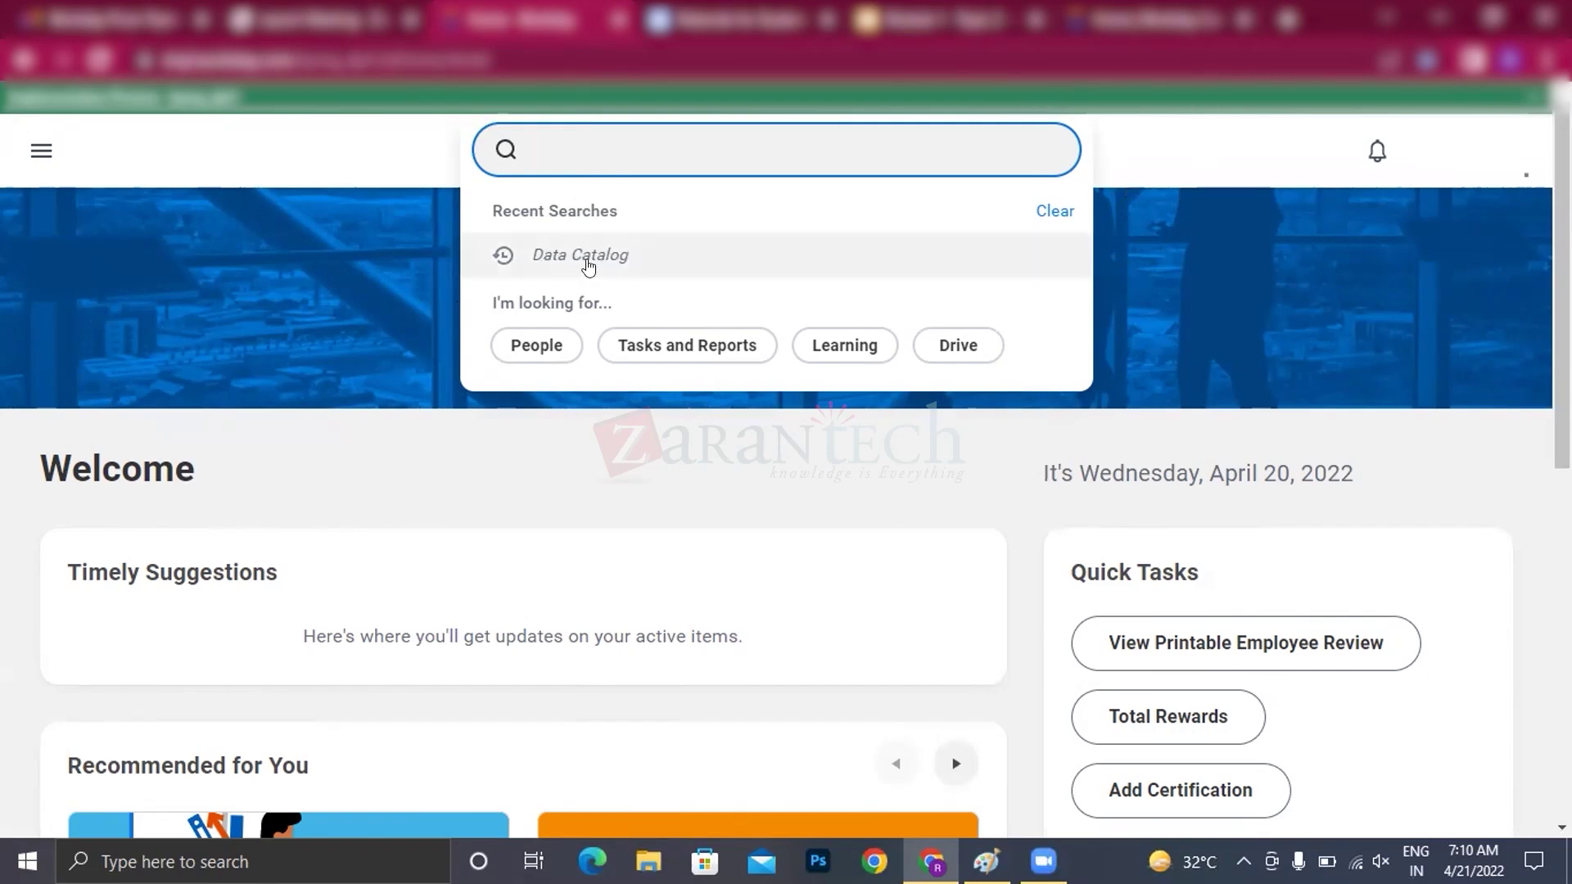
# - Open the Data Catalog from the recent searches on the Workday home page
pyautogui.click(309, 15)
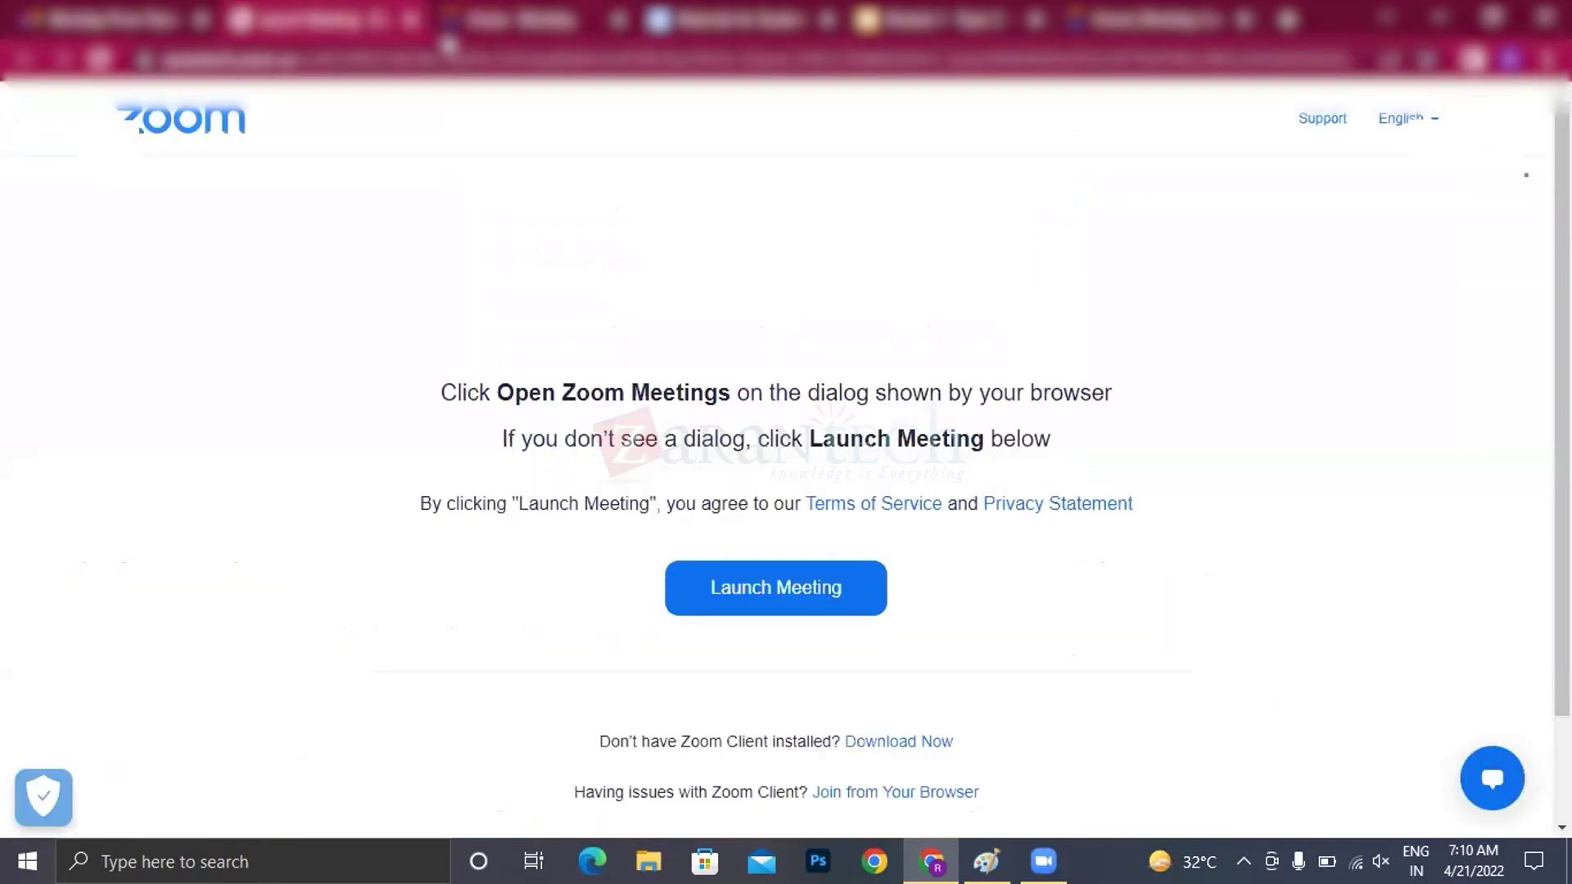
pyautogui.click(455, 31)
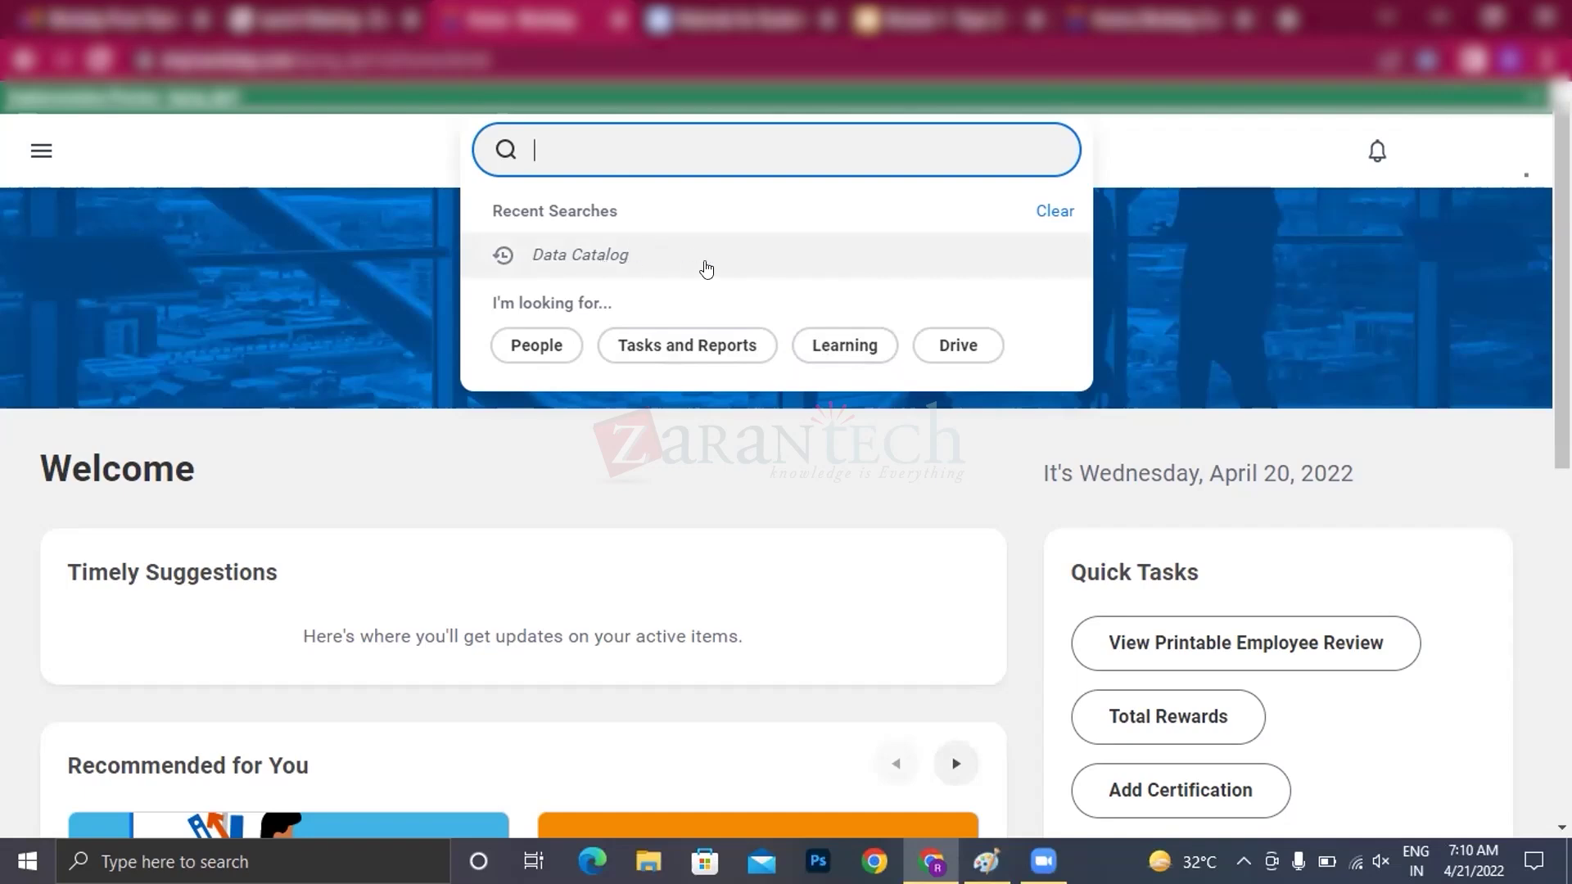
pyautogui.click(604, 259)
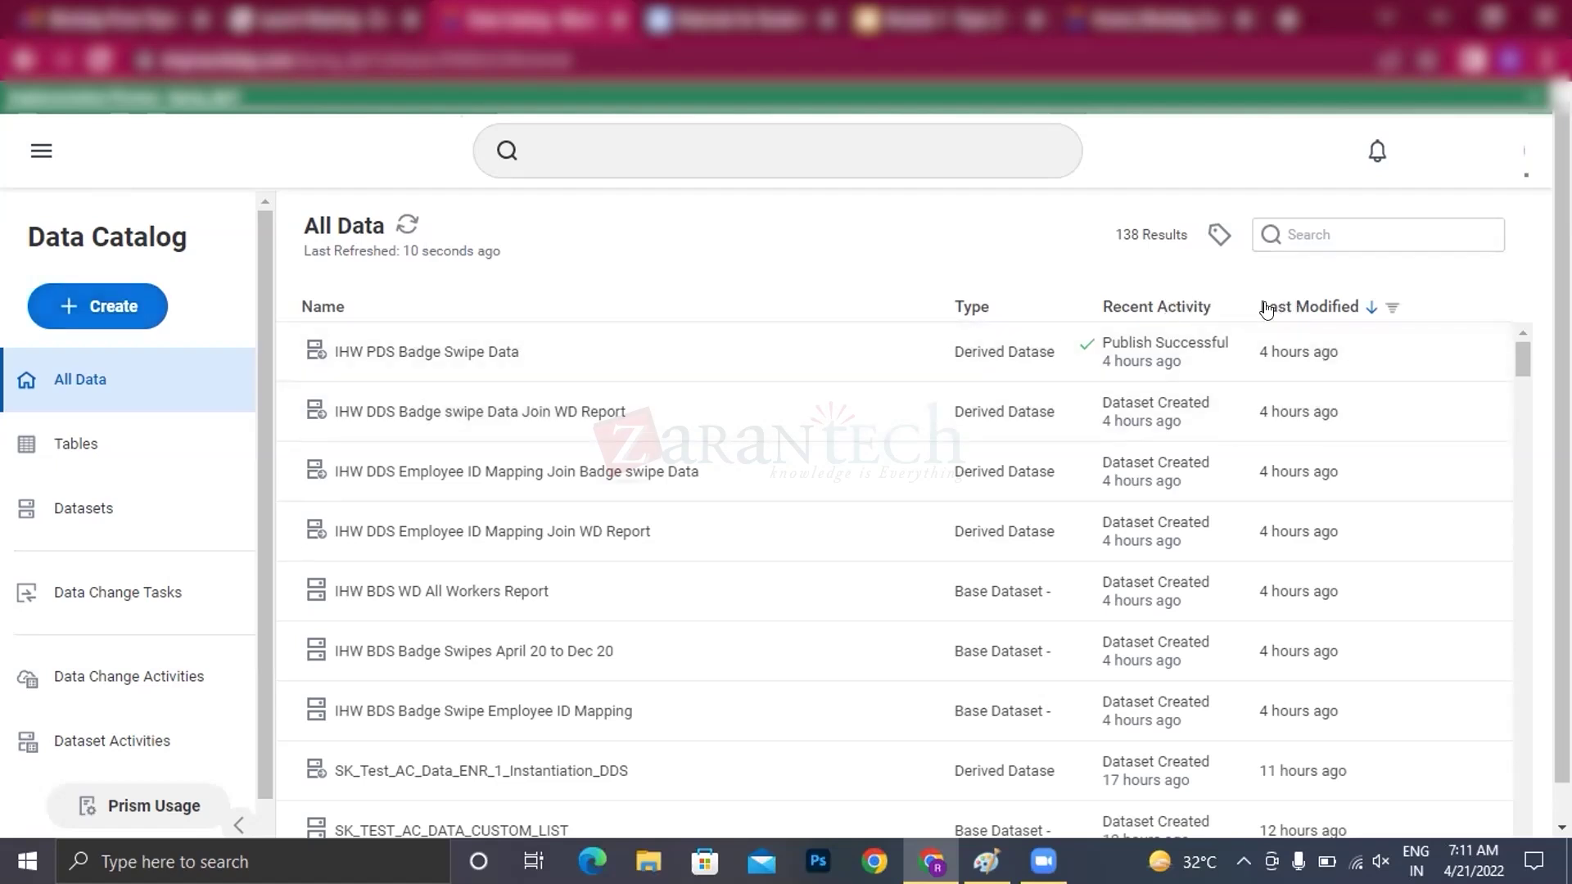
pyautogui.click(1215, 238)
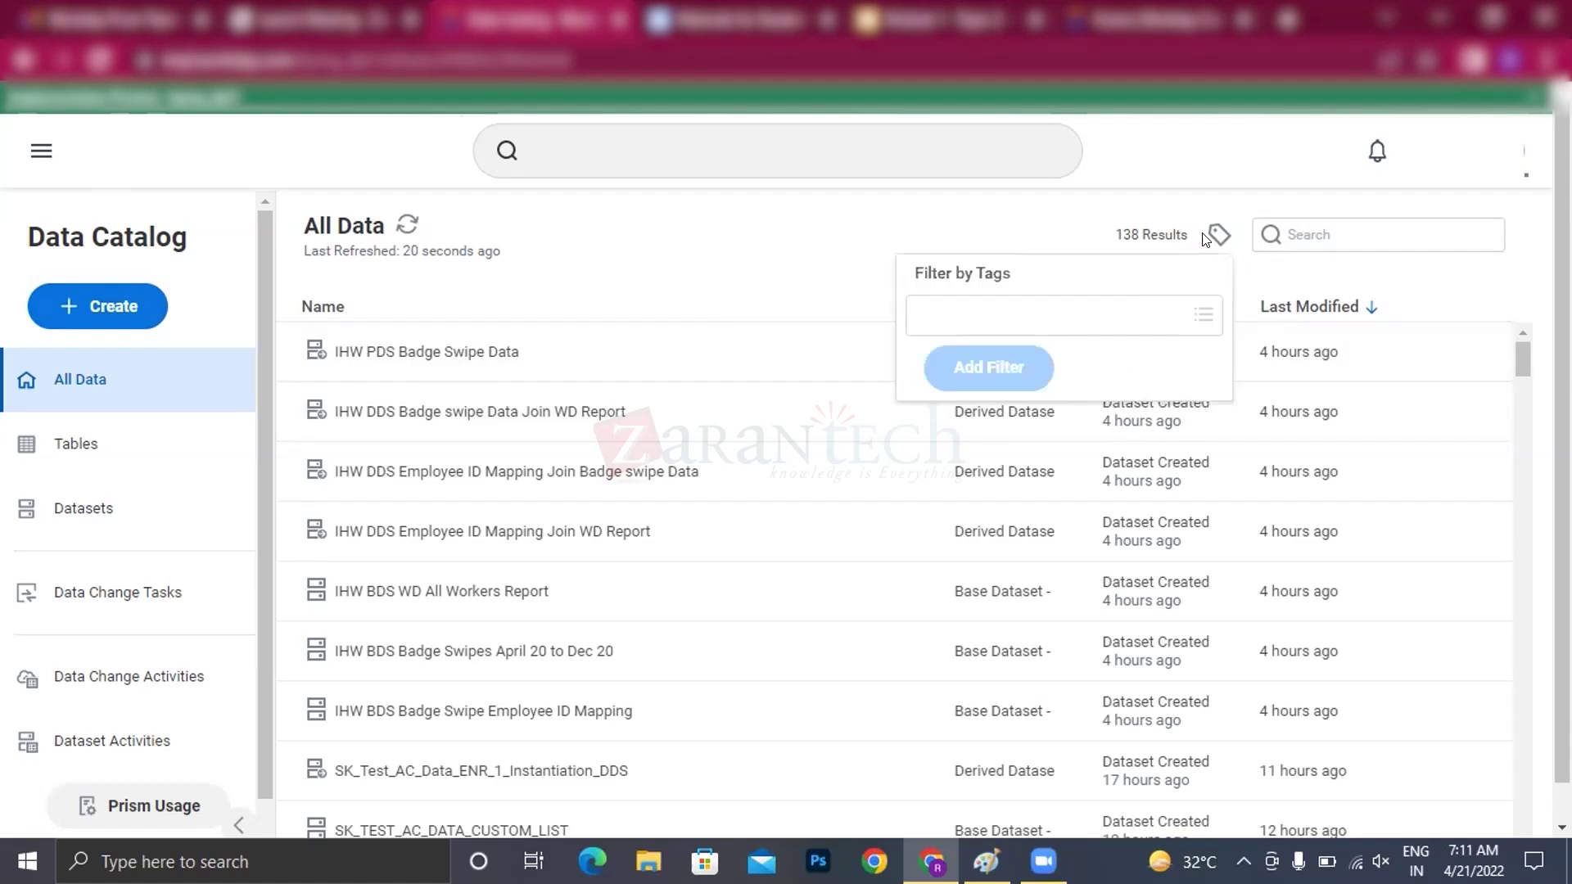
pyautogui.click(1028, 296)
pyautogui.write('demo')
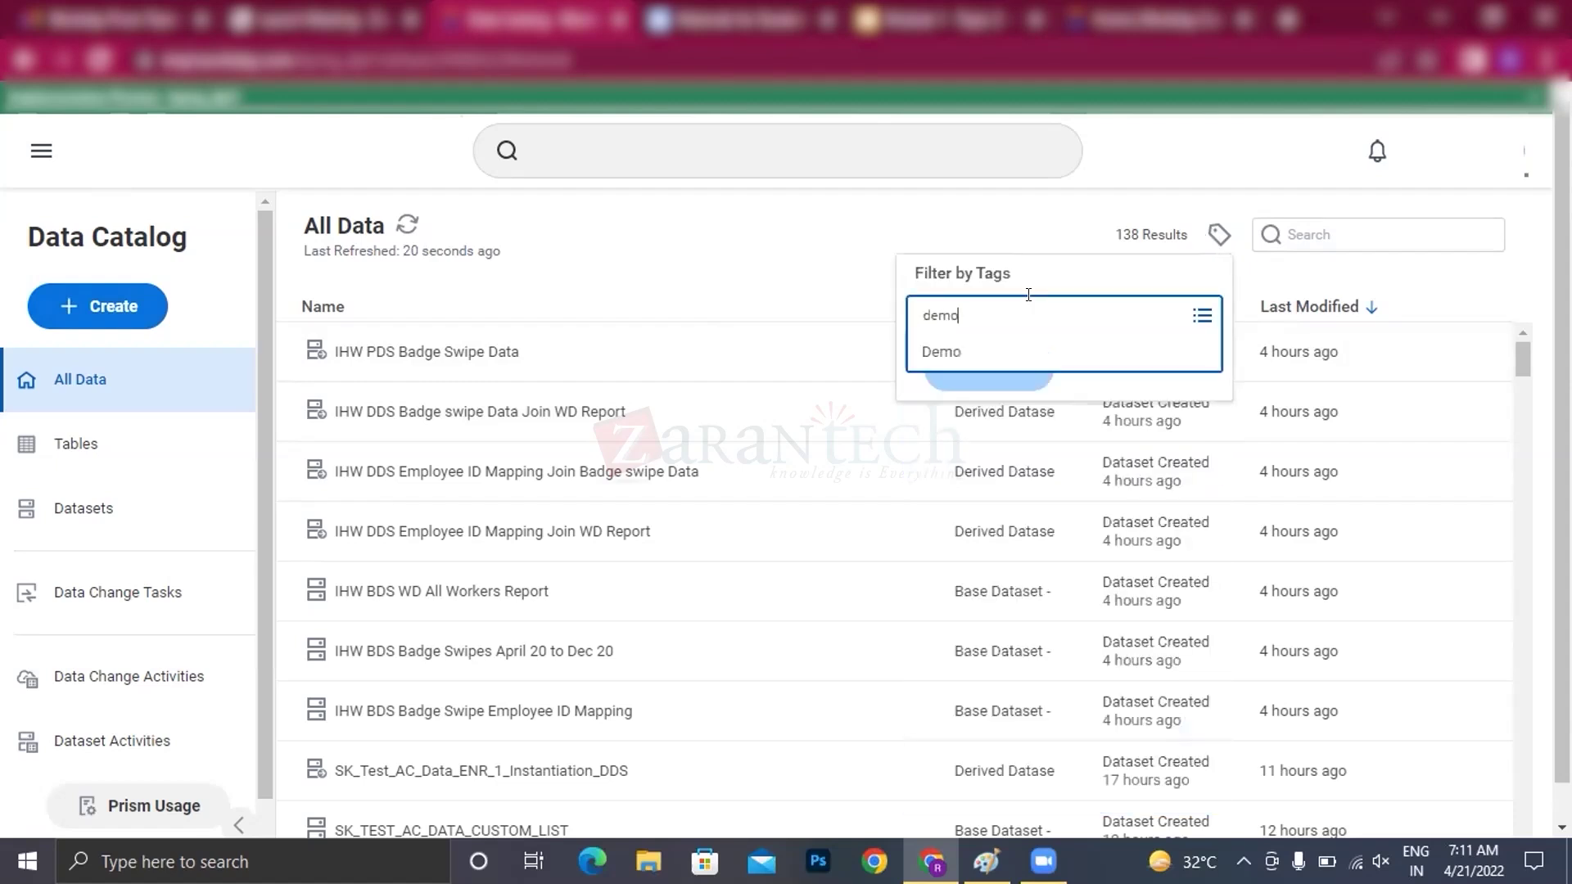
pyautogui.click(933, 350)
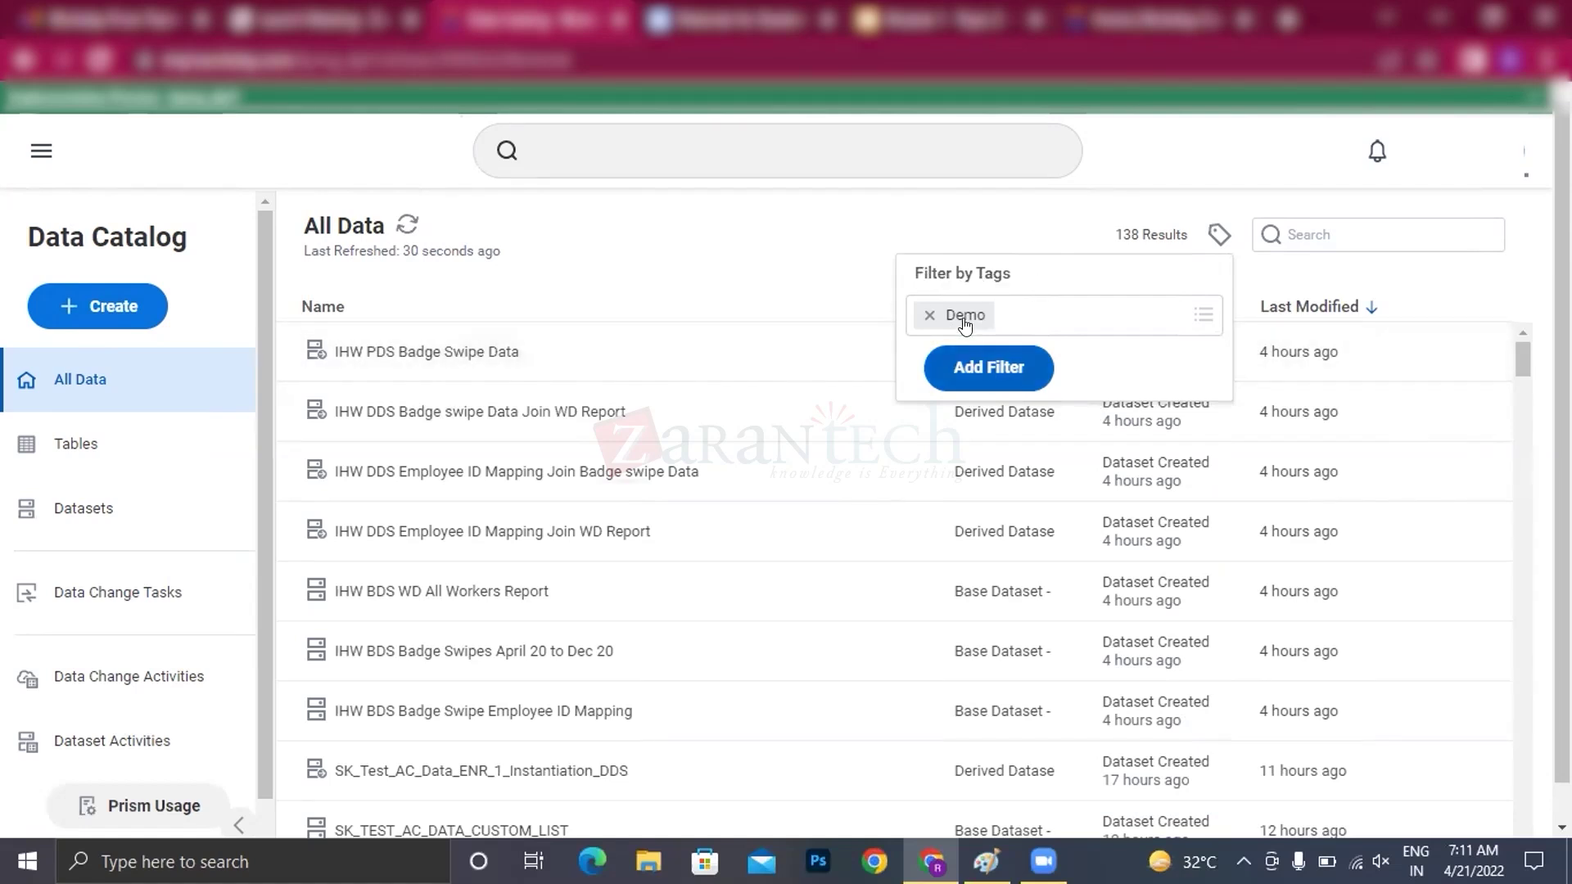
pyautogui.click(107, 309)
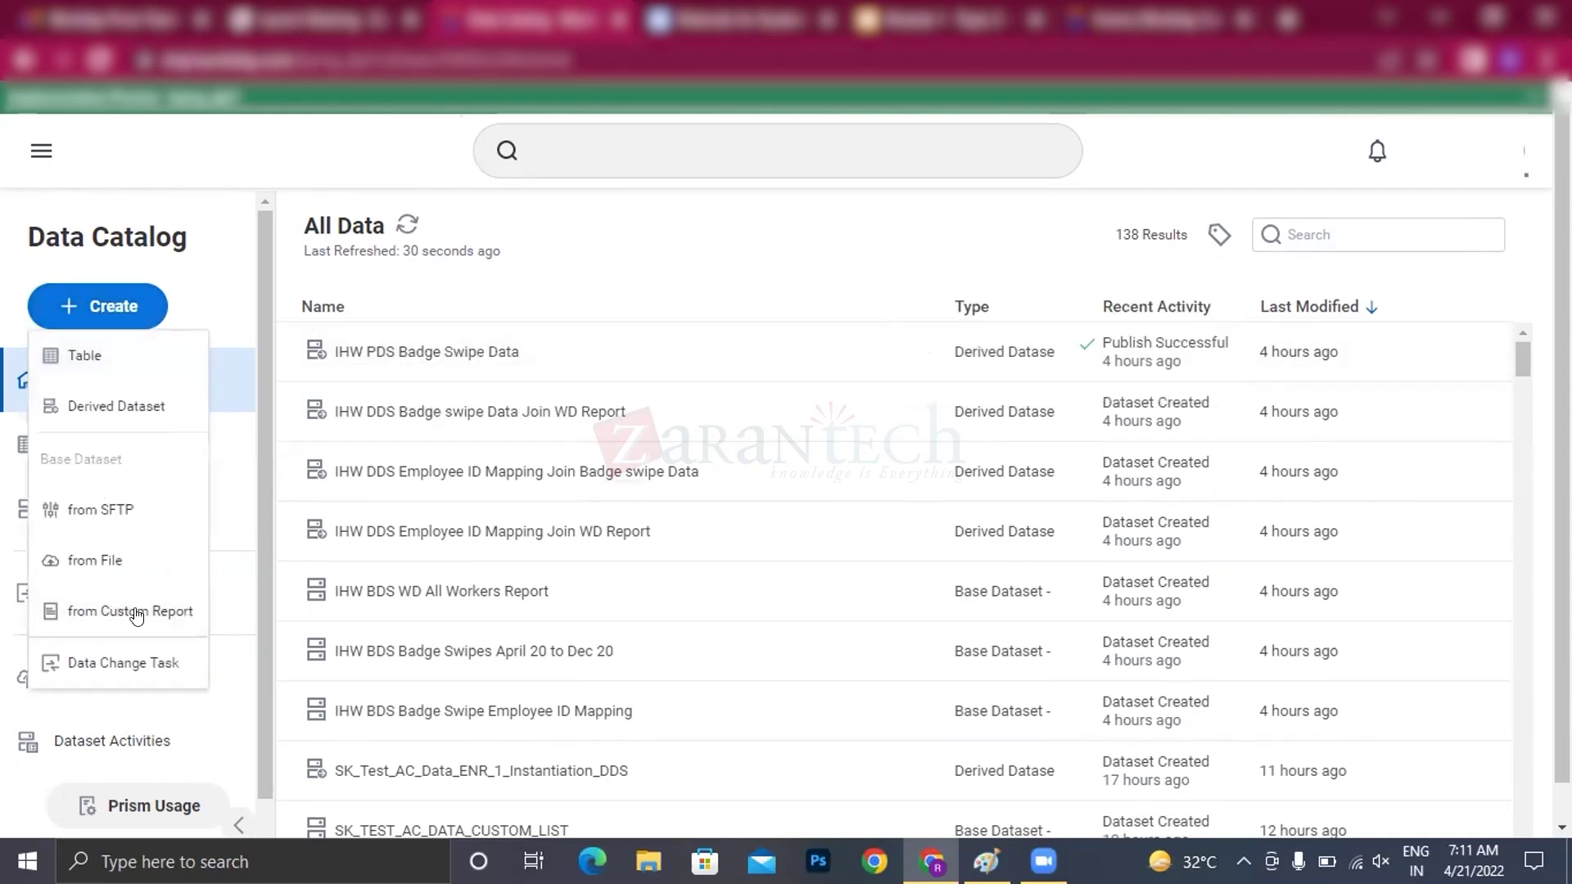
# - Filter the All Data list by the Demo tag
pyautogui.click(1211, 236)
pyautogui.click(1060, 309)
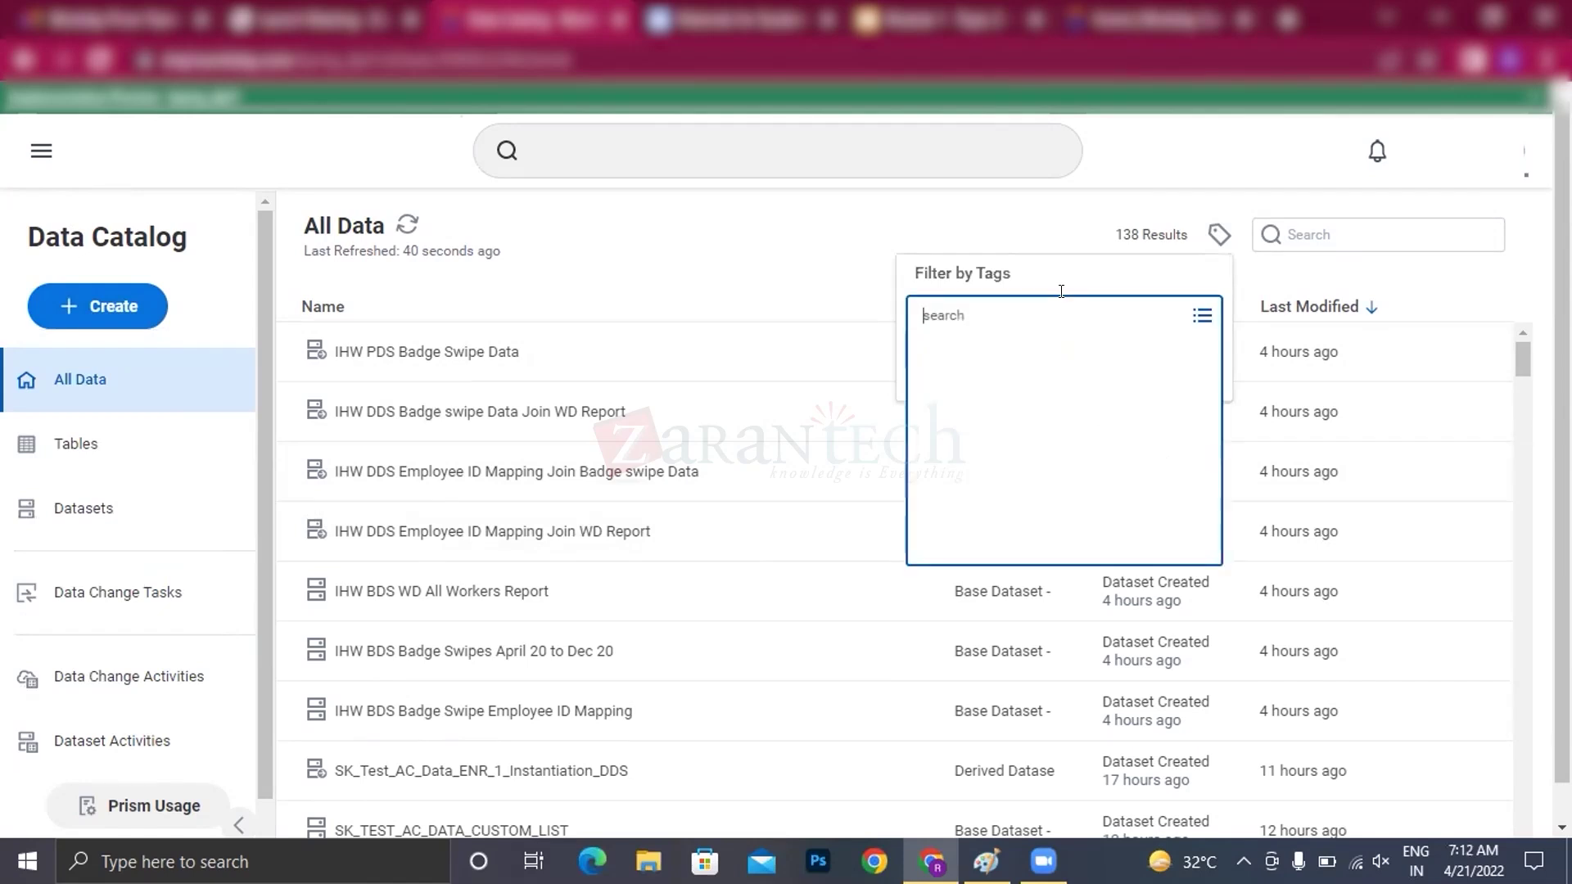
pyautogui.write('demo')
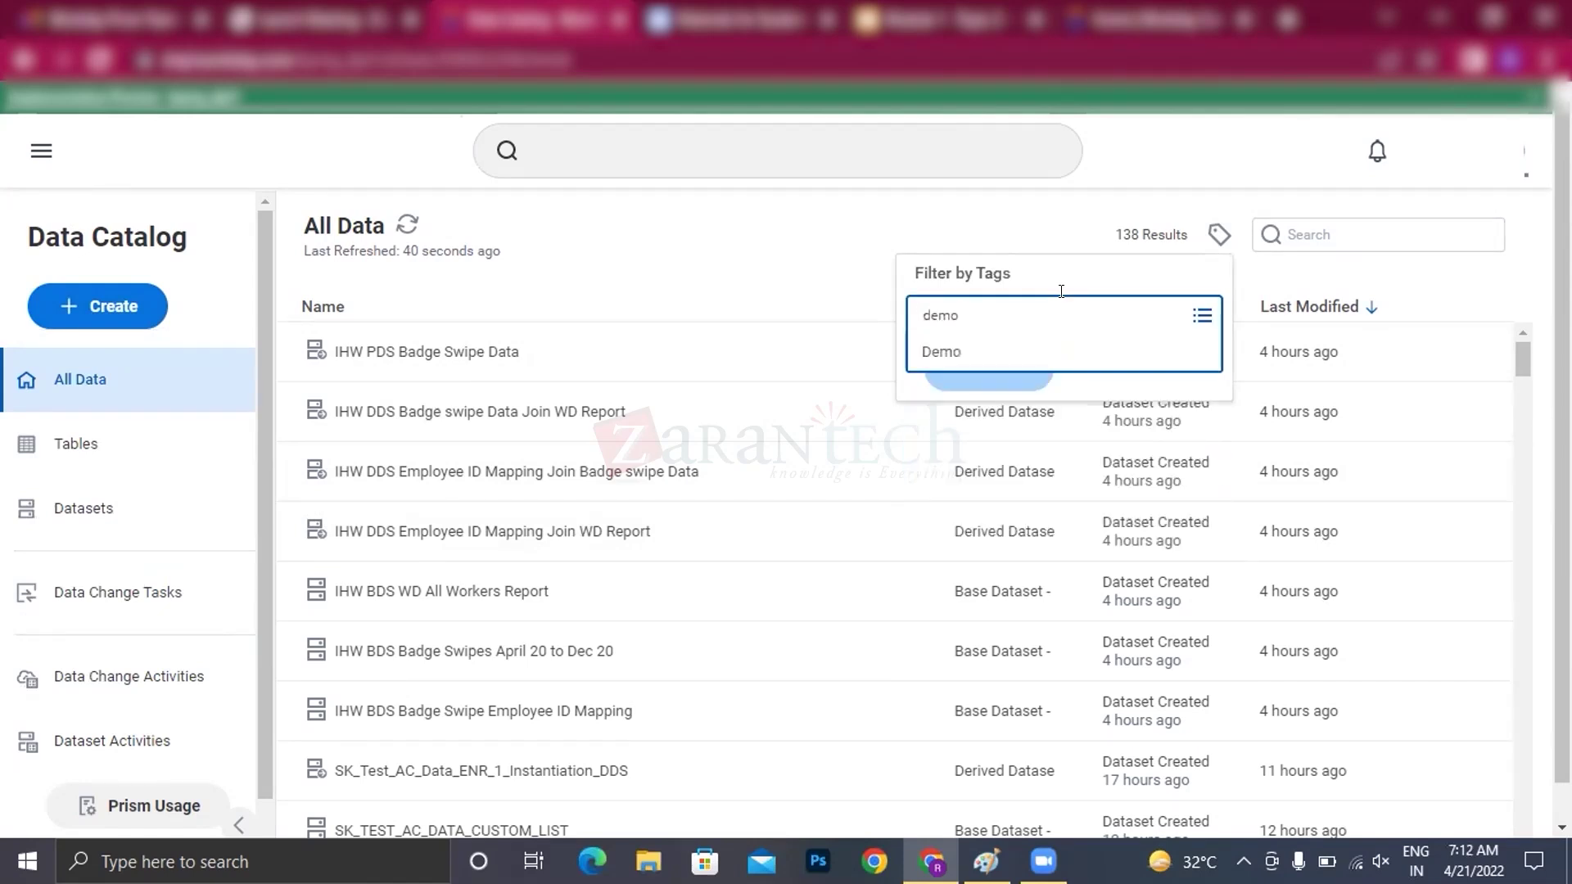
pyautogui.click(964, 357)
pyautogui.click(998, 370)
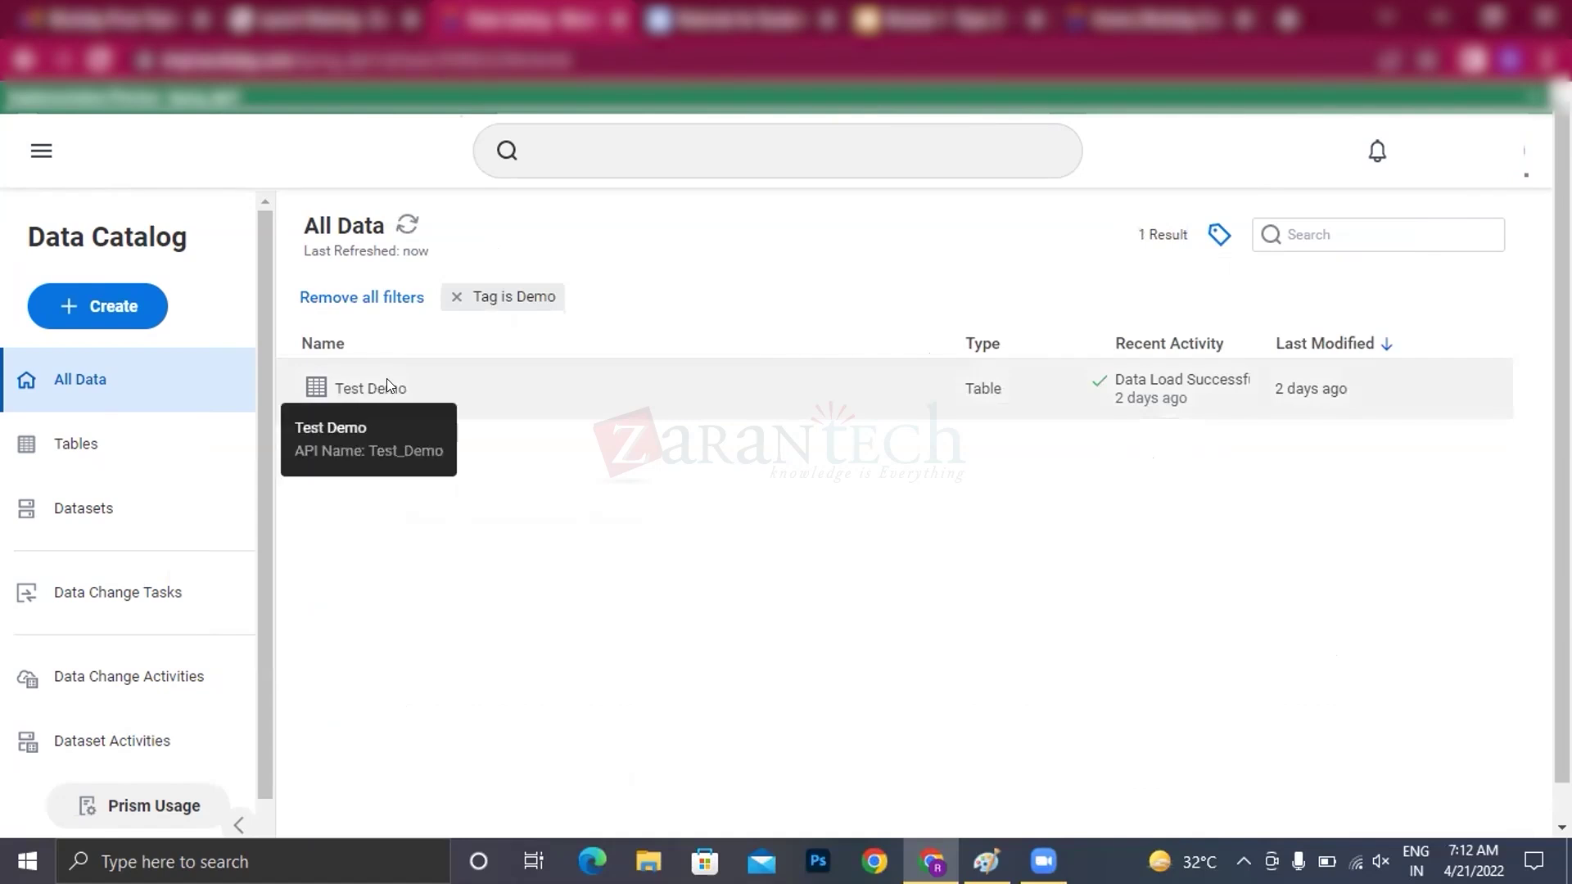
# - Open the Test Demo table from the filtered list for viewing
pyautogui.click(456, 409)
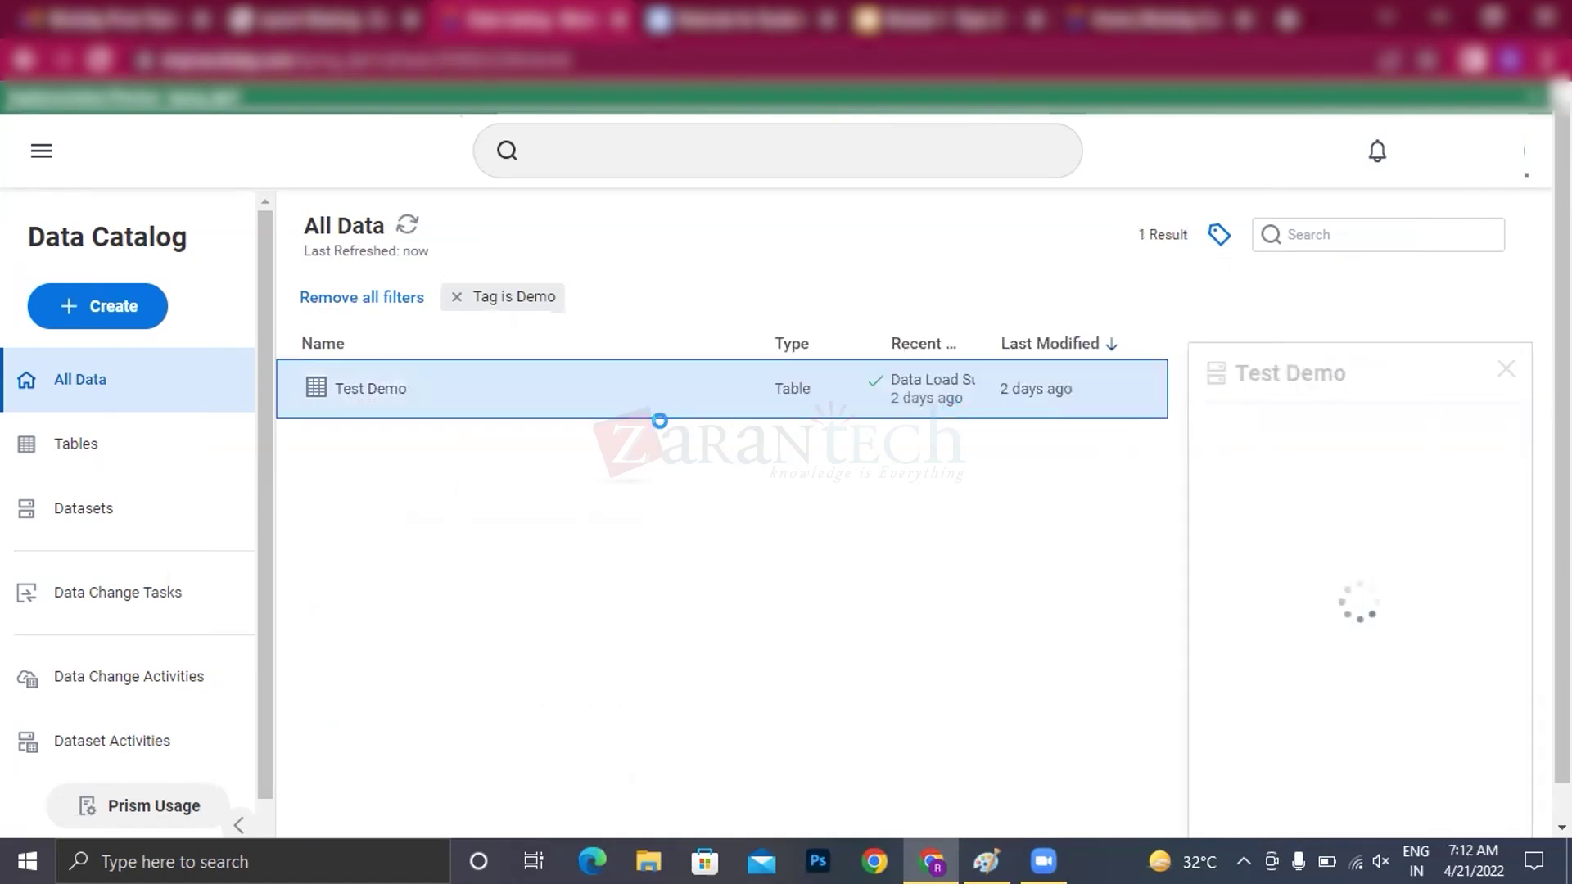
pyautogui.rightClick(382, 398)
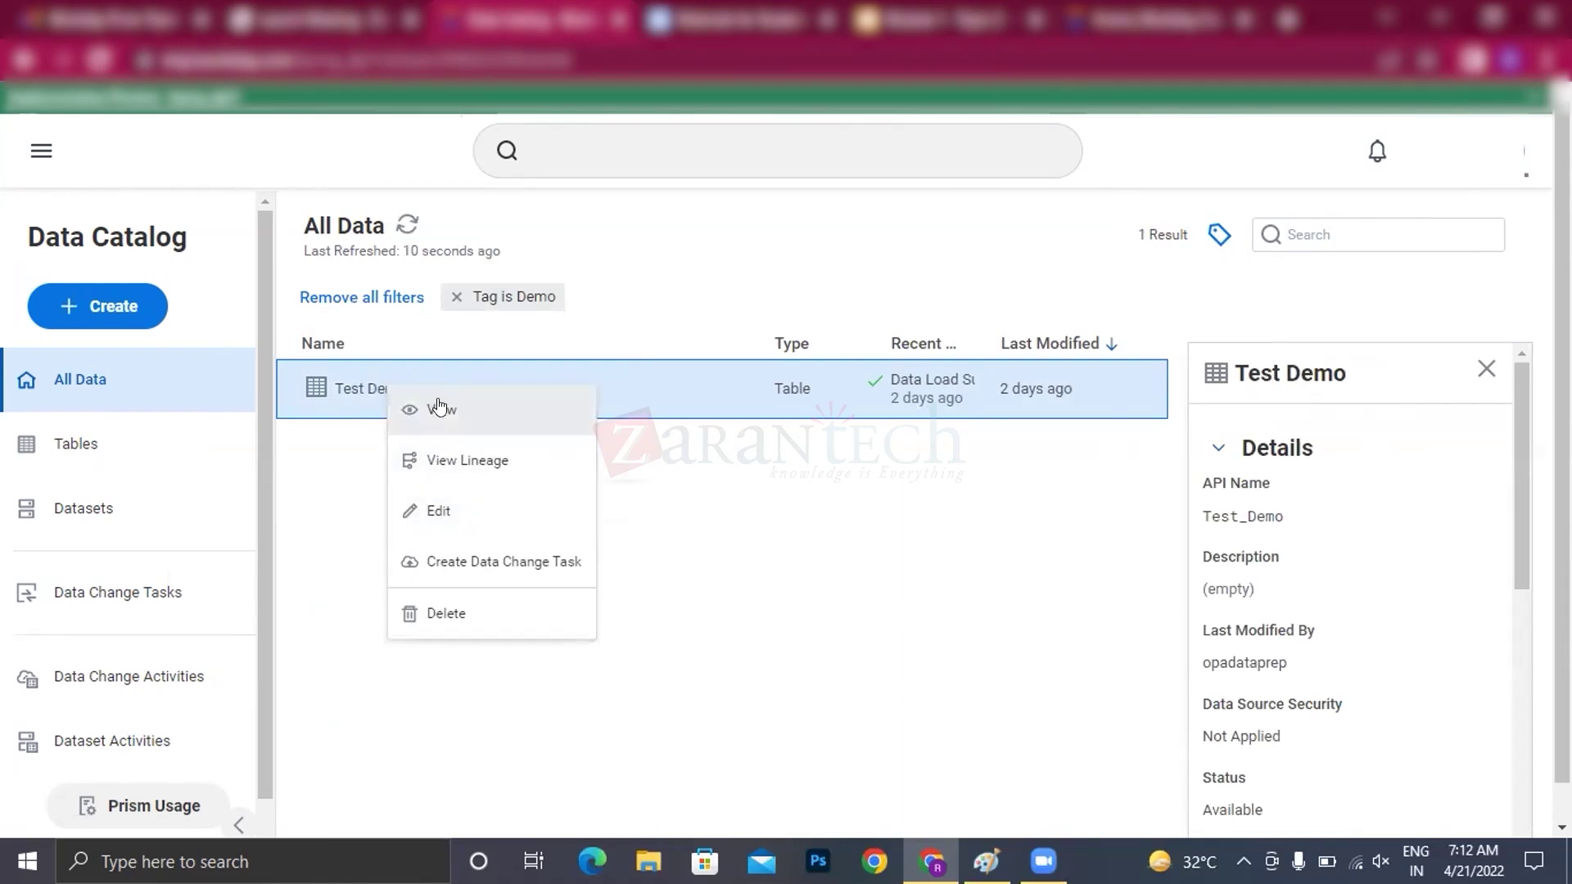
pyautogui.click(442, 408)
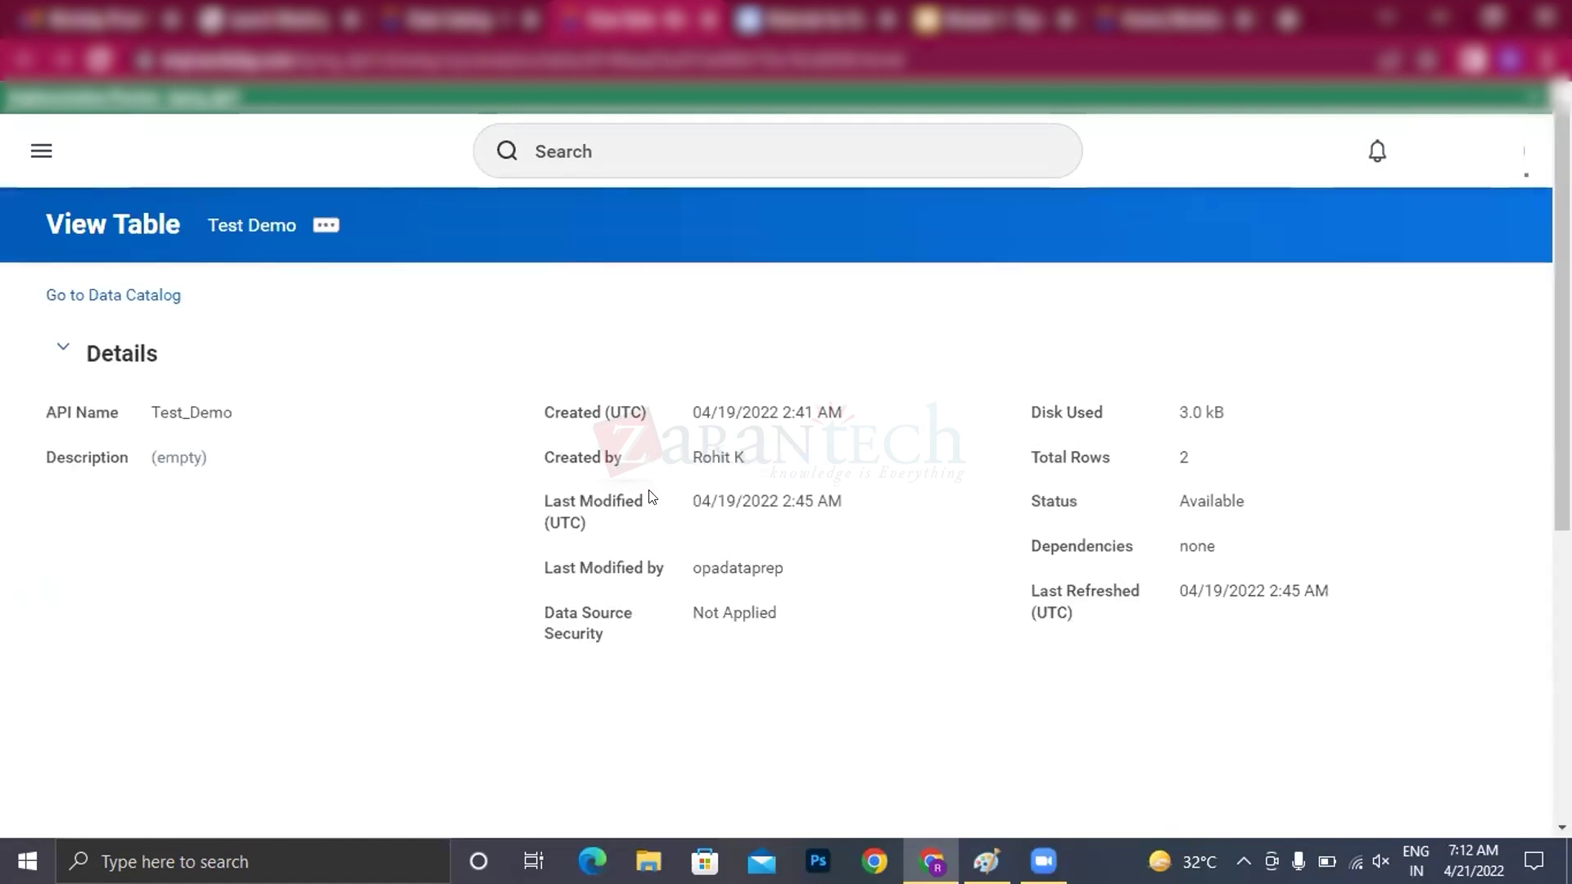
# - Review the Test Demo table's details, its activities and its list of fields
pyautogui.scroll(-4, 640, 530)
pyautogui.scroll(-2, 640, 531)
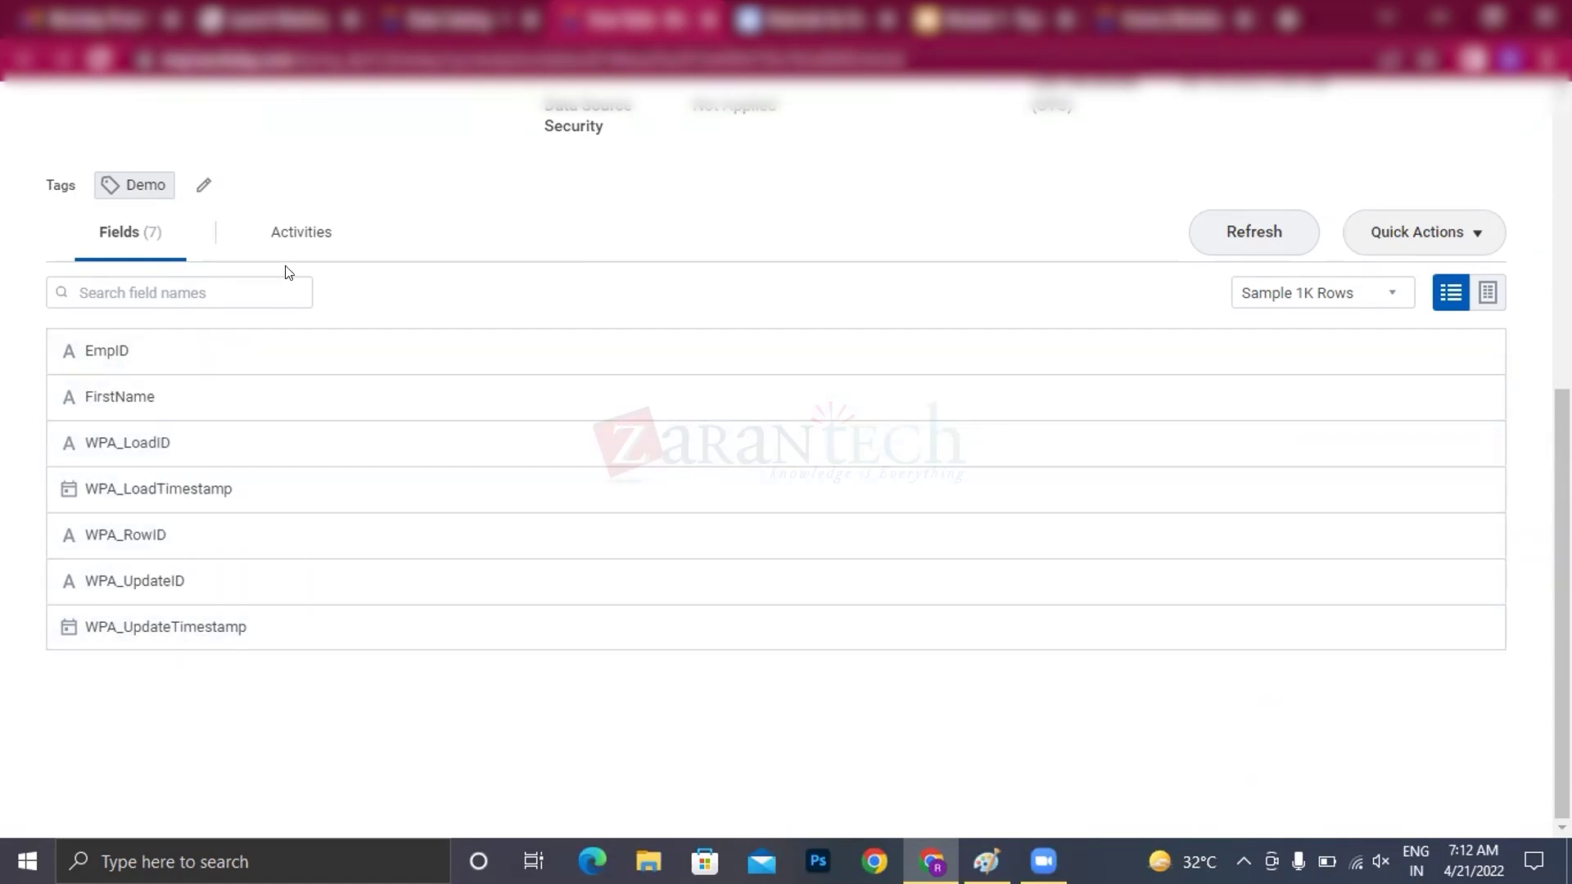
pyautogui.click(300, 235)
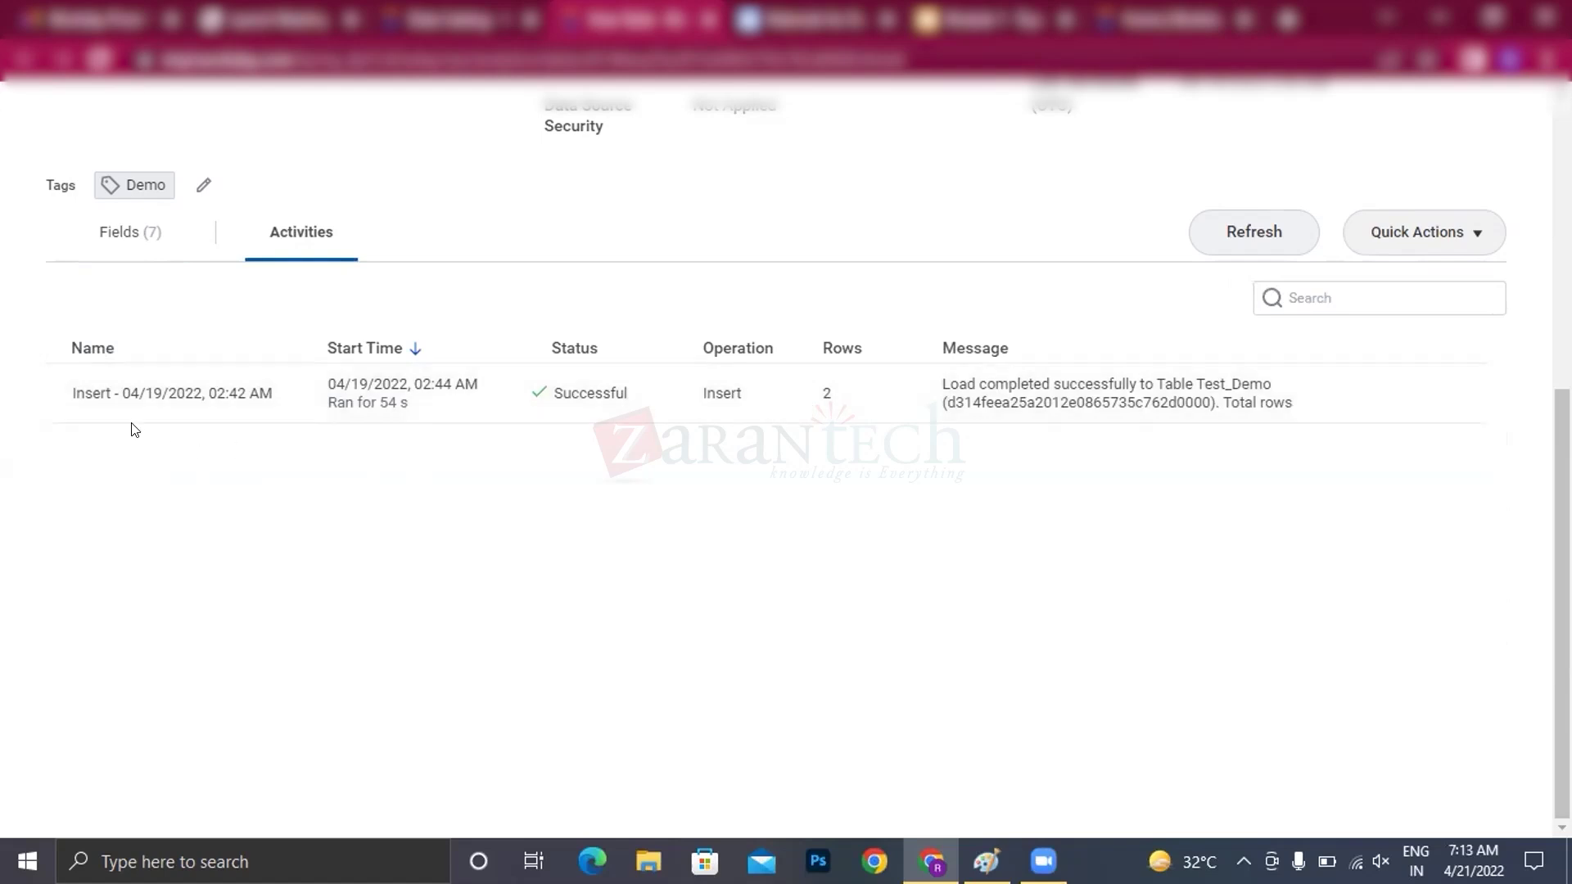
pyautogui.click(106, 235)
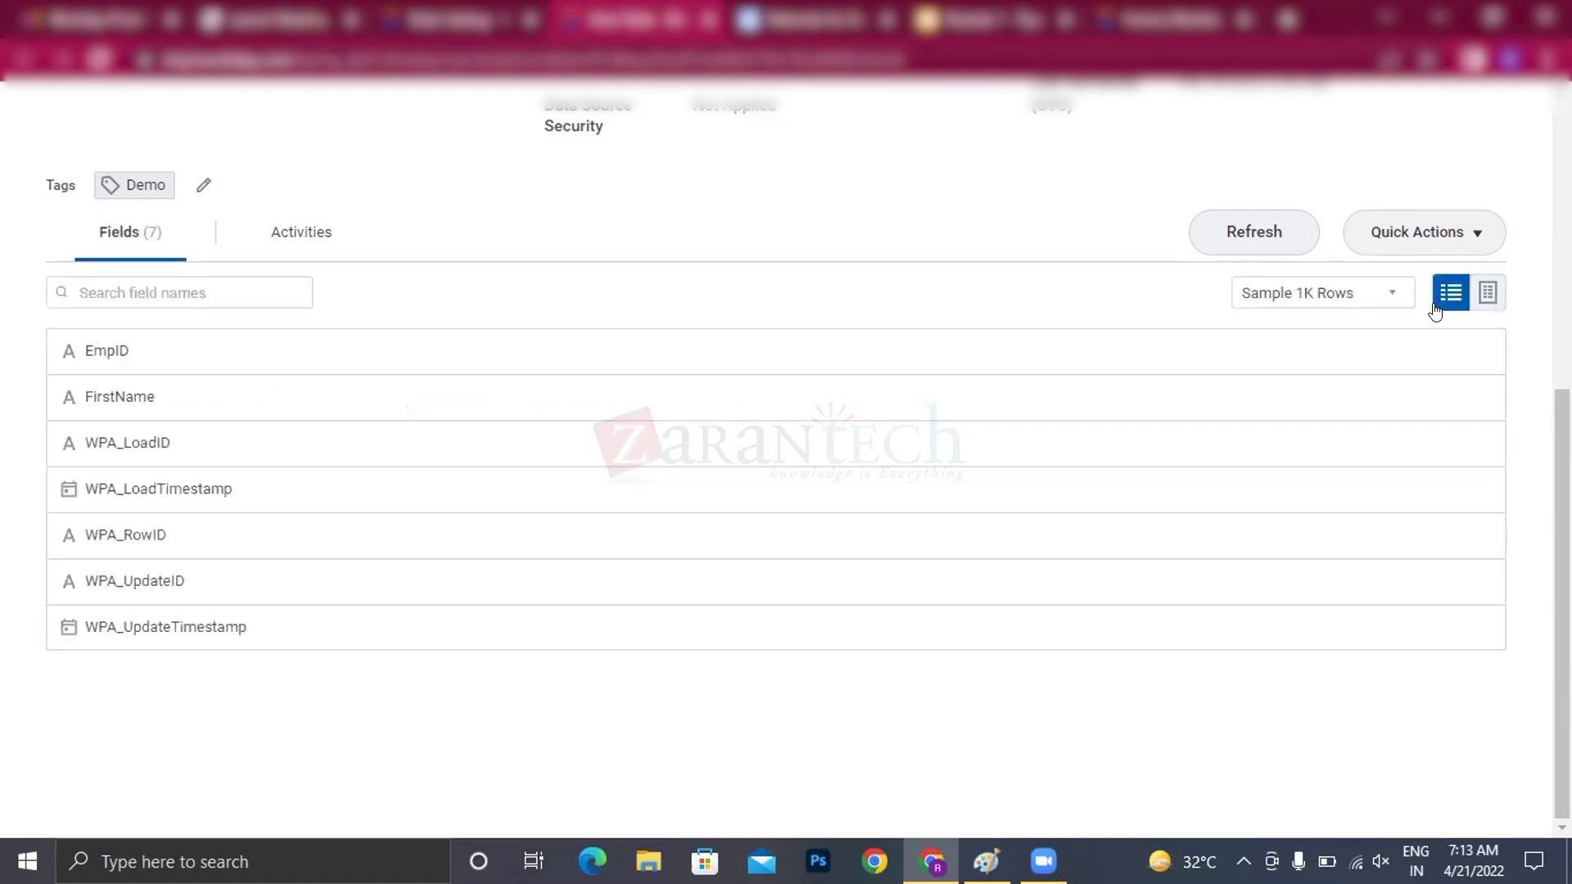
# - Show the table's sample data as a grid and examine the available sample row limits, keeping Sample 1K Rows
pyautogui.click(1486, 295)
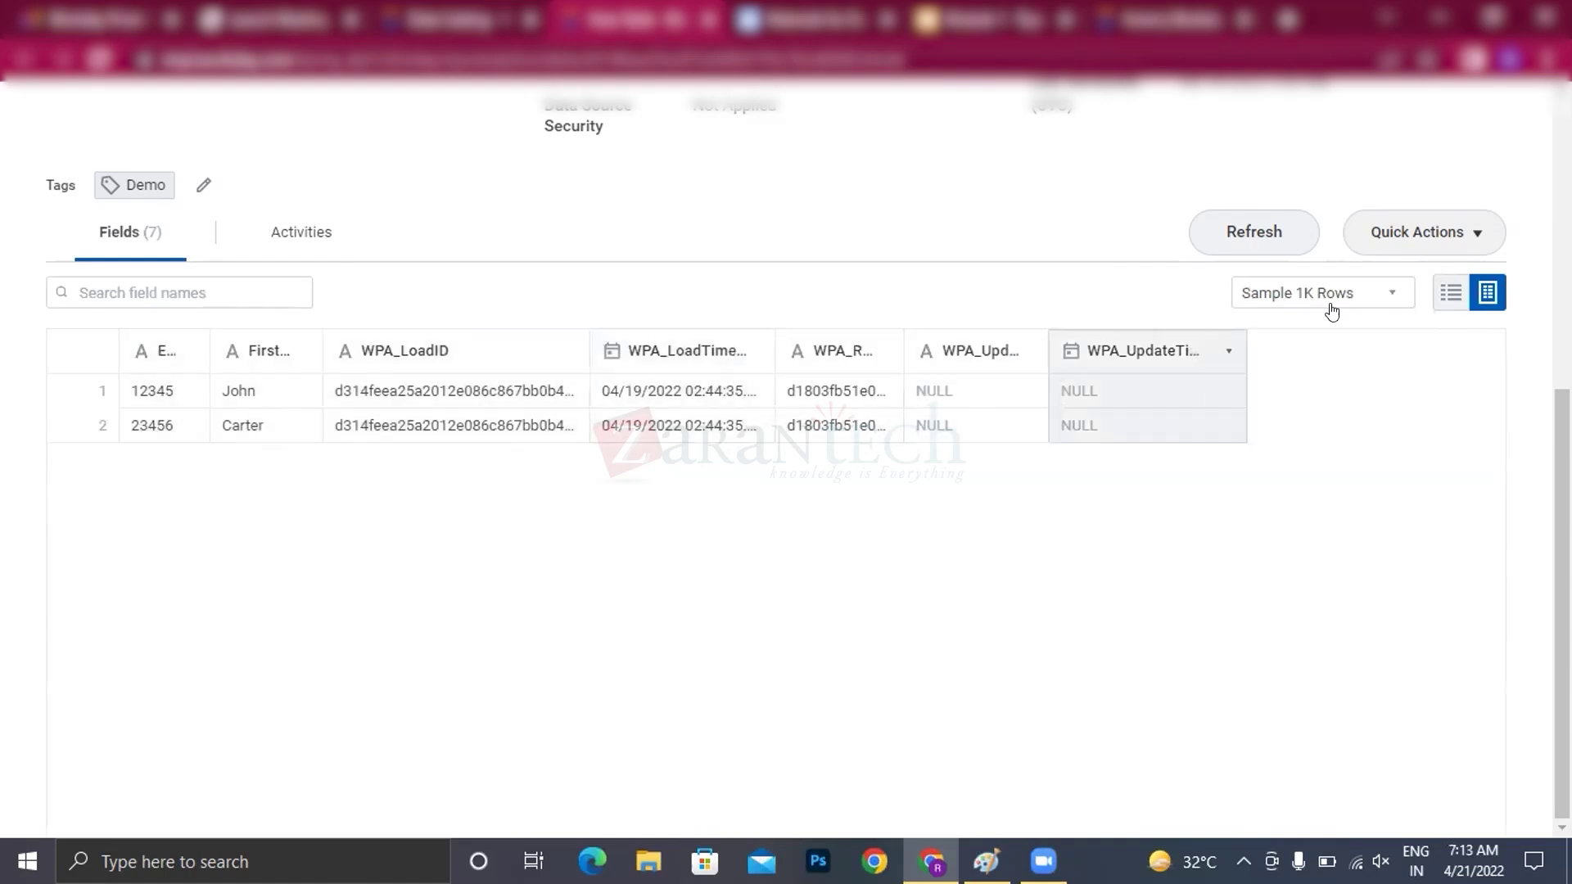
pyautogui.click(1387, 292)
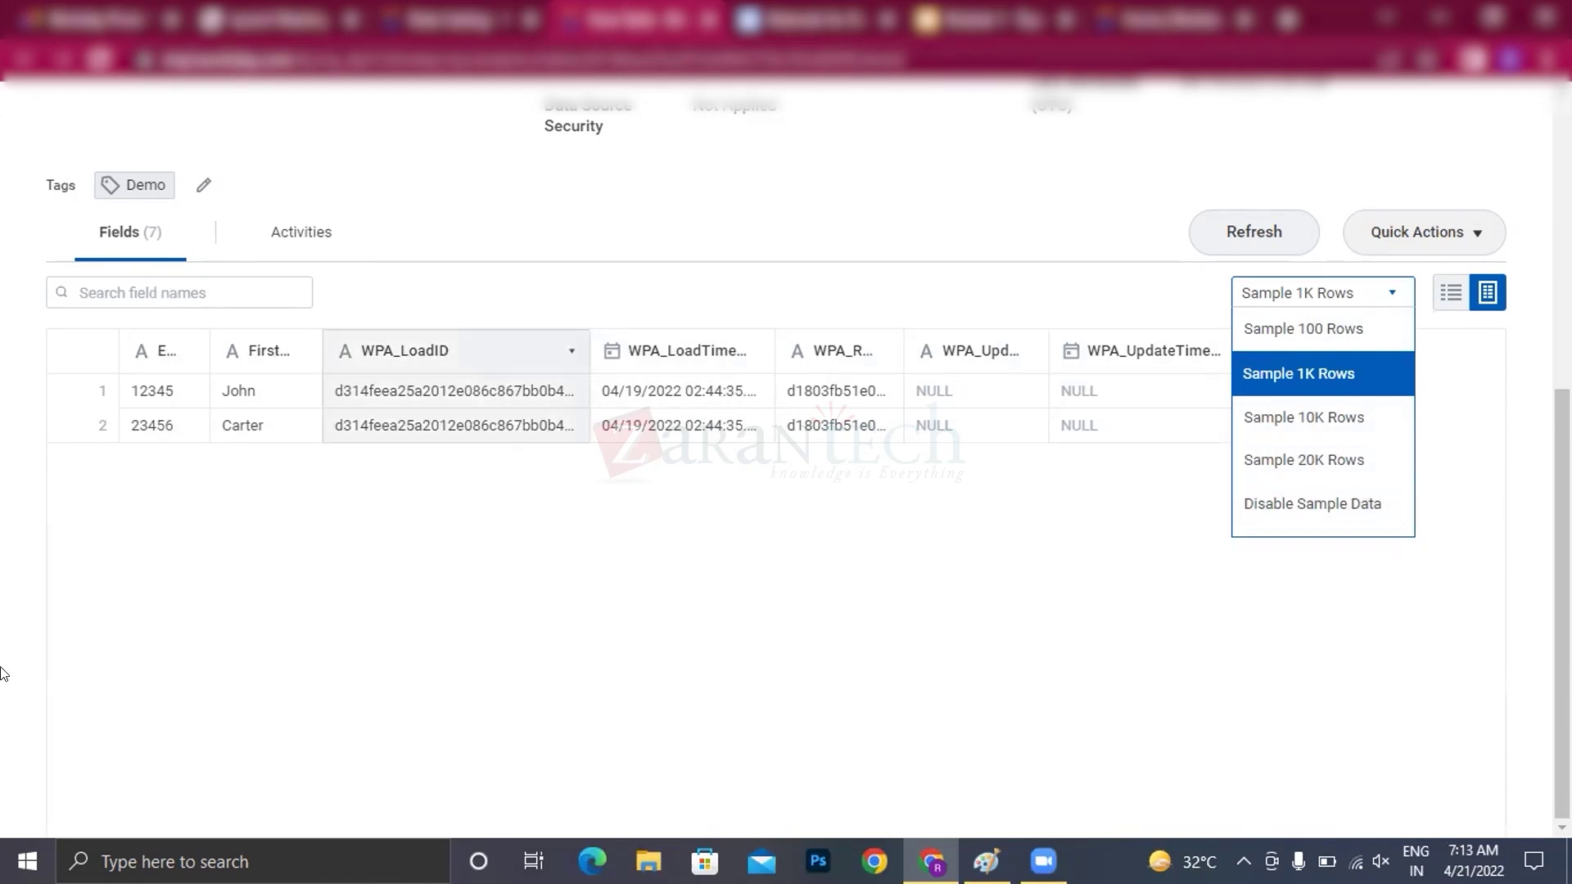
pyautogui.scroll(2, 579, 582)
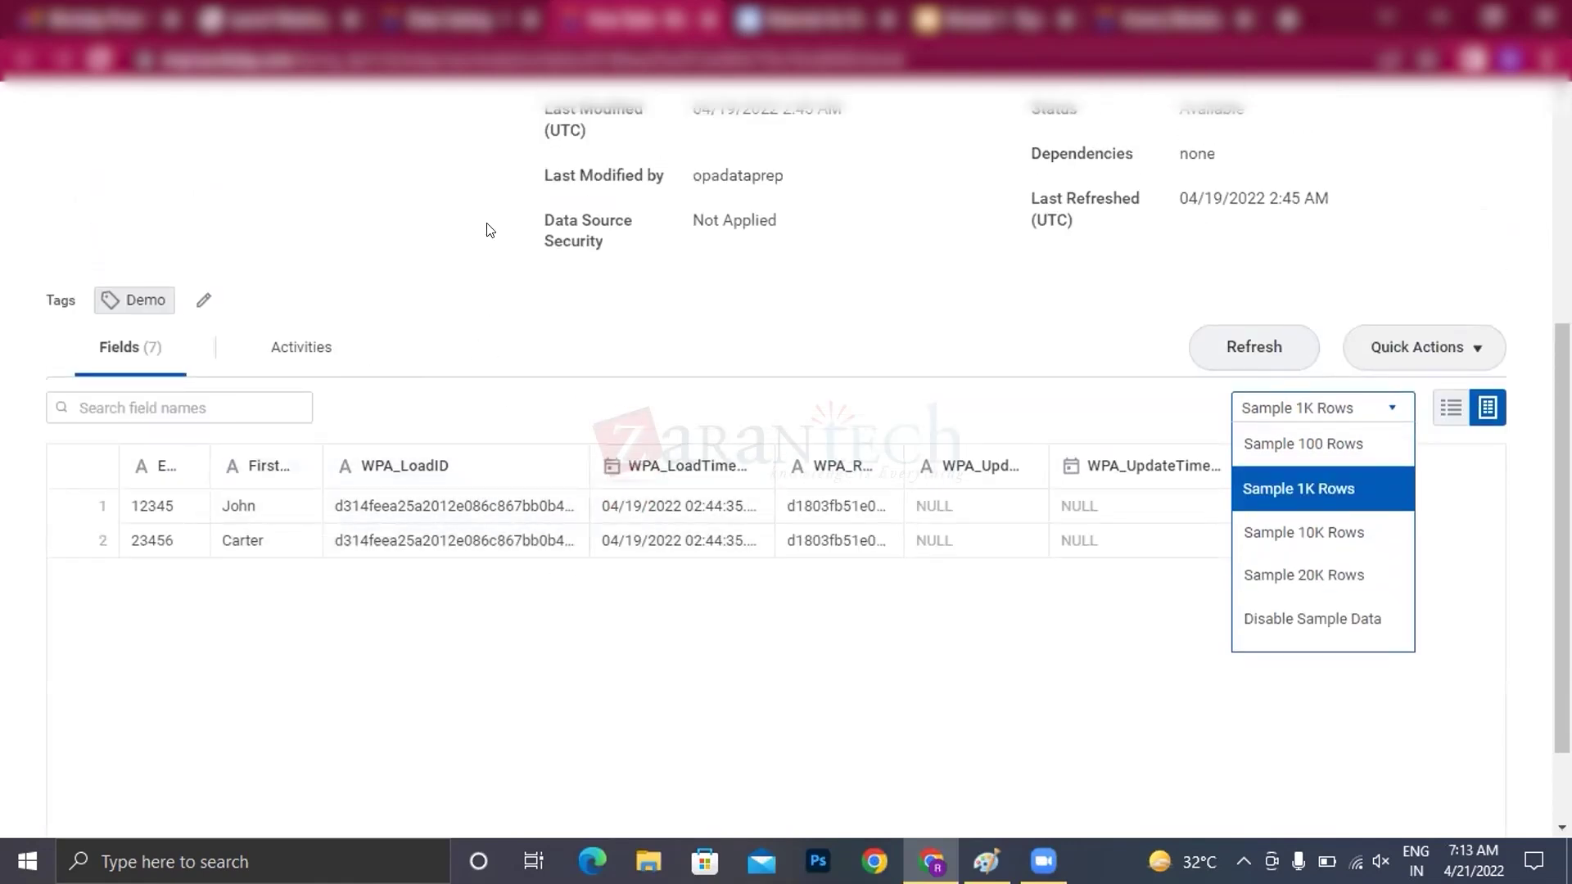
pyautogui.scroll(4, 488, 261)
pyautogui.scroll(-6, 492, 425)
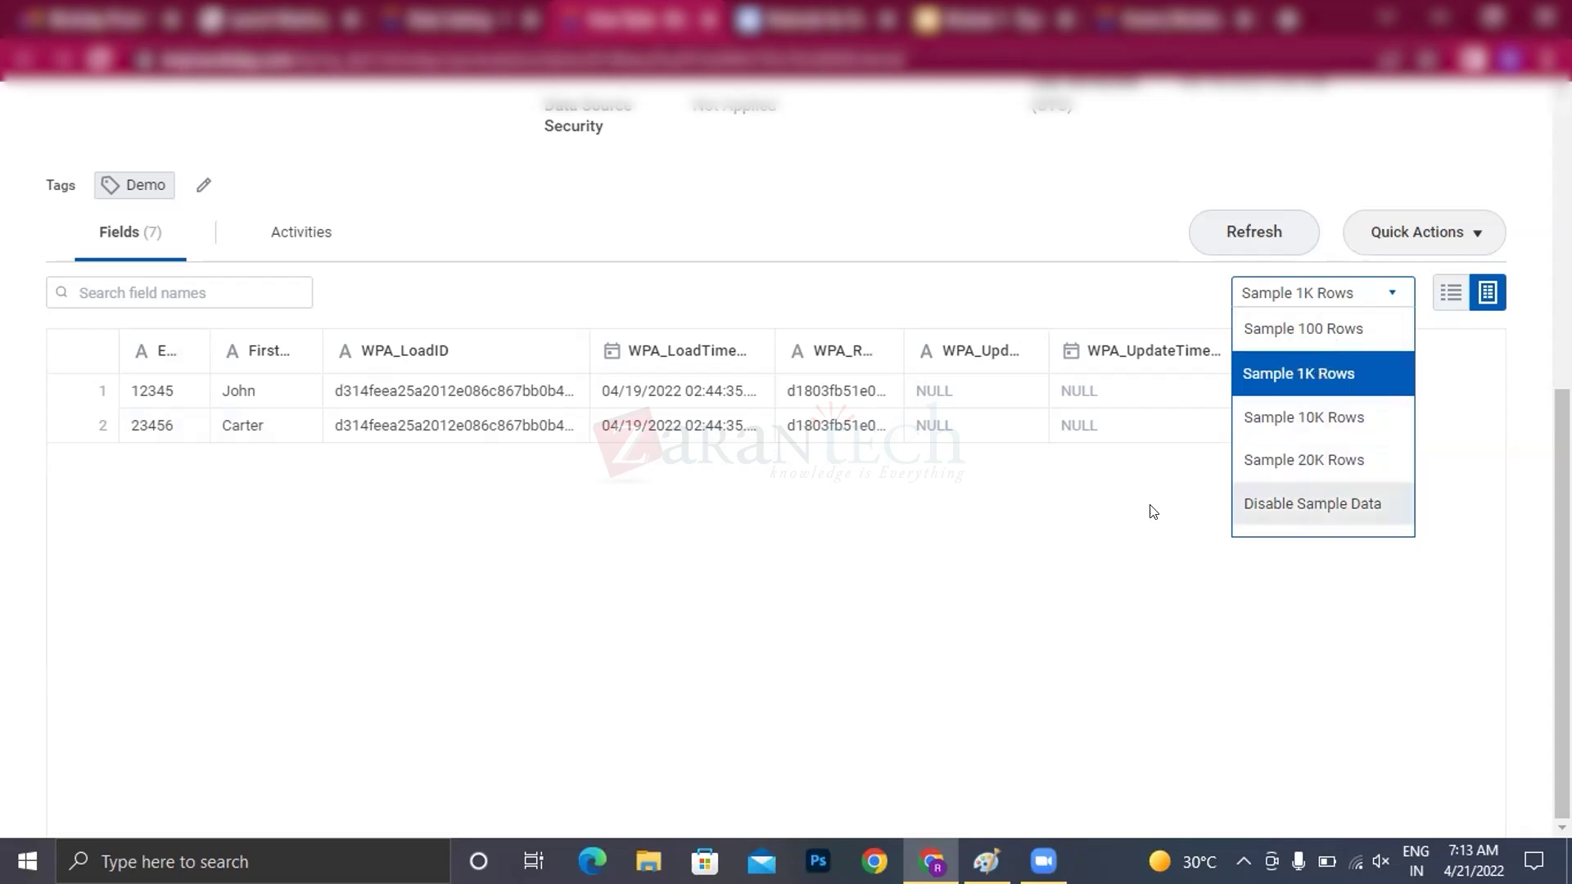
pyautogui.click(1375, 528)
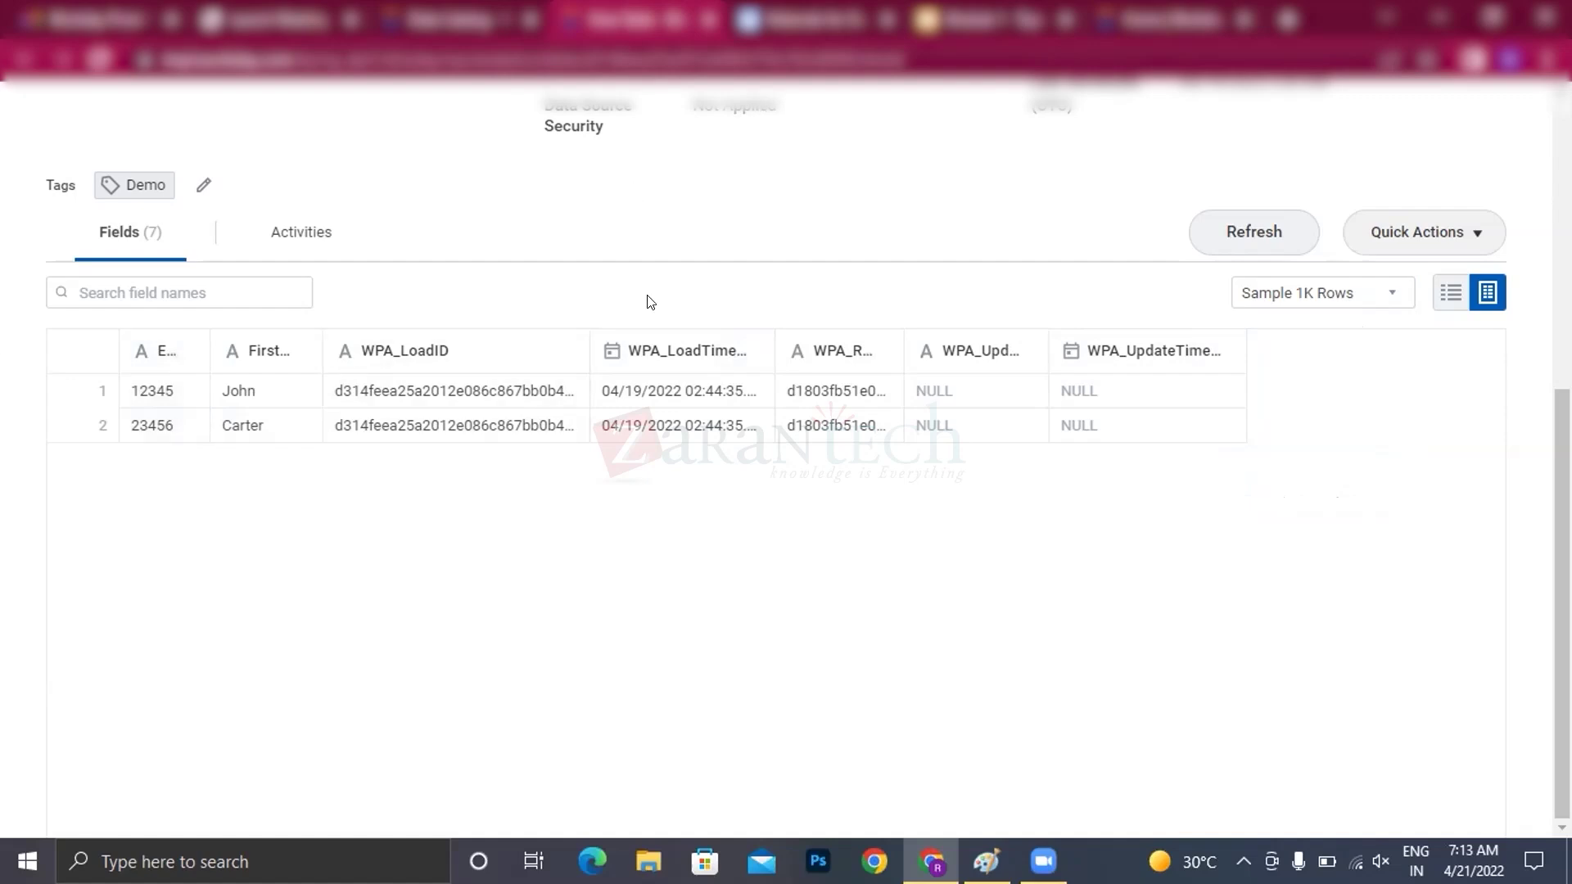
# - Return to the Data Catalog from the Test Demo table and remove the Demo tag filter
pyautogui.scroll(4, 64, 347)
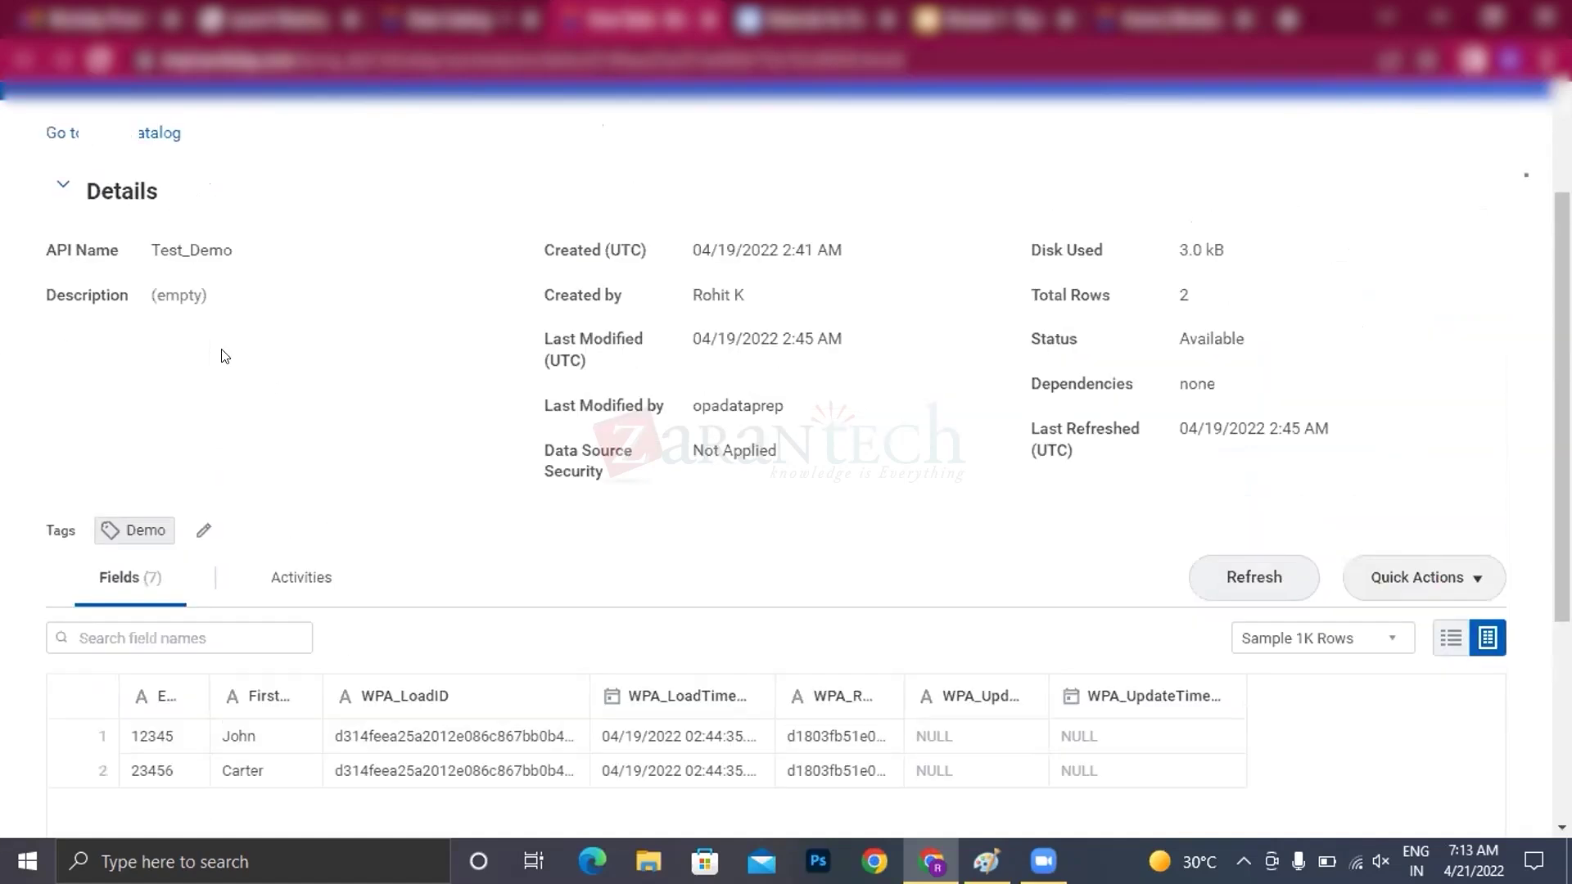
pyautogui.scroll(2, 221, 350)
pyautogui.click(119, 300)
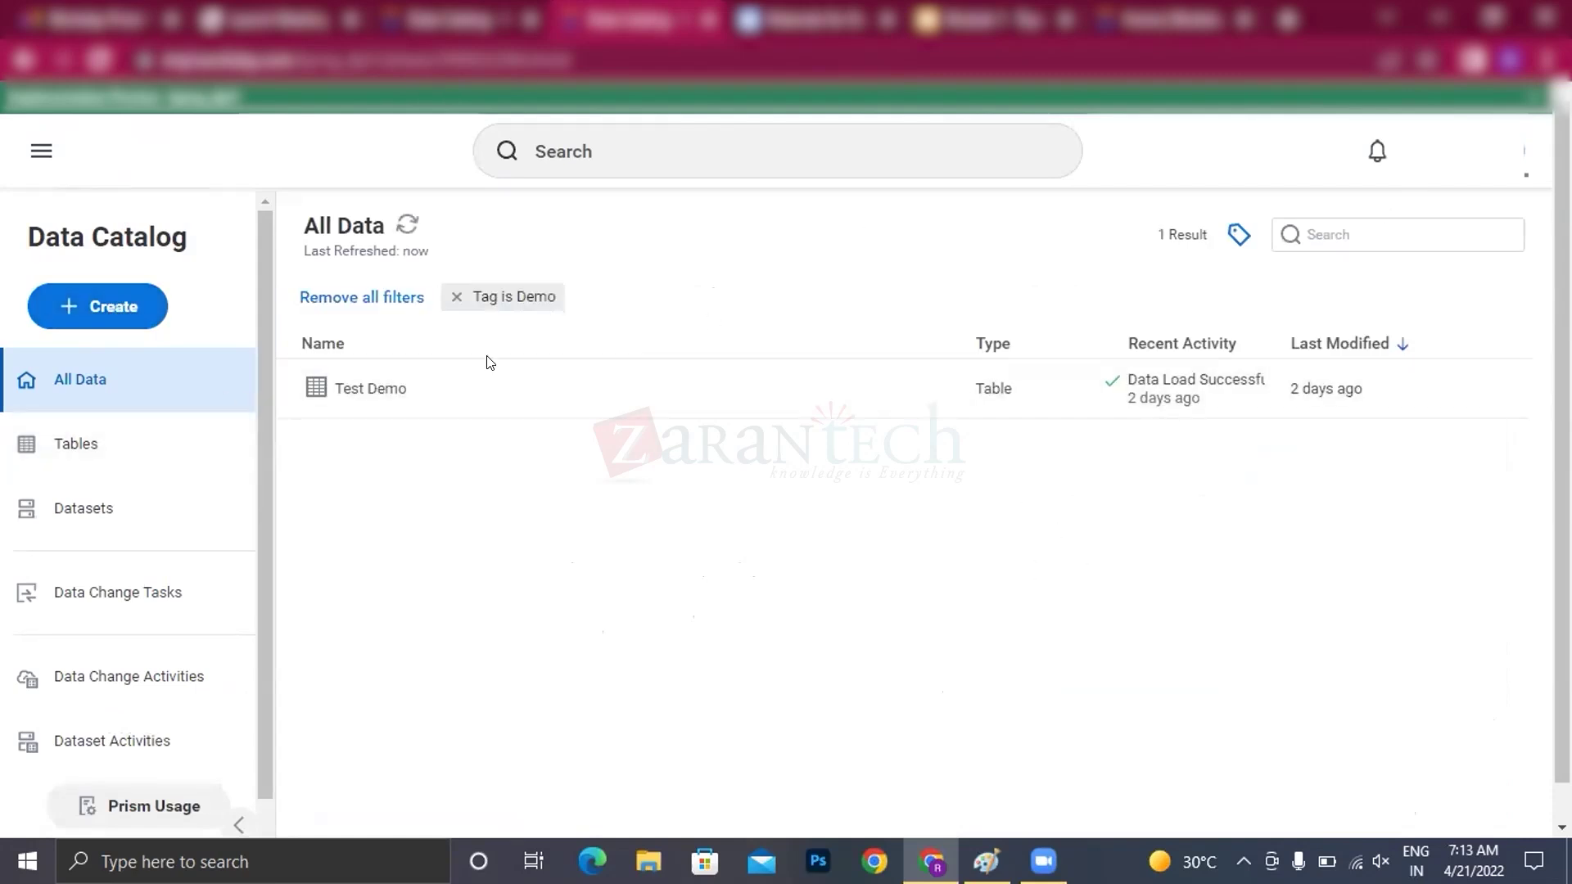
pyautogui.click(456, 296)
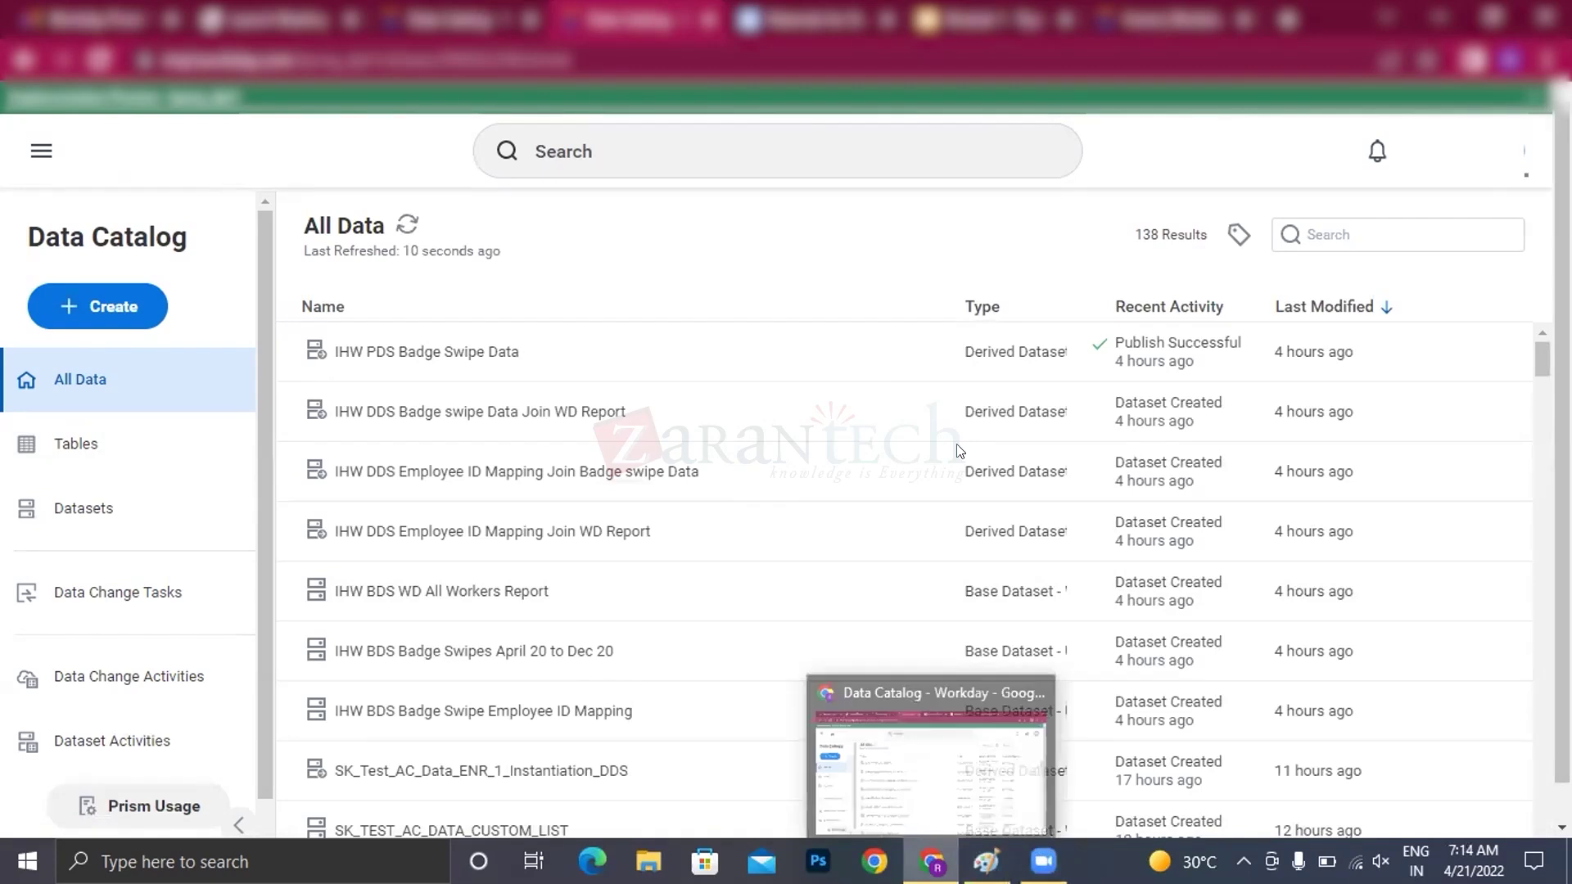
# - Switch to the Module 1 - Topic 2 - Prism Analytics Overview presentation and show slide 7
pyautogui.click(1025, 39)
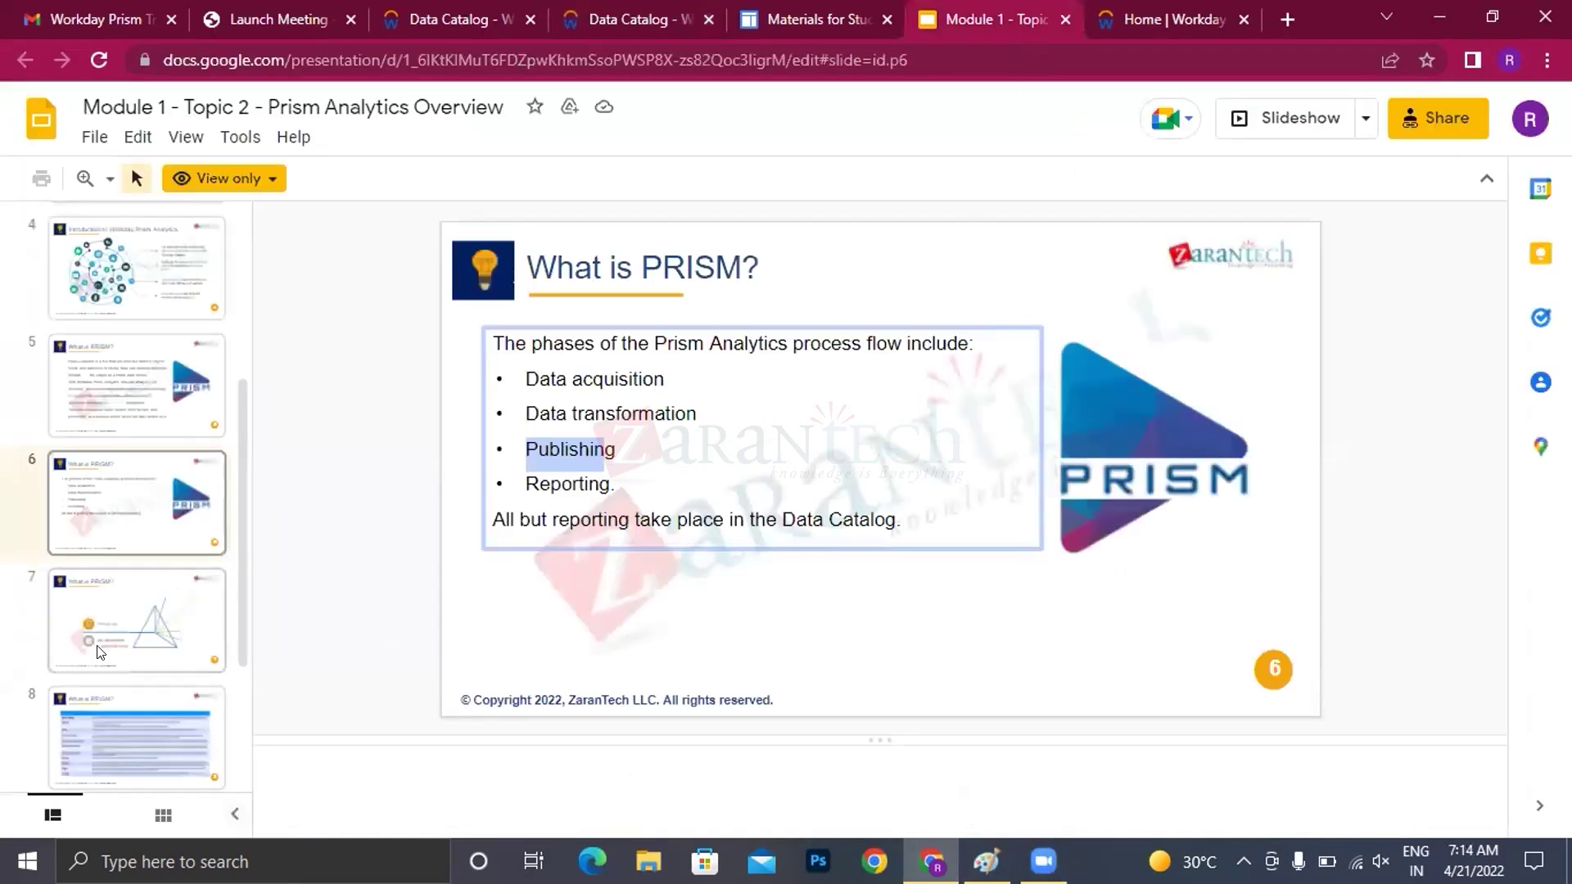
pyautogui.scroll(-1, 164, 491)
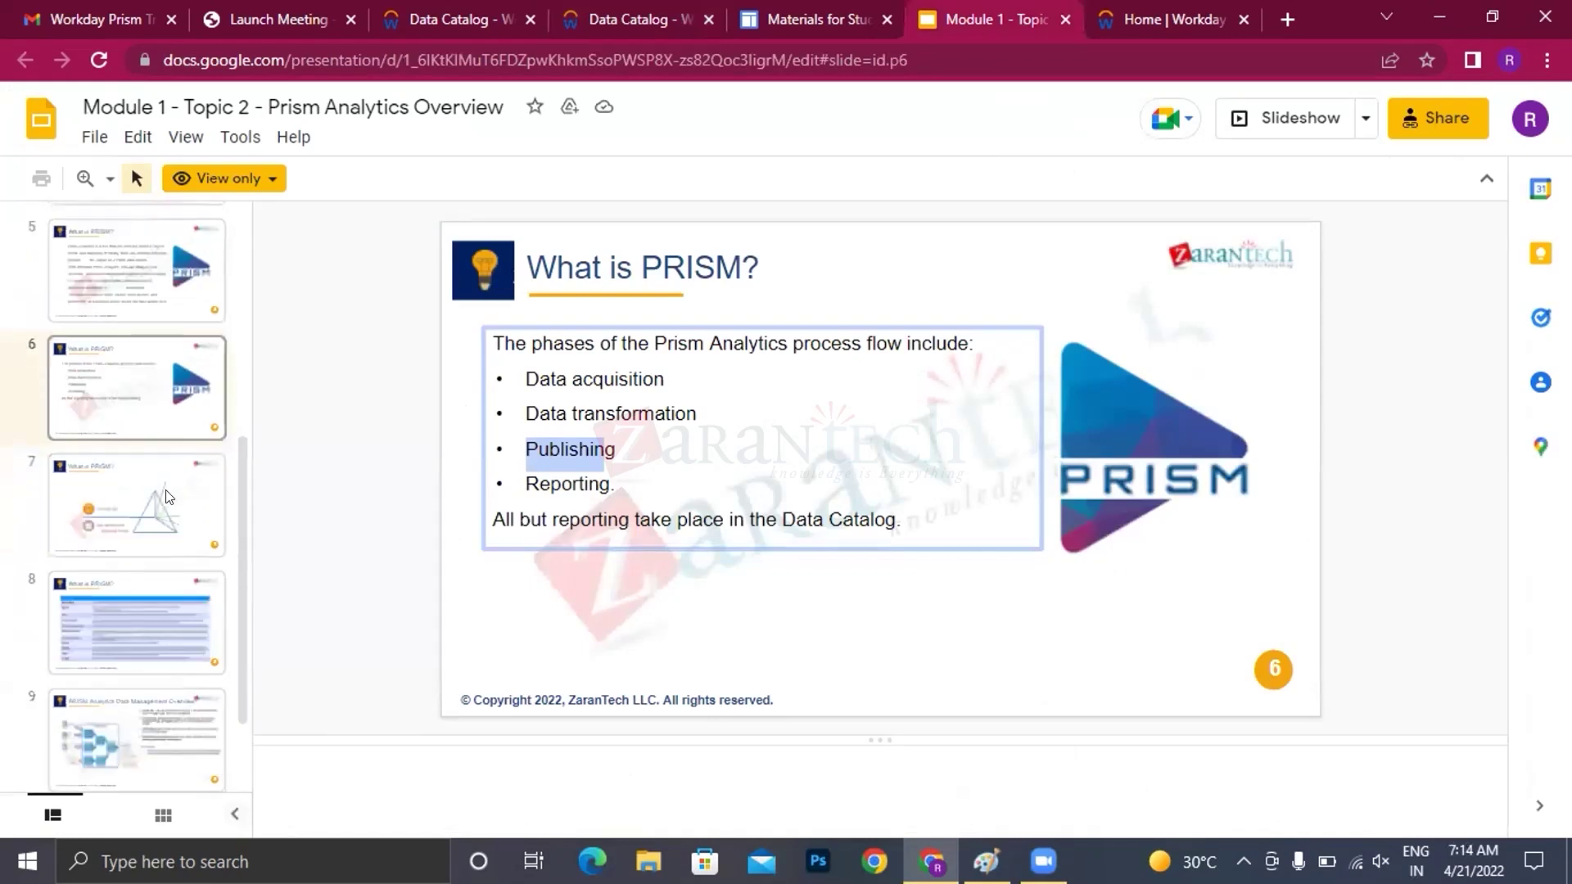
pyautogui.click(136, 528)
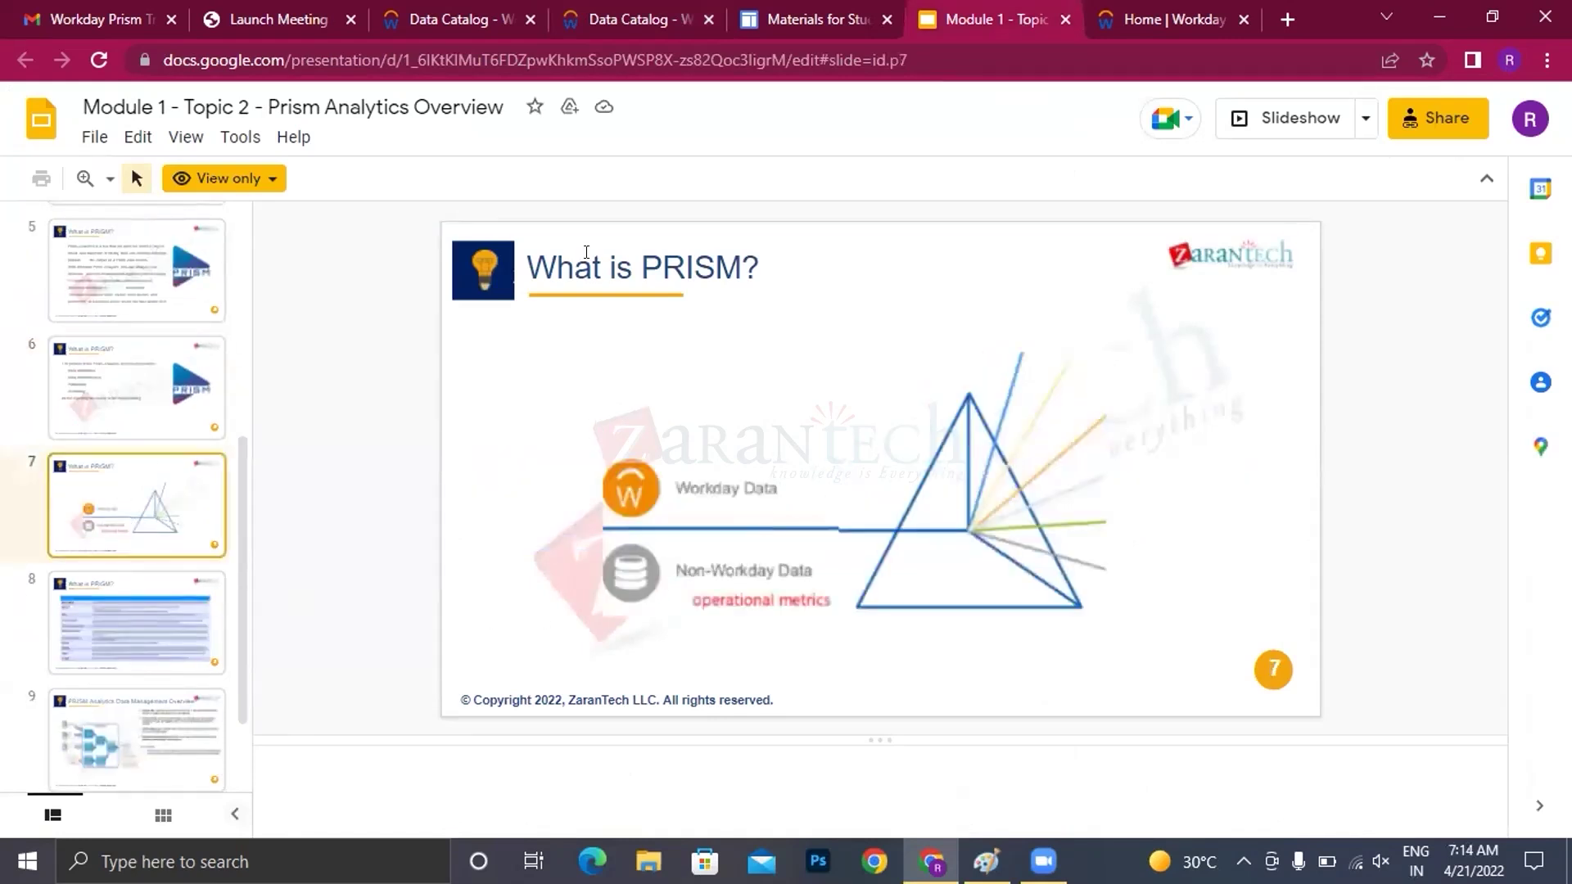
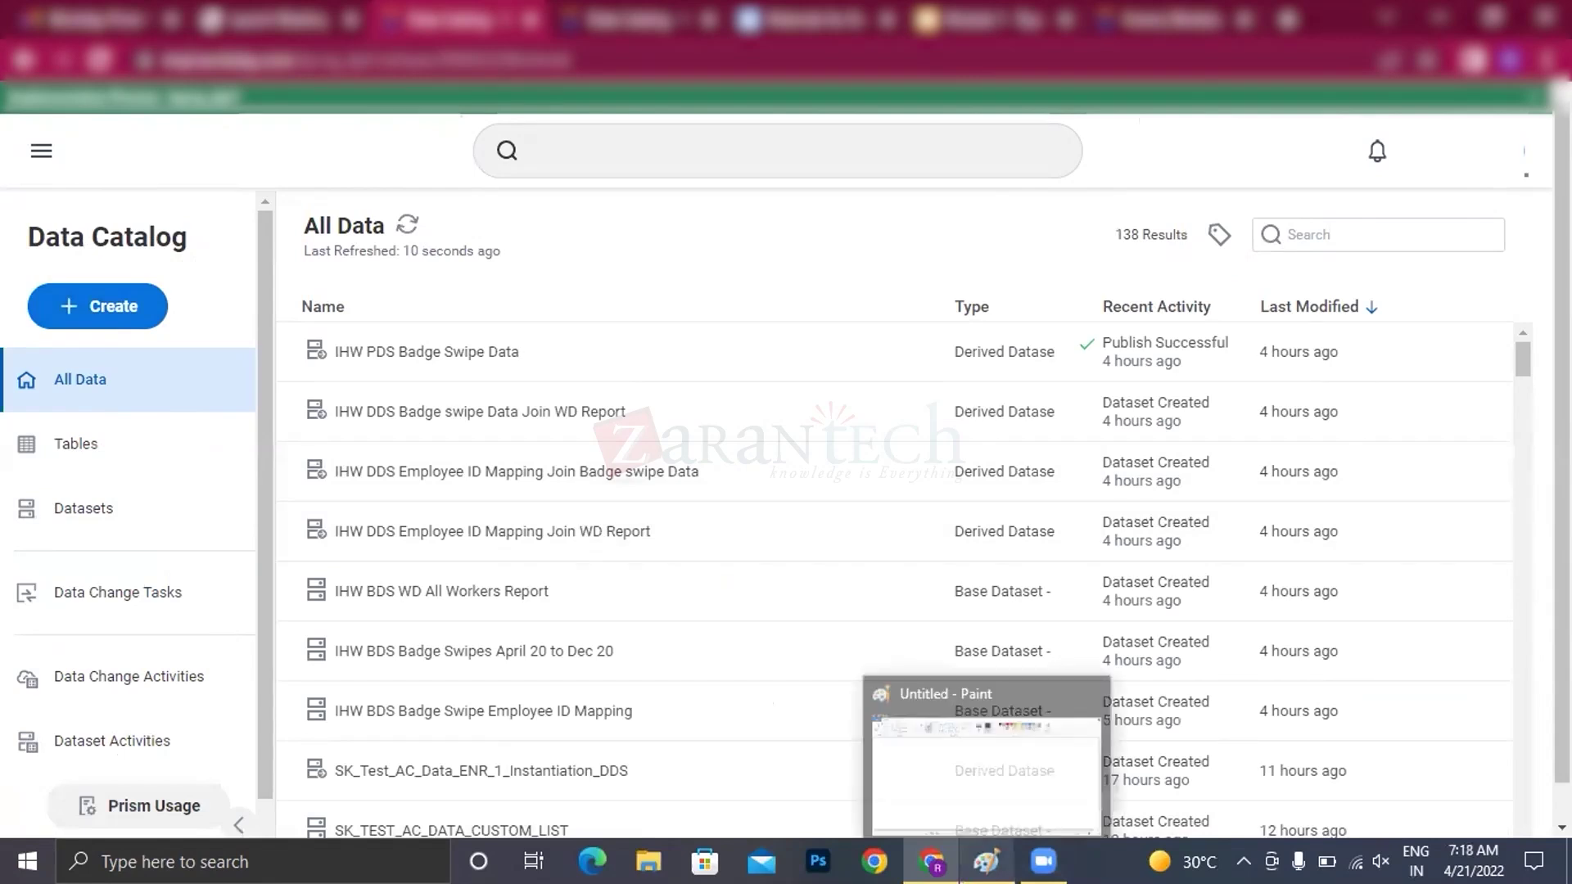
# - Switch to Paint and draw a rectangle about 398 × 207 px near the middle of the canvas
pyautogui.click(986, 862)
pyautogui.click(144, 252)
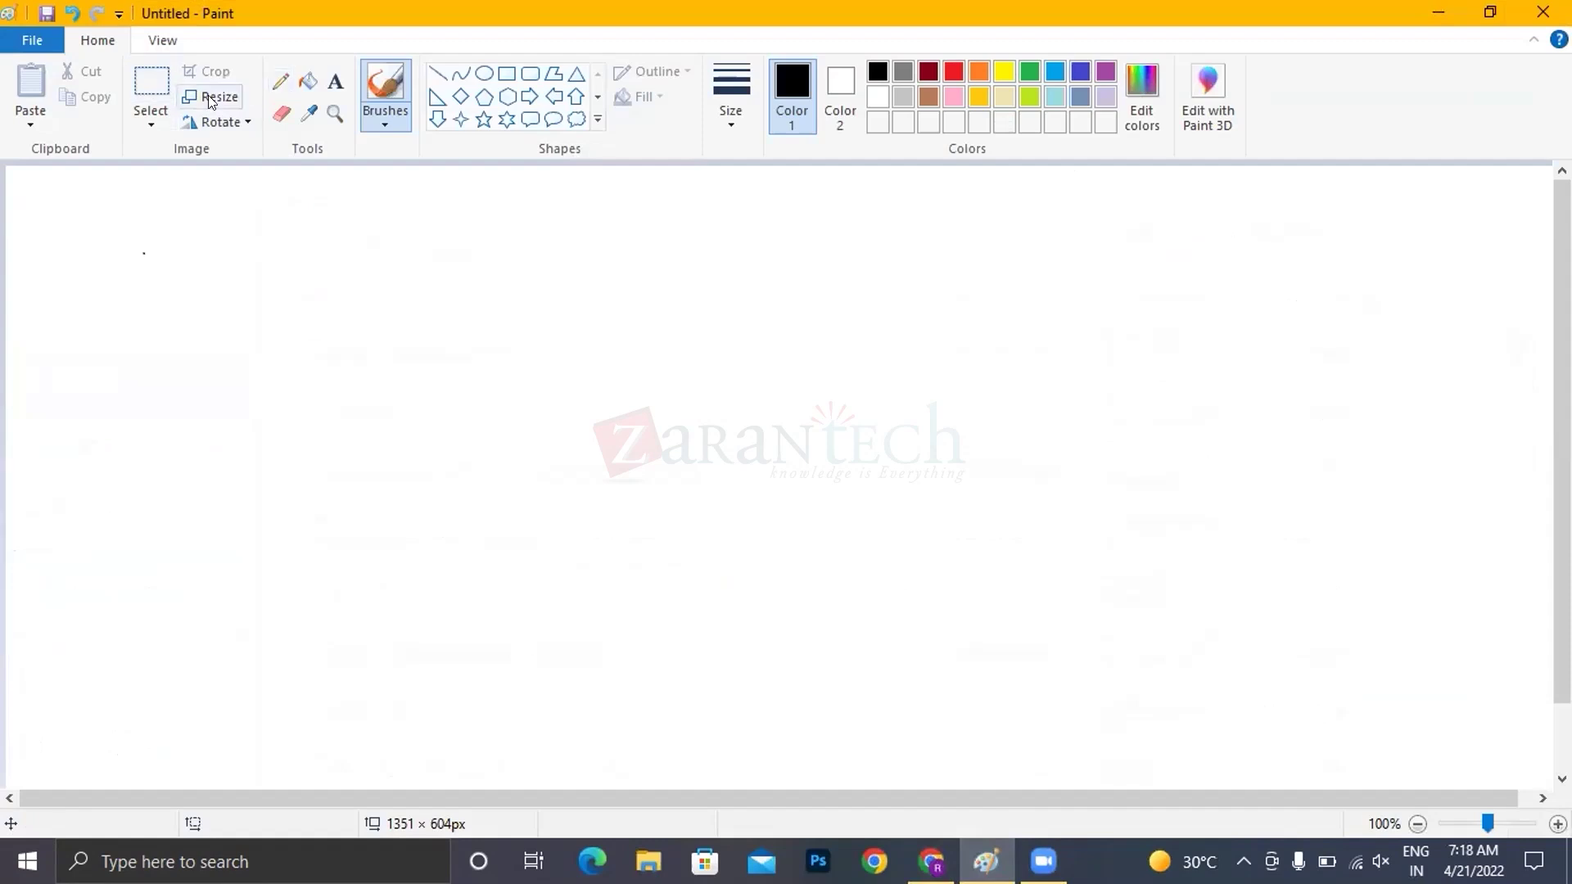
pyautogui.click(506, 73)
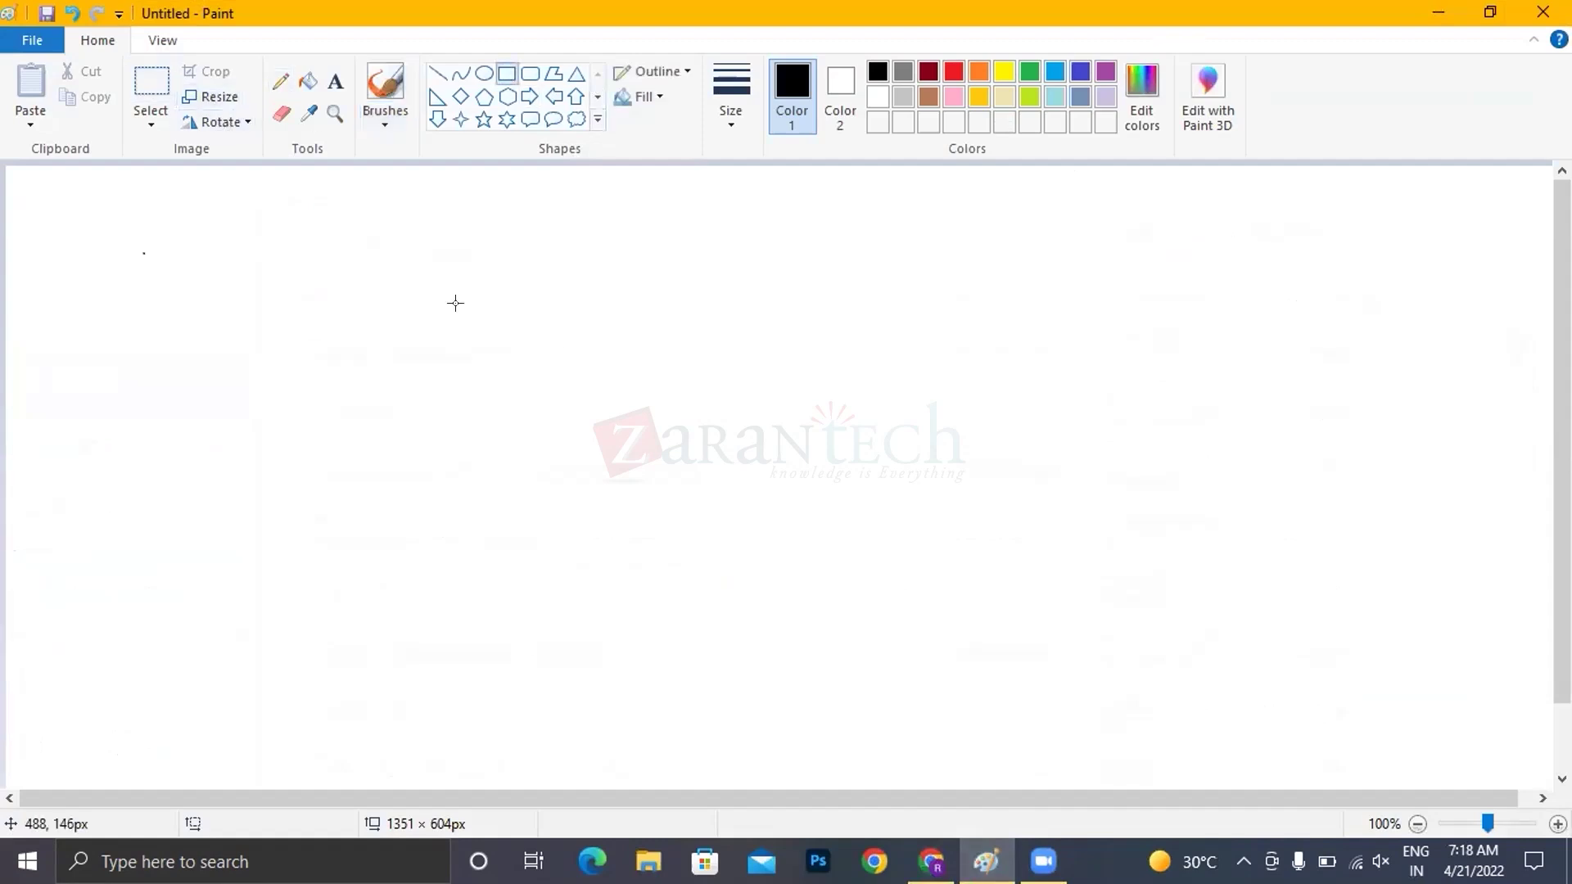
pyautogui.moveTo(398, 281); pyautogui.dragTo(856, 518)
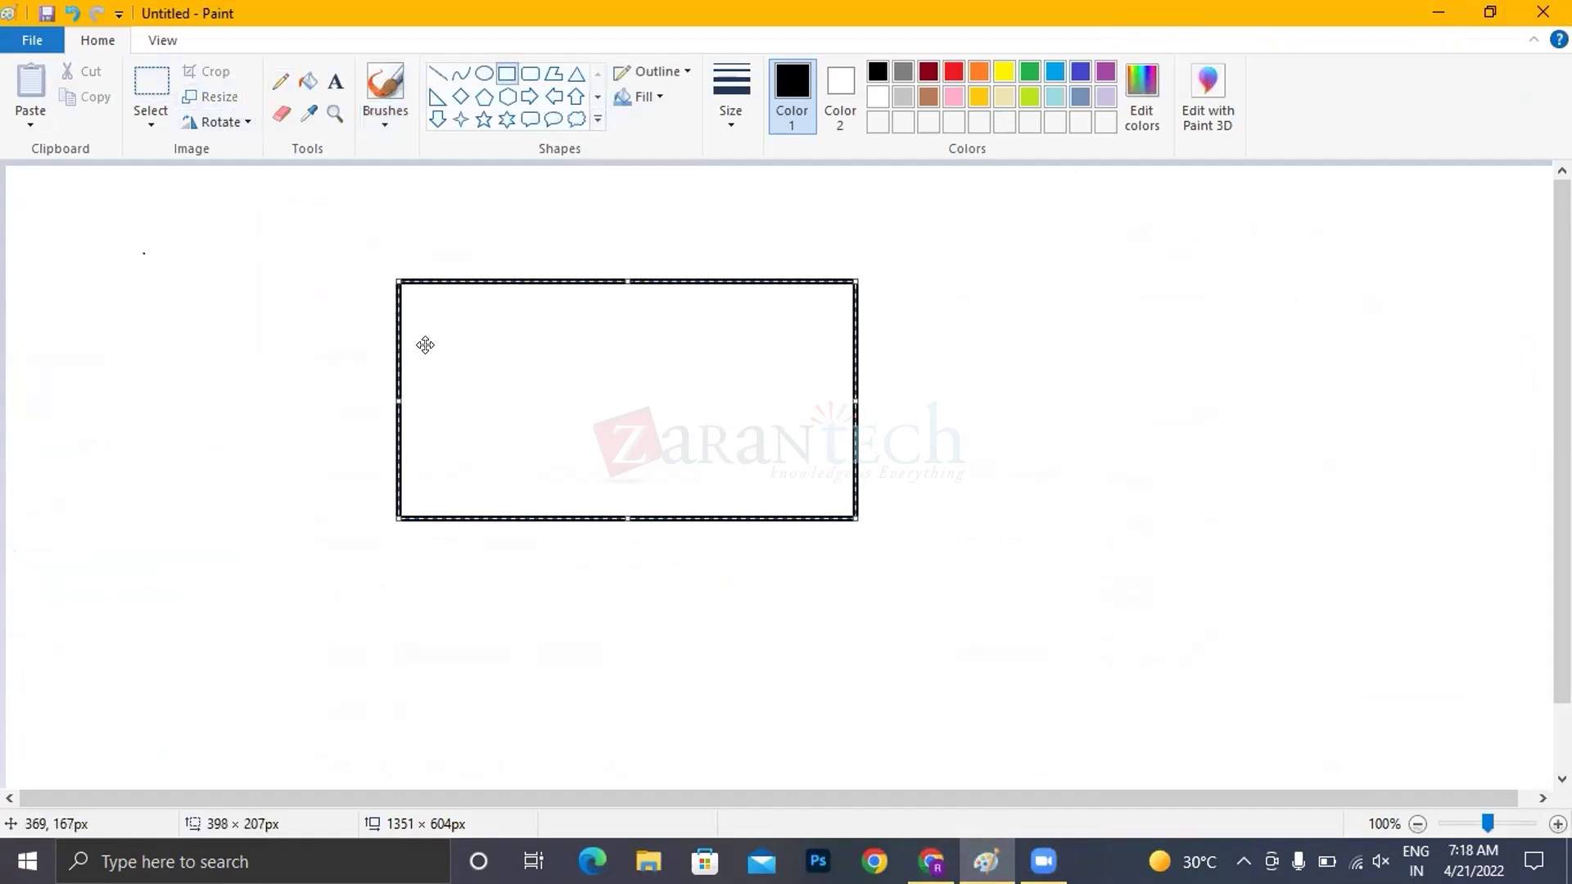
# - Add text inside the rectangle listing TBL, BDS, DDS and PDS on separate lines
pyautogui.click(334, 81)
pyautogui.click(460, 303)
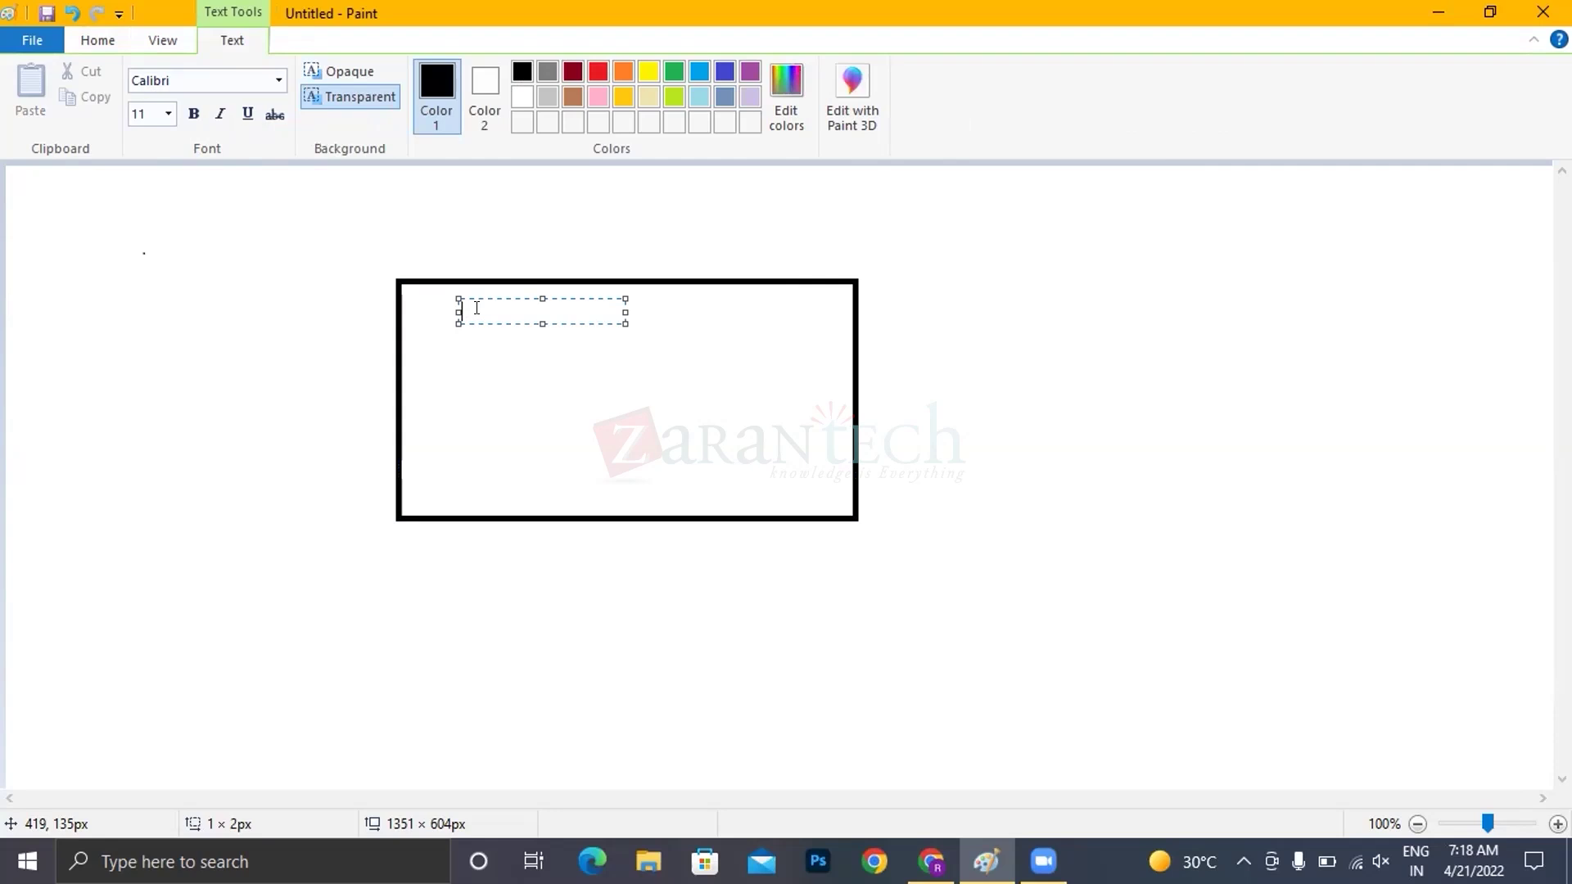
pyautogui.write('TBL')
pyautogui.press('Return')
pyautogui.write('BDS')
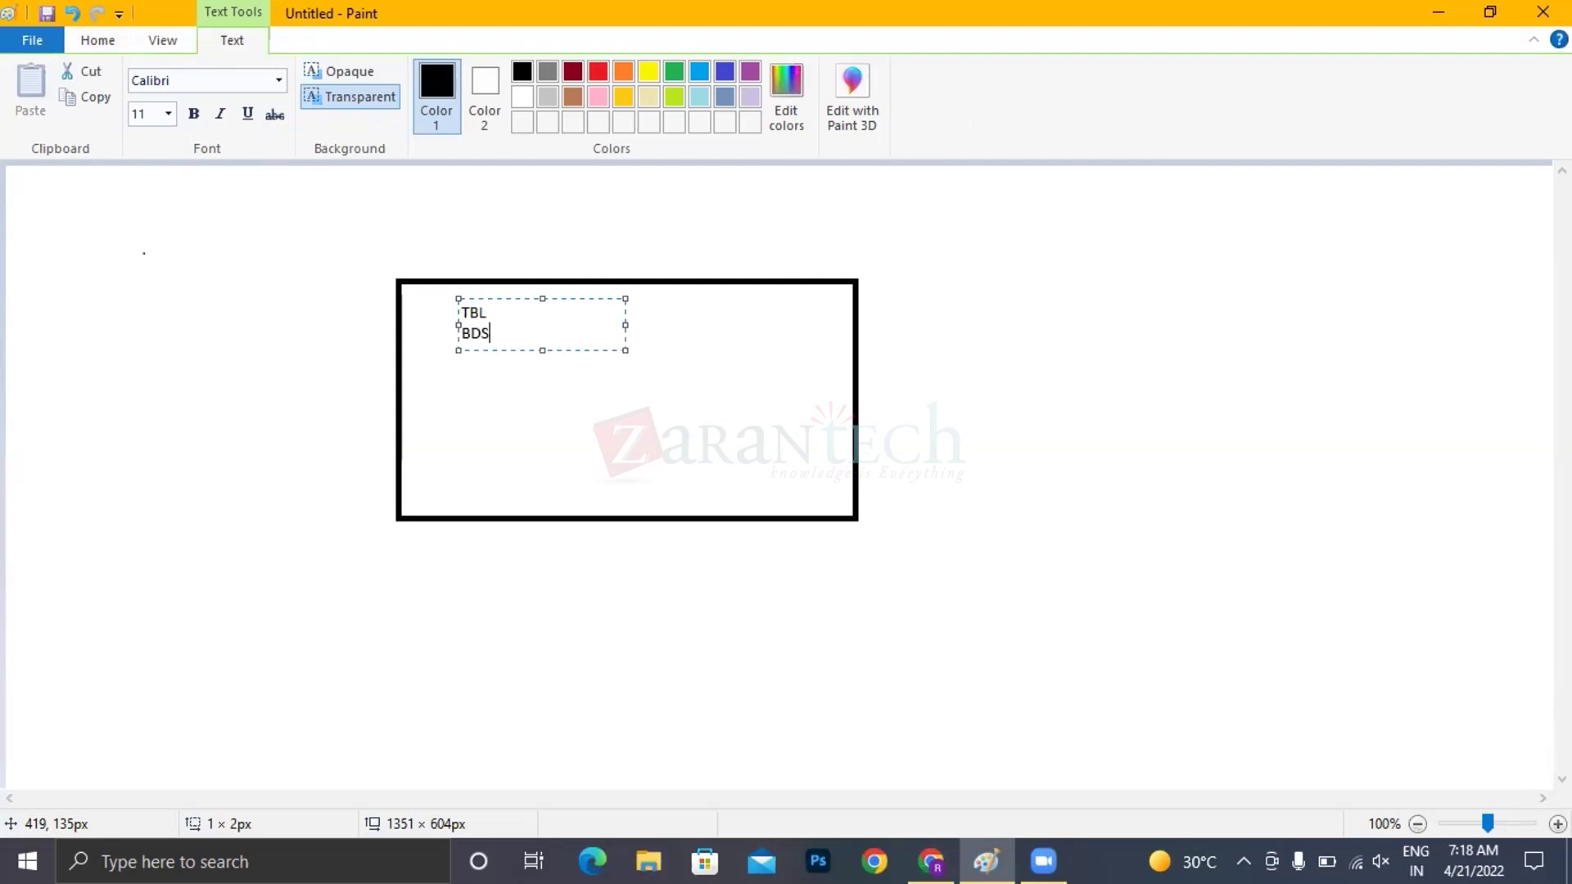
pyautogui.press('Return')
pyautogui.write('DDS')
pyautogui.press('Return')
pyautogui.write('PDS')
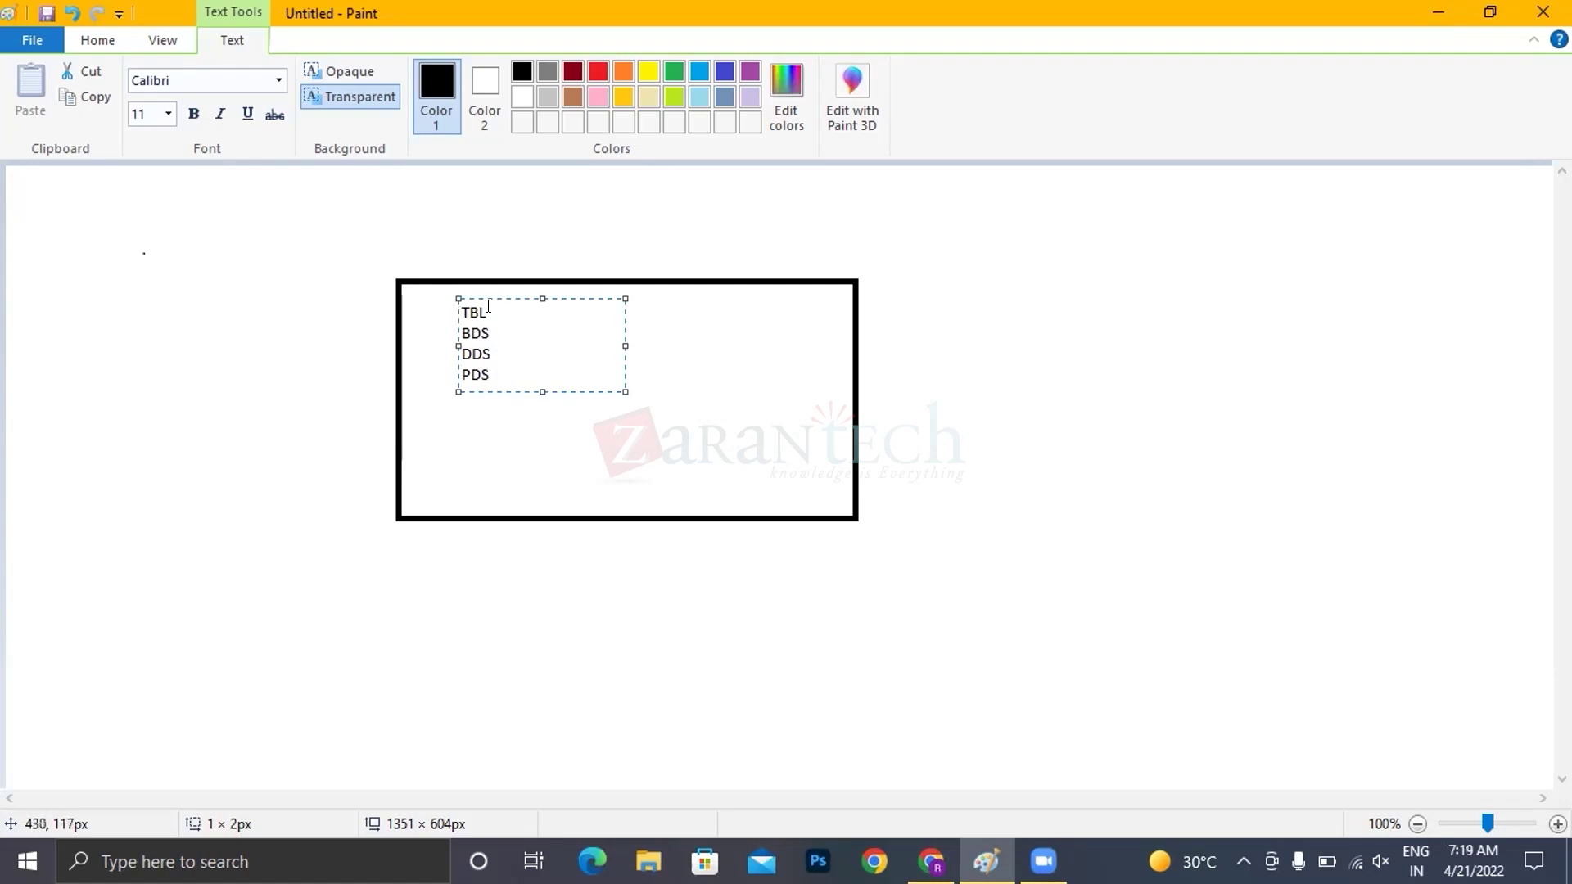
# - Expand the first two entries to TBL(Table) and BDS(Base Dataset), and add an opening parenthesis after DDS
pyautogui.click(487, 309)
pyautogui.write('(Tablr')
pyautogui.press('BackSpace')
pyautogui.write('e')
pyautogui.write(') BDS')
pyautogui.write('(')
pyautogui.write('Base')
pyautogui.write(' Datas')
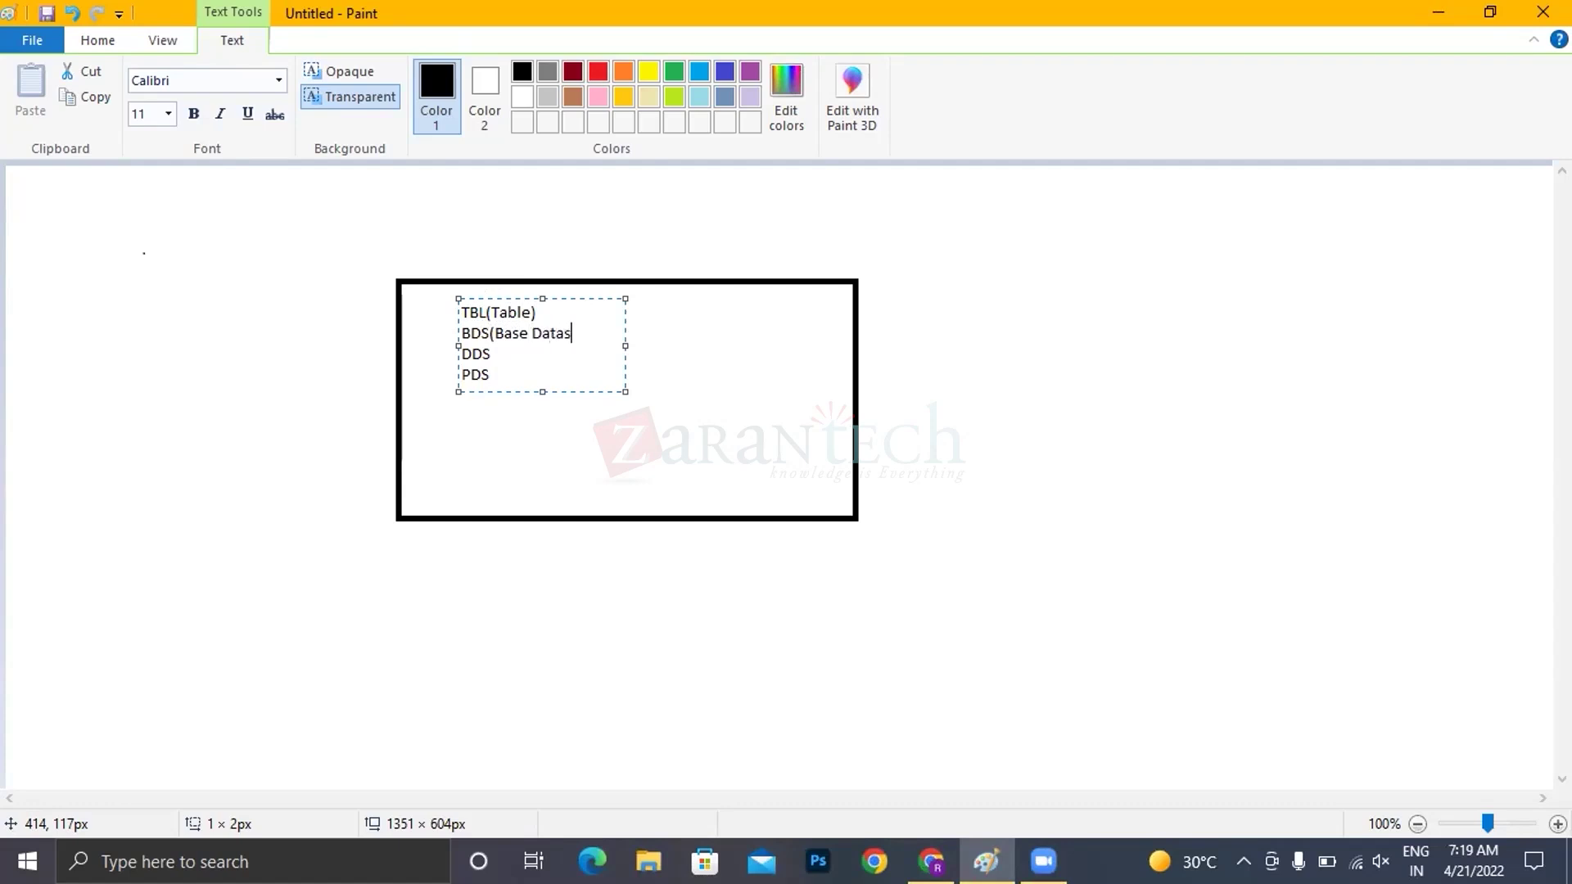
pyautogui.write('et)')
pyautogui.click(488, 347)
pyautogui.write('(')
pyautogui.click(494, 333)
pyautogui.write('derived')
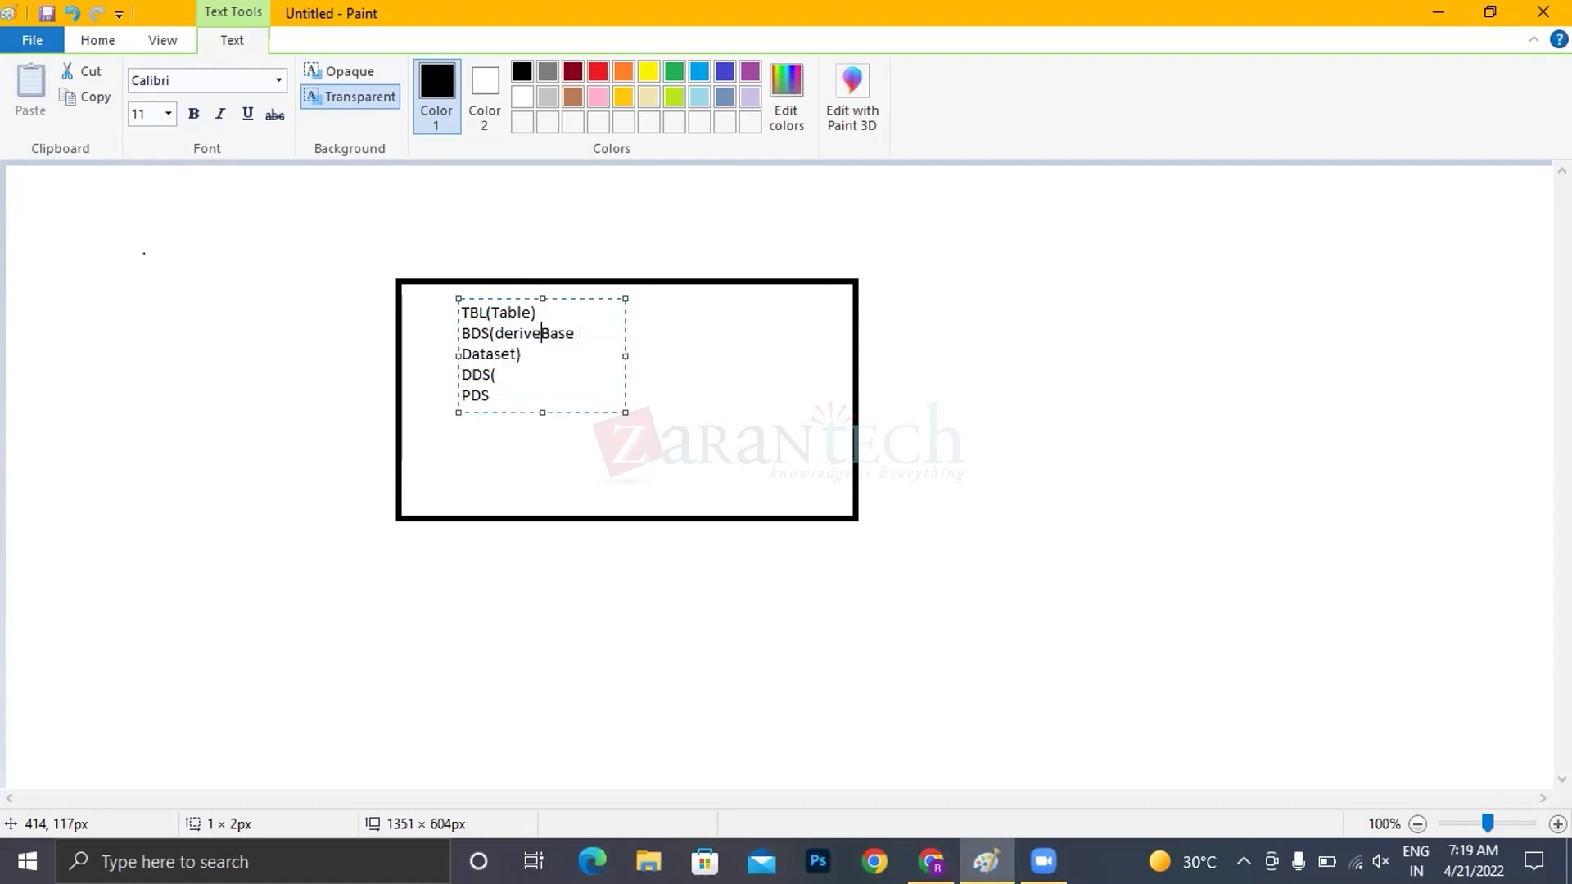
pyautogui.press('BackSpace')
pyautogui.press('BackSpace')
pyautogui.press('BackSpace')
pyautogui.press('BackSpace')
pyautogui.press('BackSpace')
pyautogui.press('BackSpace')
pyautogui.press('BackSpace')
# - Complete the last two entries as DDS(Derived DataSet) and PDS(Published Dataset), and widen the text box so each fits on one line
pyautogui.click(496, 366)
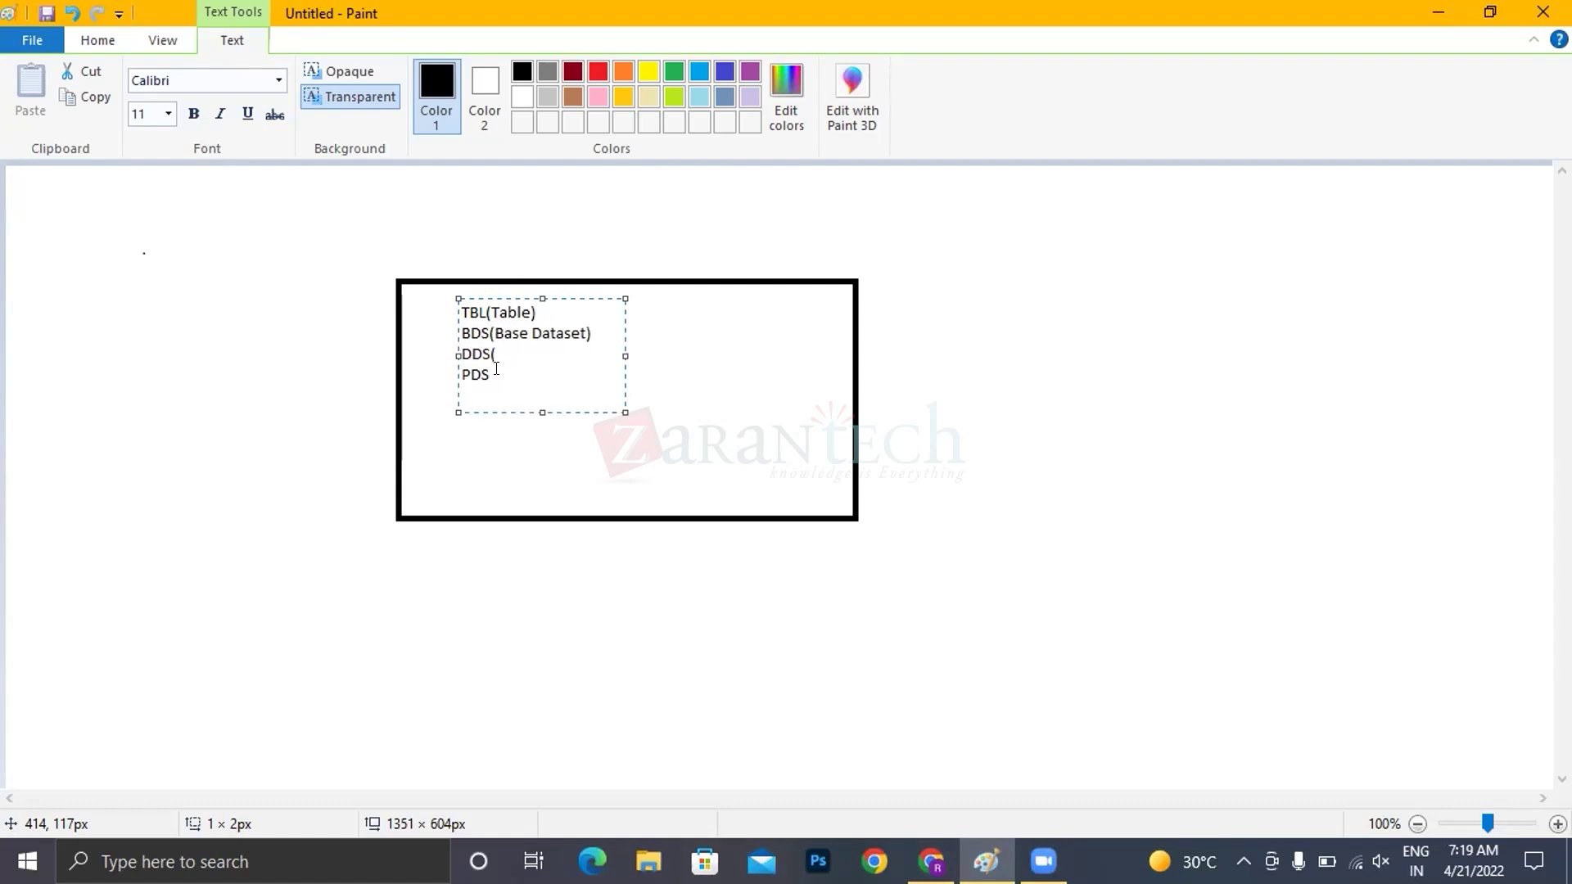
pyautogui.write('Derived DataSety')
pyautogui.press('BackSpace')
pyautogui.write(') PDS')
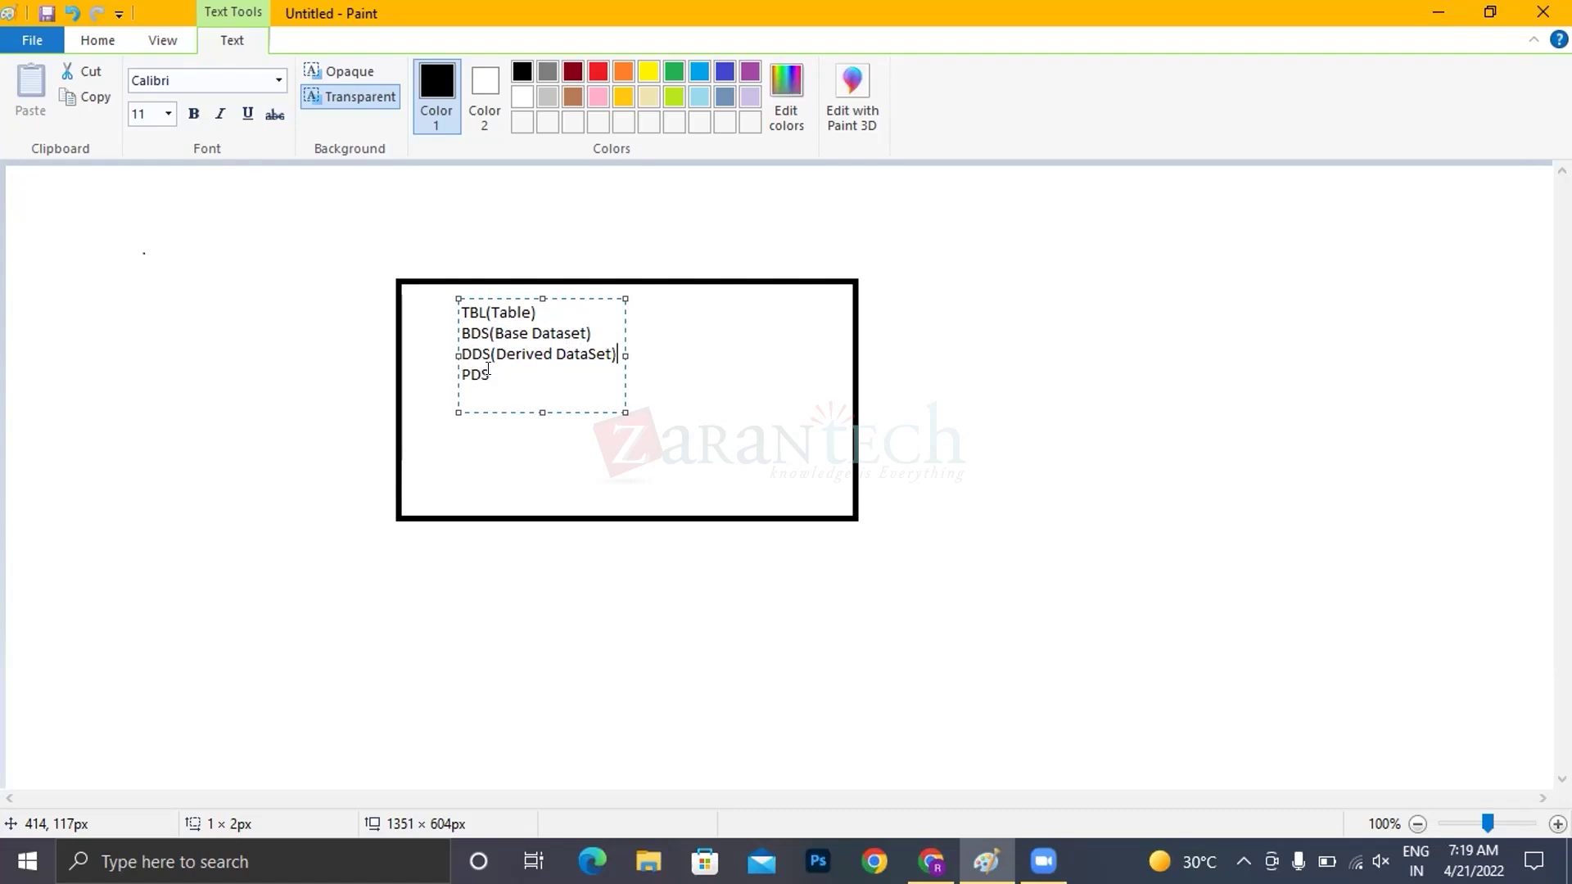
pyautogui.write('(Published Datase')
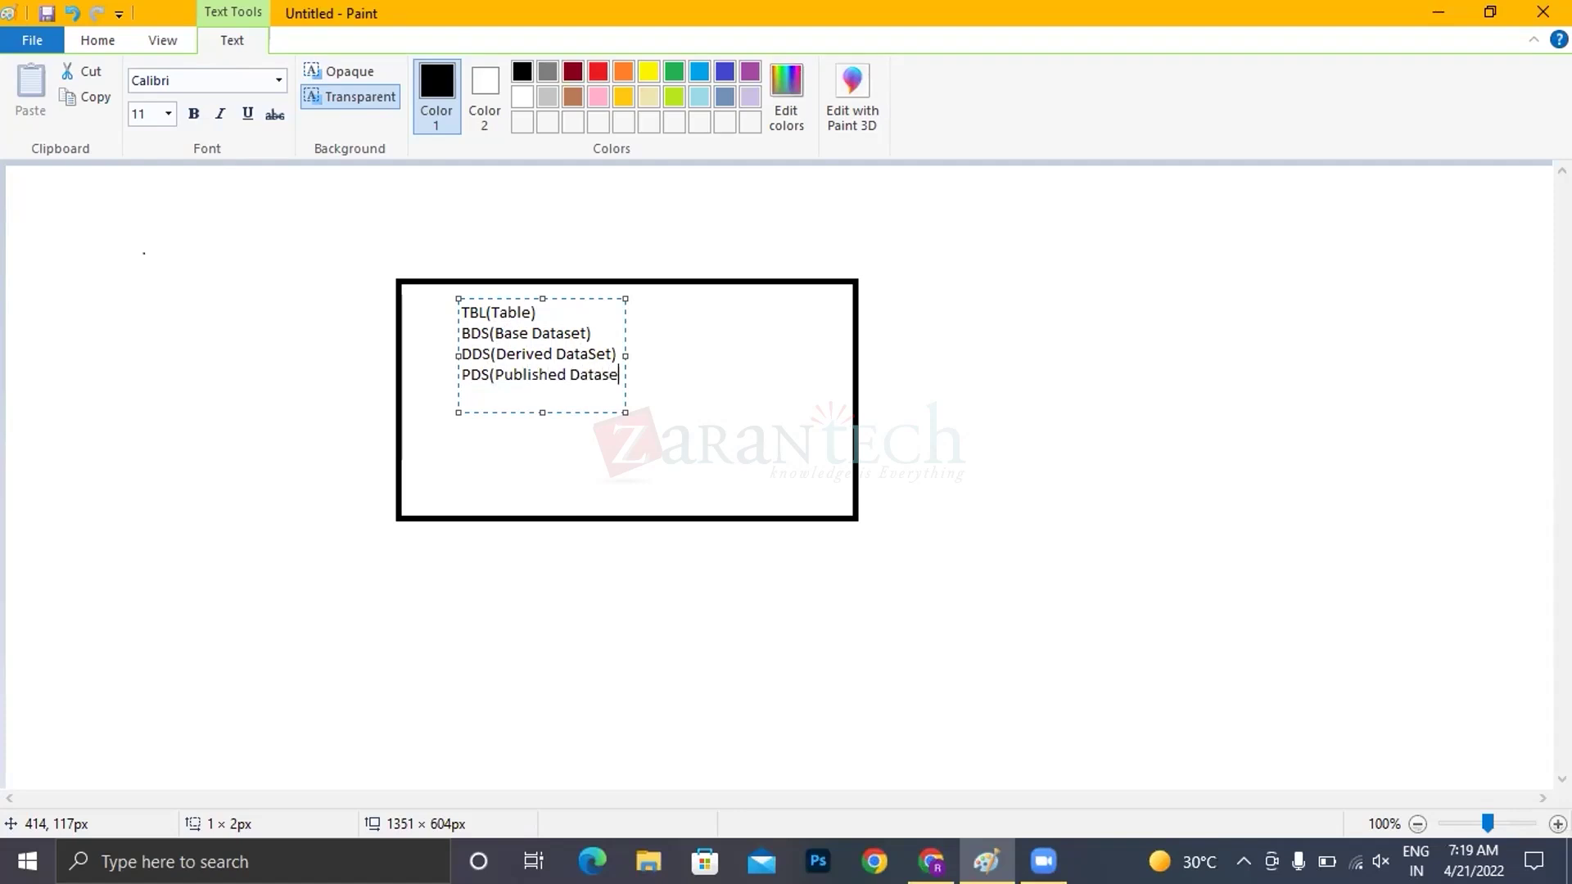
pyautogui.write('t)')
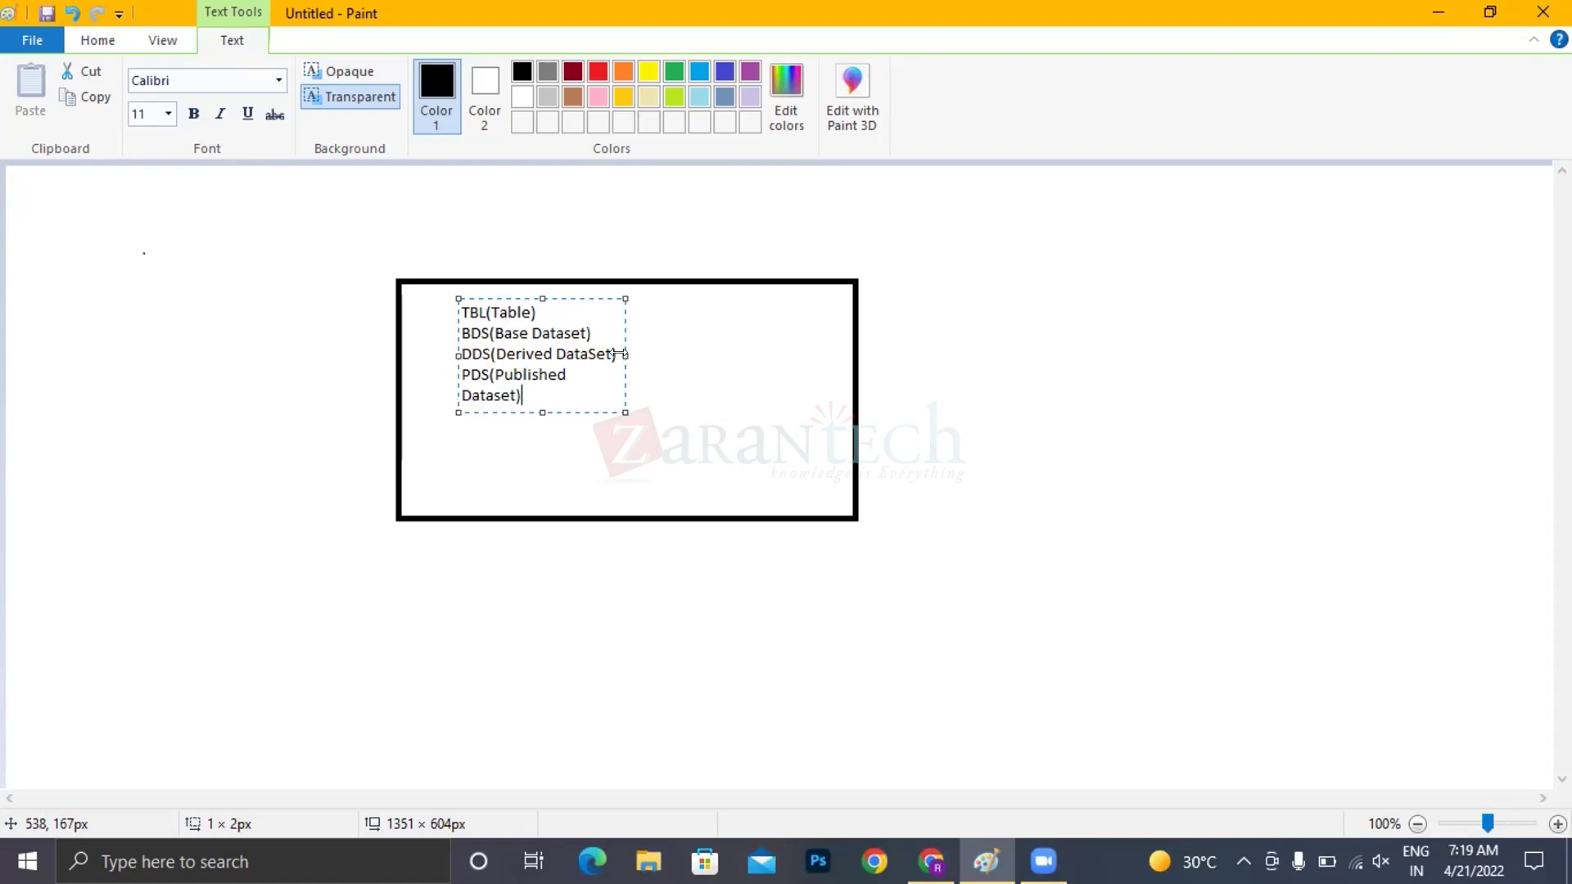
pyautogui.moveTo(625, 355); pyautogui.dragTo(715, 355)
pyautogui.click(516, 442)
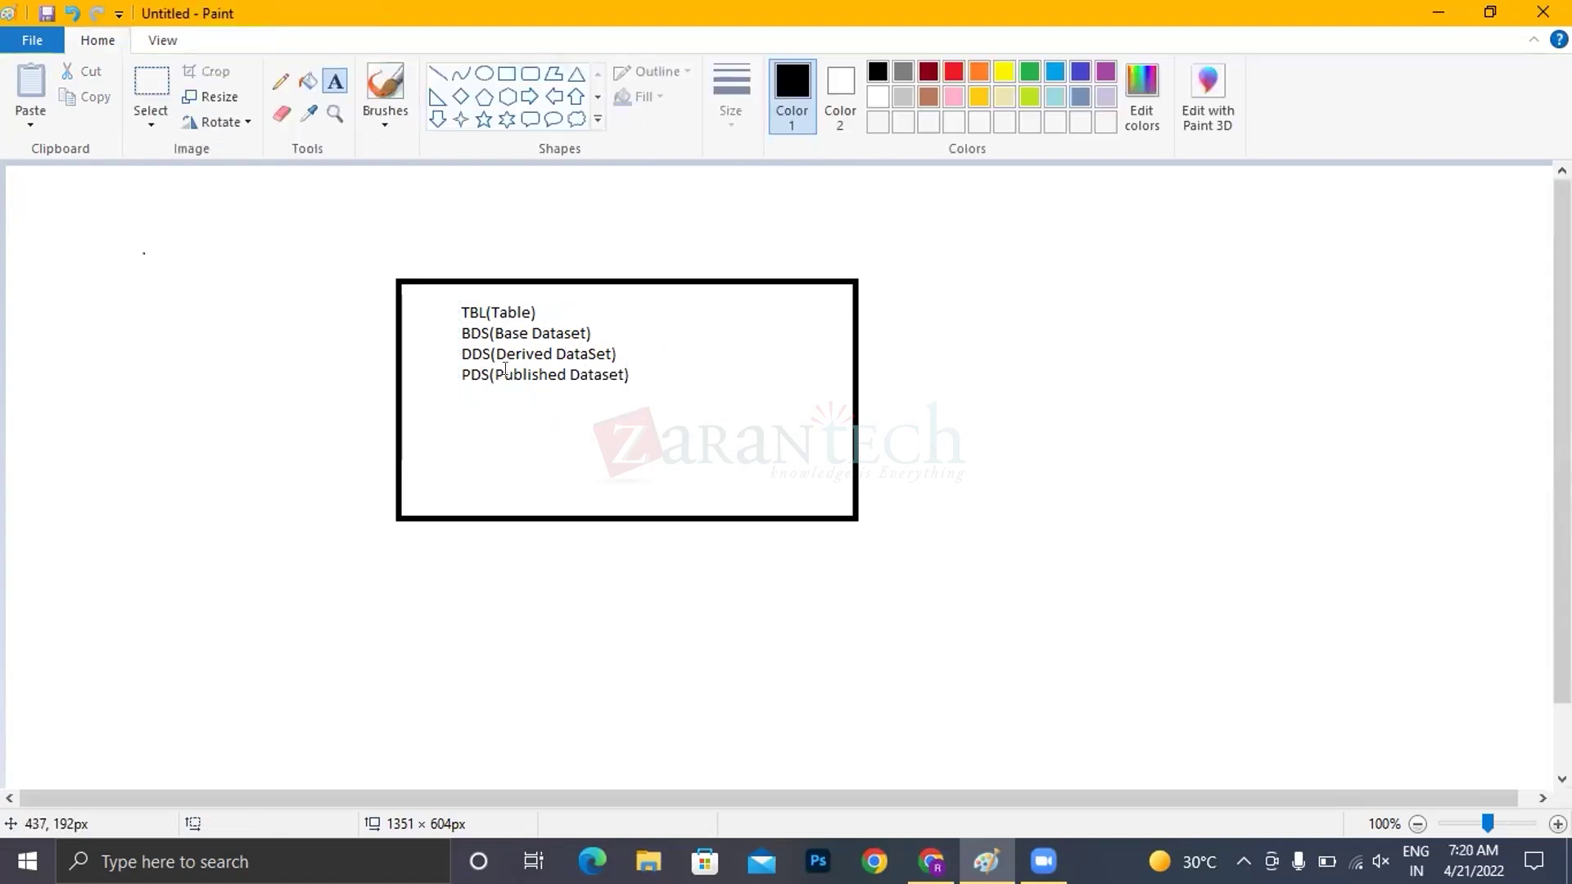
# - Add a second text block below the list reading "SK Mapping TBL" and "SK Workday report BDS" on separate lines
pyautogui.click(477, 409)
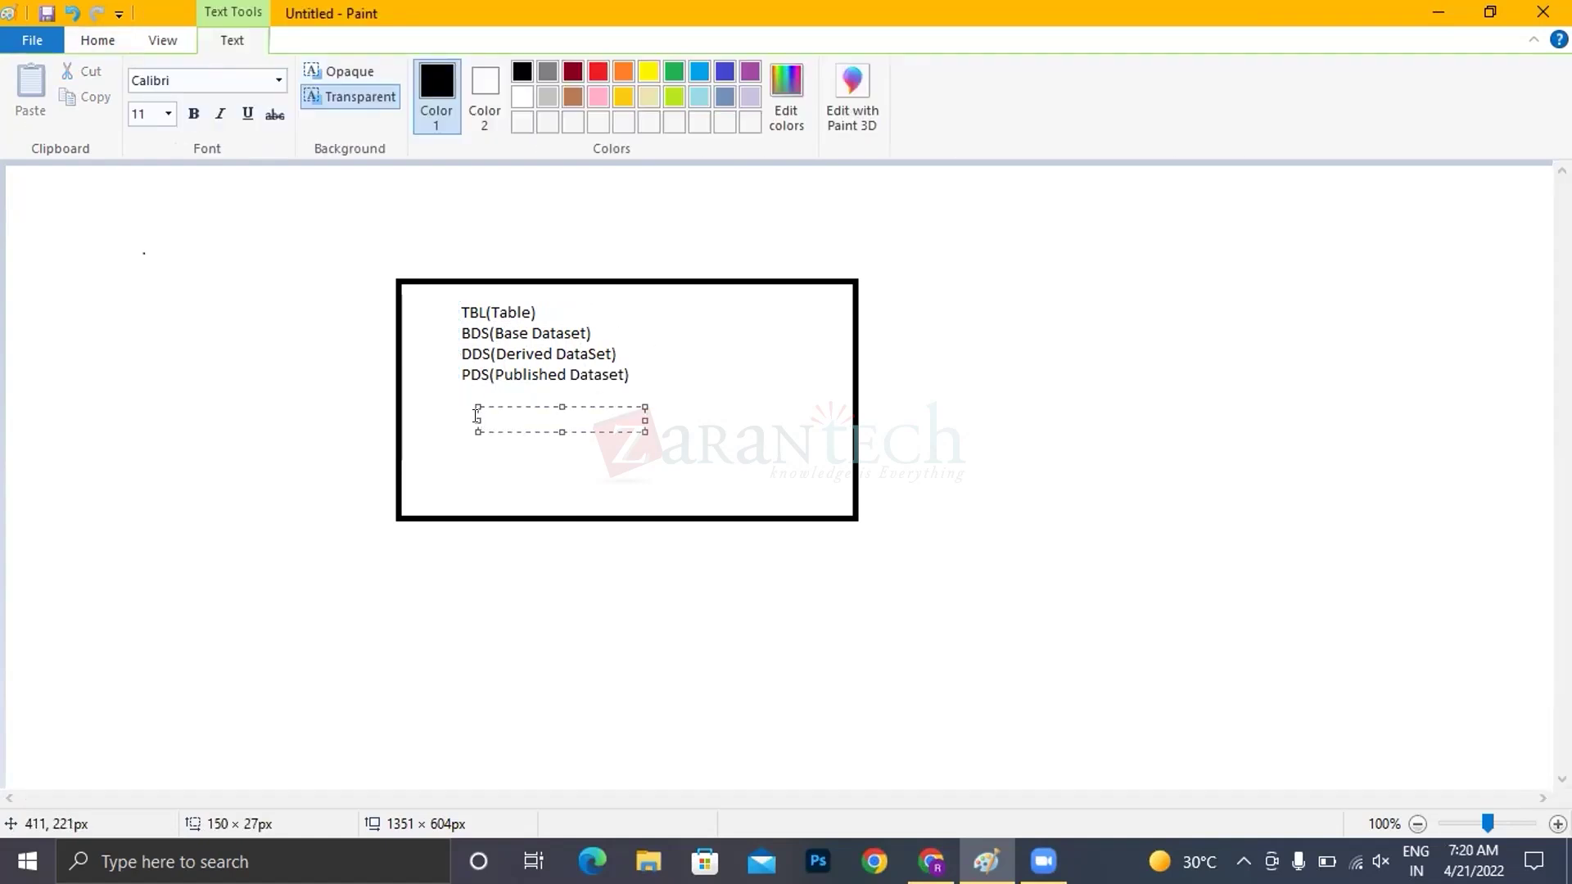
pyautogui.moveTo(472, 412); pyautogui.dragTo(436, 403)
pyautogui.write('SK')
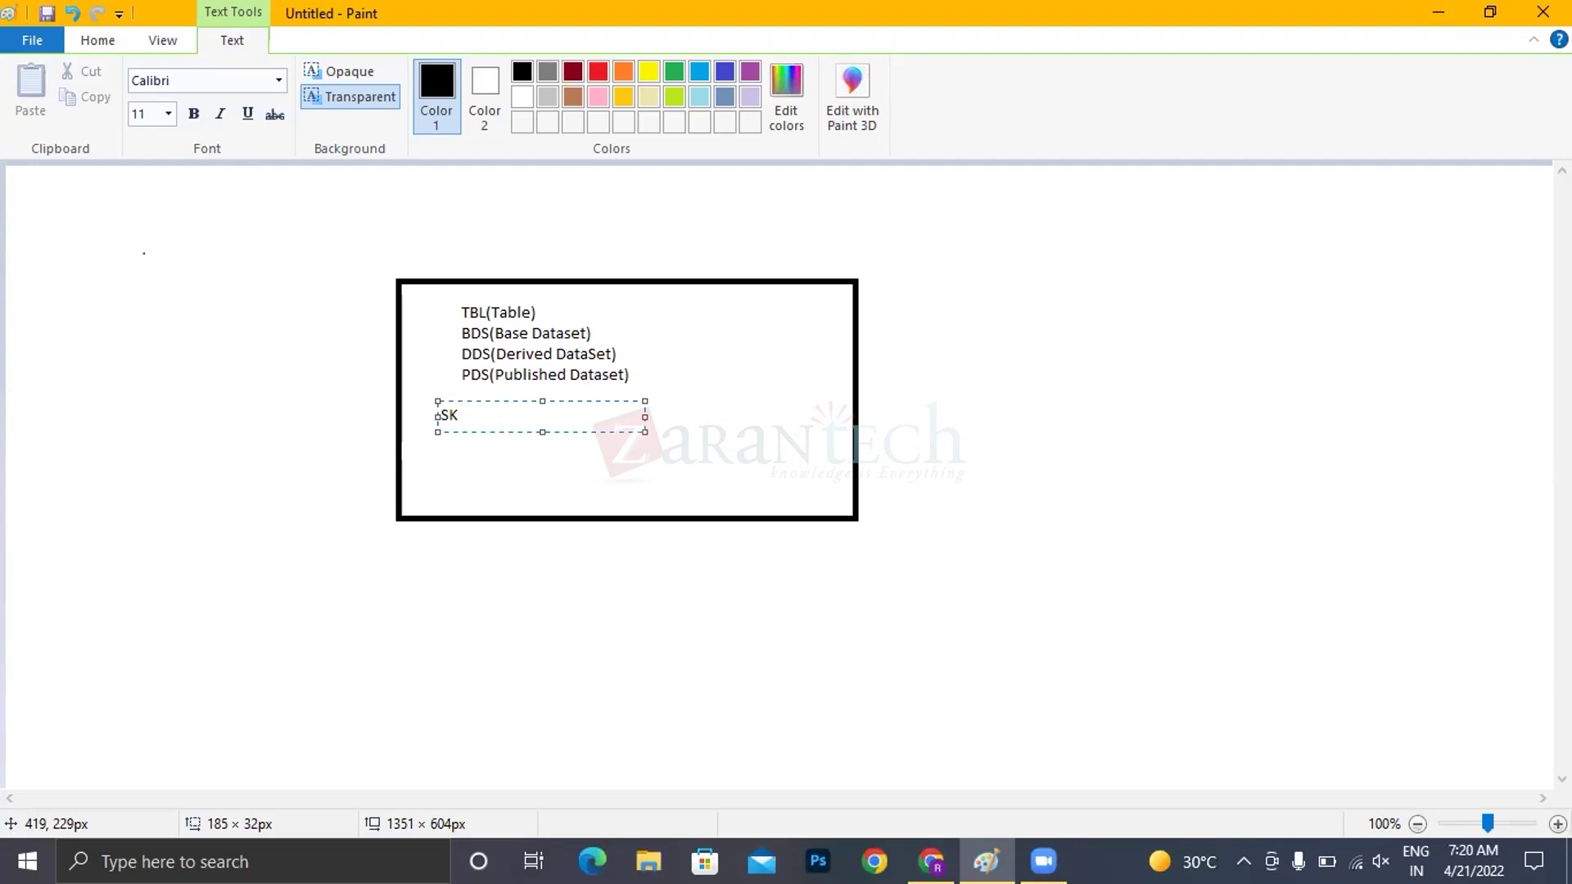
pyautogui.write(' Mapping TBL')
pyautogui.press('Return')
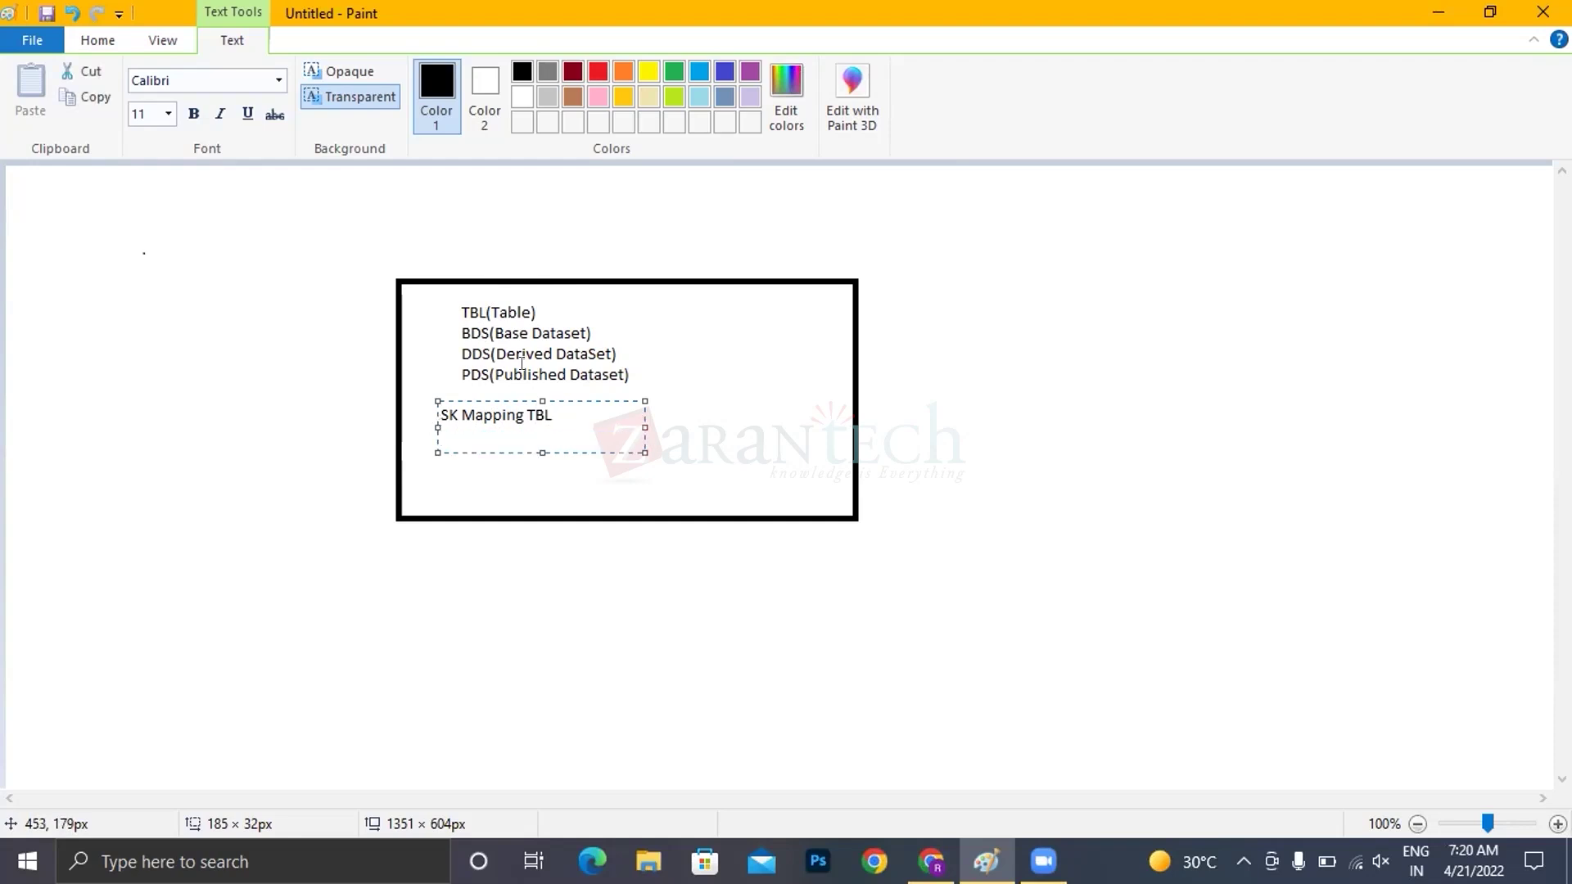
pyautogui.write('SK Workday re[p')
pyautogui.press('BackSpace')
pyautogui.press('BackSpace')
pyautogui.write('port ')
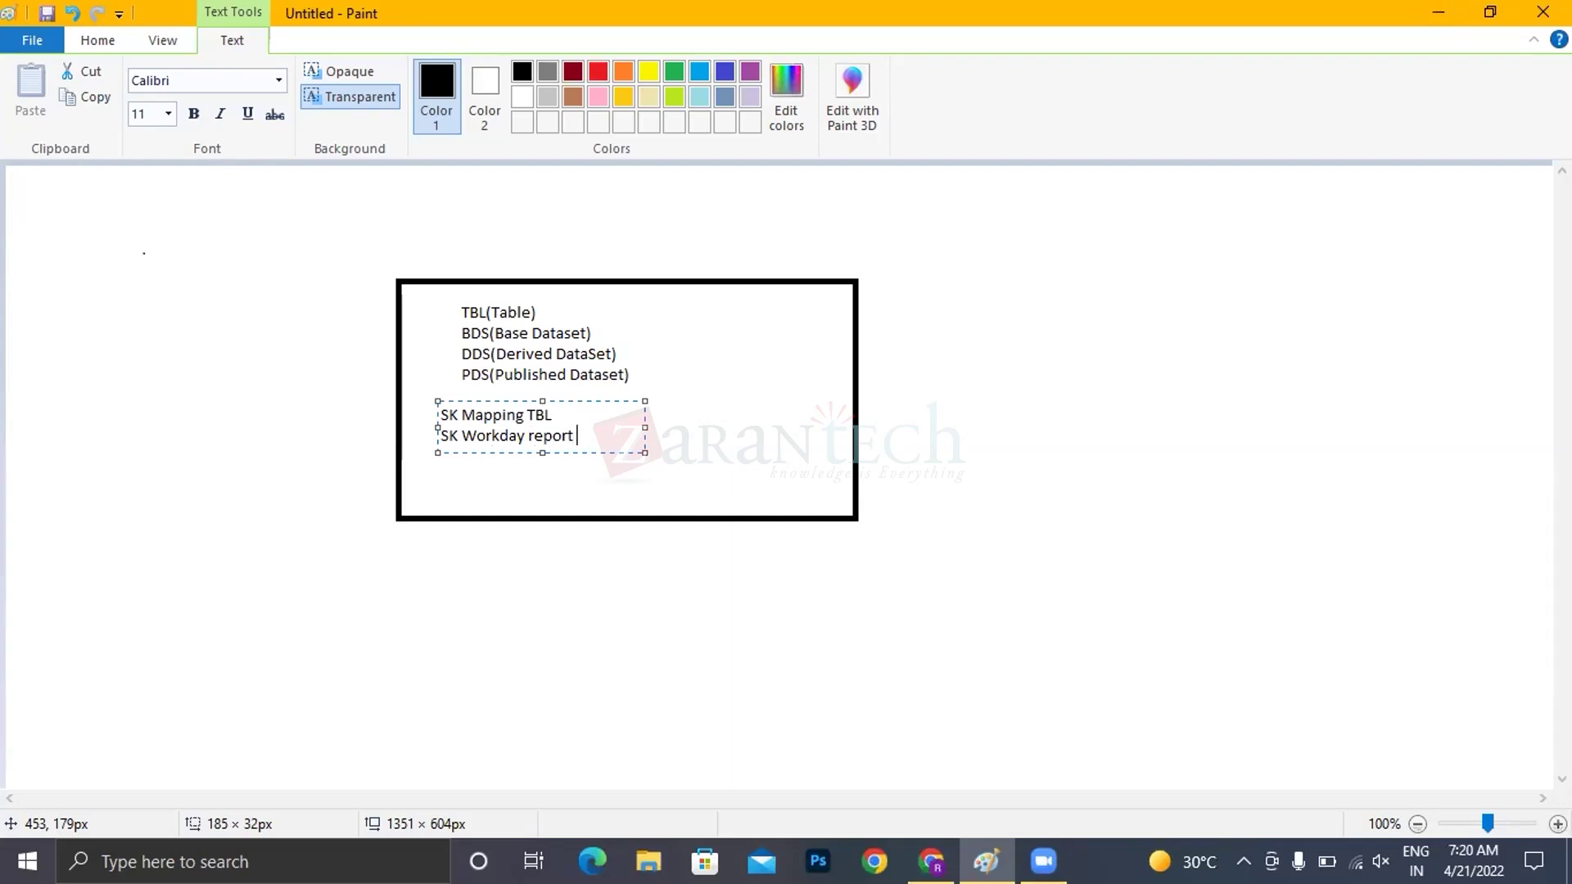
pyautogui.write('BDS')
pyautogui.click(706, 483)
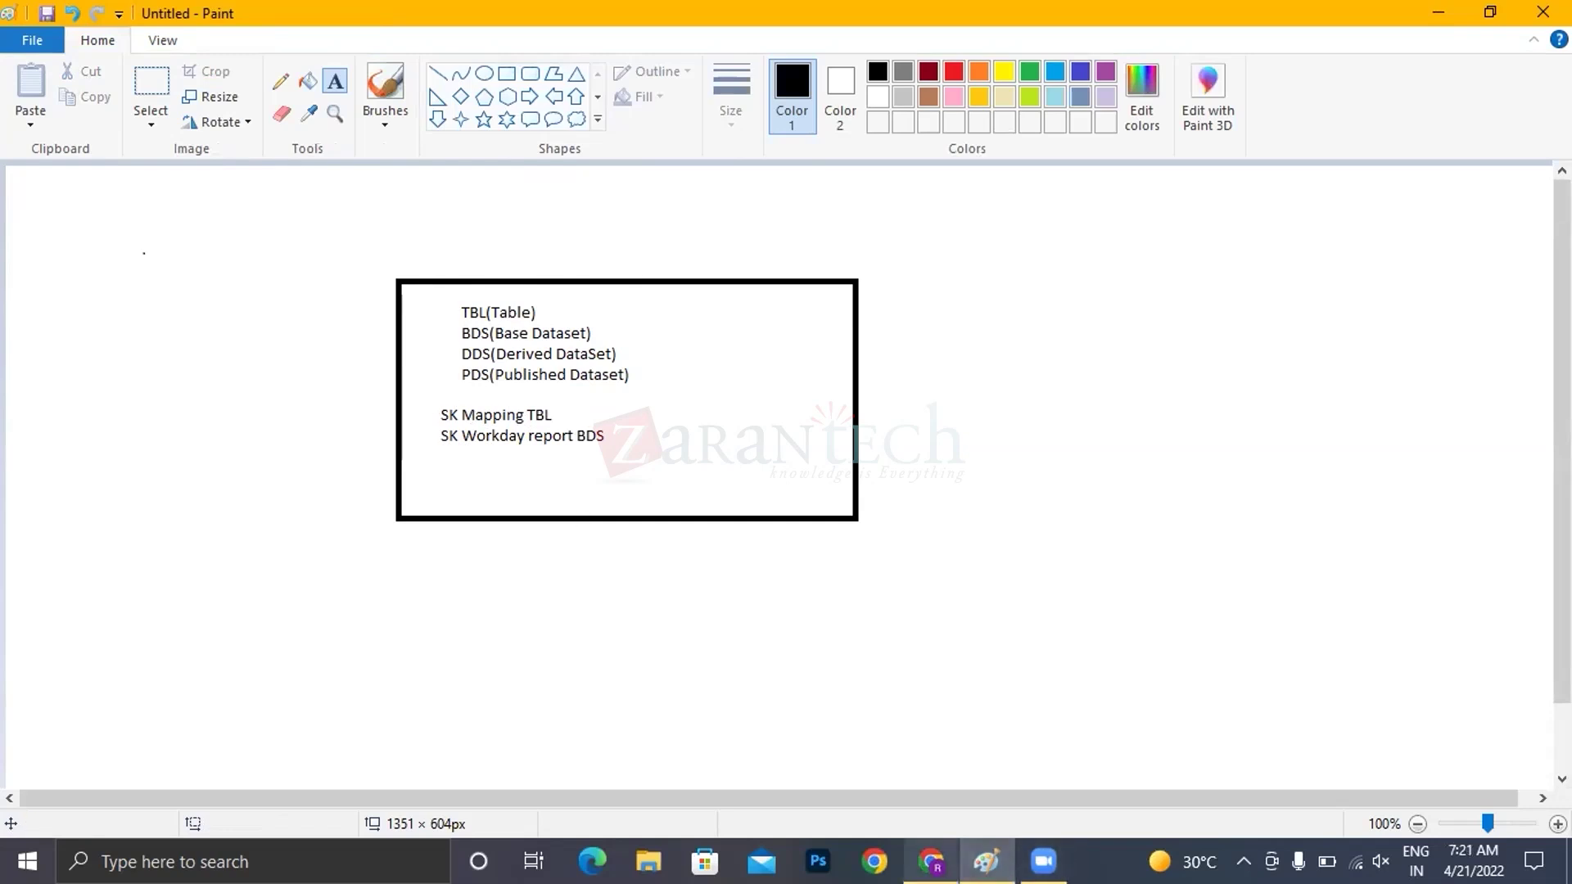
# - Switch to the Workday Data Catalog and start a new table named "SK Agent Mapping TBL"
pyautogui.hotkey('alt', 'Tab')
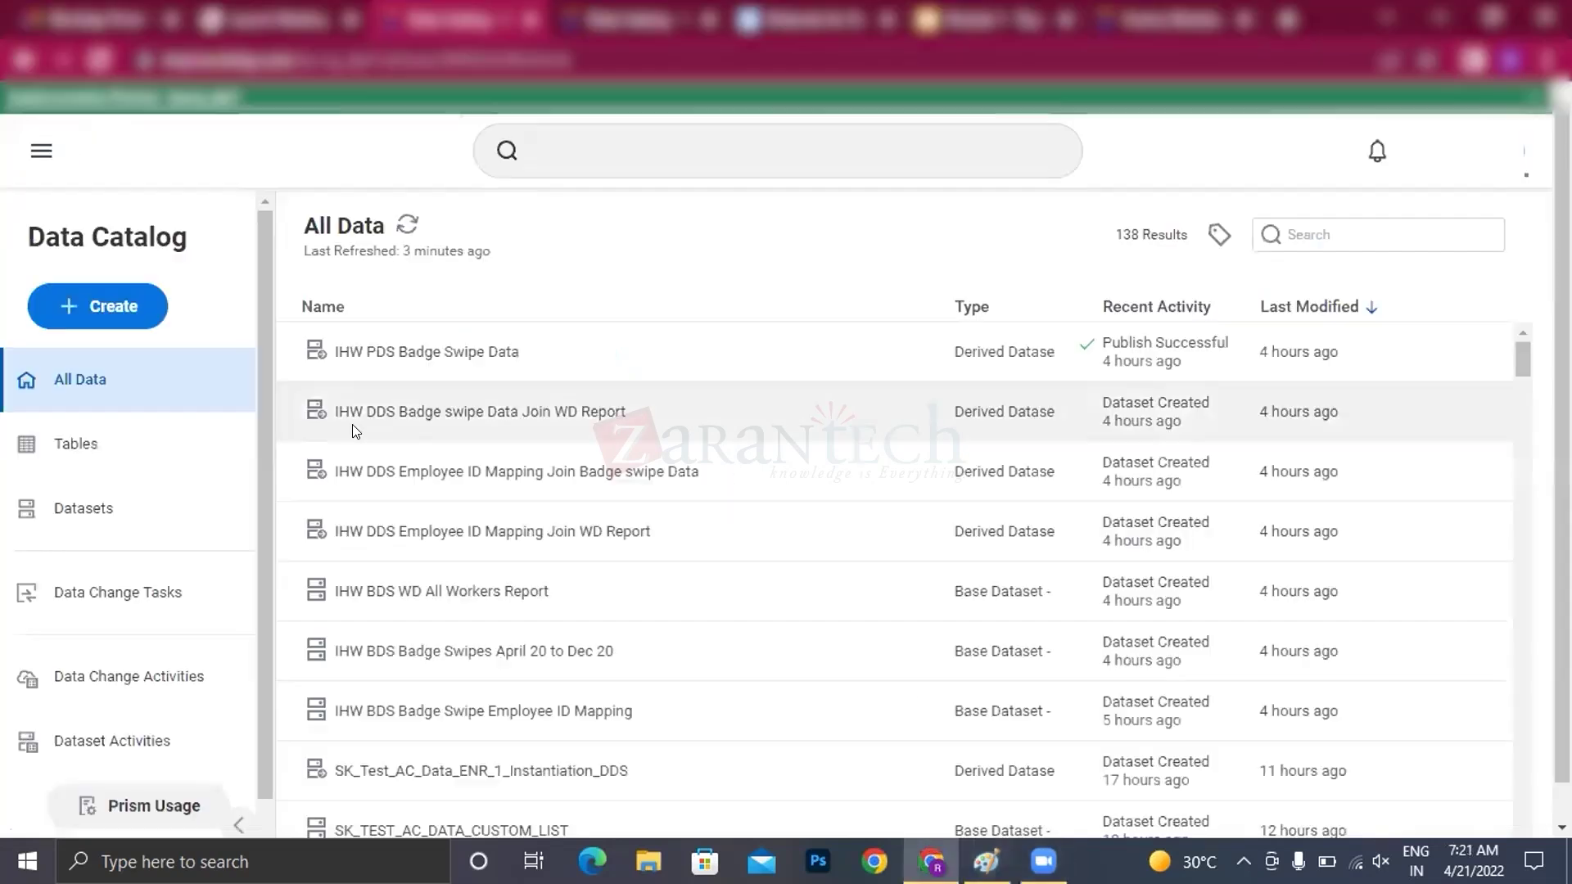
pyautogui.click(136, 308)
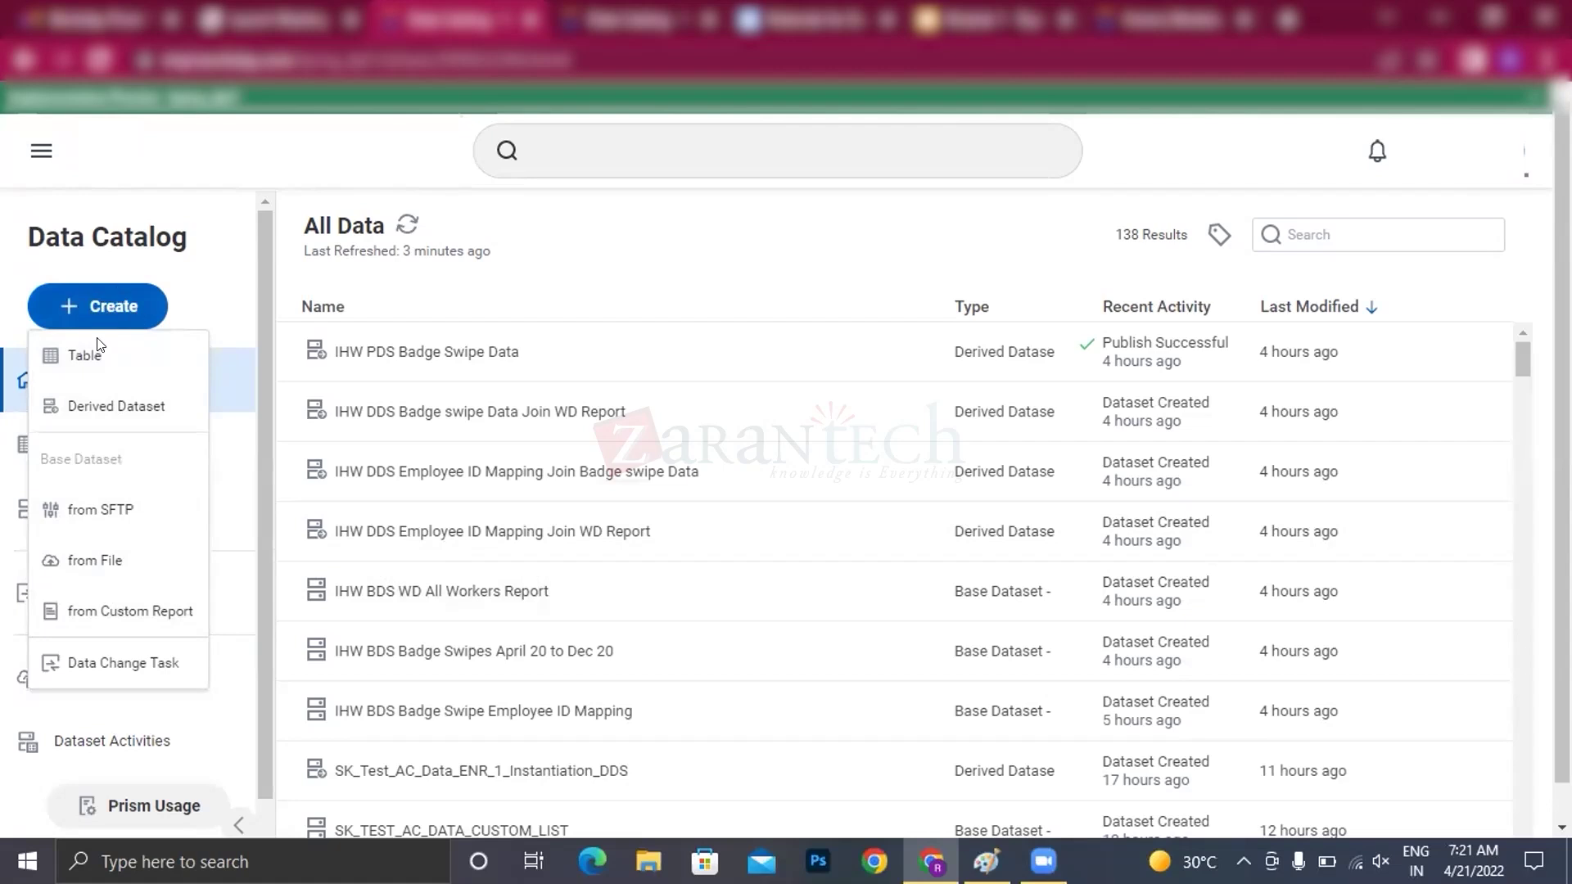
pyautogui.click(83, 358)
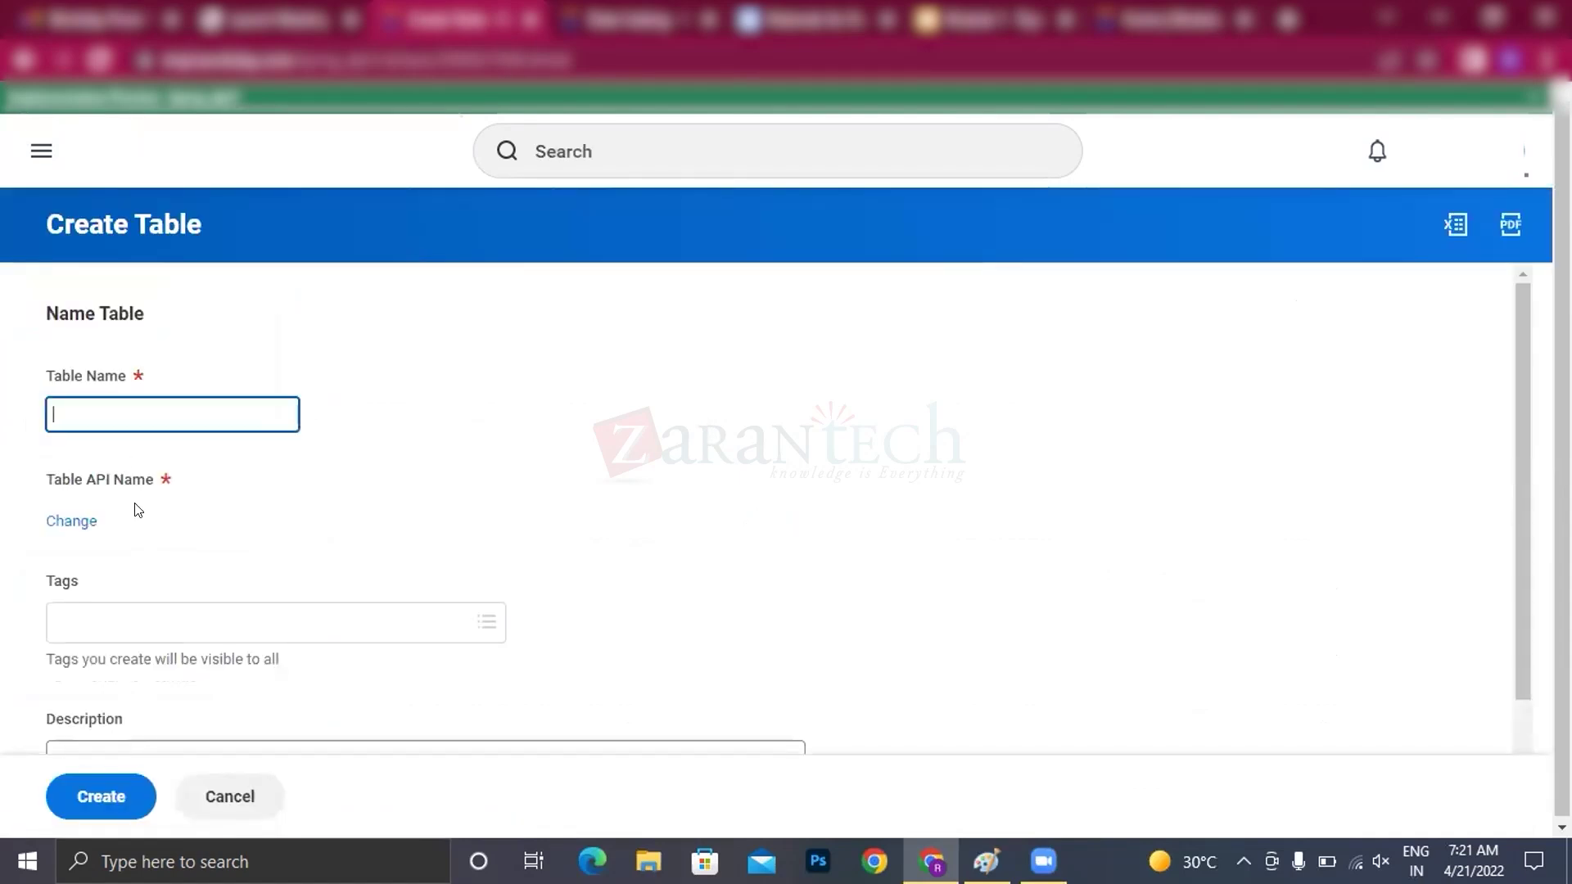
pyautogui.click(123, 404)
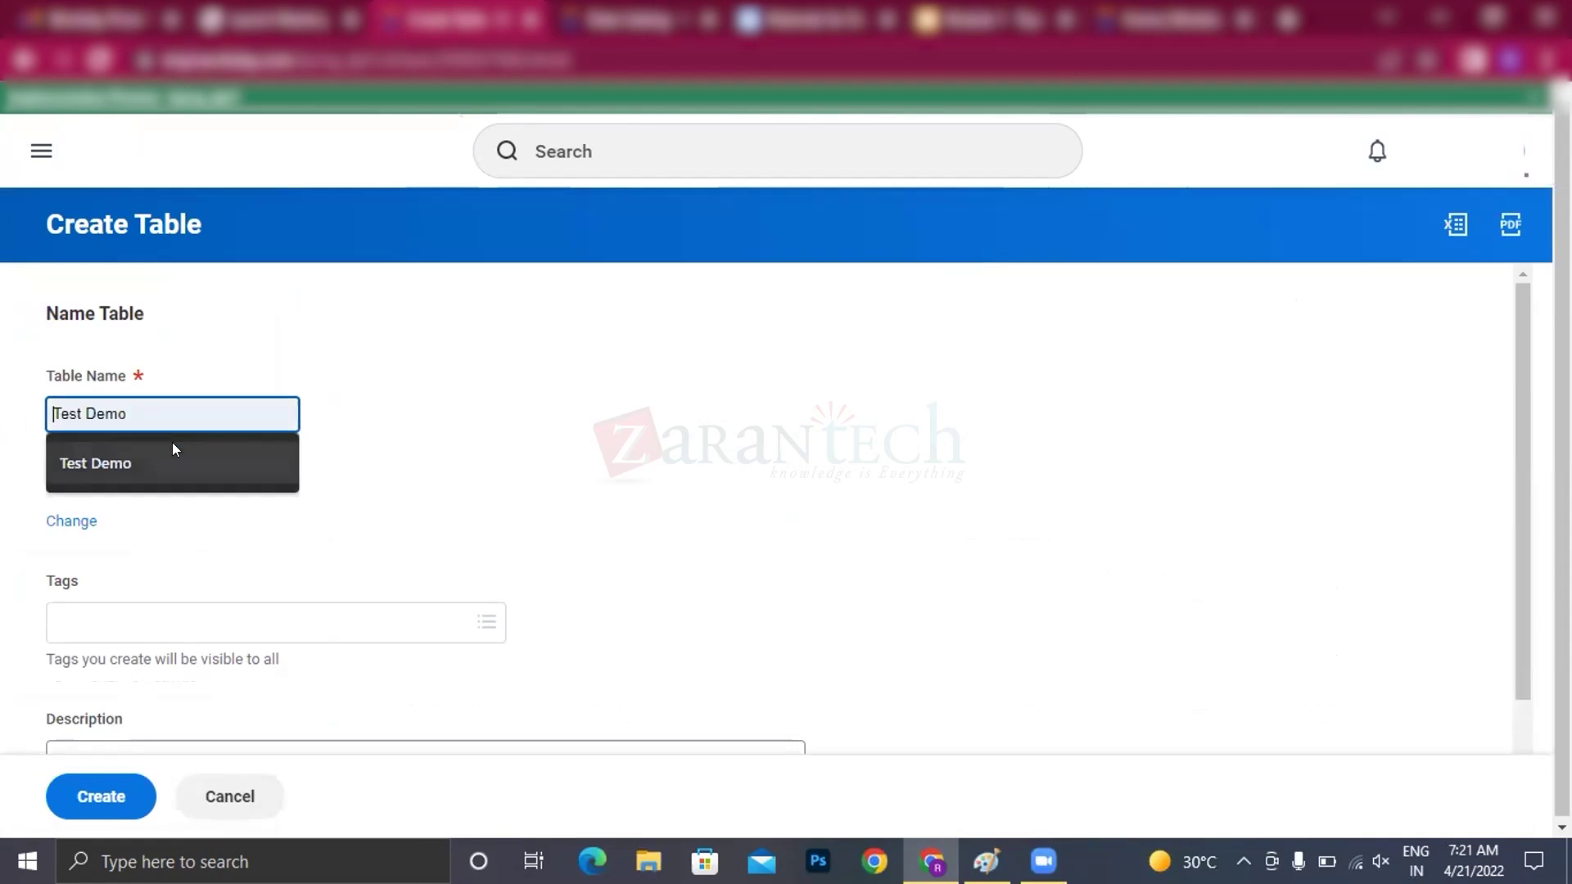
pyautogui.write('SK')
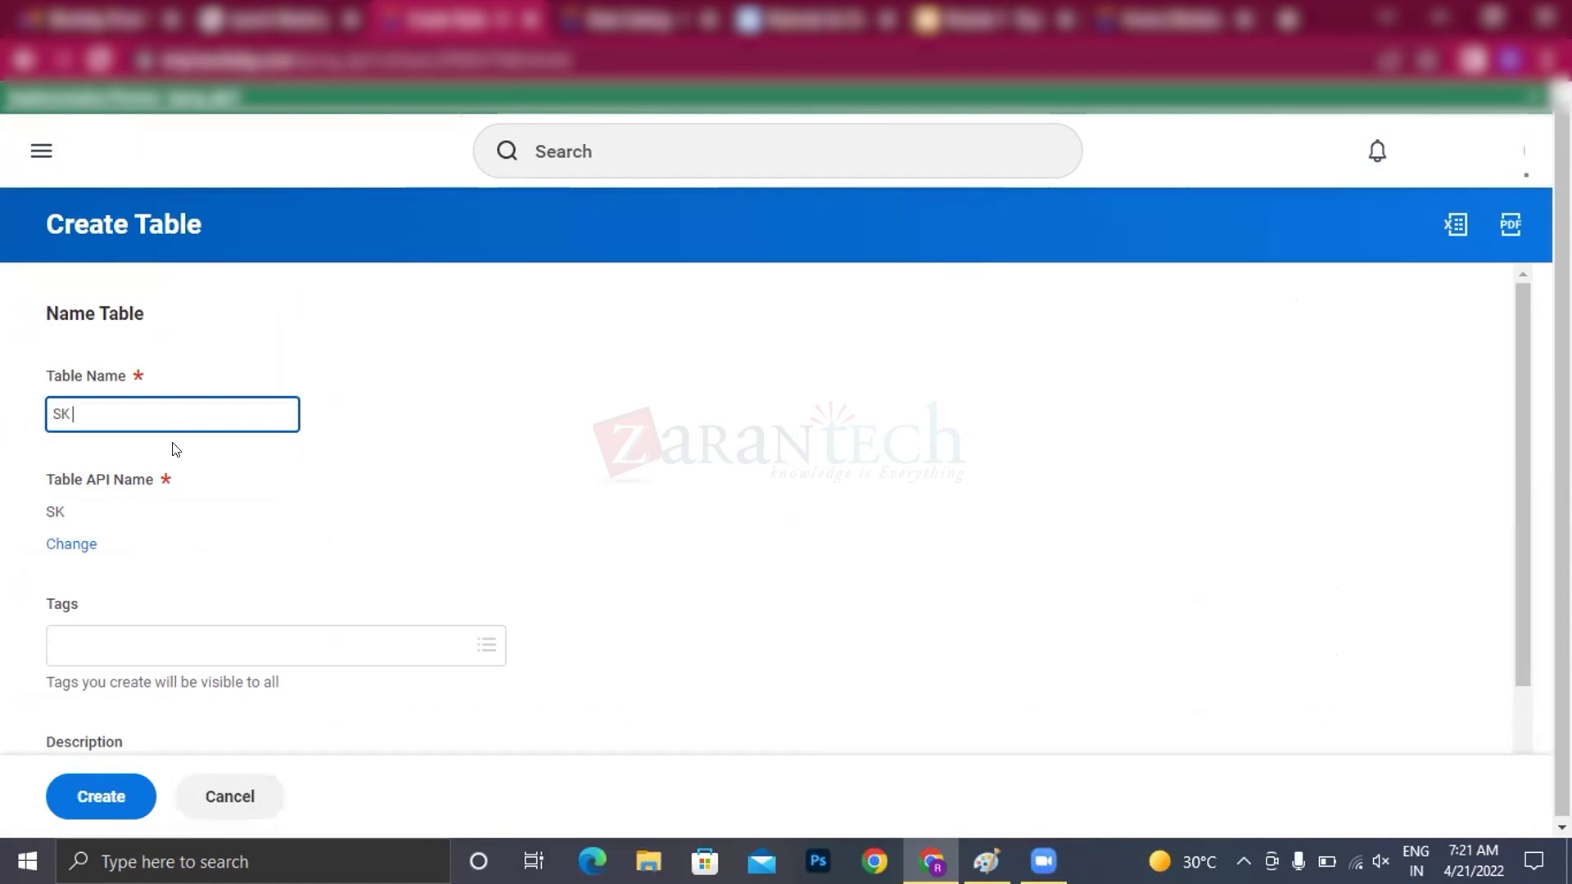
pyautogui.write('ent Mapping')
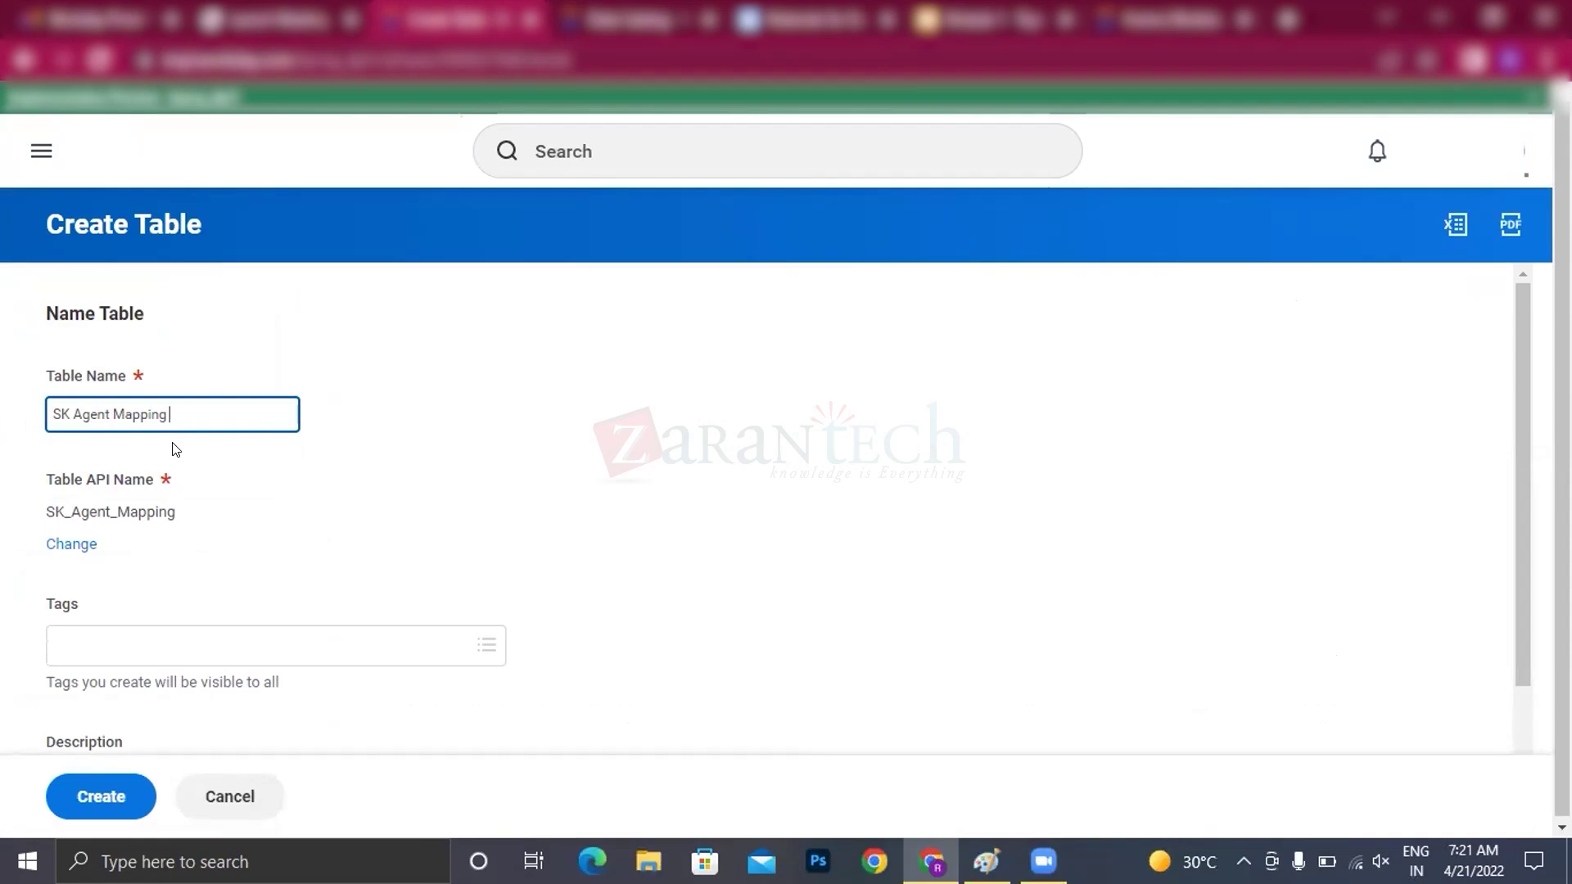
pyautogui.write('BL')
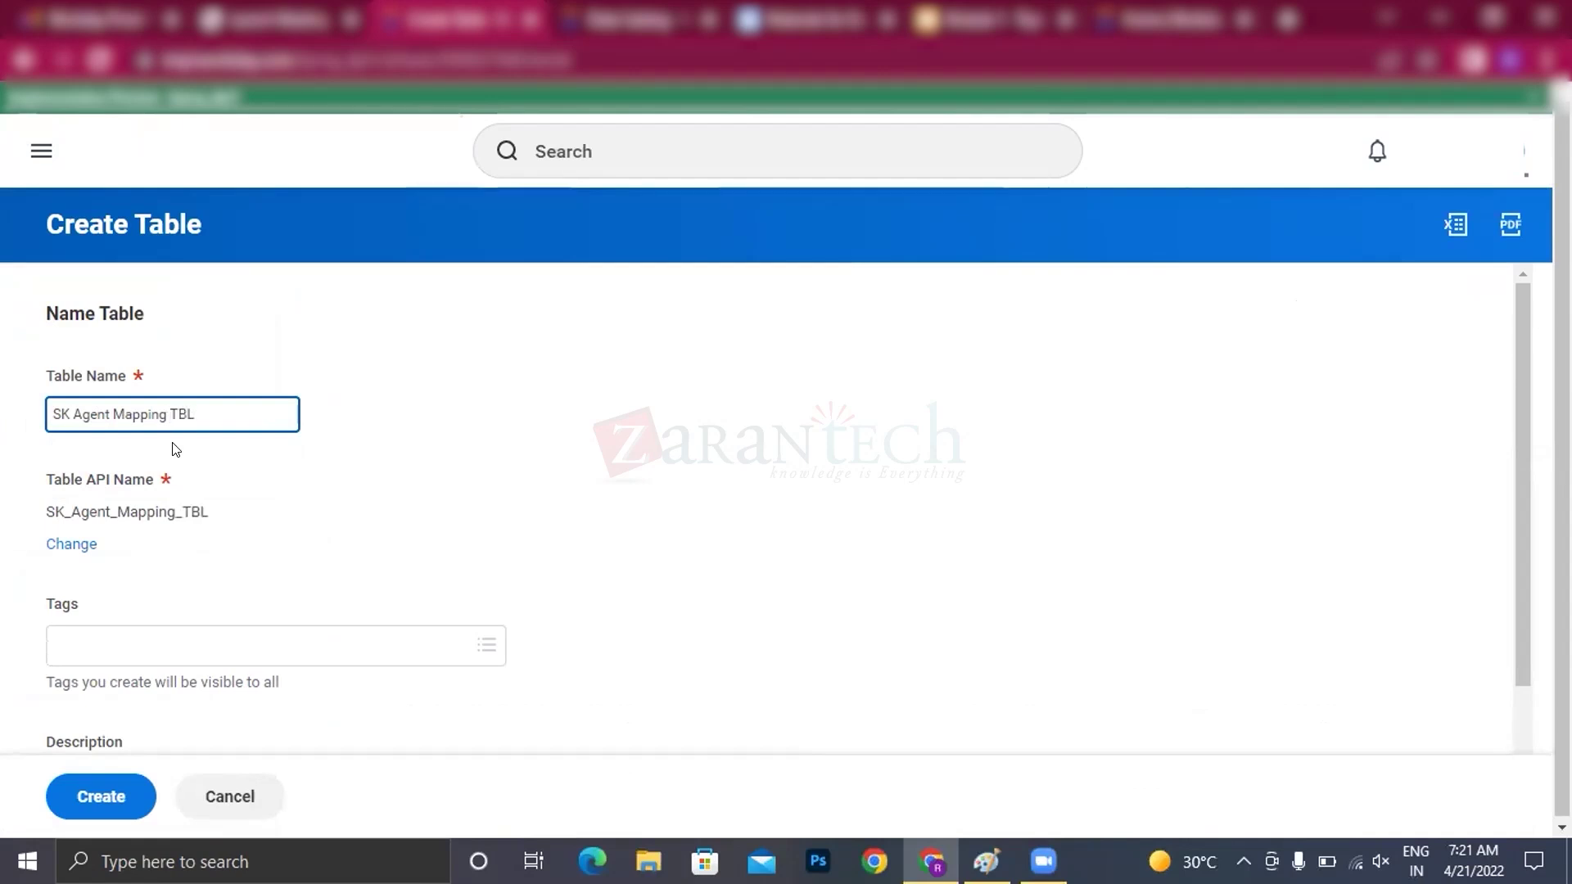
# - Assign the Demo tag to the new table and create it
pyautogui.scroll(-2, 243, 576)
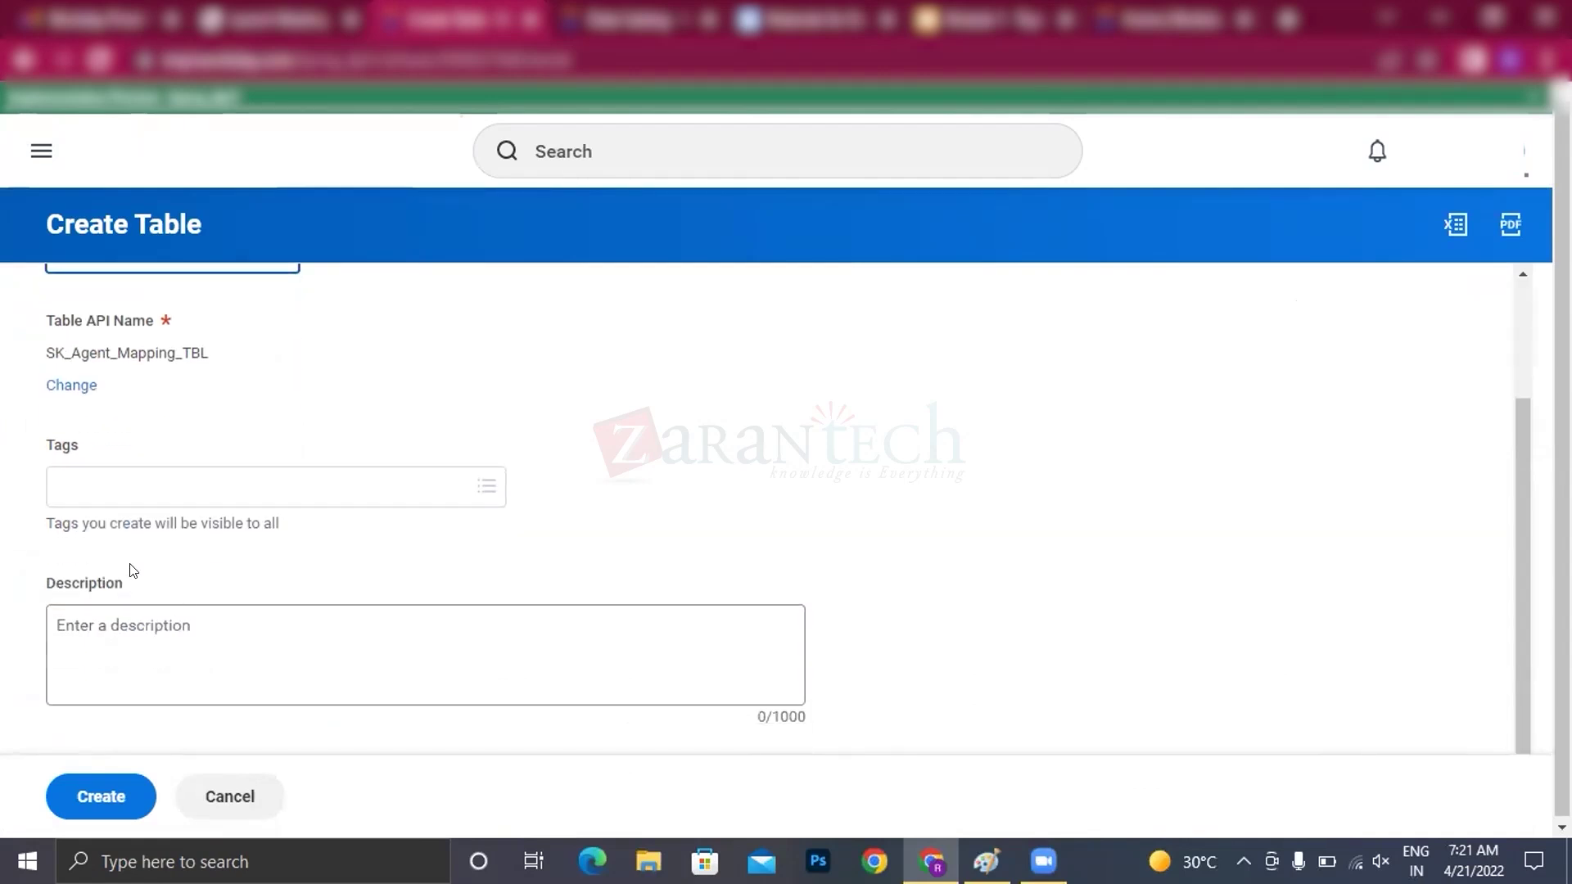
pyautogui.click(129, 490)
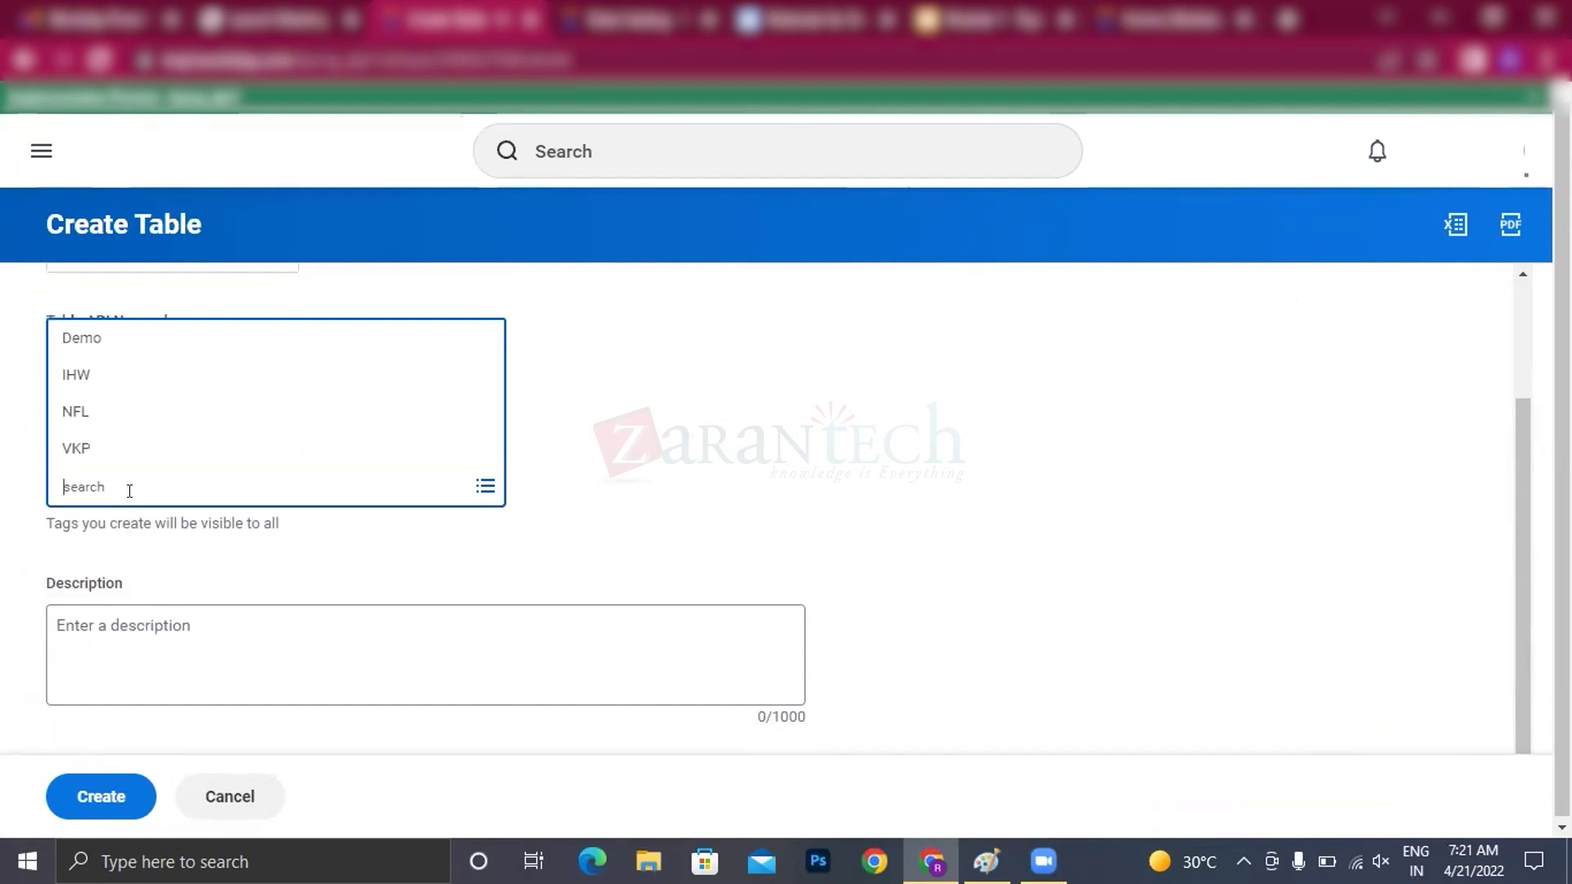
pyautogui.click(100, 341)
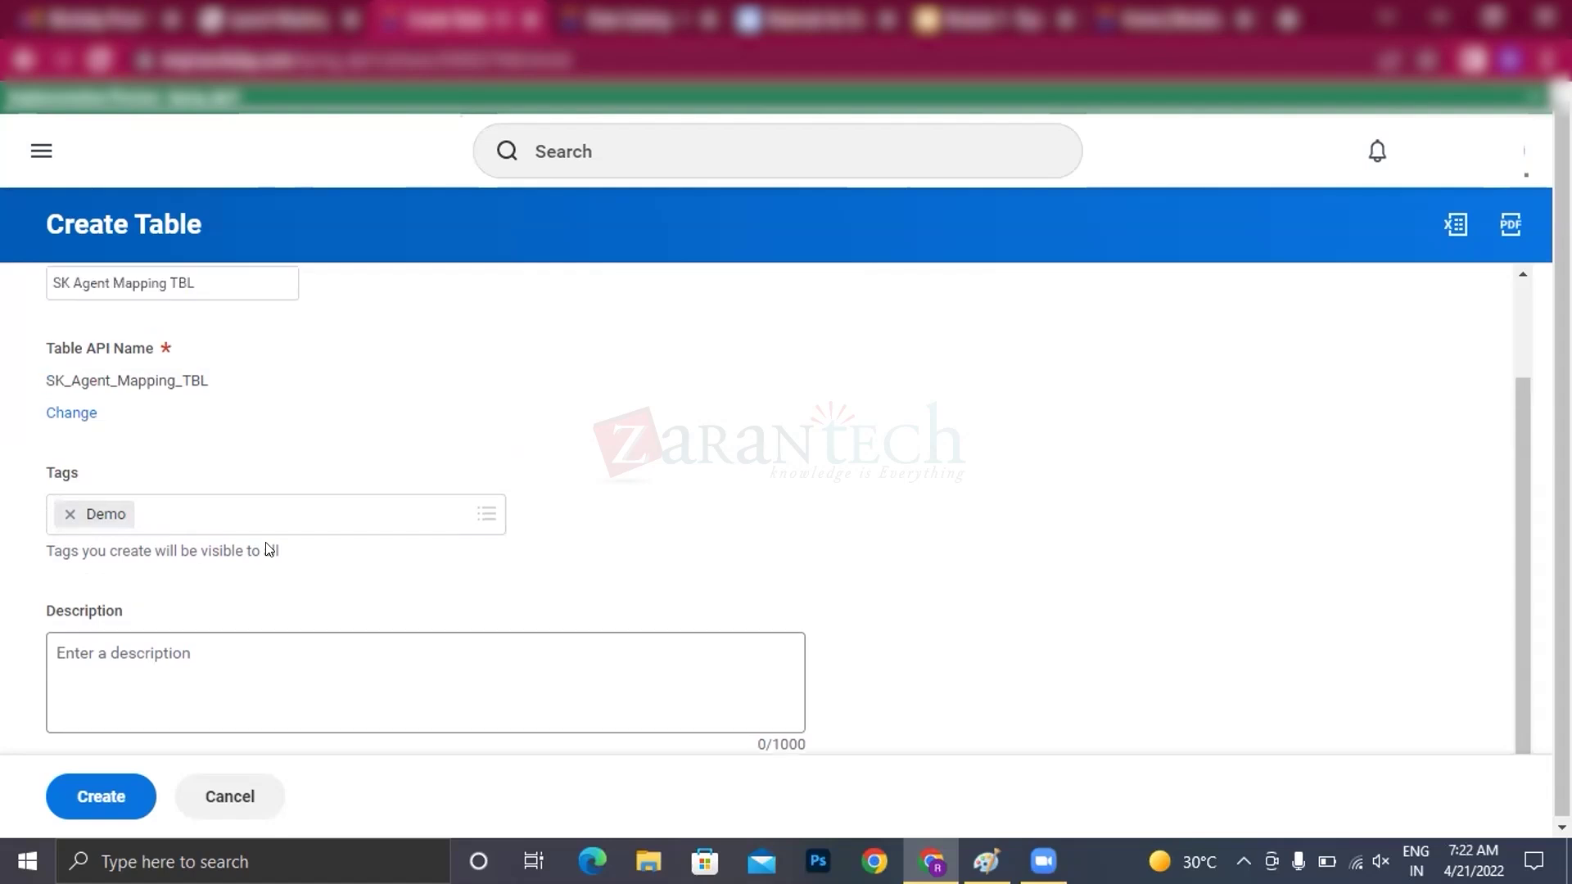
pyautogui.click(84, 798)
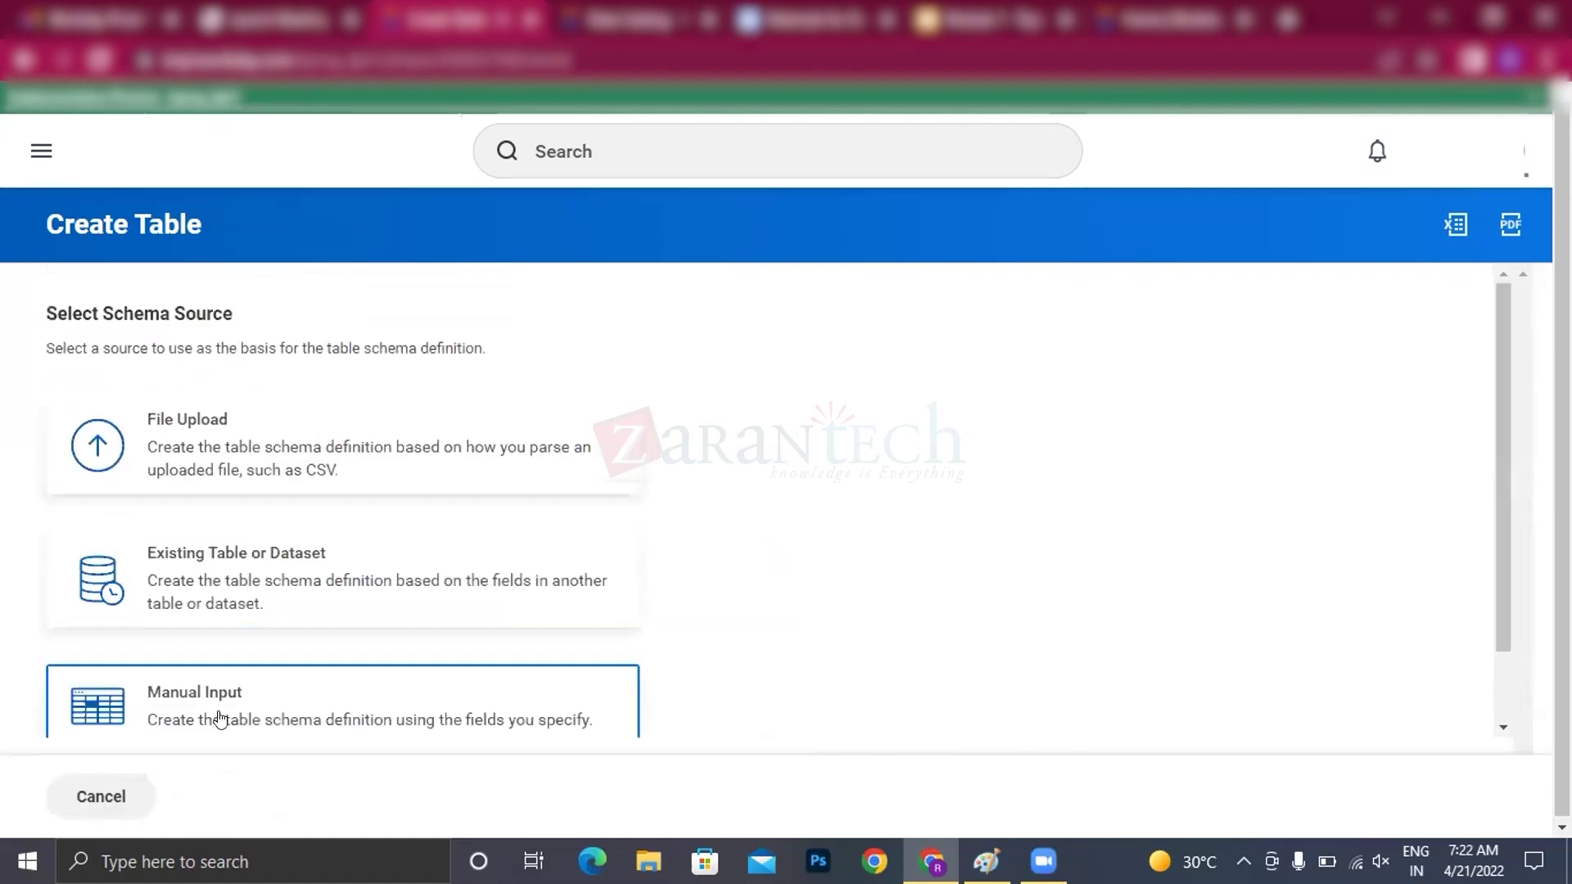
# - Use file upload as the schema source, upload Agent_Mapping.csv from the Activity Files 2021R2 (1) folder, and continue to the parsing options
pyautogui.scroll(-1, 215, 688)
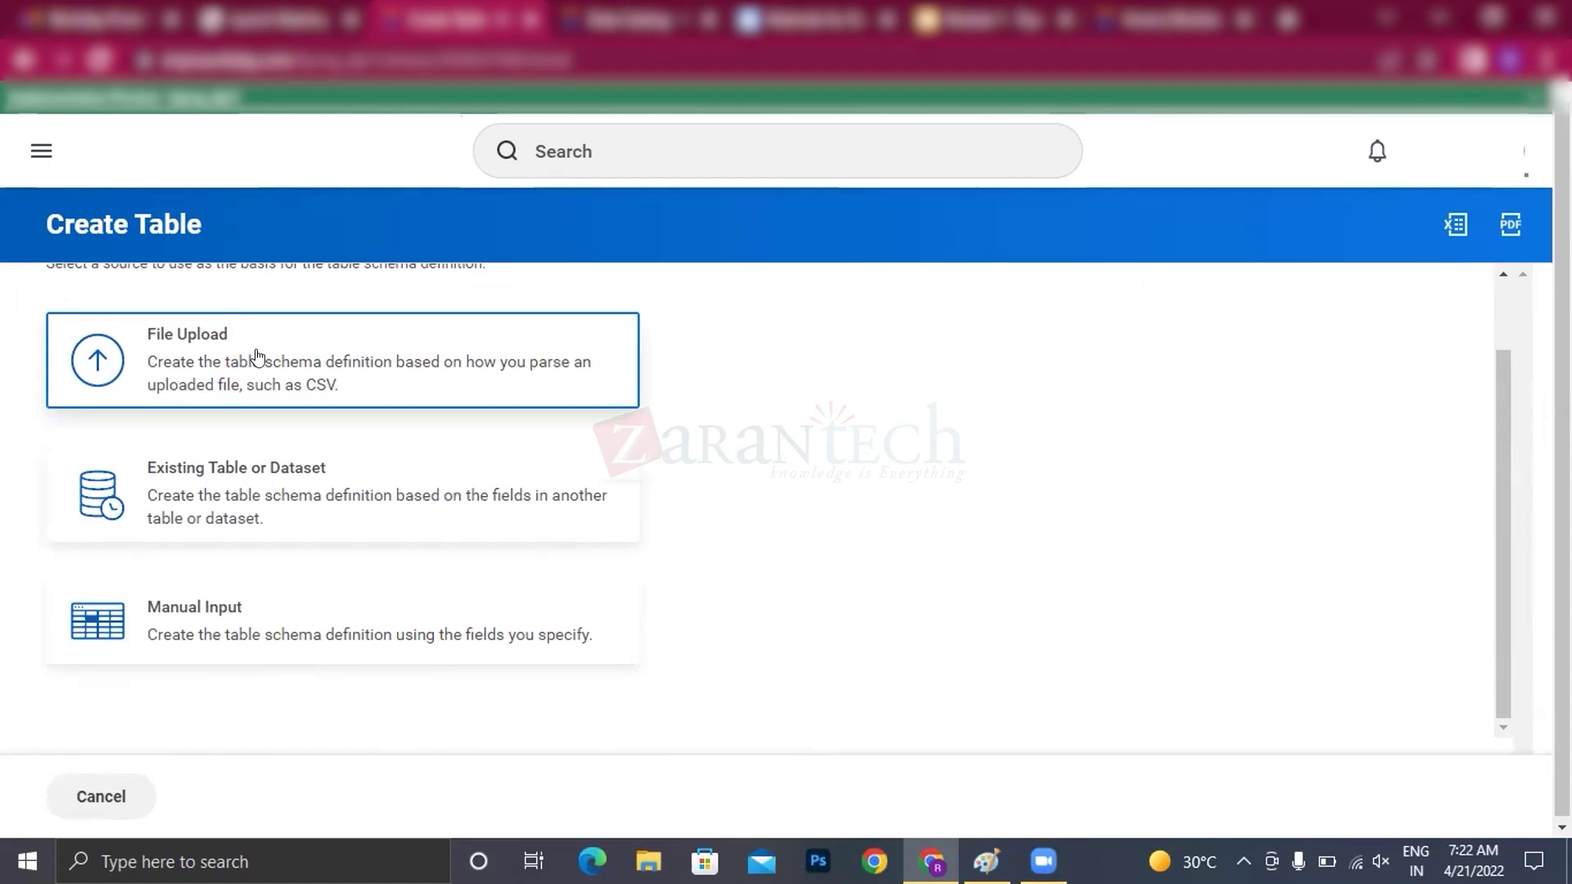
pyautogui.click(300, 361)
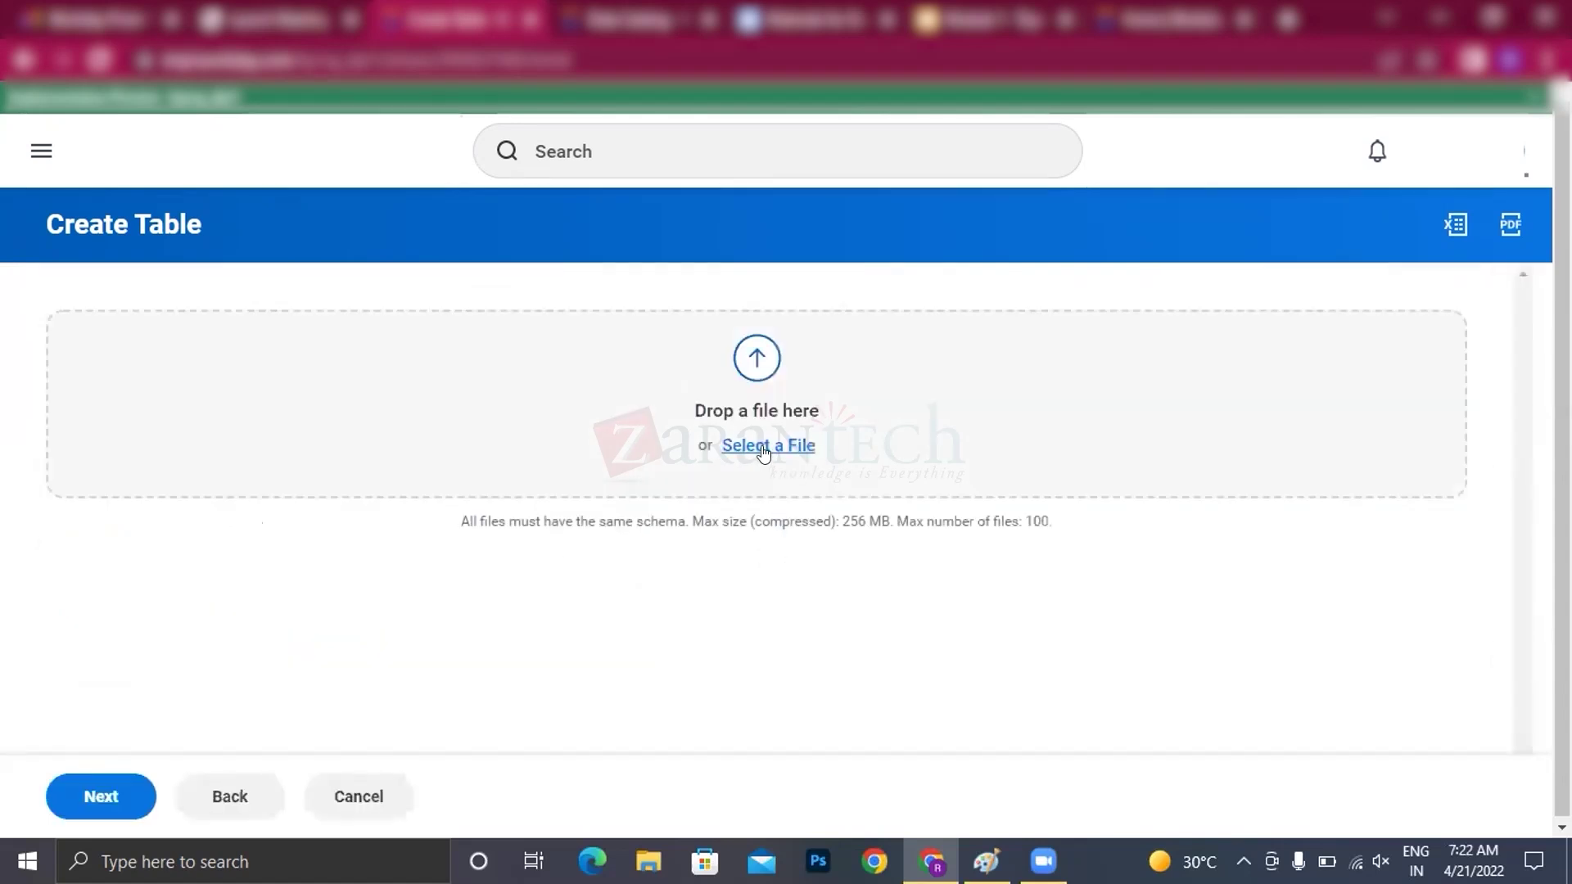
pyautogui.click(763, 449)
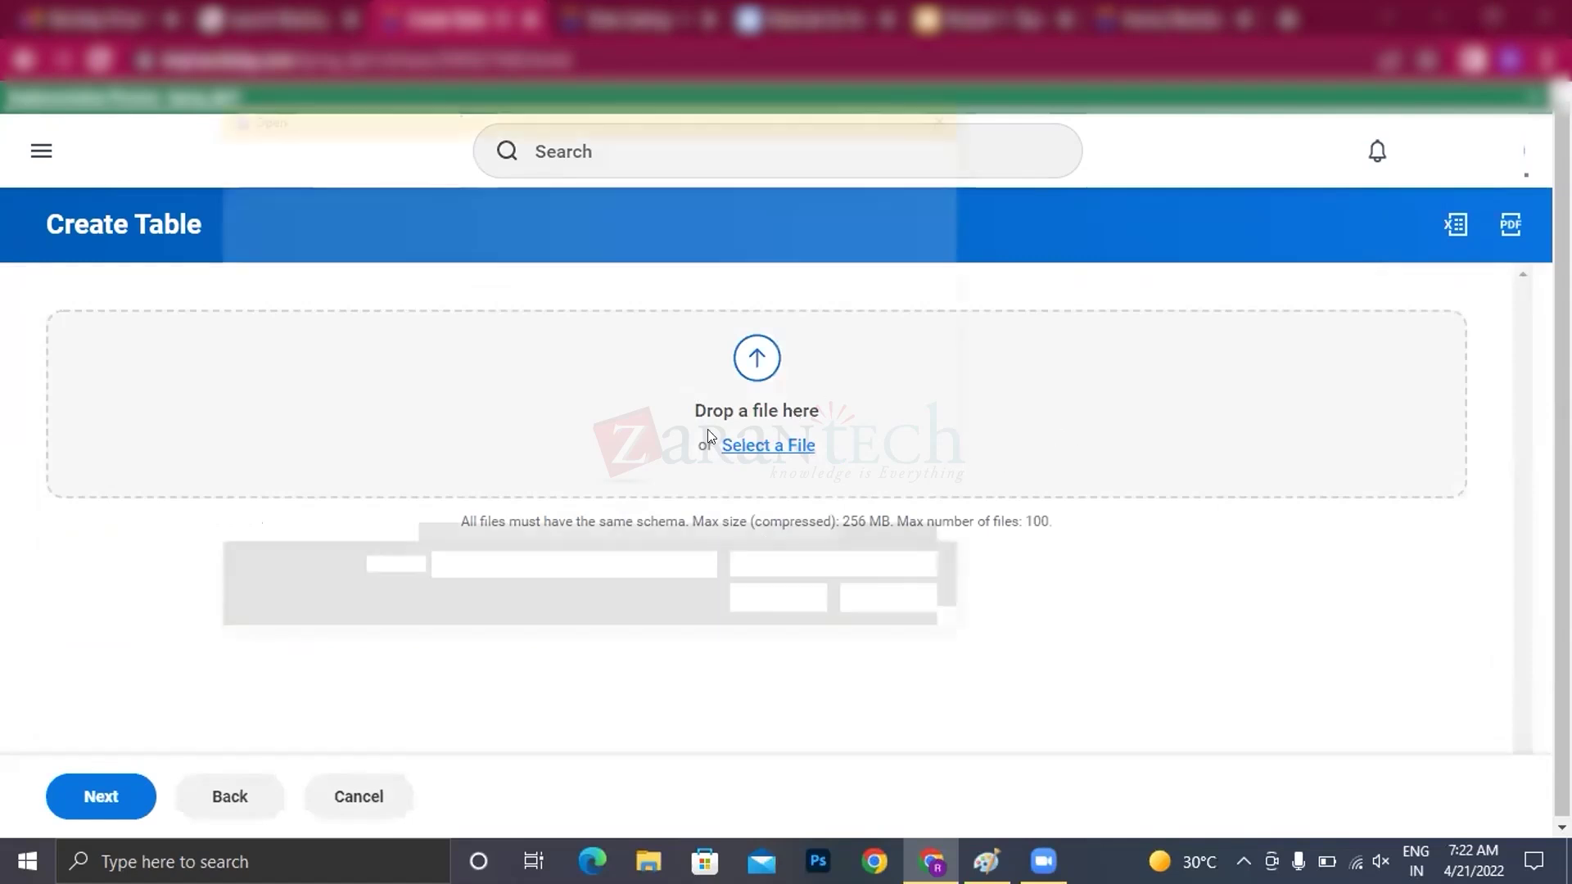
pyautogui.click(489, 255)
pyautogui.doubleClick(489, 255)
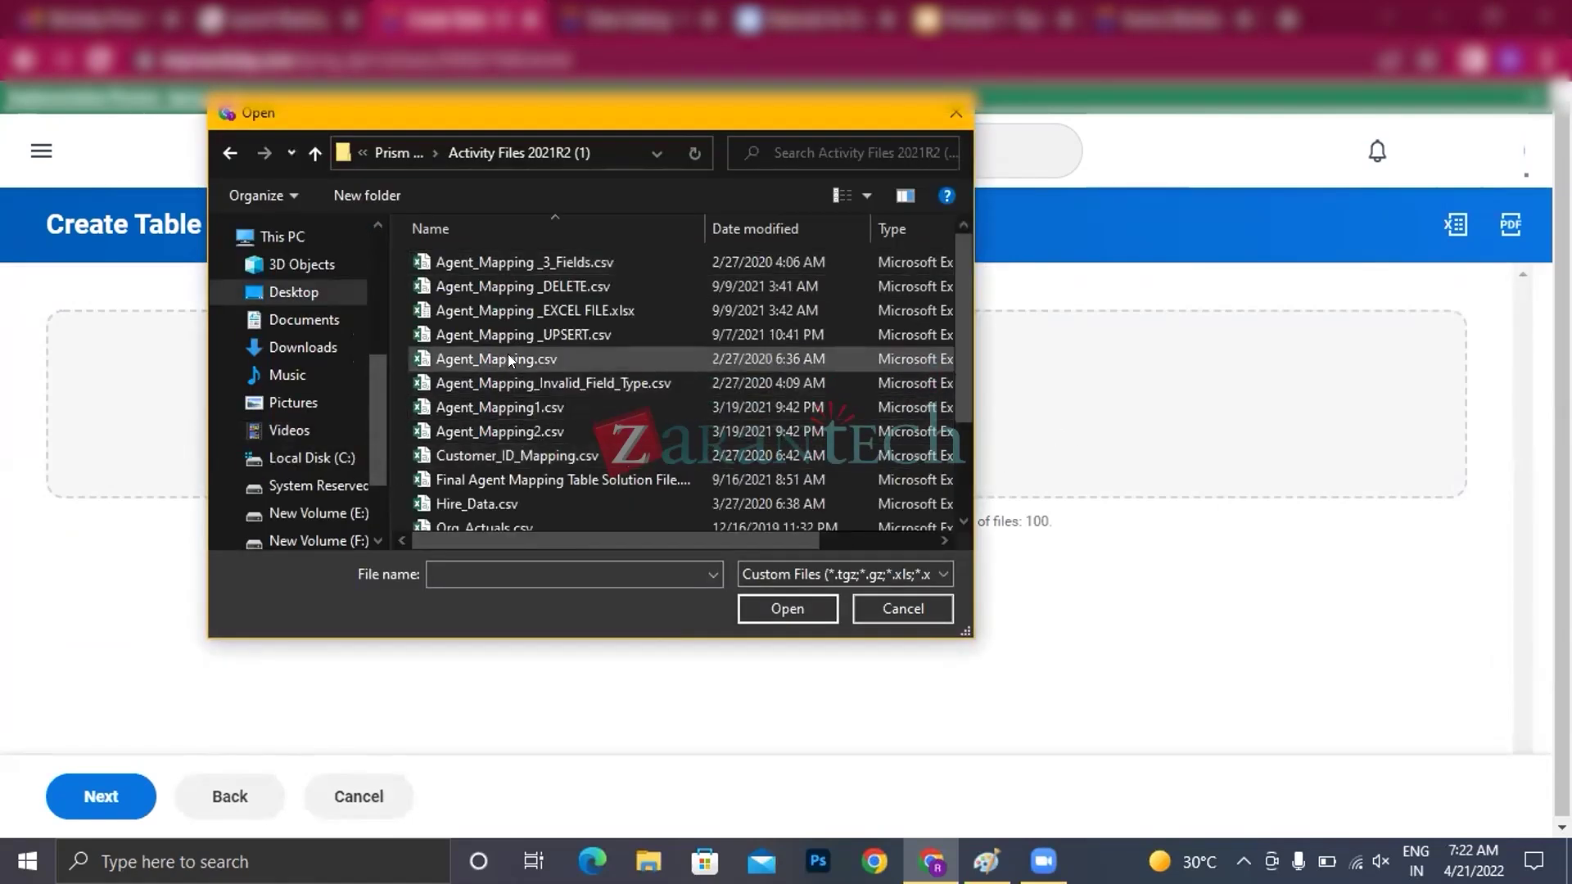
pyautogui.click(502, 361)
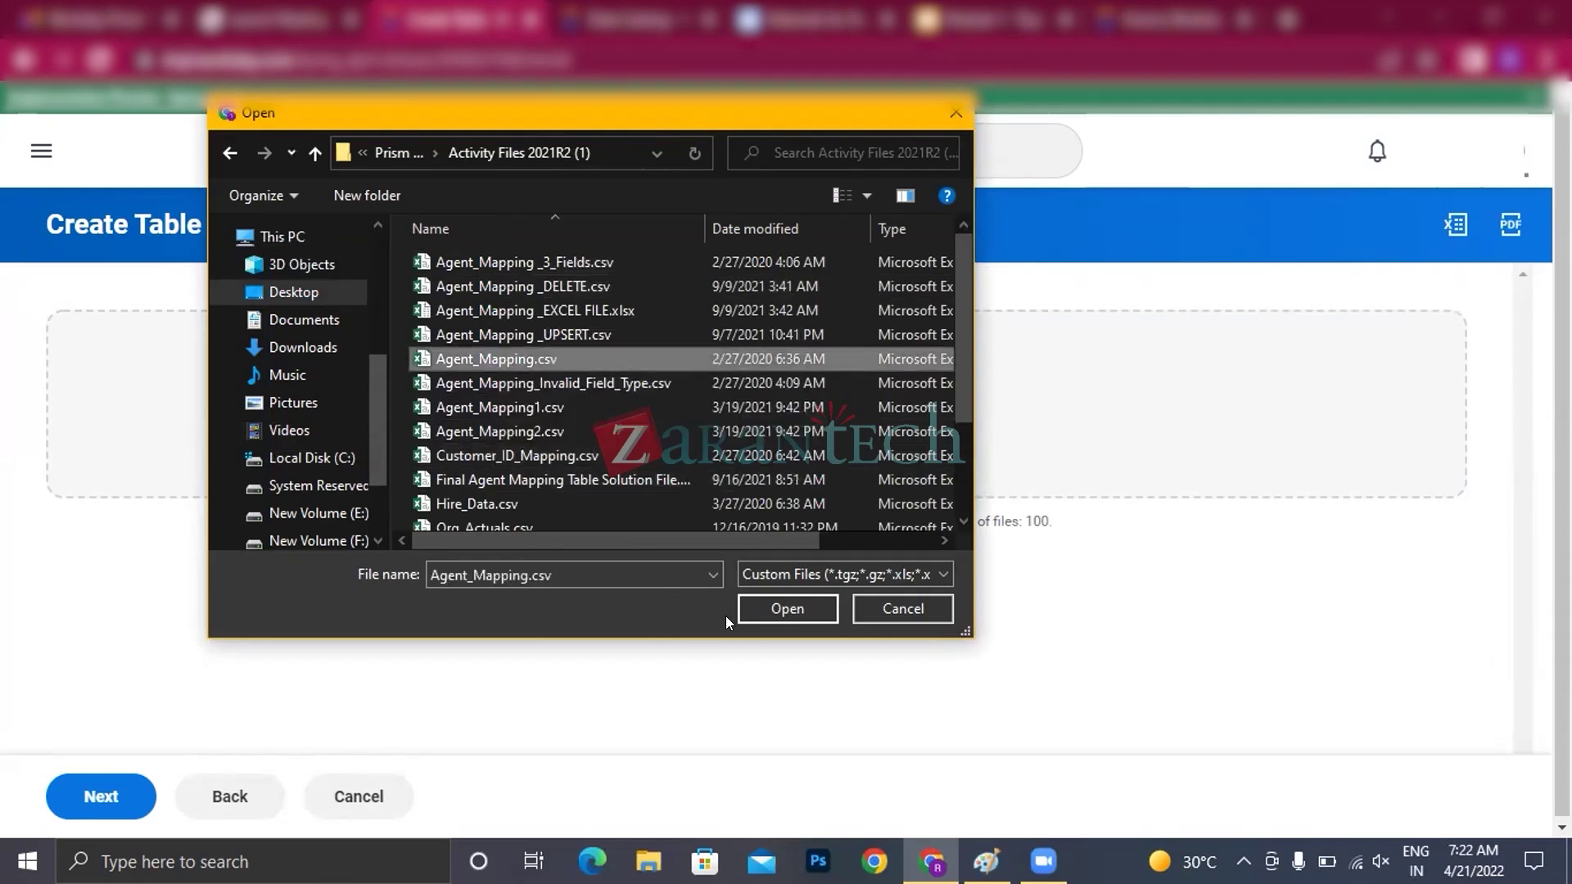
pyautogui.click(746, 607)
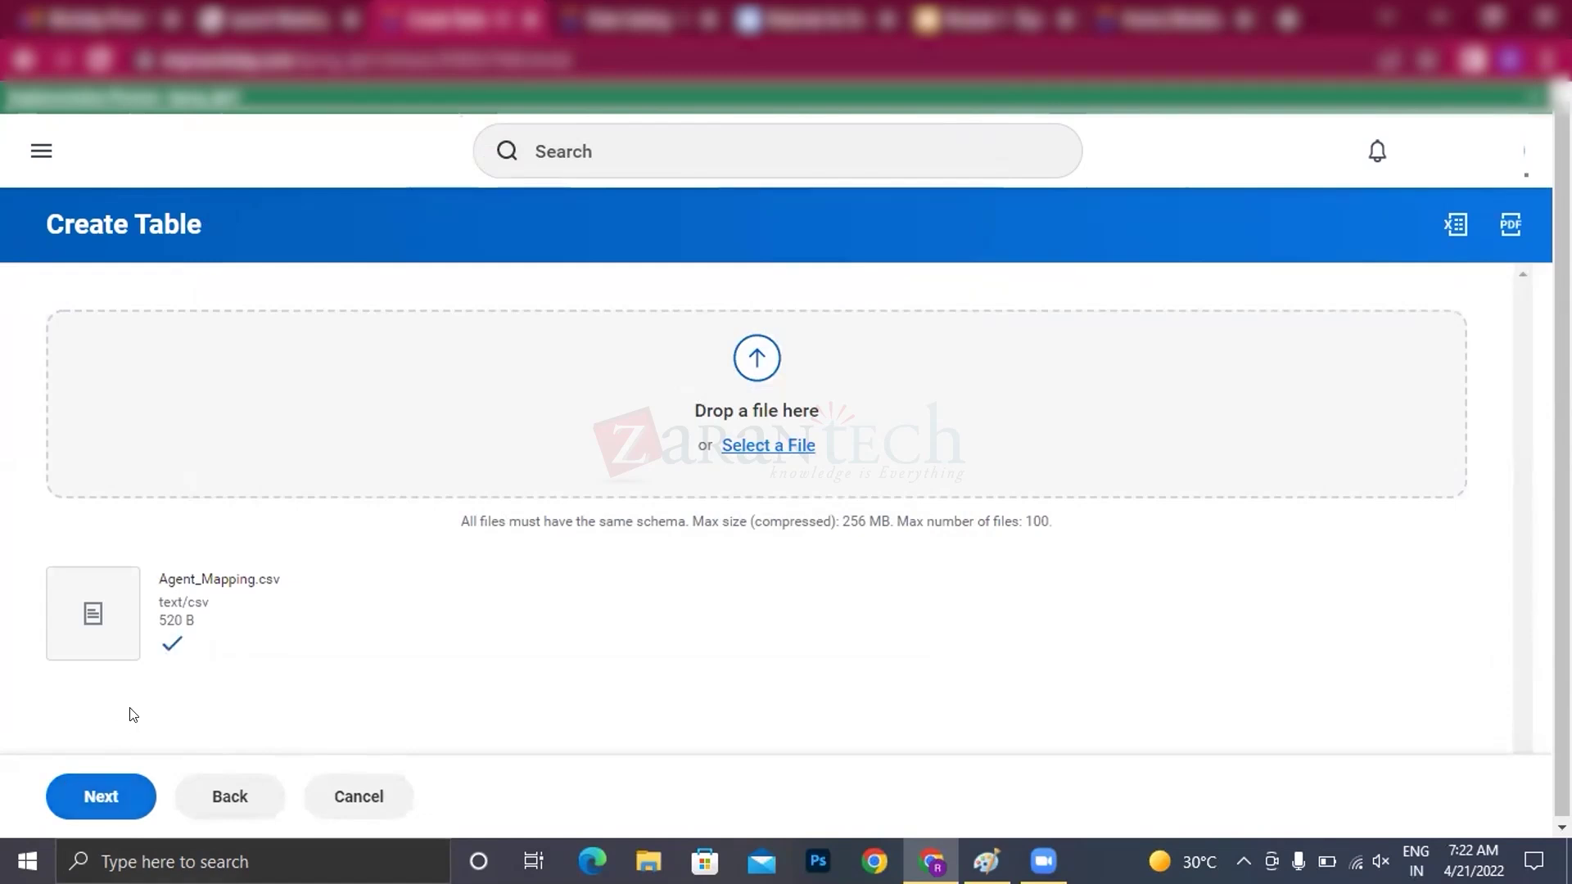
pyautogui.click(134, 804)
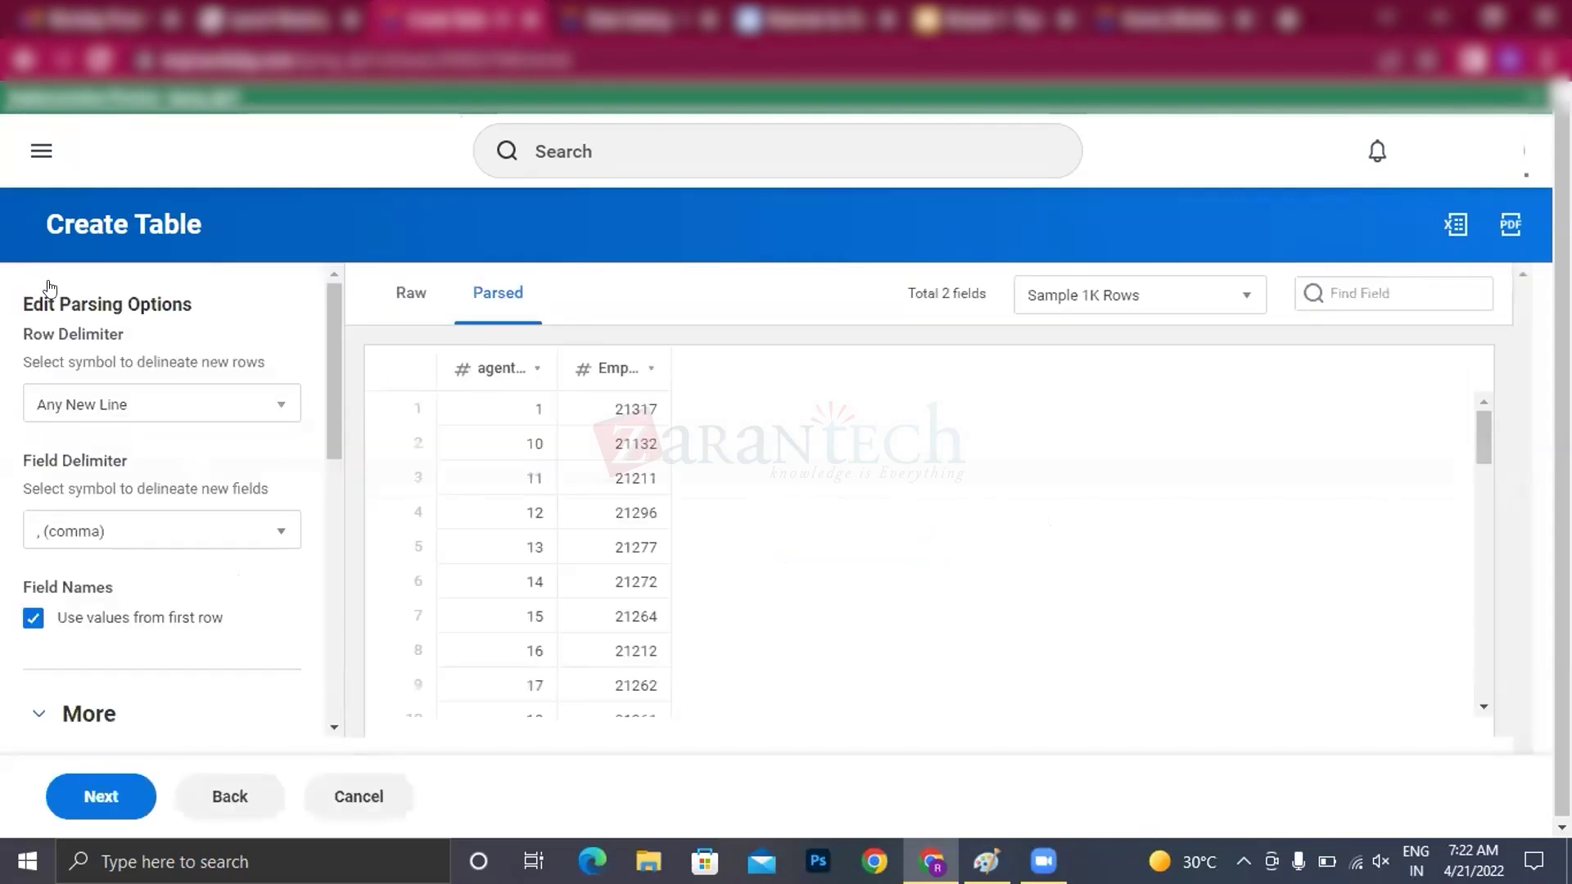
# - Review the parsing options for the uploaded file, from the row and field delimiters to the jagged-row settings
pyautogui.scroll(-3, 158, 582)
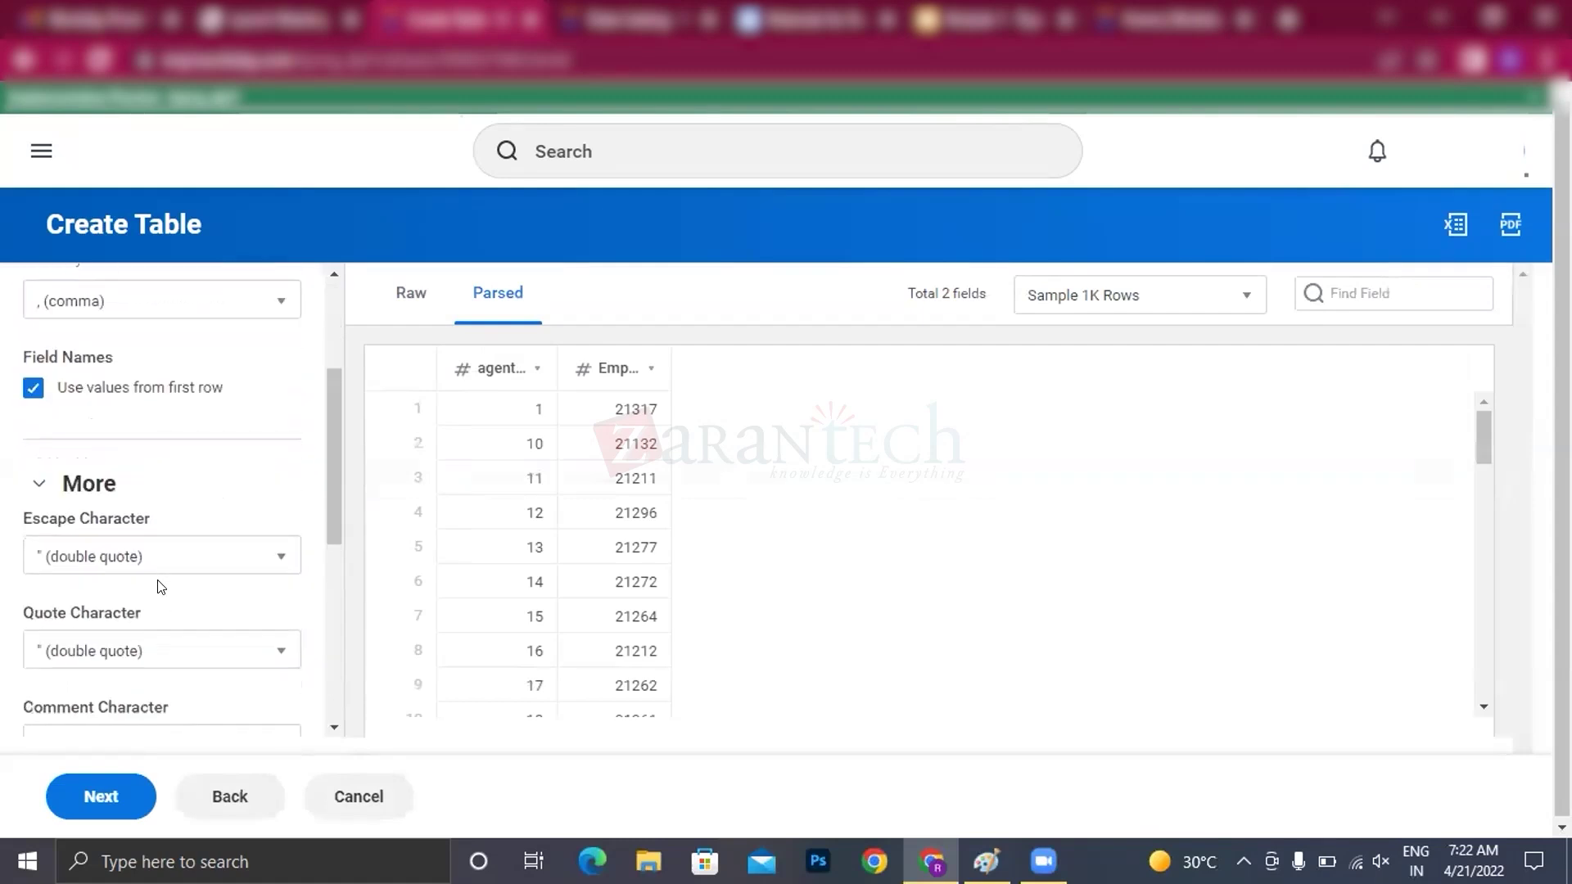
pyautogui.scroll(3, 89, 360)
pyautogui.scroll(-1, 187, 577)
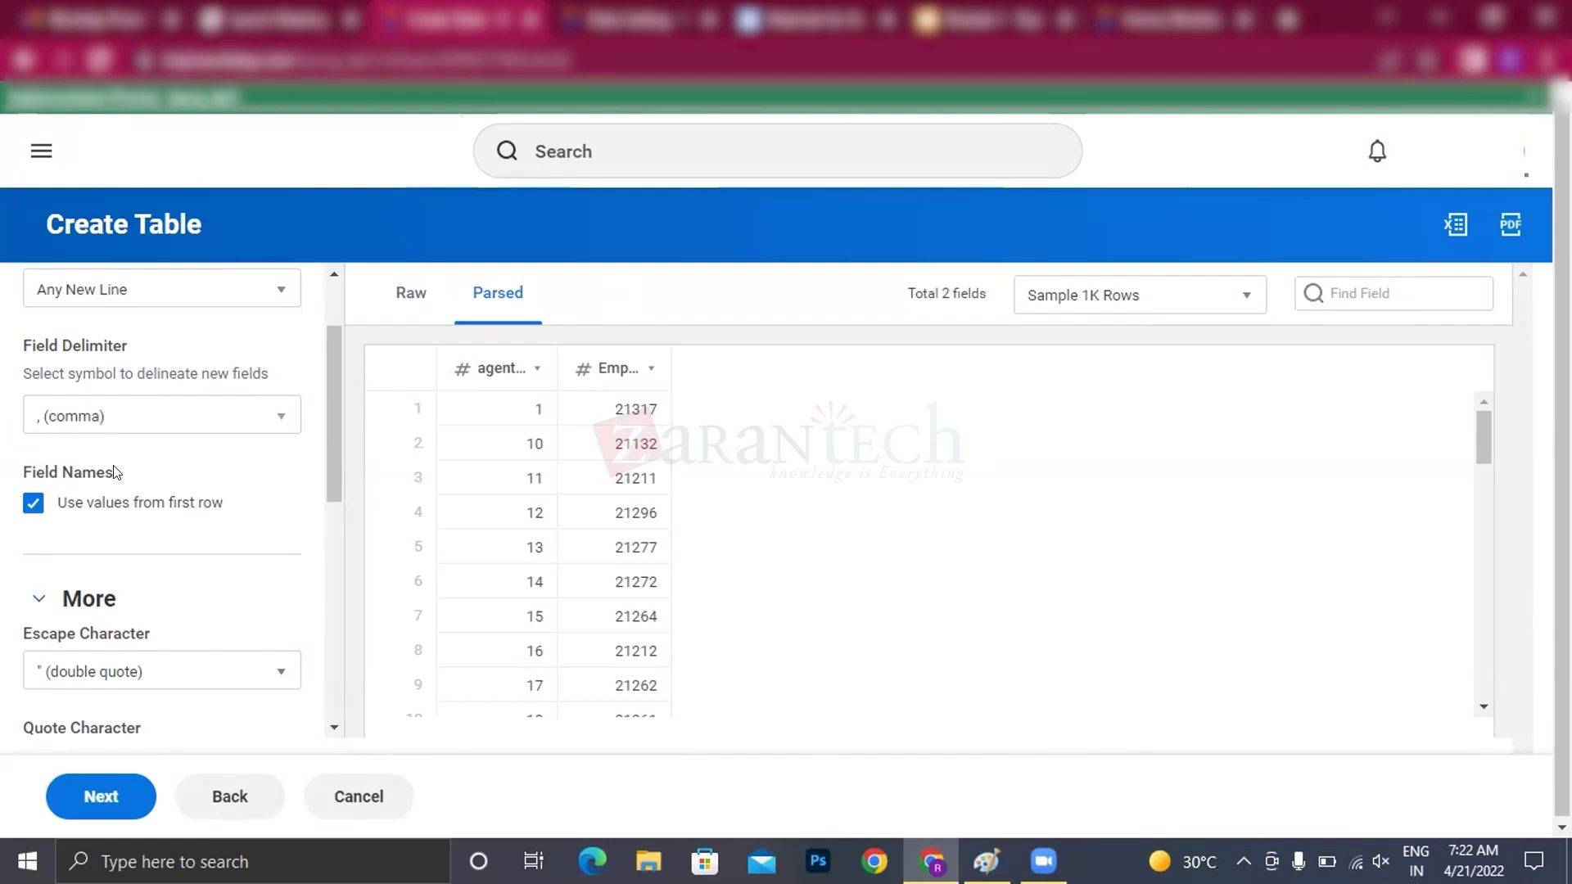
pyautogui.scroll(-4, 106, 564)
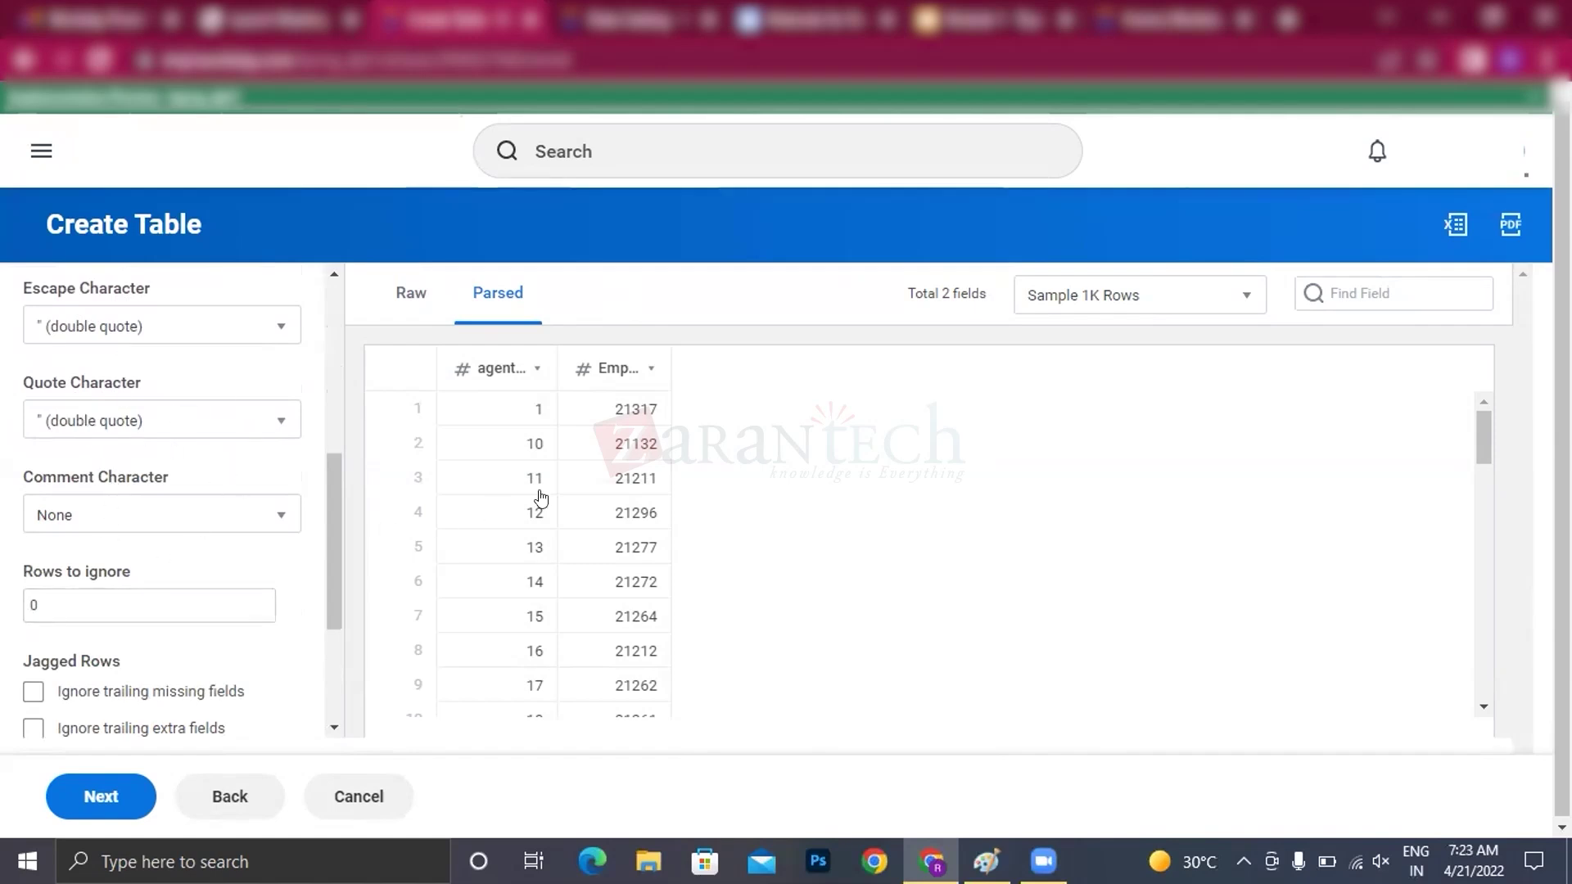
pyautogui.scroll(-1, 151, 657)
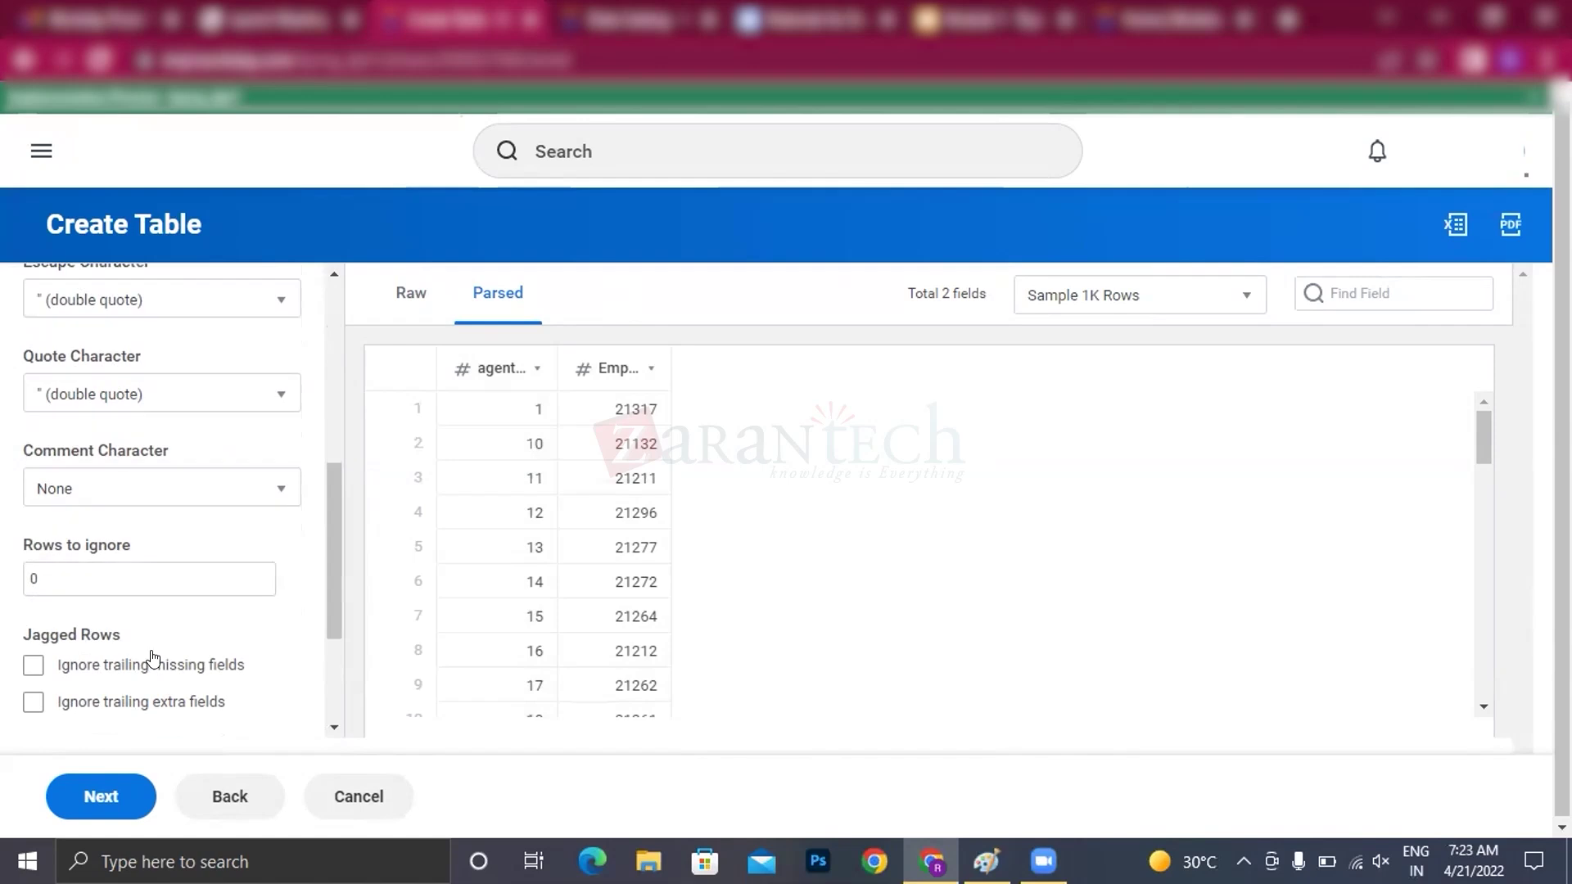
pyautogui.scroll(-3, 152, 657)
pyautogui.scroll(8, 175, 572)
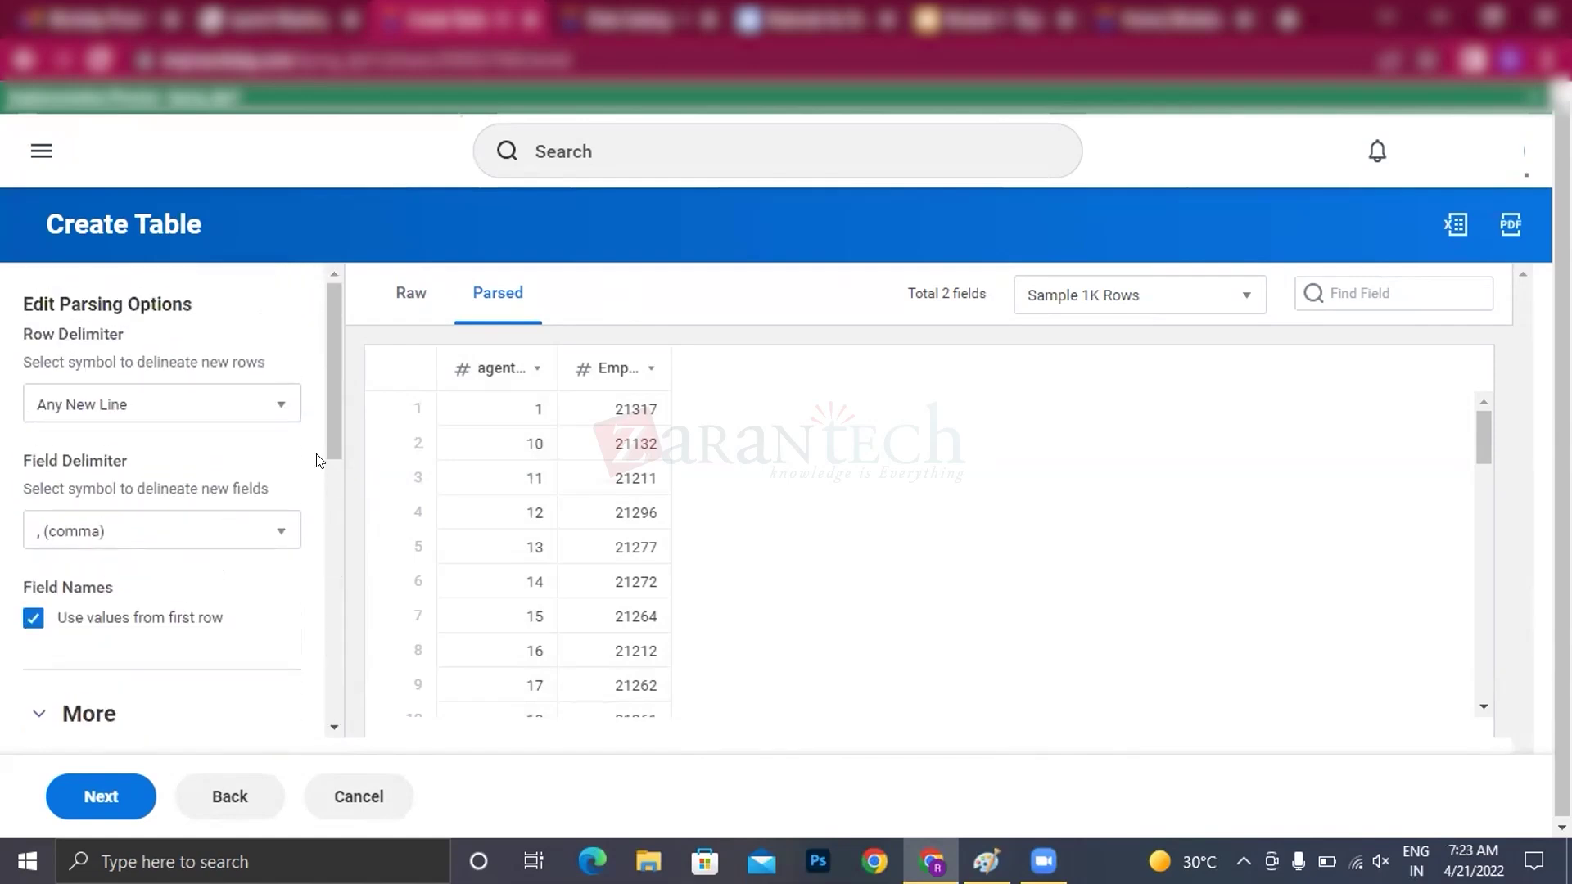
# - Review the parsed rows and the agent ID column of the uploaded file, and complete the table creation
pyautogui.scroll(-5, 537, 533)
pyautogui.scroll(2, 532, 556)
pyautogui.scroll(-10, 526, 565)
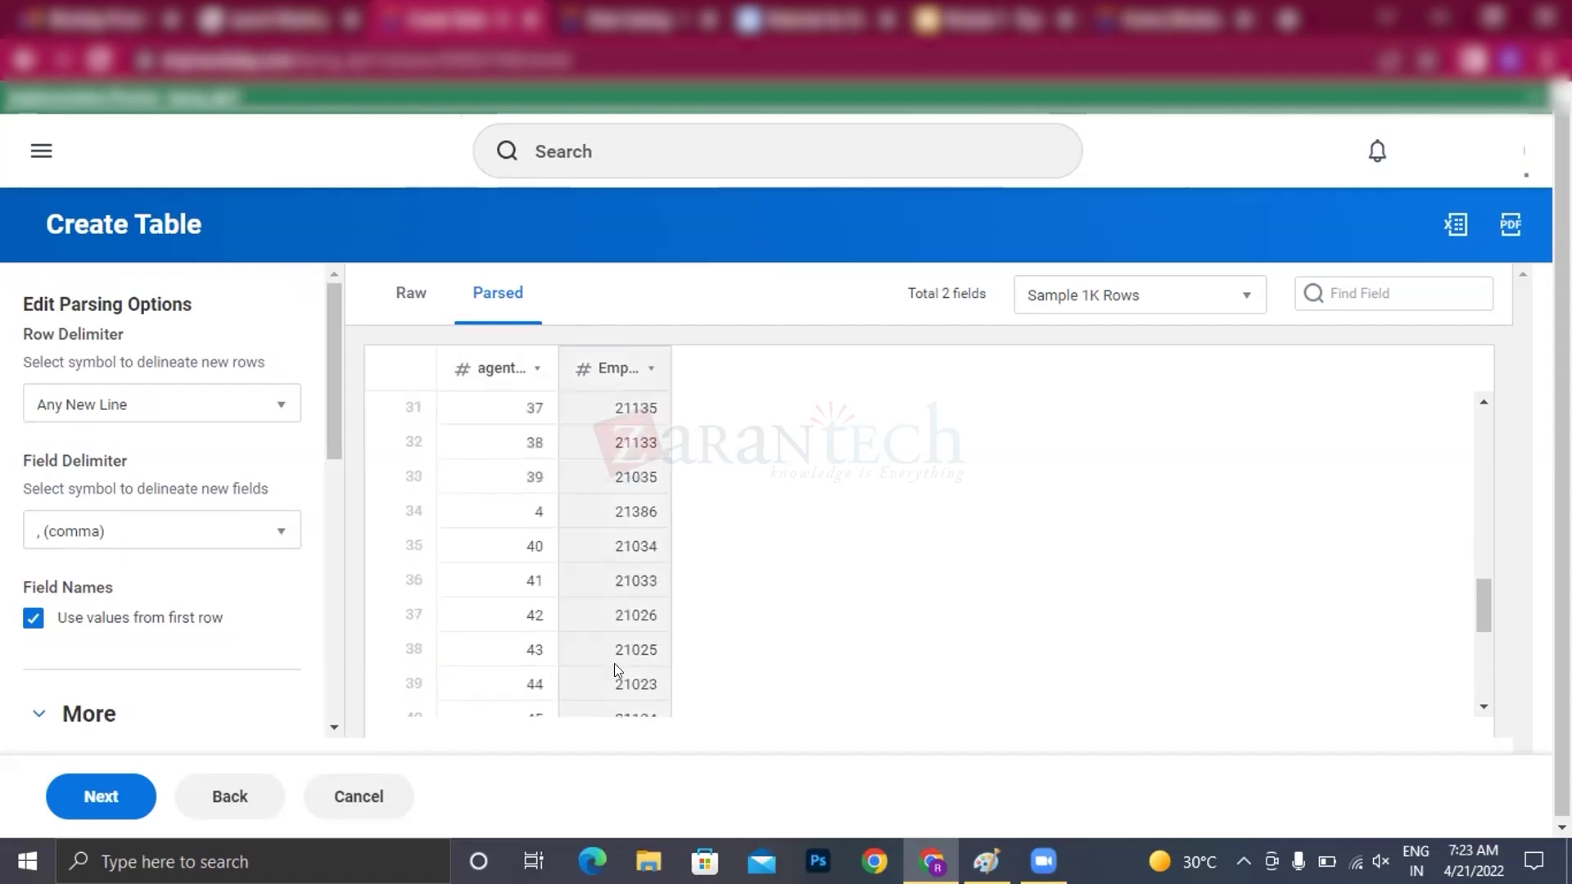
pyautogui.scroll(-5, 615, 667)
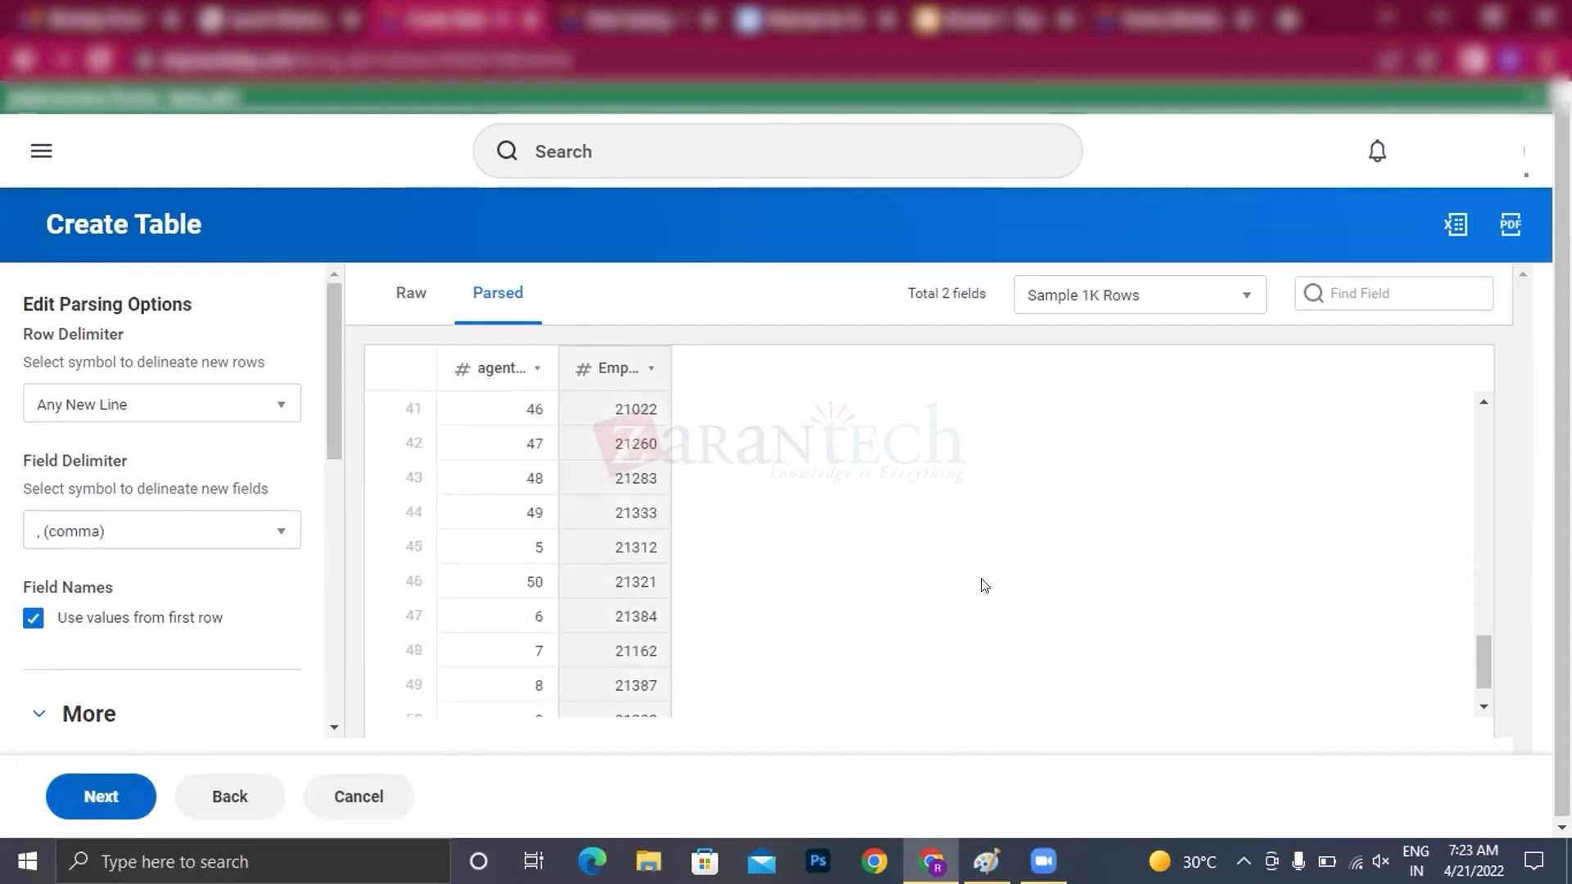
pyautogui.click(511, 378)
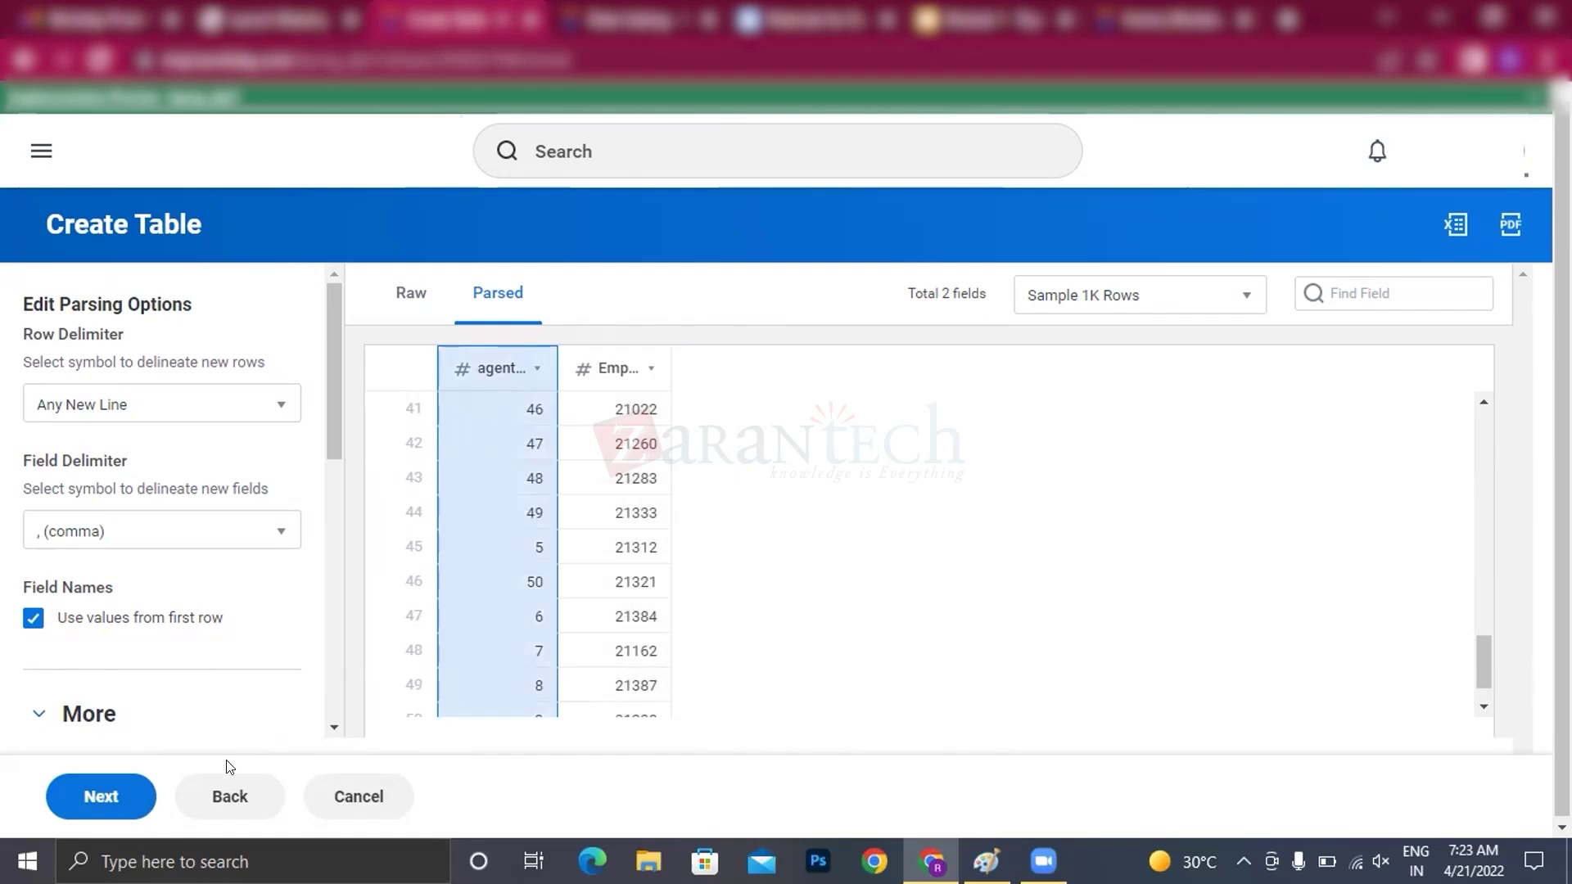
pyautogui.click(110, 796)
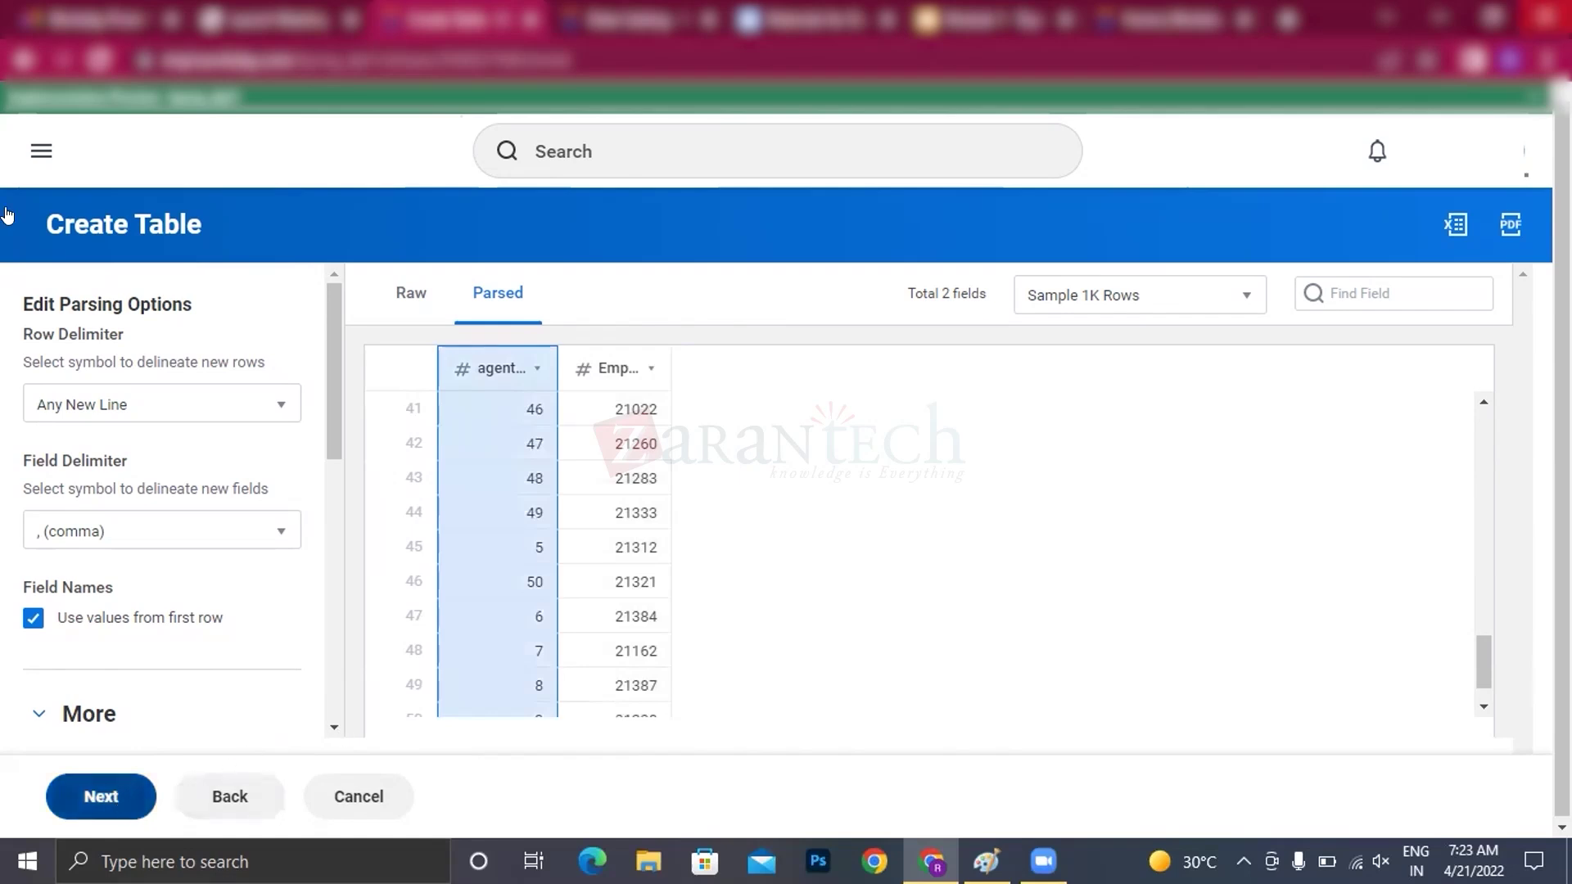
pyautogui.click(89, 794)
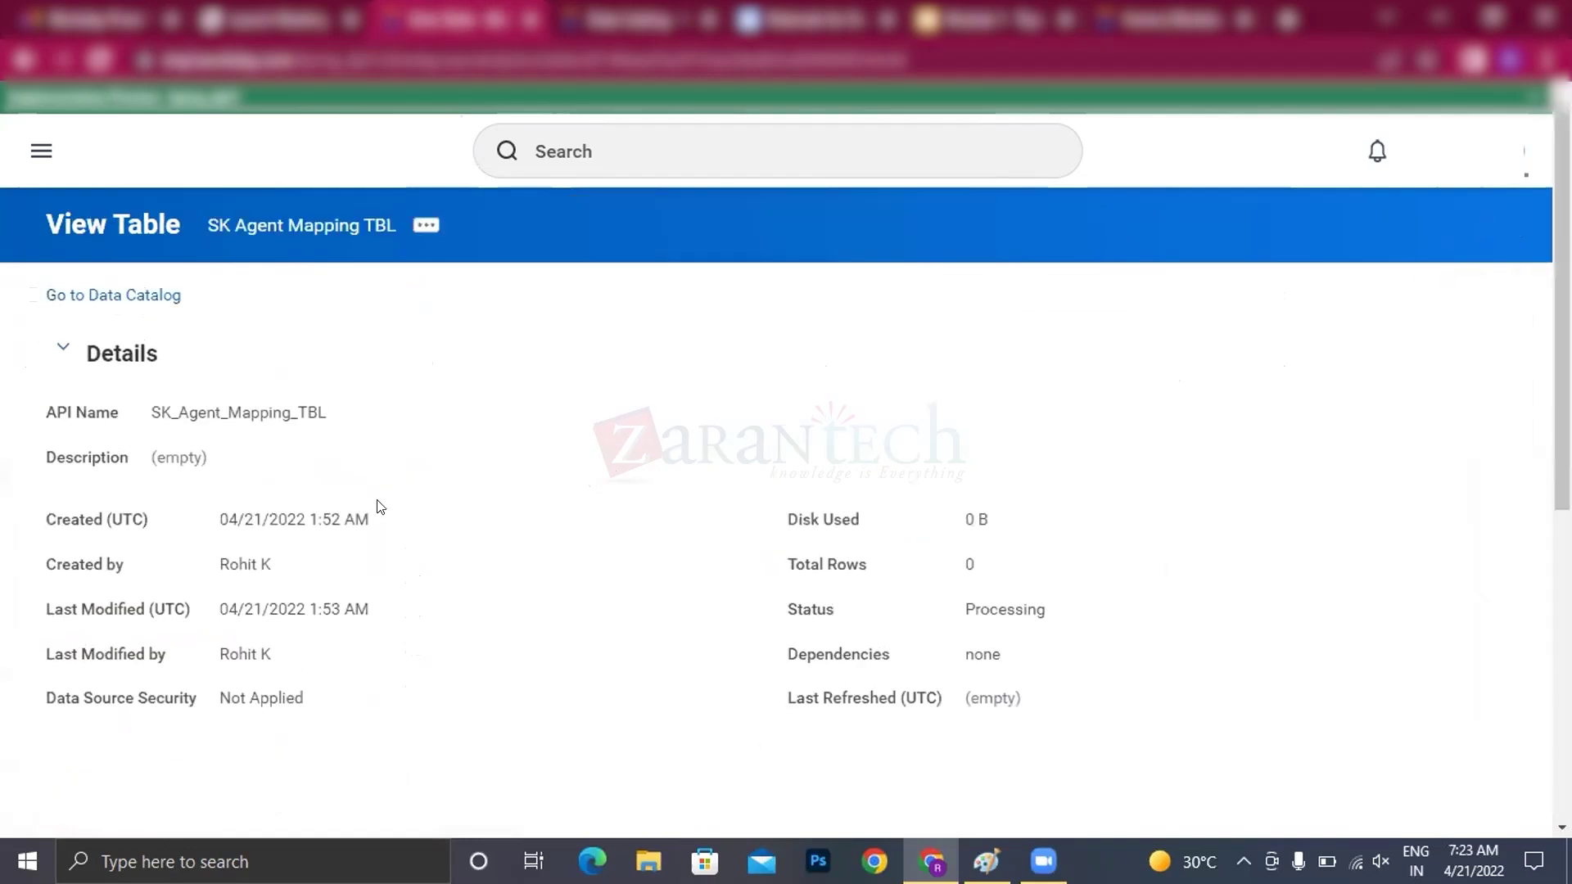
# - Examine the SK Agent Mapping TBL table's details, its insert activity and its list of fields
pyautogui.scroll(-7, 554, 590)
pyautogui.scroll(1, 493, 377)
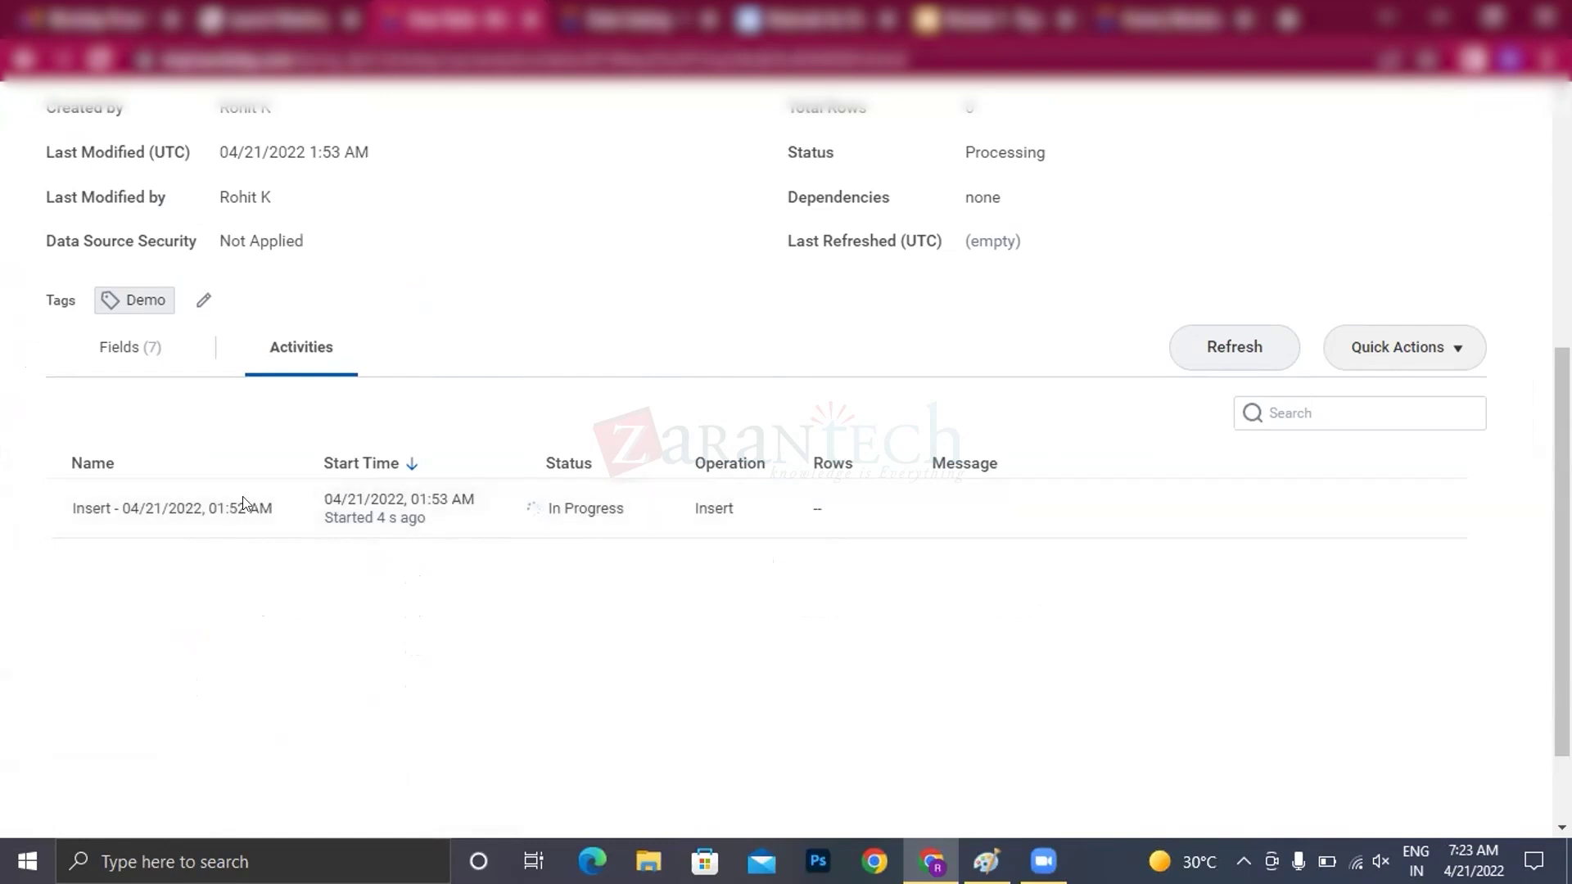
pyautogui.scroll(2, 516, 554)
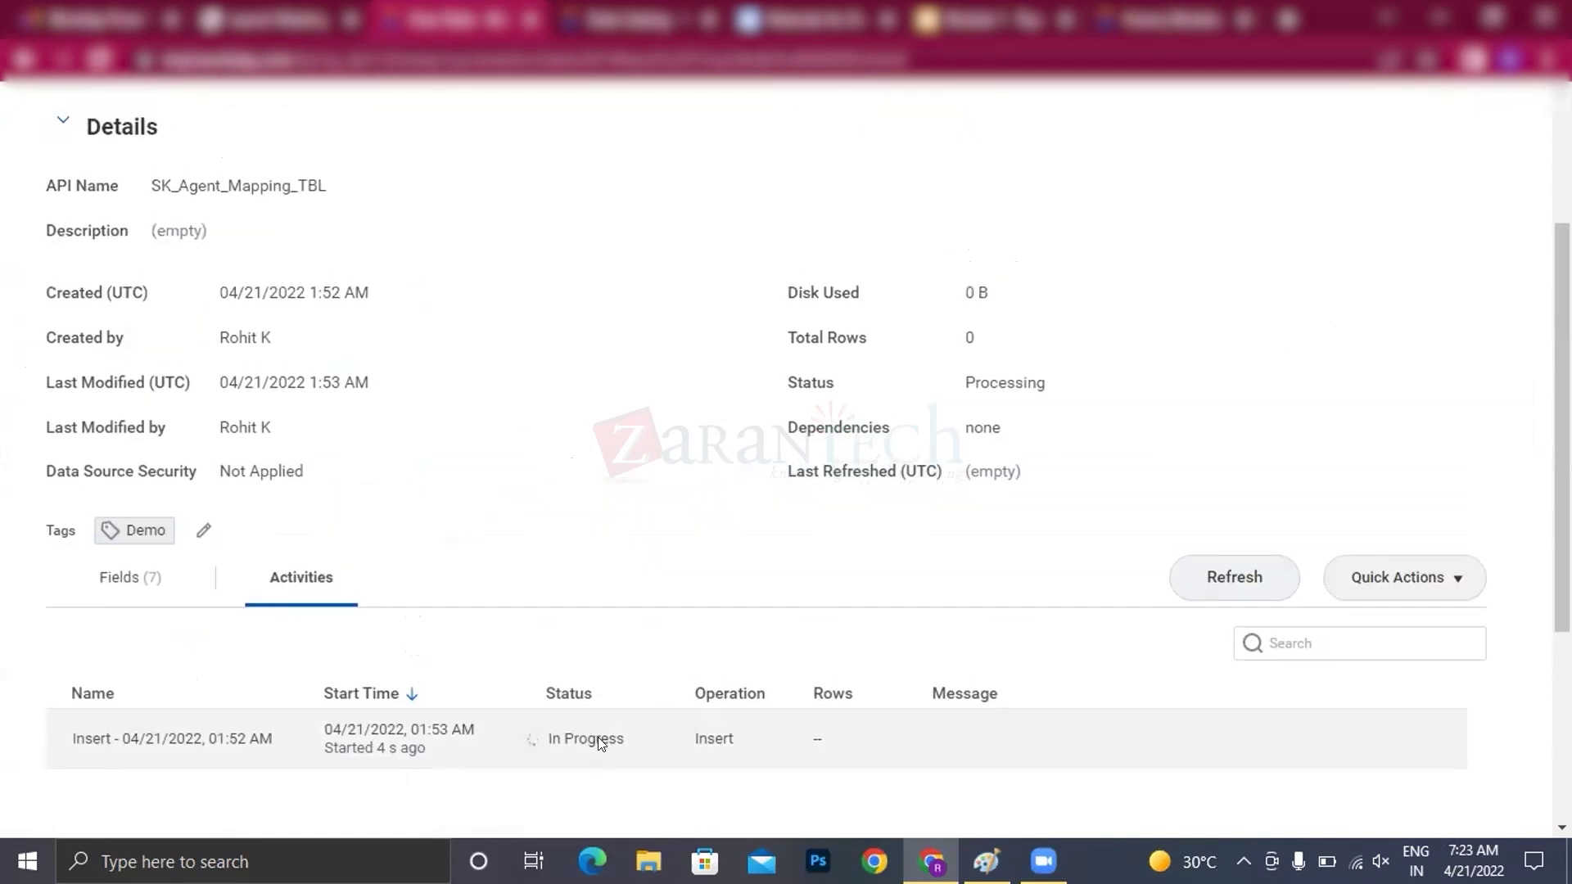
pyautogui.scroll(2, 357, 292)
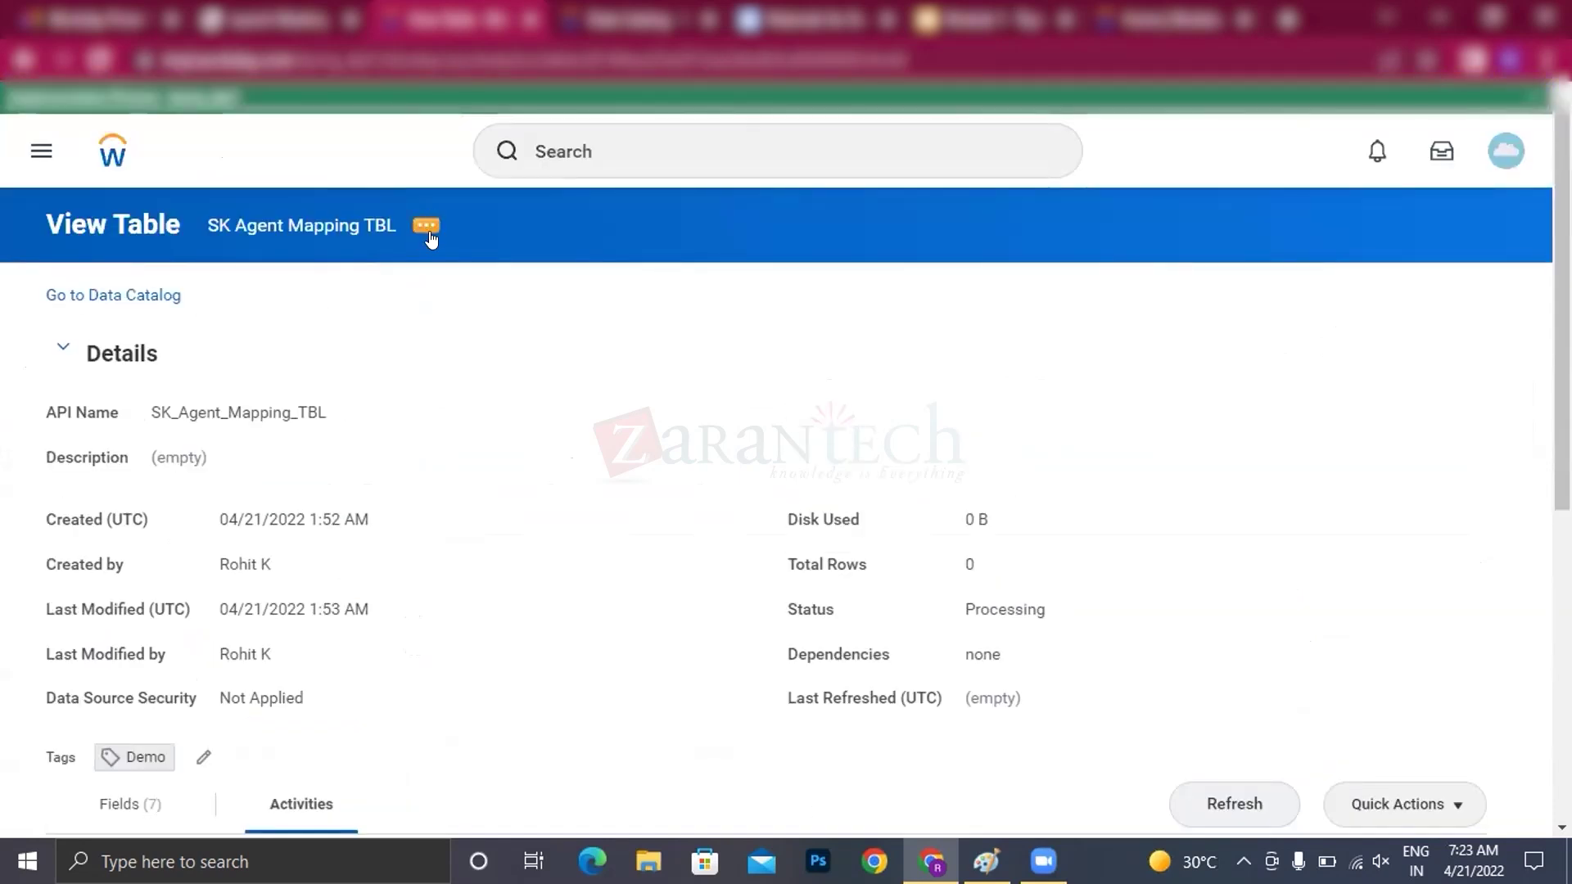
pyautogui.scroll(-2, 431, 469)
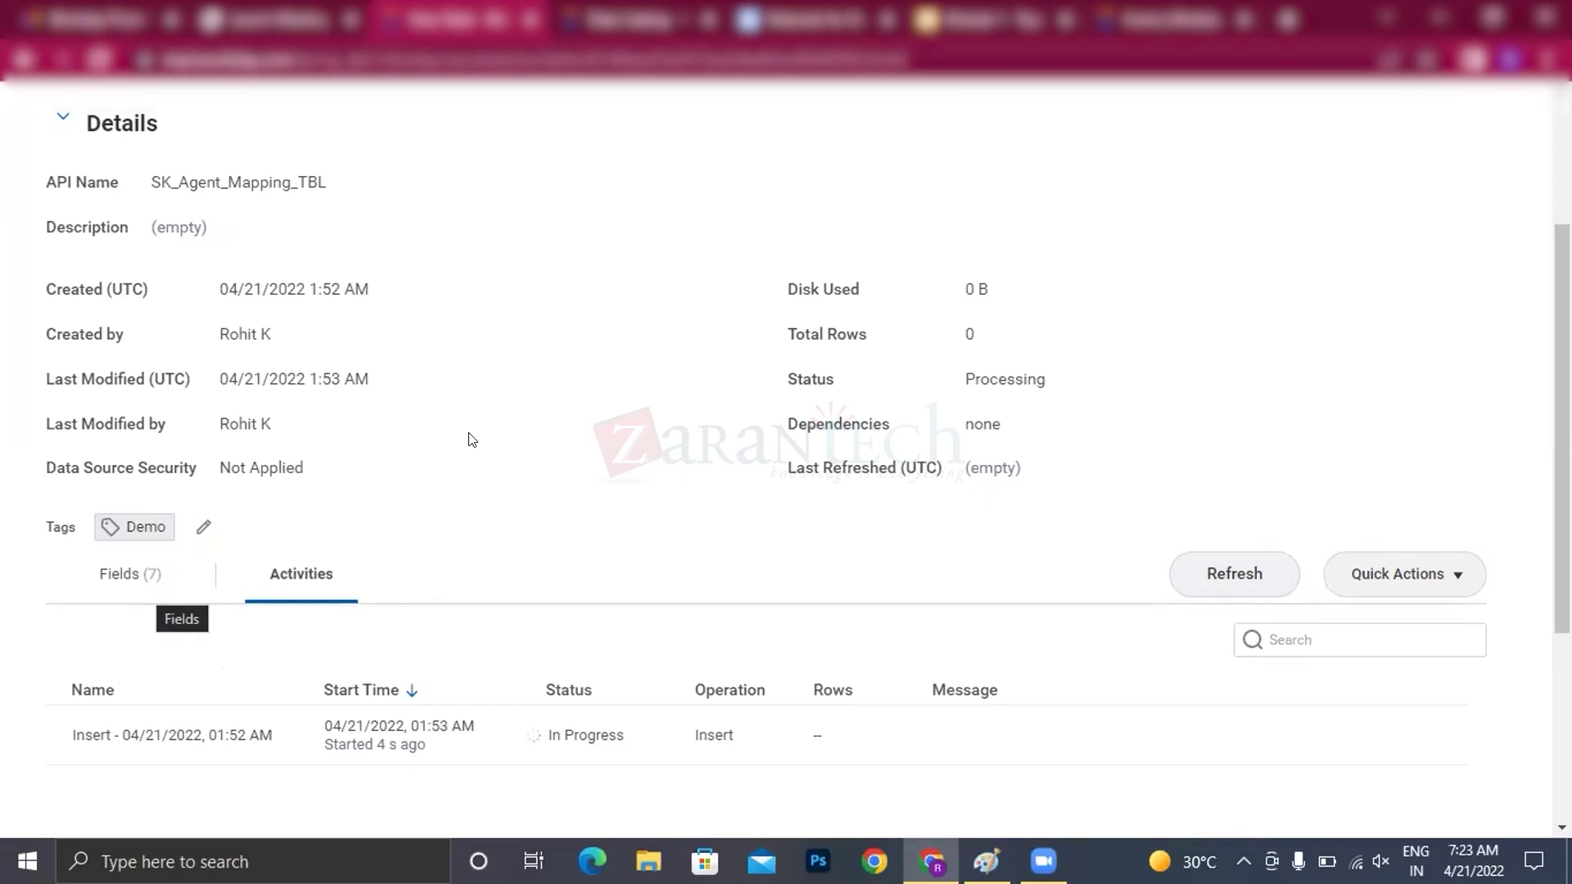
pyautogui.scroll(3, 350, 638)
pyautogui.scroll(-3, 156, 573)
pyautogui.click(137, 458)
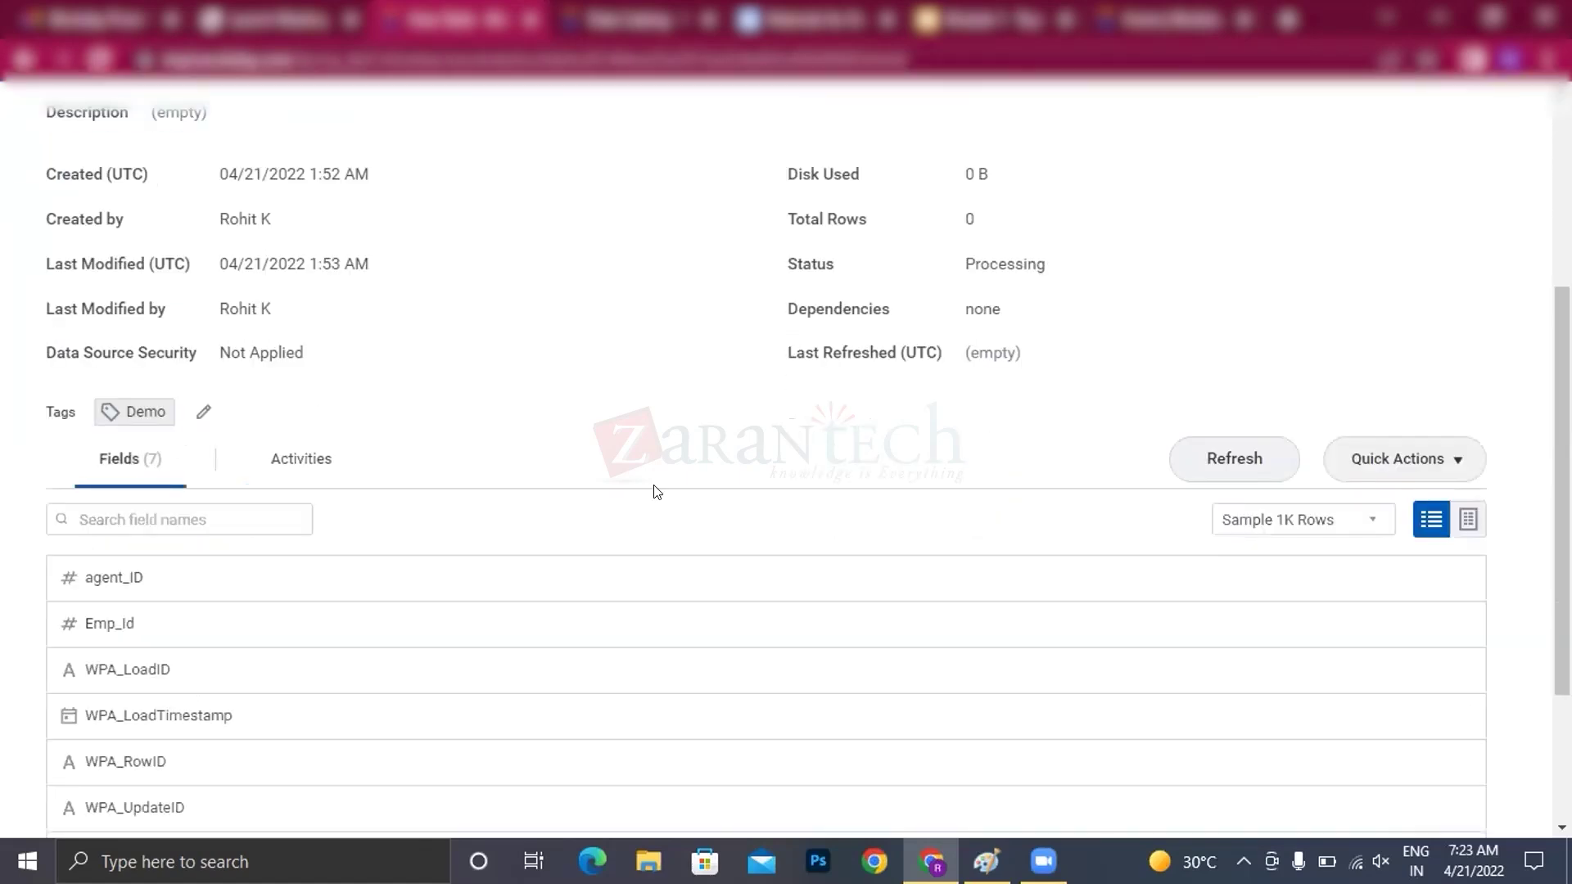
pyautogui.scroll(-4, 434, 418)
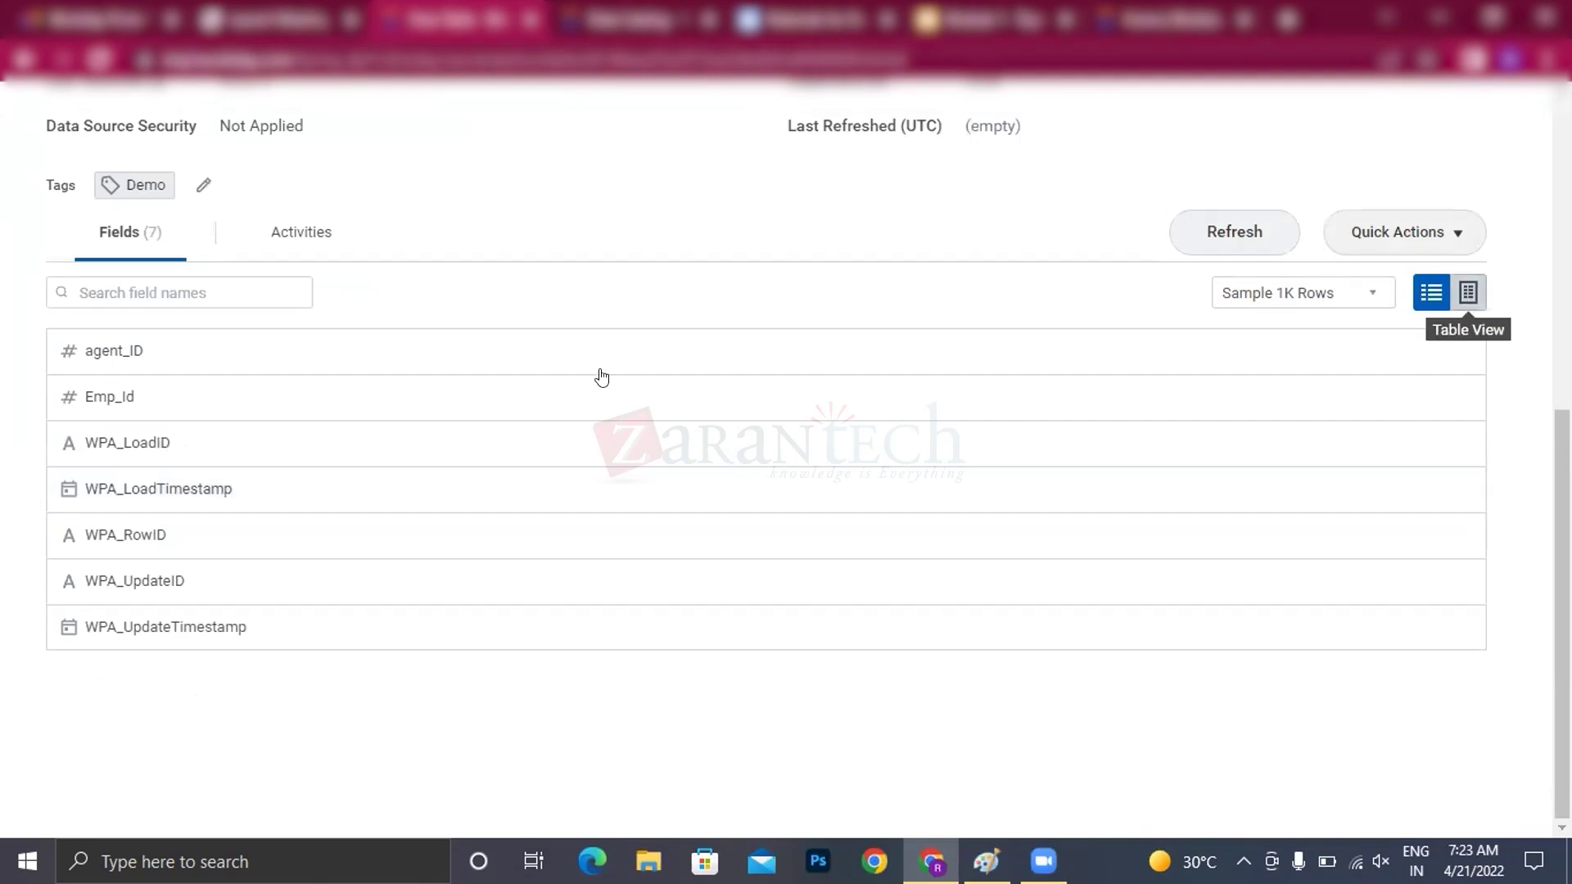
pyautogui.scroll(4, 431, 343)
pyautogui.scroll(3, 418, 253)
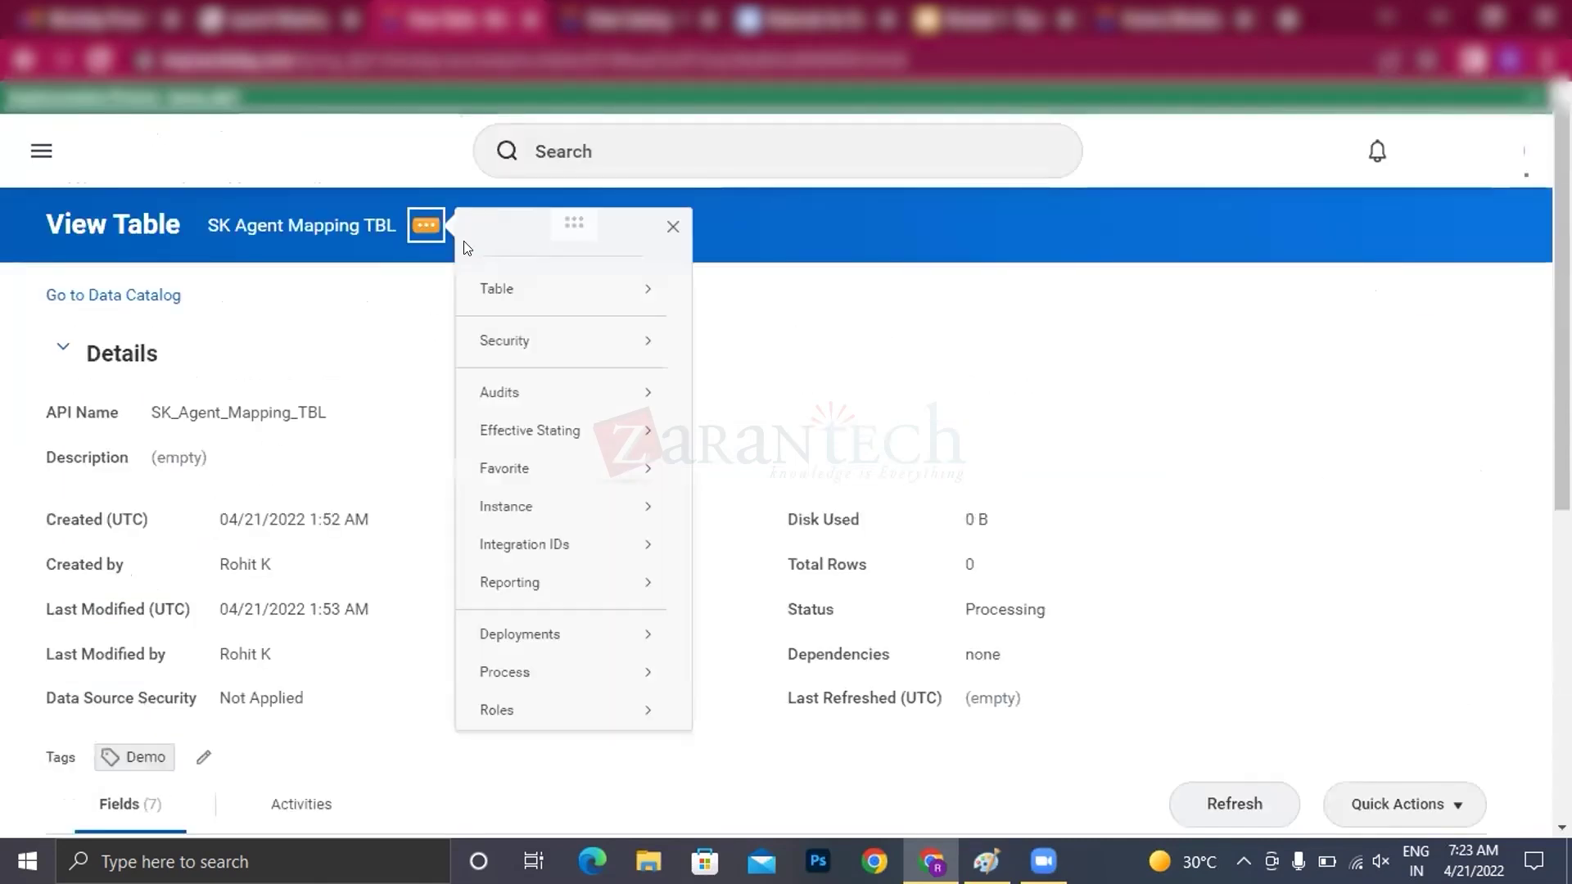
# - Try to edit SK Agent Mapping TBL so that the agent_ID field is used as External ID, and submit the edit
pyautogui.moveTo(622, 288)
pyautogui.click(705, 334)
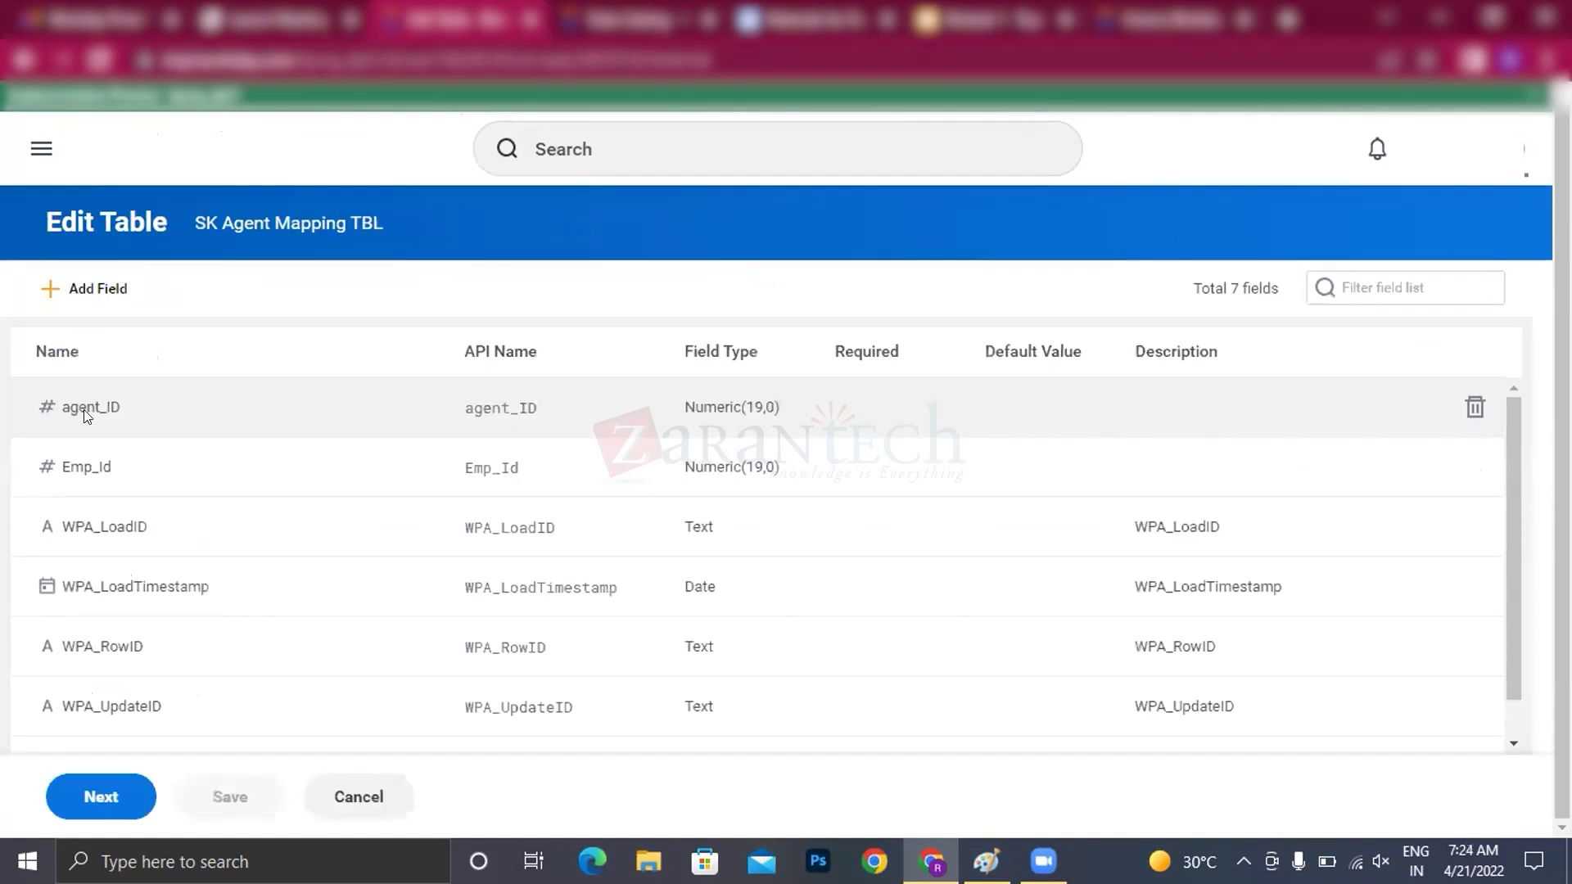
pyautogui.click(83, 409)
pyautogui.scroll(-3, 1400, 458)
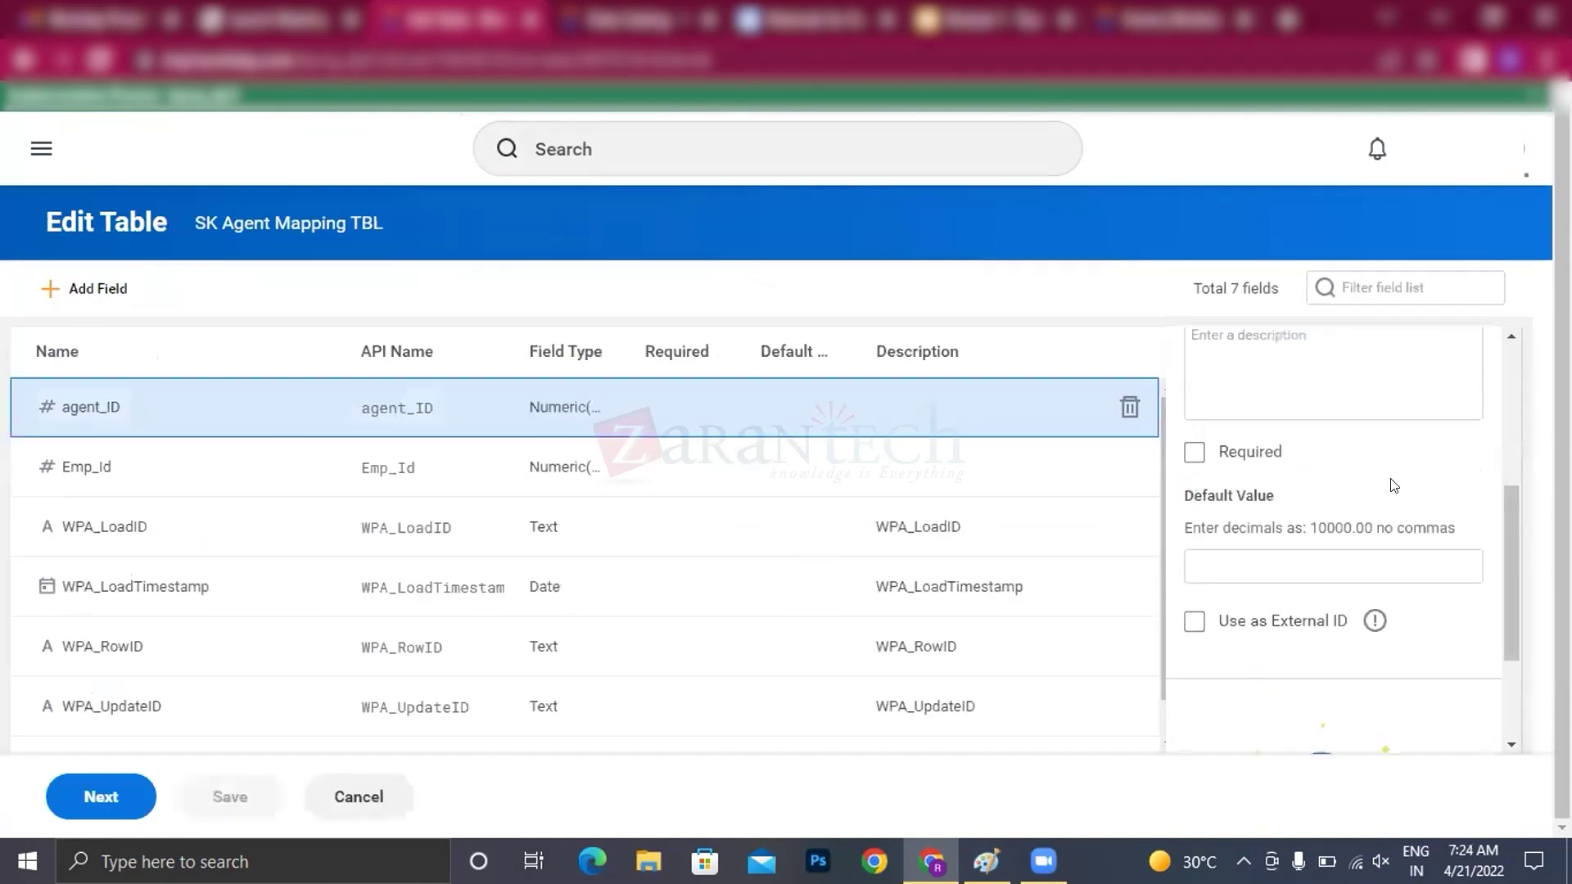
pyautogui.scroll(-2, 1394, 485)
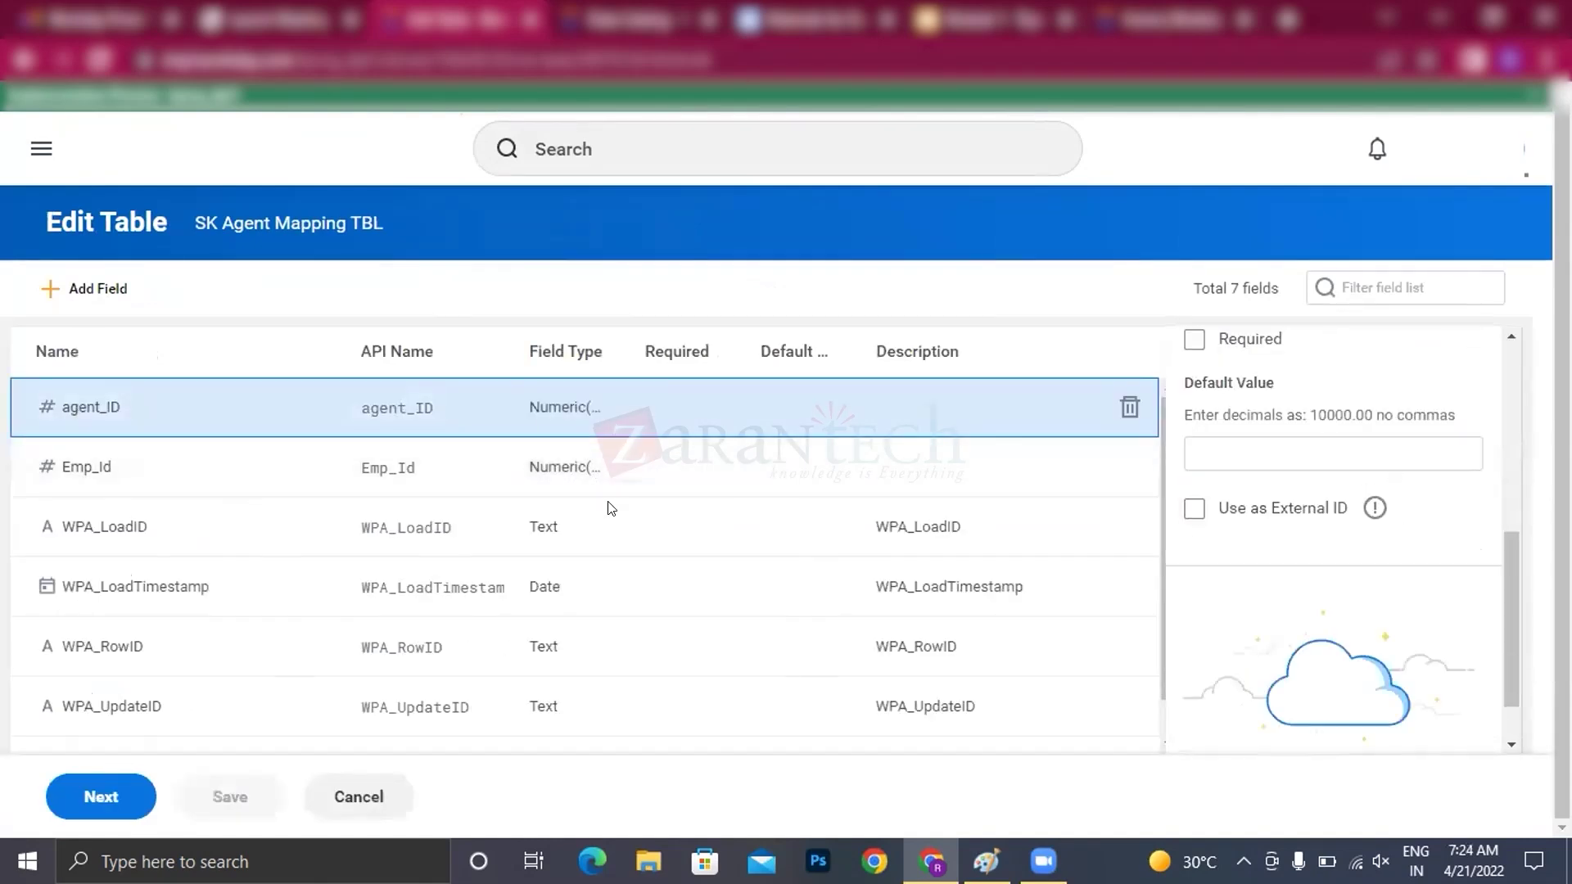
pyautogui.click(1194, 509)
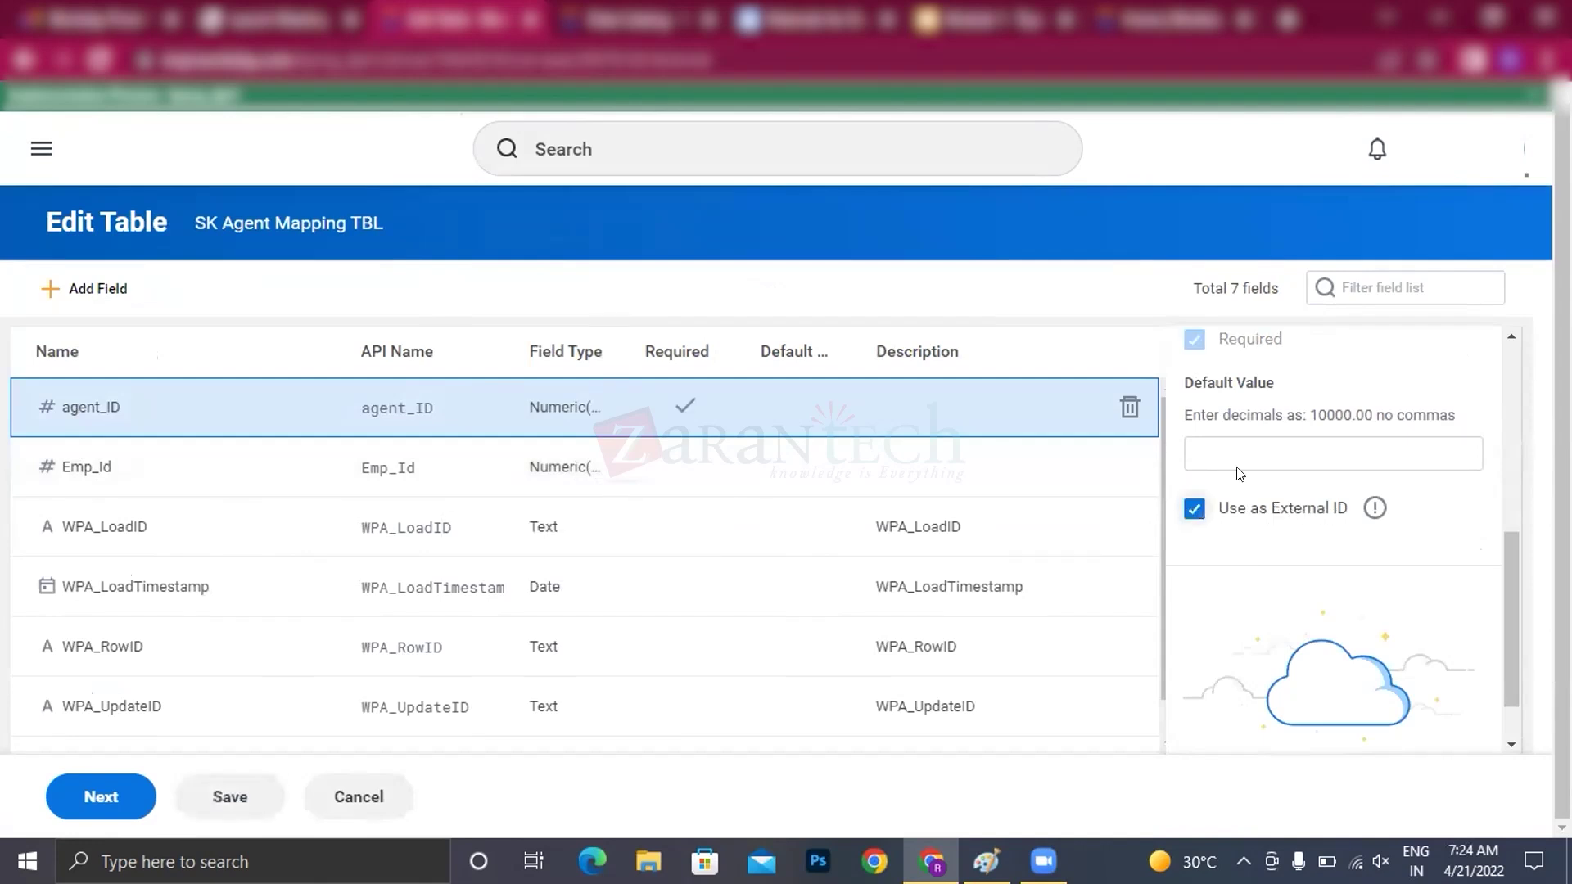
pyautogui.scroll(5, 1189, 491)
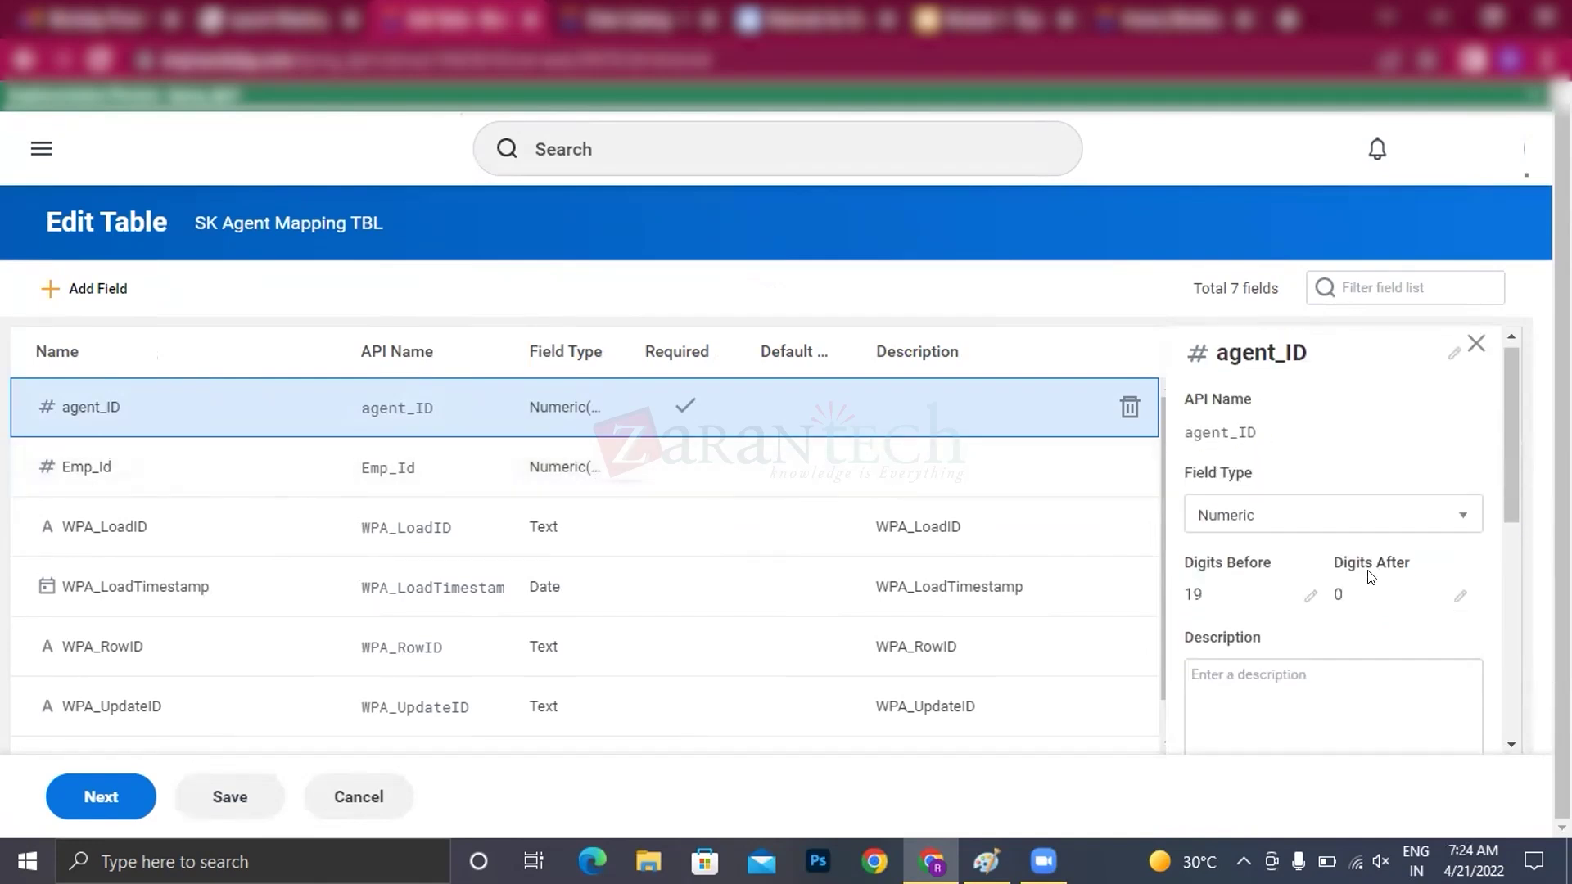
pyautogui.scroll(-5, 1310, 606)
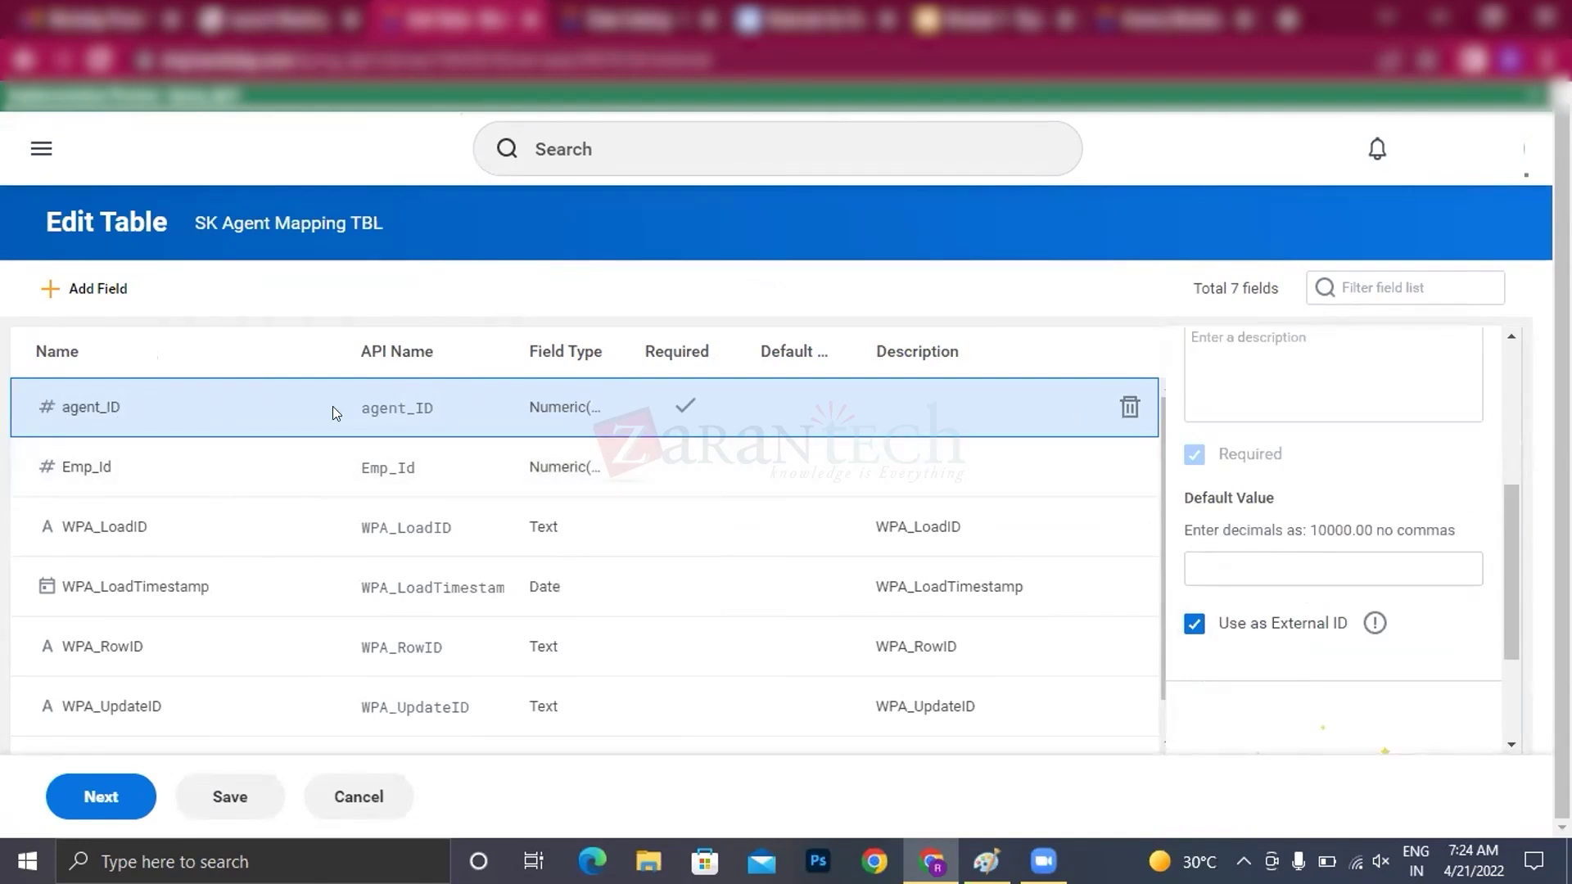
pyautogui.scroll(5, 1251, 547)
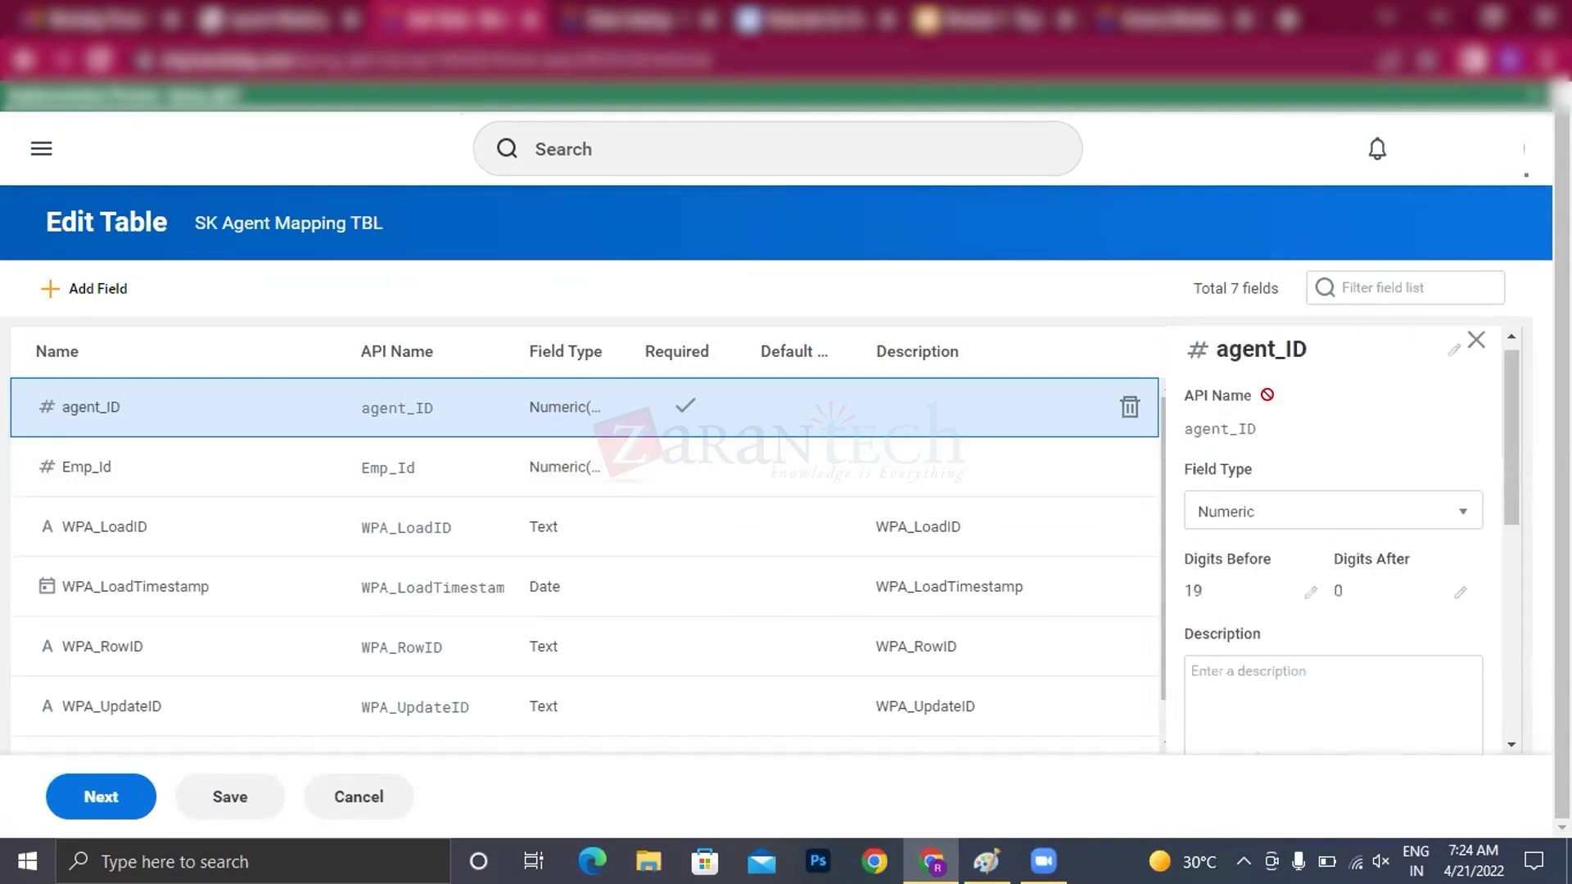
pyautogui.click(79, 804)
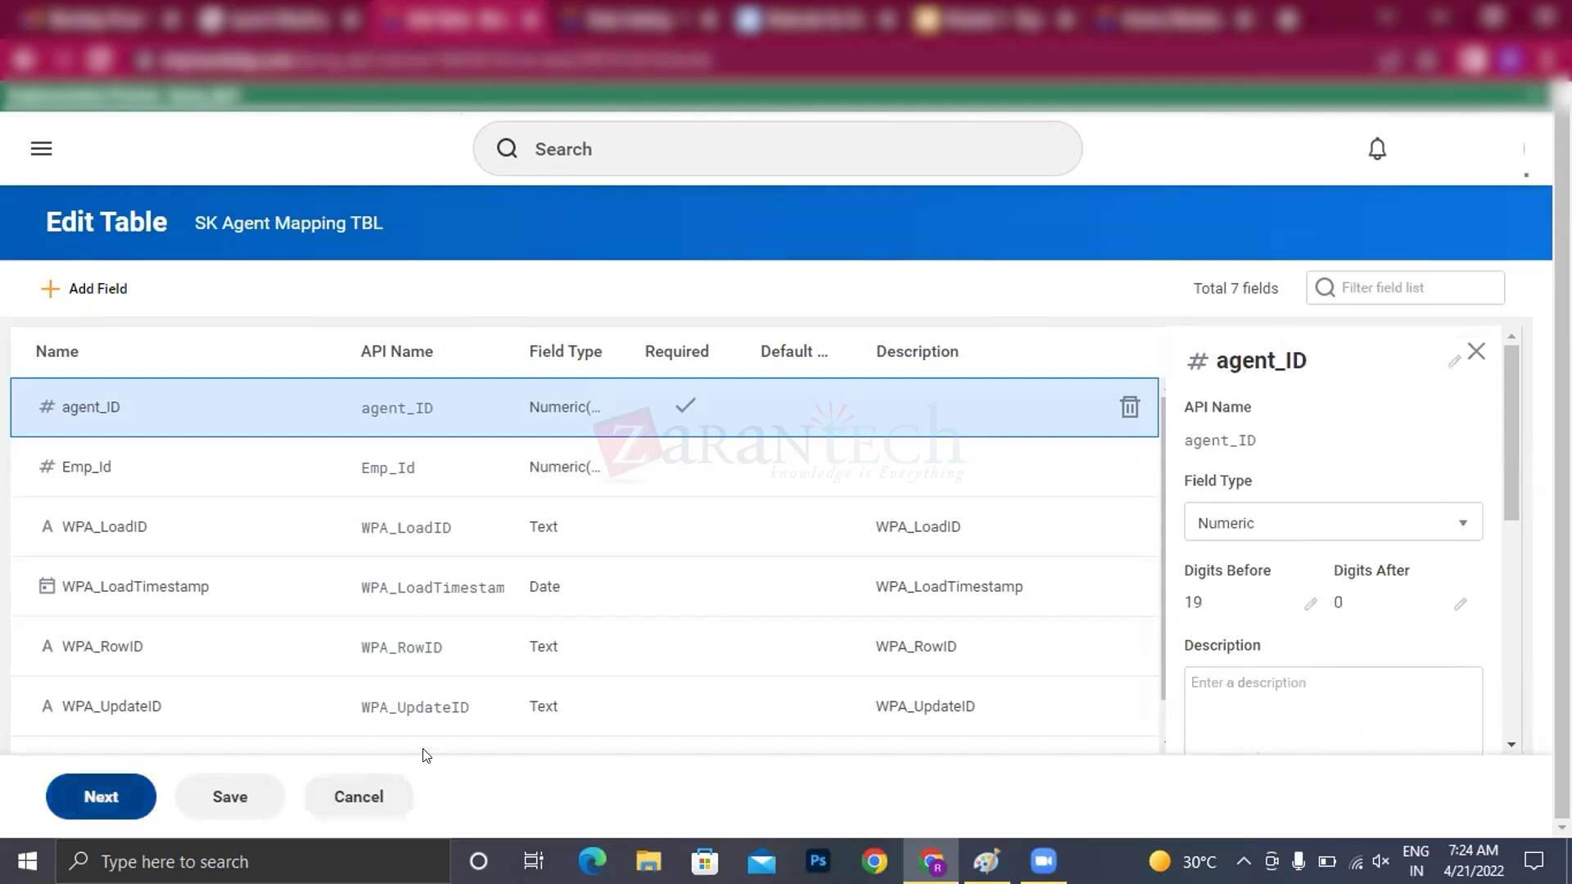
pyautogui.scroll(-2, 210, 726)
pyautogui.click(88, 801)
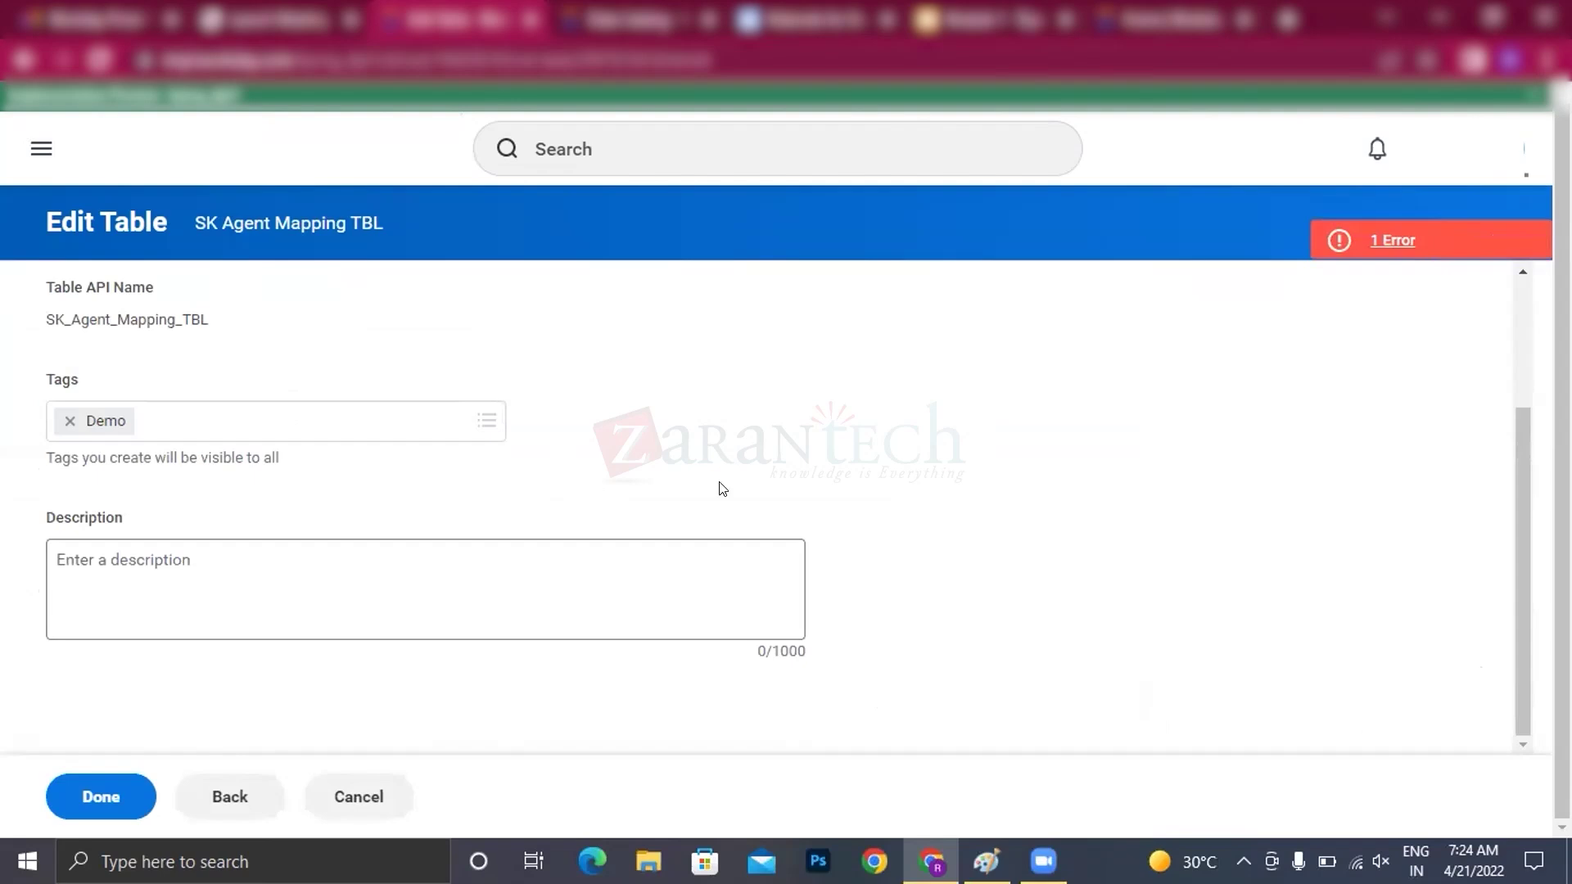
# - Read the details of the error reported for the table edit and close them
pyautogui.click(1392, 240)
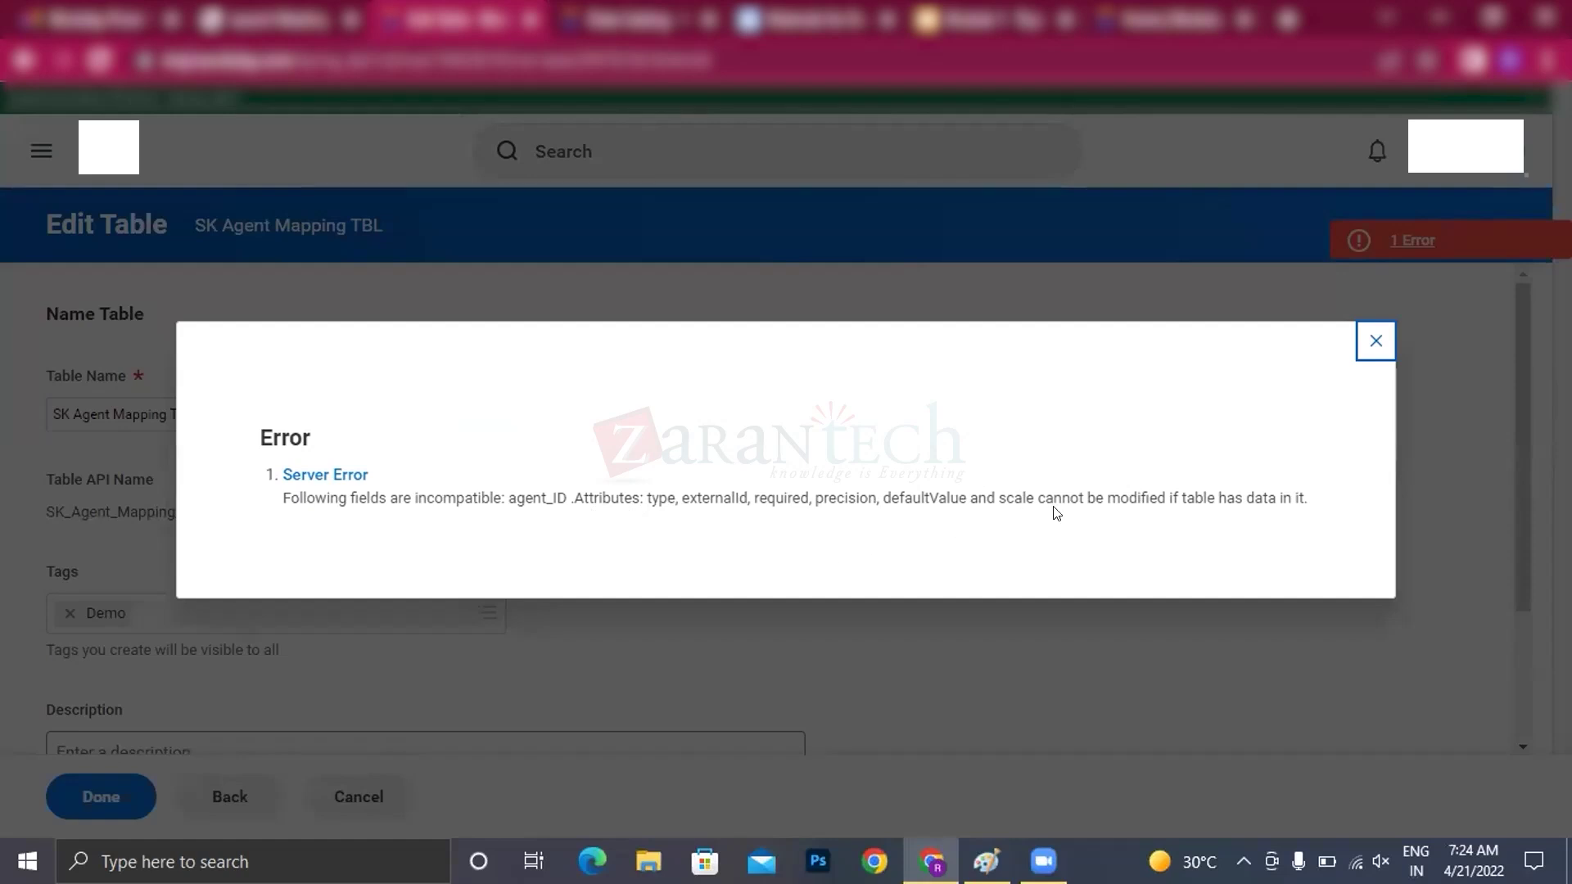
pyautogui.click(1370, 345)
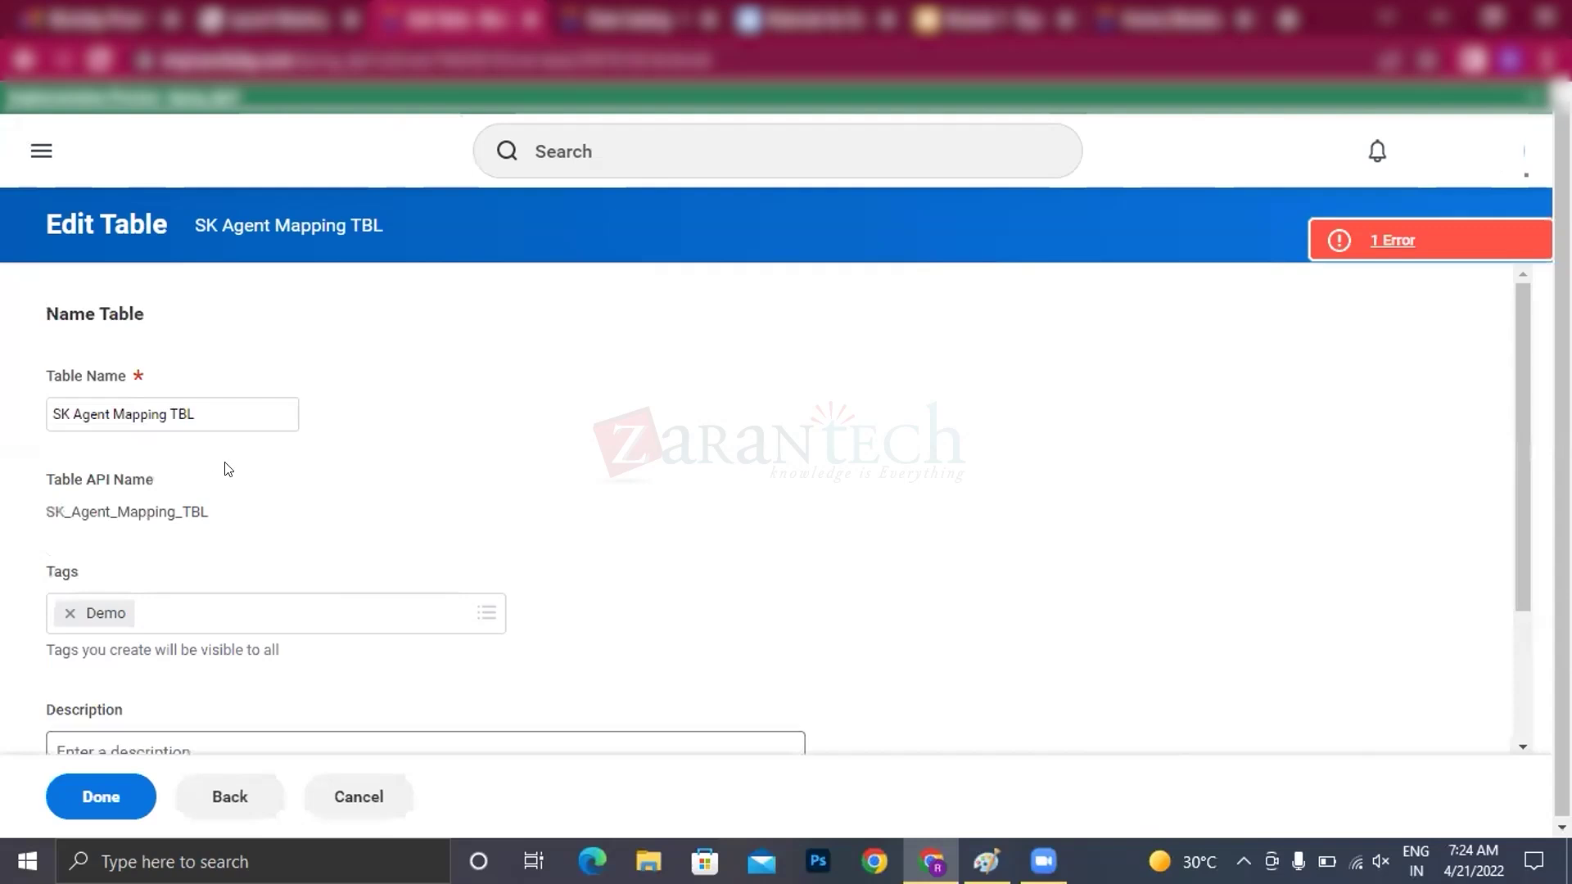
pyautogui.scroll(-1, 184, 581)
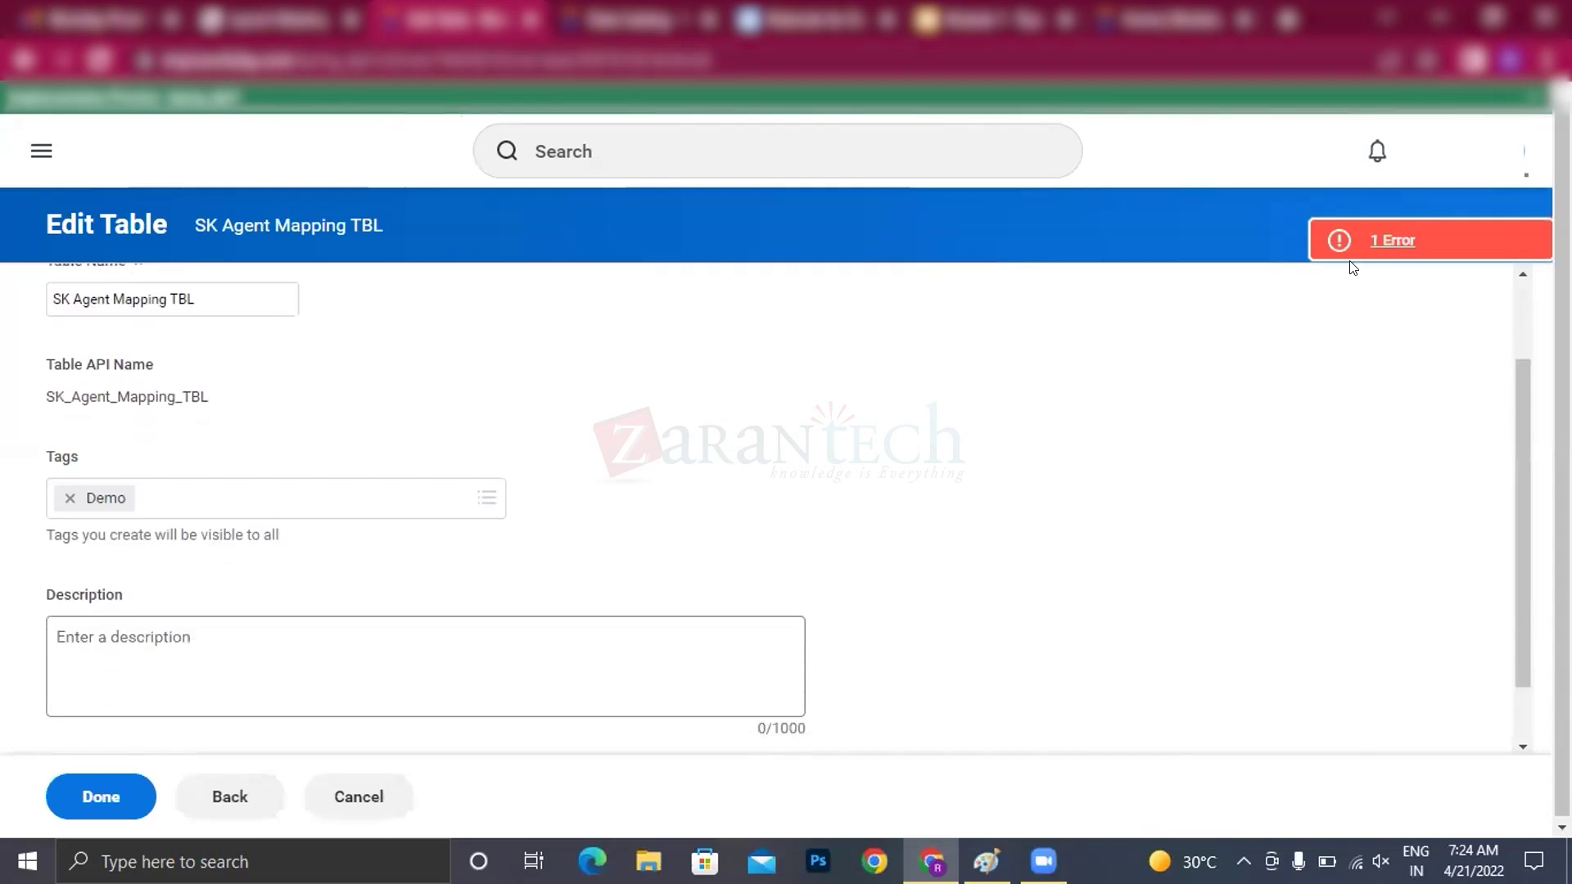
pyautogui.click(1384, 241)
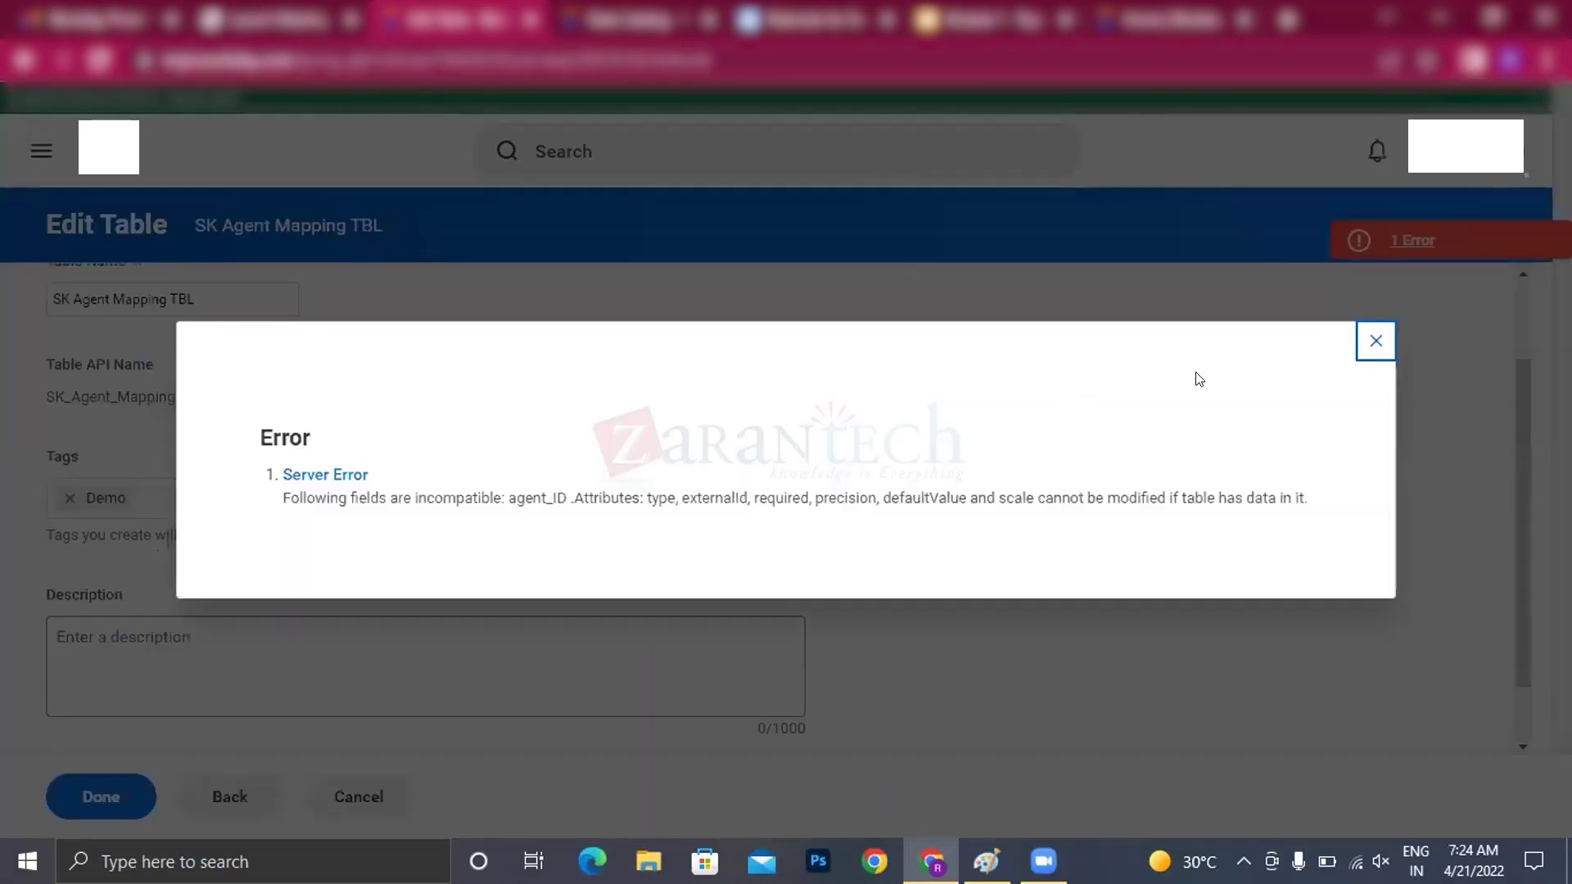
pyautogui.click(1370, 341)
pyautogui.scroll(2, 343, 514)
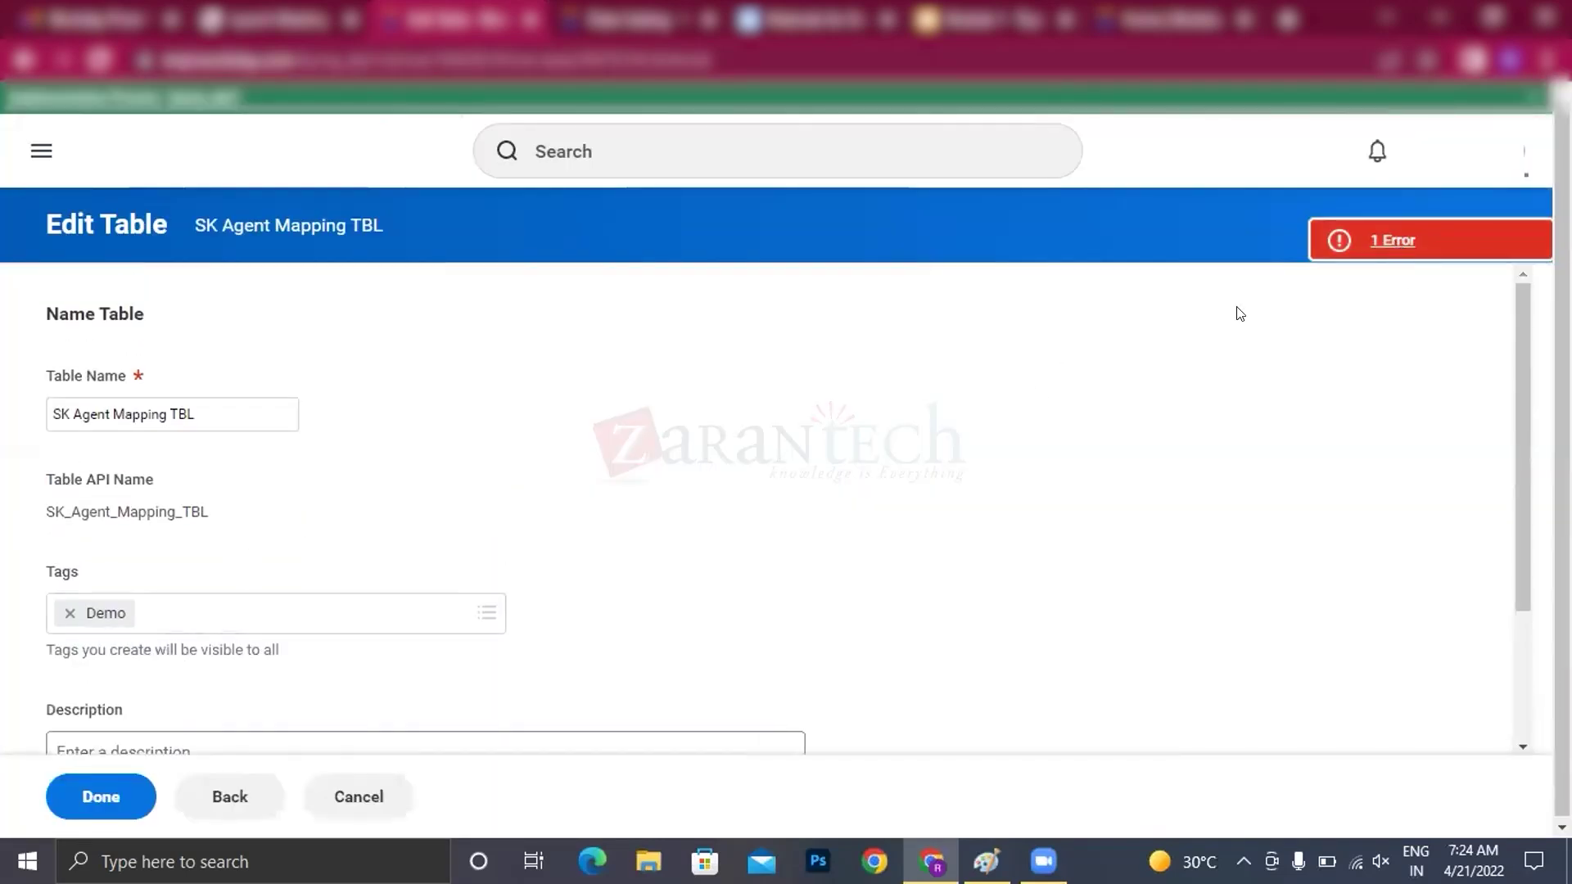
# - Return to the field list, cancel the table edit and discard its changes
pyautogui.click(221, 798)
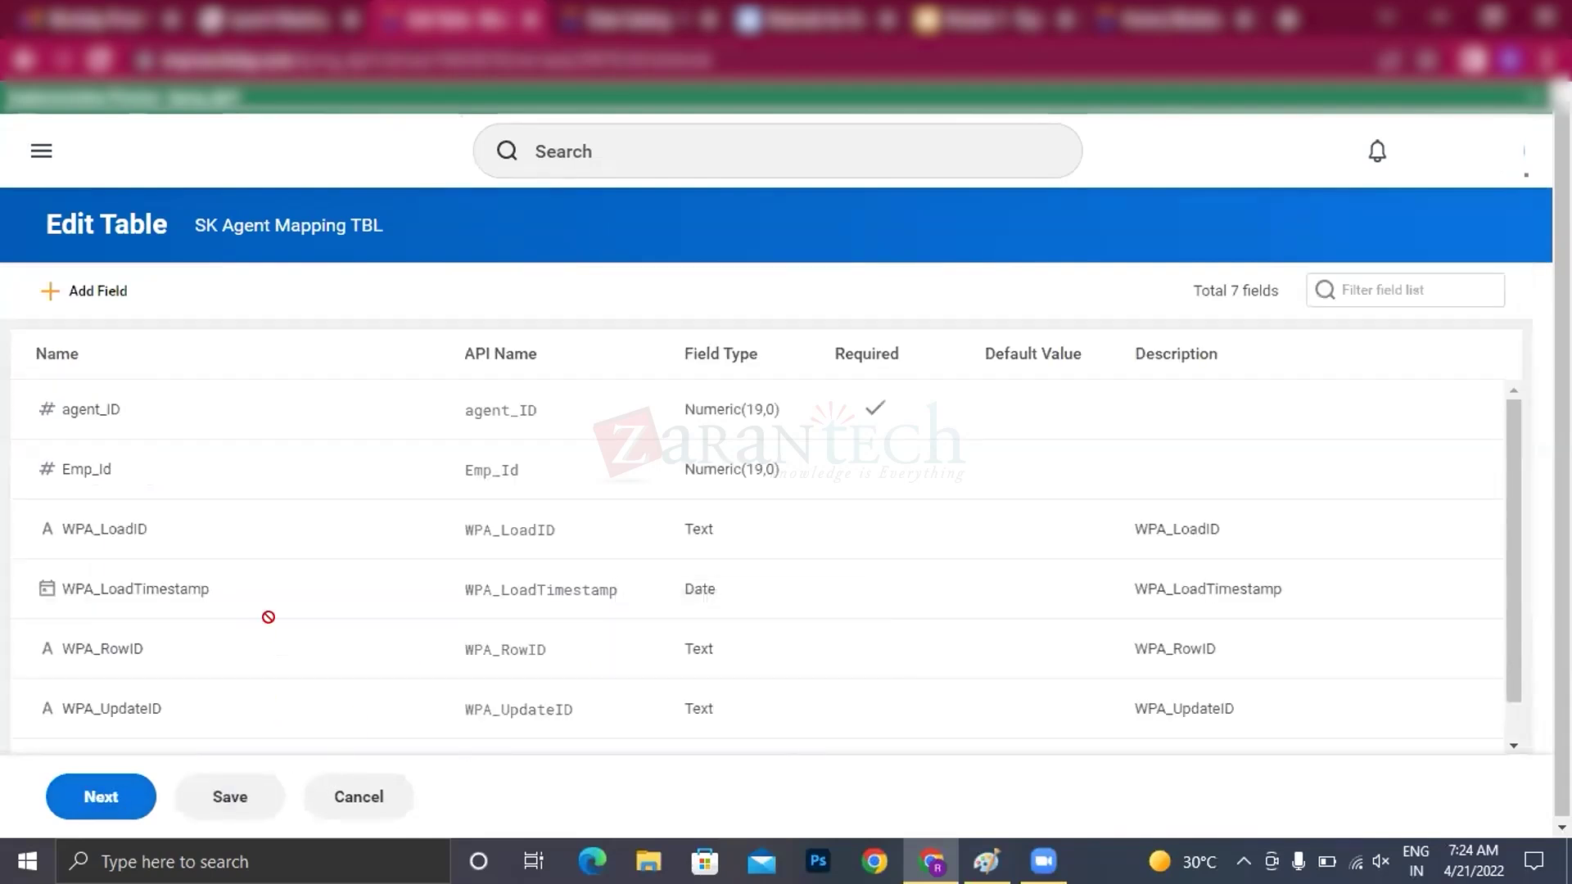
pyautogui.click(340, 800)
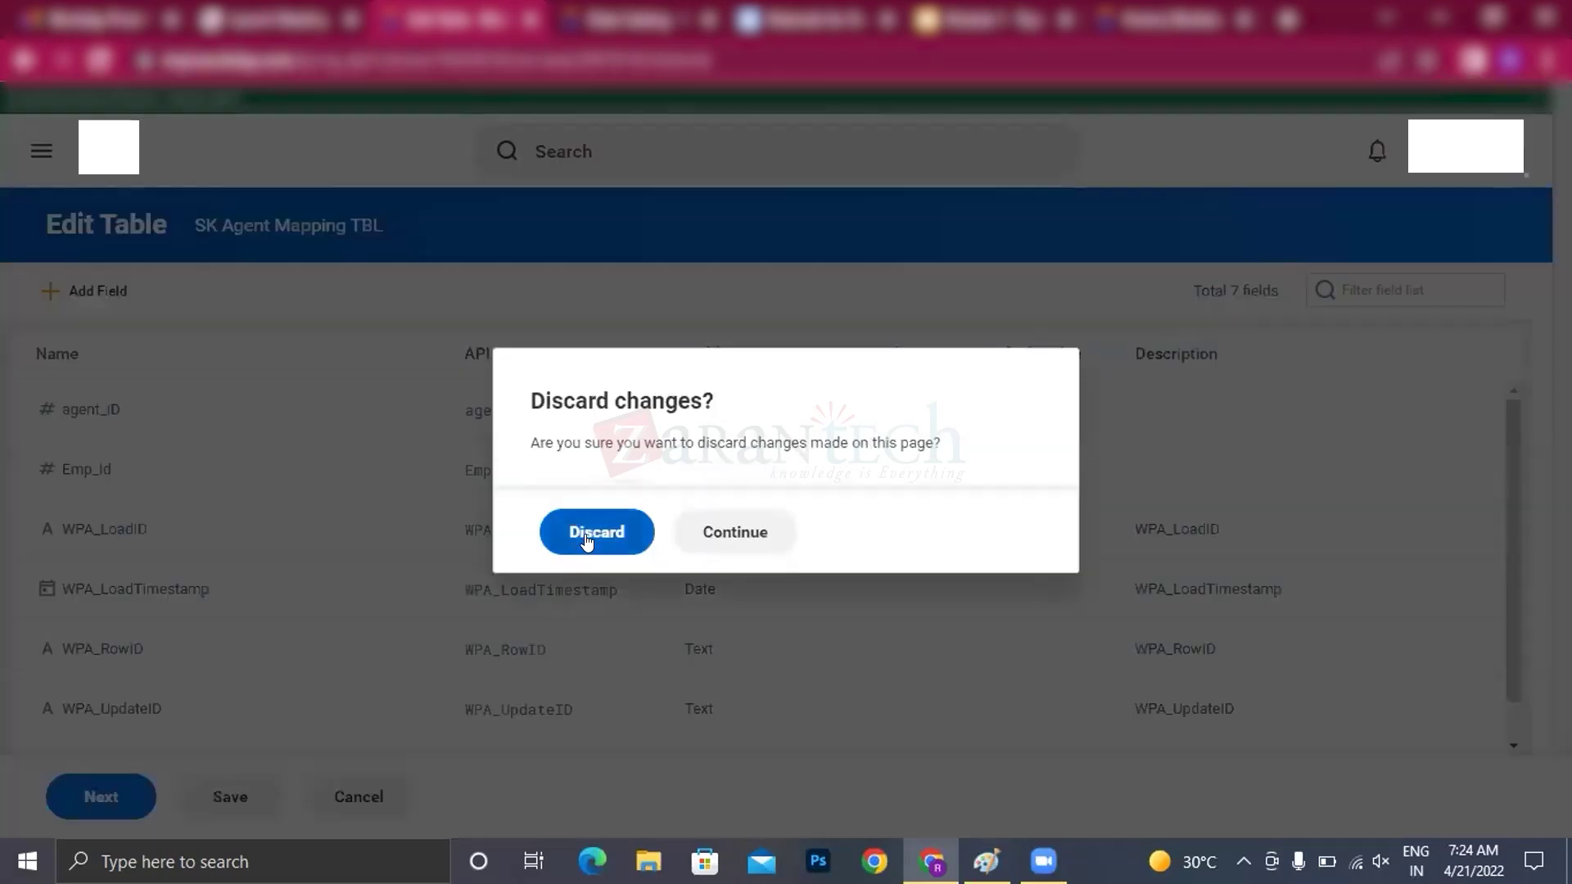
pyautogui.click(589, 534)
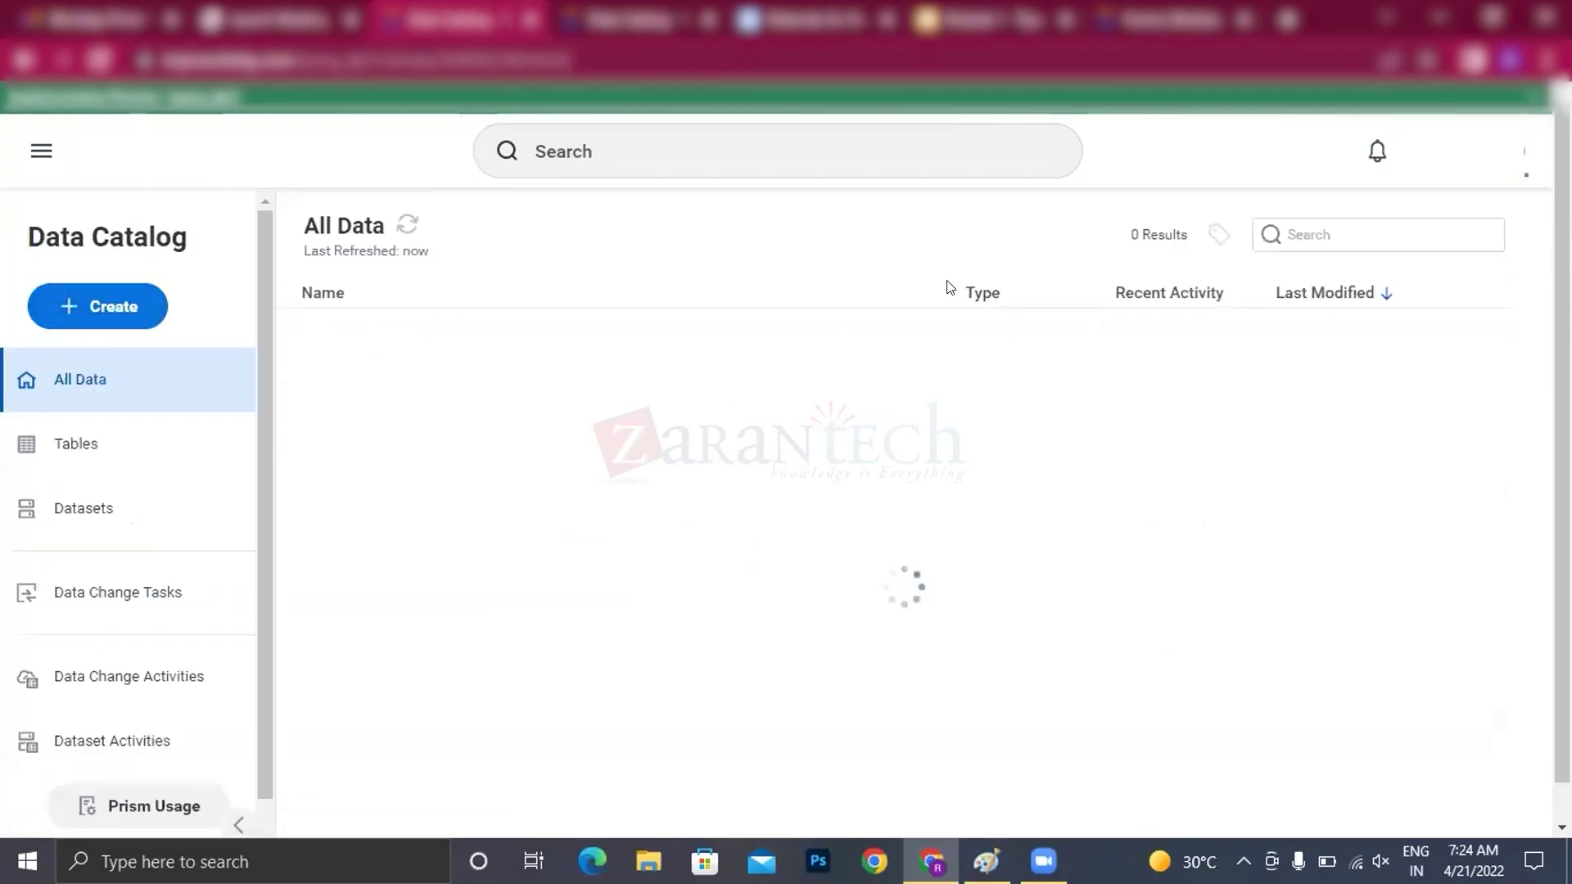
# - View SK Agent Mapping TBL from the Data Catalog and truncate the table, confirming the truncation
pyautogui.click(452, 342)
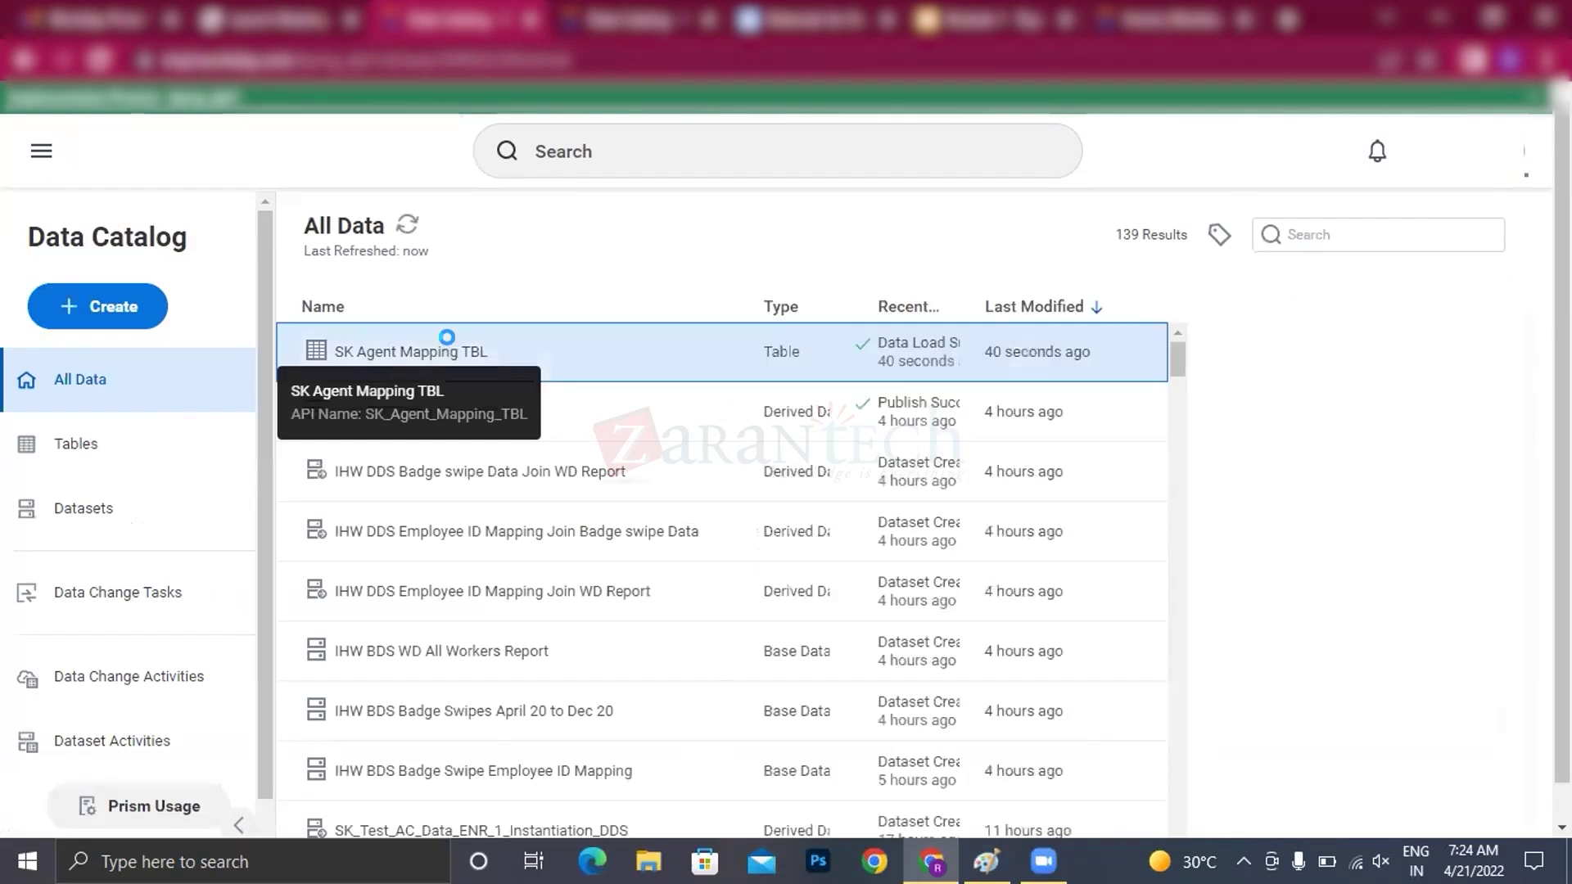
pyautogui.rightClick(454, 345)
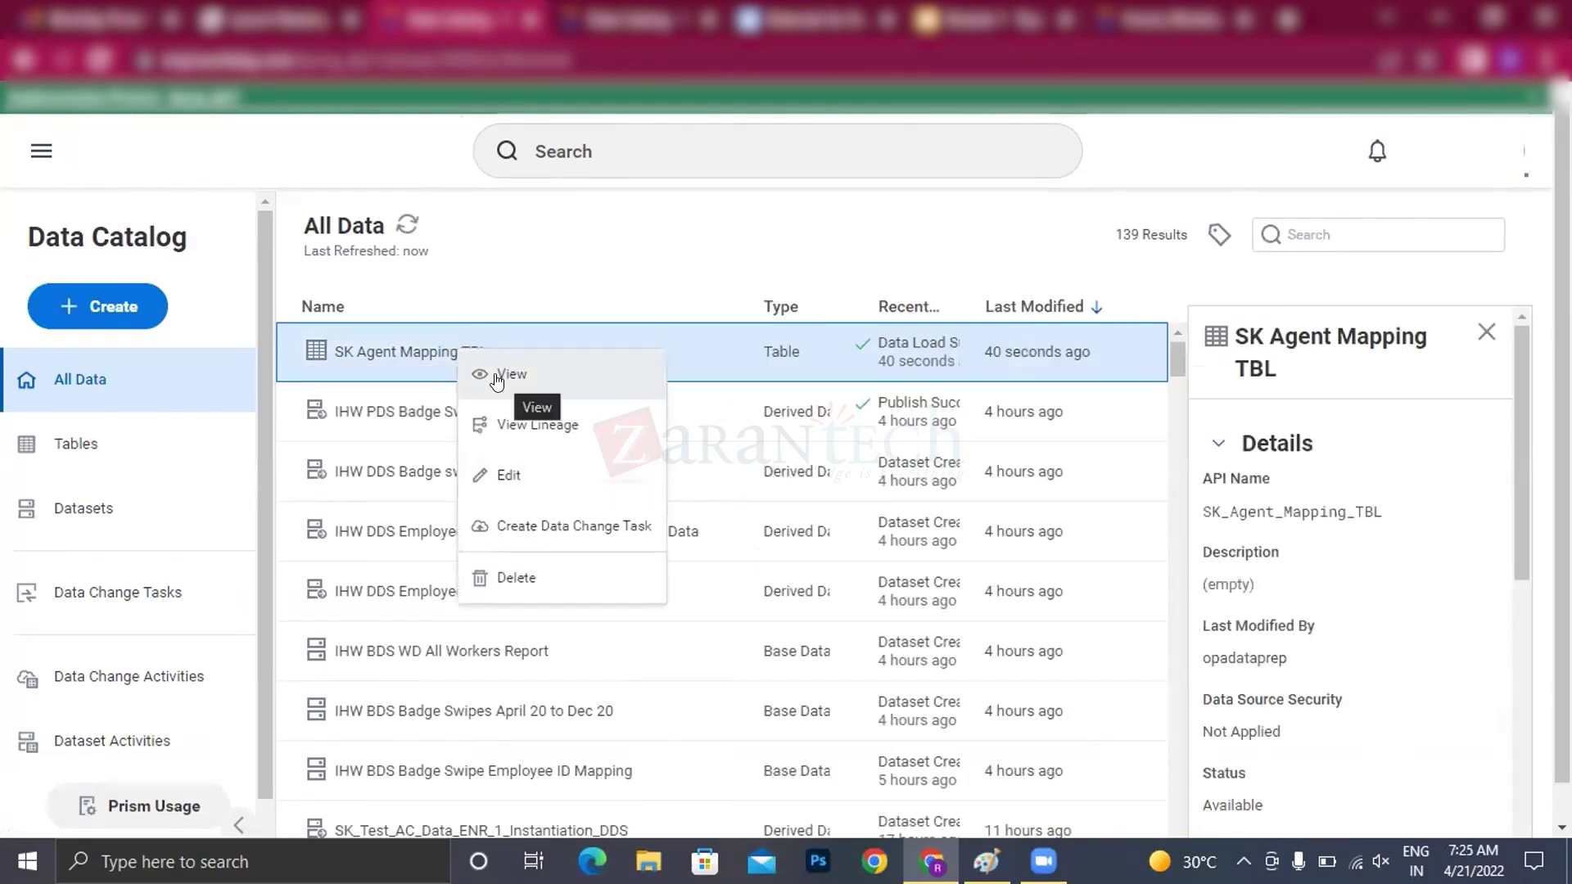
pyautogui.click(499, 374)
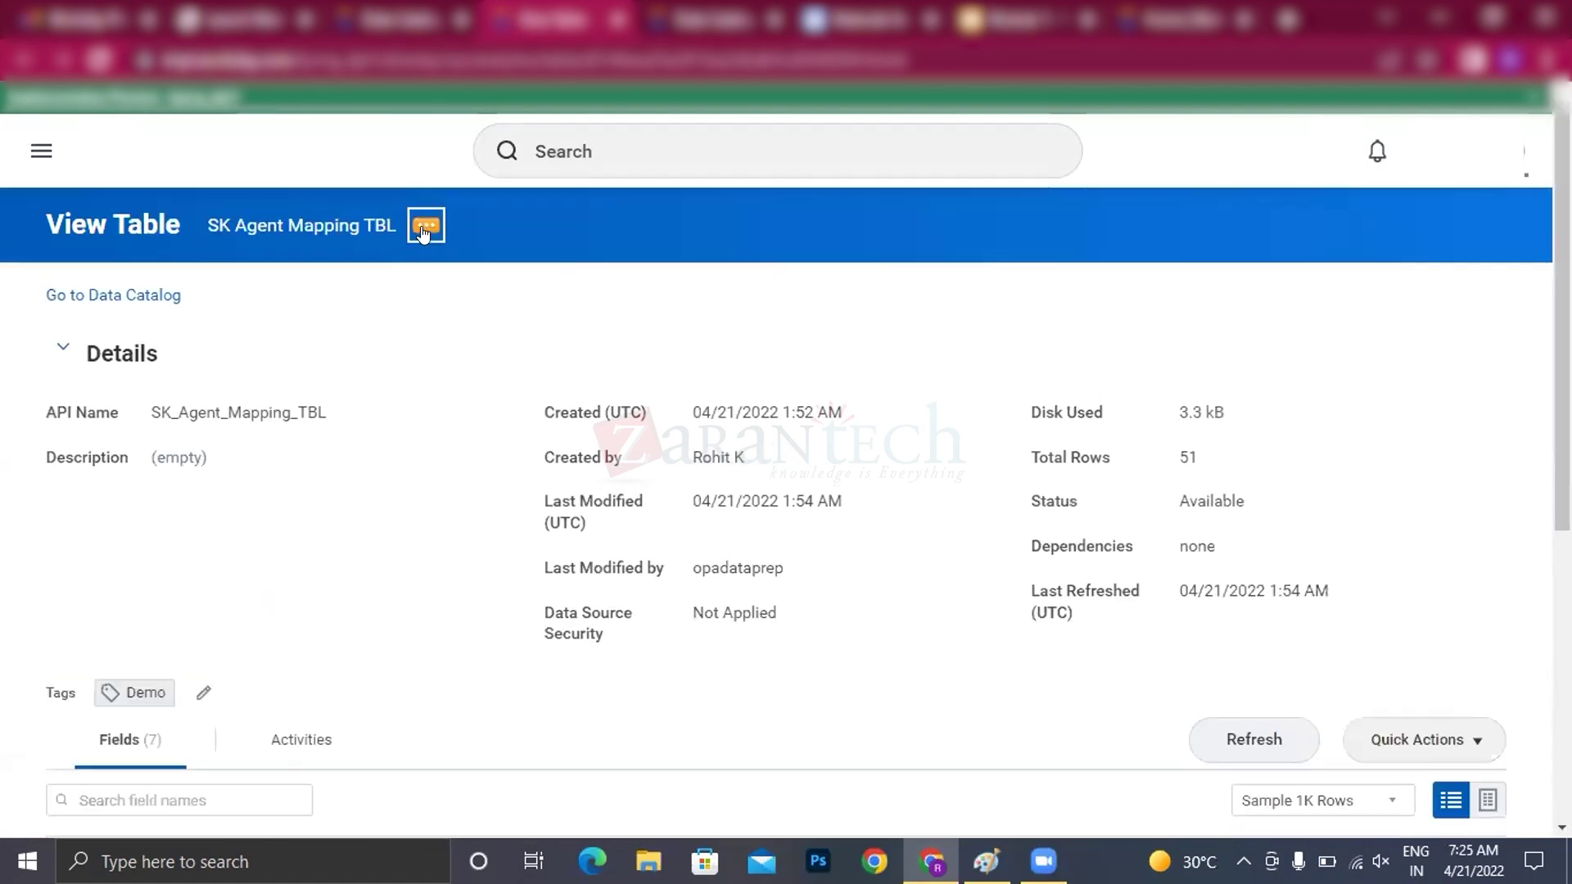
pyautogui.click(424, 229)
pyautogui.moveTo(511, 288)
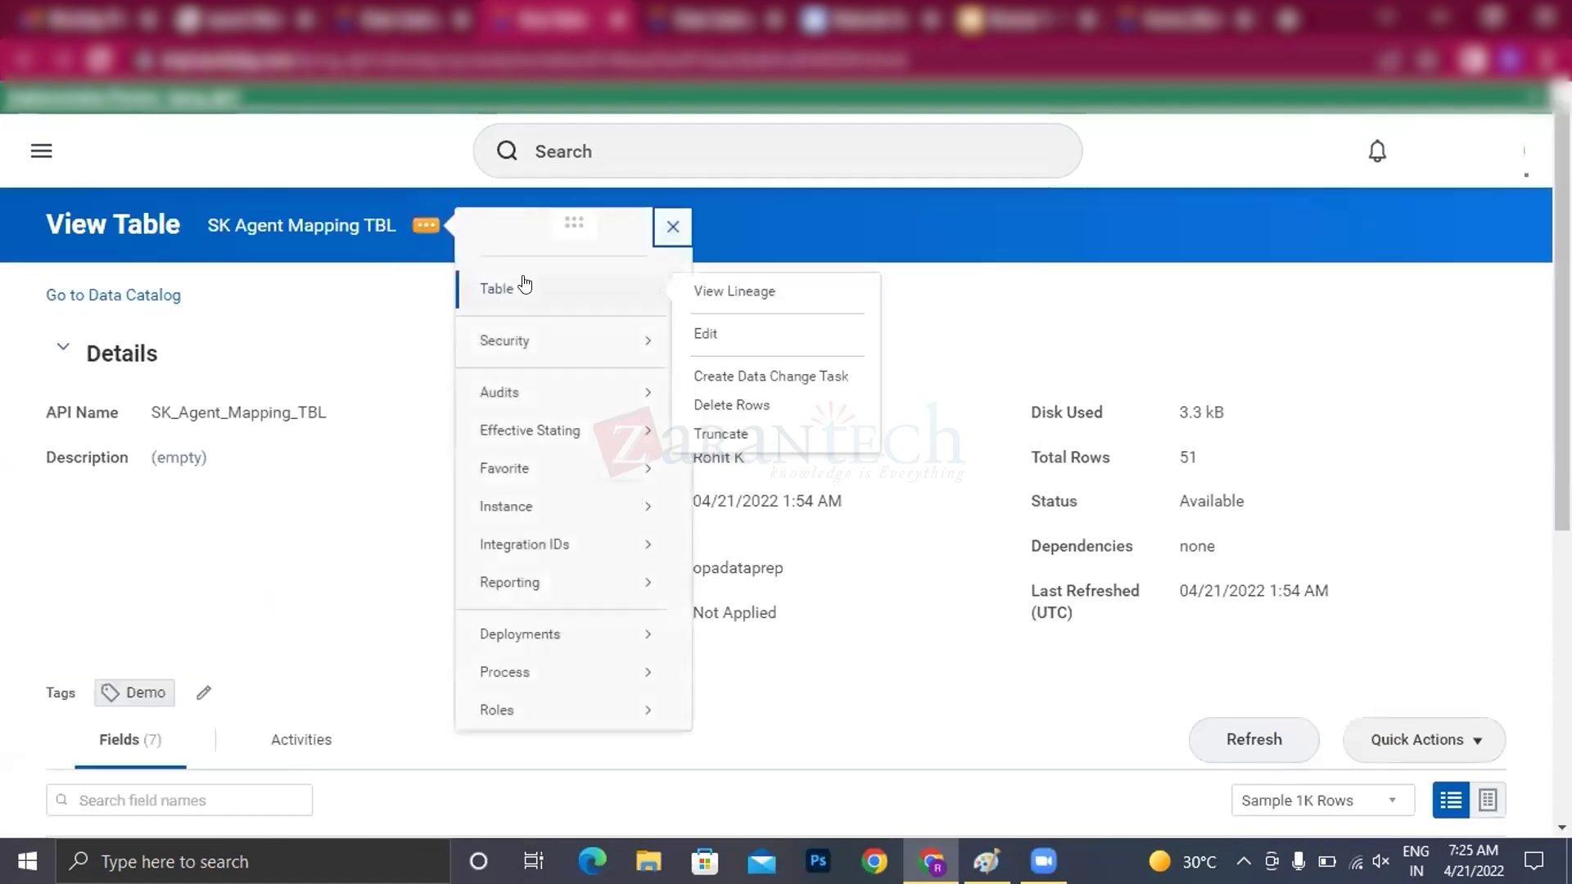
pyautogui.click(725, 433)
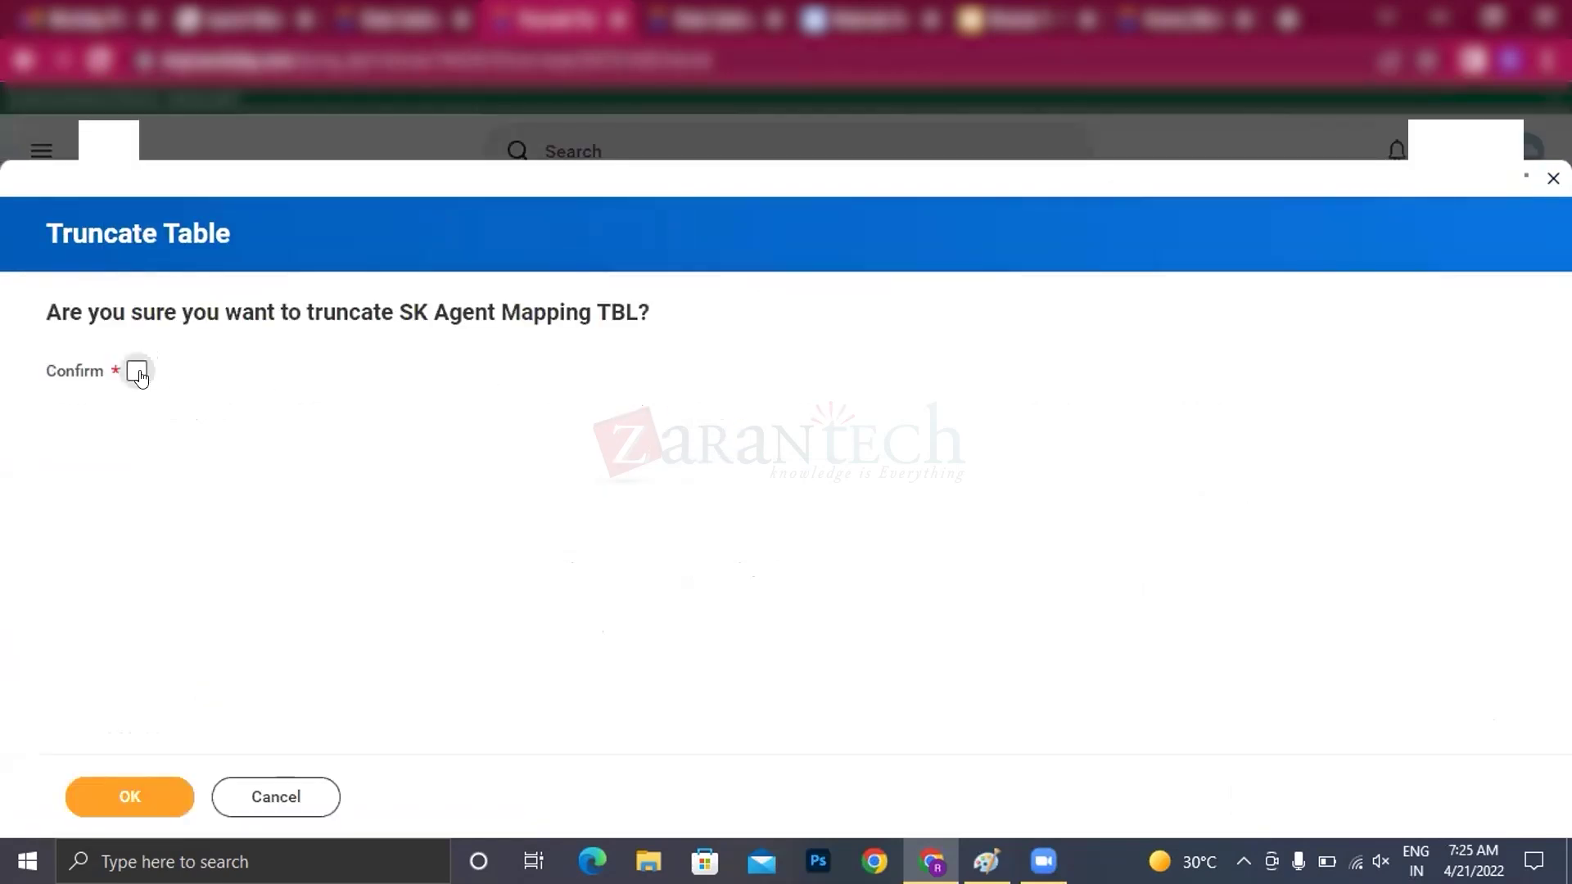
pyautogui.click(136, 371)
pyautogui.click(125, 806)
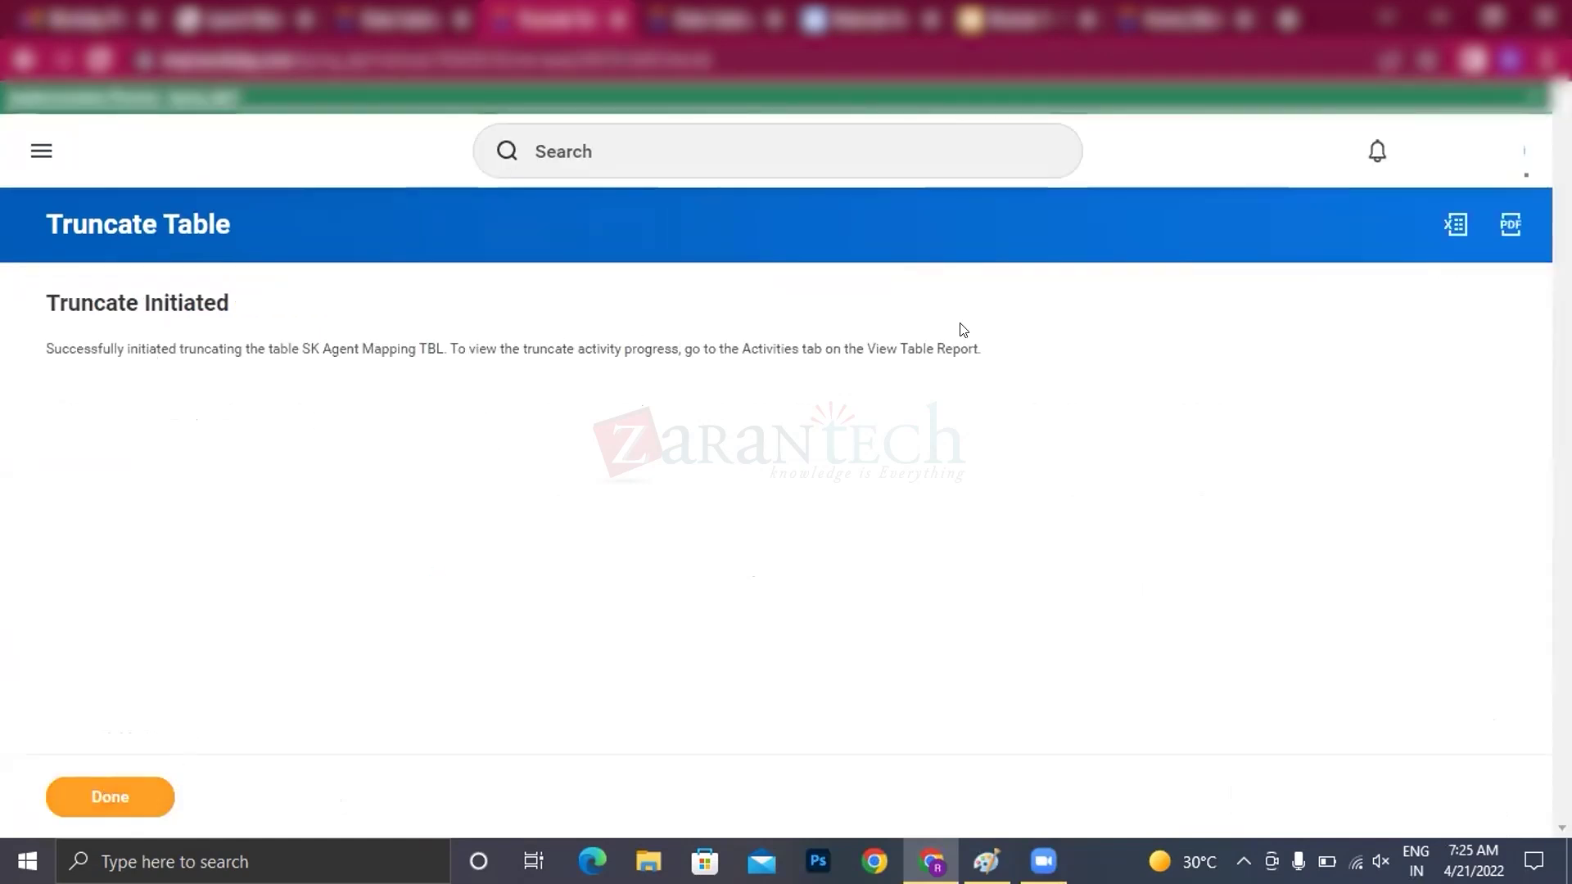
# - Close the truncation confirmation and check SK Agent Mapping TBL's activities, fields and sample data
pyautogui.click(84, 800)
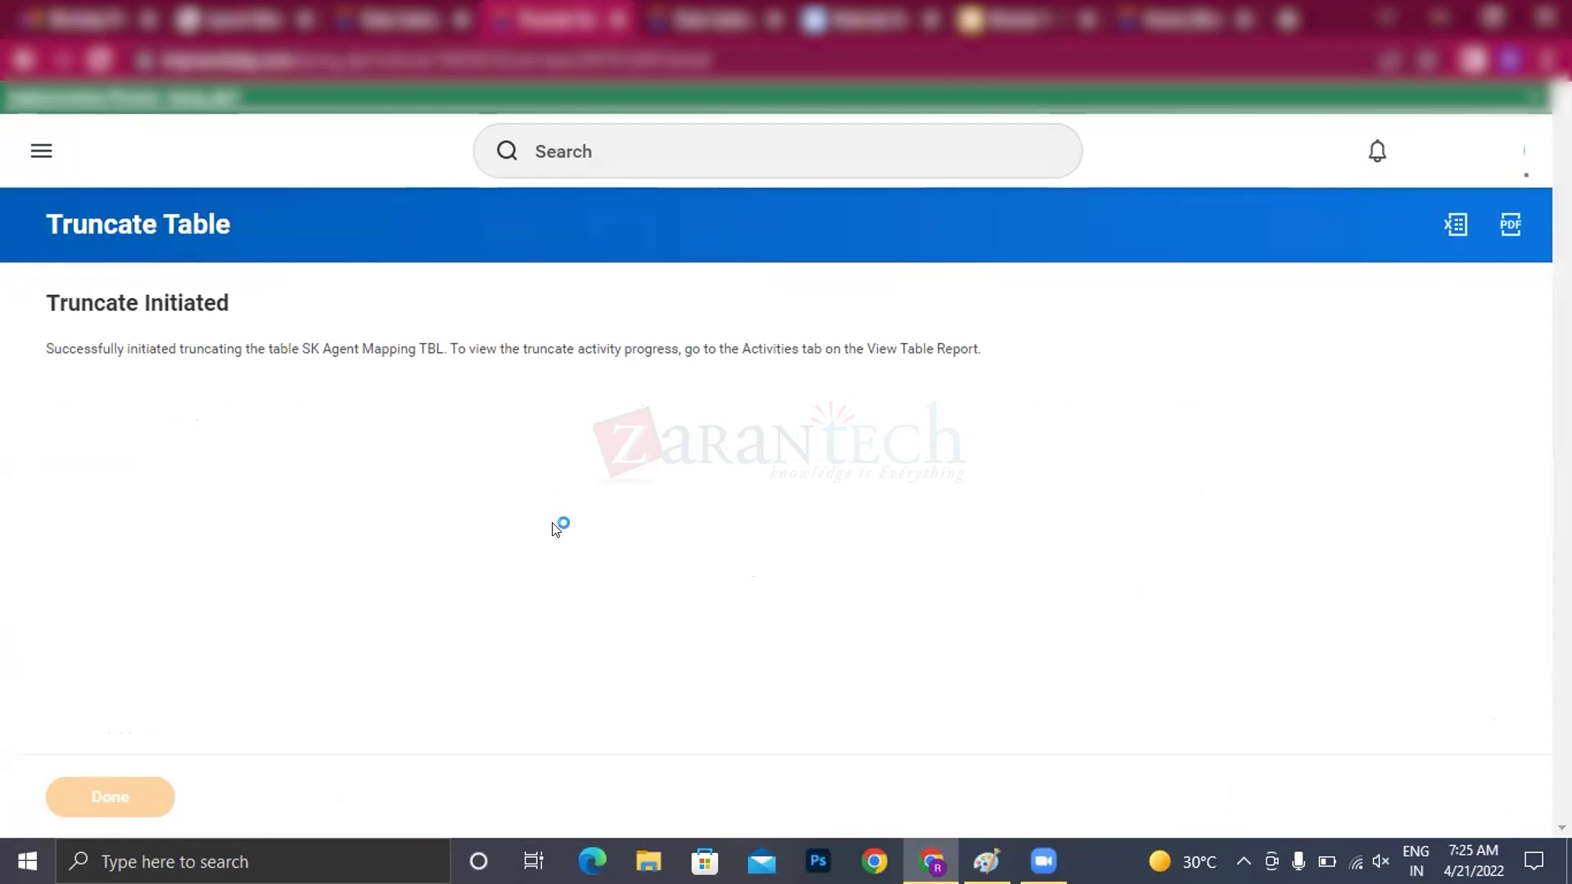
pyautogui.scroll(-6, 597, 526)
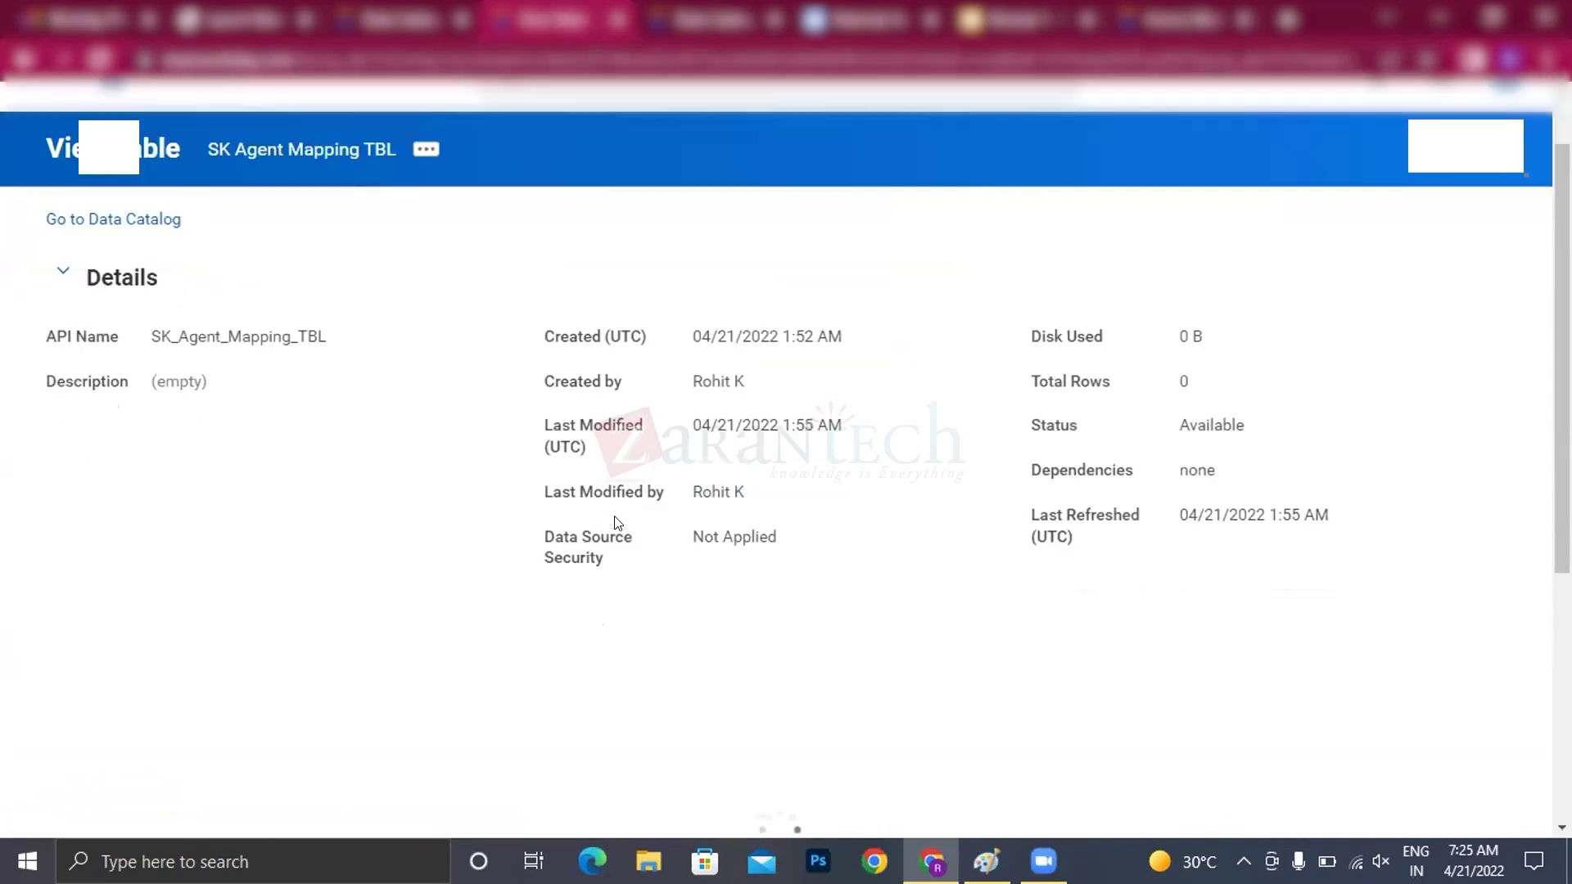
pyautogui.click(302, 244)
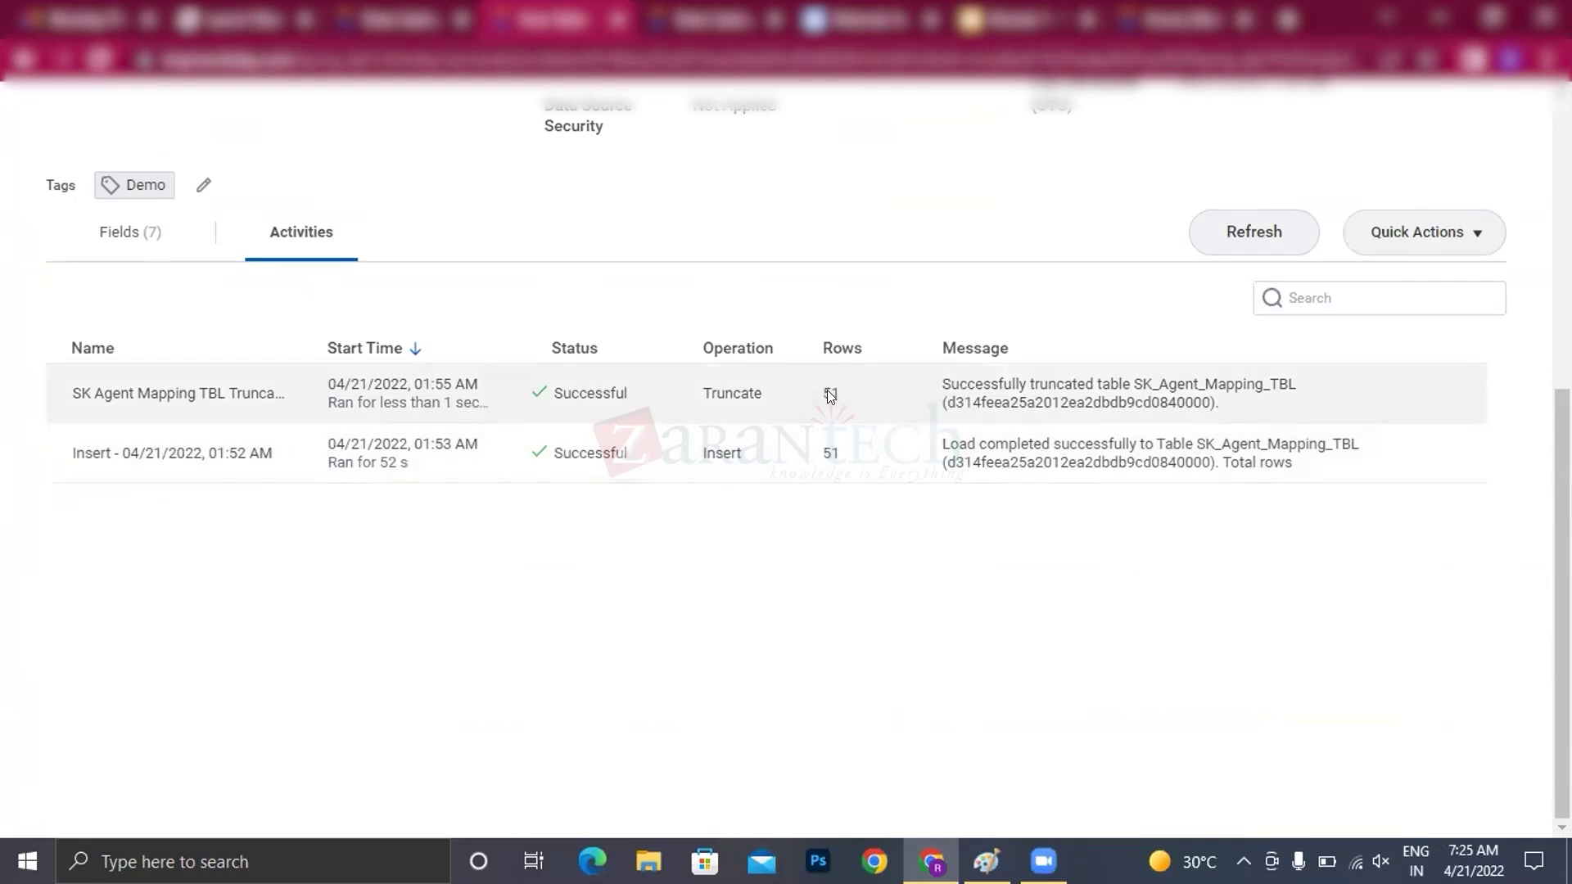
pyautogui.click(140, 257)
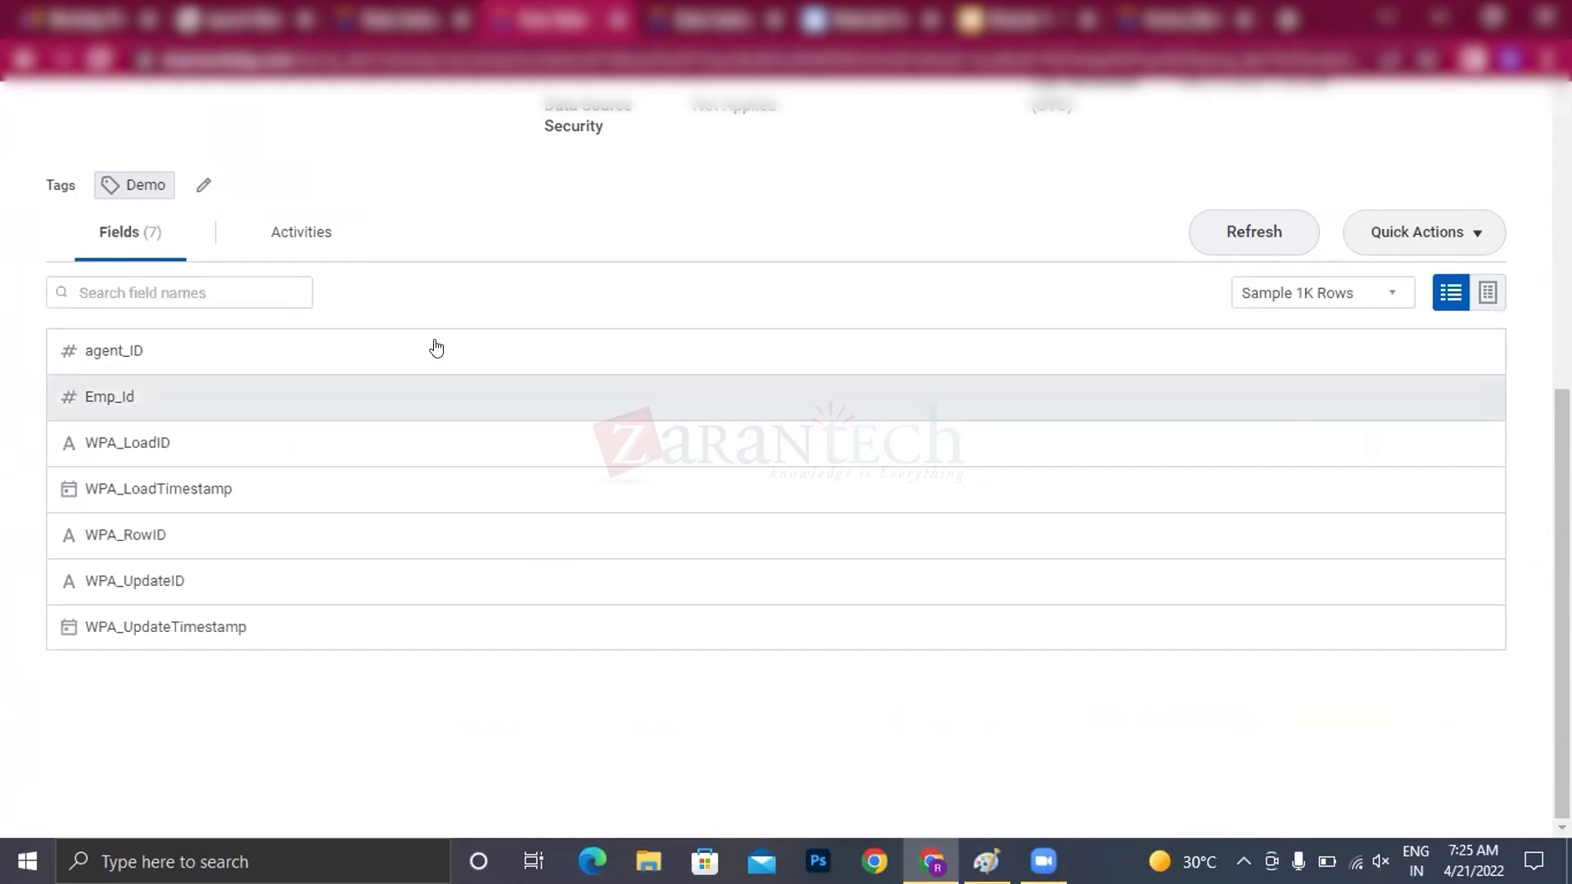
pyautogui.click(1487, 292)
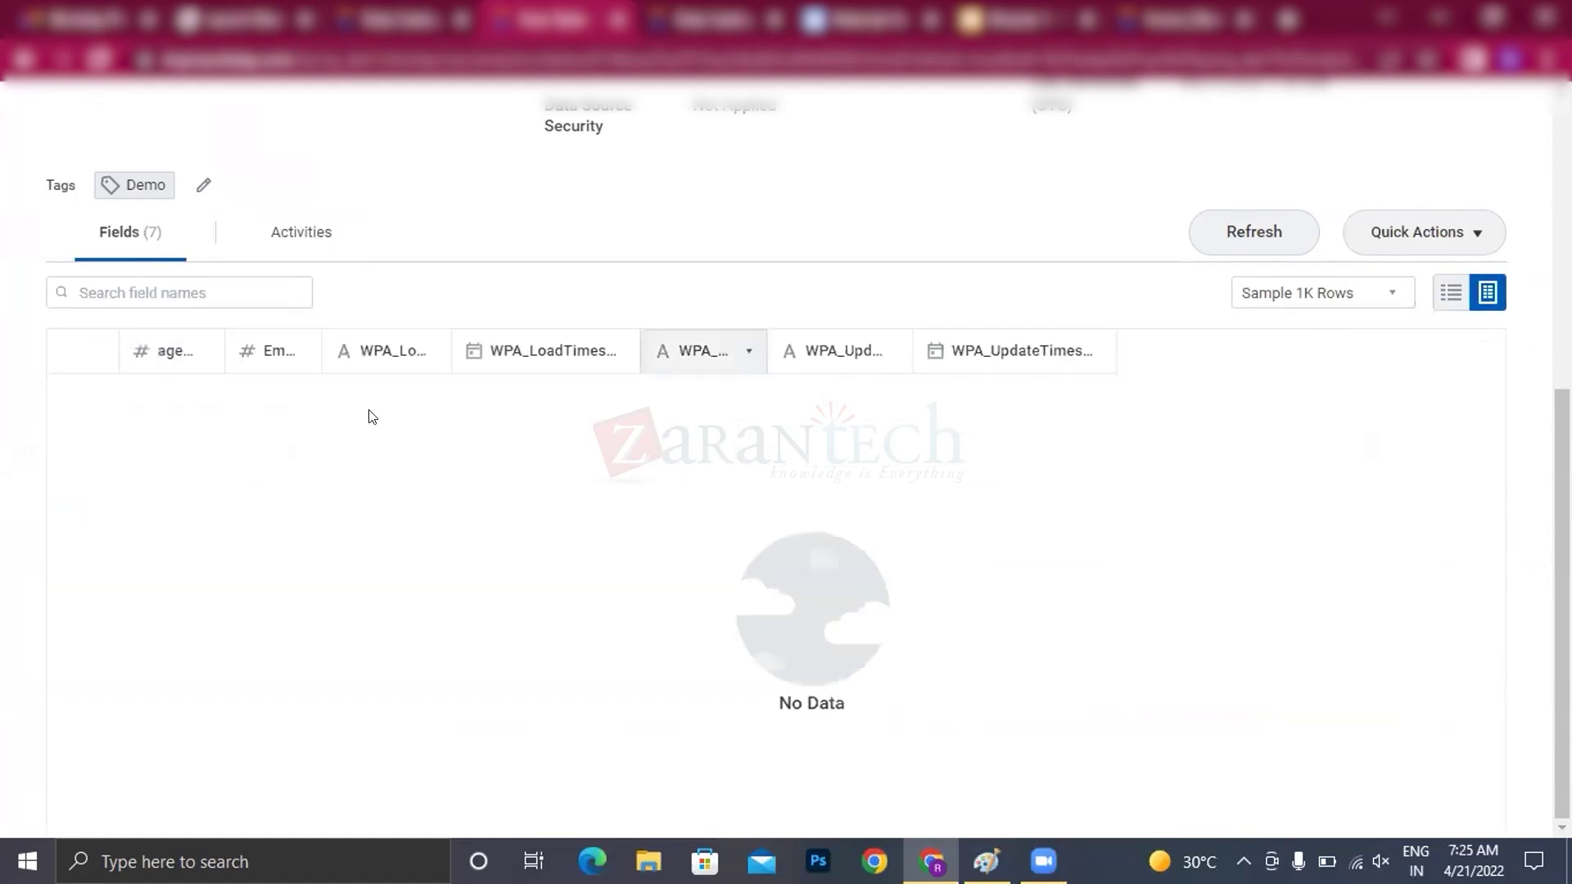
# - Edit SK Agent Mapping TBL so that the agent_ID field is used as External ID, and complete the edit
pyautogui.scroll(5, 792, 576)
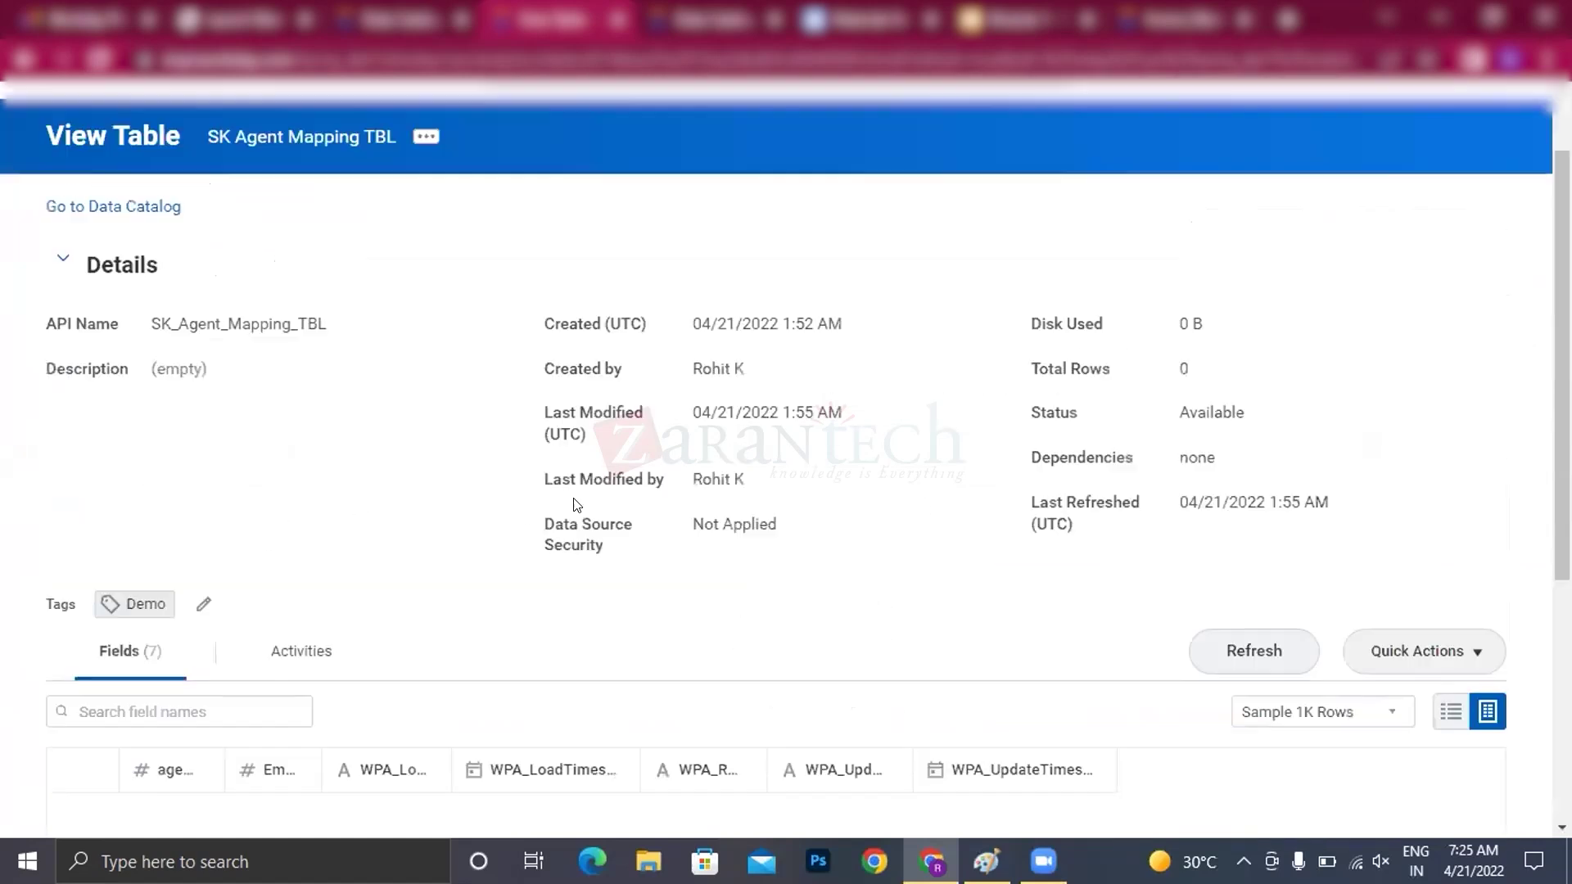
pyautogui.click(425, 178)
pyautogui.moveTo(491, 242)
pyautogui.click(706, 286)
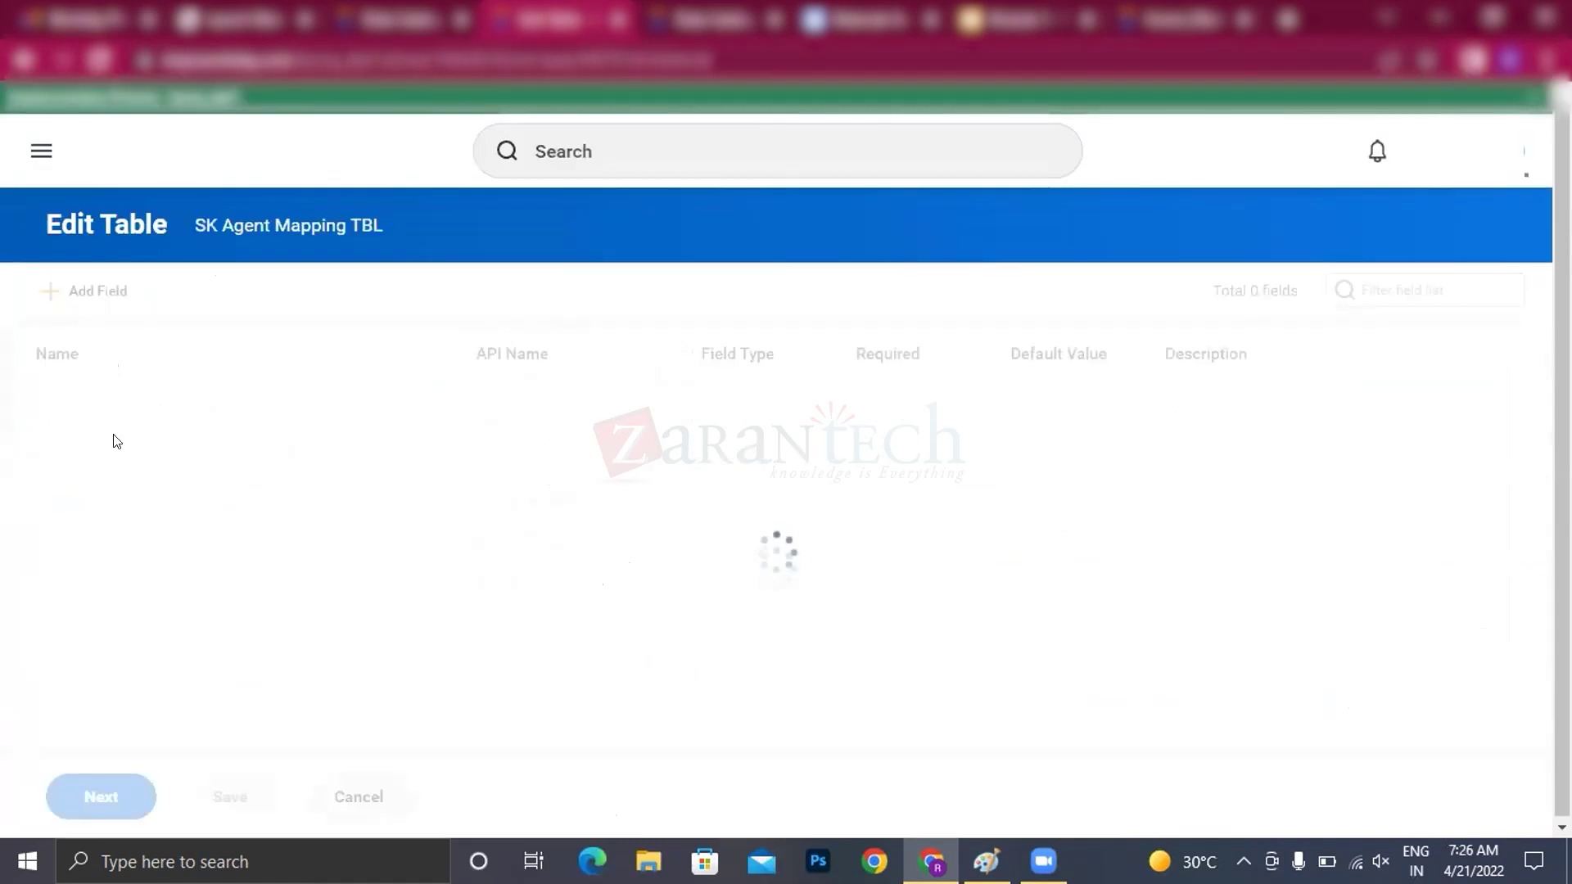
pyautogui.click(333, 418)
pyautogui.scroll(-5, 1309, 491)
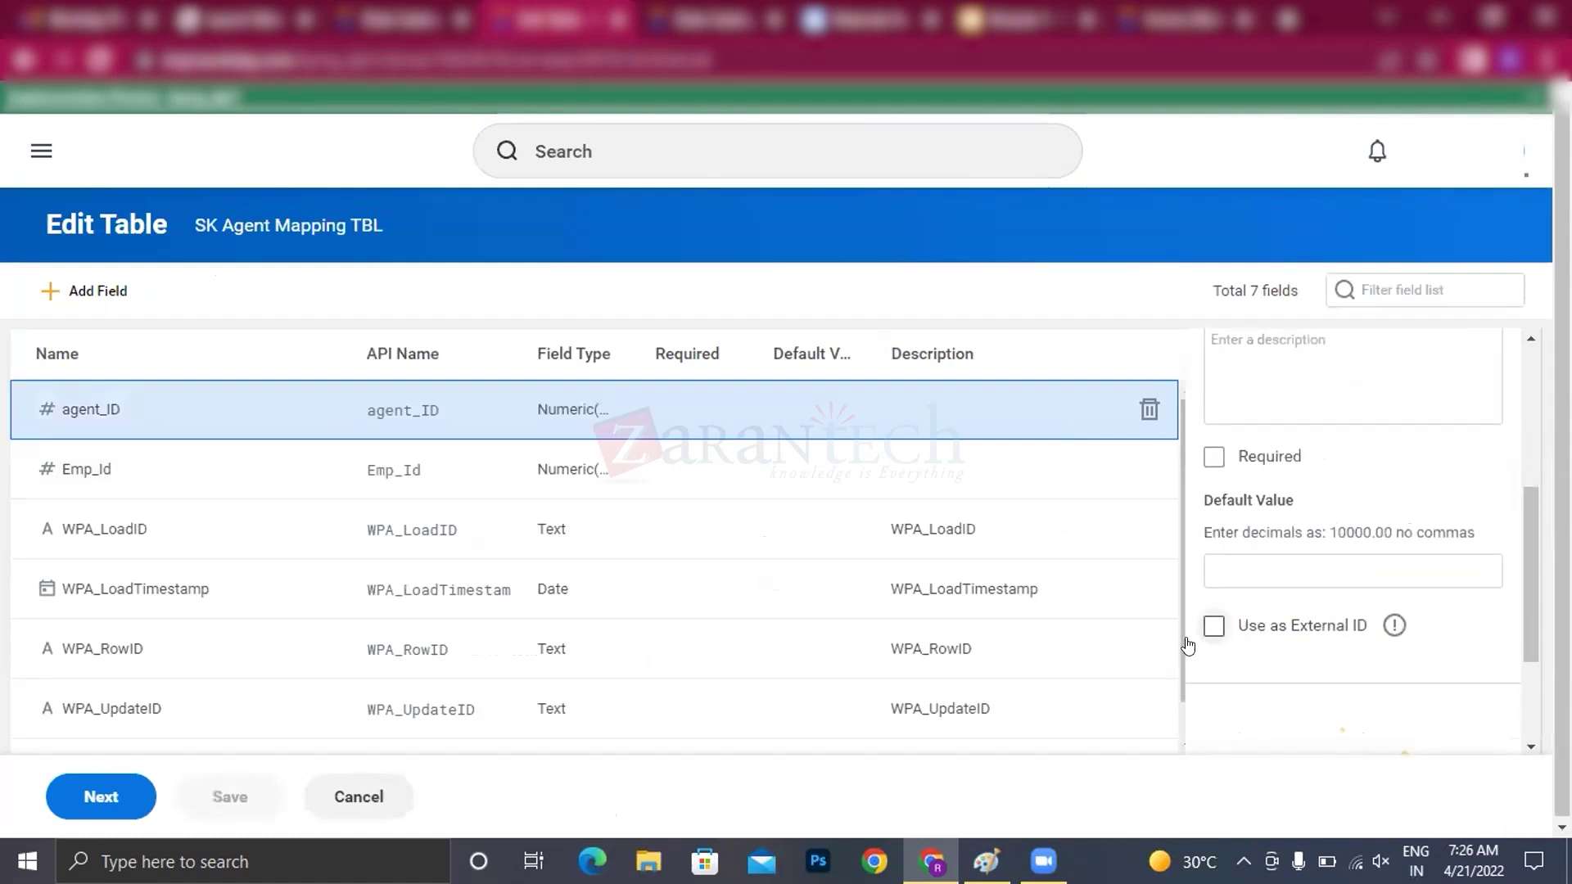
pyautogui.click(1212, 628)
pyautogui.click(86, 798)
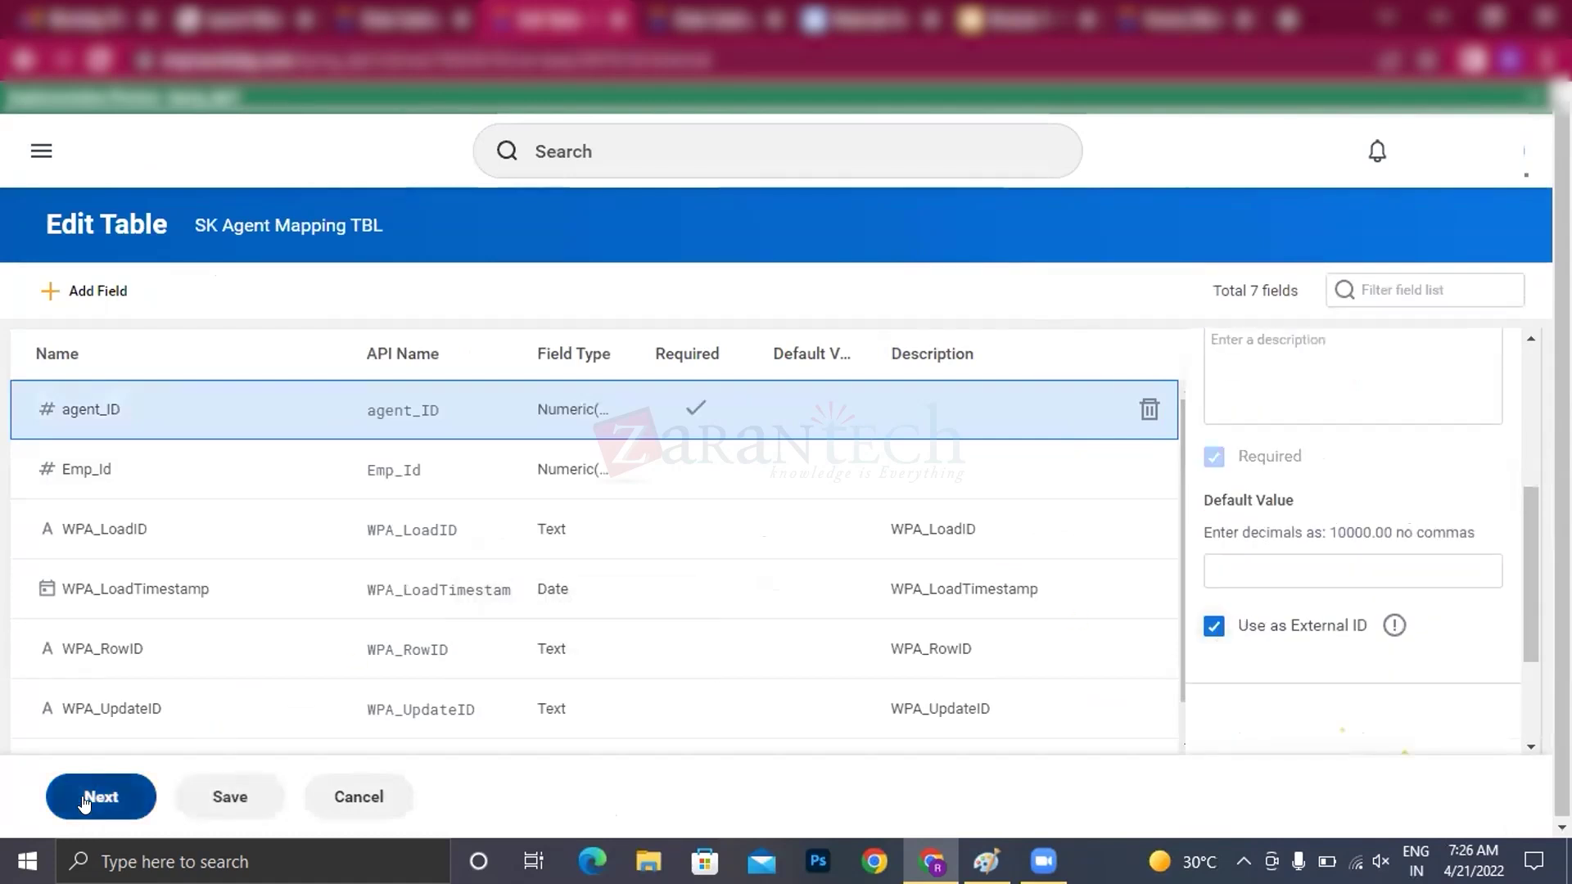
pyautogui.click(101, 798)
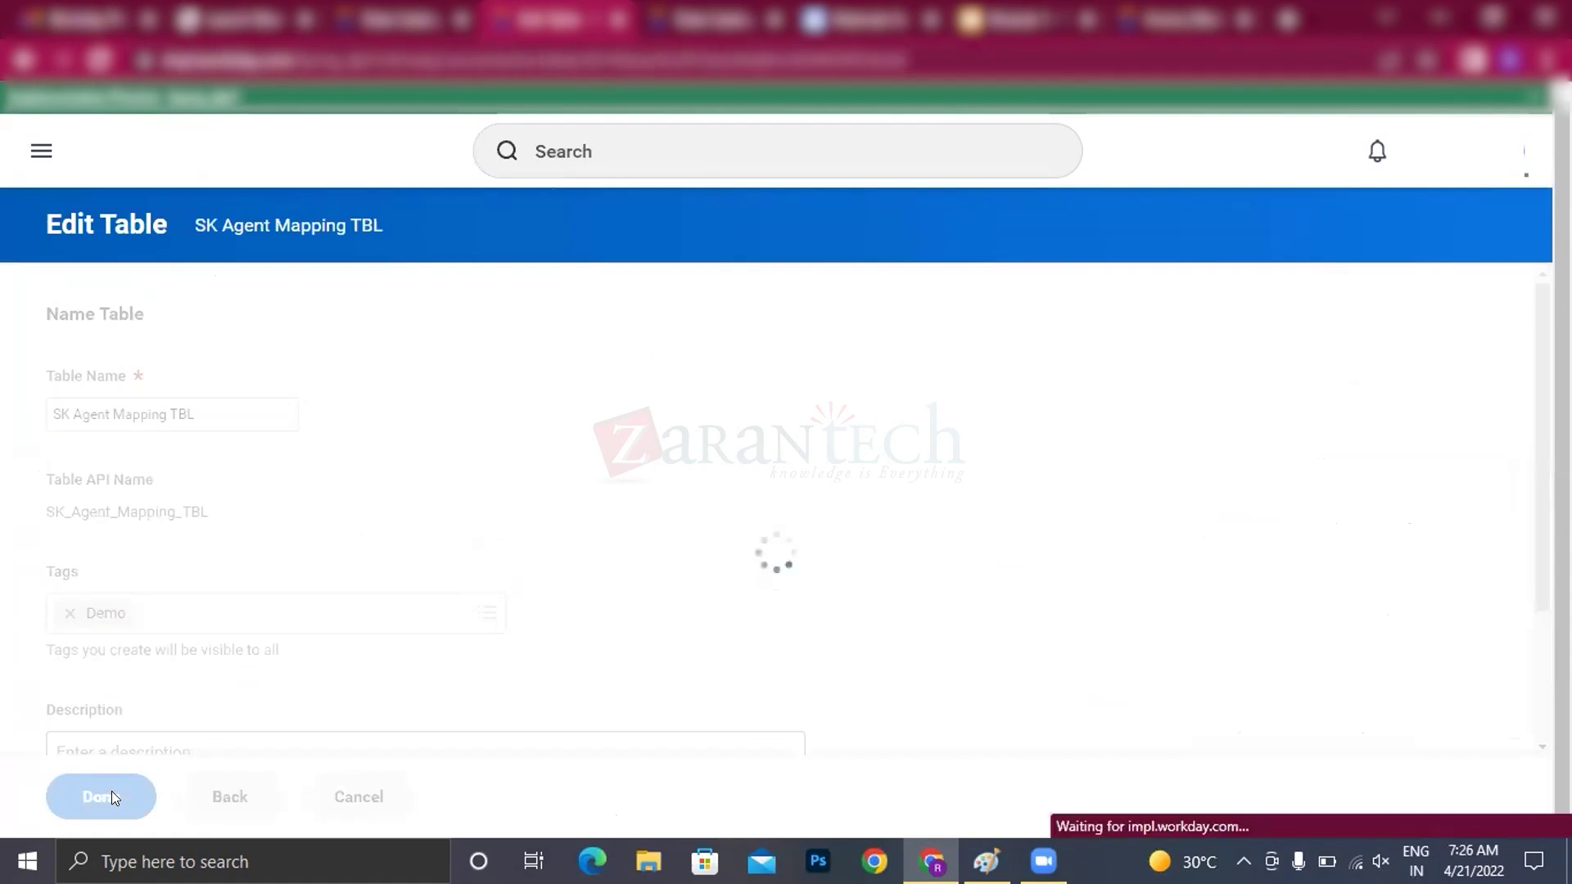
# - Examine the edited table's details, field list, available quick actions and activity history
pyautogui.scroll(-3, 595, 473)
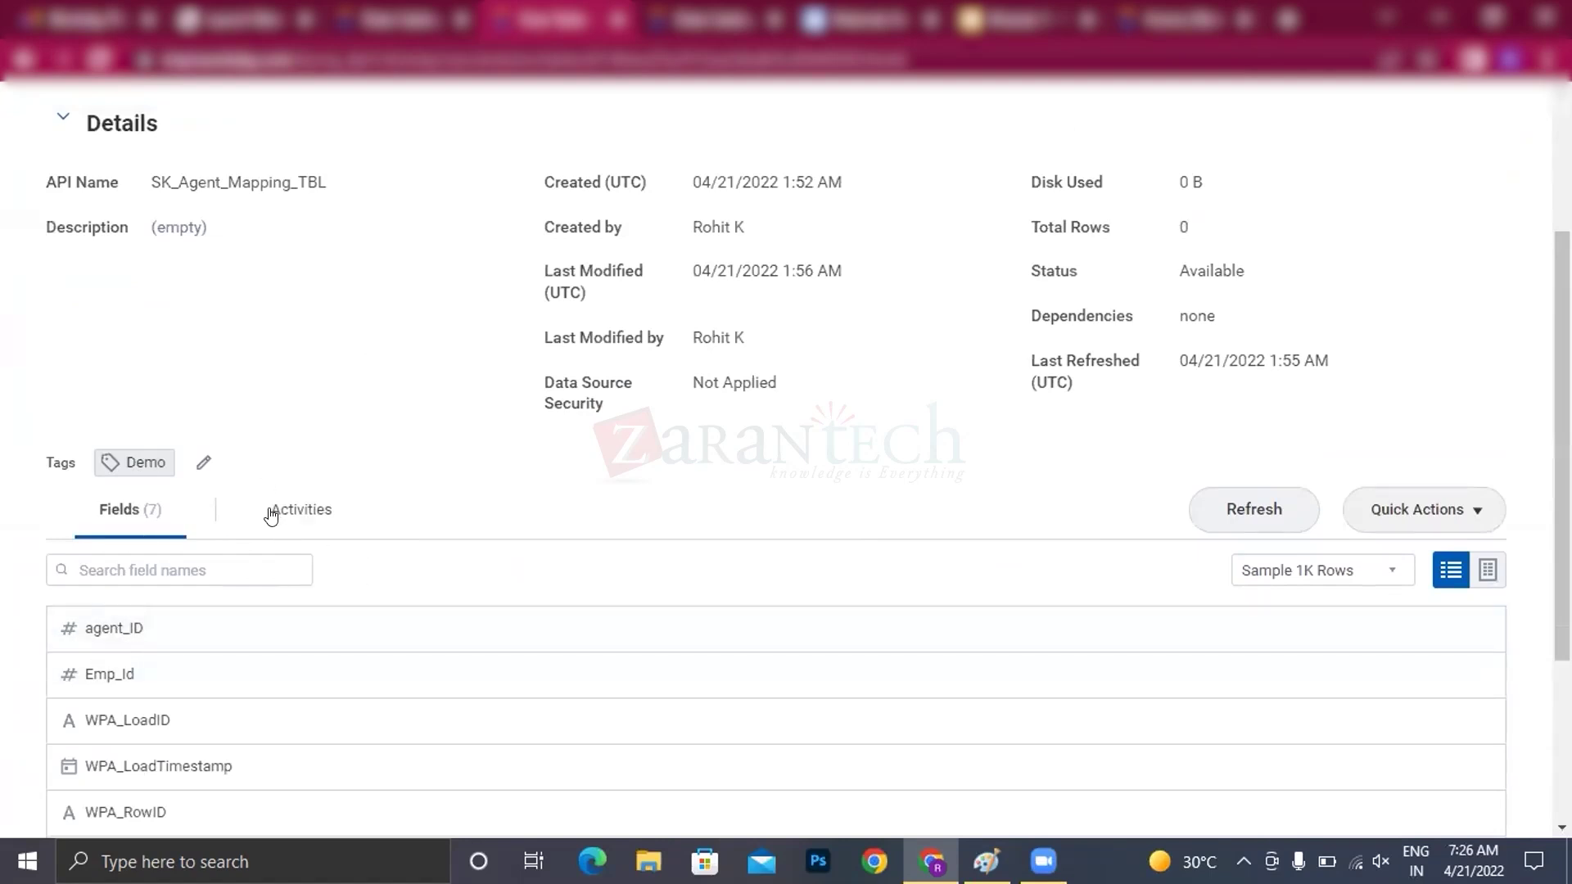
pyautogui.scroll(-3, 355, 473)
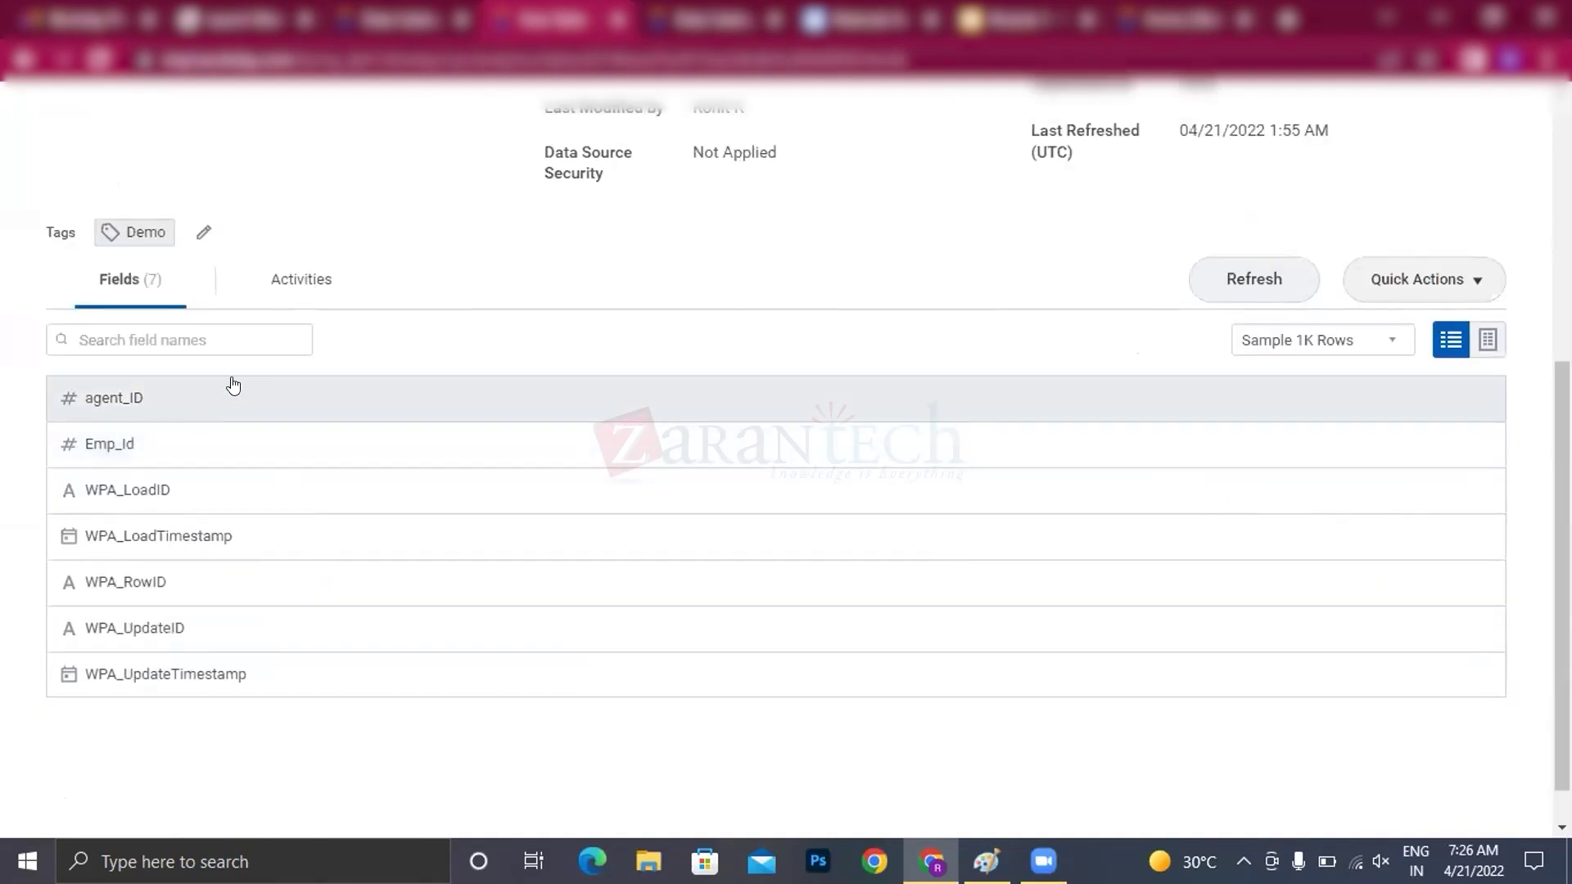
pyautogui.click(1474, 280)
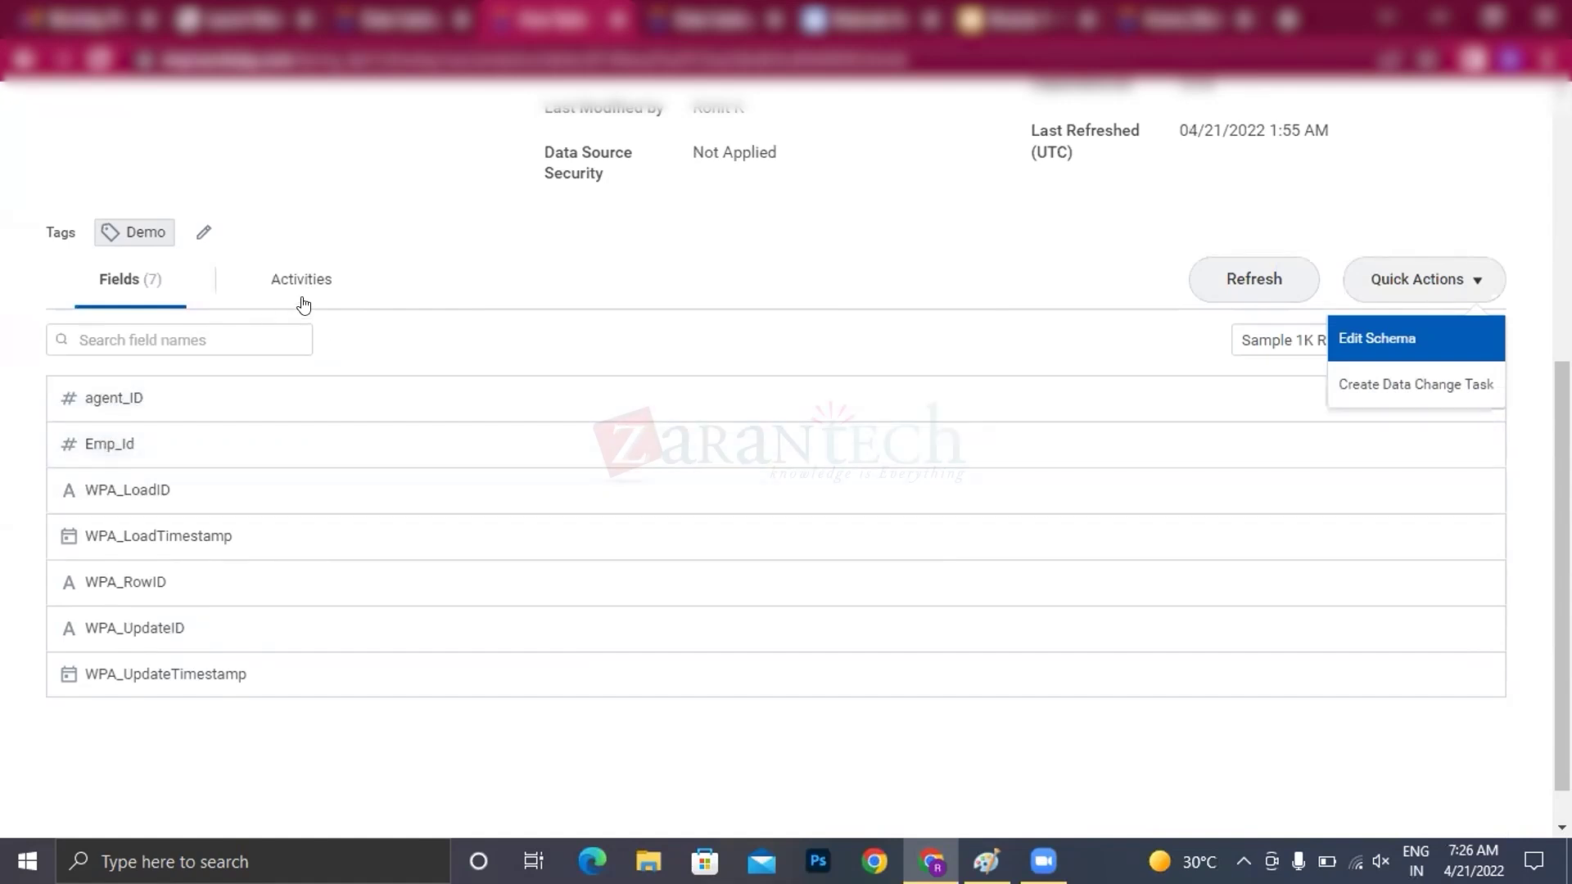
pyautogui.click(302, 301)
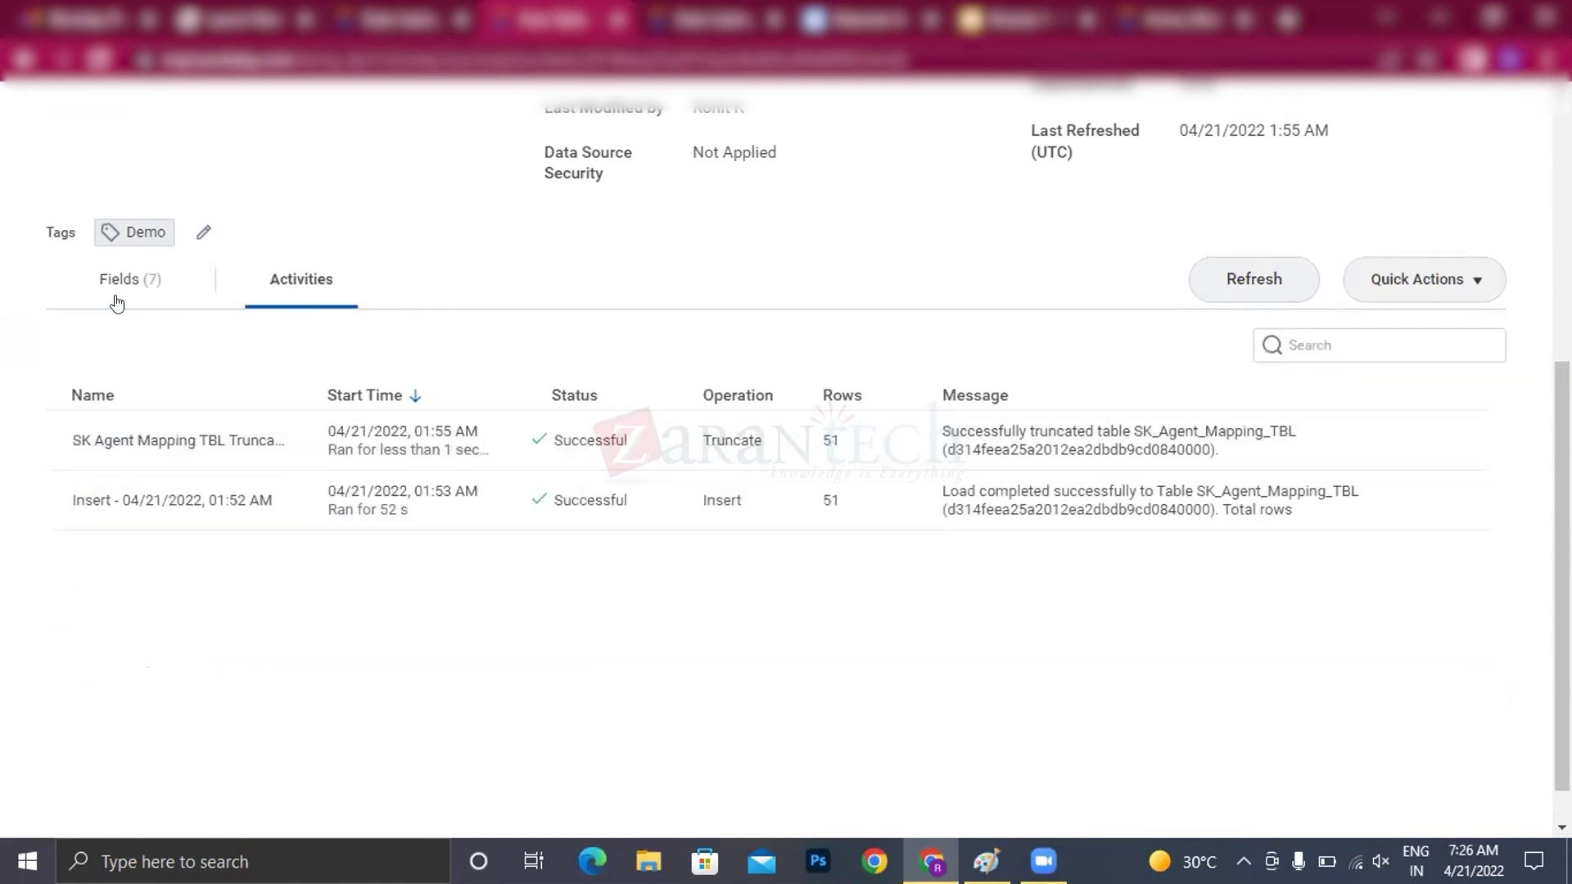
pyautogui.click(135, 307)
pyautogui.click(299, 289)
pyautogui.scroll(5, 540, 365)
pyautogui.scroll(-3, 709, 363)
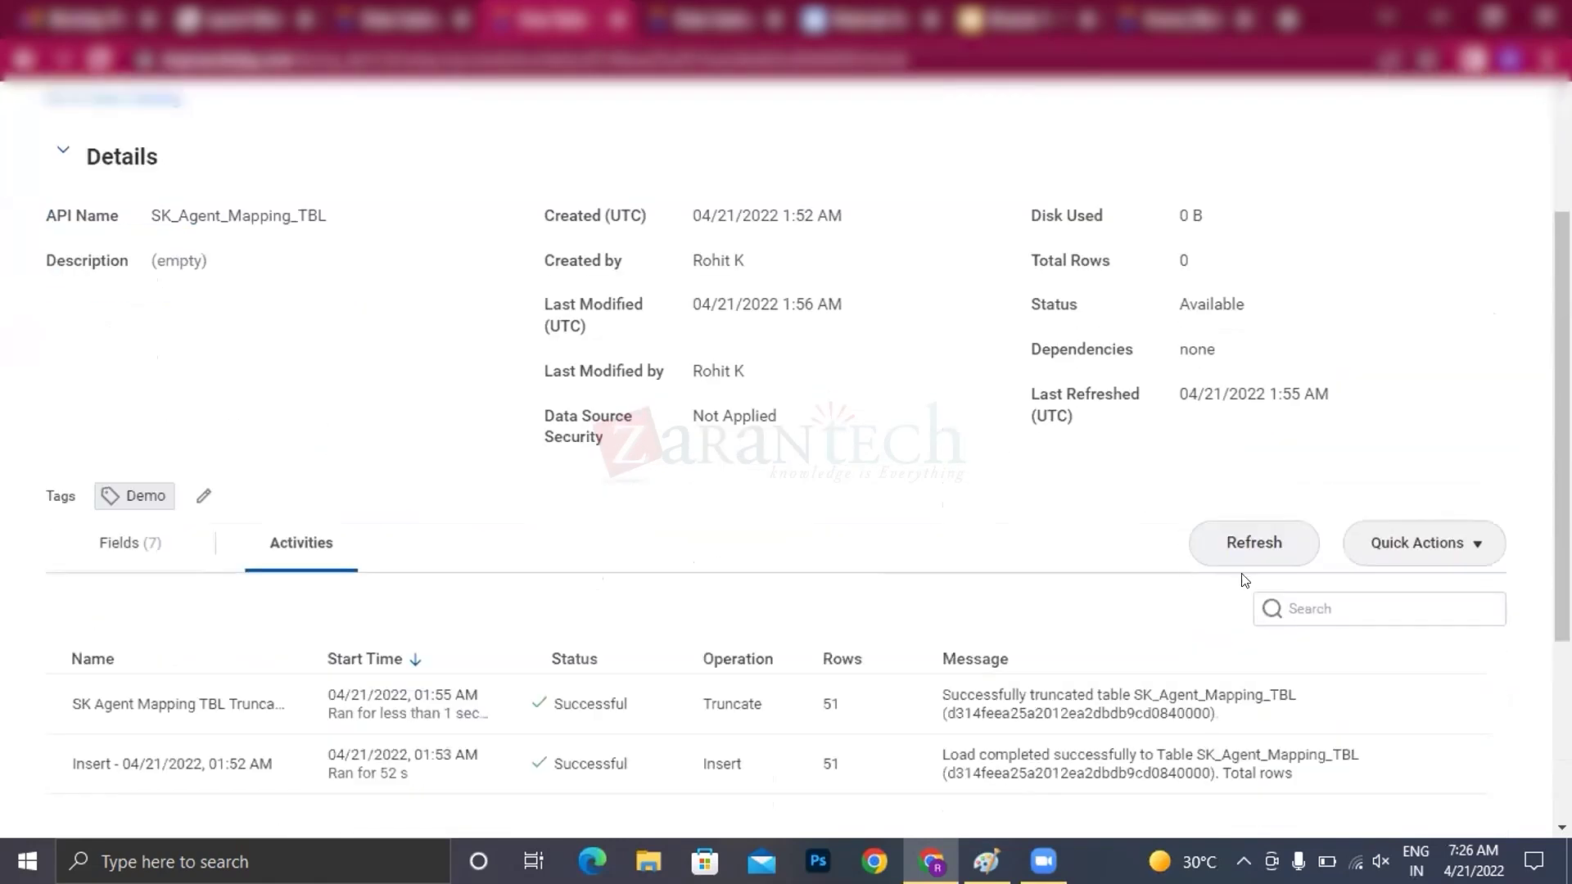
# - Create a data change task for SK Agent Mapping TBL with Agent_Mapping.csv as the uploaded source file
pyautogui.click(1455, 509)
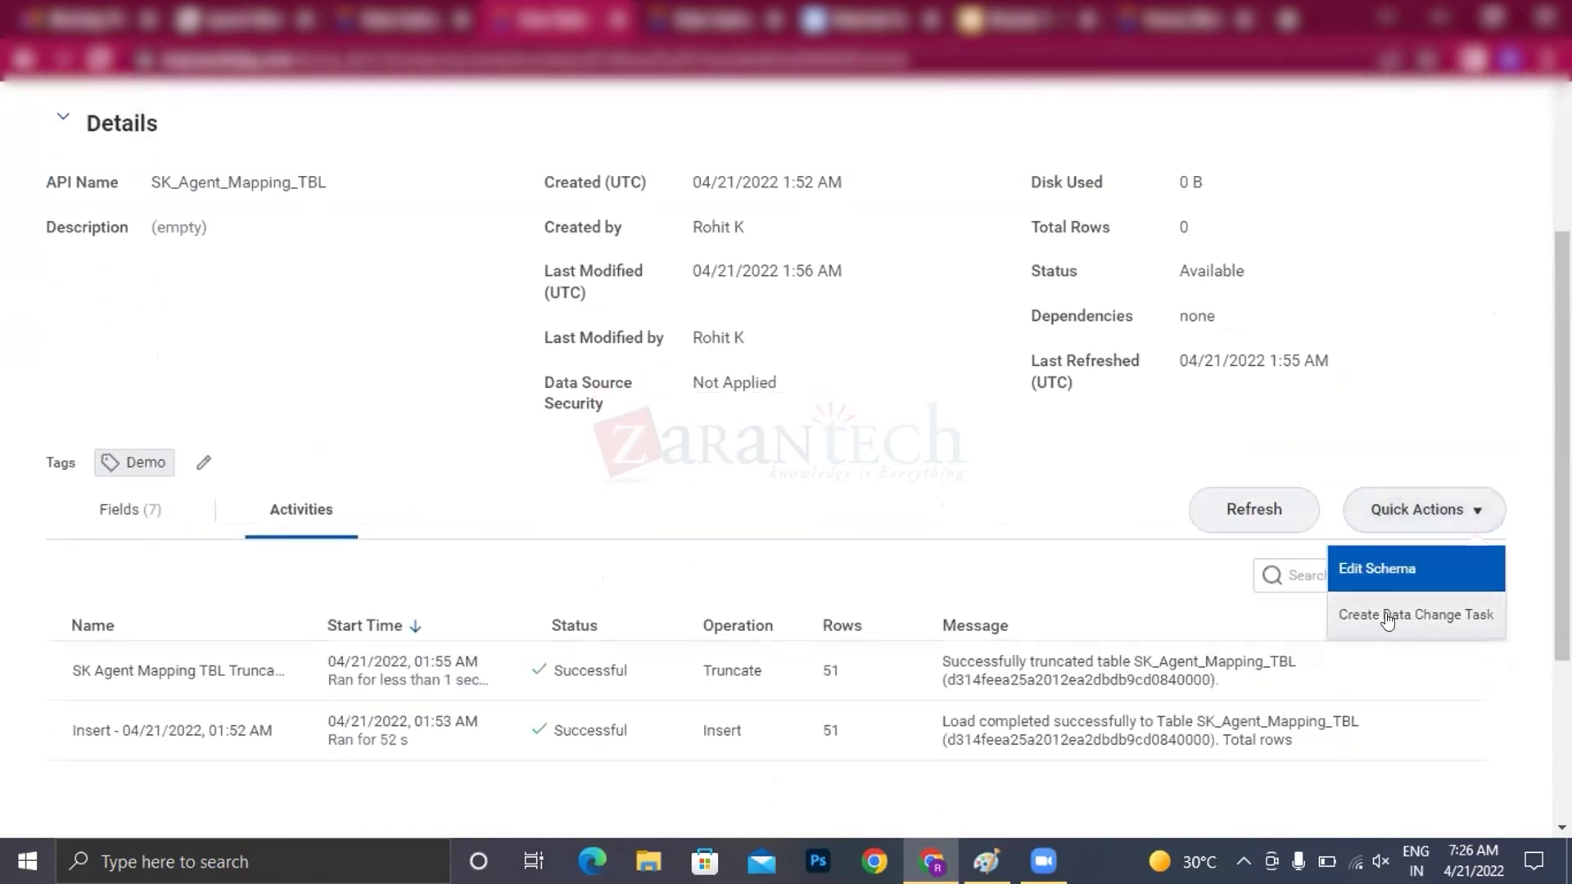
pyautogui.click(1456, 615)
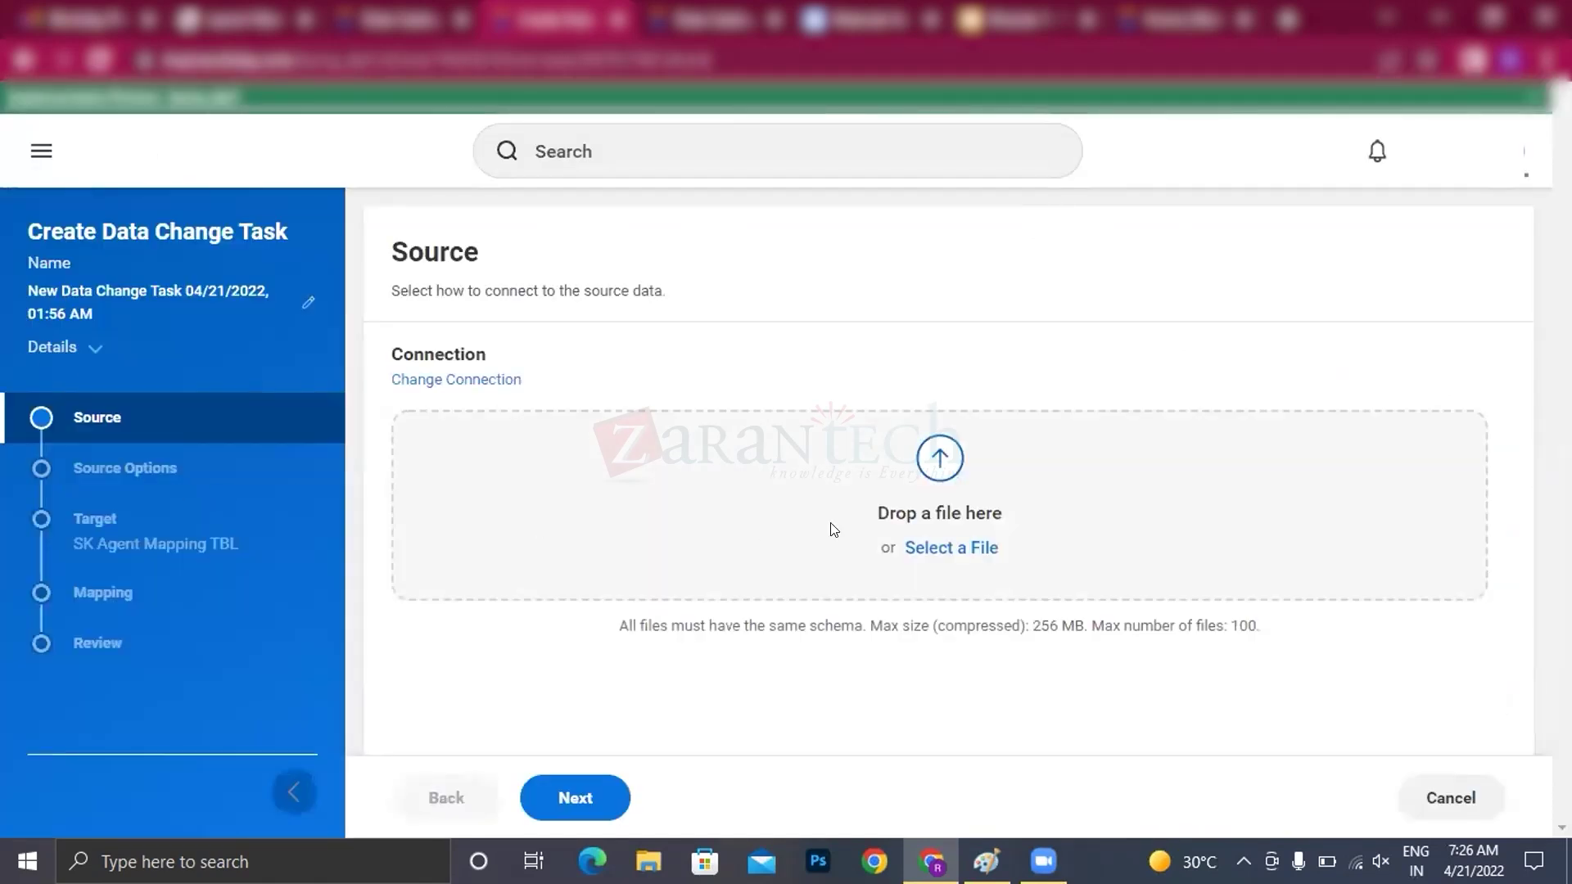
pyautogui.click(938, 548)
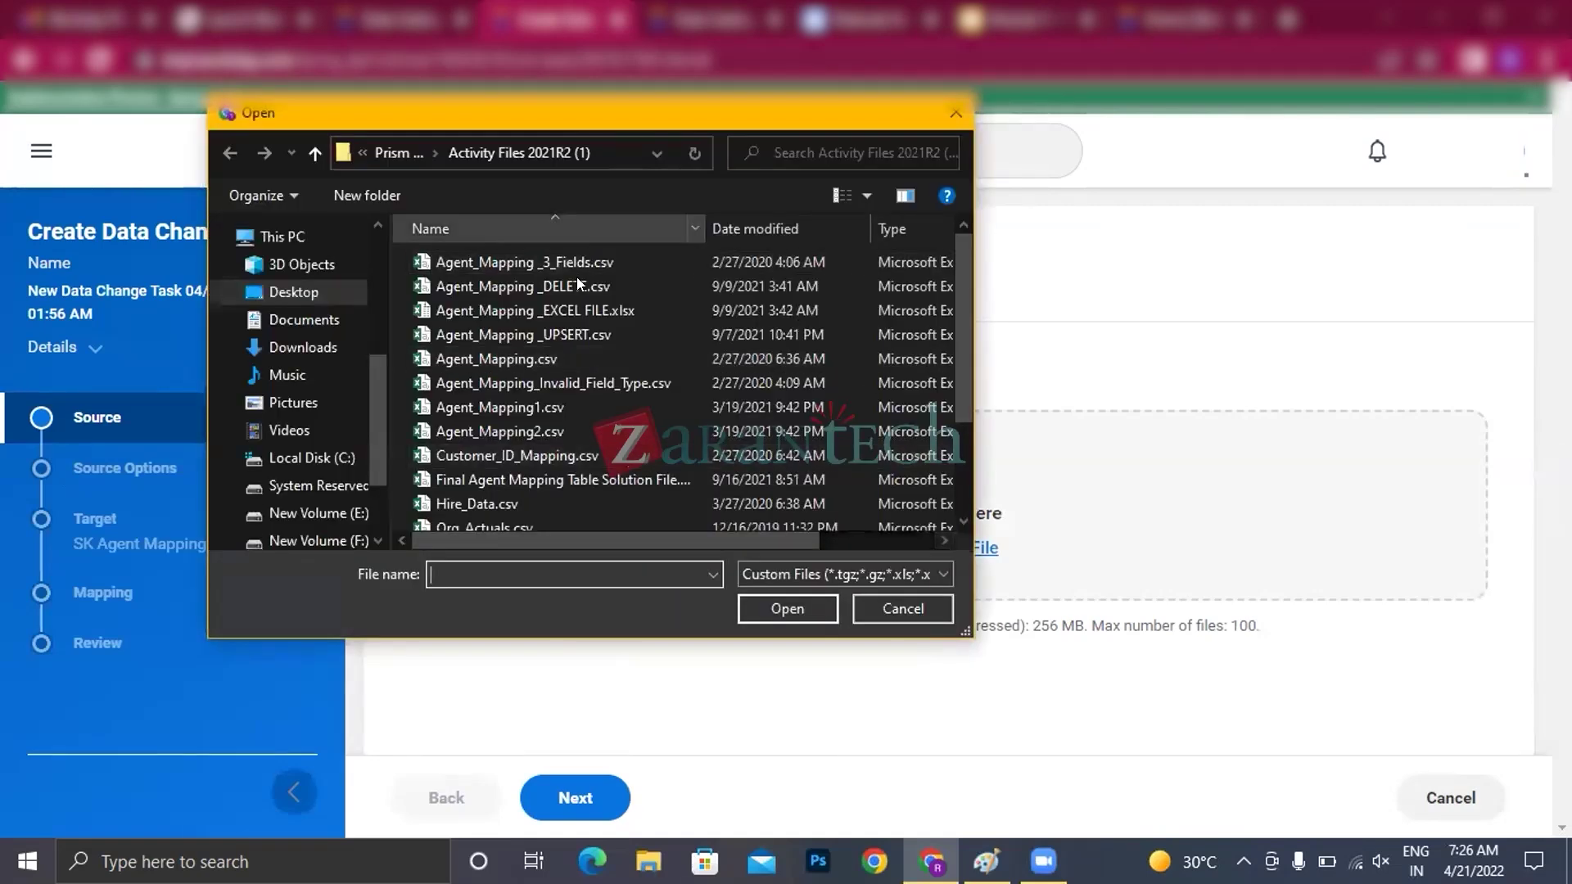
pyautogui.click(507, 359)
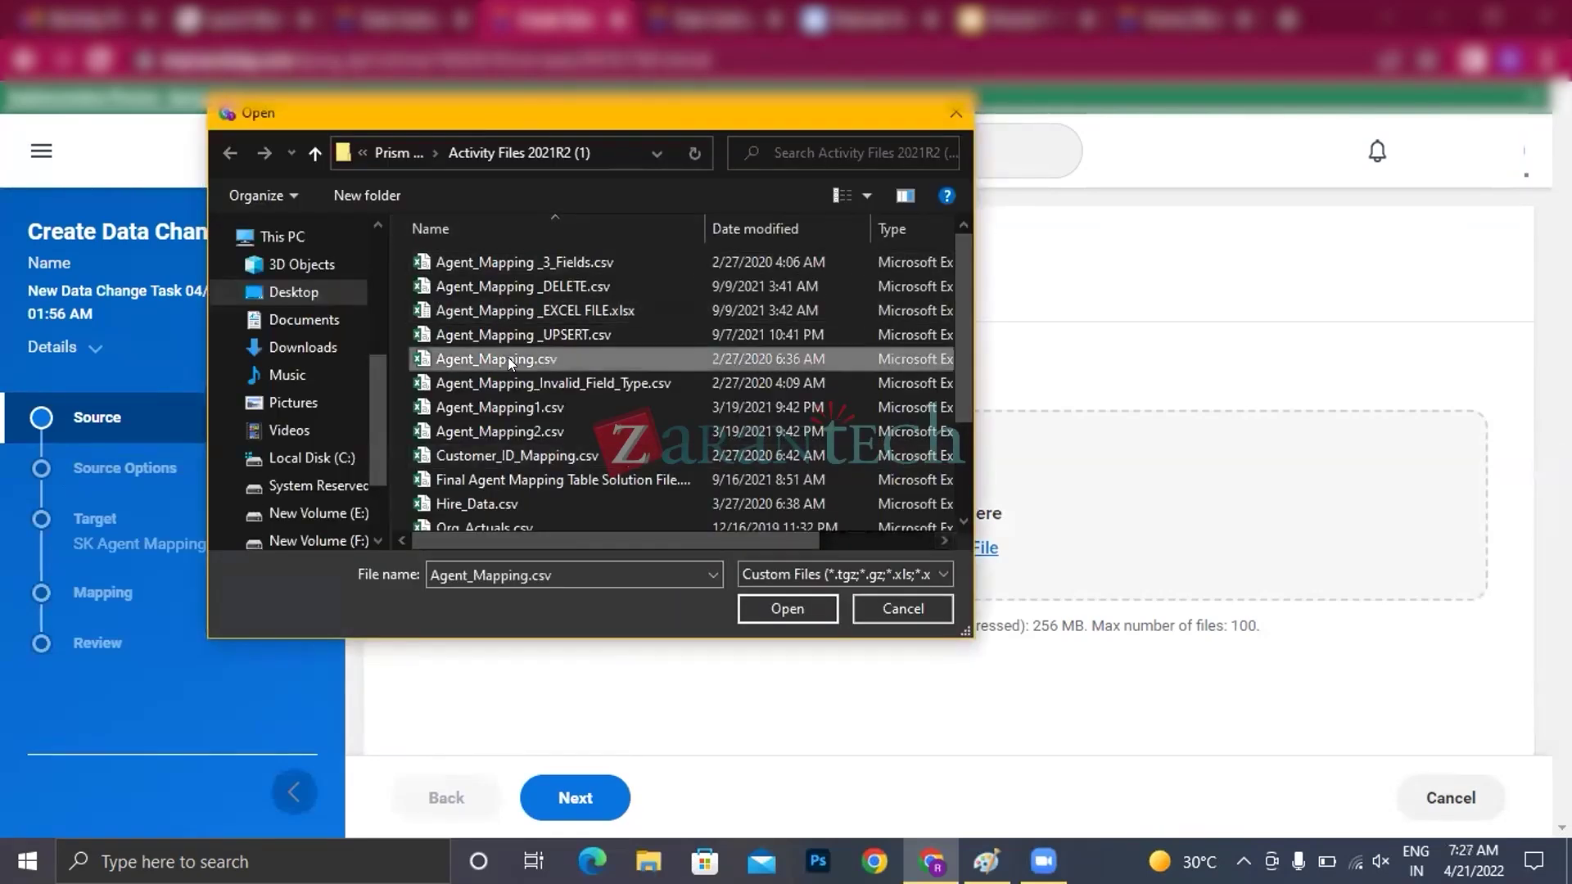
pyautogui.click(782, 605)
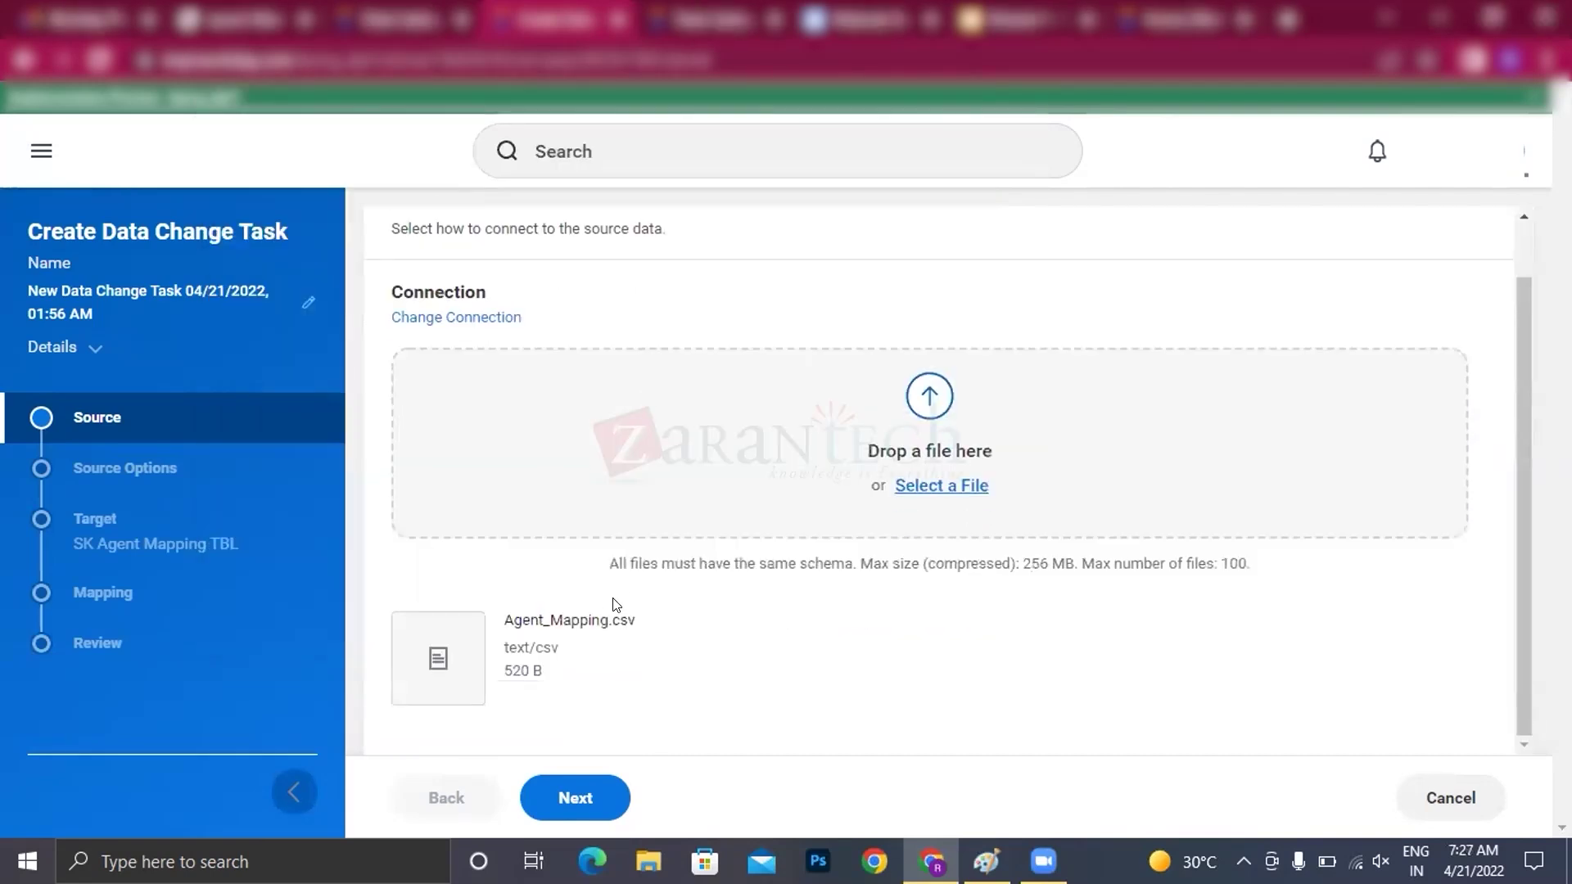
pyautogui.scroll(-1, 603, 737)
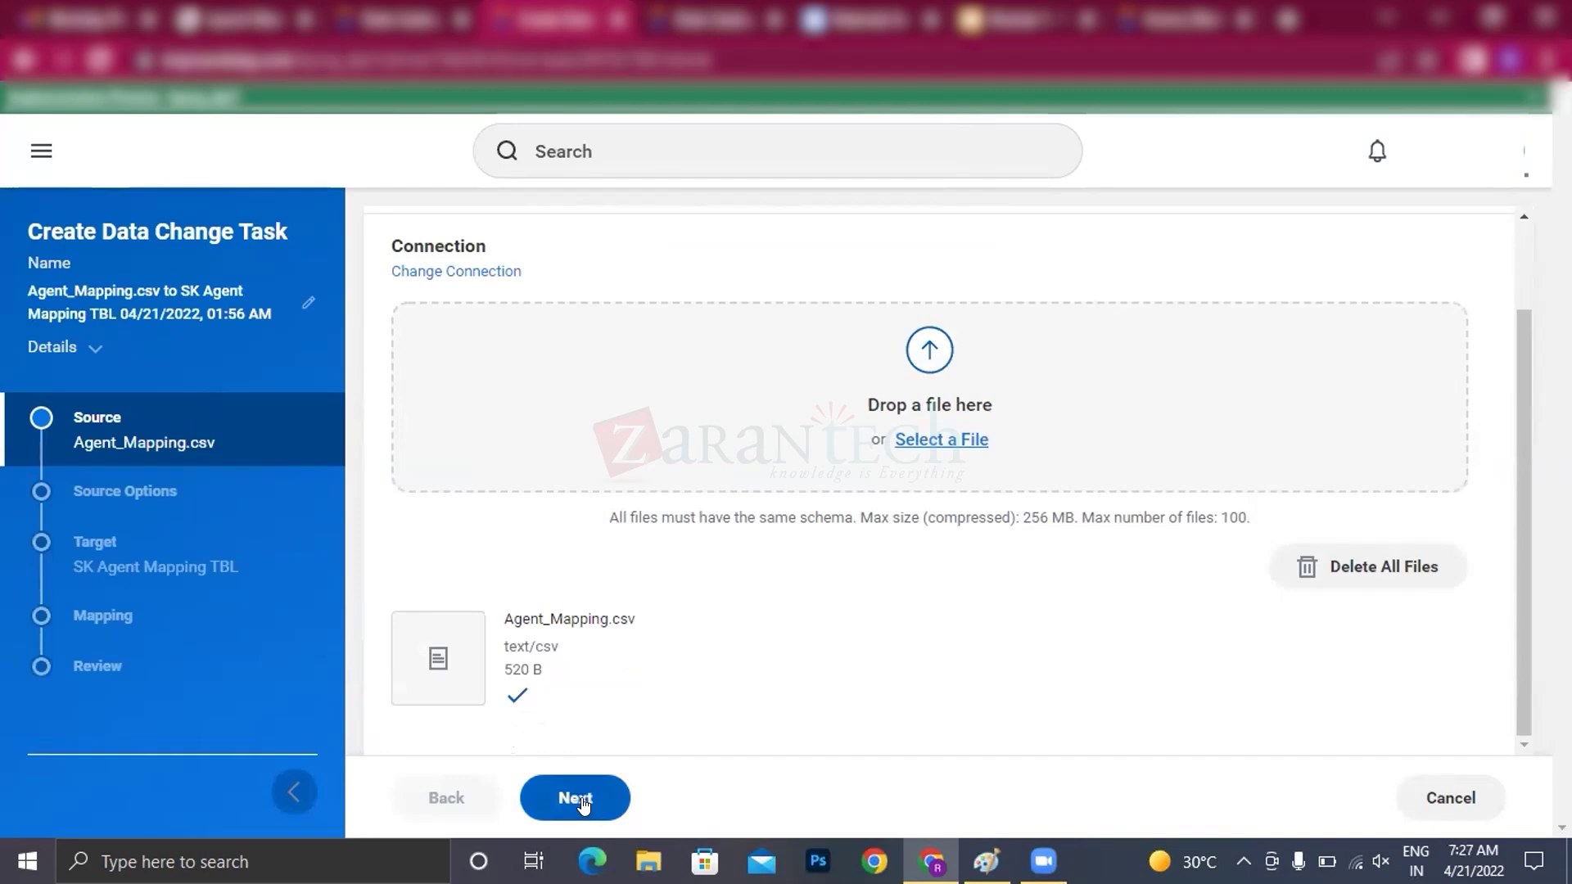
pyautogui.click(586, 800)
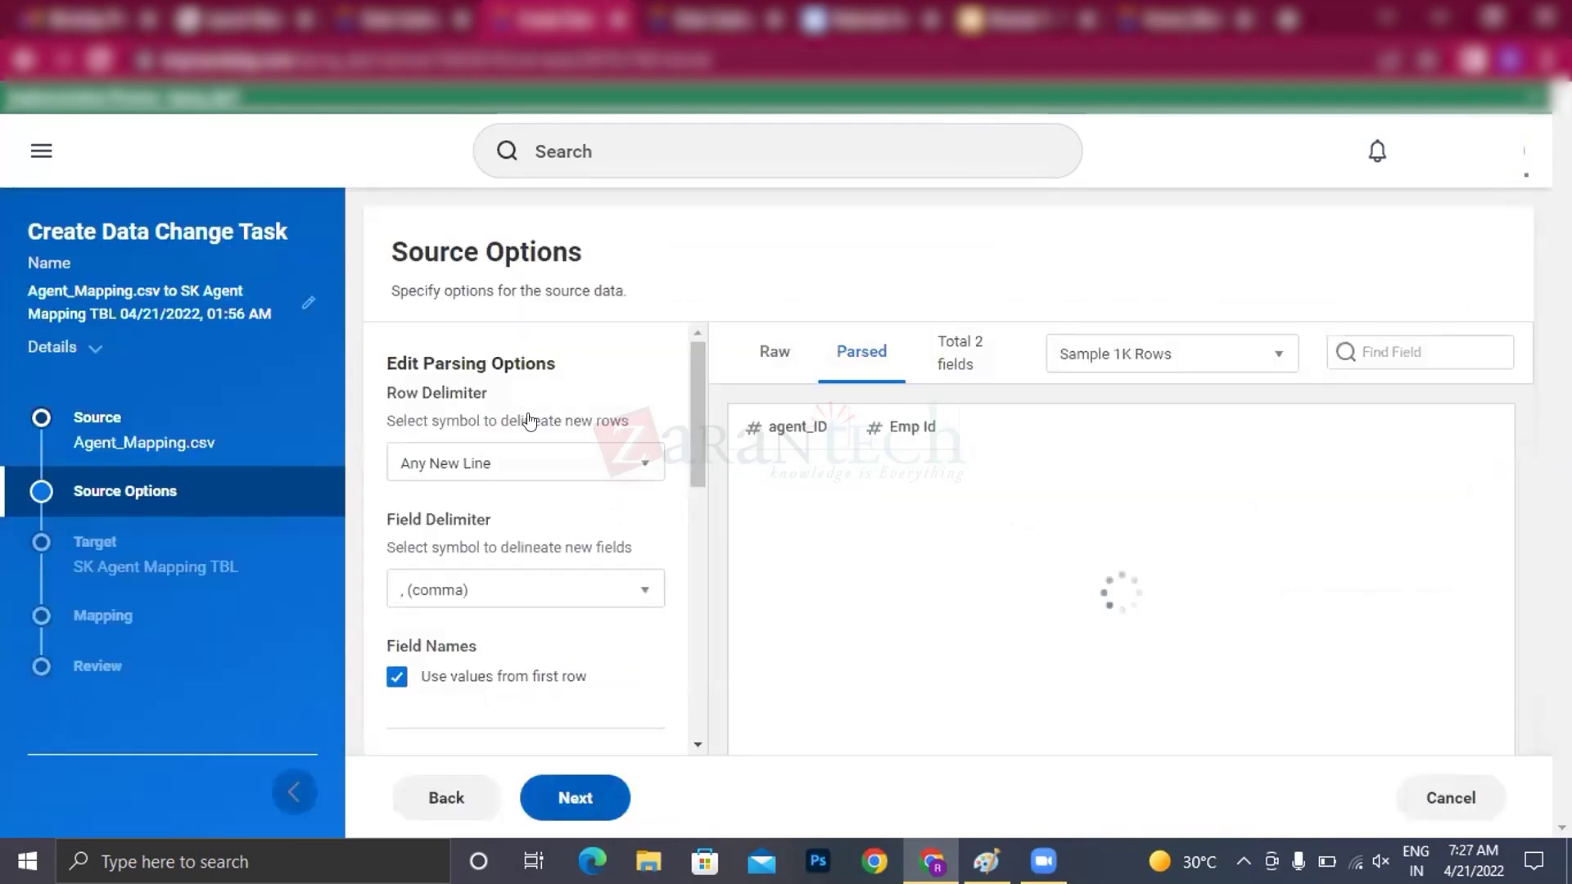
# - Review the source's parsing options and parsed rows, accept them, and keep Insert as the target operation
pyautogui.scroll(-3, 529, 421)
pyautogui.scroll(-4, 846, 579)
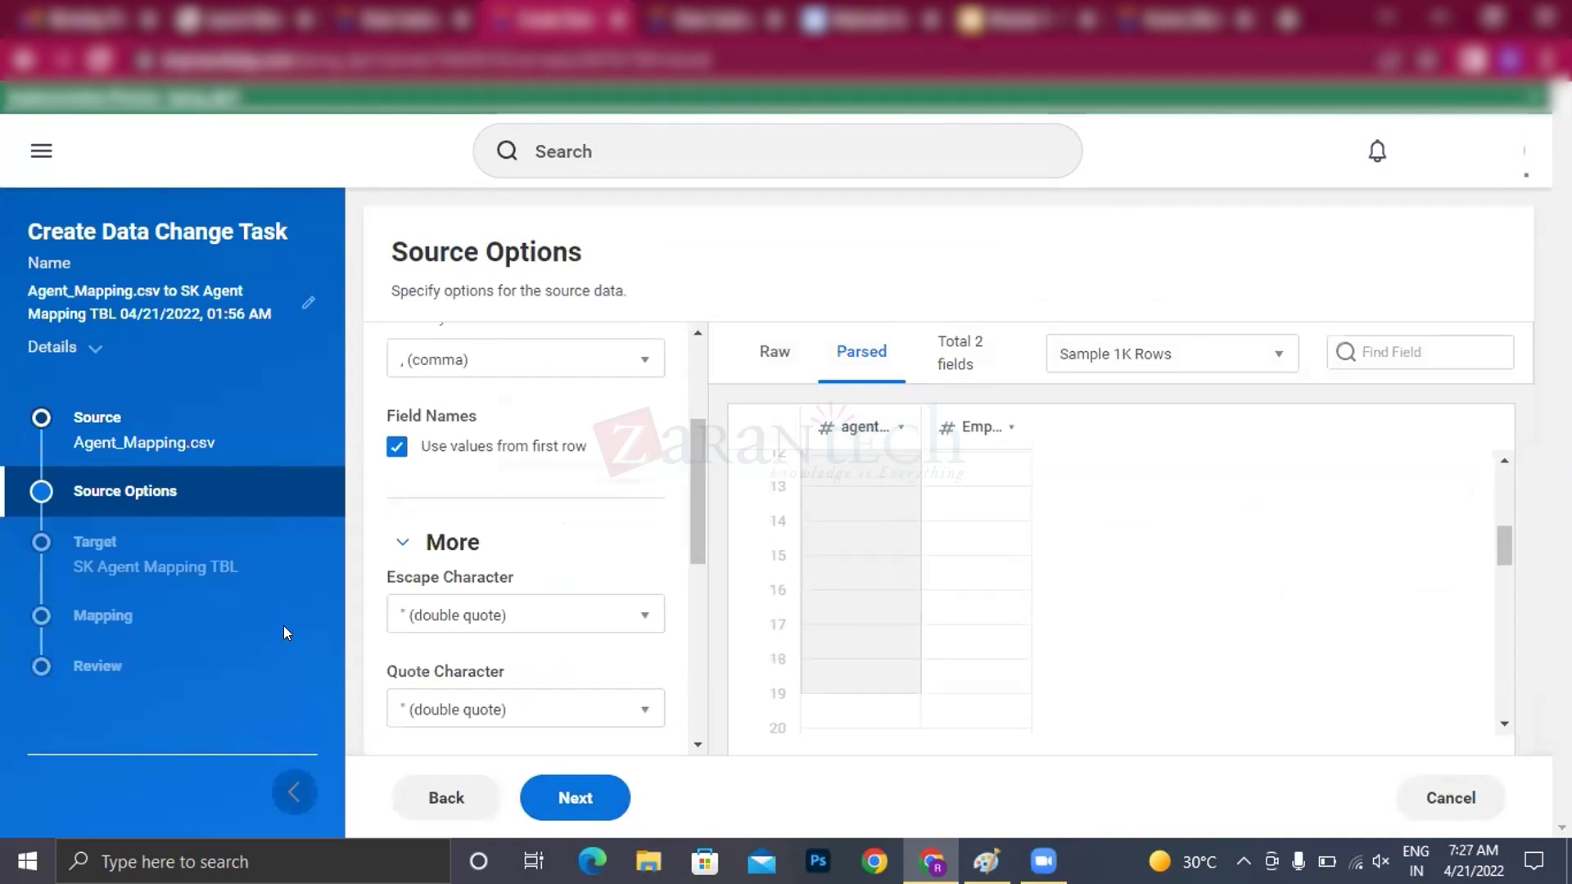
pyautogui.scroll(-5, 947, 595)
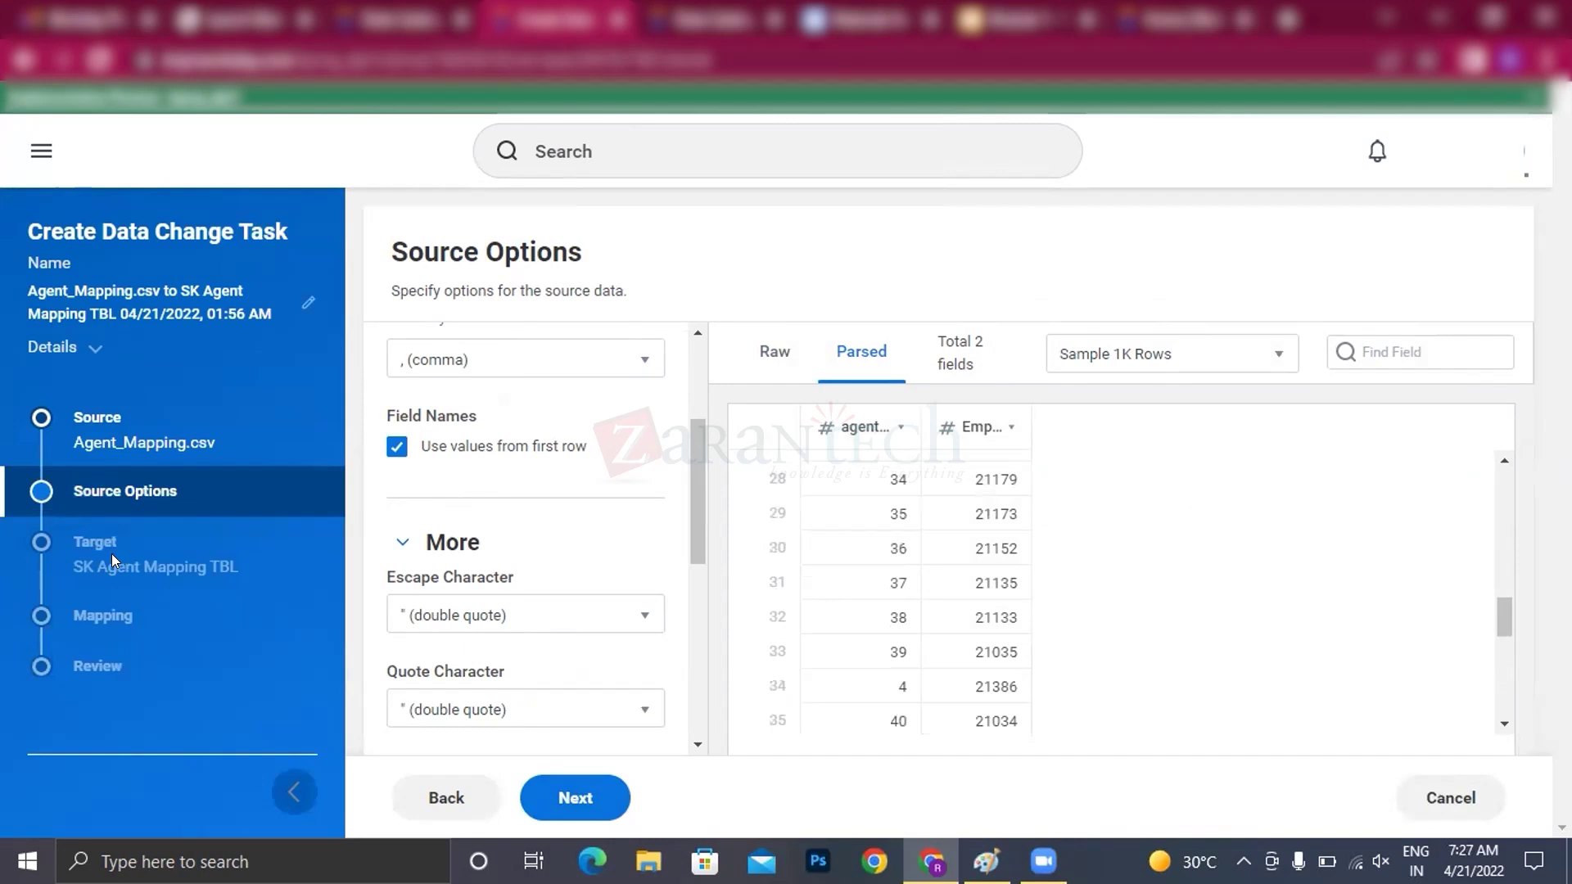
pyautogui.click(596, 800)
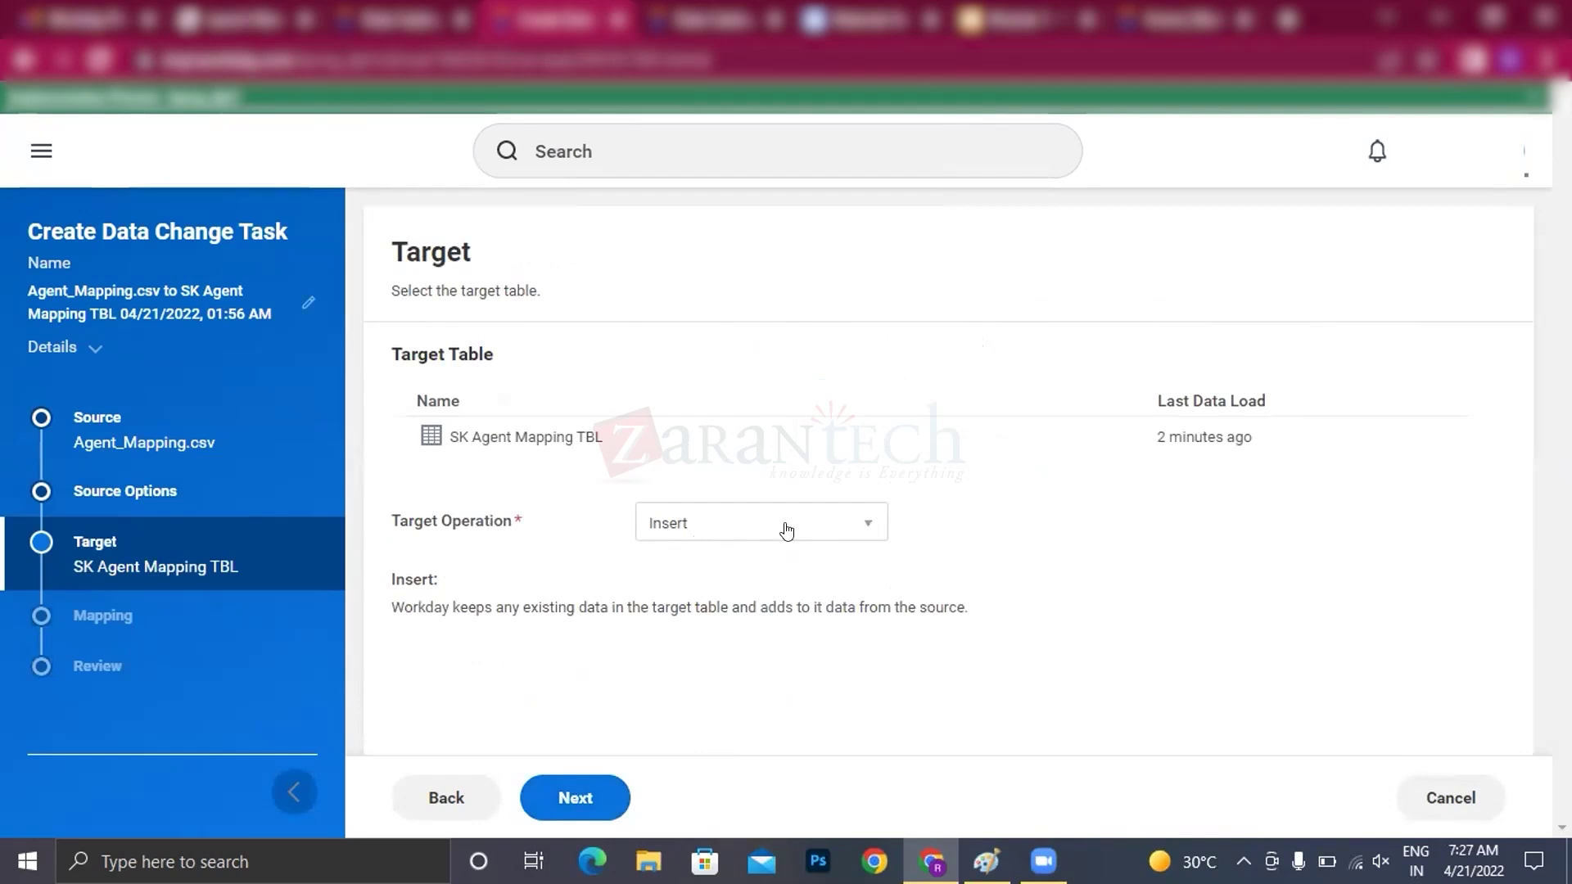
pyautogui.click(576, 792)
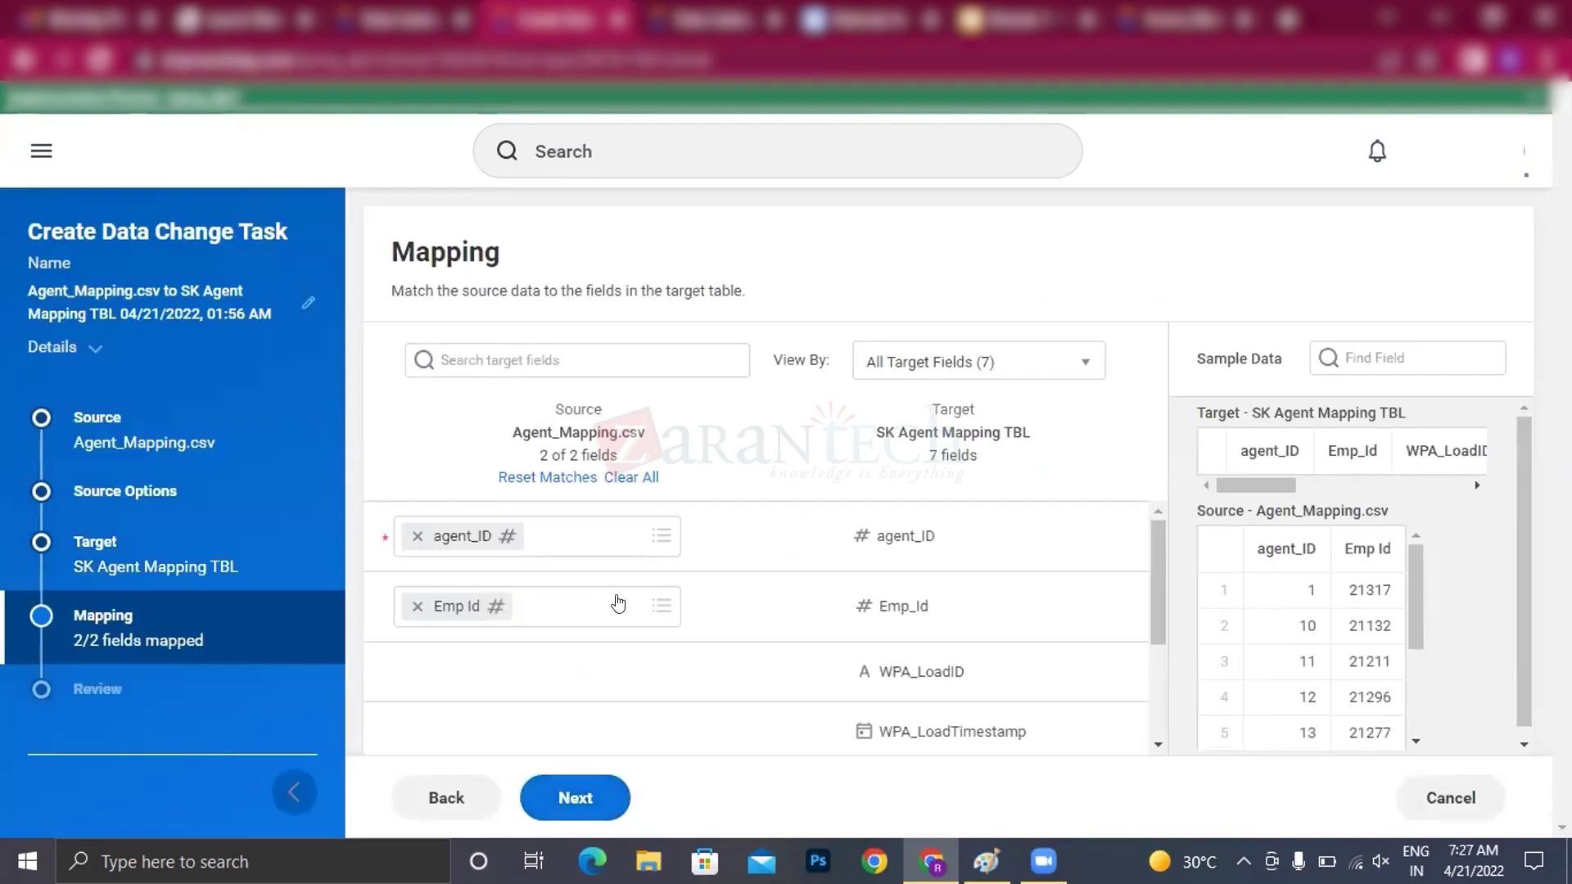
# - Check the mapping of agent_ID and Emp Id to the target fields against the sample data and accept it
pyautogui.scroll(-1, 836, 582)
pyautogui.scroll(1, 836, 582)
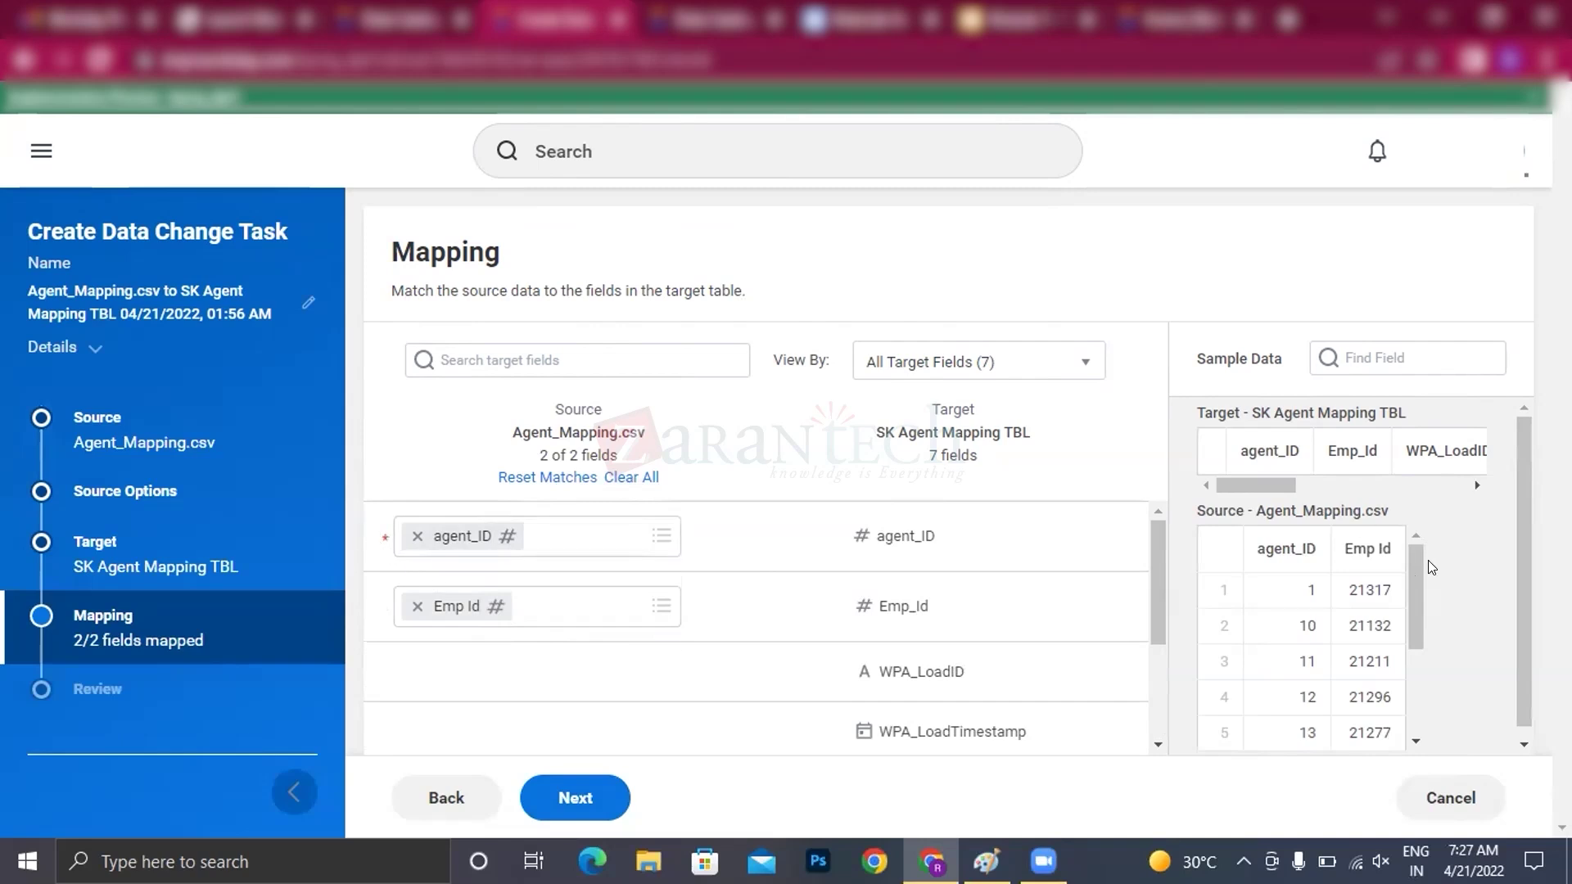
pyautogui.scroll(-3, 1427, 560)
pyautogui.click(561, 798)
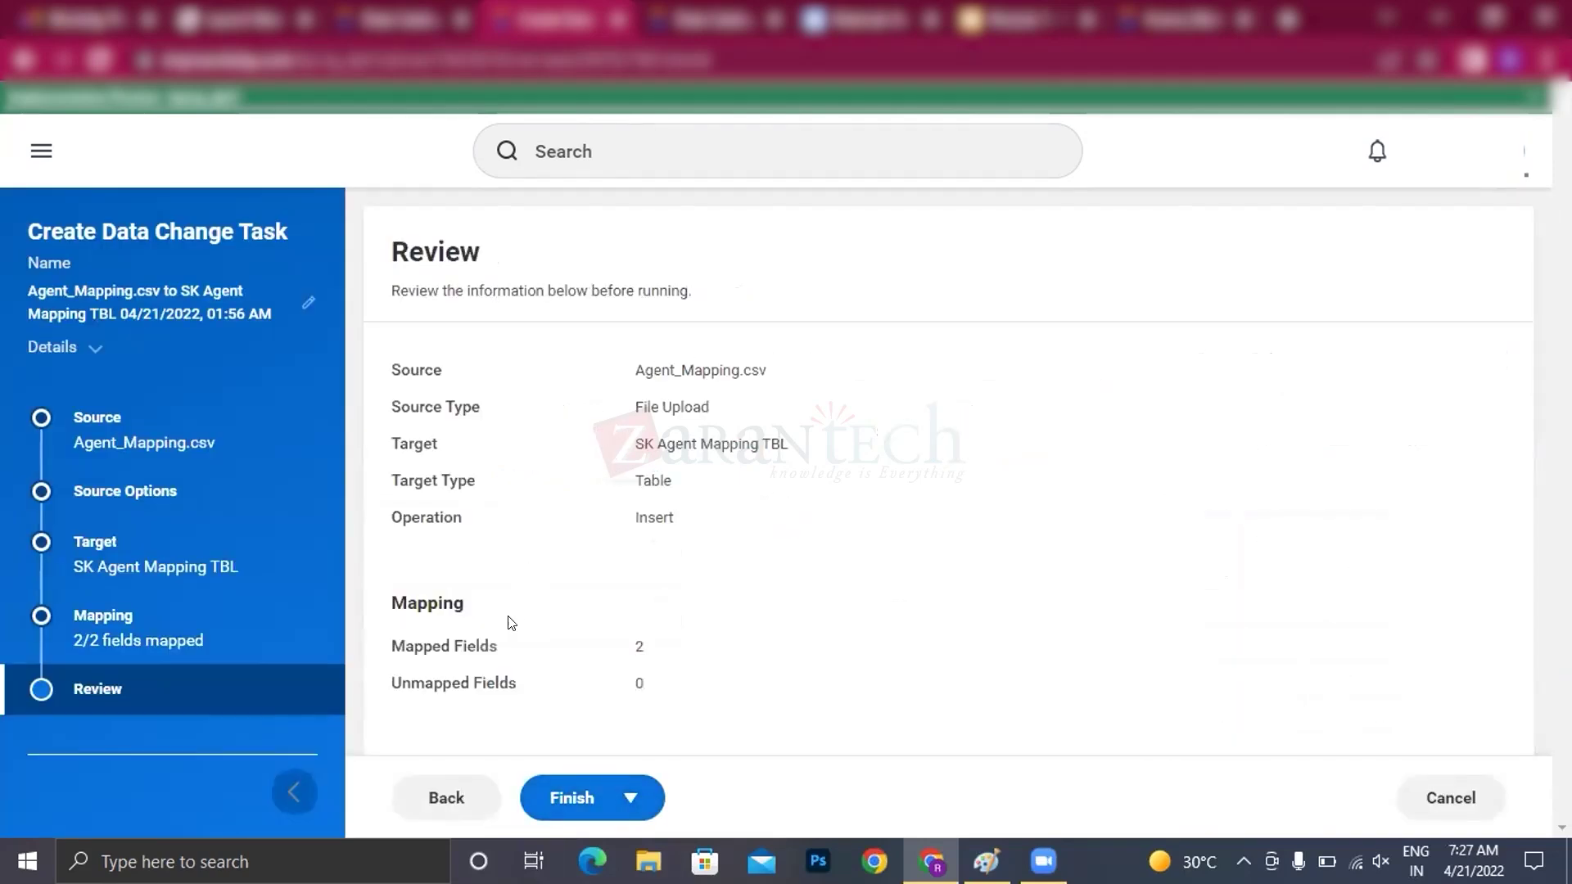
# - Finish the data change task with Save and Run Now, and refresh the data change activities to check its status
pyautogui.click(627, 799)
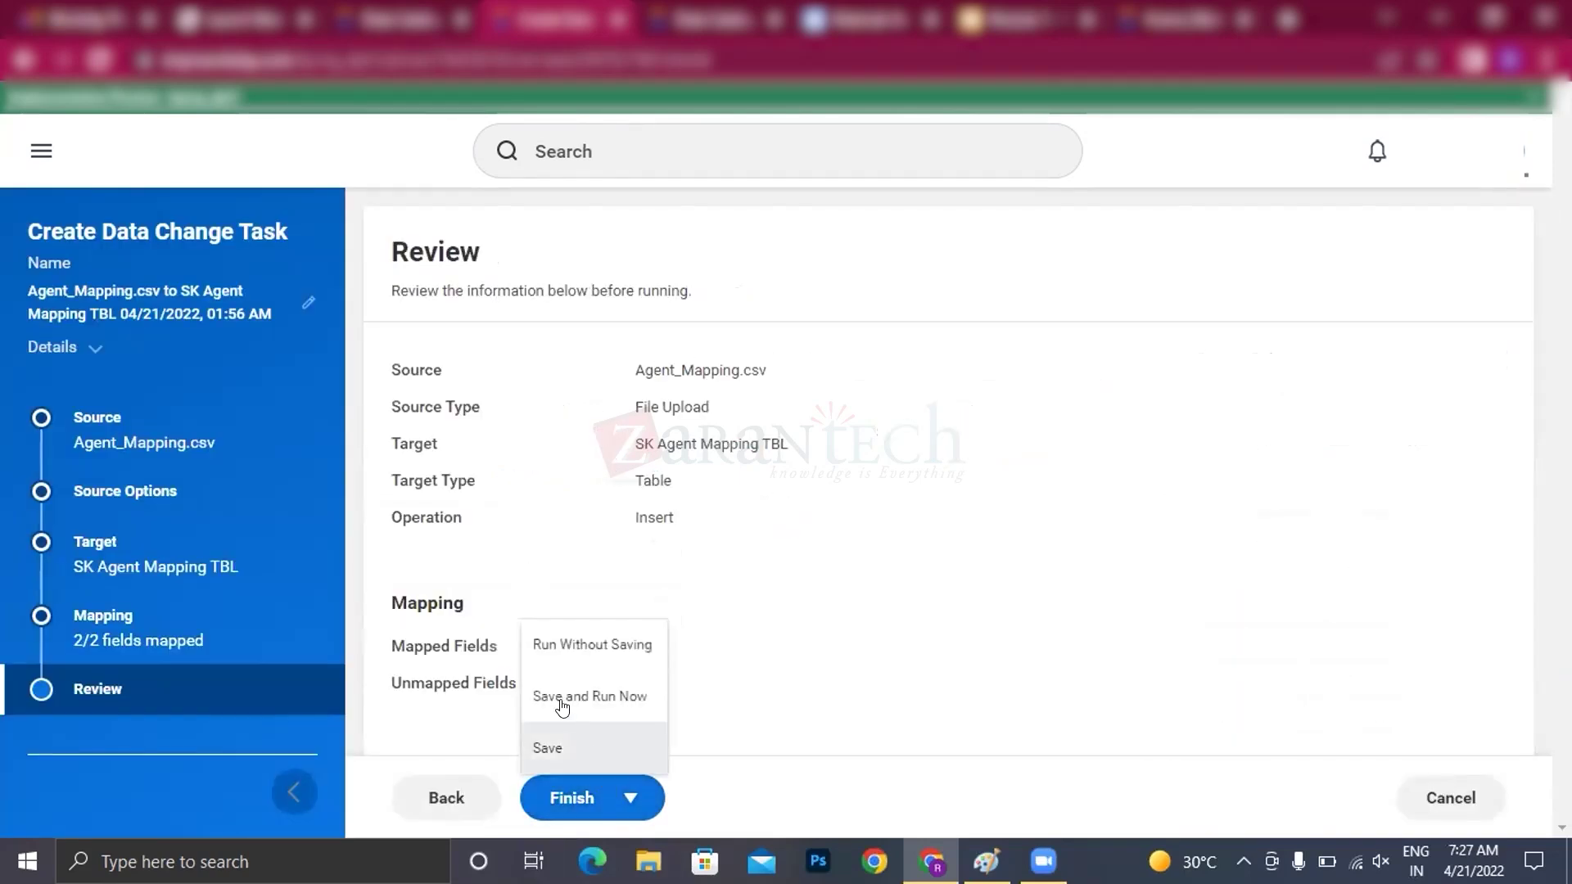
pyautogui.click(560, 697)
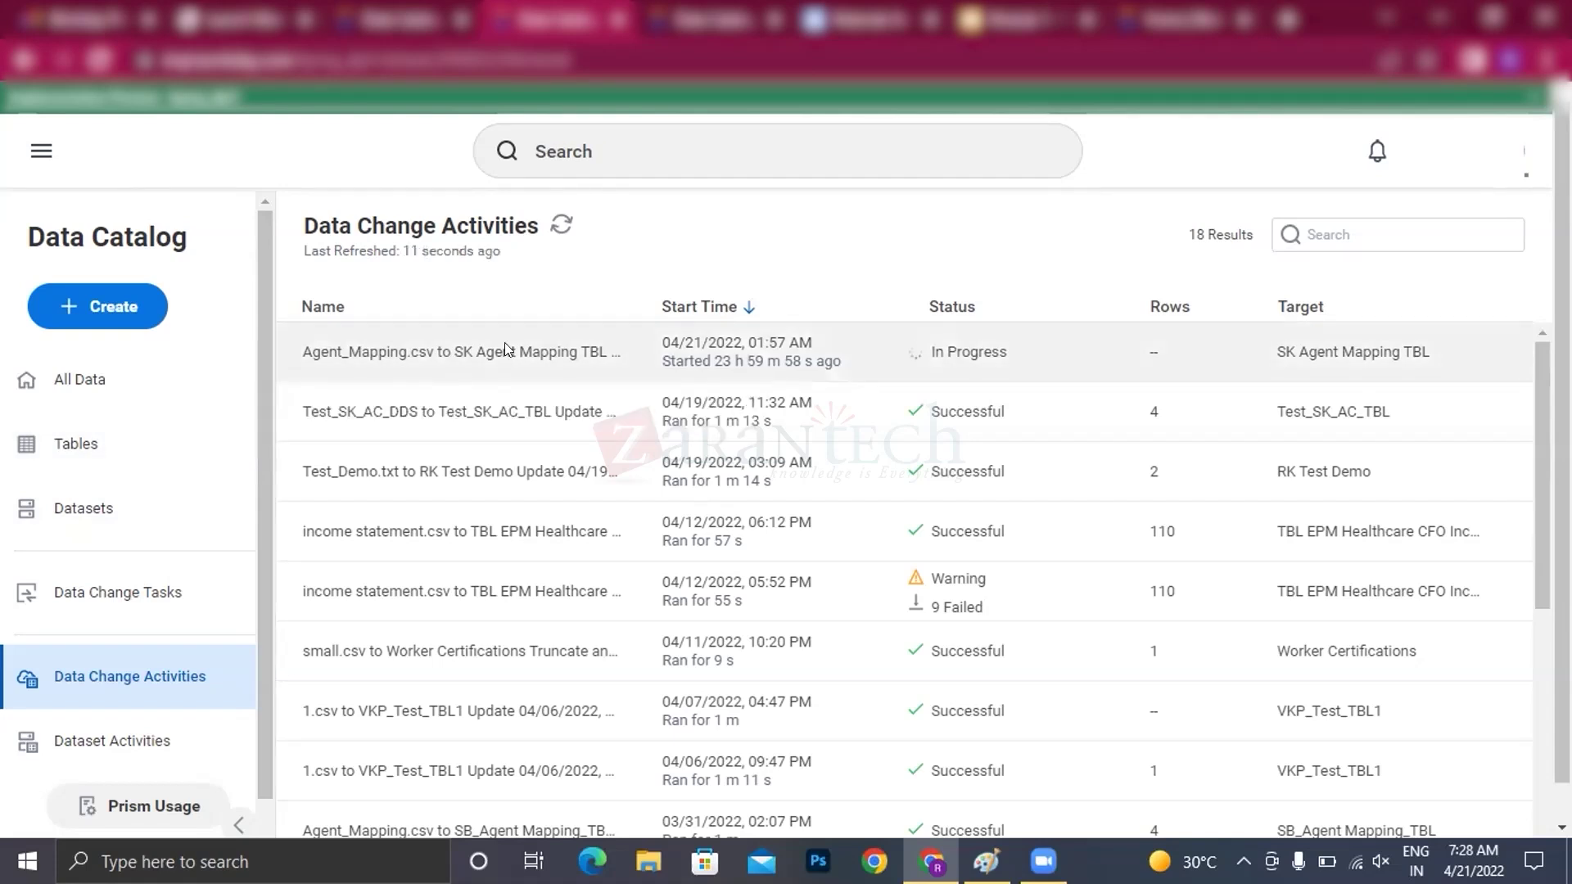
pyautogui.click(562, 227)
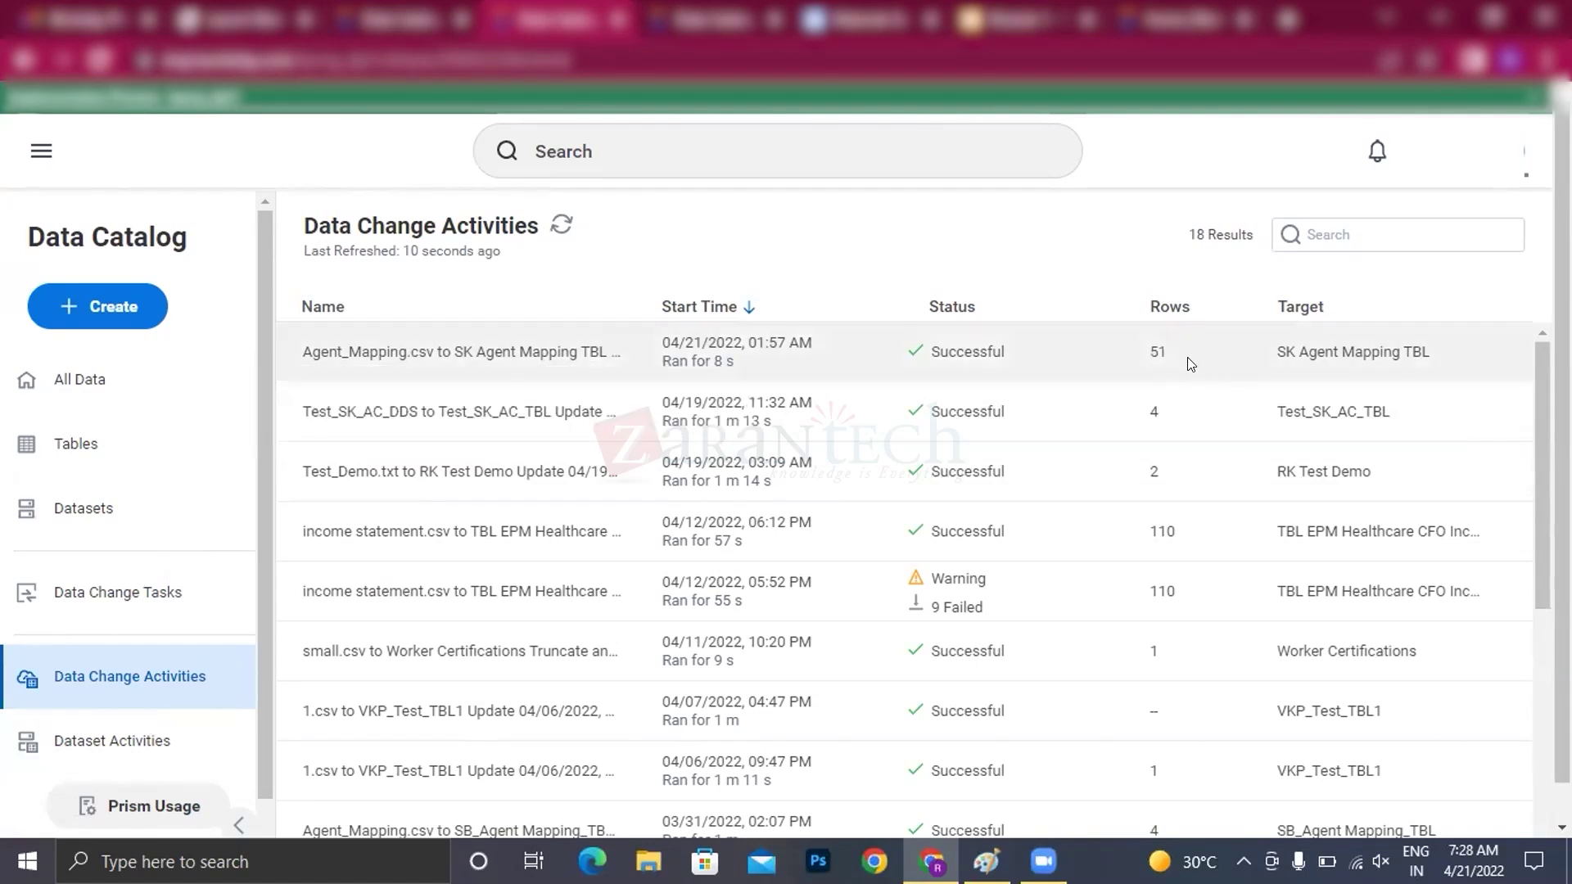
# - Start creating a new table from the Tables list of the Data Catalog and name it SK Survey Data TBL
pyautogui.click(69, 455)
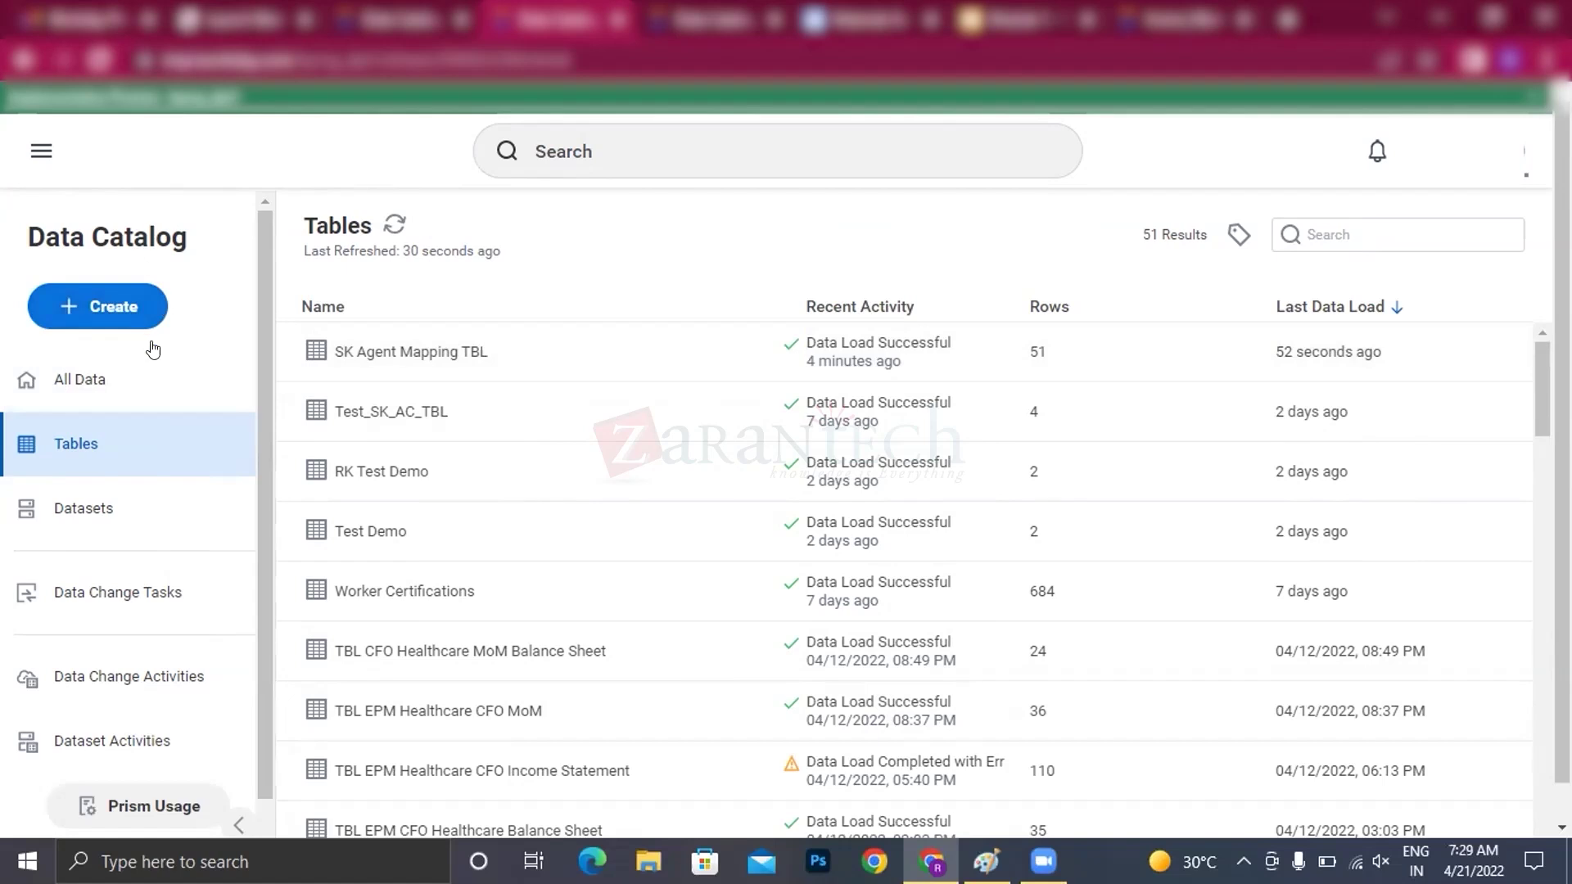
pyautogui.click(119, 308)
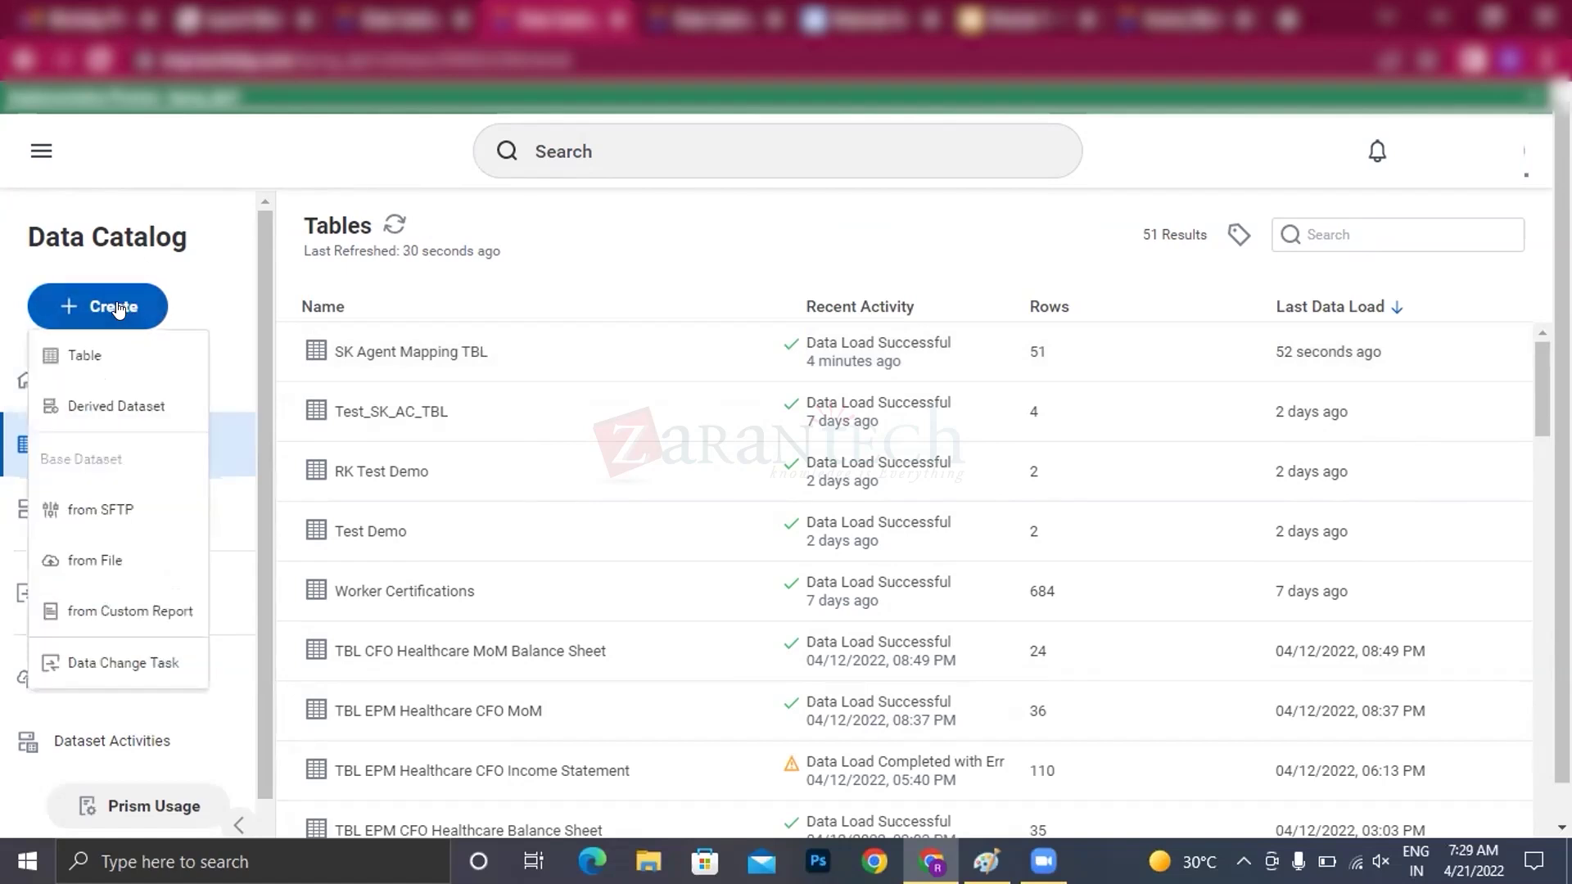
pyautogui.click(109, 360)
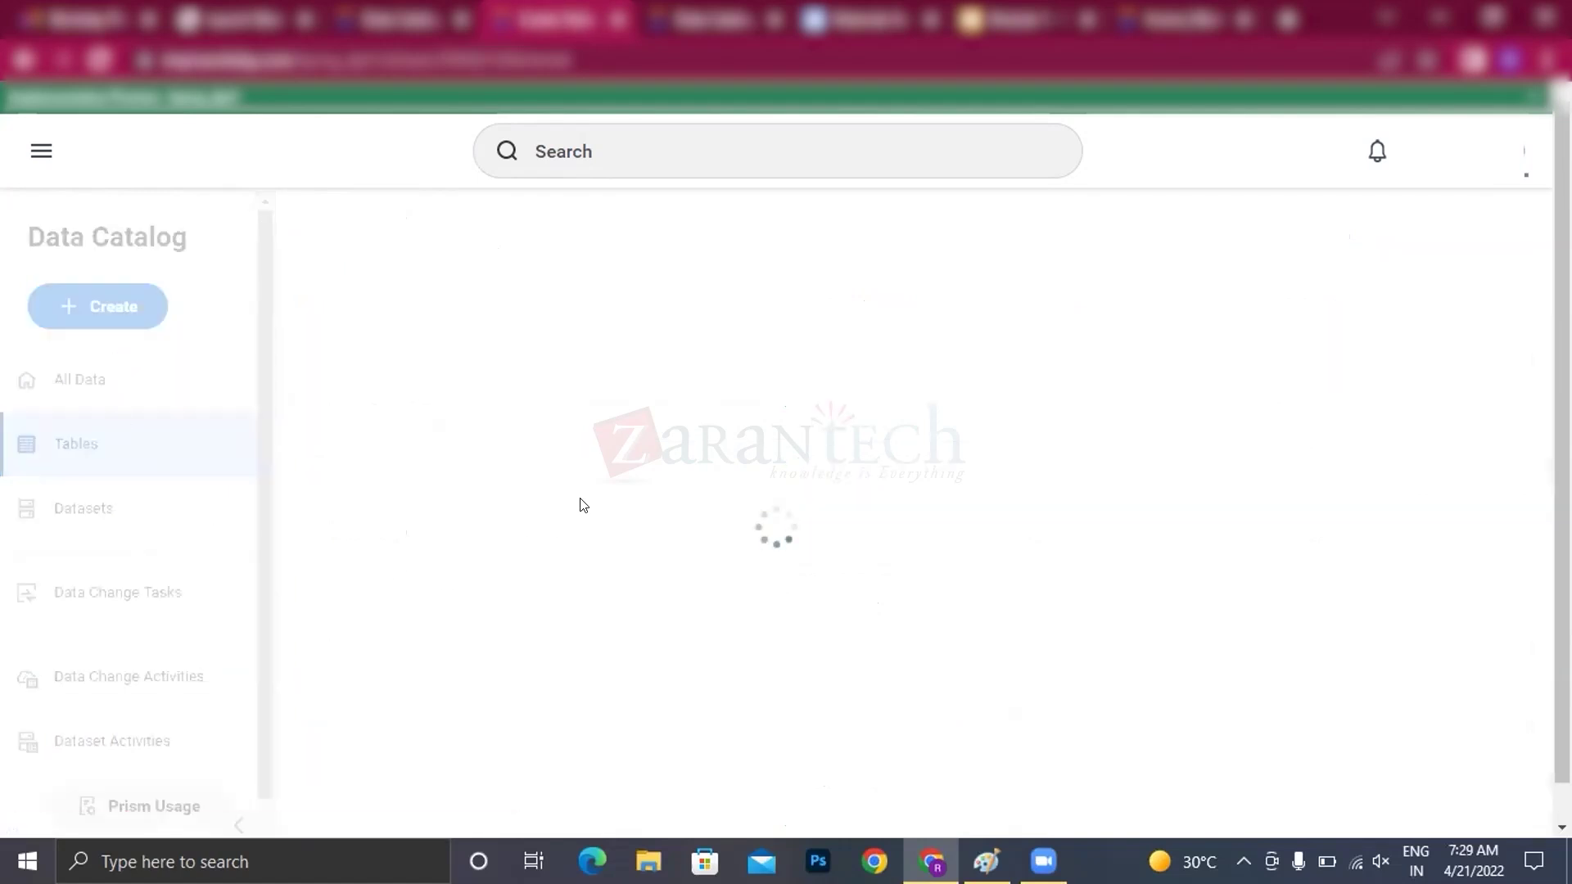
pyautogui.click(155, 415)
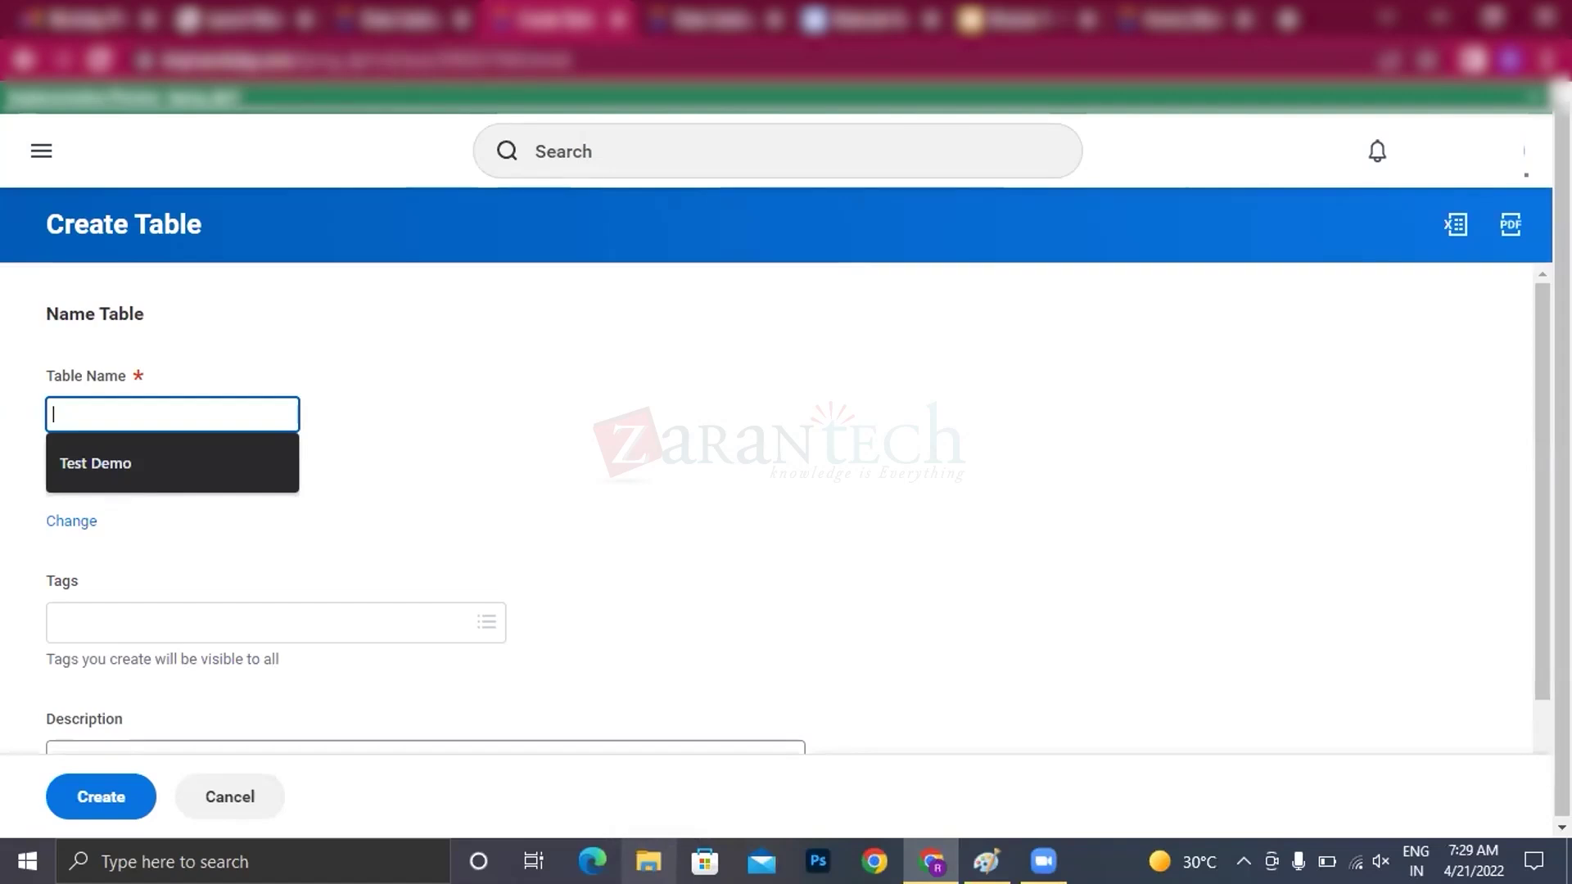
pyautogui.write('SK')
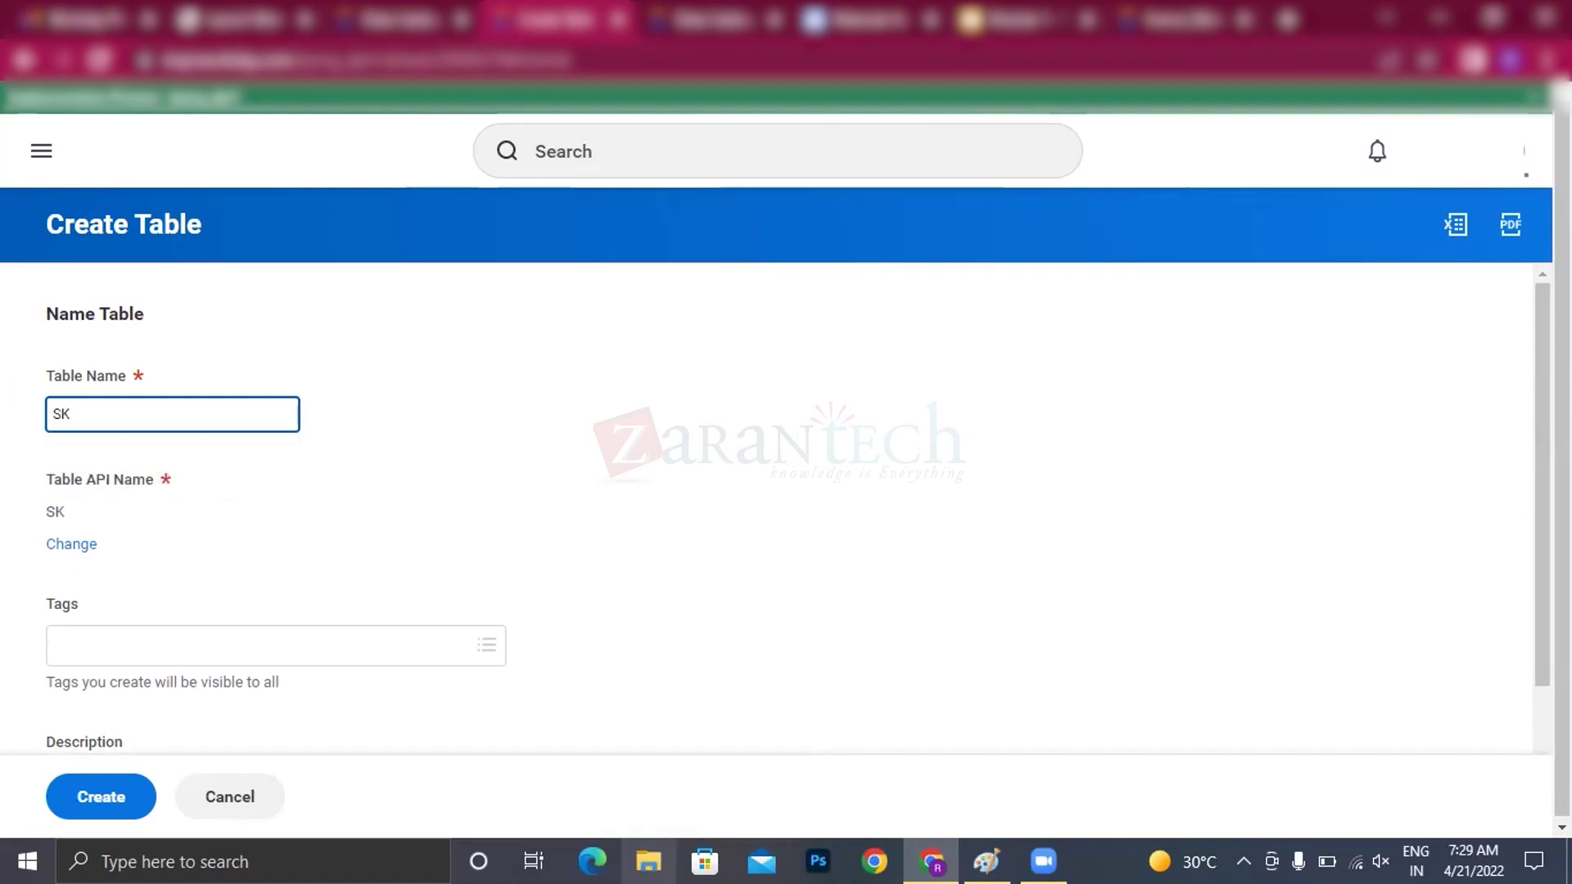
pyautogui.write(' Survey Data')
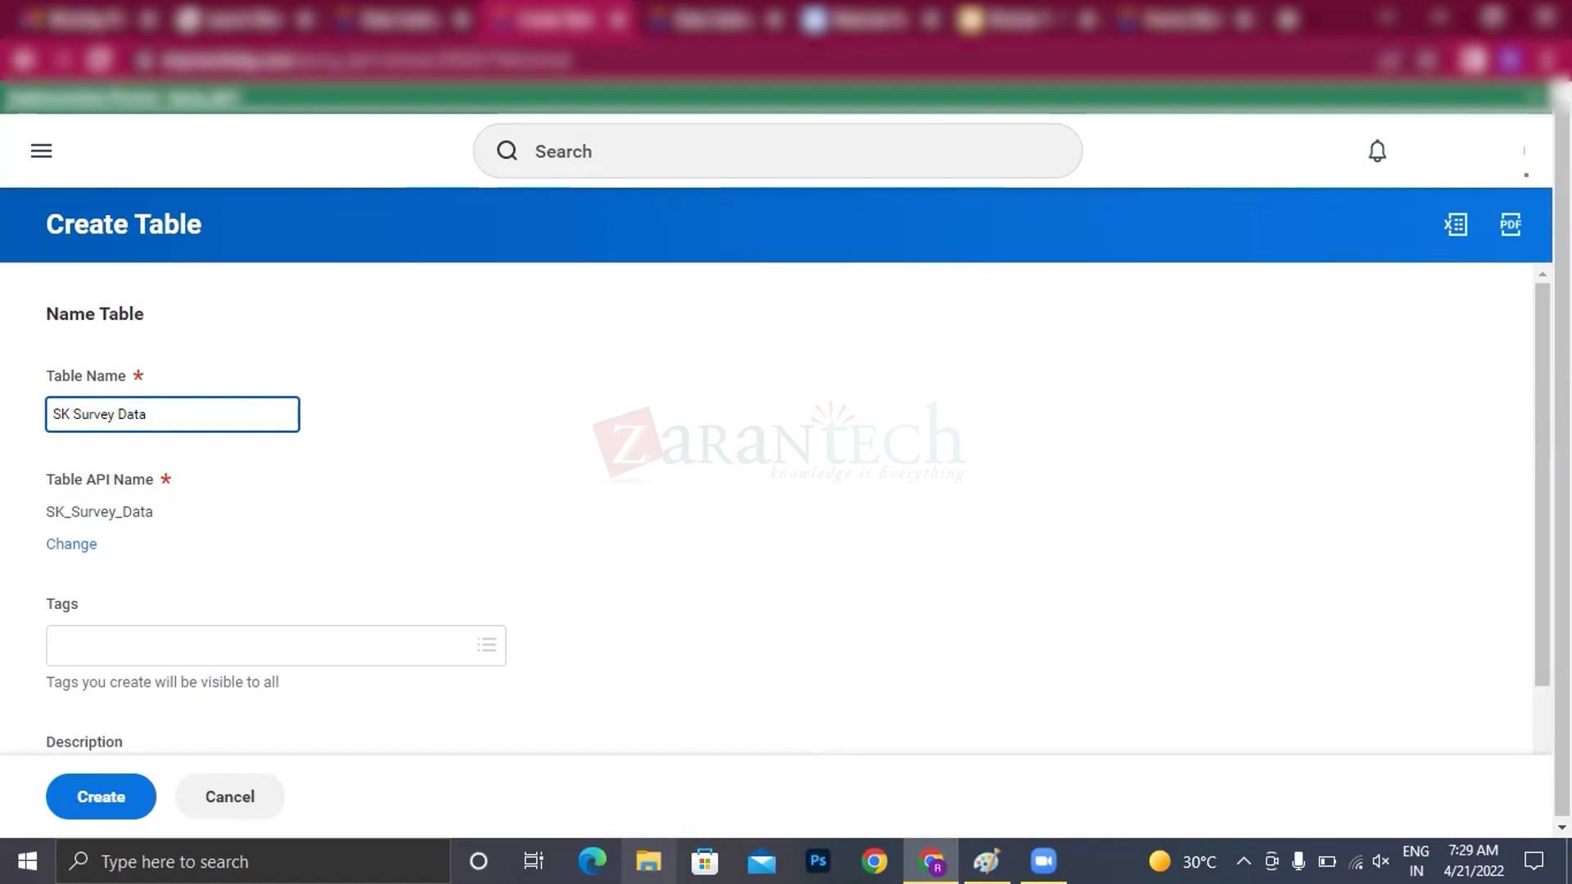
pyautogui.write('TBL')
# - Tag the new table with Demo and create it
pyautogui.scroll(-1, 390, 558)
pyautogui.click(307, 615)
pyautogui.write('demo')
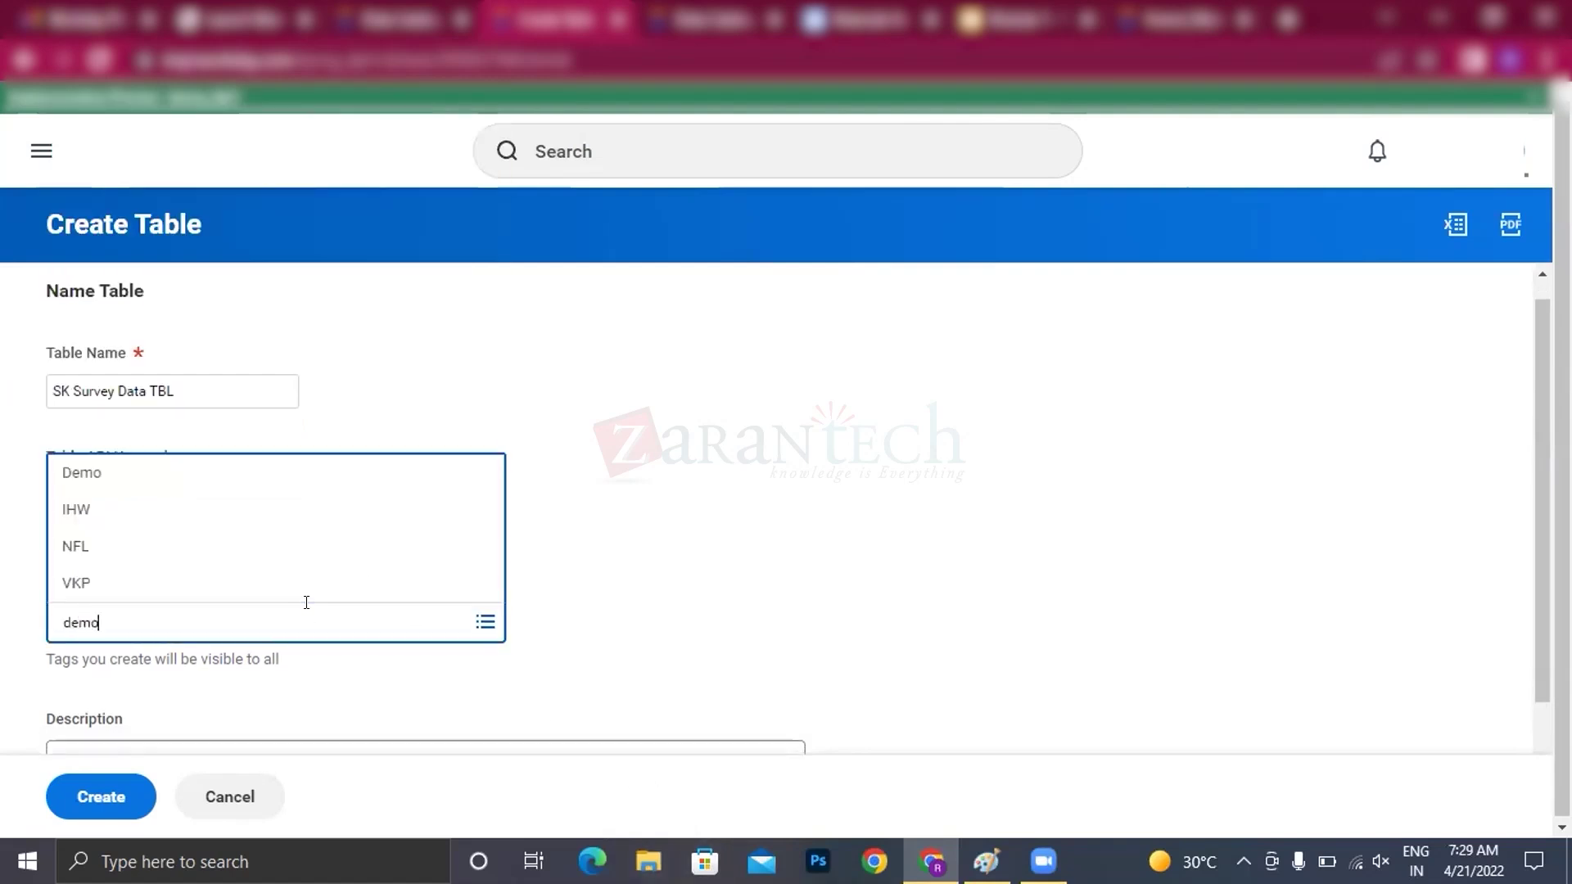
pyautogui.click(215, 572)
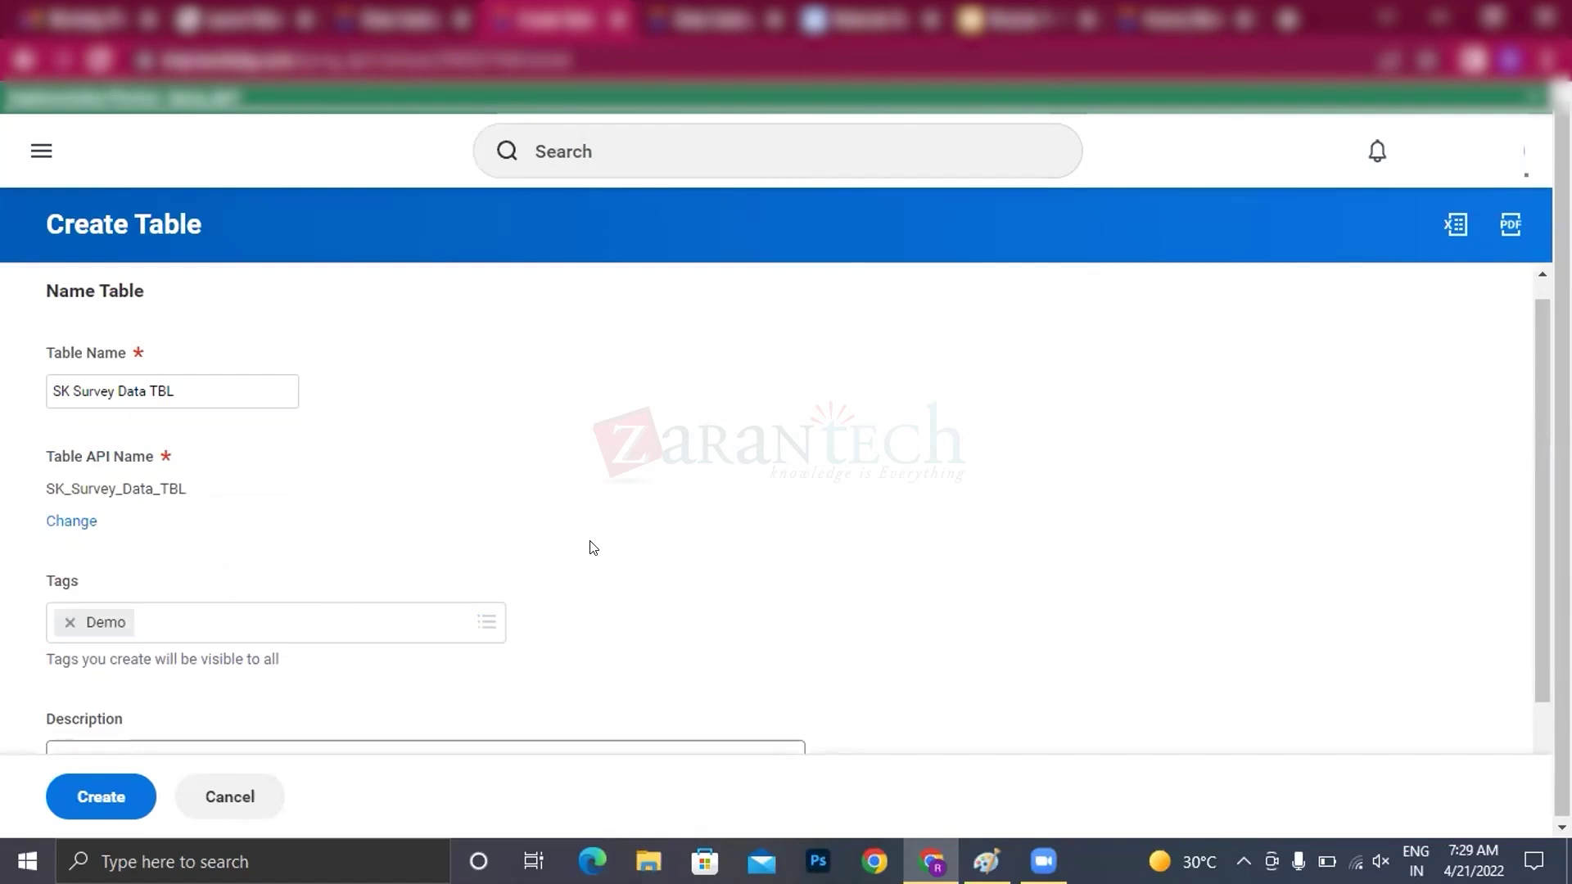
pyautogui.scroll(-2, 409, 606)
pyautogui.click(90, 794)
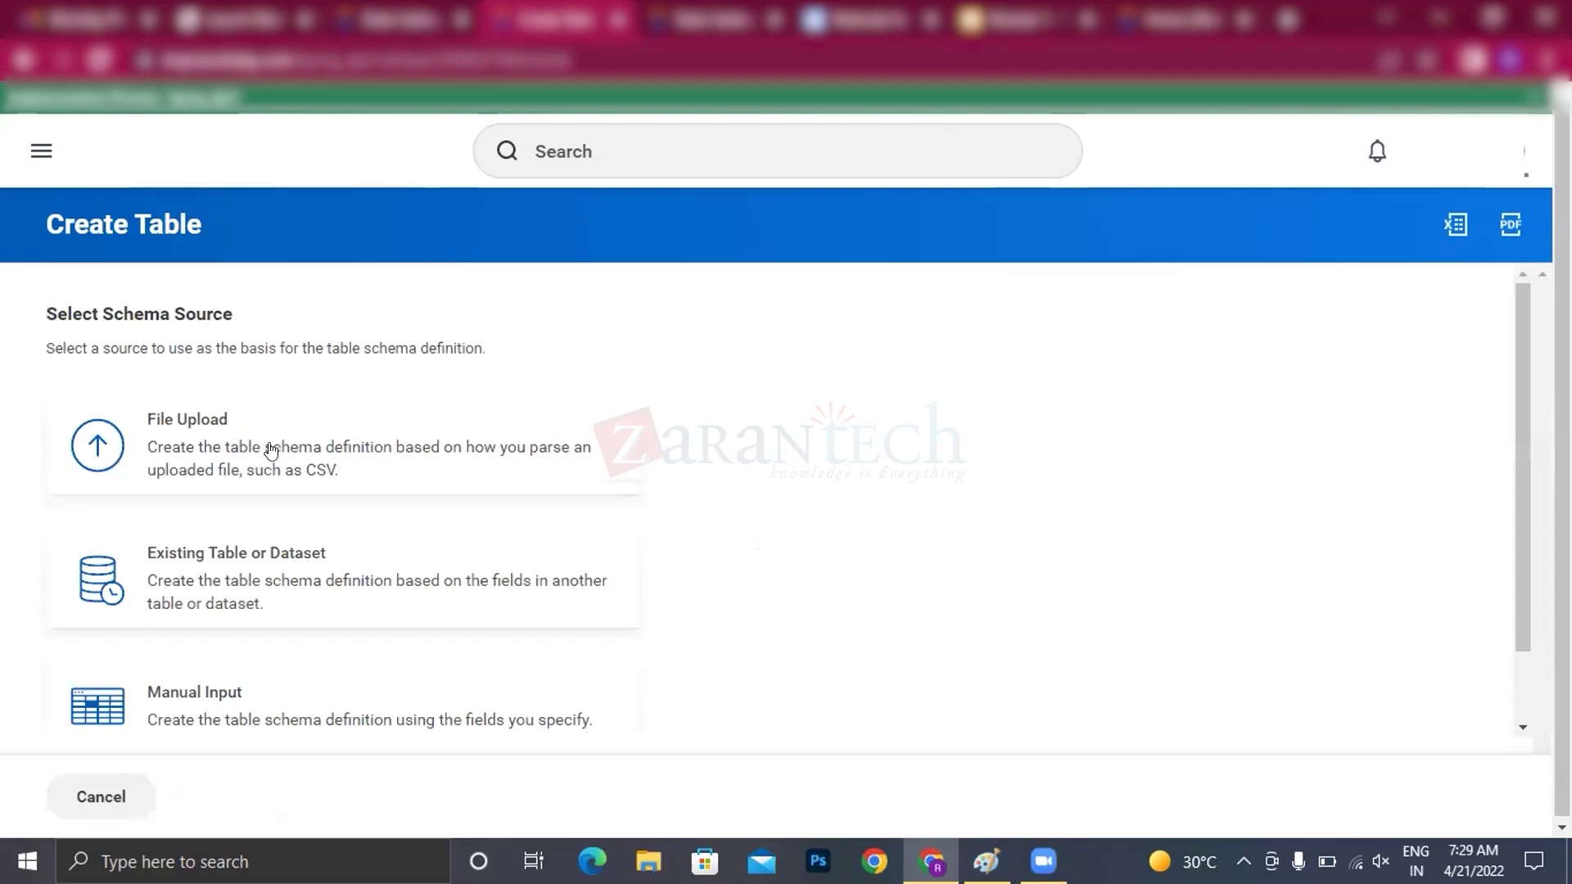
# - Choose a file upload as the schema source and upload VRU_Survey_Data.csv
pyautogui.click(202, 435)
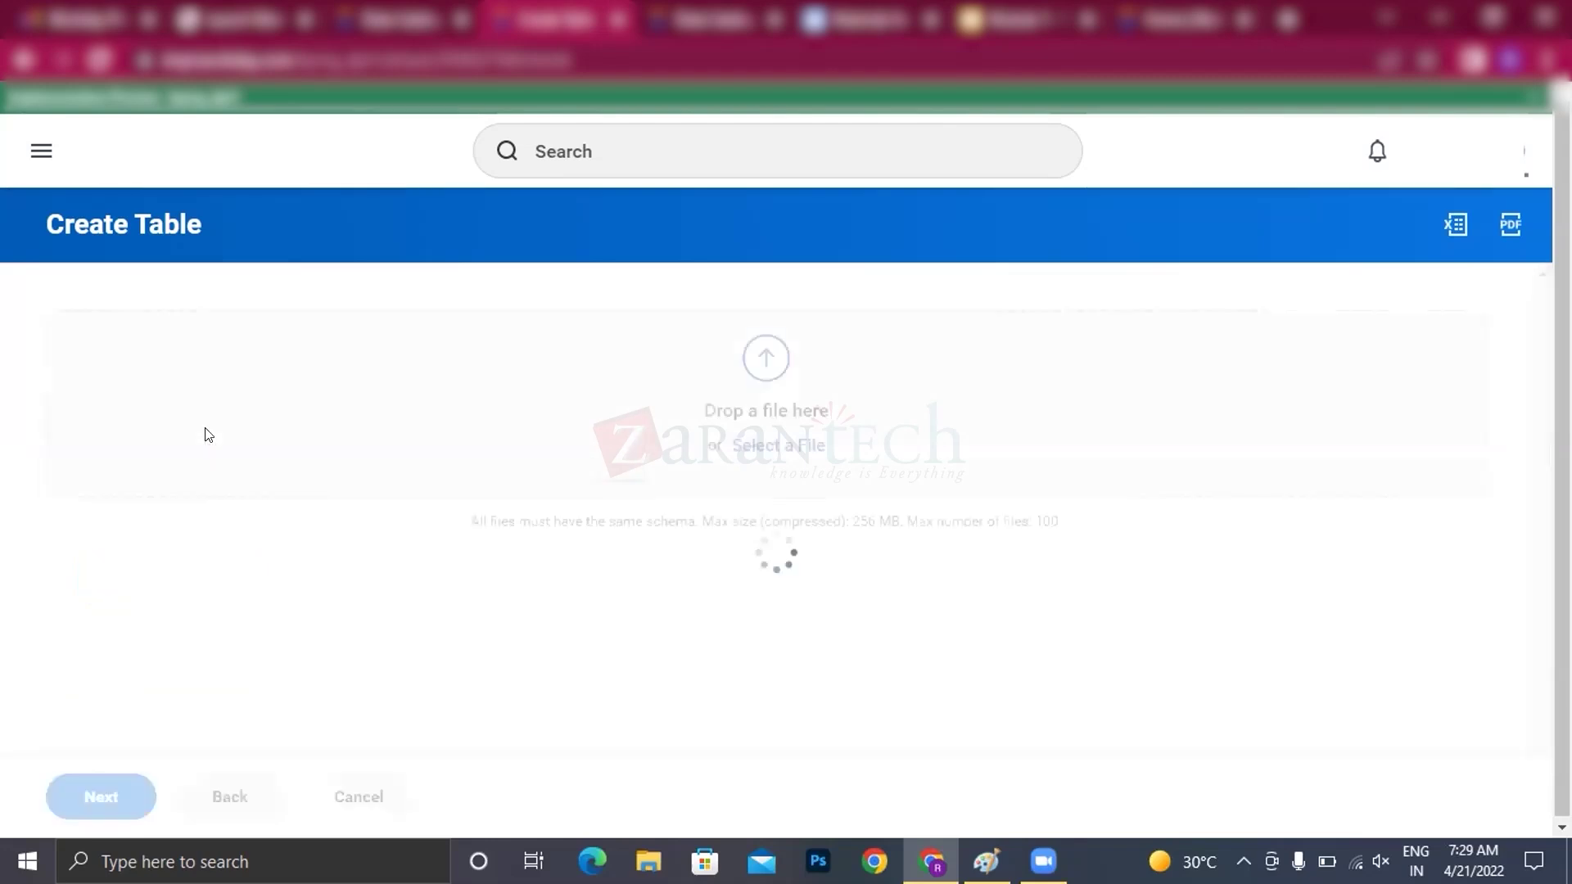
pyautogui.click(757, 444)
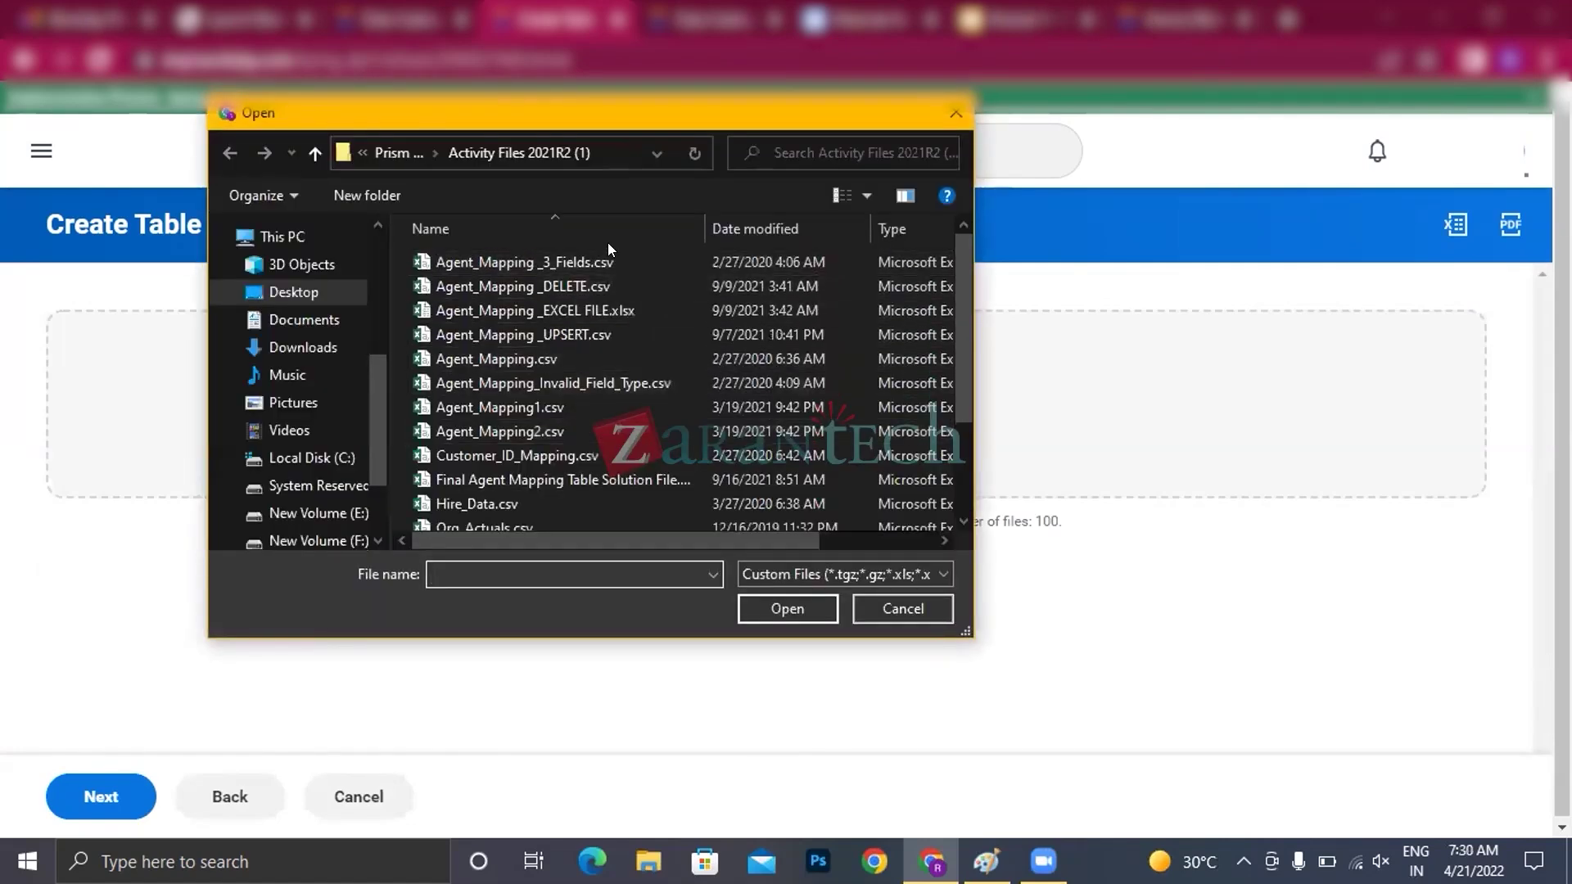
pyautogui.scroll(-2, 580, 360)
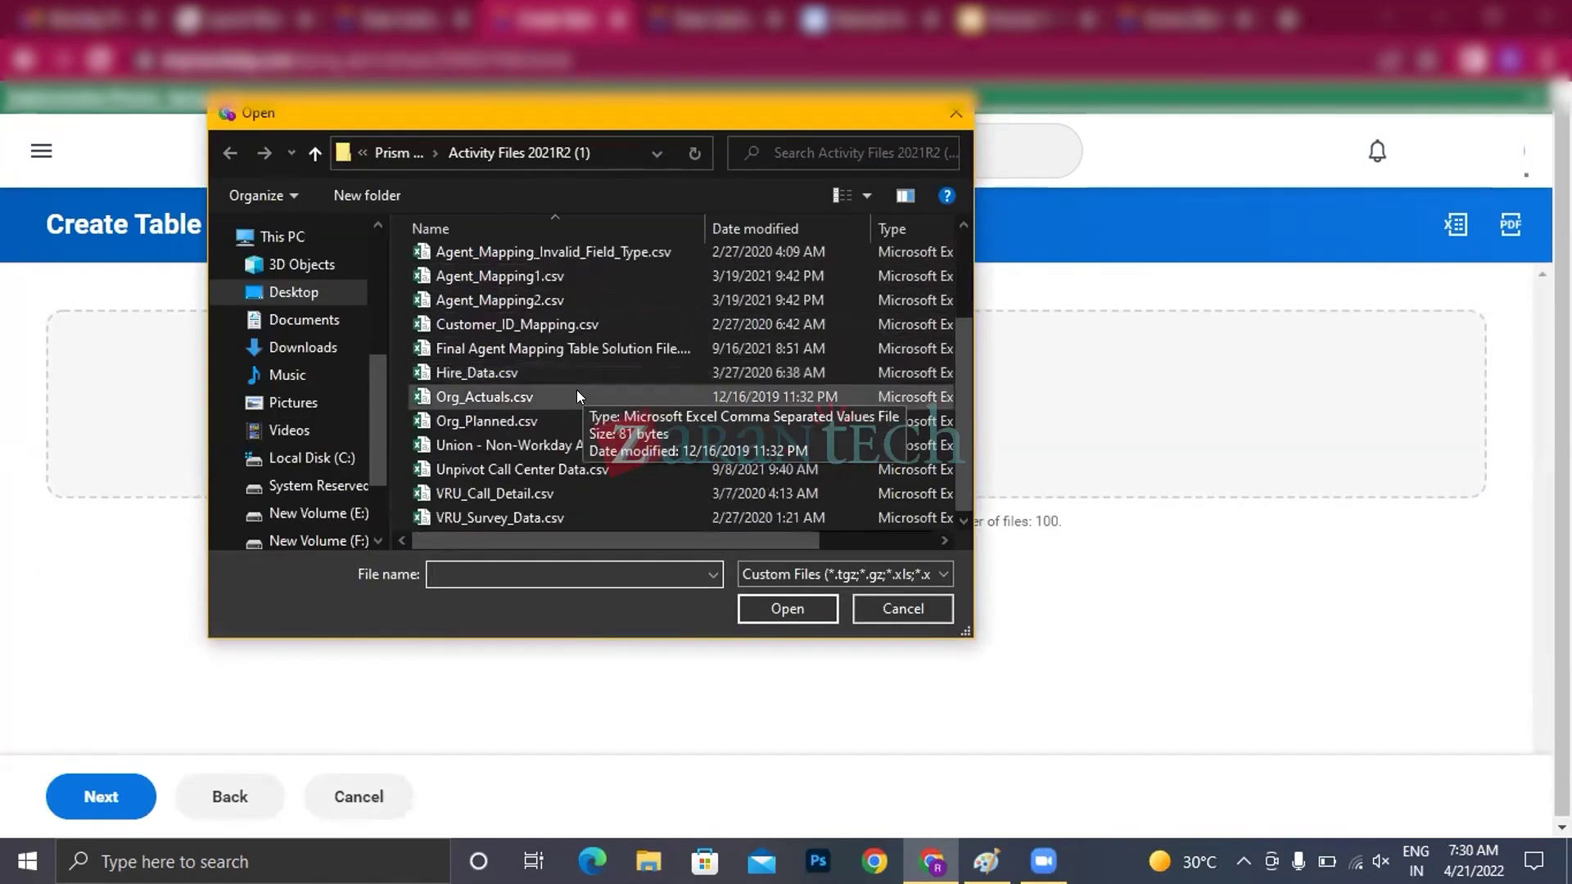
pyautogui.click(506, 518)
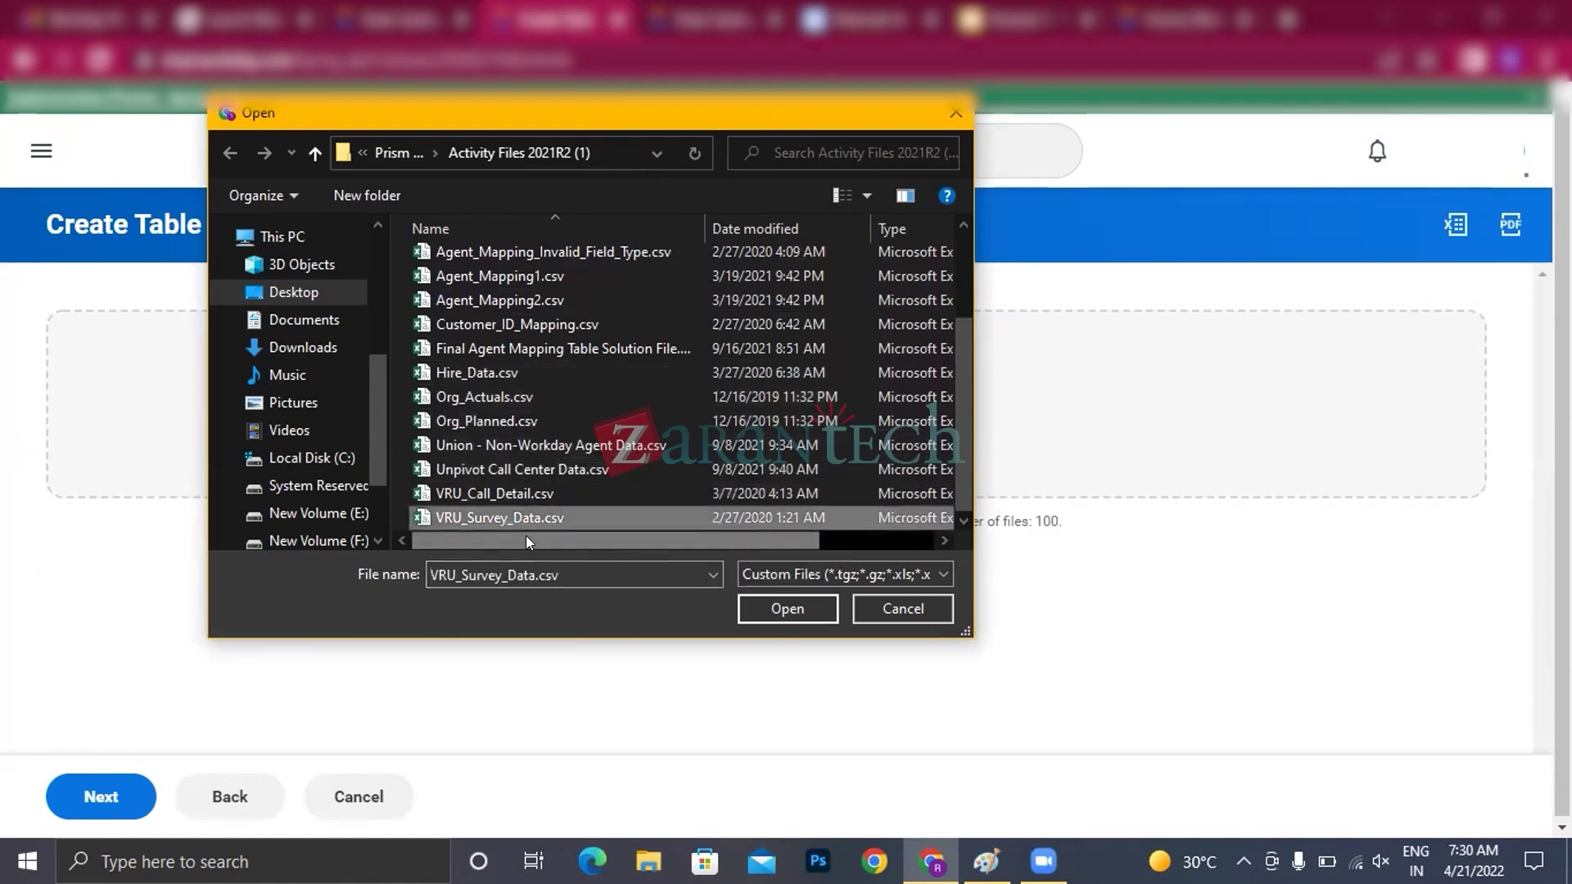
pyautogui.click(778, 602)
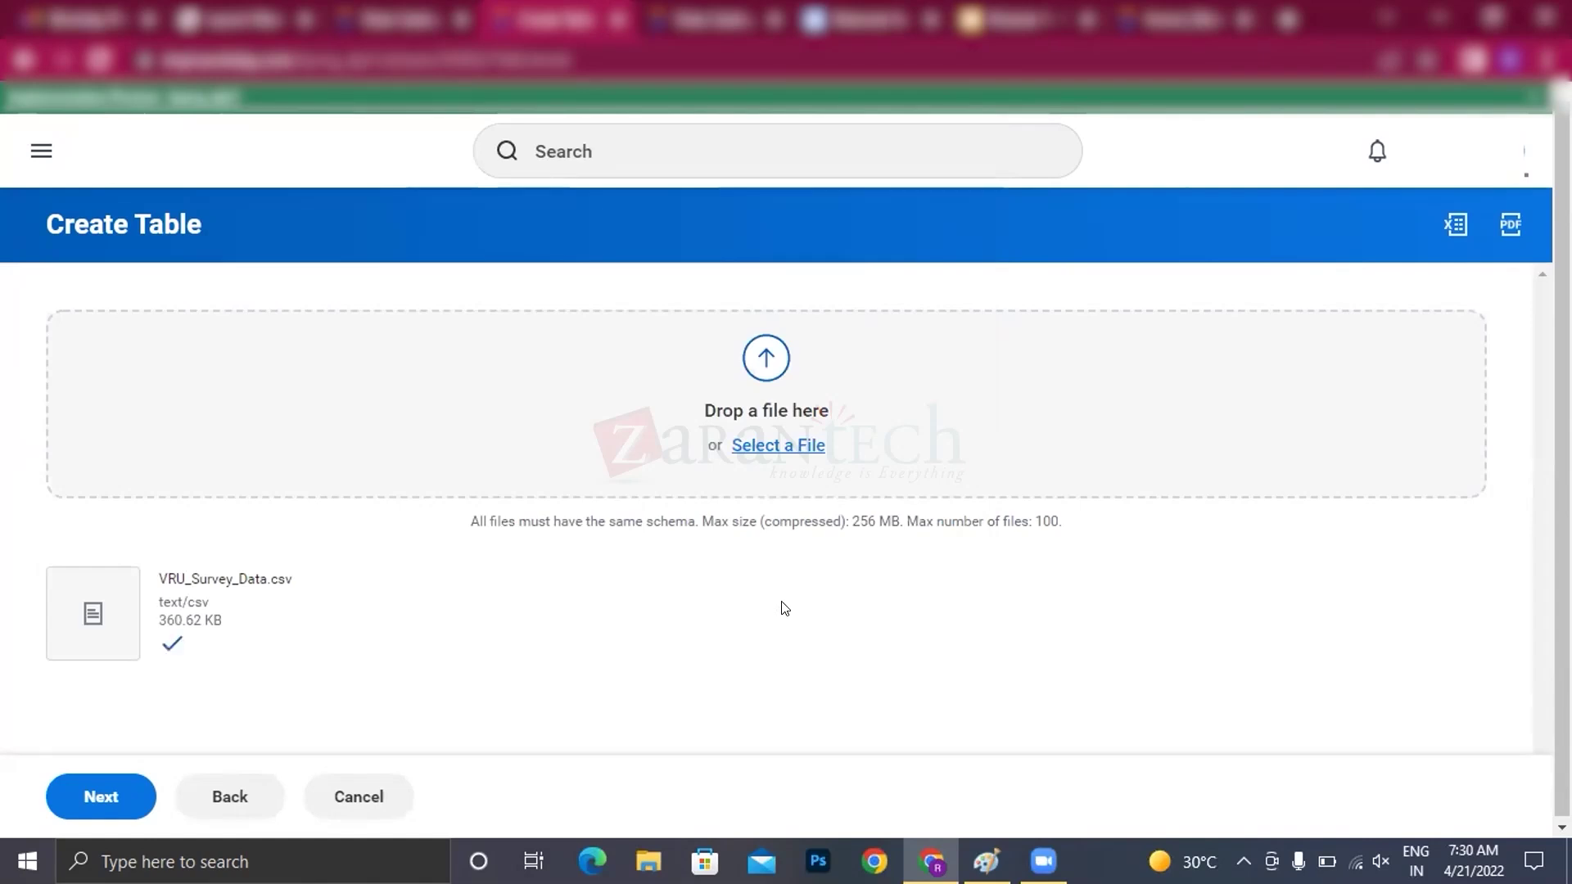
# - Review the parsing options and parsed rows of the survey file and accept them to reach the schema
pyautogui.click(109, 797)
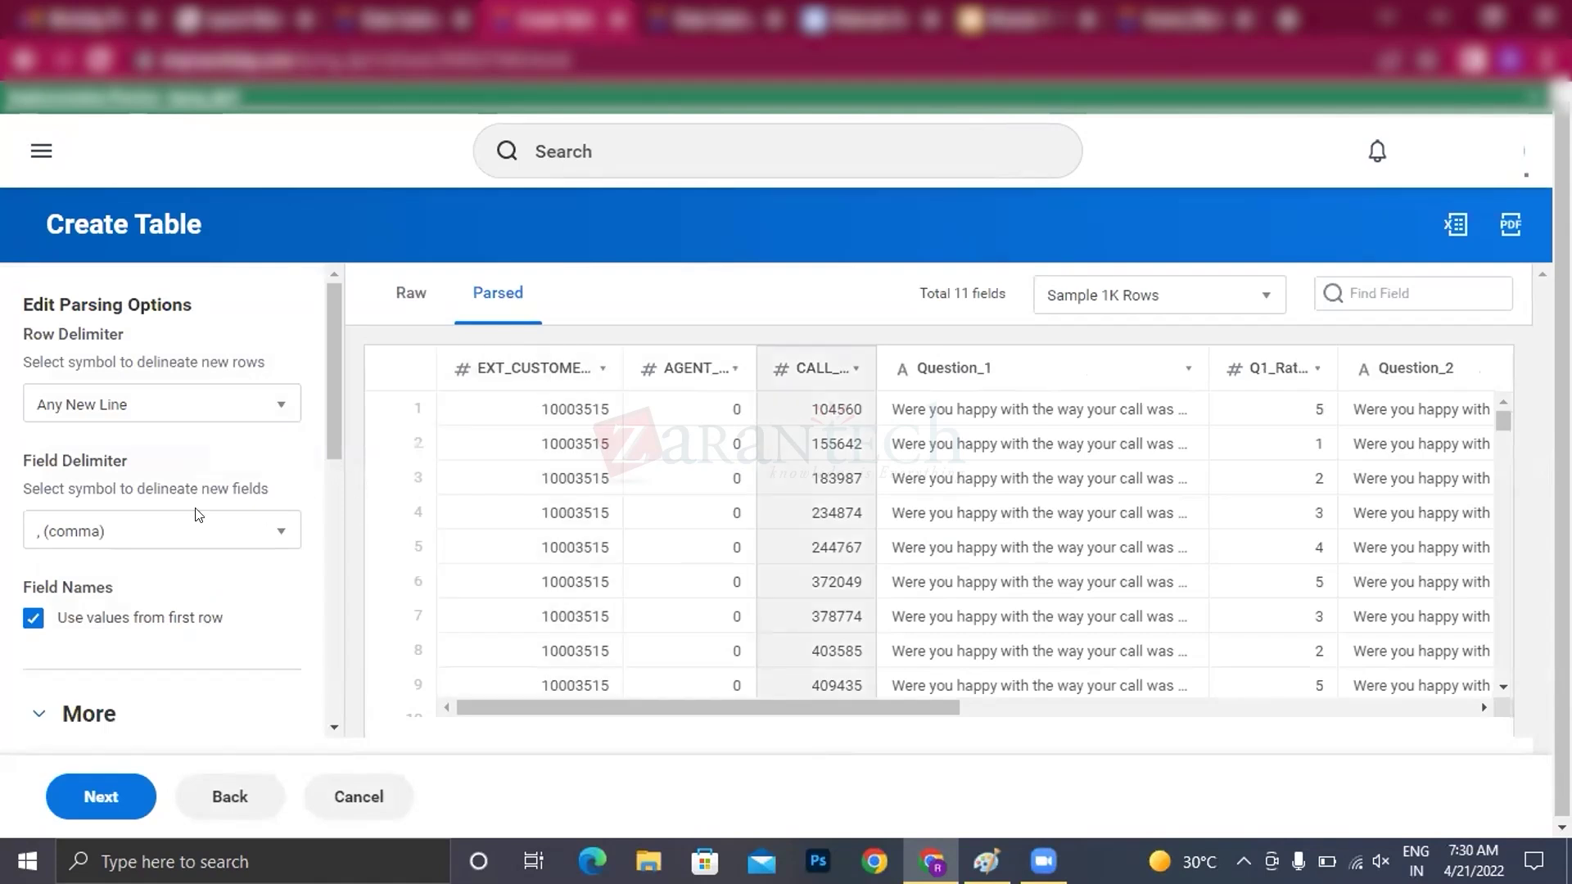
pyautogui.scroll(-2, 237, 622)
pyautogui.click(120, 796)
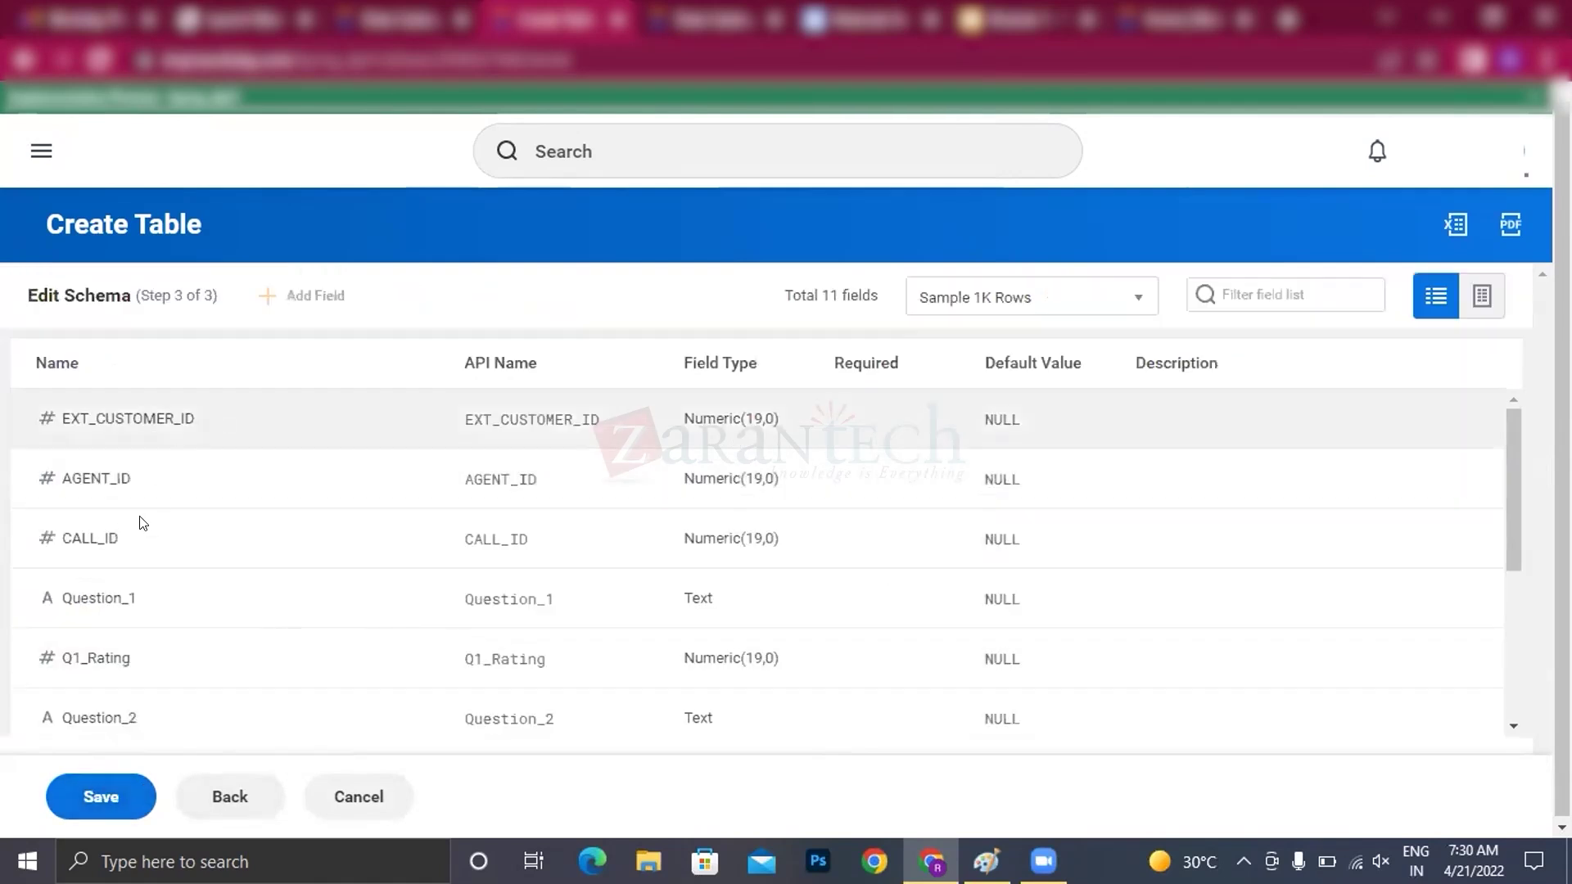
# - Set CALL_ID to be used as the external ID and save the table
pyautogui.click(131, 544)
pyautogui.scroll(-4, 1308, 466)
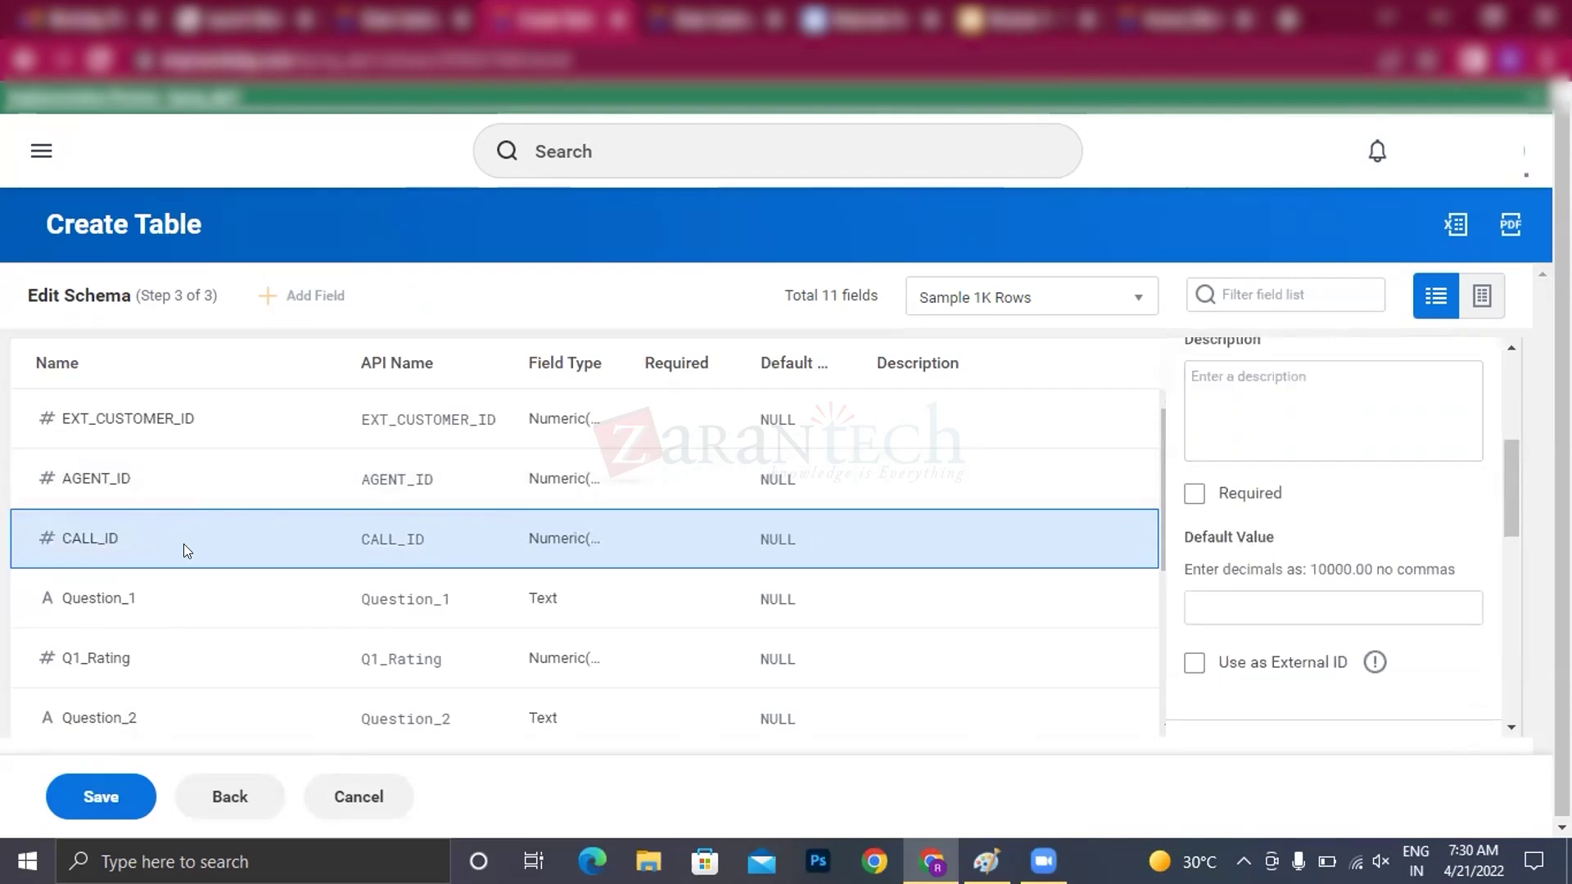
pyautogui.scroll(-2, 1249, 547)
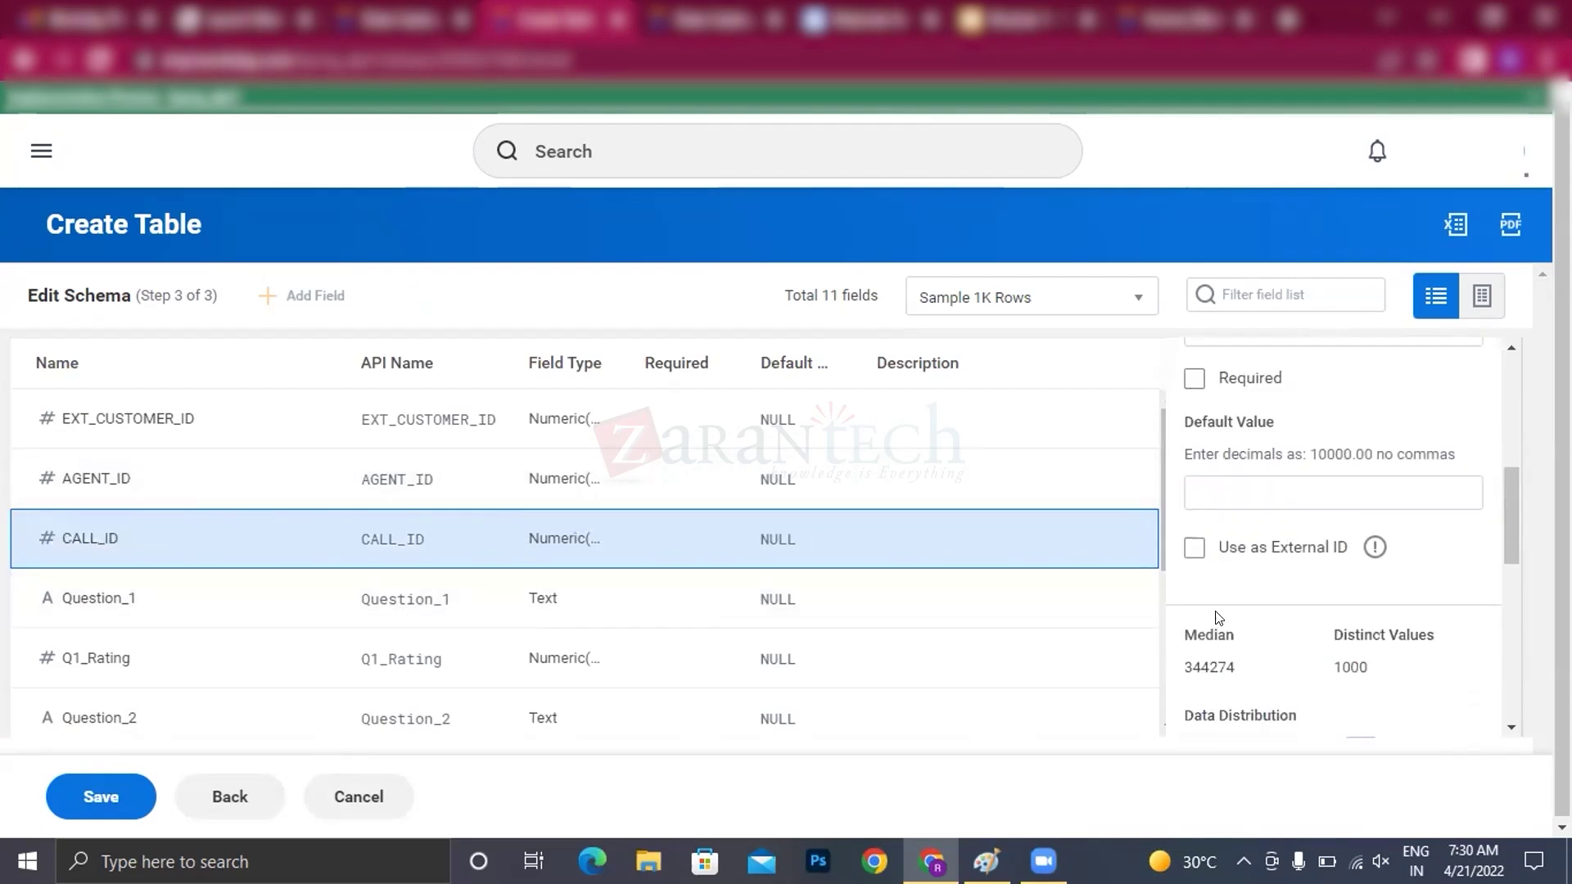
pyautogui.click(1193, 547)
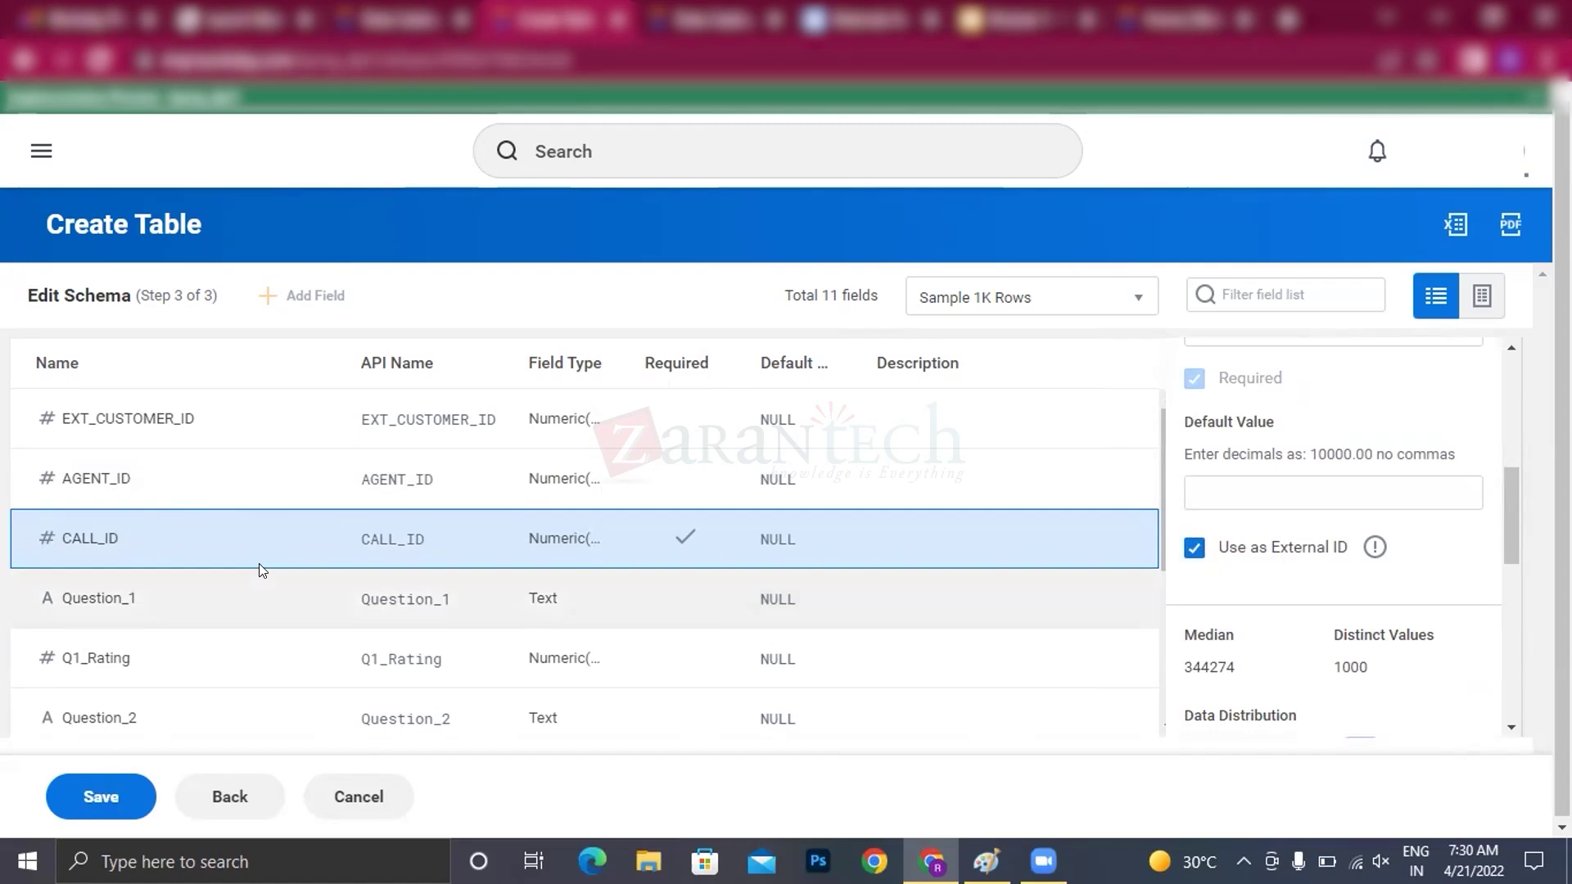
pyautogui.click(122, 794)
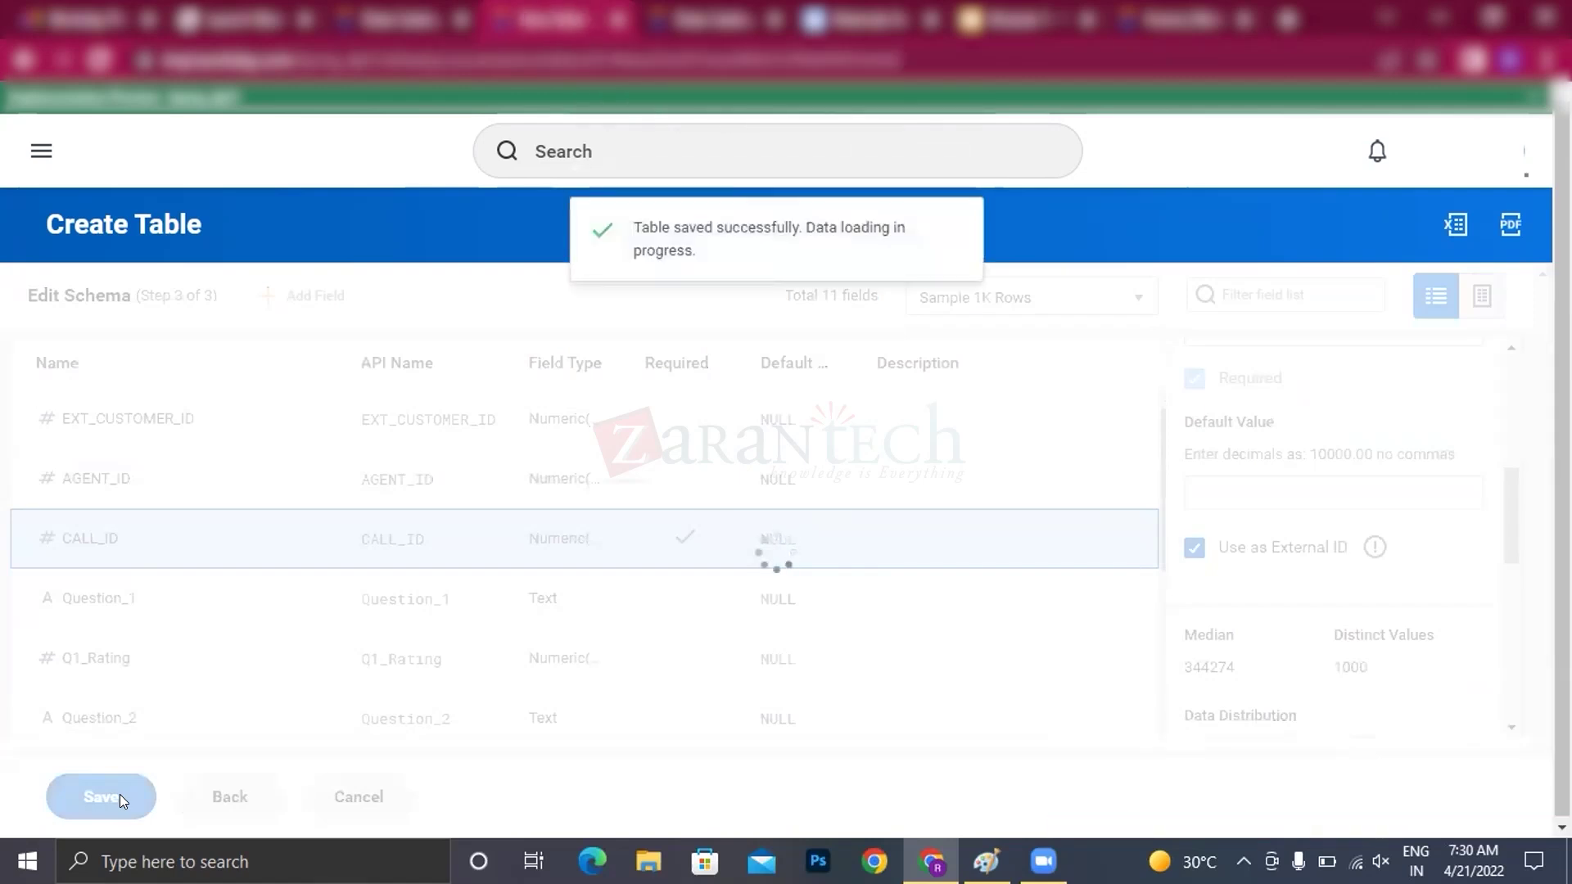
# - Refresh SK Survey Data TBL repeatedly to follow its insert activity, and check the load status, row count and table details
pyautogui.scroll(-1, 720, 560)
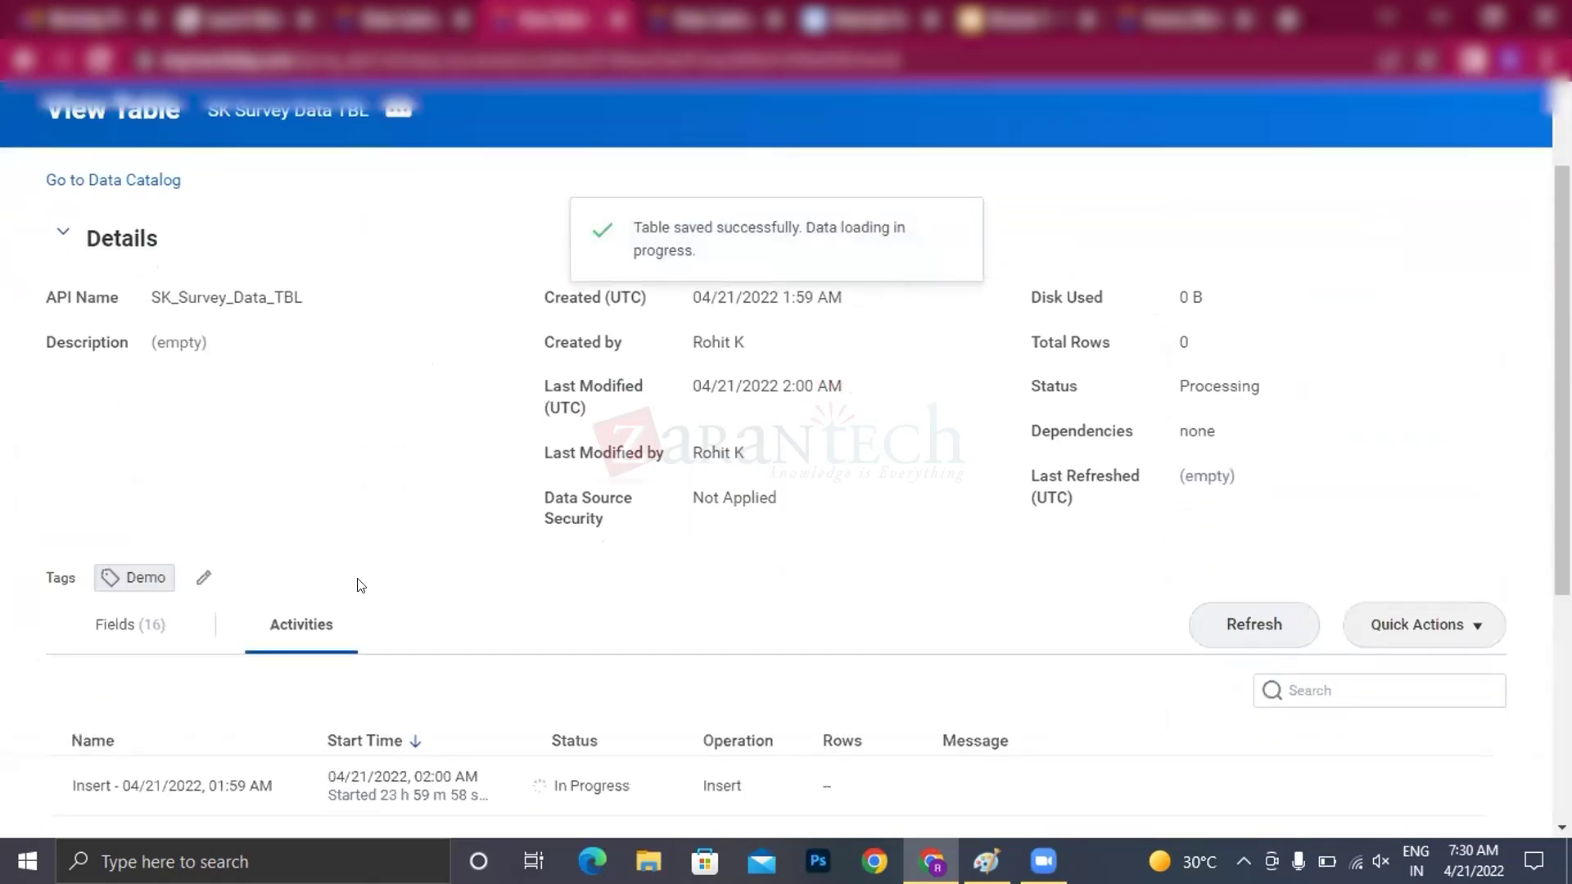
pyautogui.scroll(-2, 508, 570)
pyautogui.click(1246, 401)
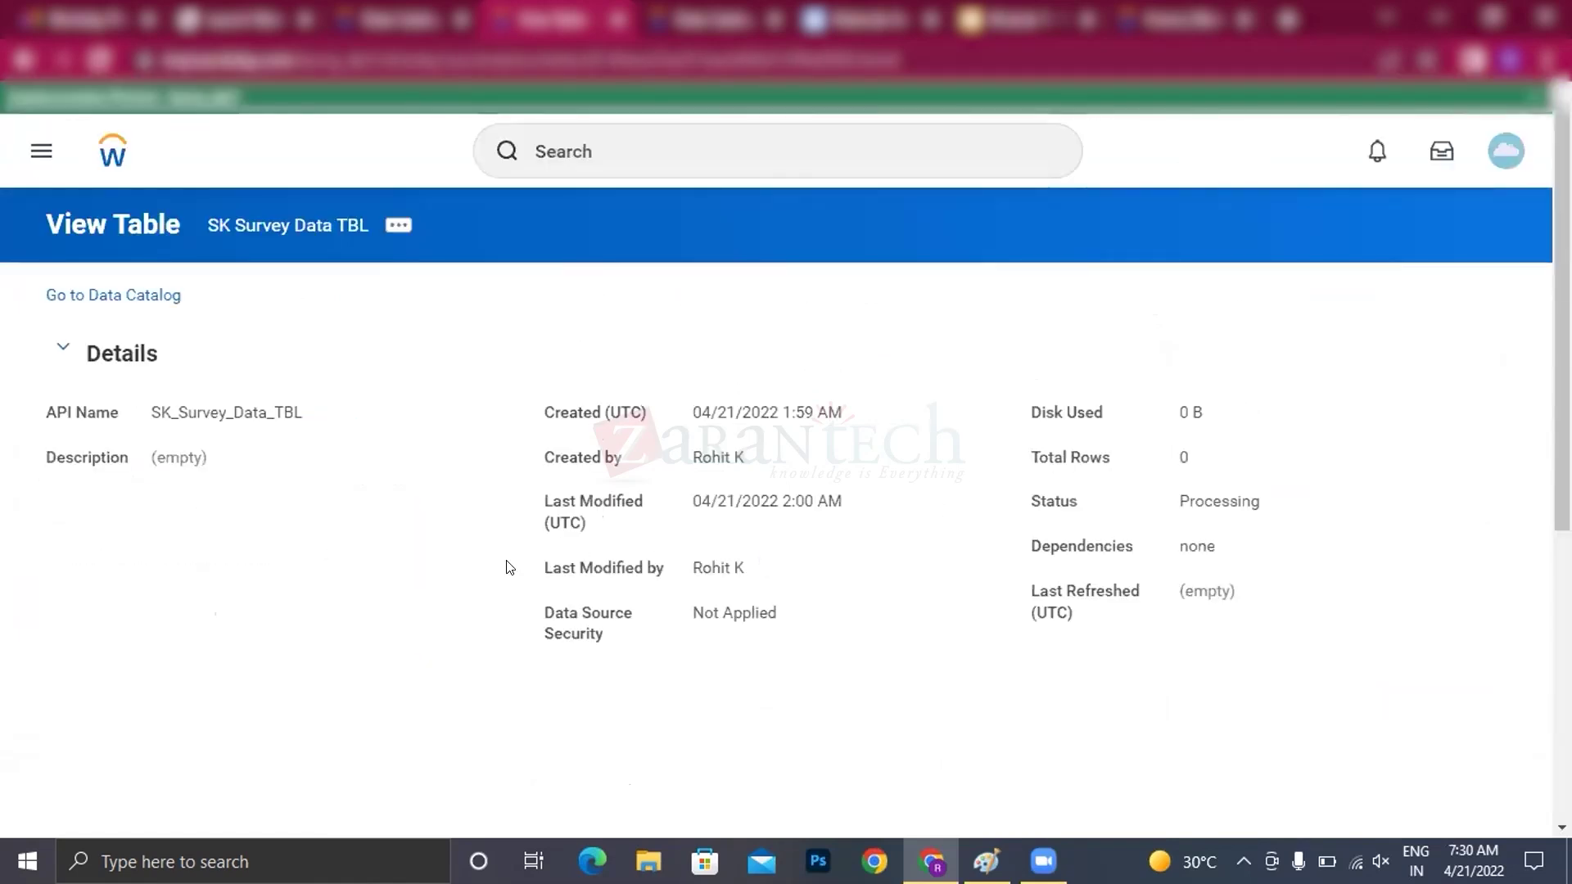
pyautogui.scroll(-2, 508, 567)
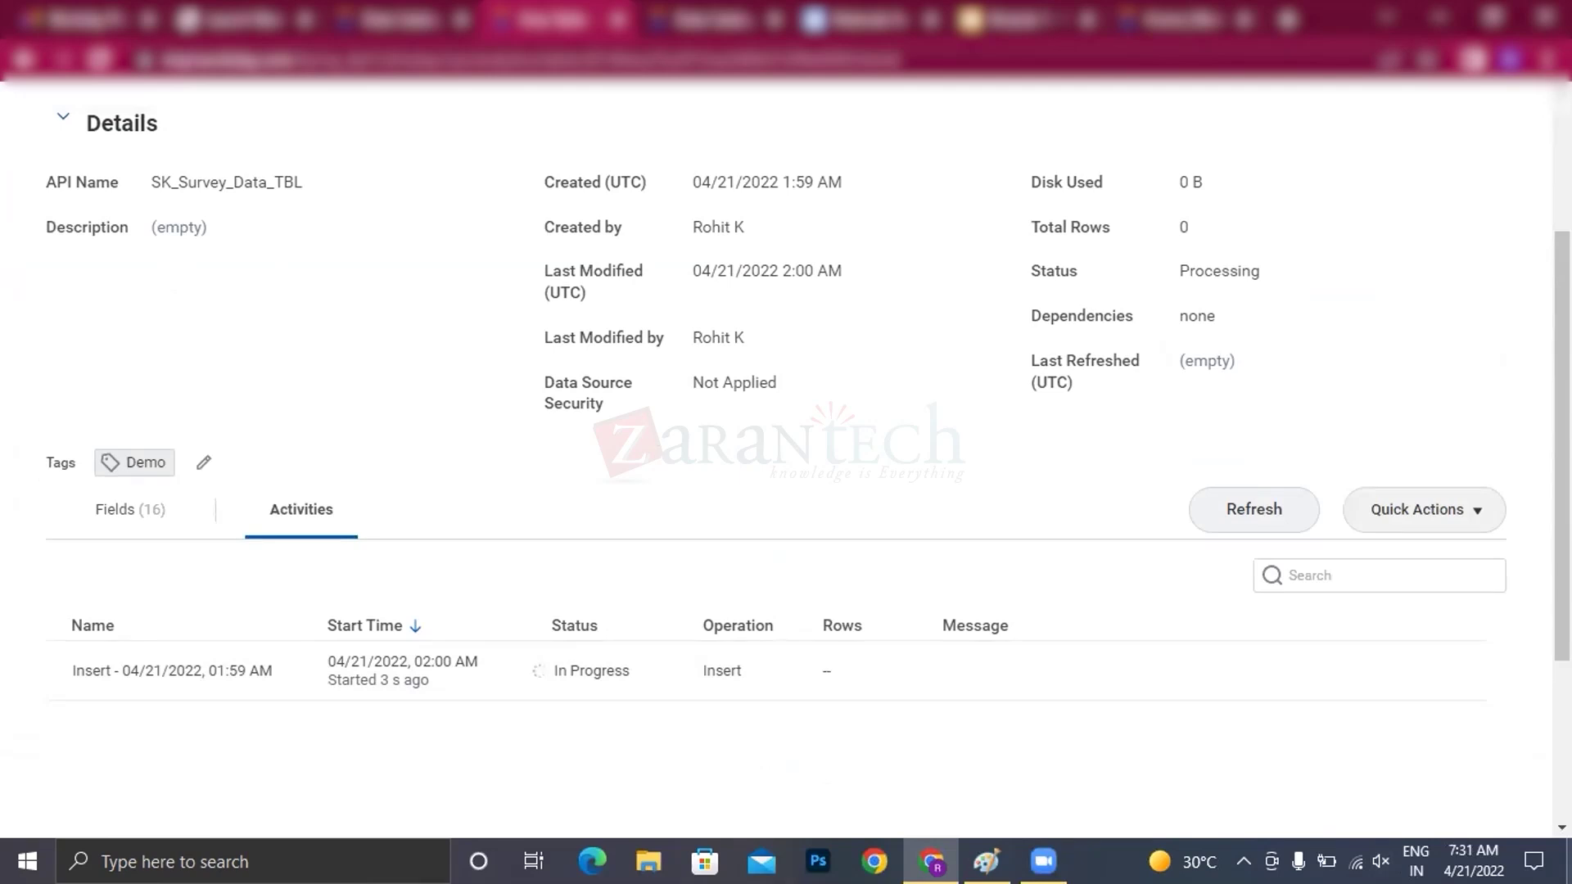
pyautogui.click(1265, 521)
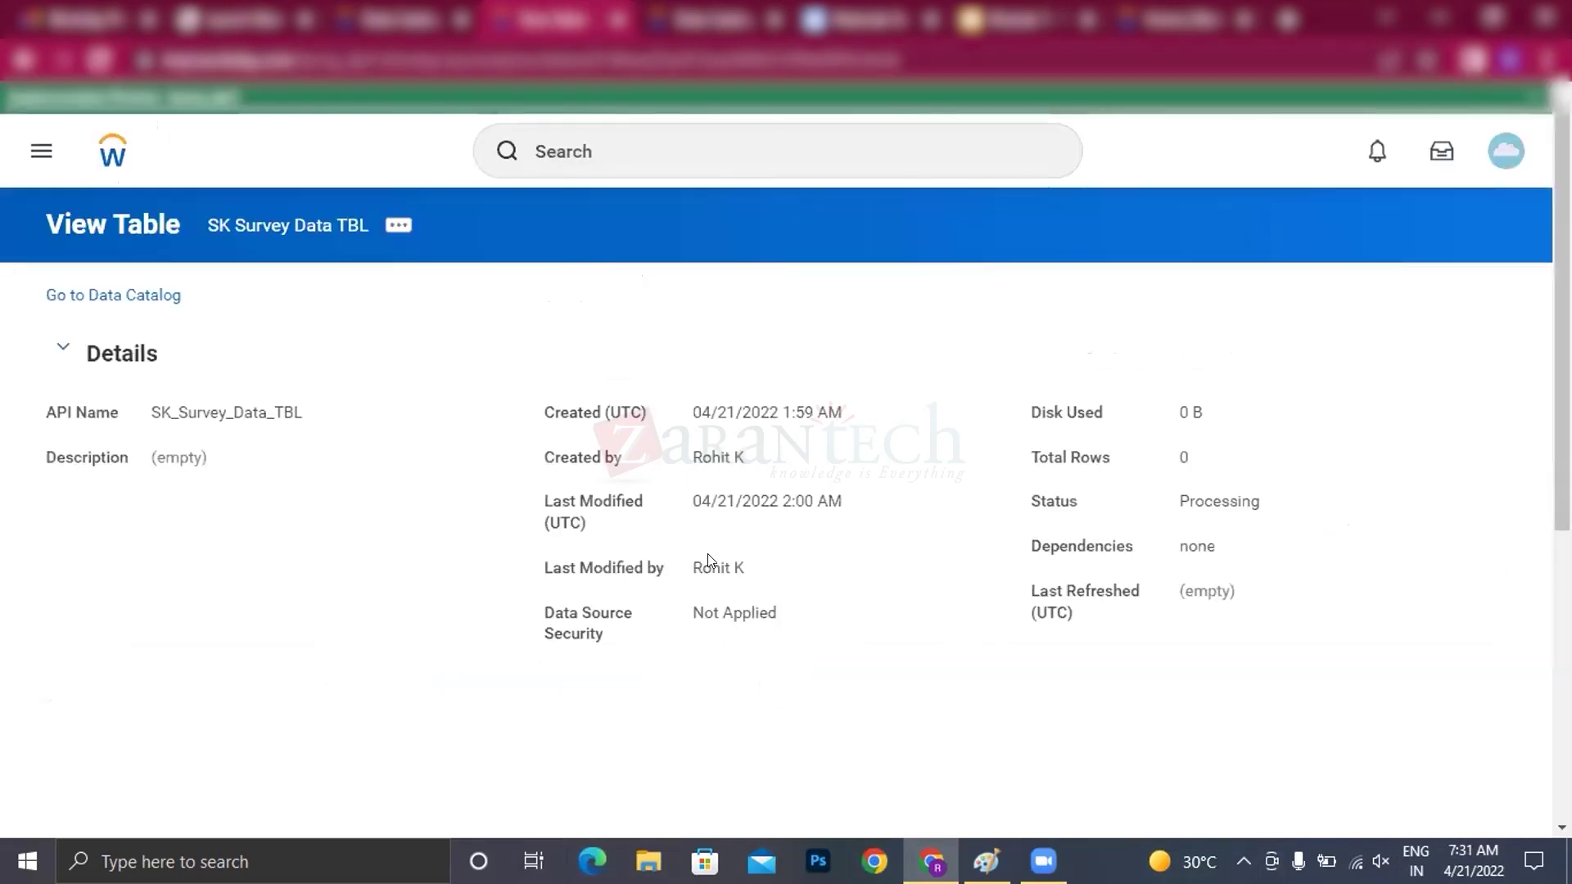
pyautogui.scroll(-1, 708, 602)
pyautogui.scroll(-2, 709, 602)
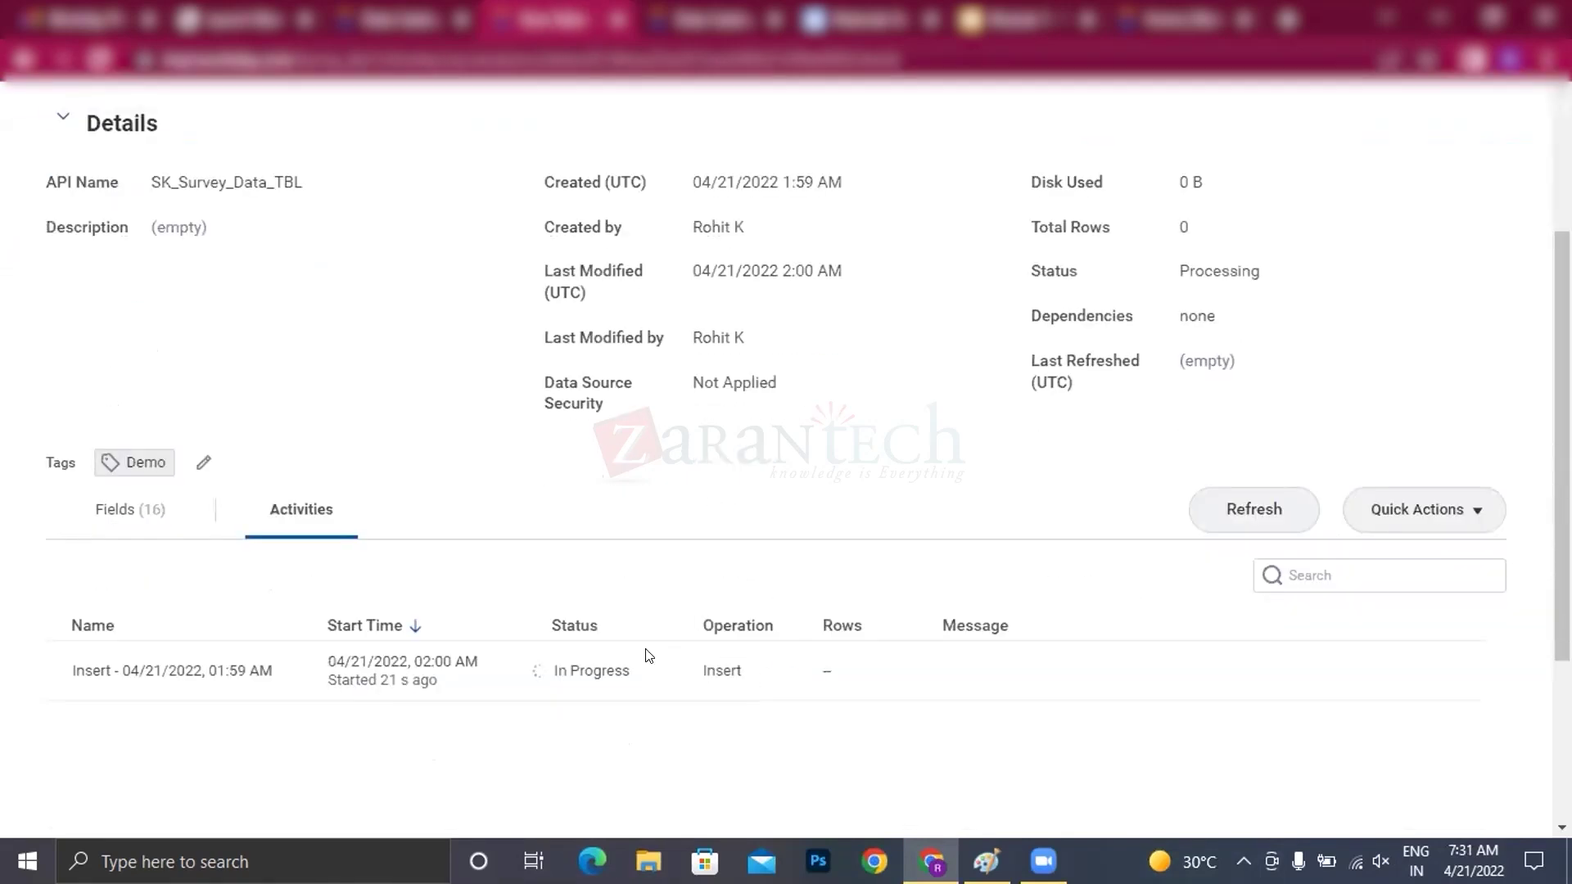
pyautogui.click(1239, 514)
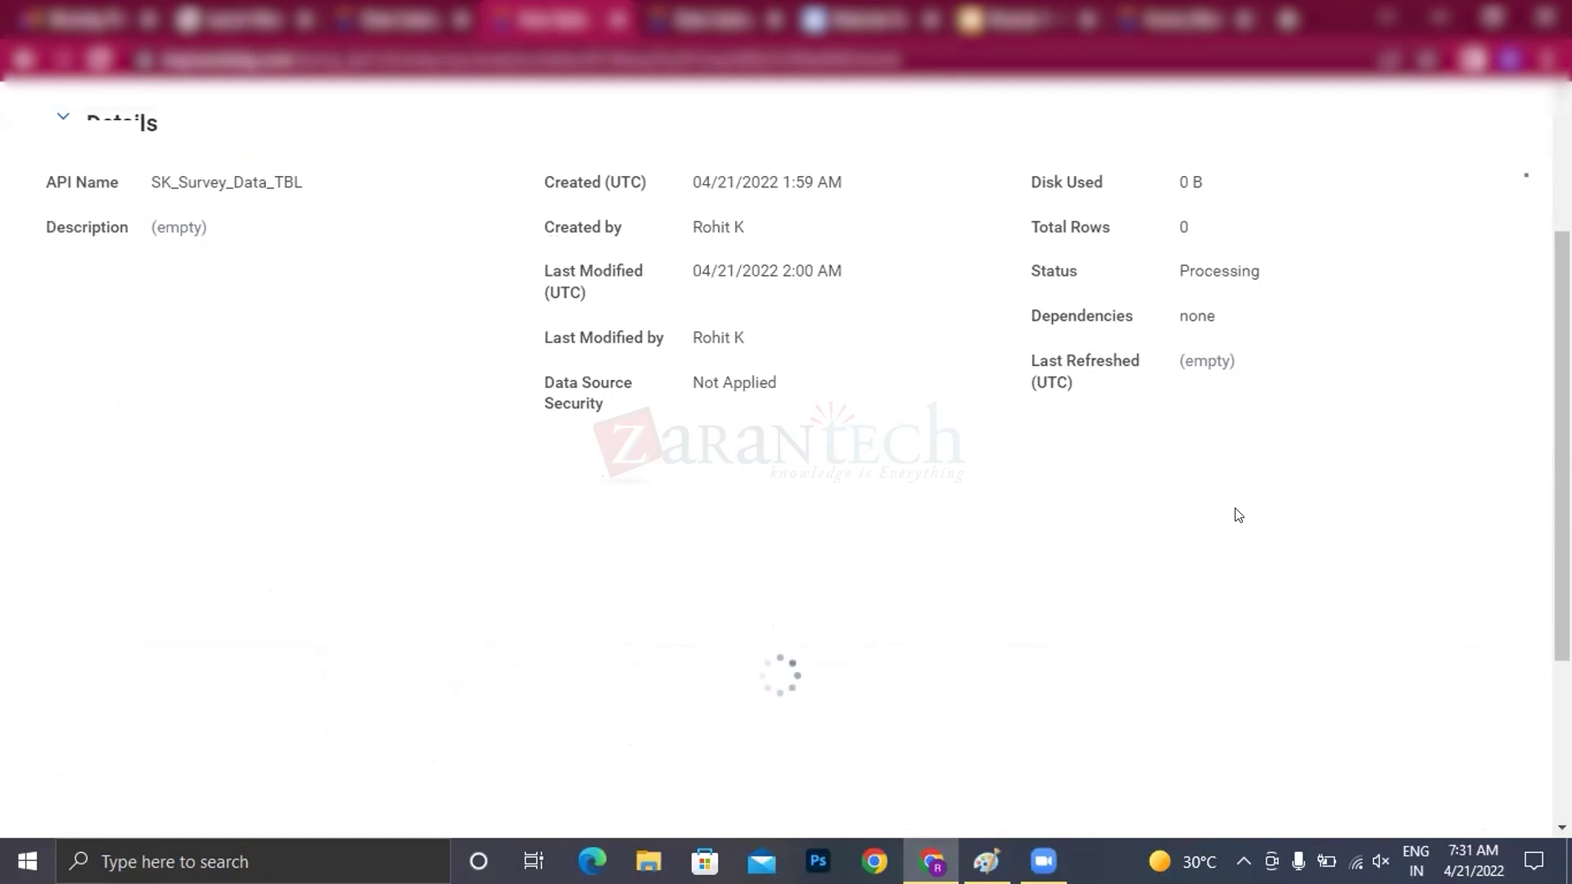
pyautogui.scroll(-2, 628, 641)
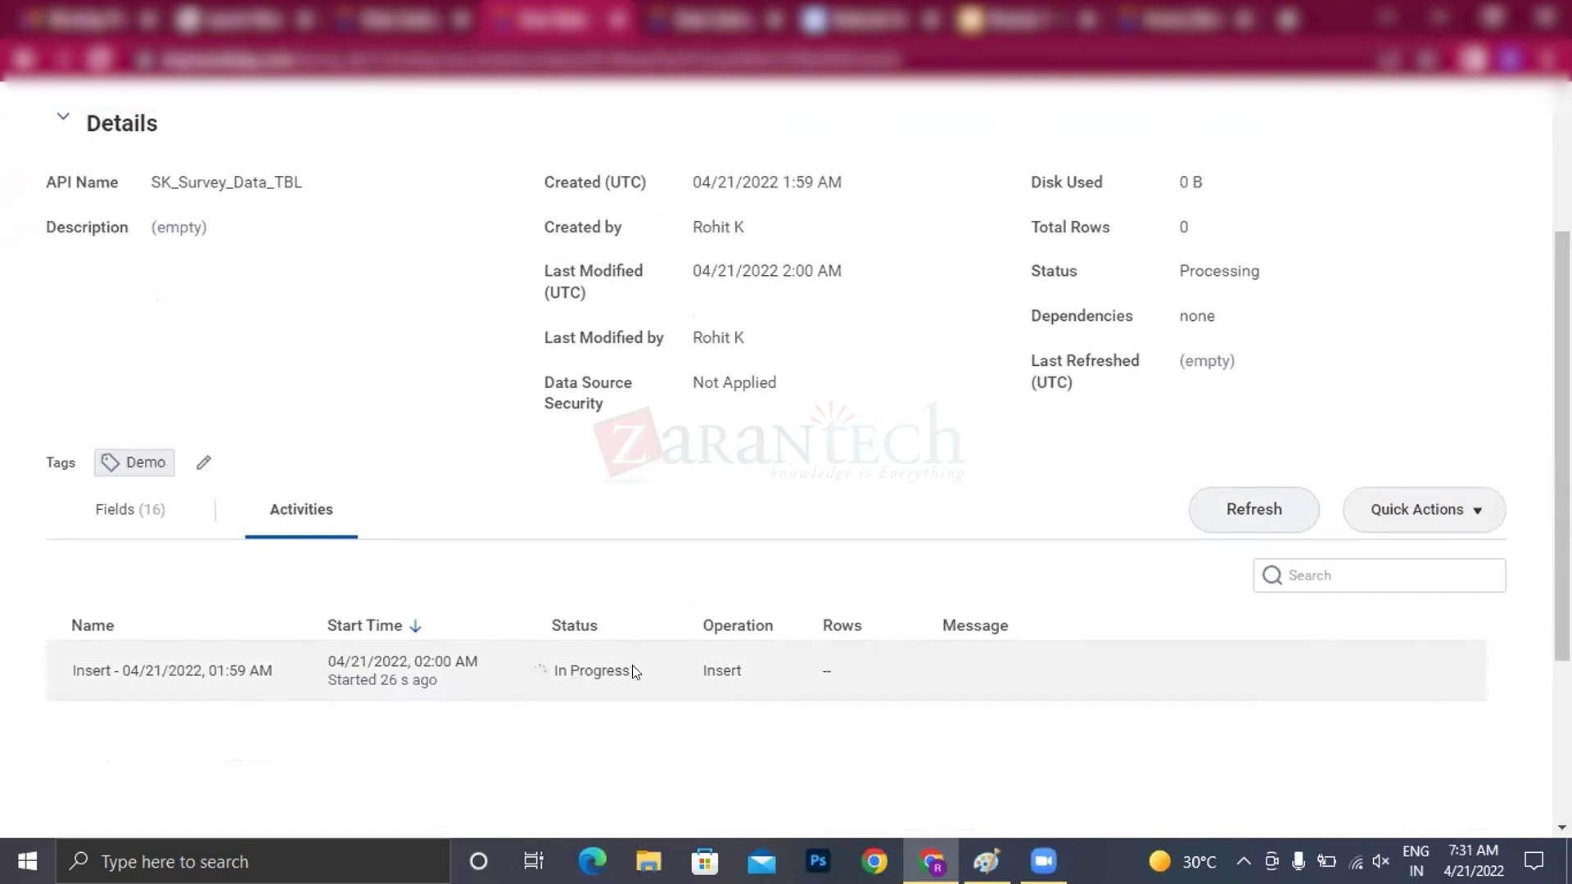
pyautogui.click(1259, 509)
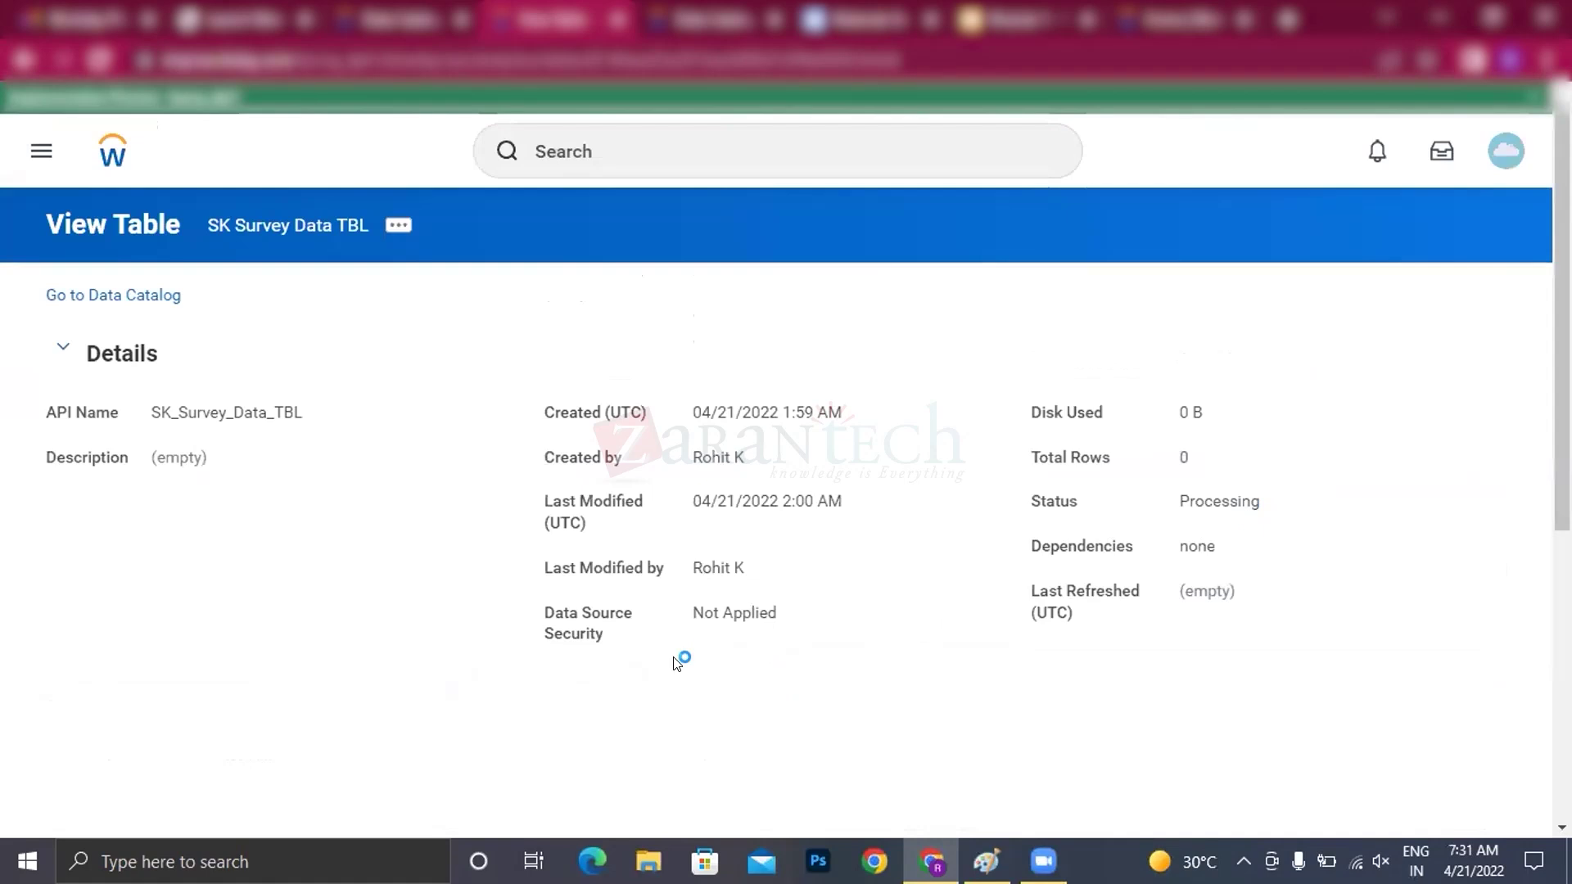
pyautogui.scroll(-1, 683, 664)
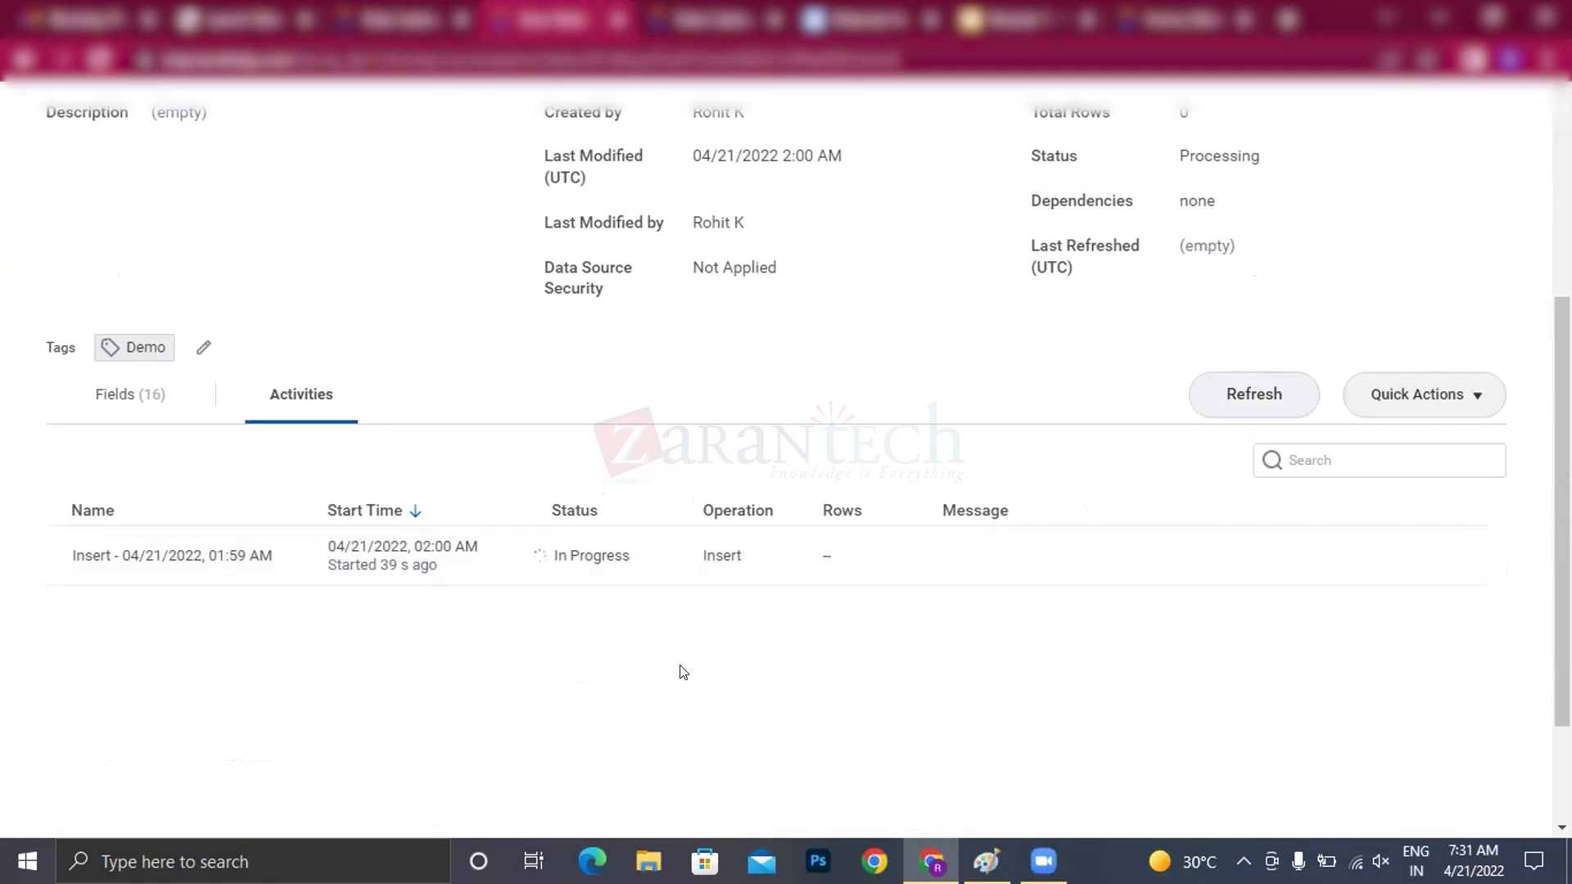
pyautogui.click(1224, 416)
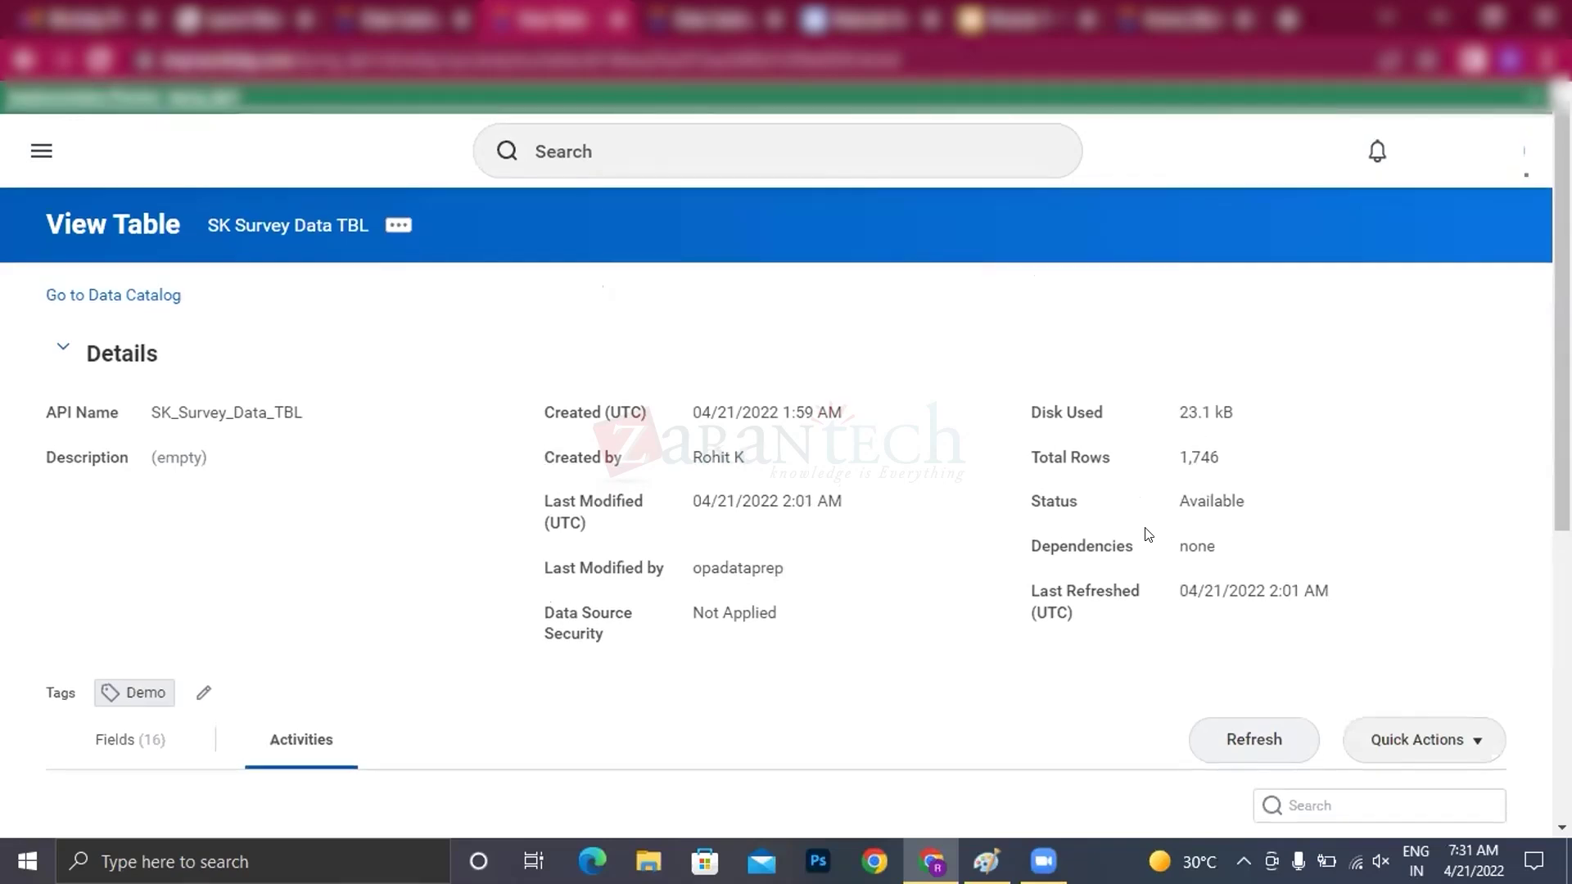
pyautogui.scroll(-2, 1153, 534)
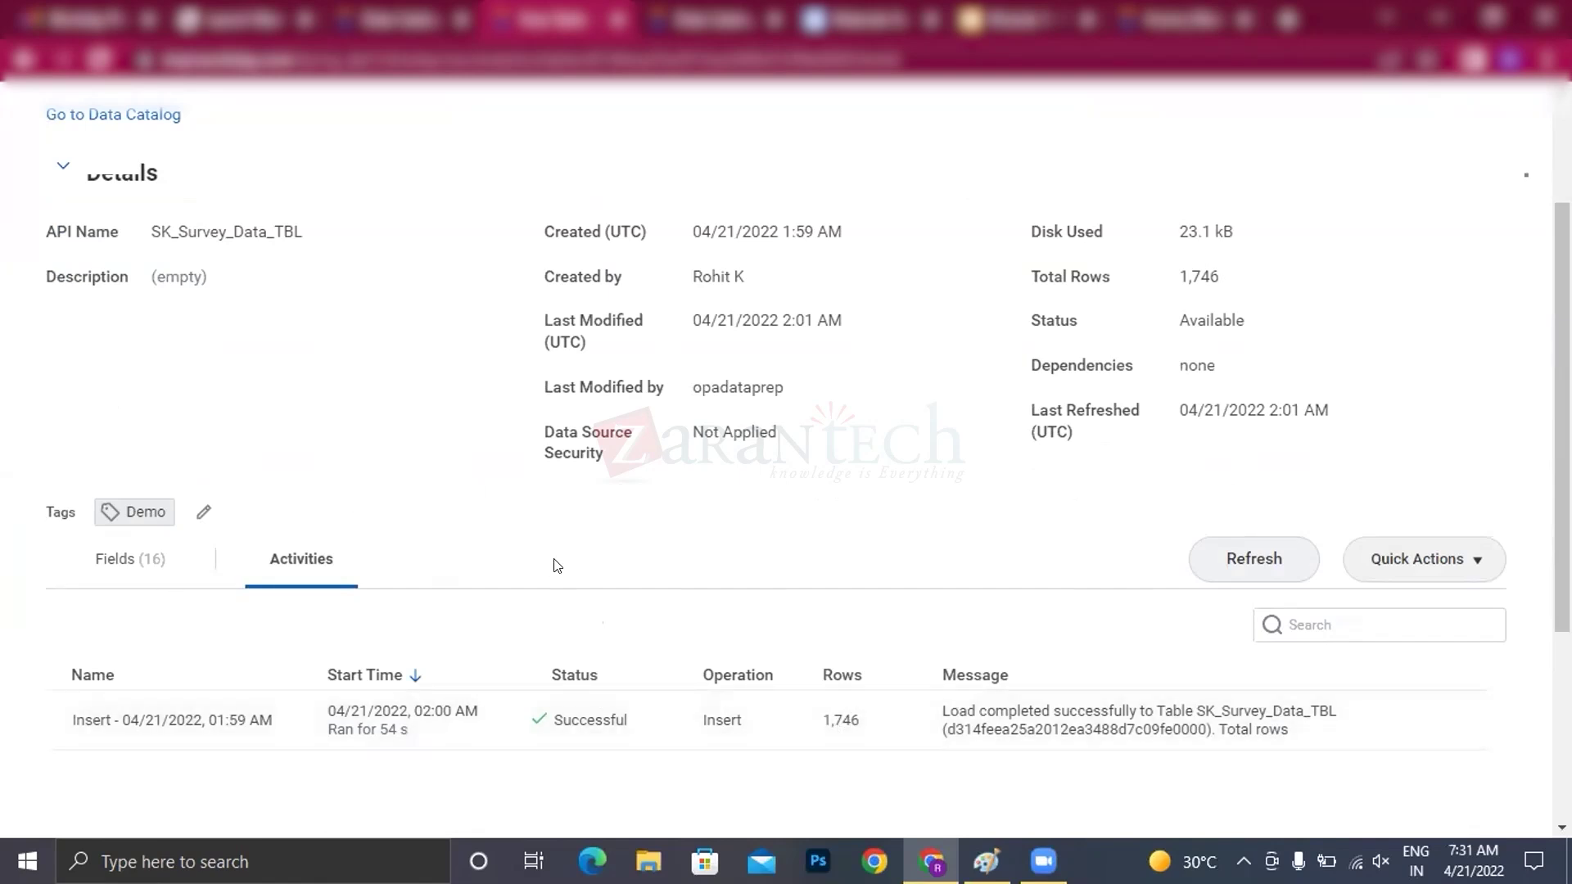
pyautogui.scroll(1, 526, 414)
pyautogui.scroll(2, 526, 414)
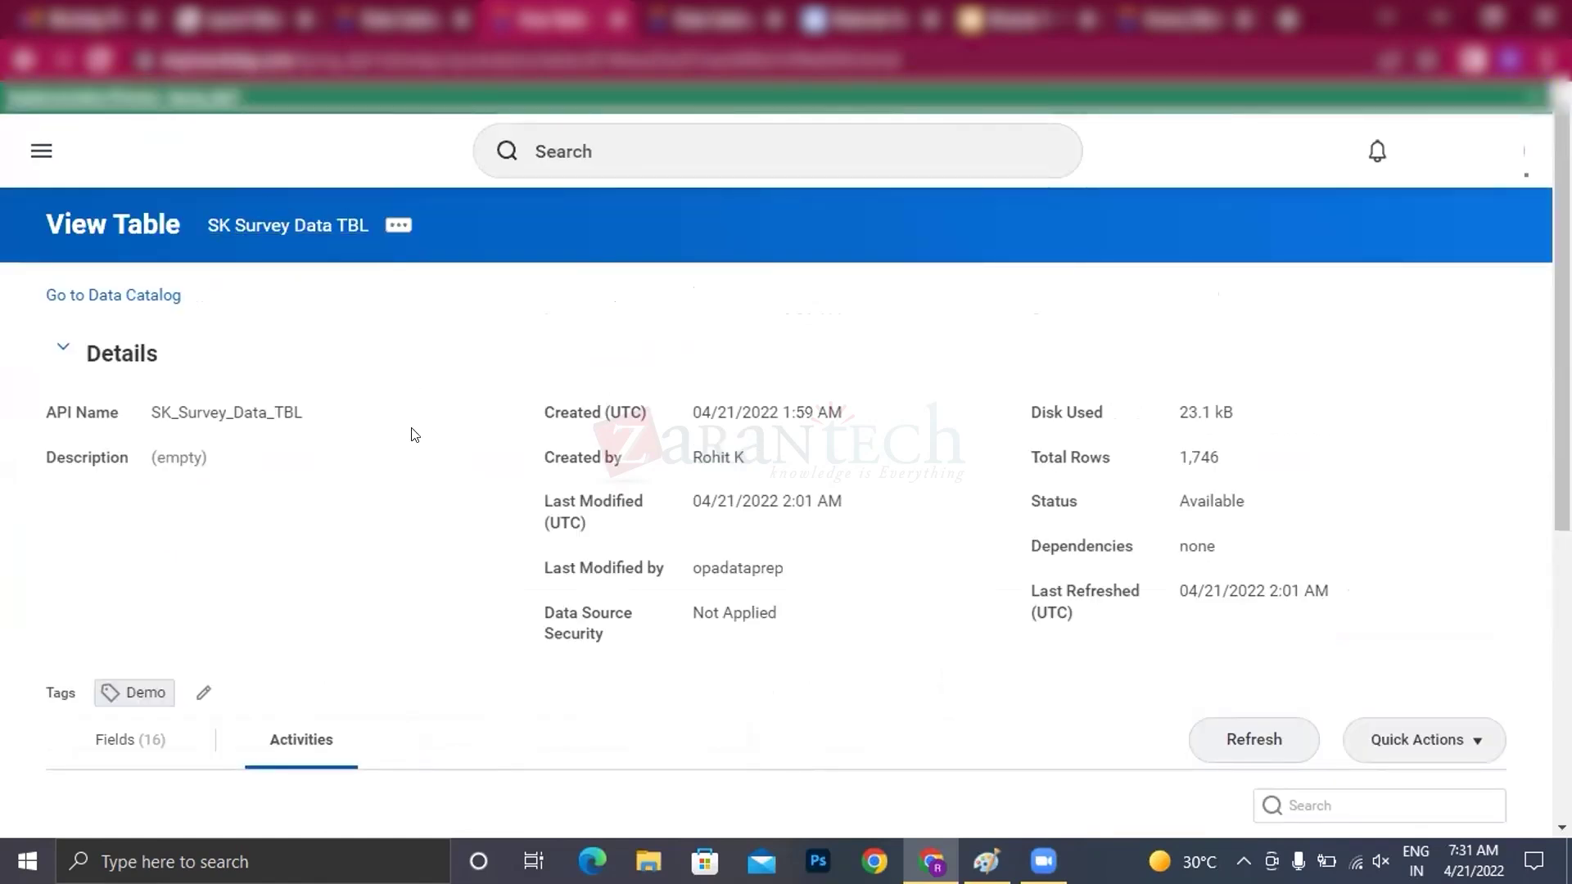
# - Show the fields of SK Survey Data TBL and switch them to the sample data view to examine the loaded rows
pyautogui.scroll(-3, 123, 523)
pyautogui.click(125, 512)
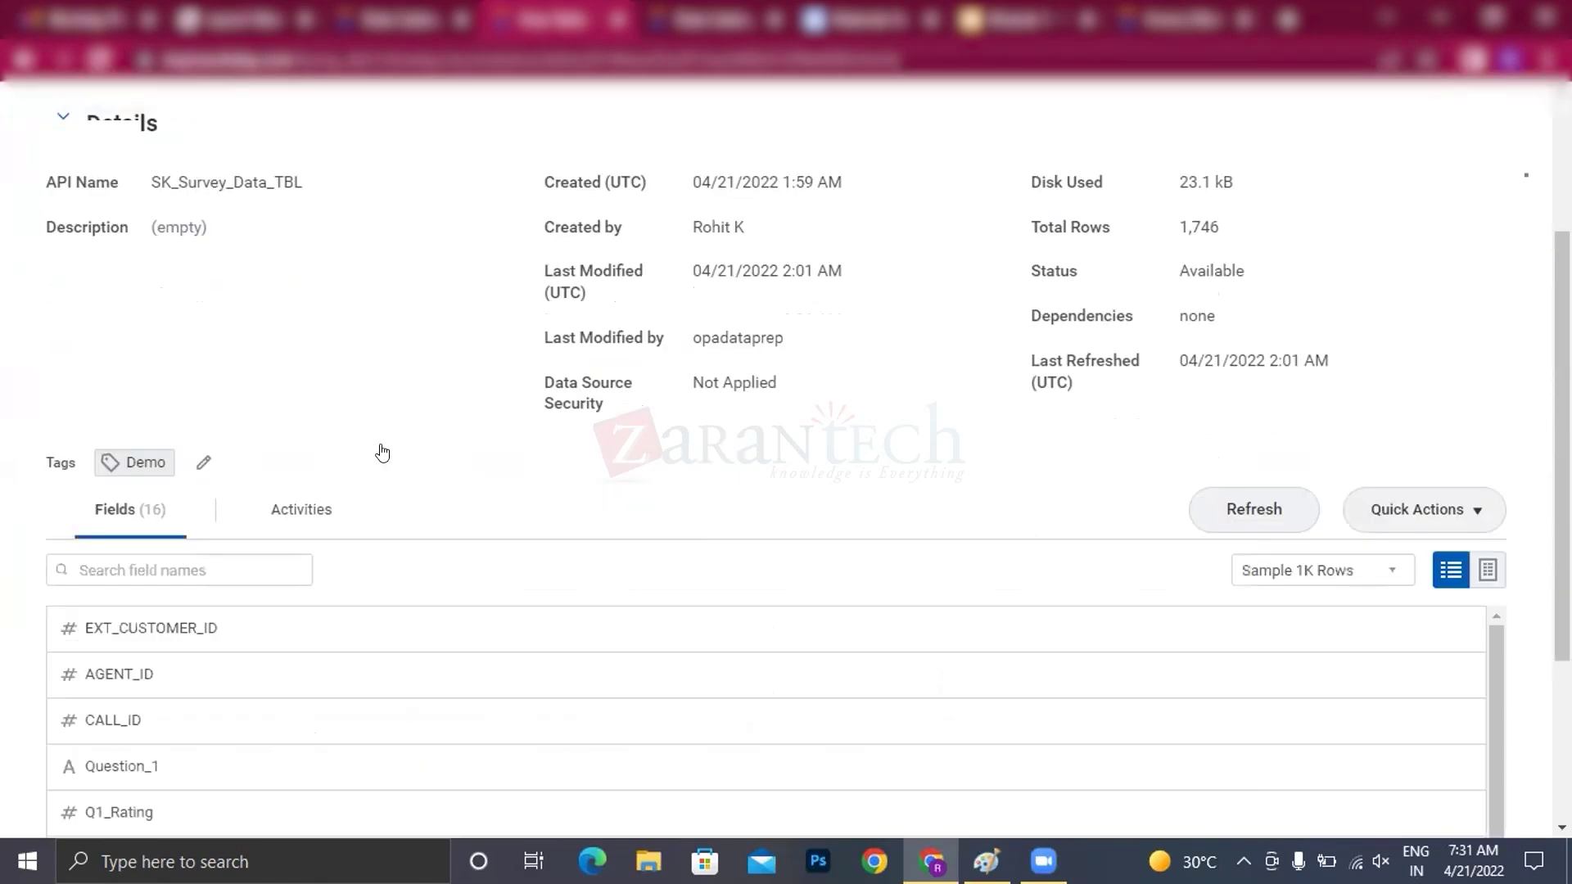
pyautogui.scroll(-3, 155, 243)
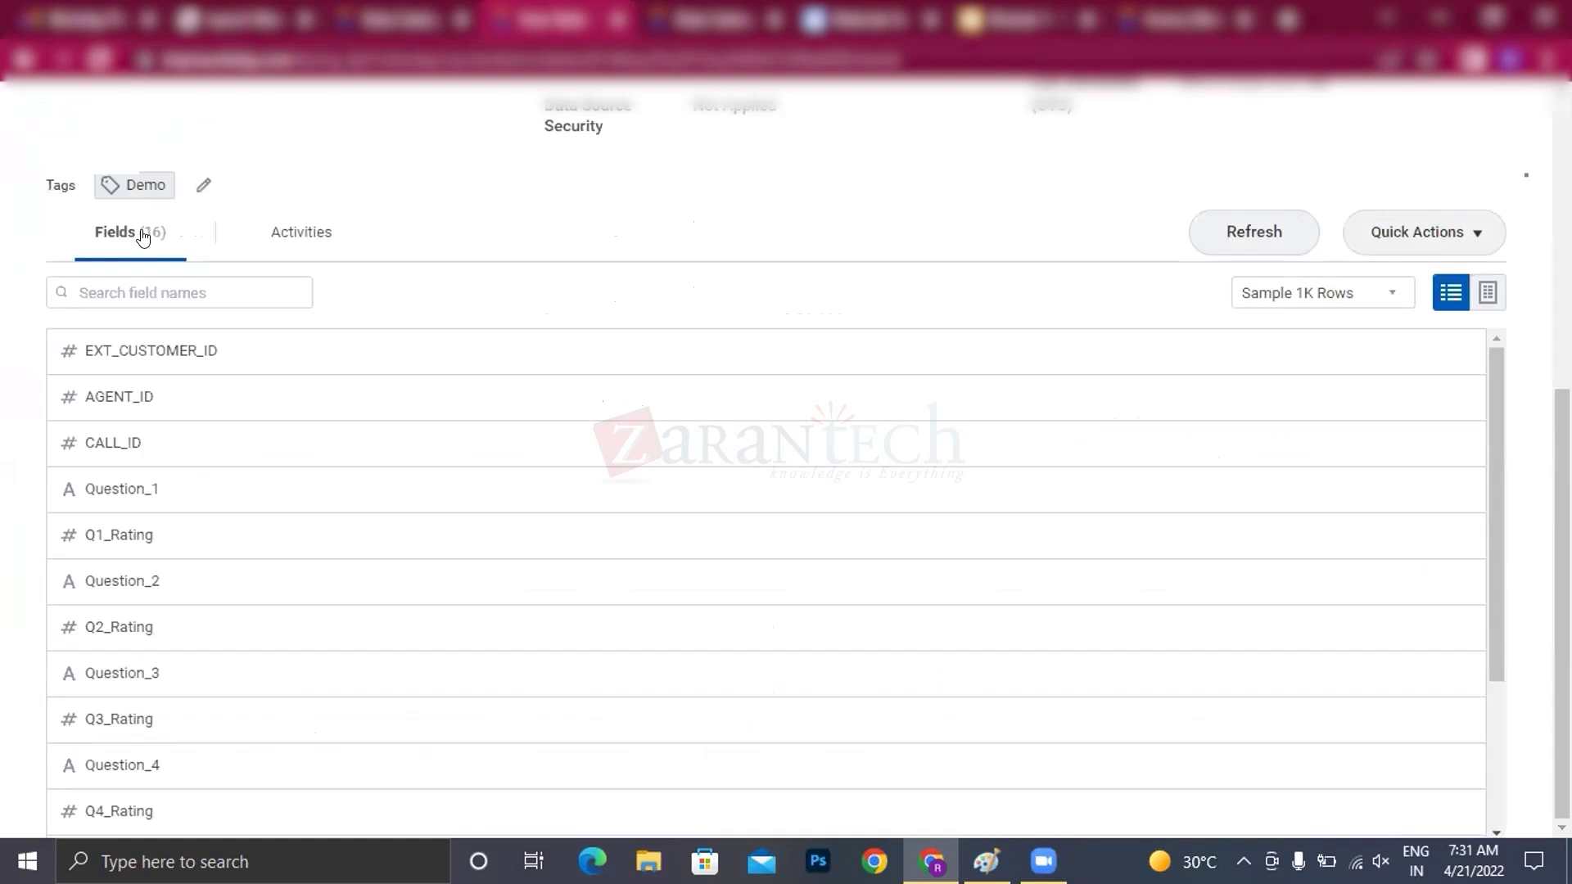
pyautogui.click(1487, 301)
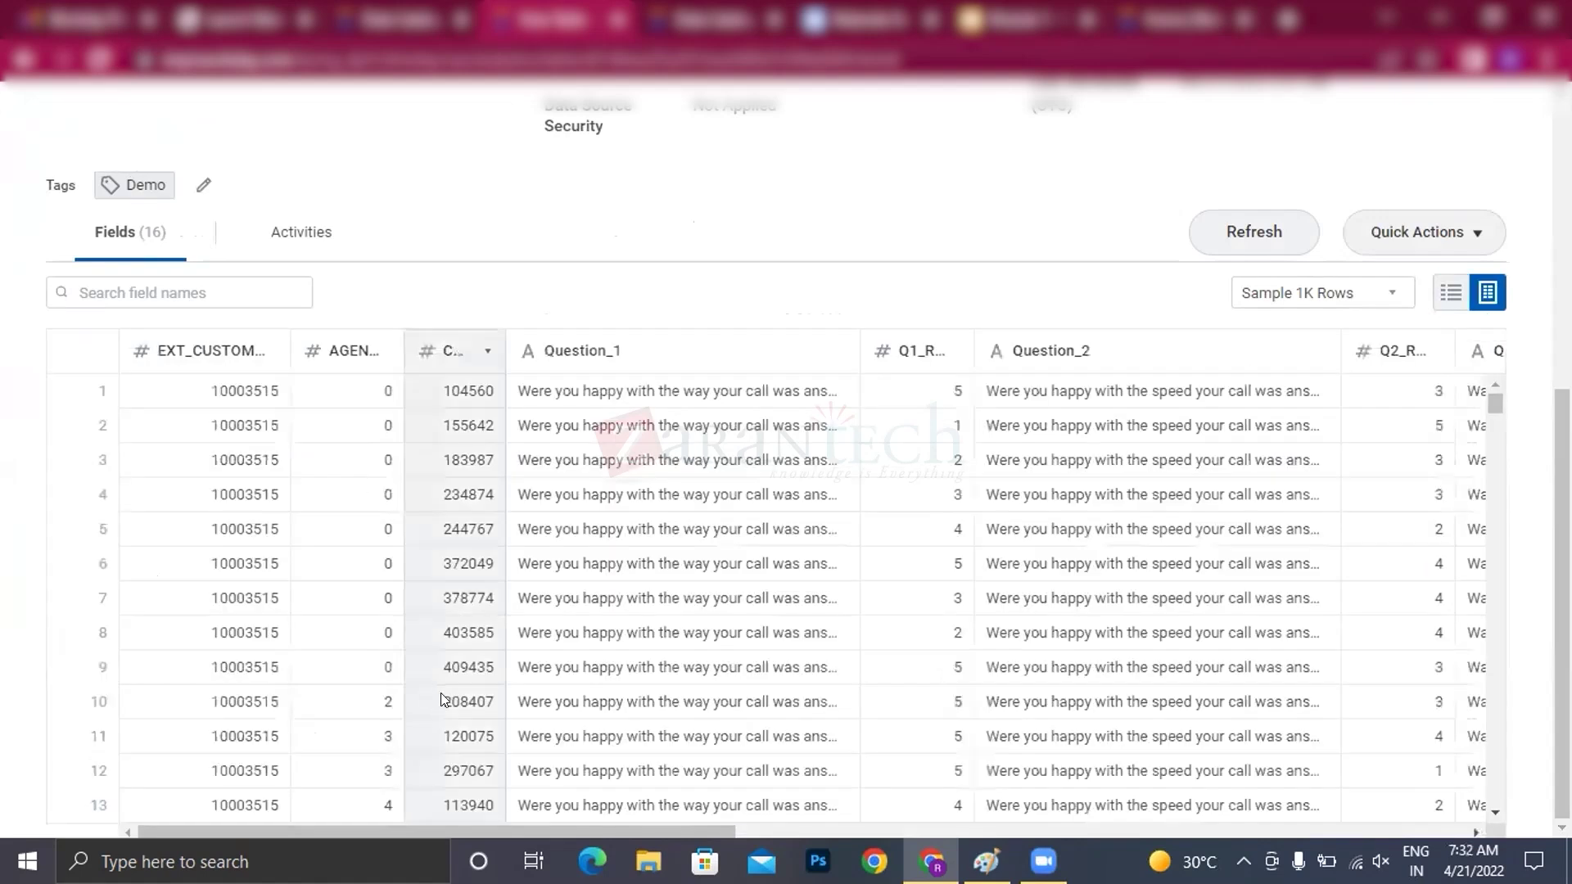
# - Look through the loaded rows of SK Survey Data TBL and set the data sample to 10K rows
pyautogui.scroll(-5, 445, 670)
pyautogui.scroll(5, 528, 425)
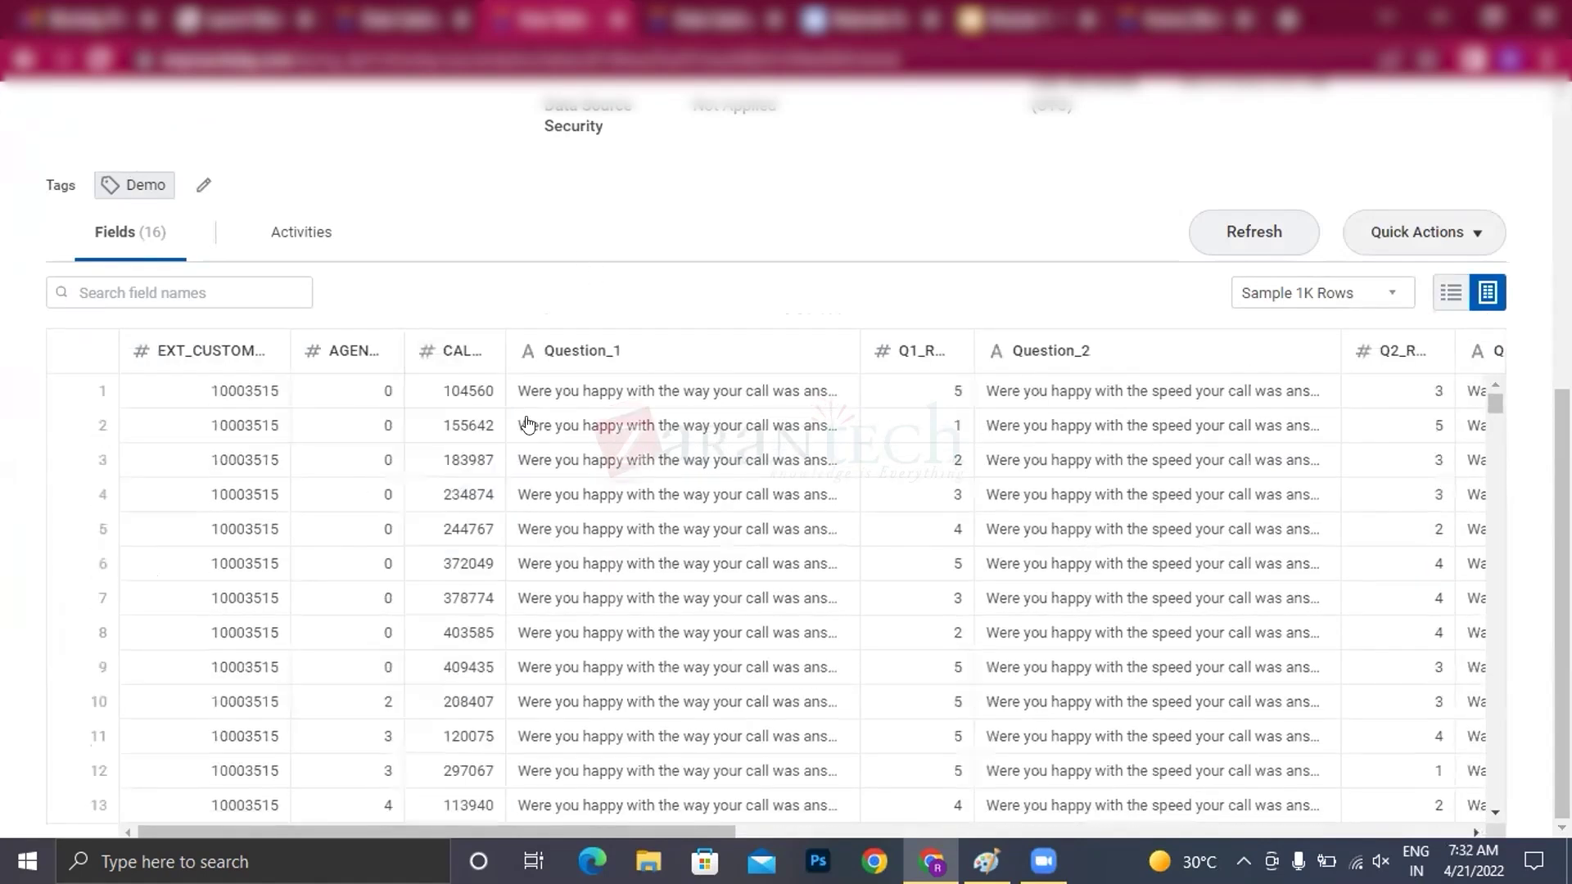
pyautogui.click(1379, 293)
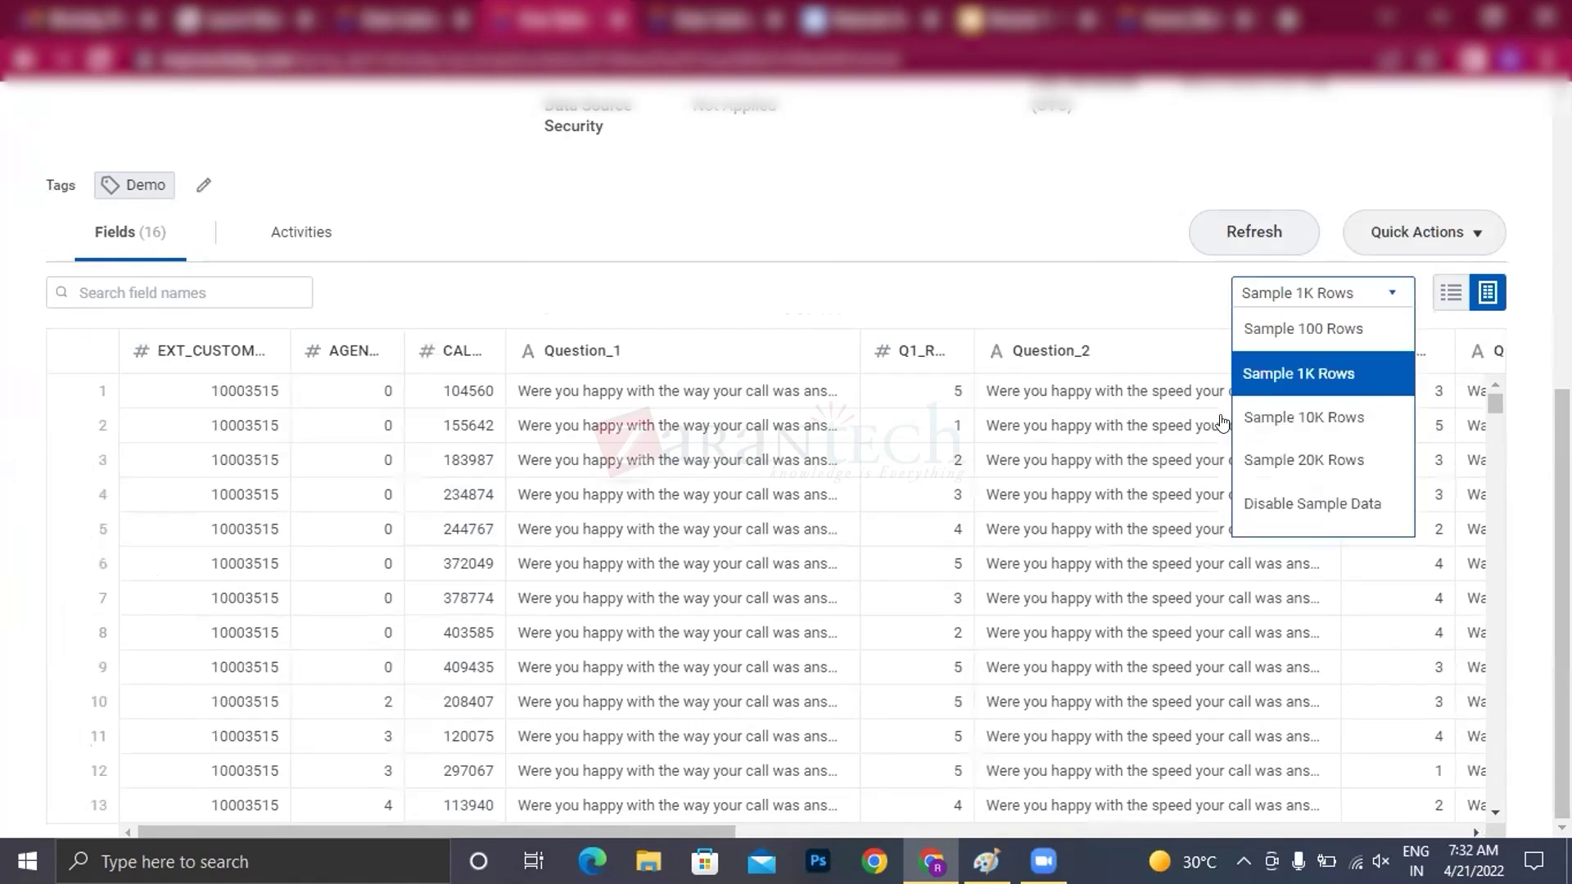
pyautogui.click(1334, 415)
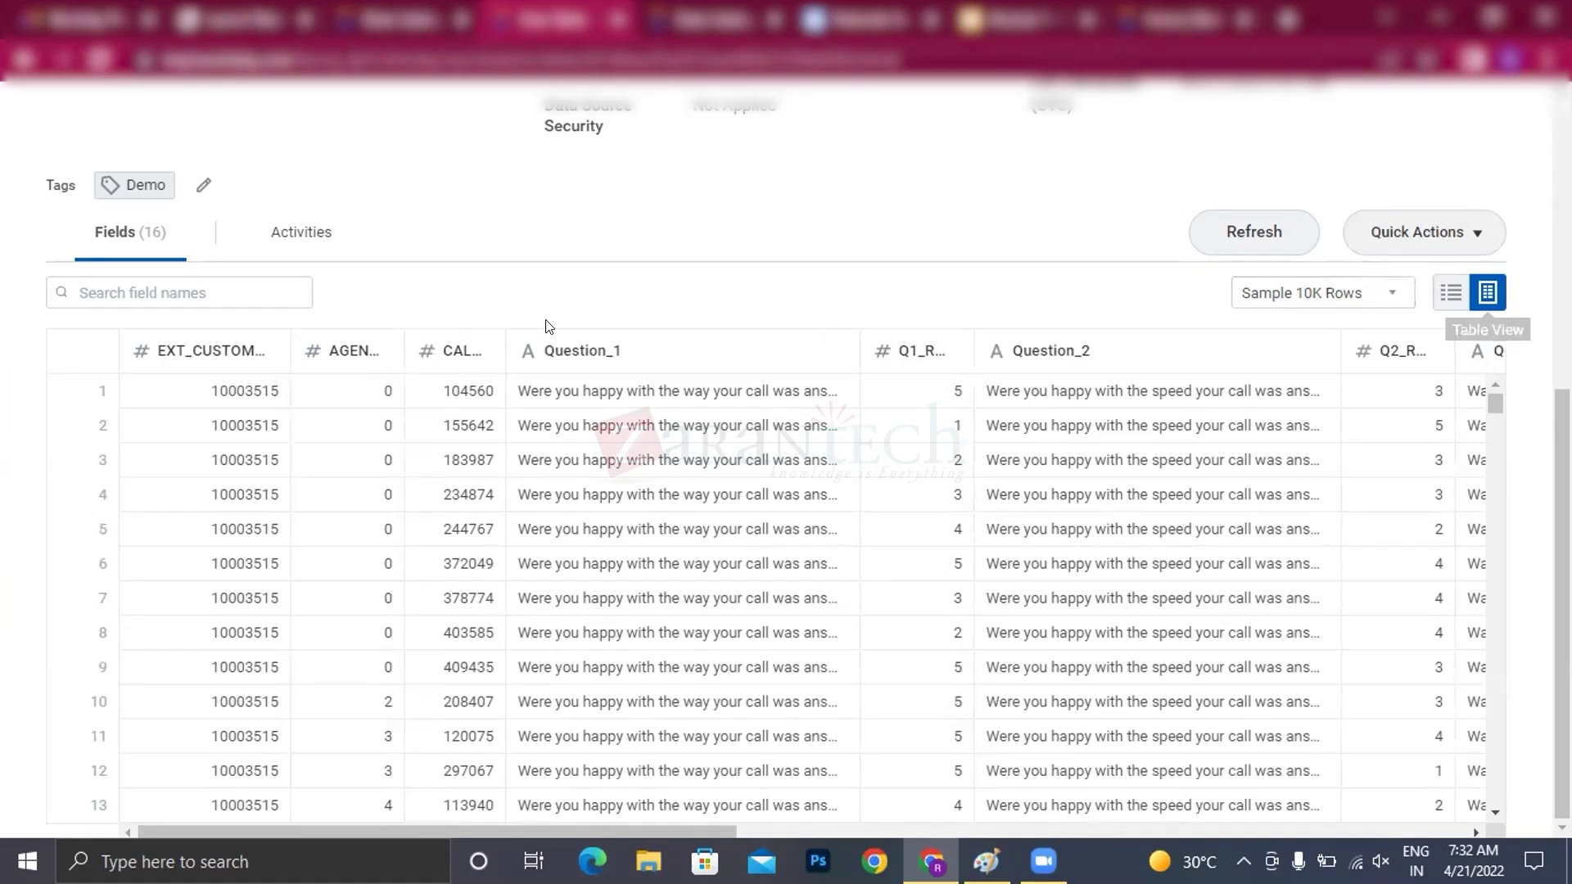
# - Open SK Survey Data TBL for editing and examine its fields as a grid of sample rows
pyautogui.scroll(5, 341, 309)
pyautogui.click(400, 180)
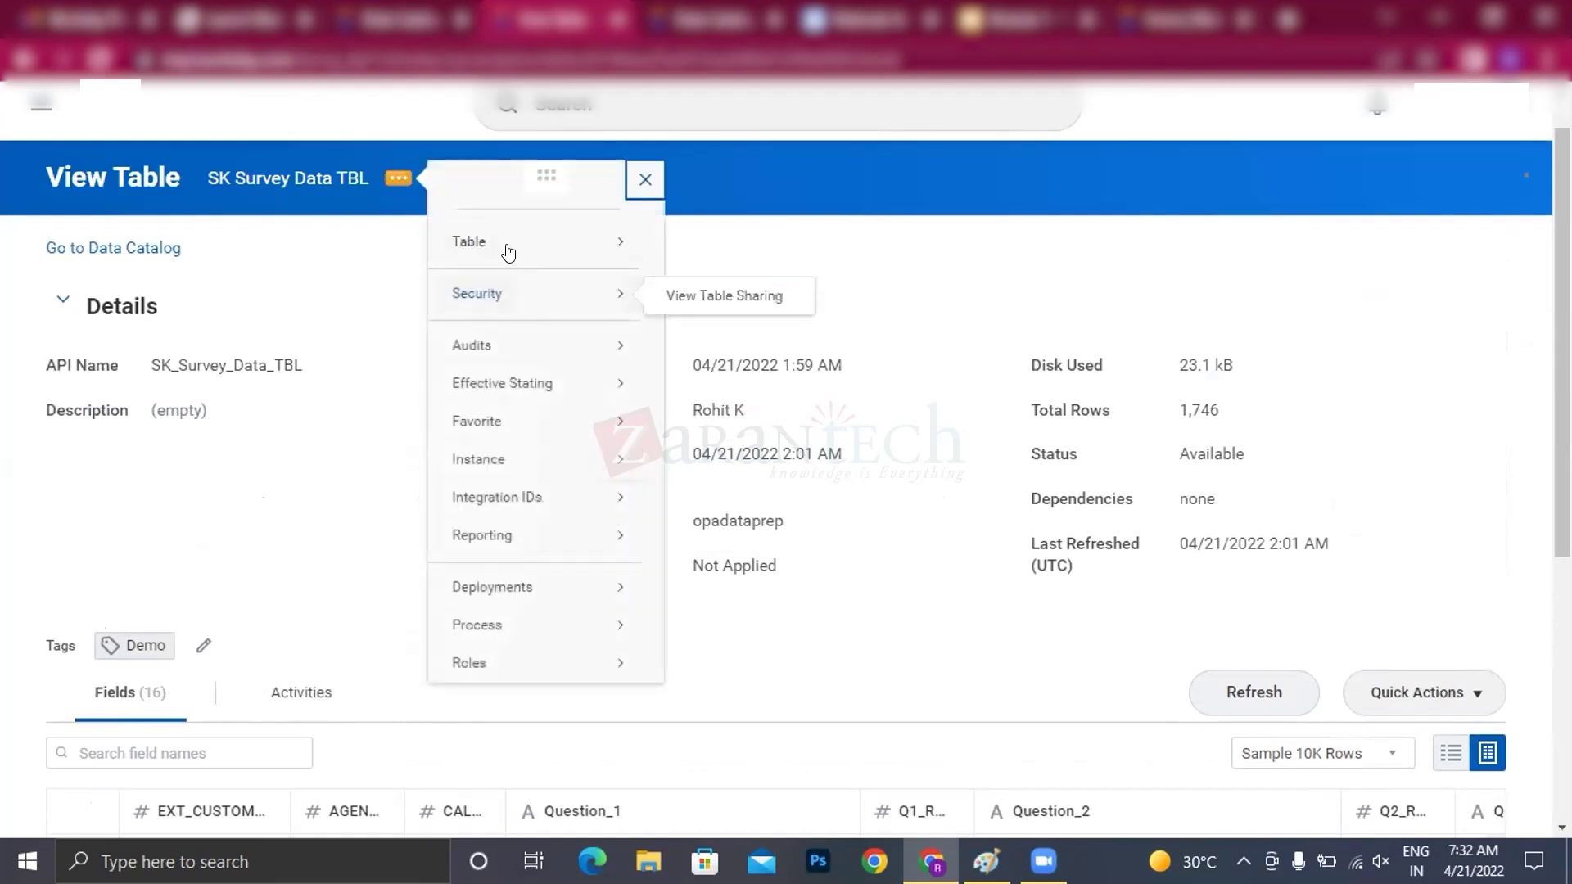
pyautogui.moveTo(586, 245)
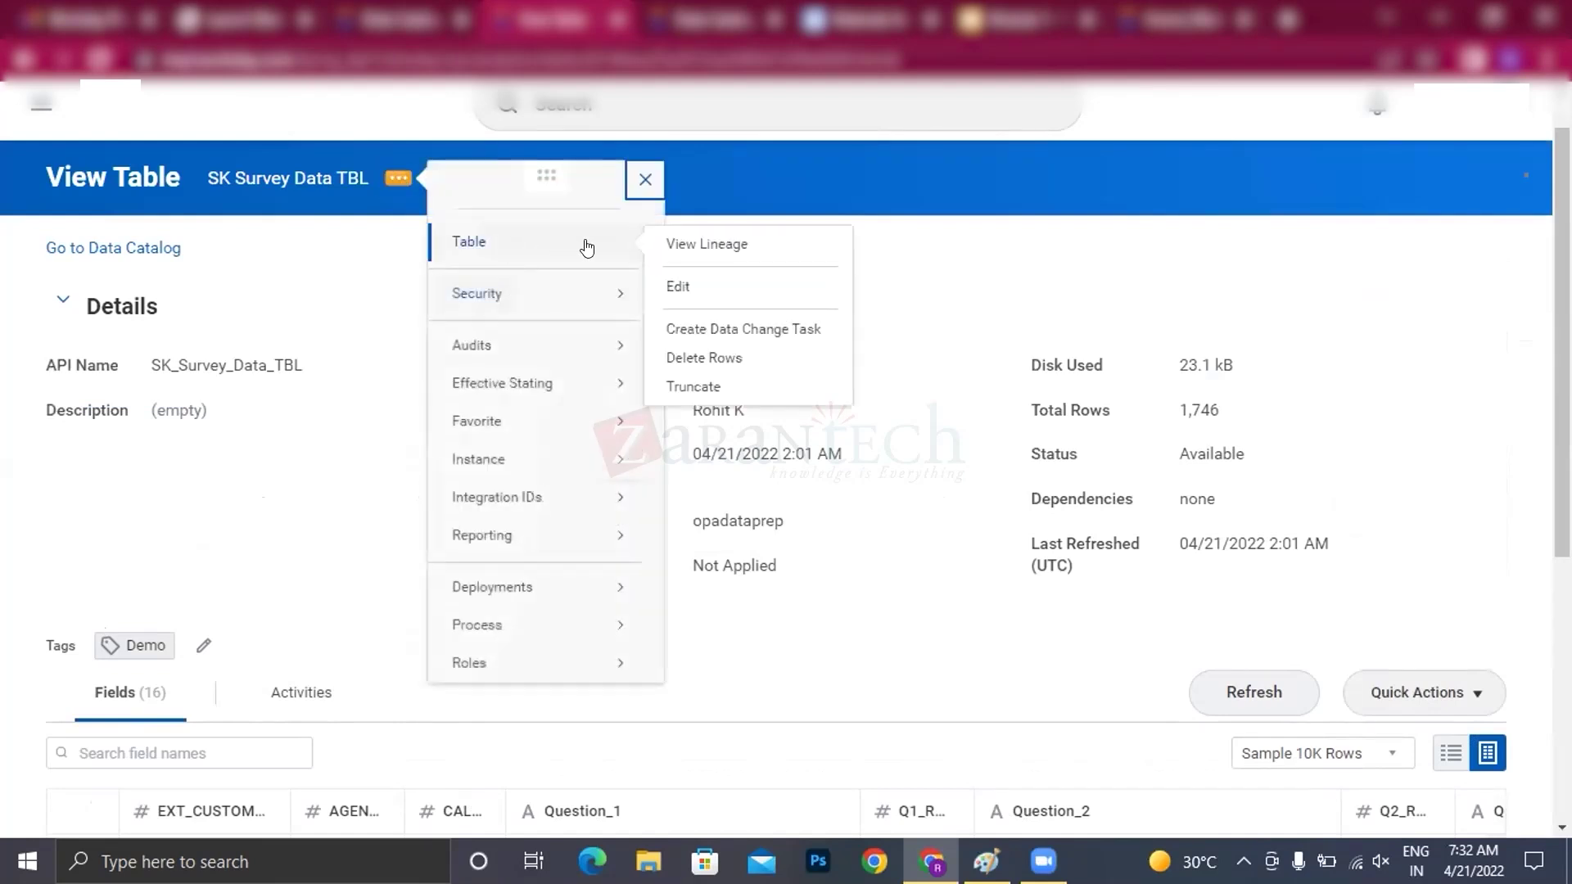
pyautogui.click(676, 286)
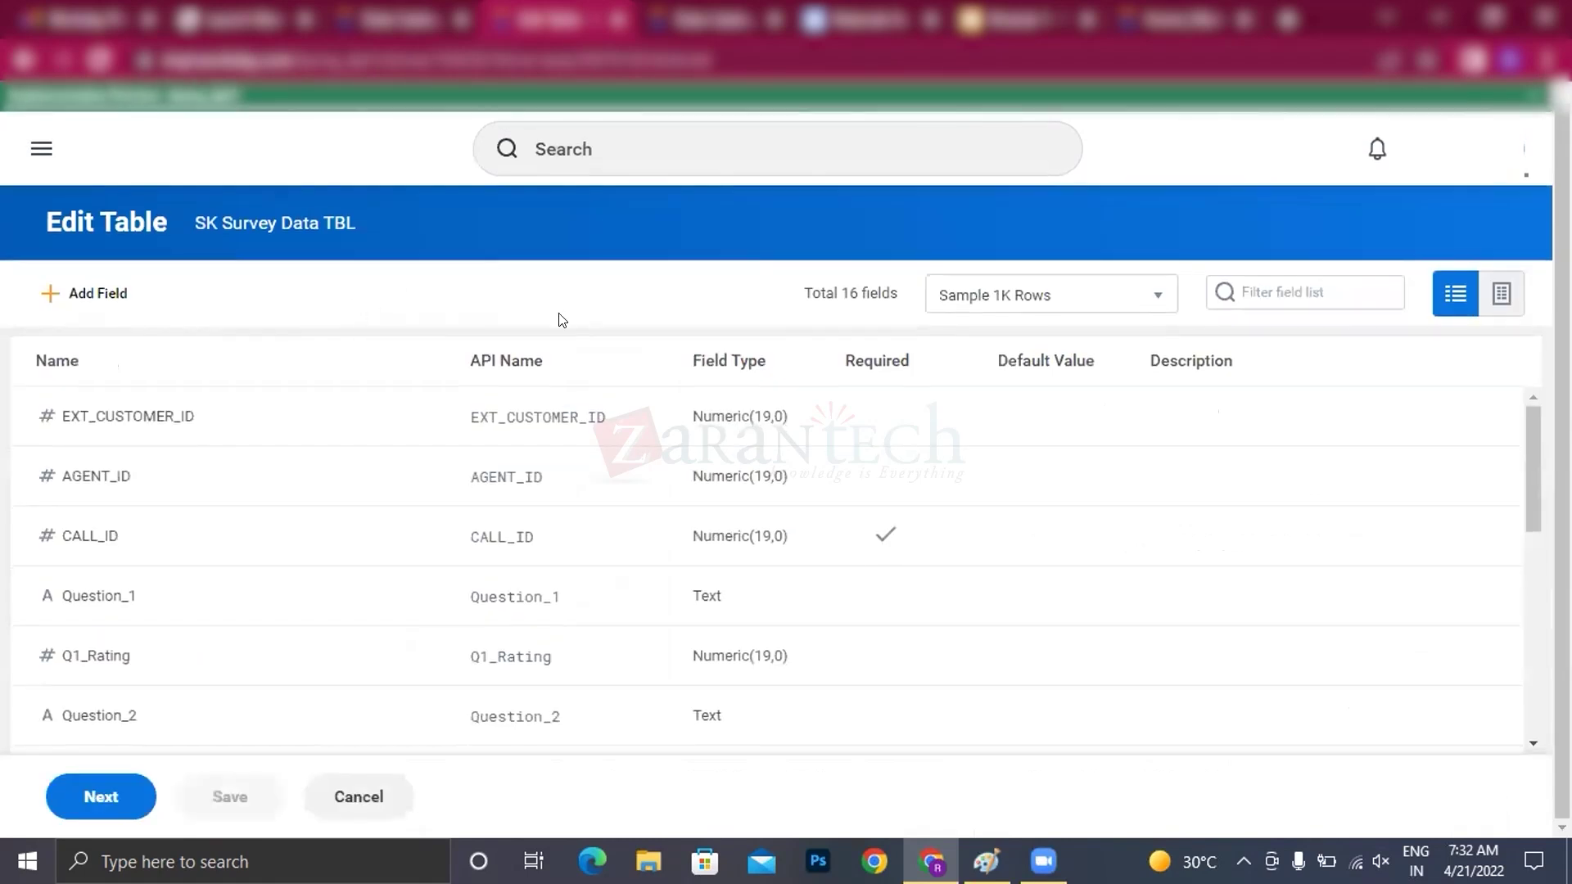
pyautogui.click(1501, 295)
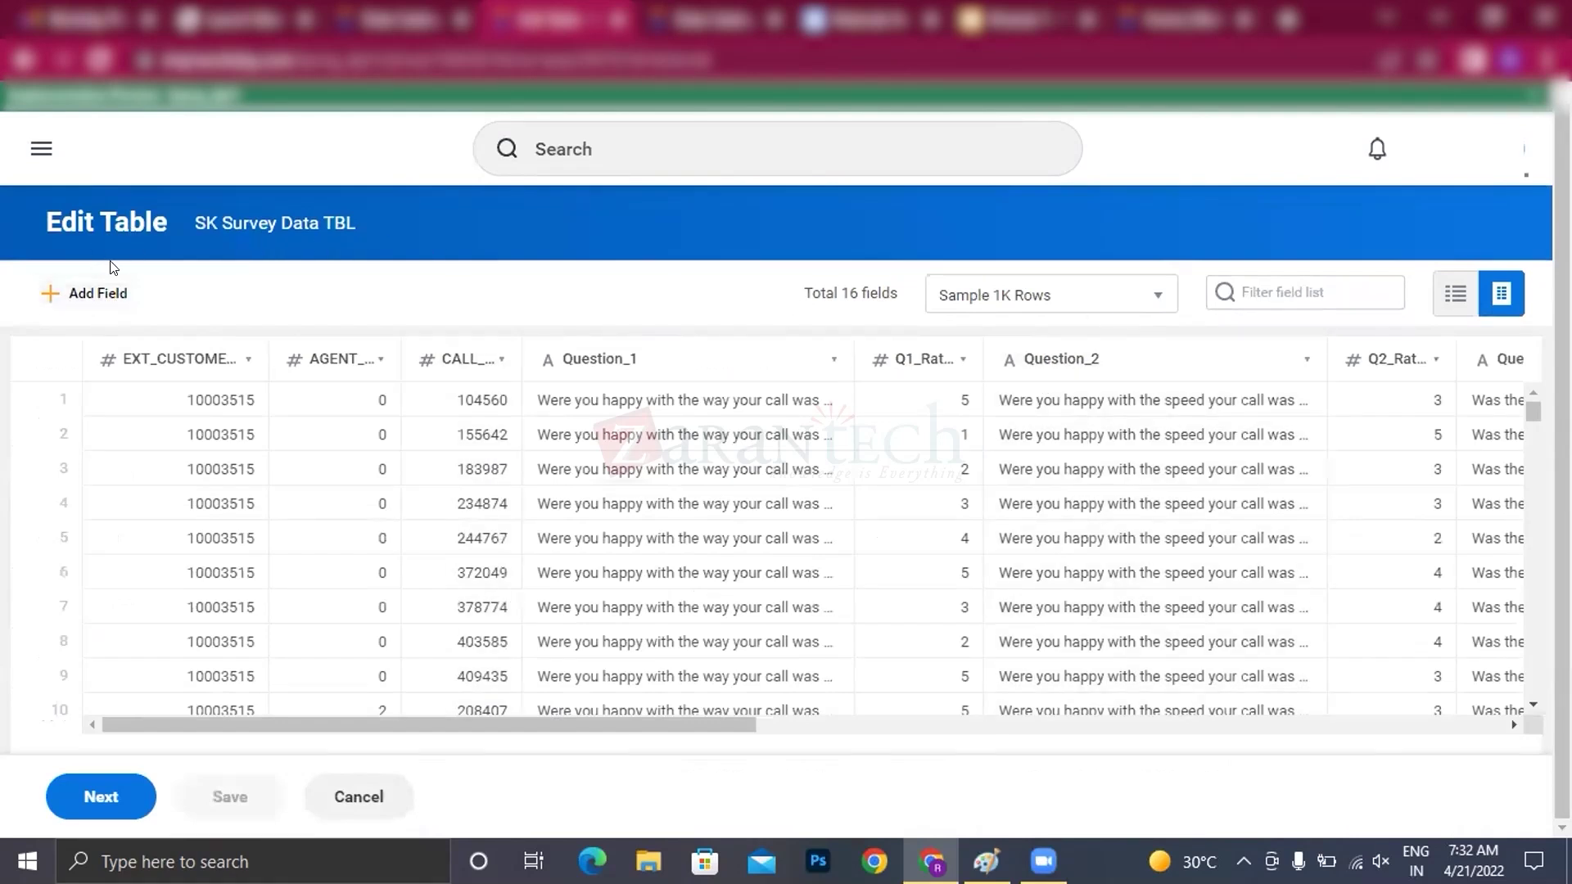
pyautogui.click(654, 352)
pyautogui.scroll(-2, 822, 489)
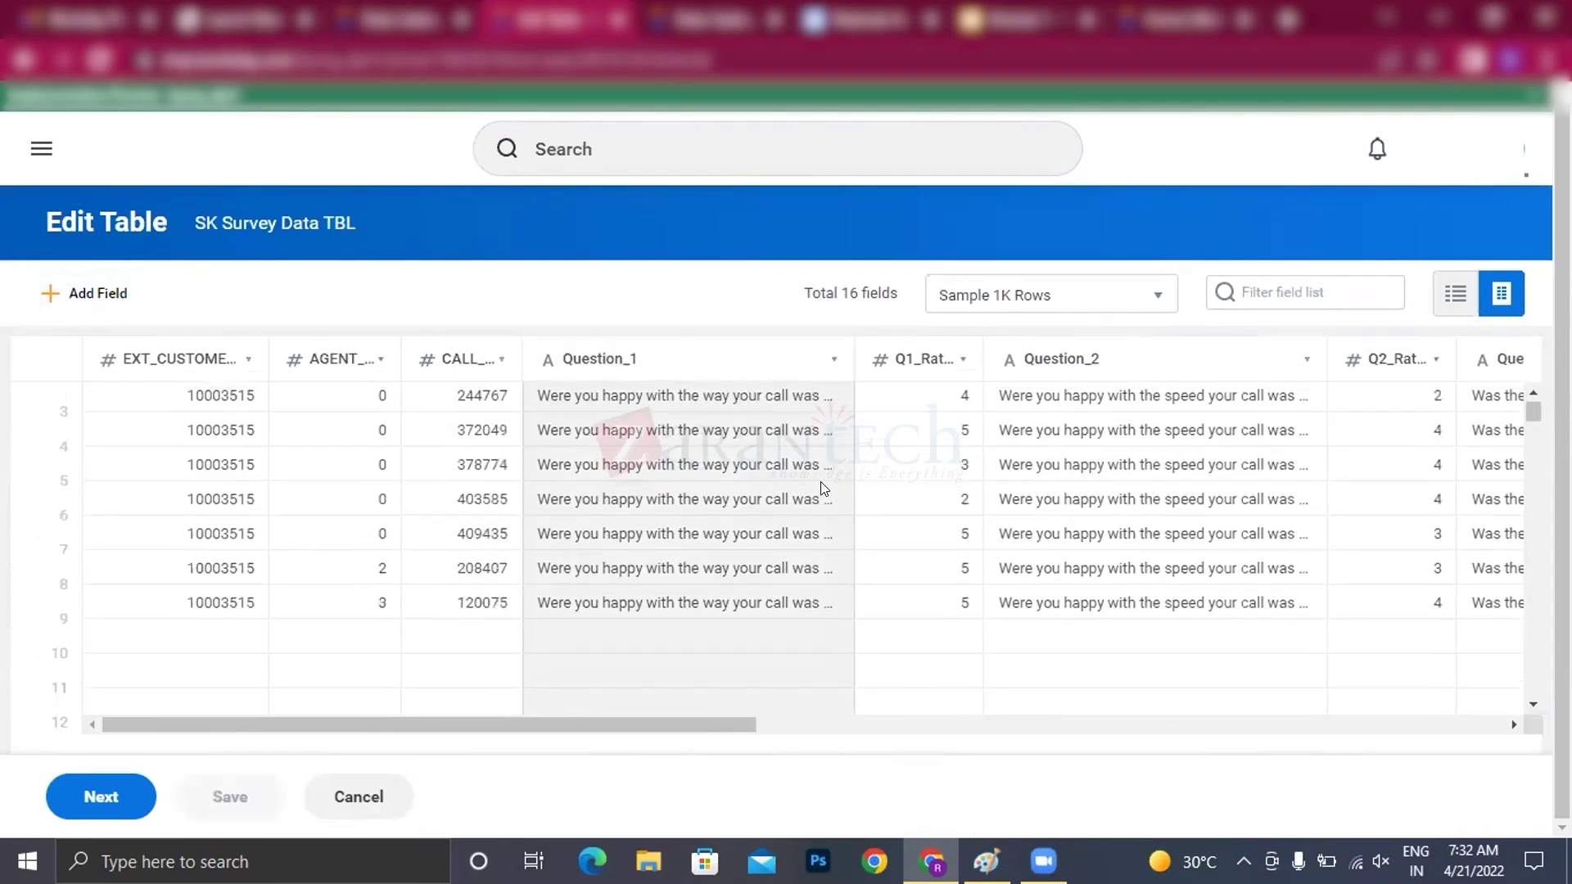
# - Set the editor's sample to 10K rows, examine the survey question and rating columns, and leave the table without saving
pyautogui.click(1097, 308)
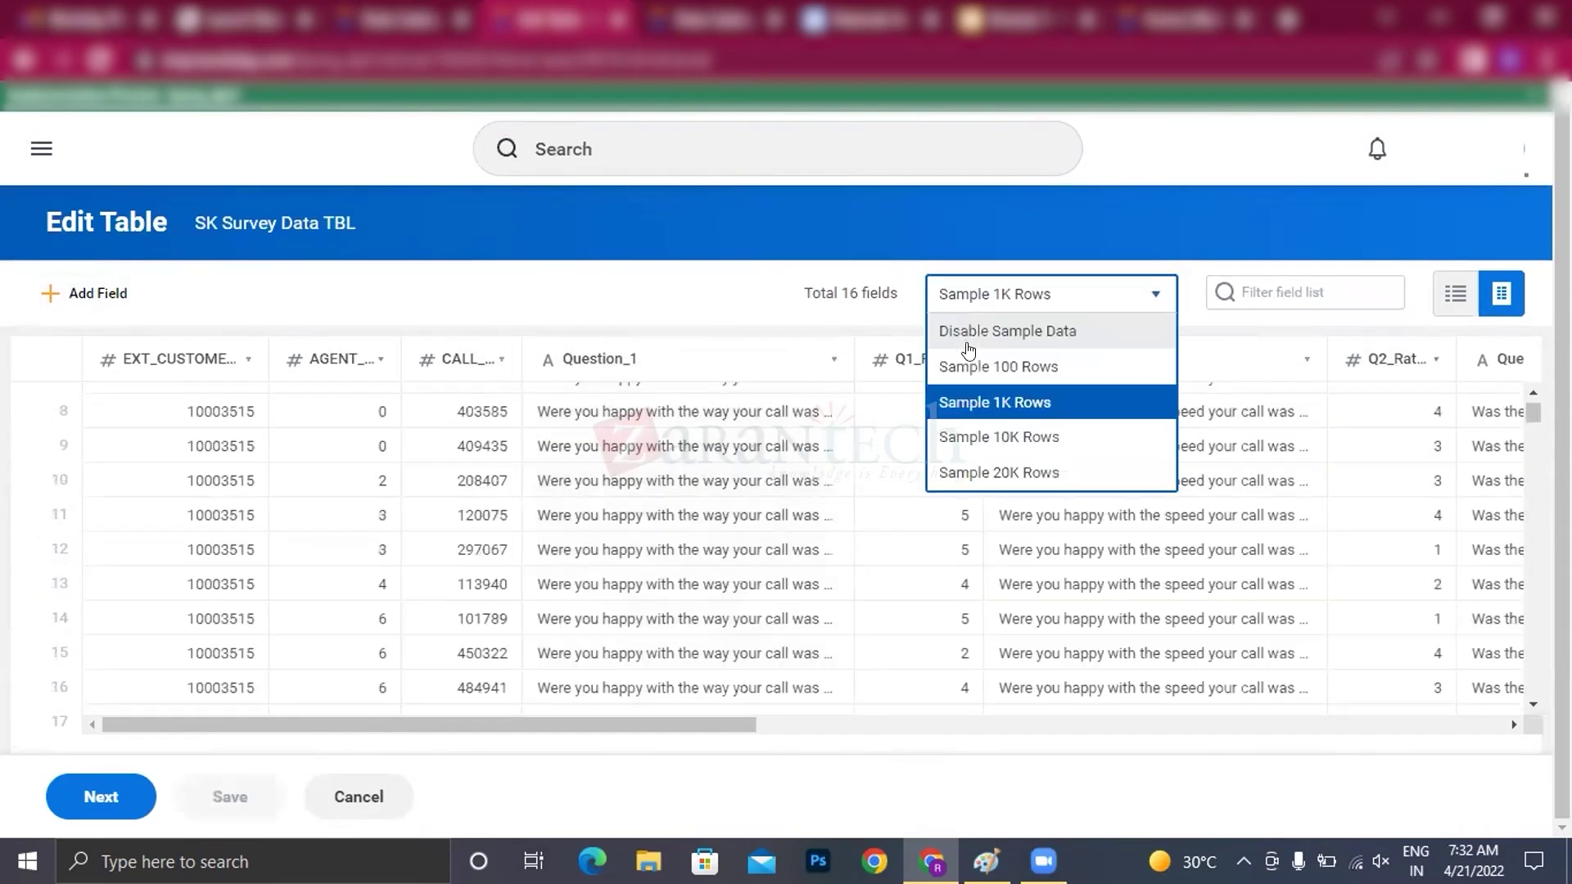
pyautogui.click(1007, 436)
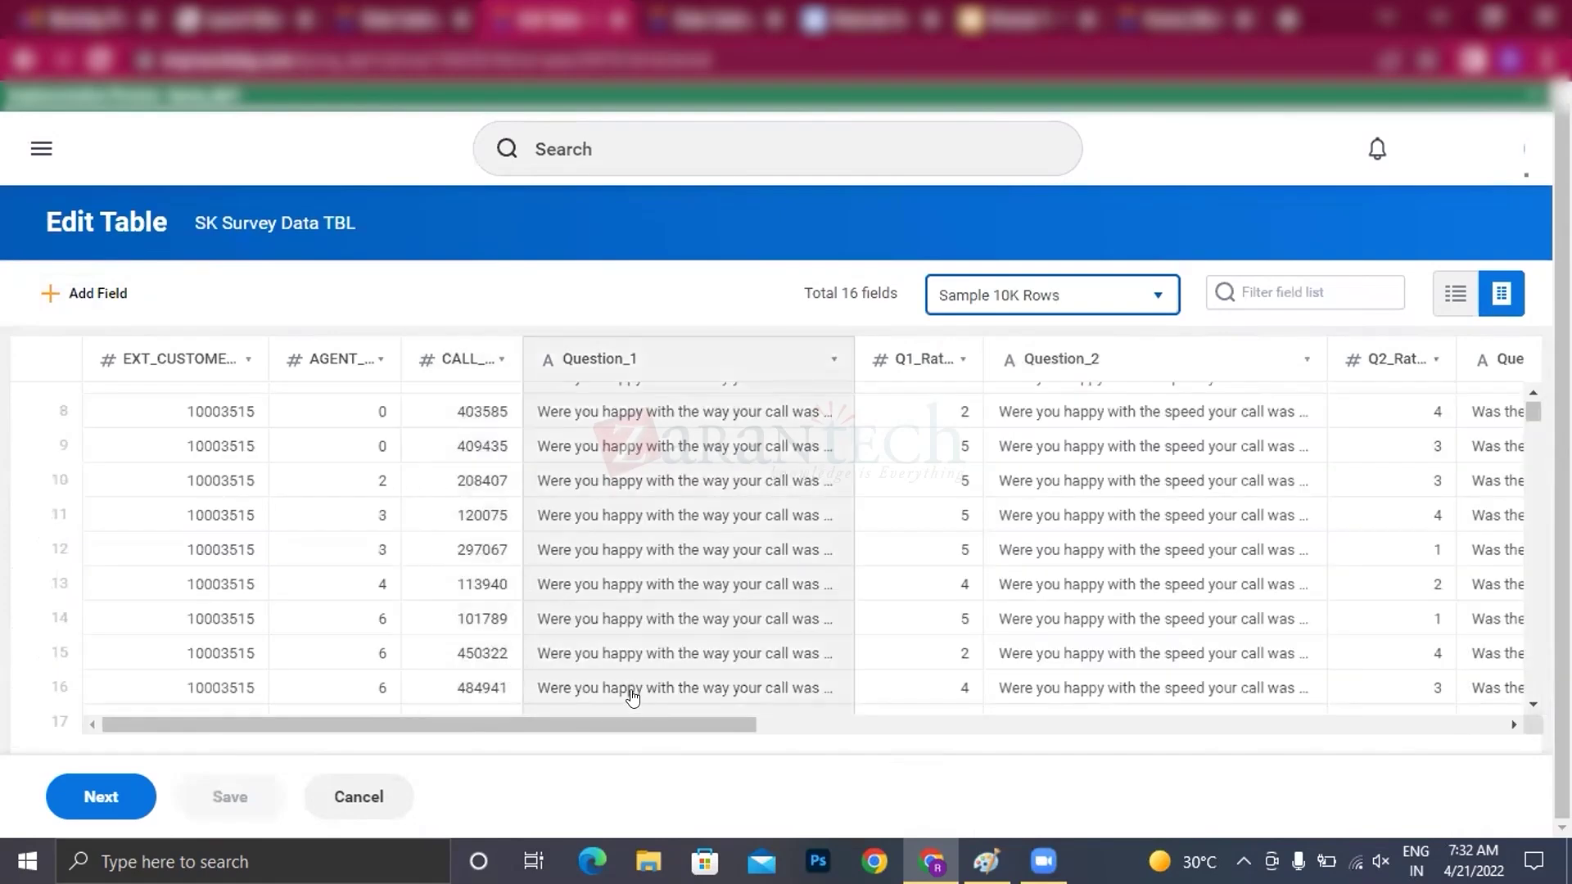
pyautogui.hscroll(10, 1005, 704)
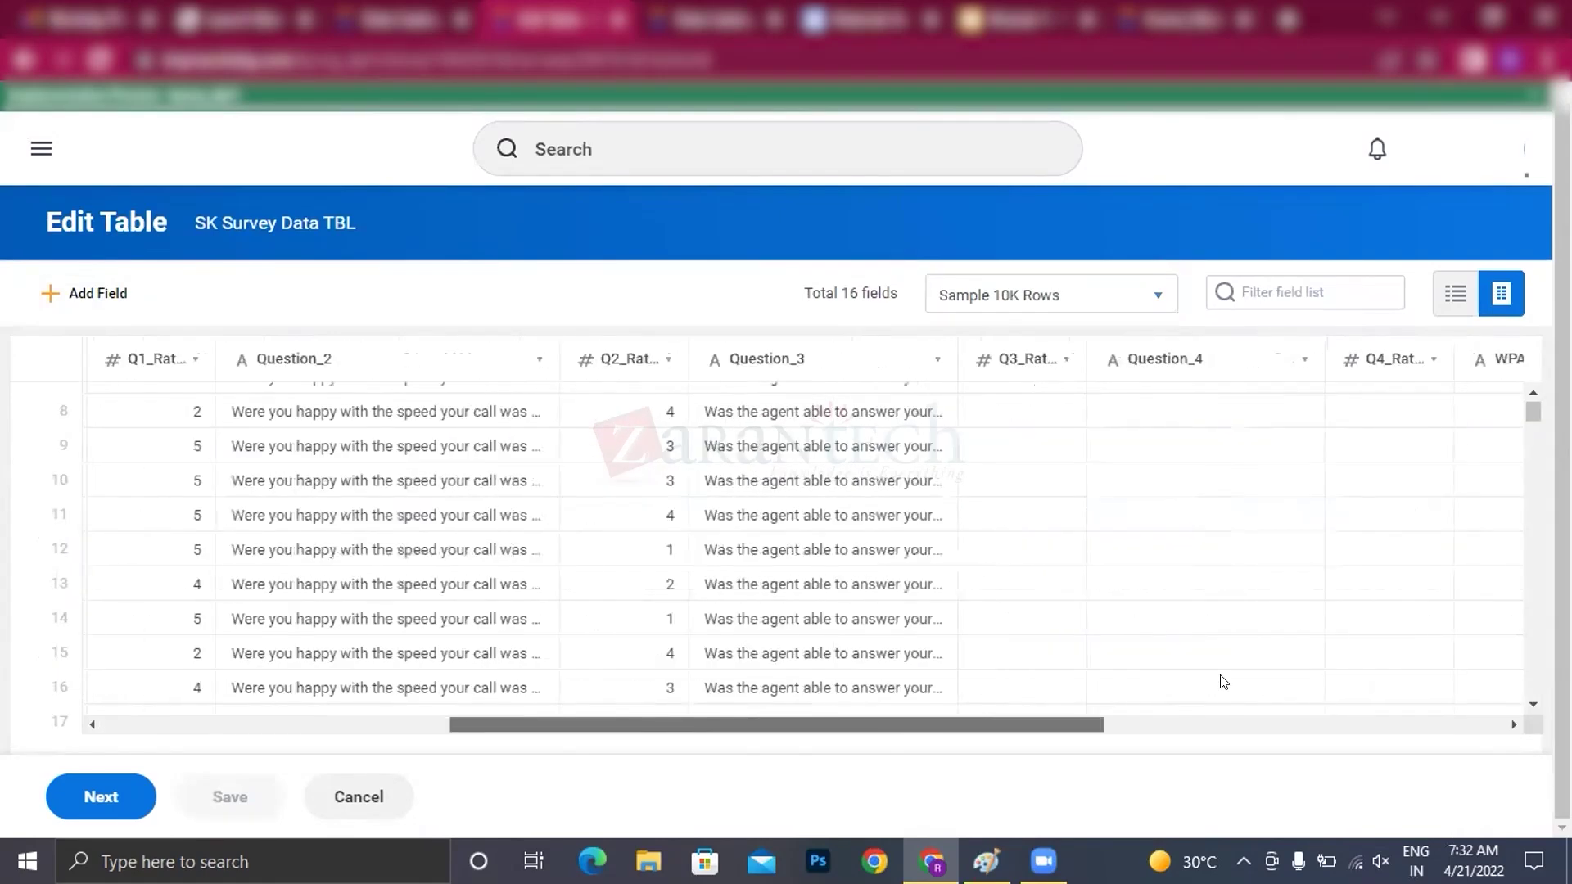
pyautogui.hscroll(-10, 431, 709)
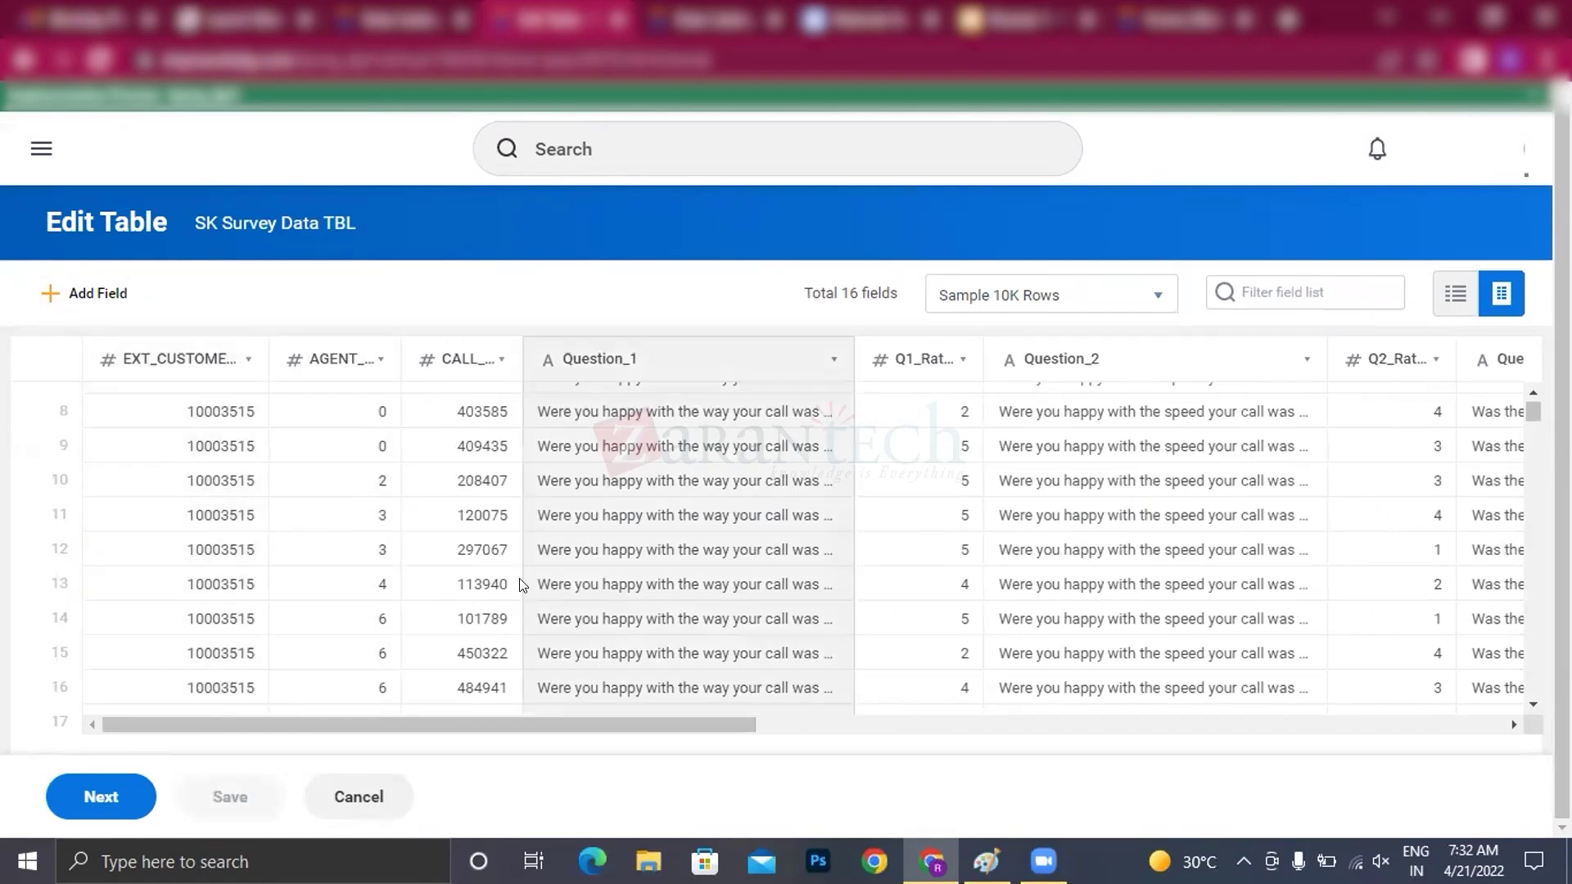
pyautogui.scroll(3, 665, 502)
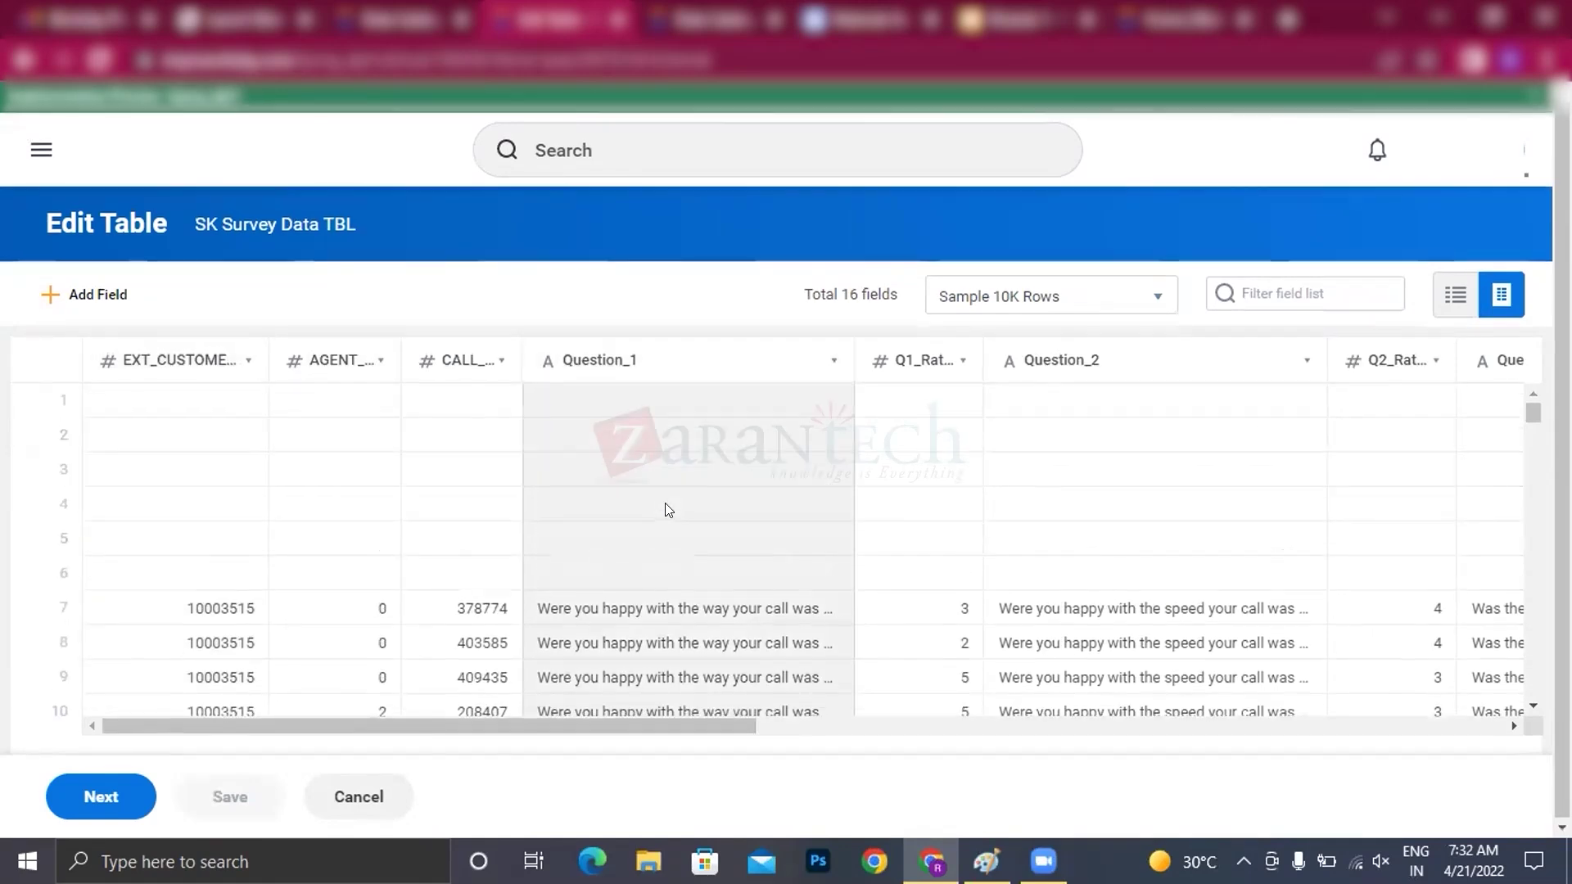
pyautogui.click(375, 792)
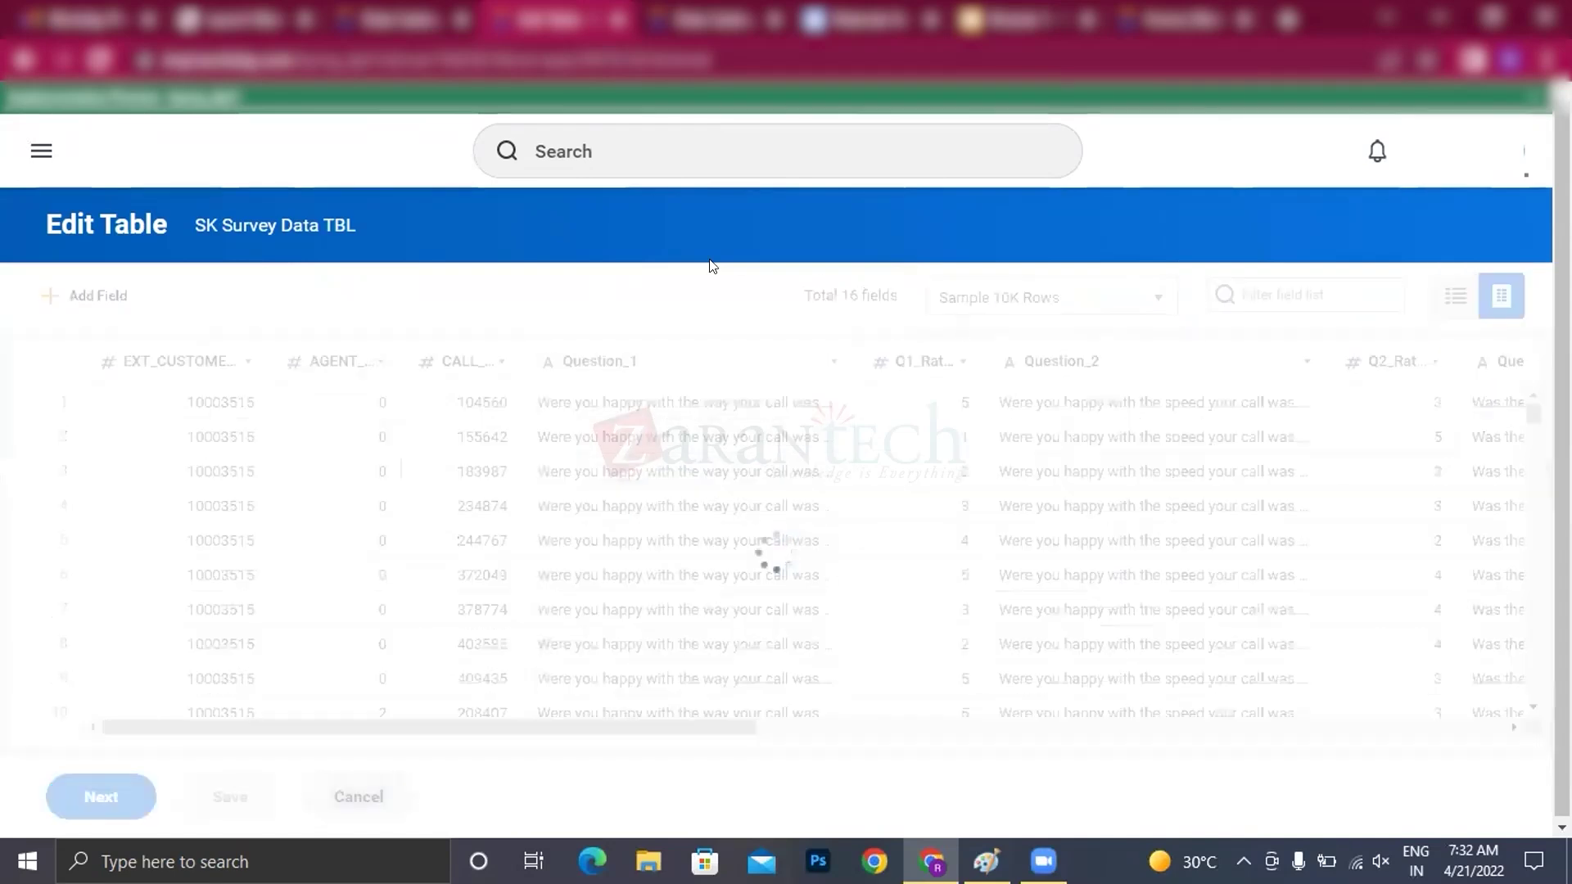
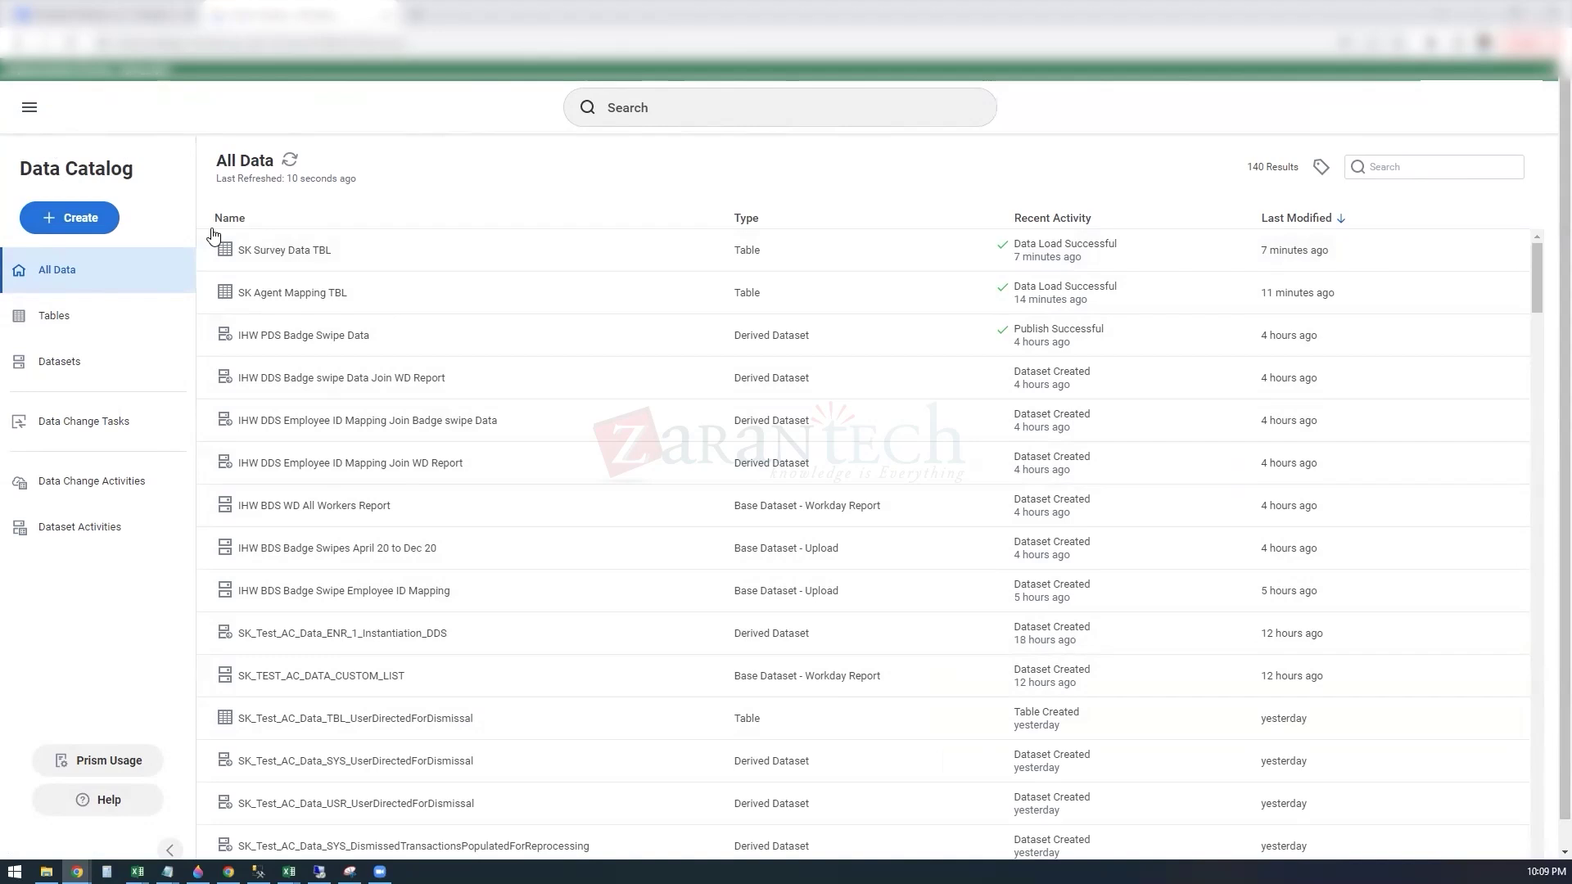
pyautogui.click(83, 219)
pyautogui.click(54, 253)
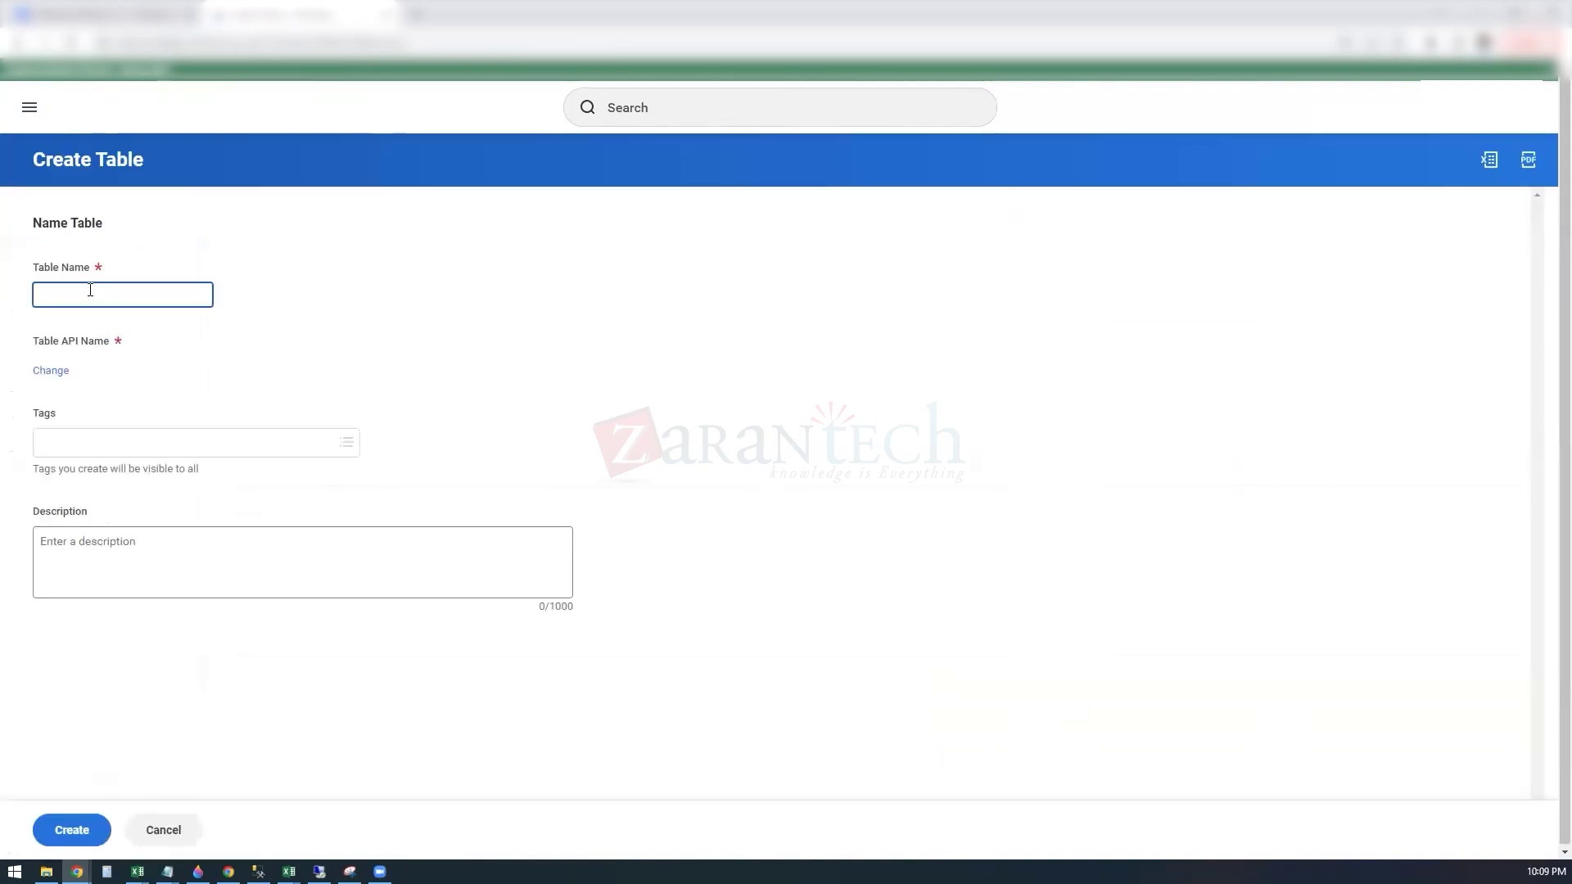
pyautogui.write('SS')
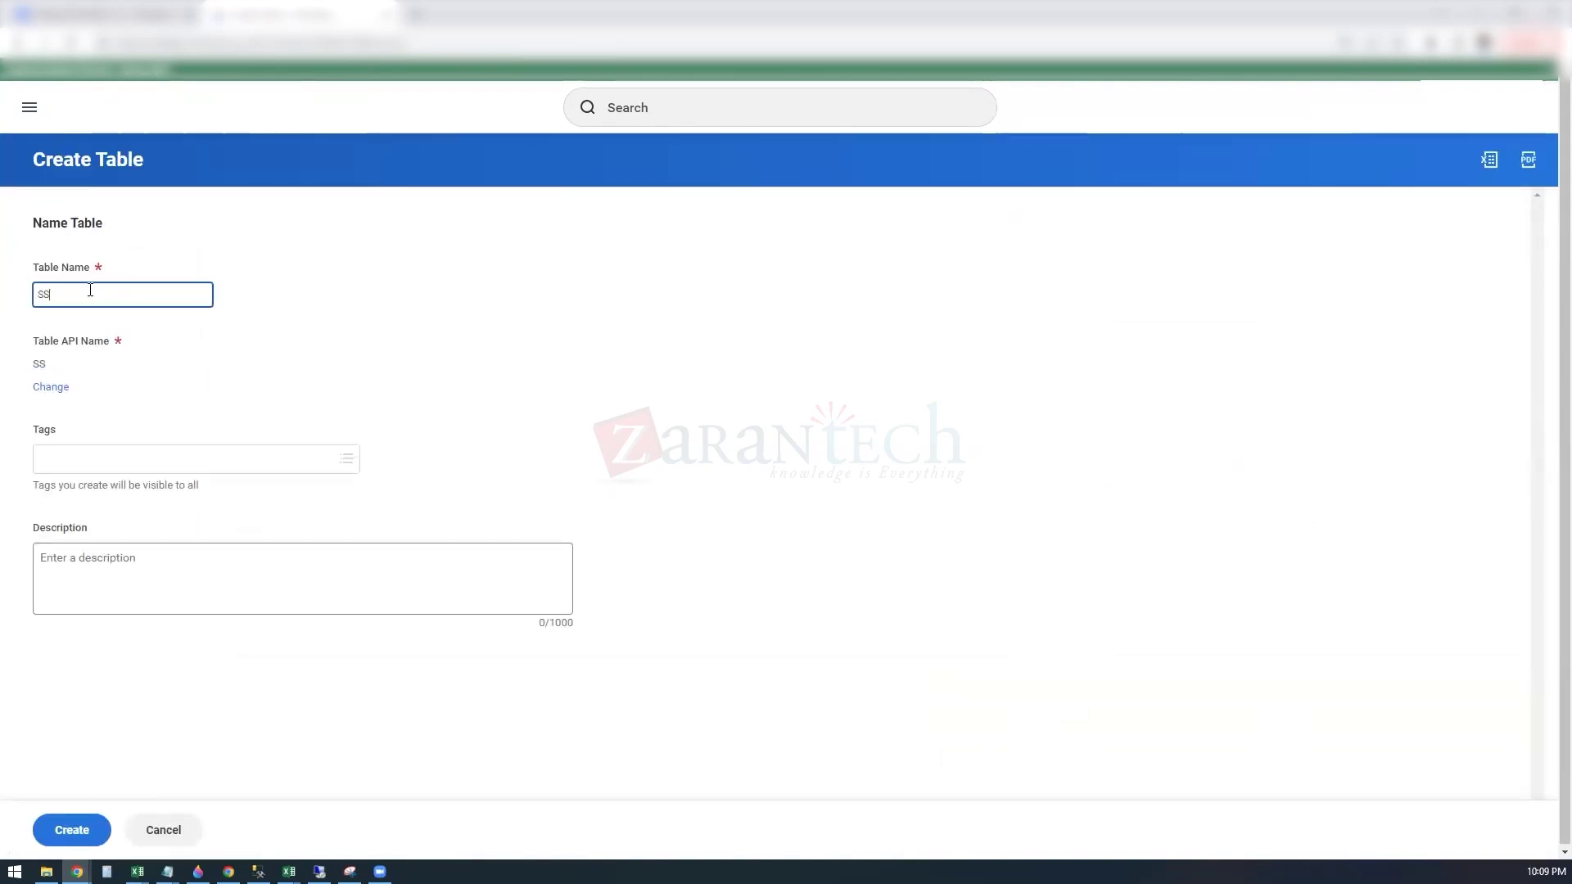
pyautogui.write(' Agent')
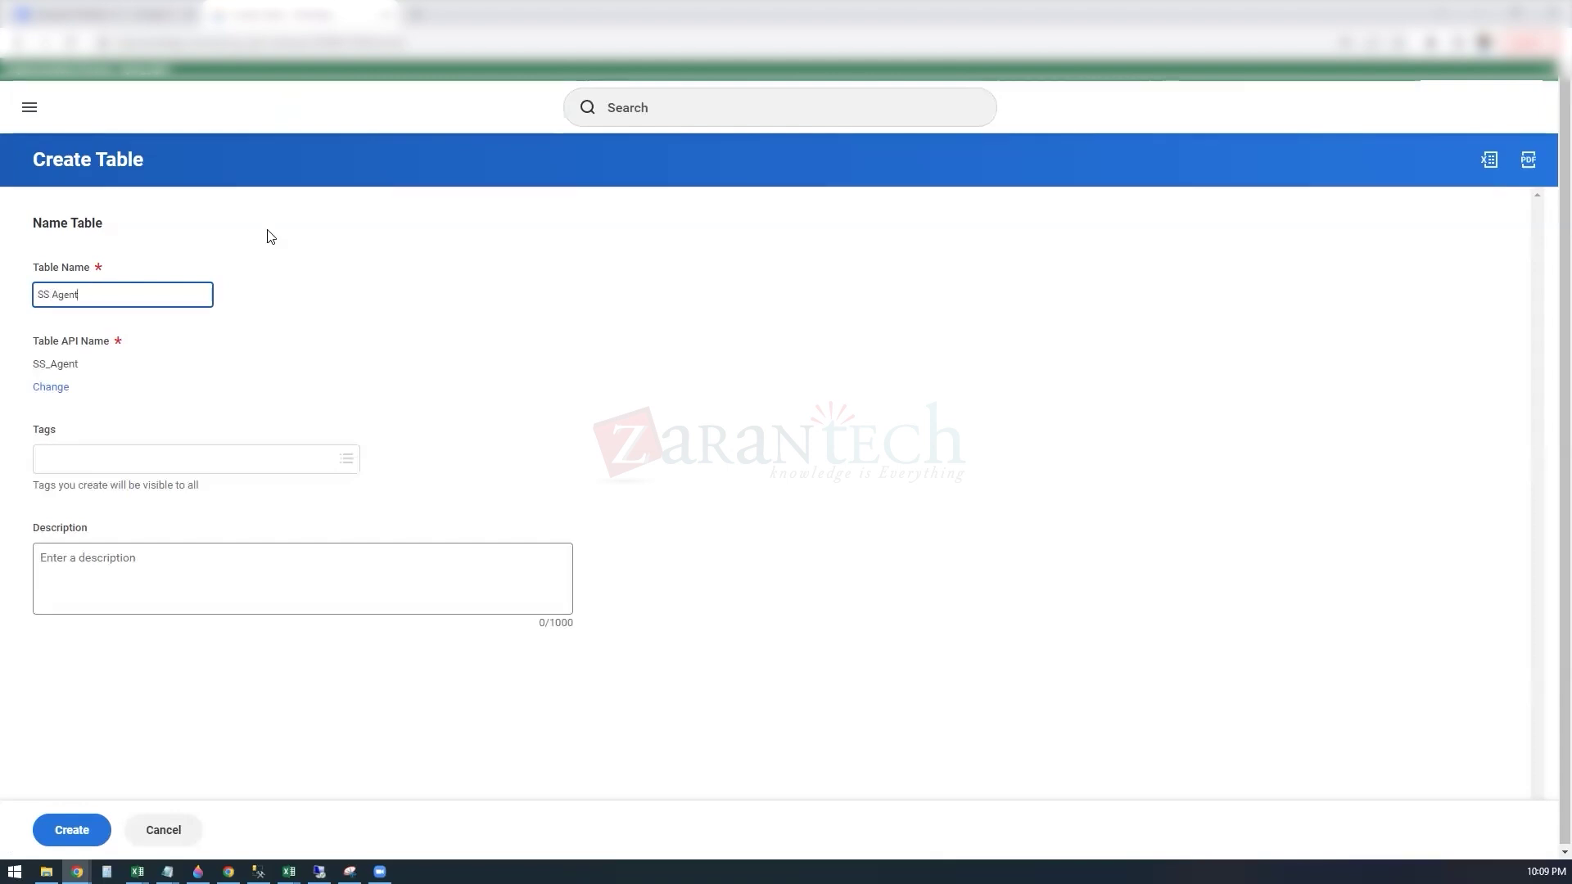
pyautogui.click(155, 458)
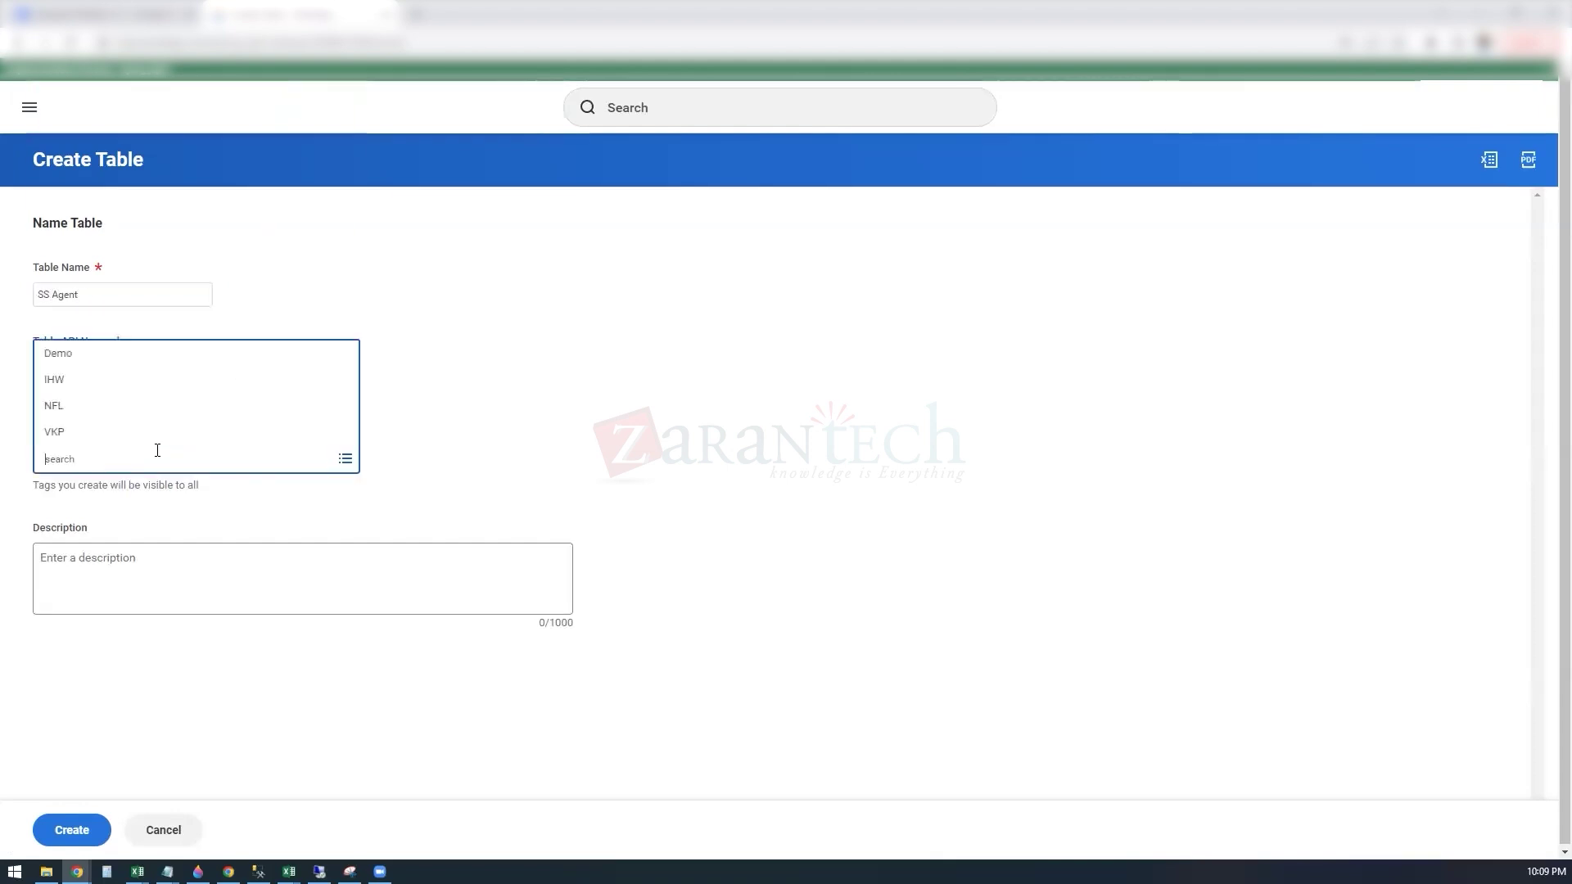
pyautogui.click(110, 358)
pyautogui.click(131, 293)
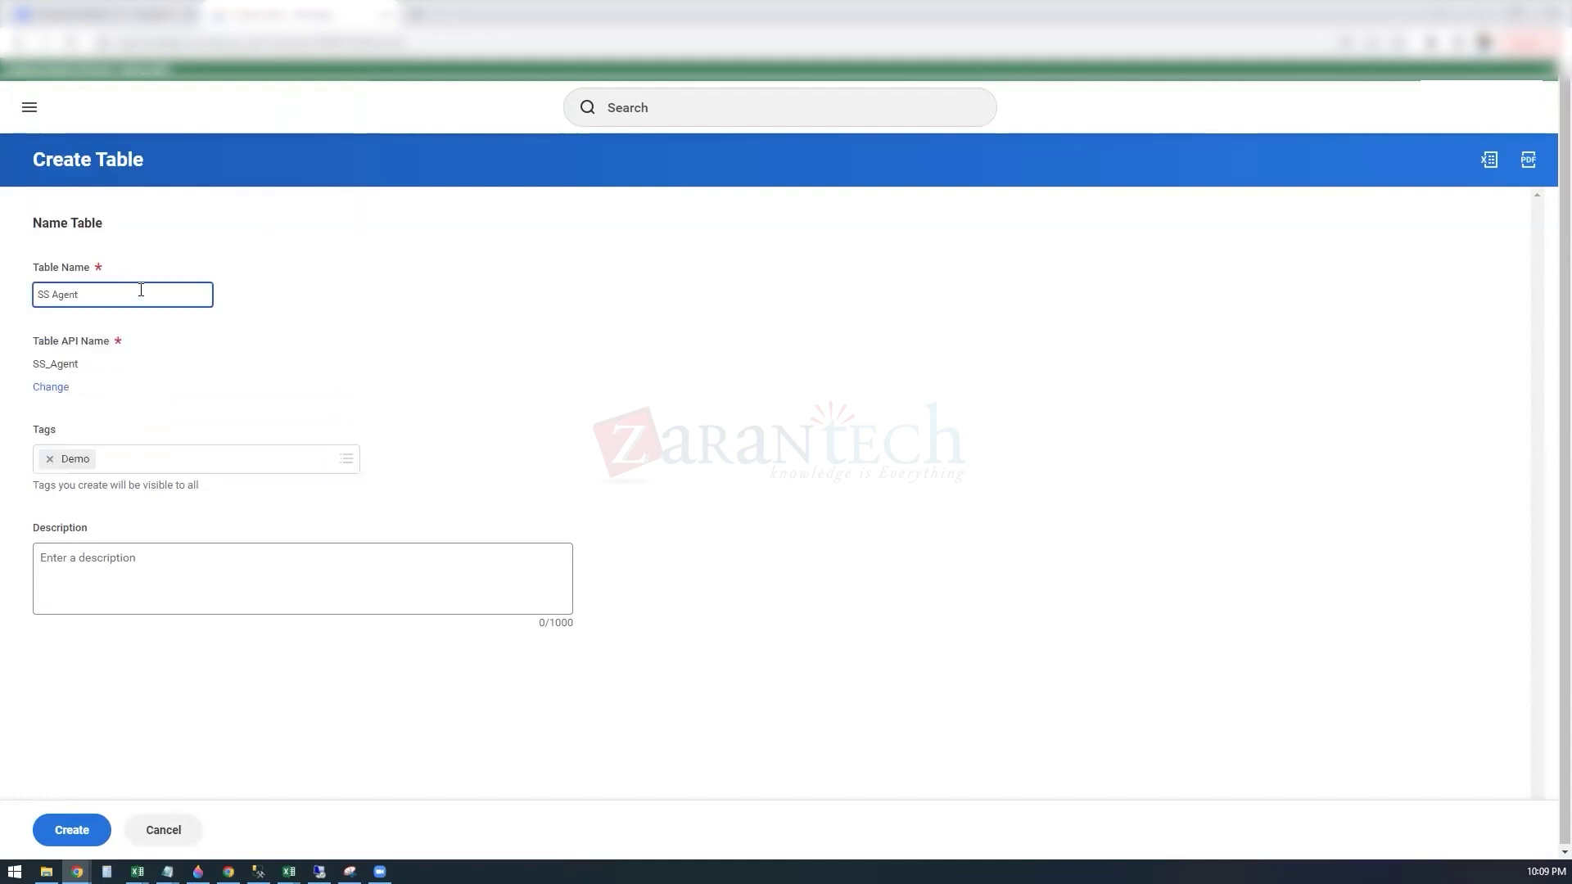
pyautogui.write('Demo')
pyautogui.click(93, 844)
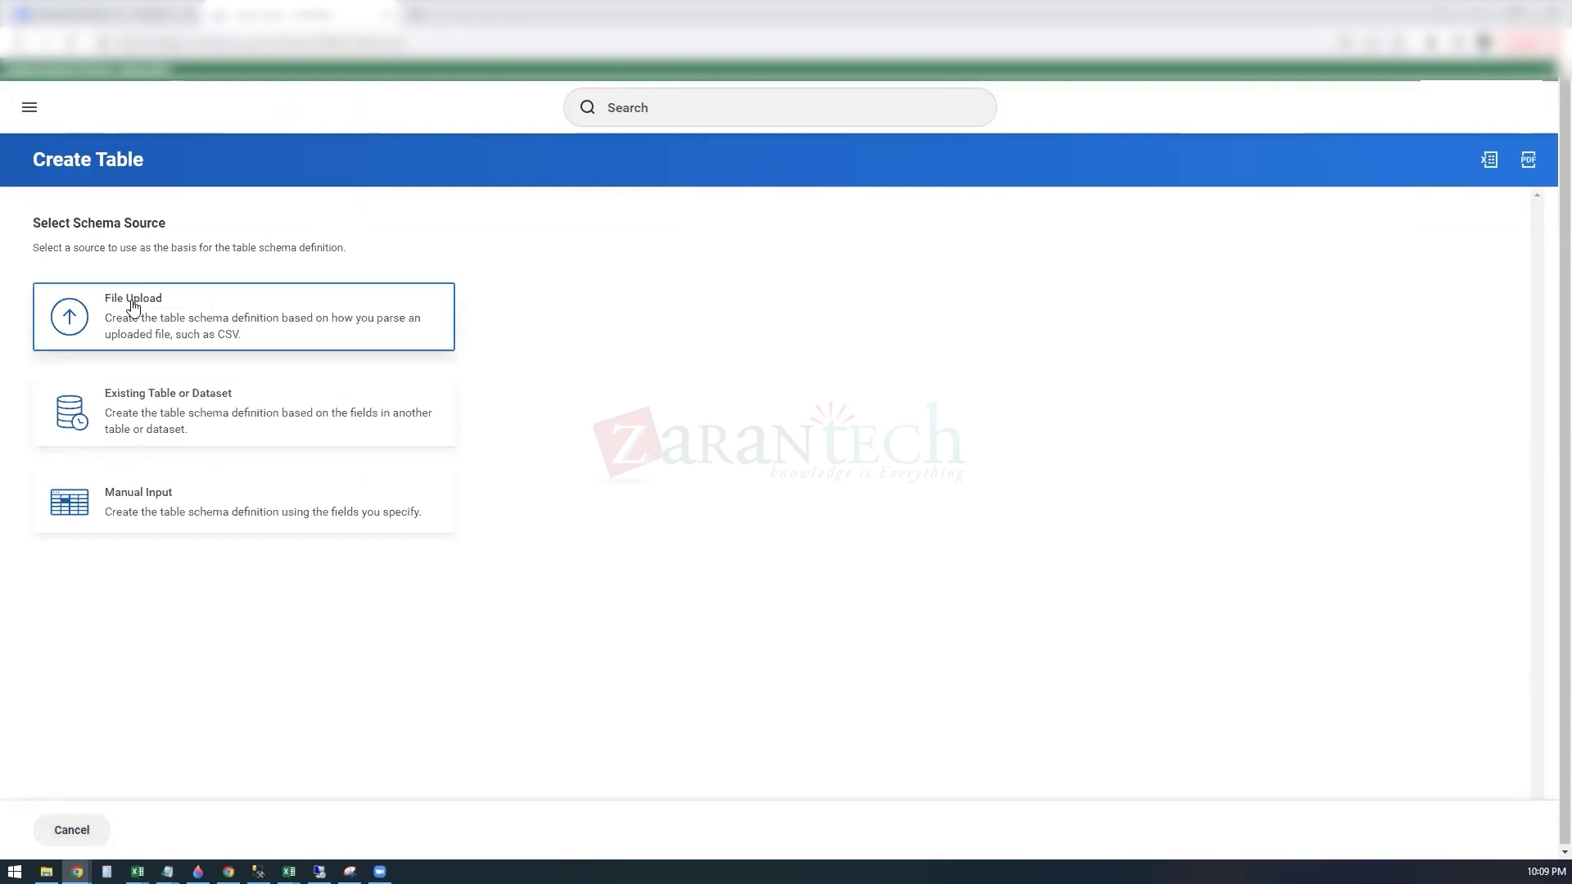
pyautogui.click(133, 308)
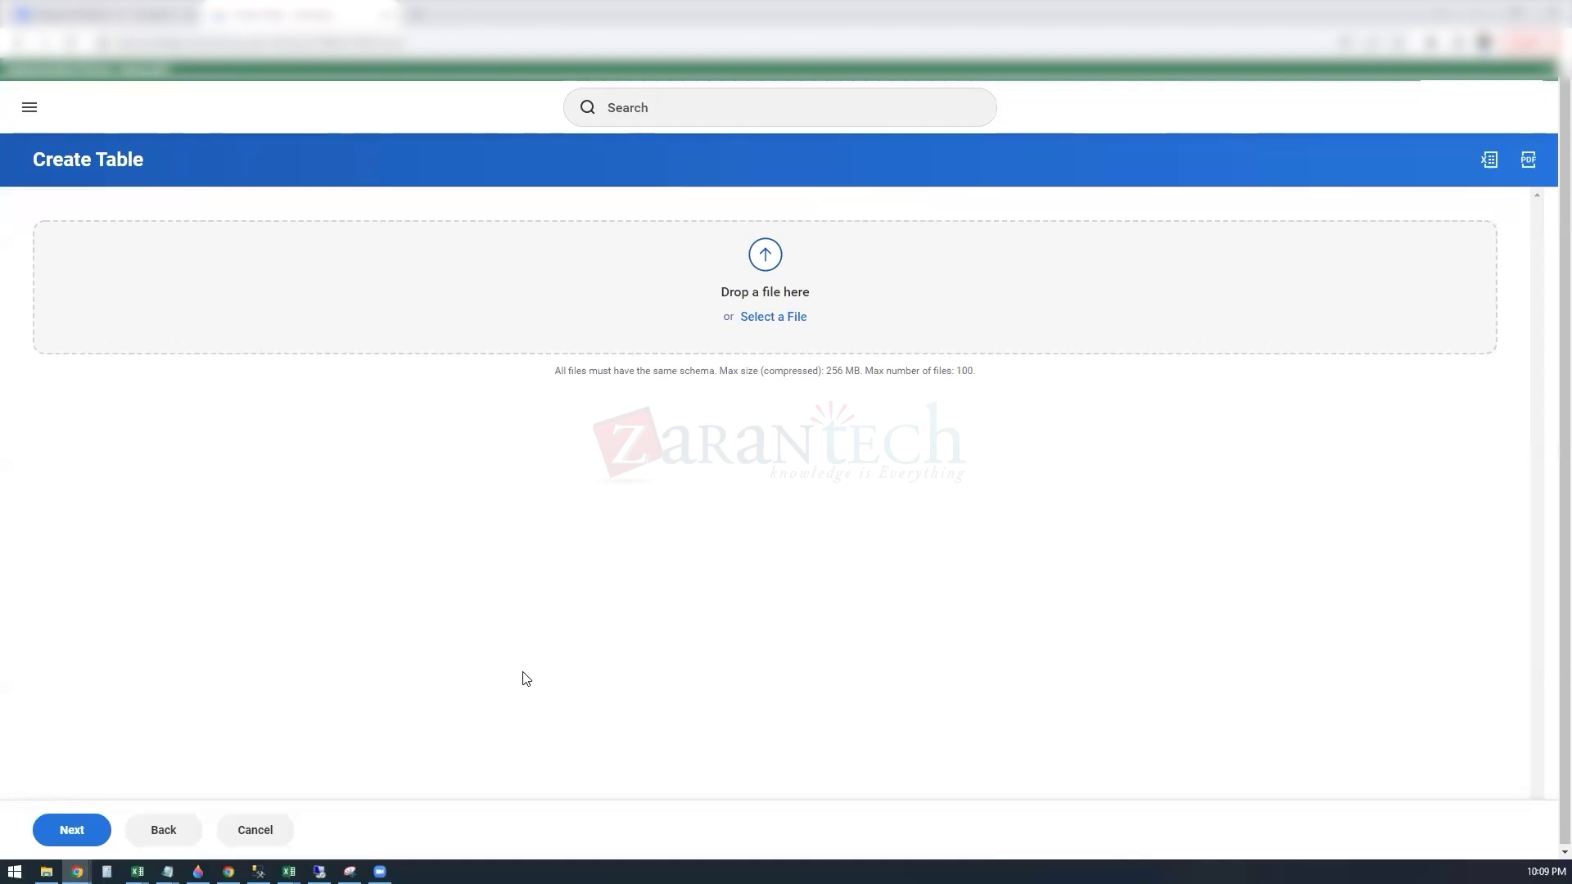
pyautogui.click(183, 833)
pyautogui.click(72, 830)
pyautogui.click(666, 548)
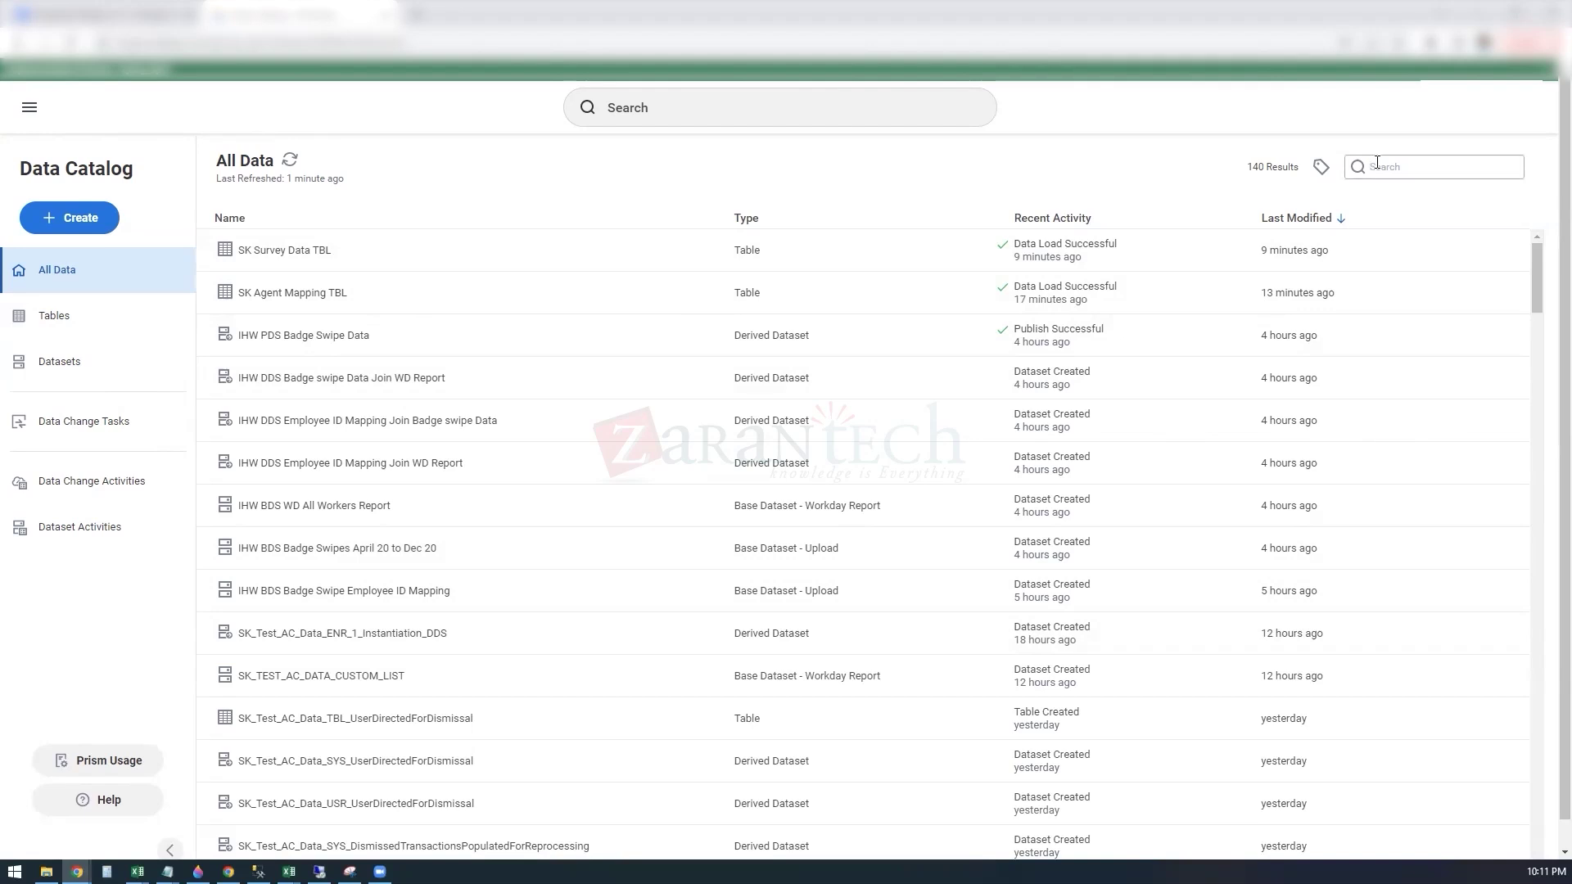
# - Refresh the data catalog and open the transformations of the uploaded Agent_Mapping base dataset for editing
pyautogui.click(287, 161)
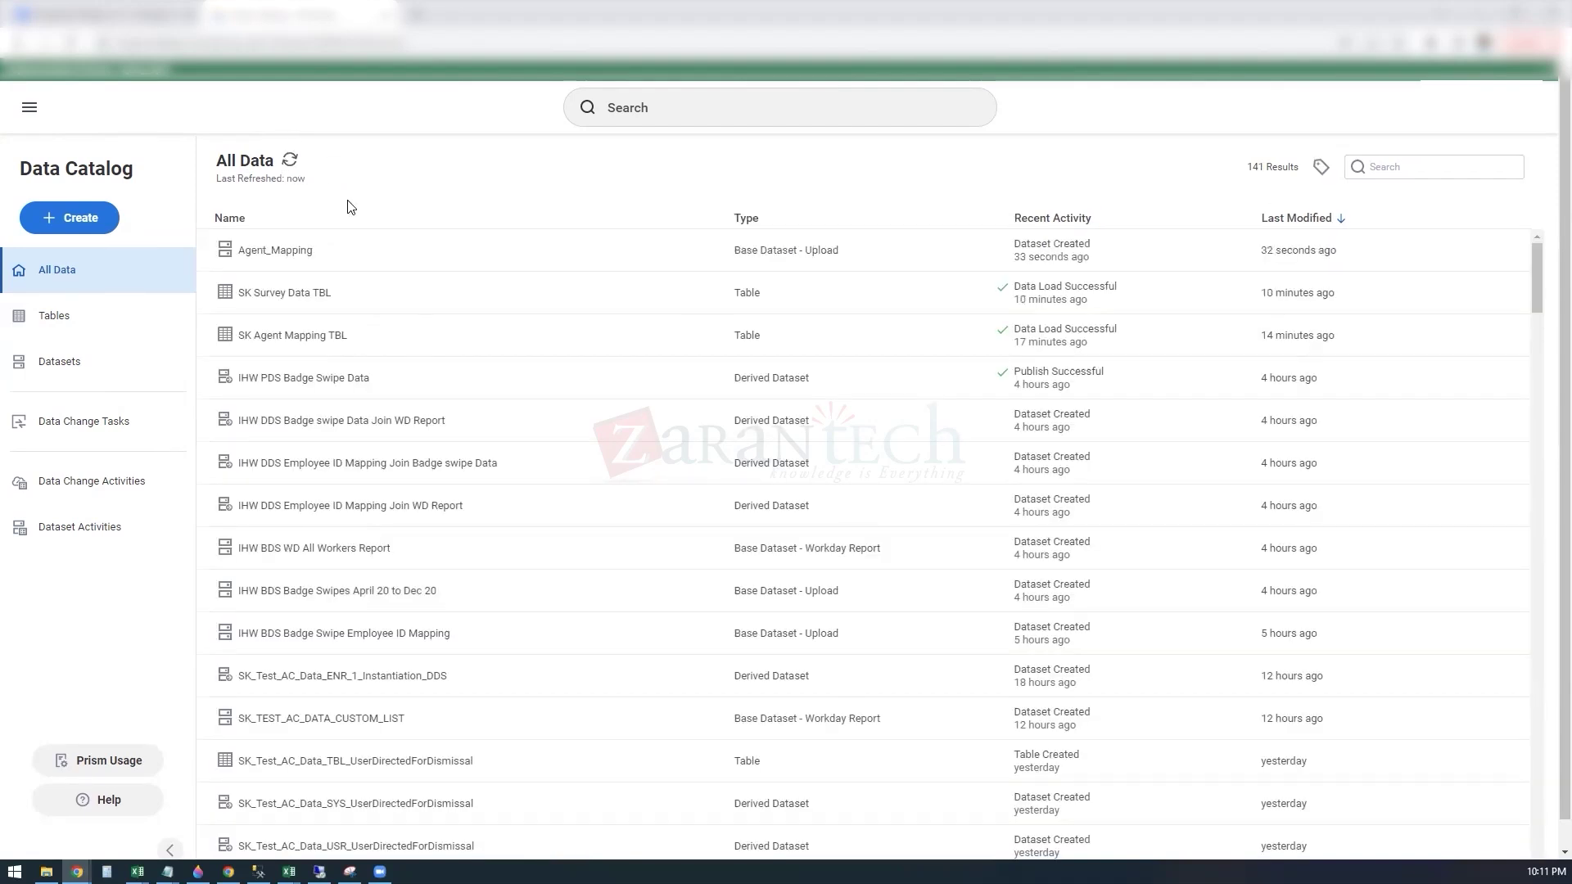
pyautogui.click(288, 251)
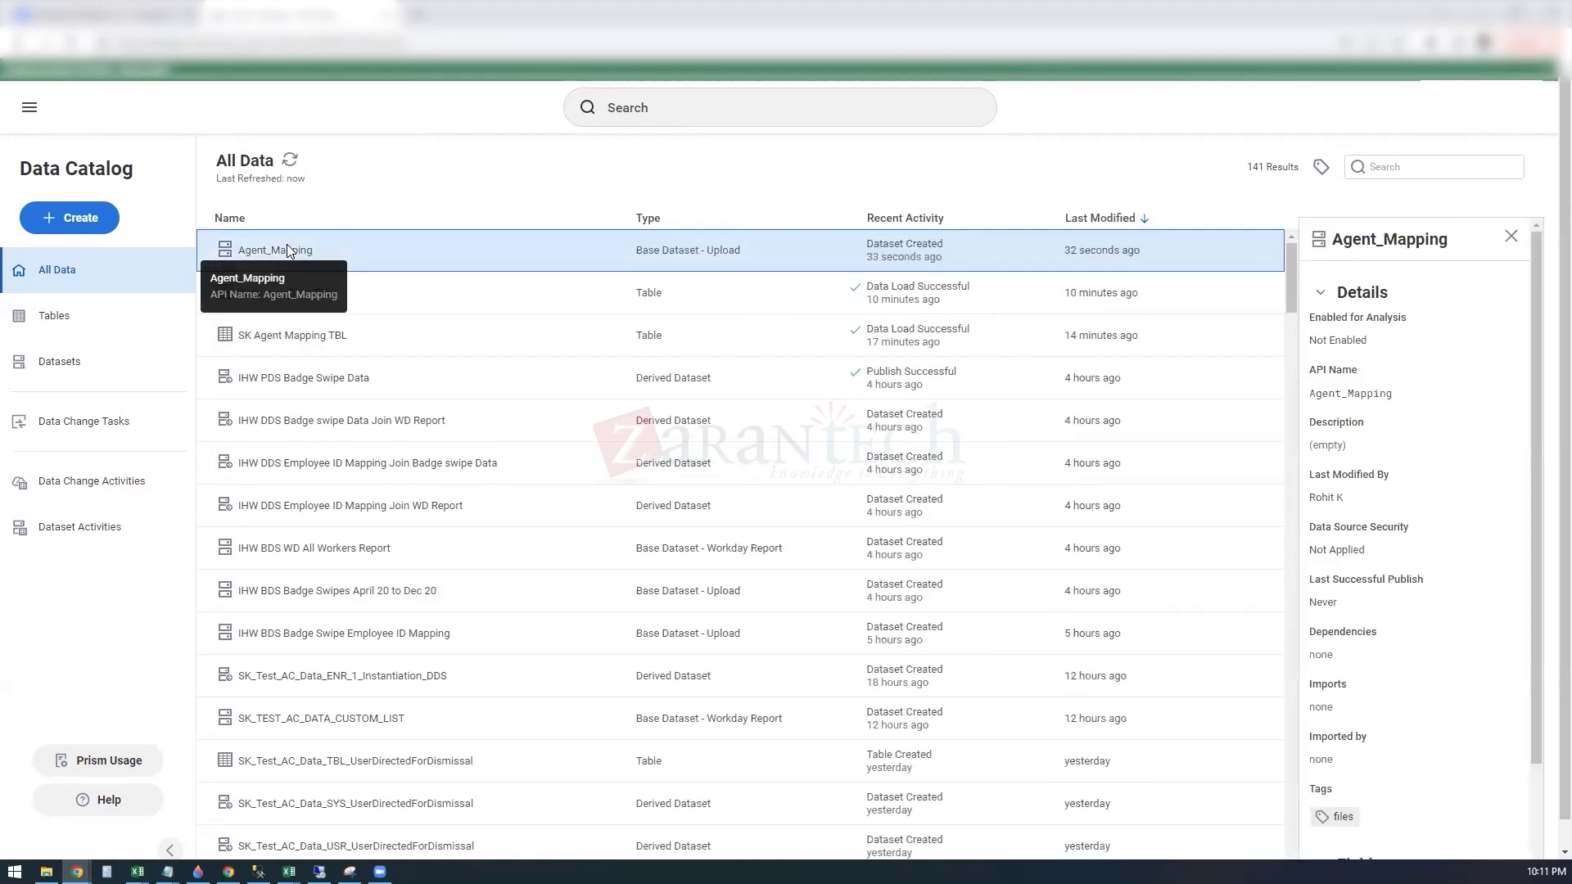
pyautogui.rightClick(287, 248)
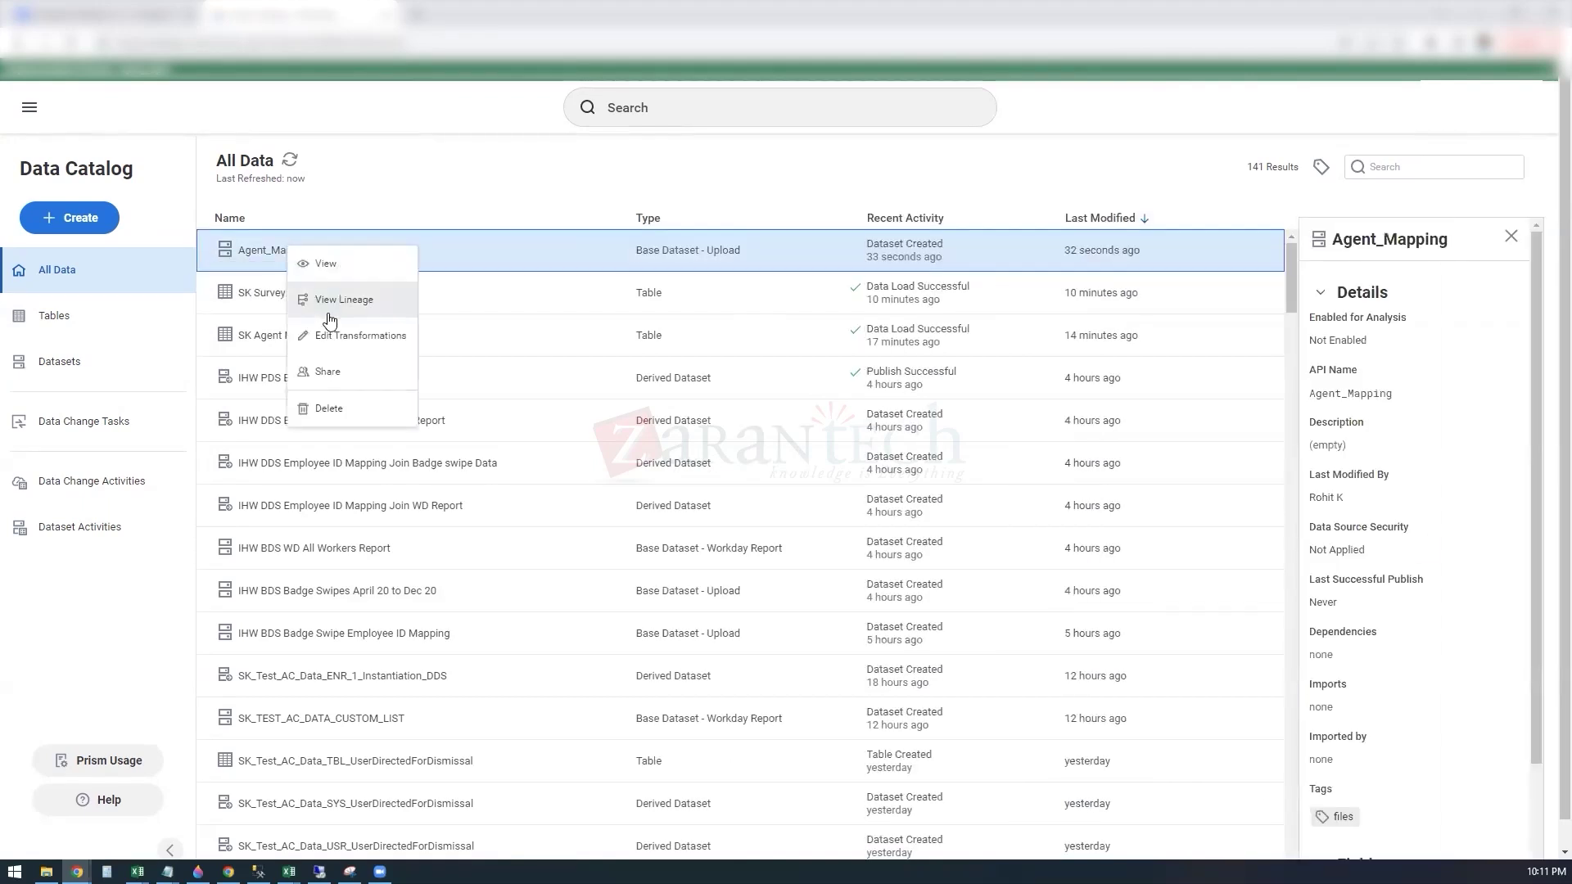
pyautogui.click(354, 344)
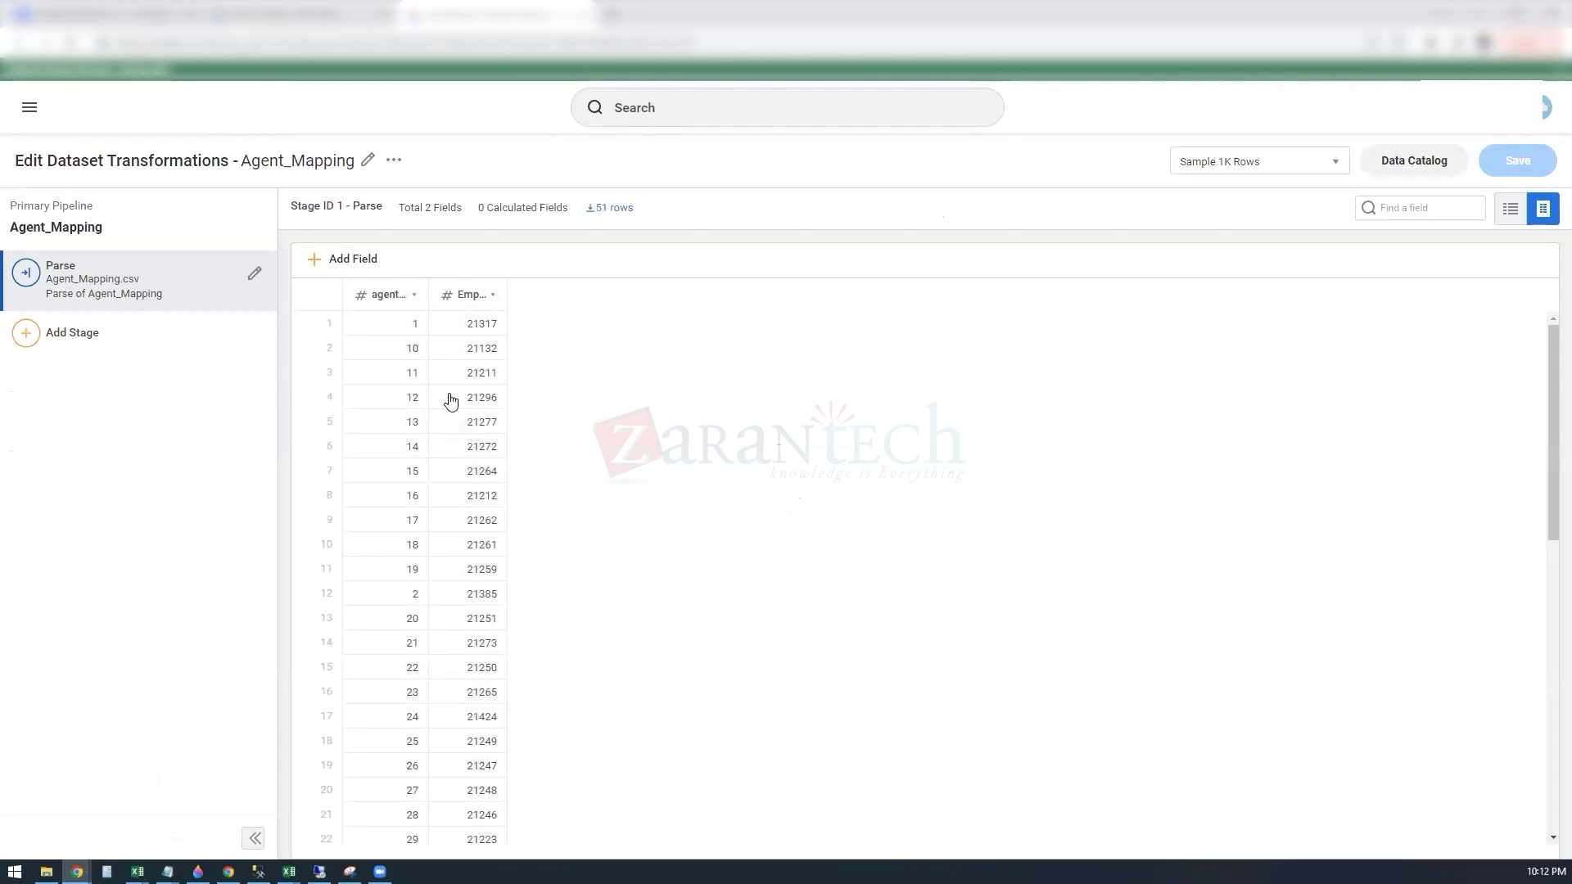
# - Examine the agent and employee ID rows in the Parse stage of Agent_Mapping, using the 1K-row sample
pyautogui.scroll(-9, 449, 404)
pyautogui.scroll(9, 450, 404)
pyautogui.click(1335, 163)
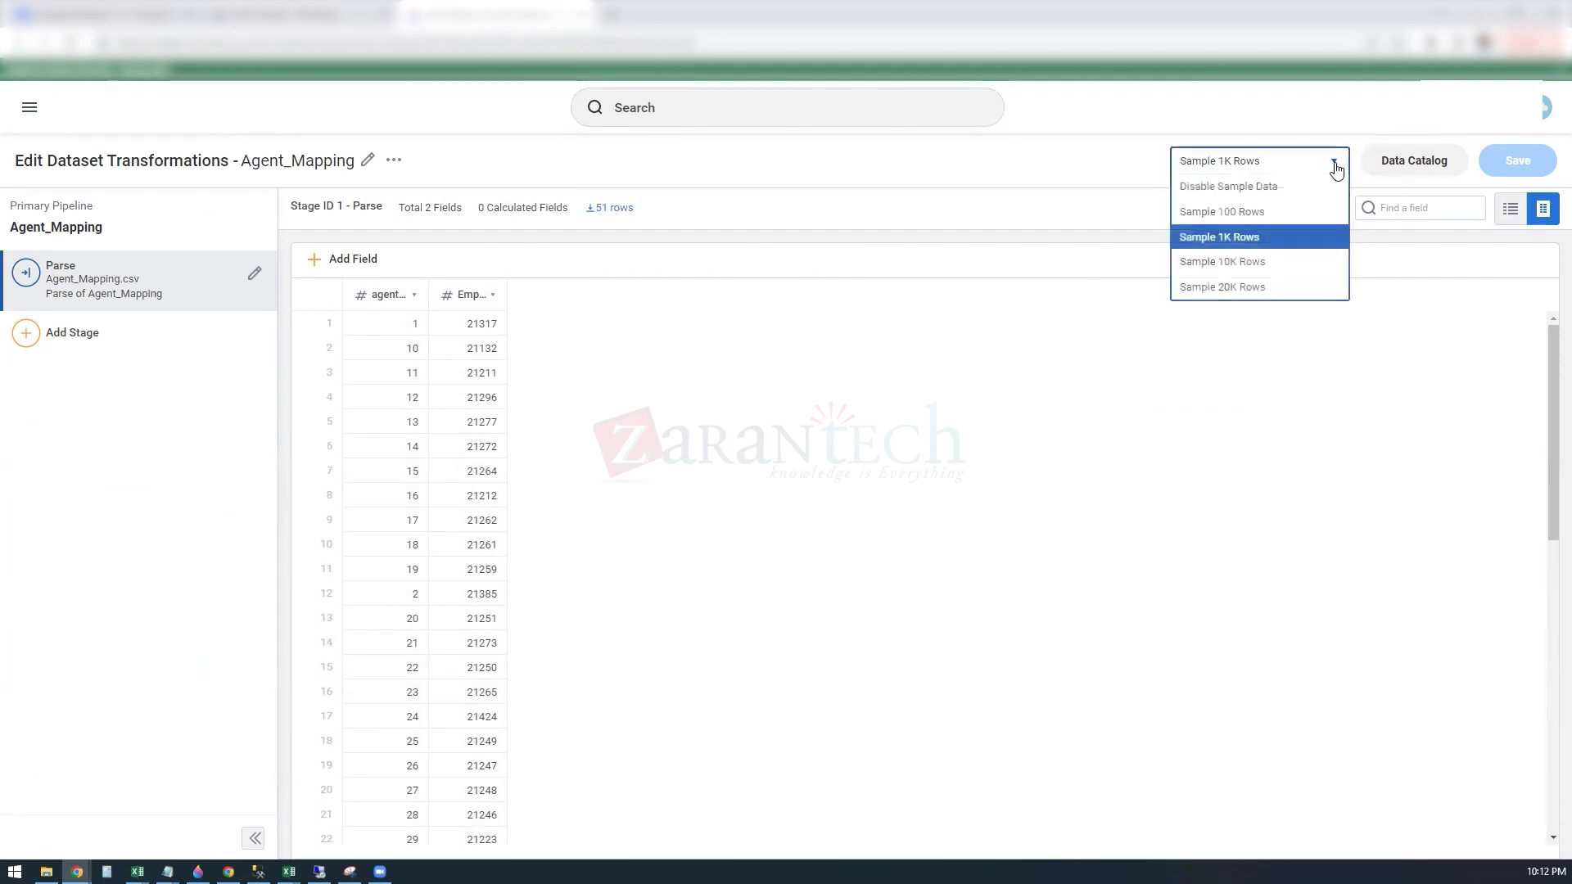
pyautogui.click(1254, 237)
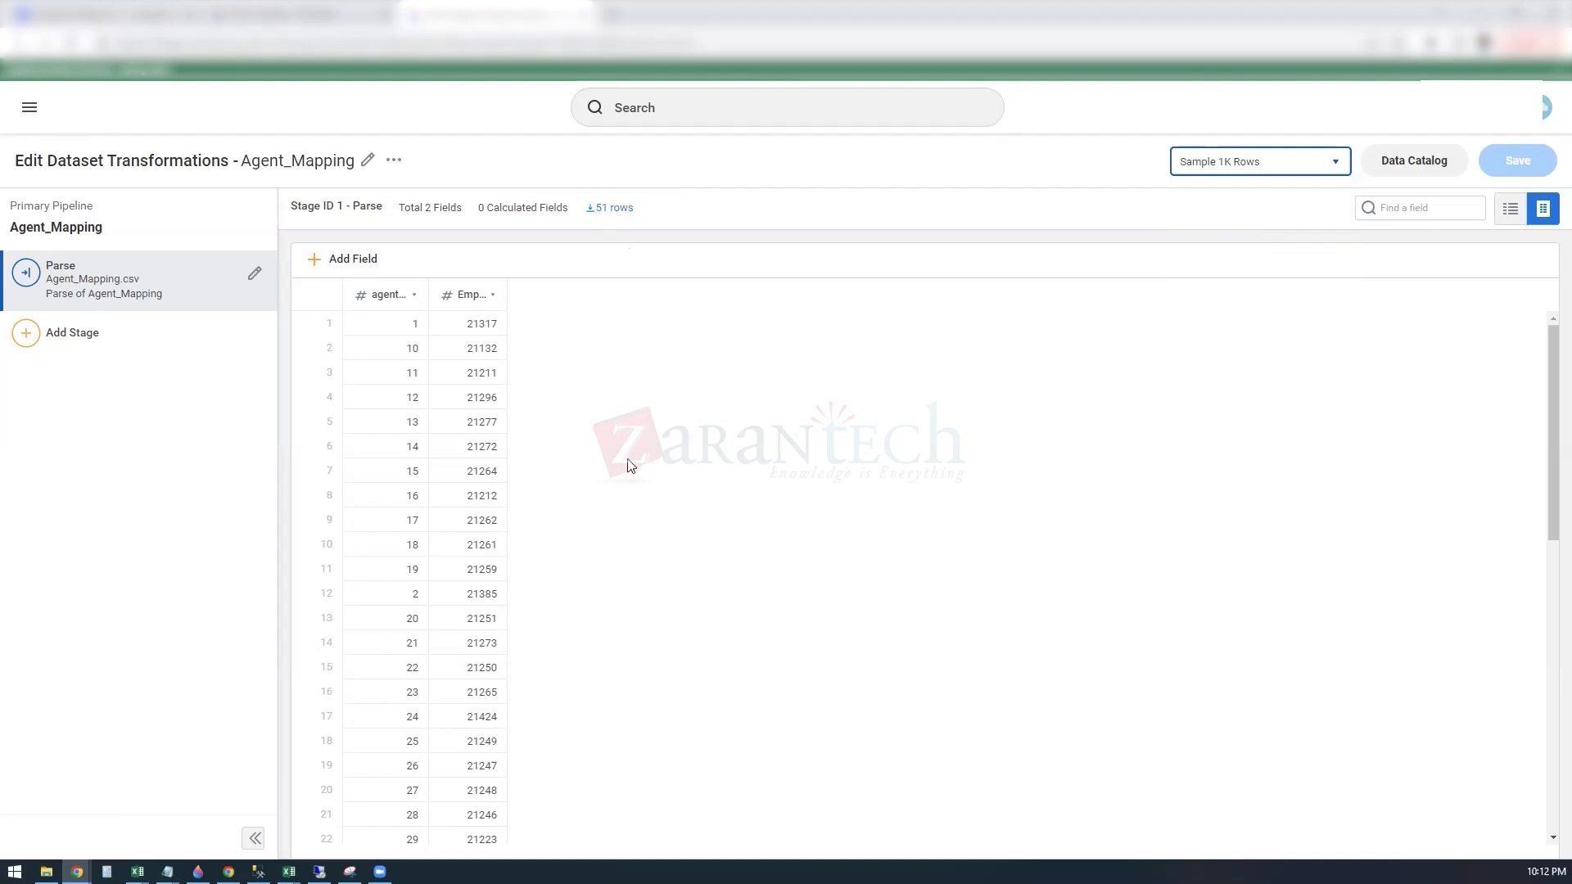
pyautogui.scroll(-10, 627, 465)
pyautogui.scroll(3, 625, 469)
pyautogui.scroll(3, 625, 469)
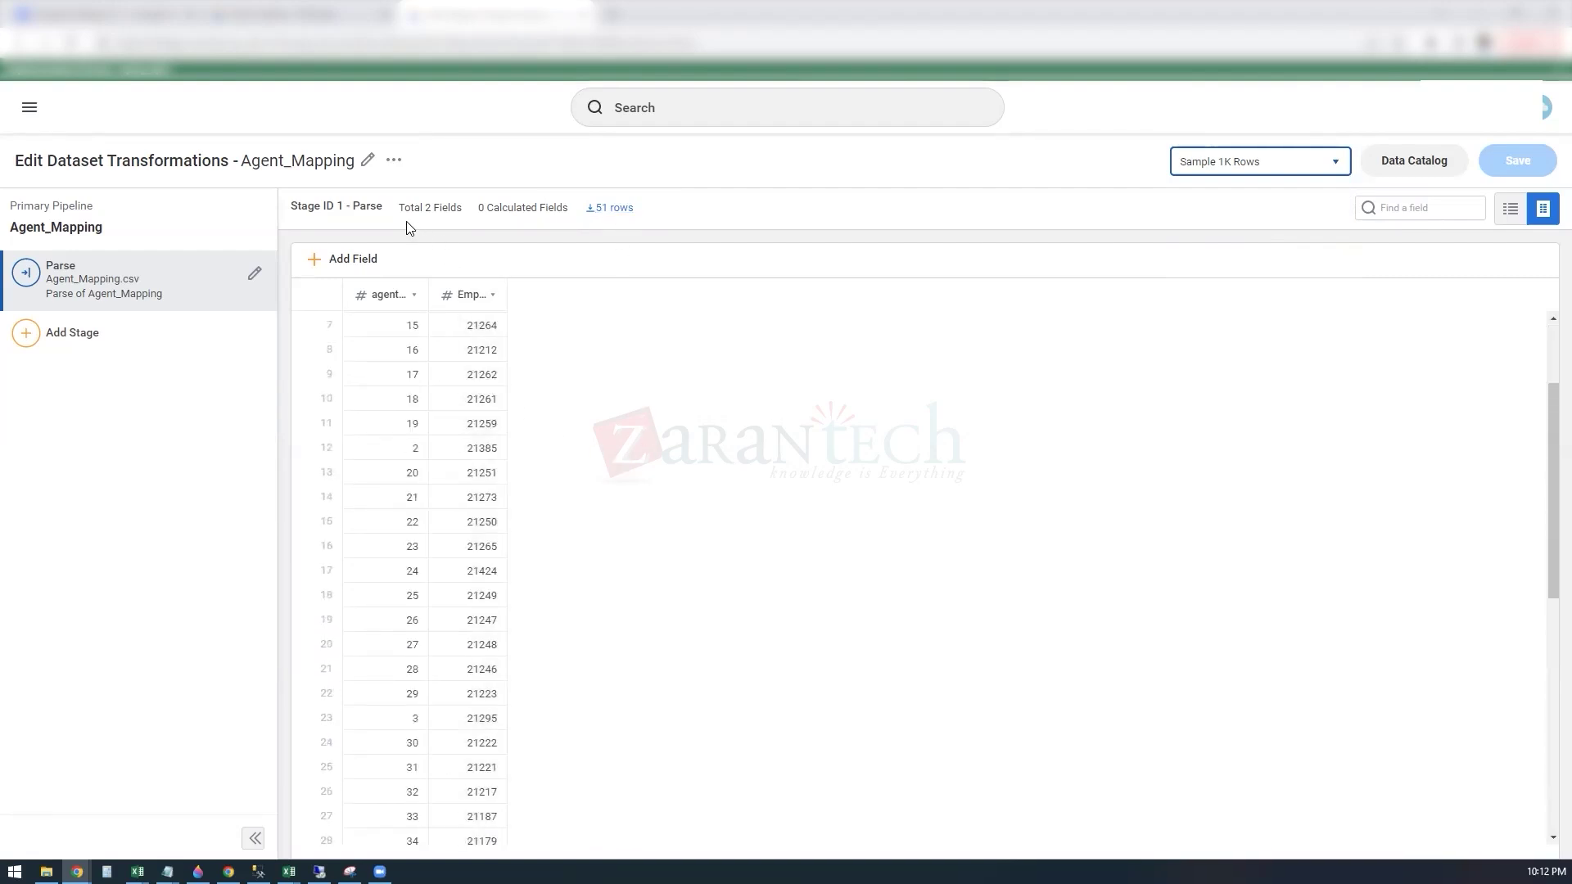
# - Download the Parse stage rows as a CSV file and open it in Excel, adjusting the widths of columns A and B
pyautogui.click(623, 213)
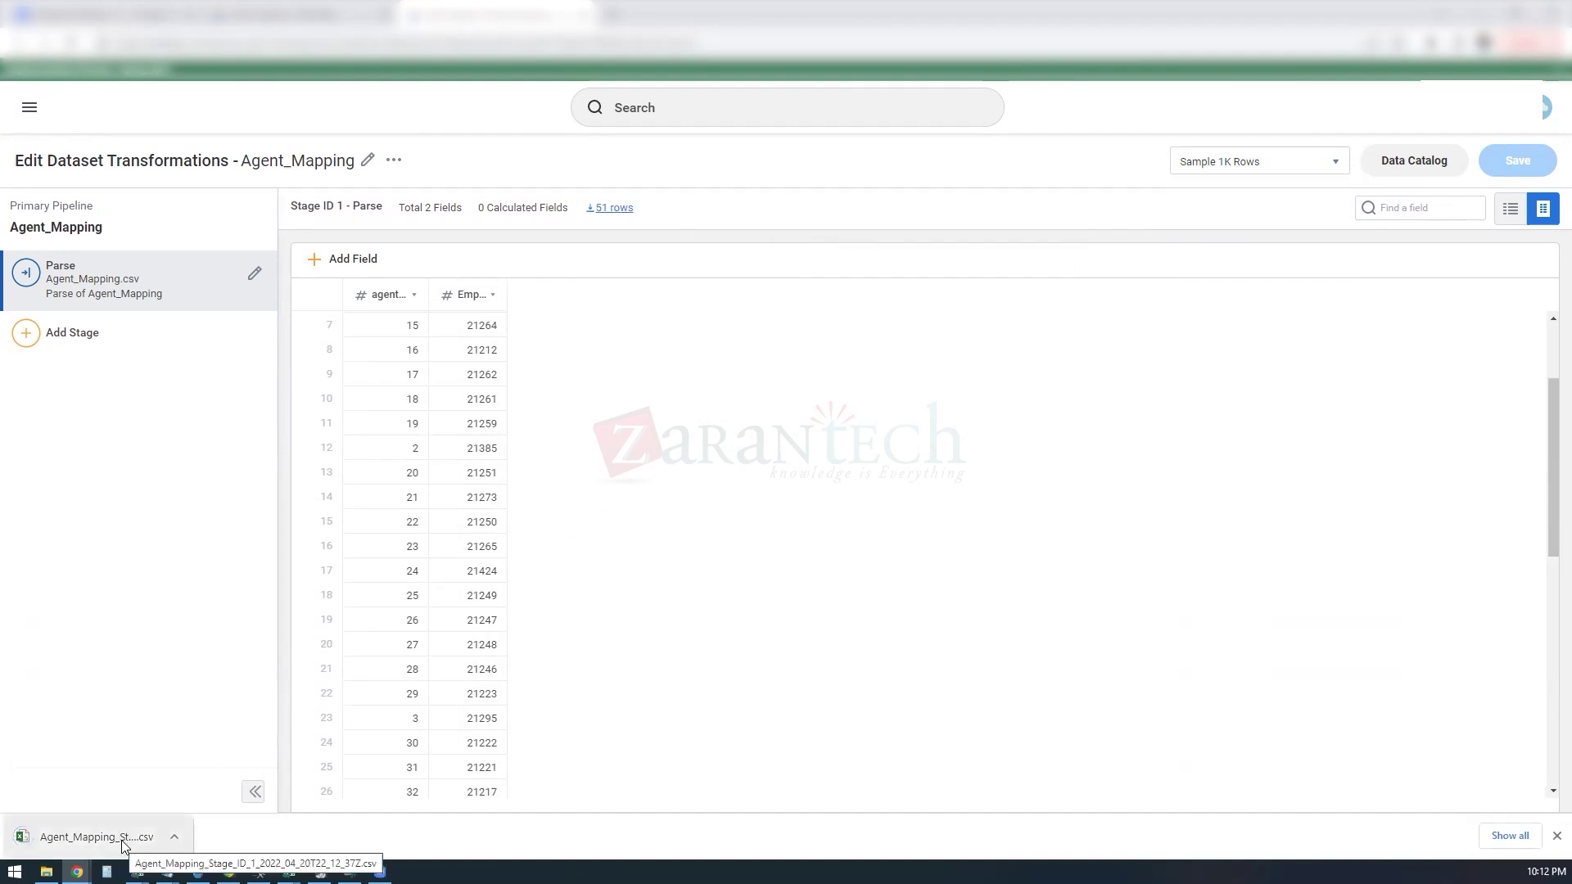
pyautogui.click(121, 840)
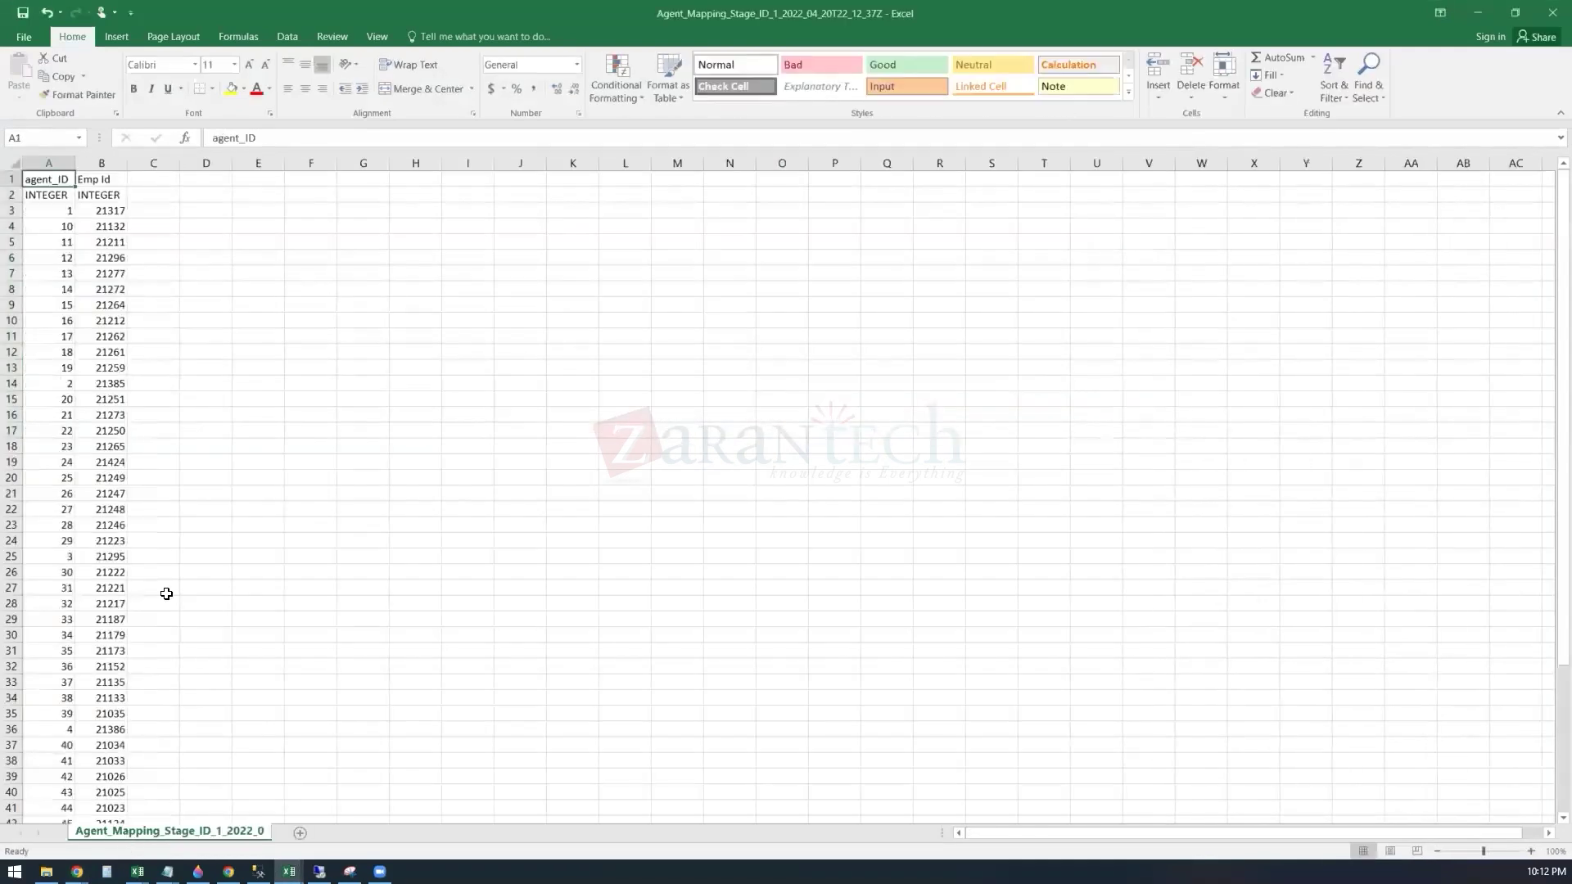
pyautogui.doubleClick(127, 164)
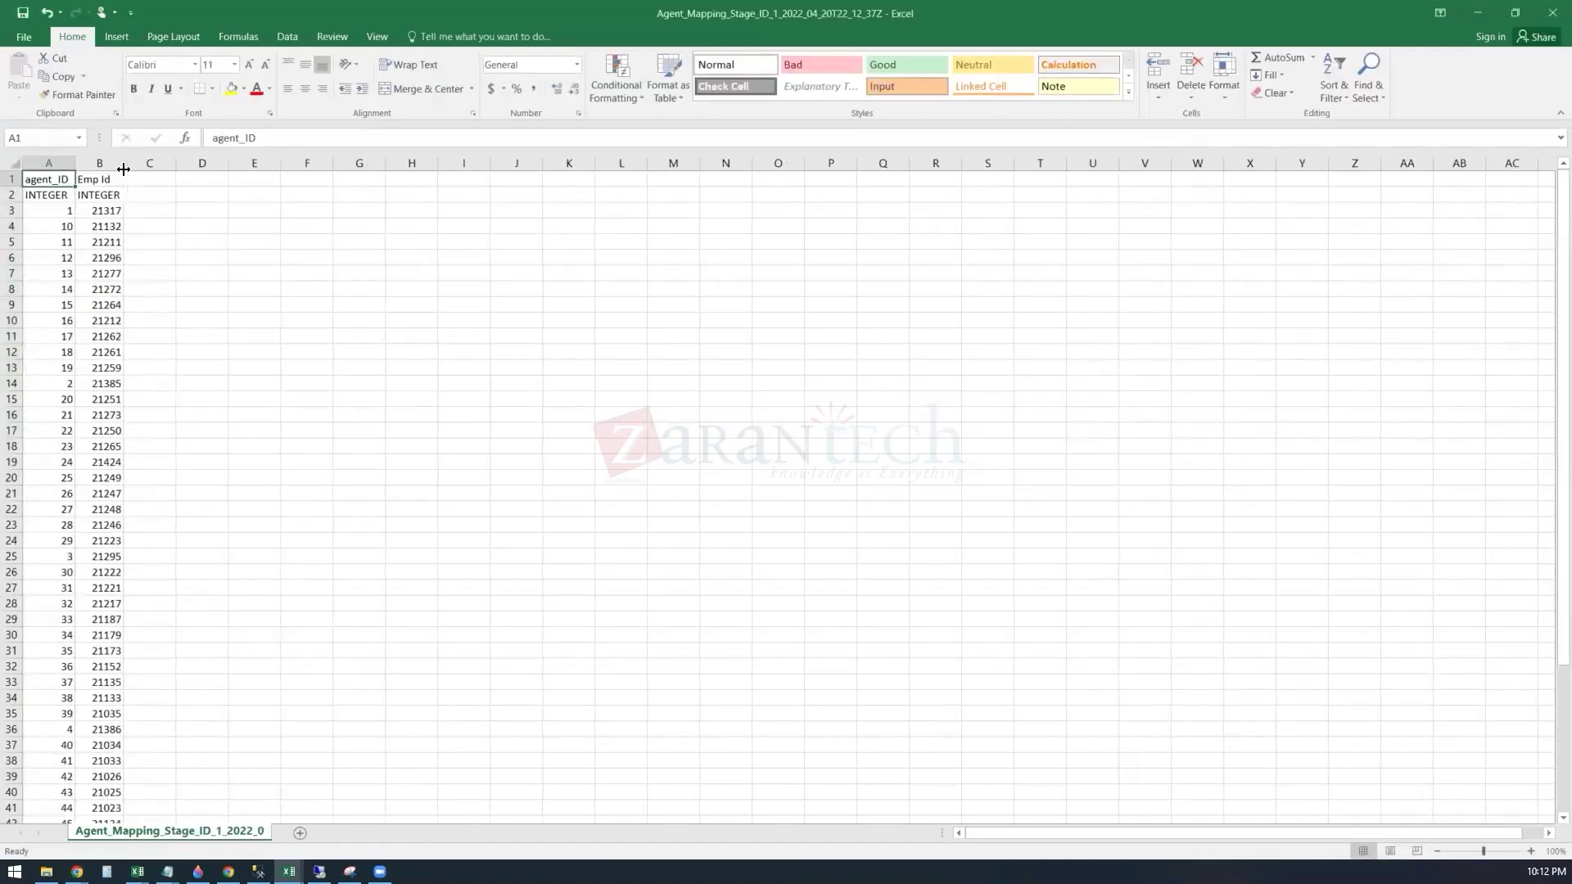
pyautogui.moveTo(77, 167); pyautogui.dragTo(95, 167)
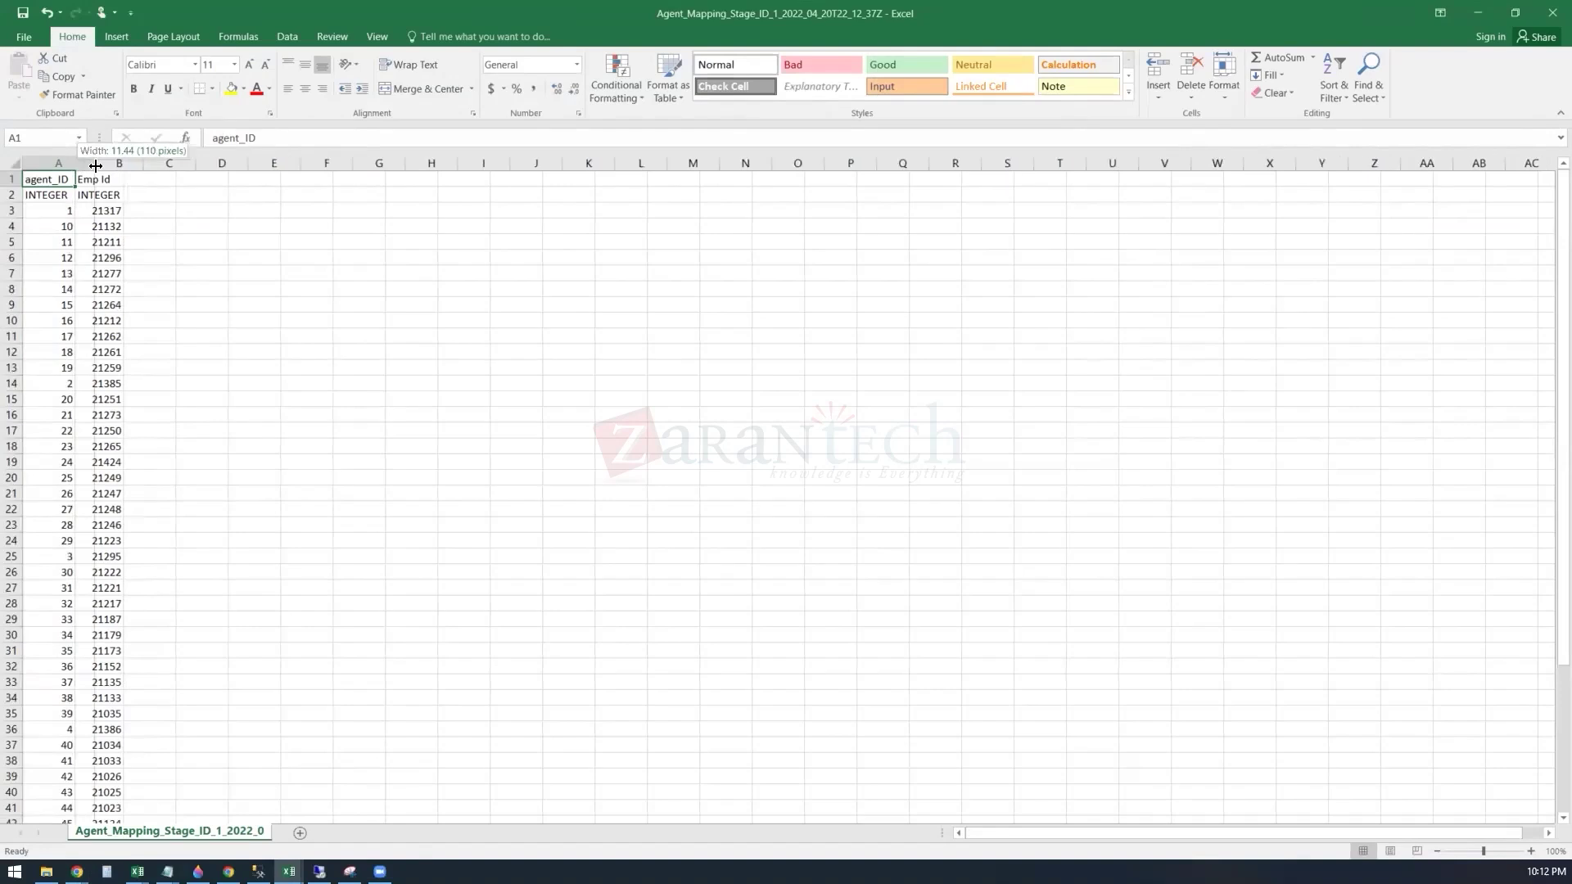
# - Delete row 2 holding the INTEGER data types from the exported sheet and narrow column B slightly
pyautogui.click(12, 194)
pyautogui.rightClick(13, 194)
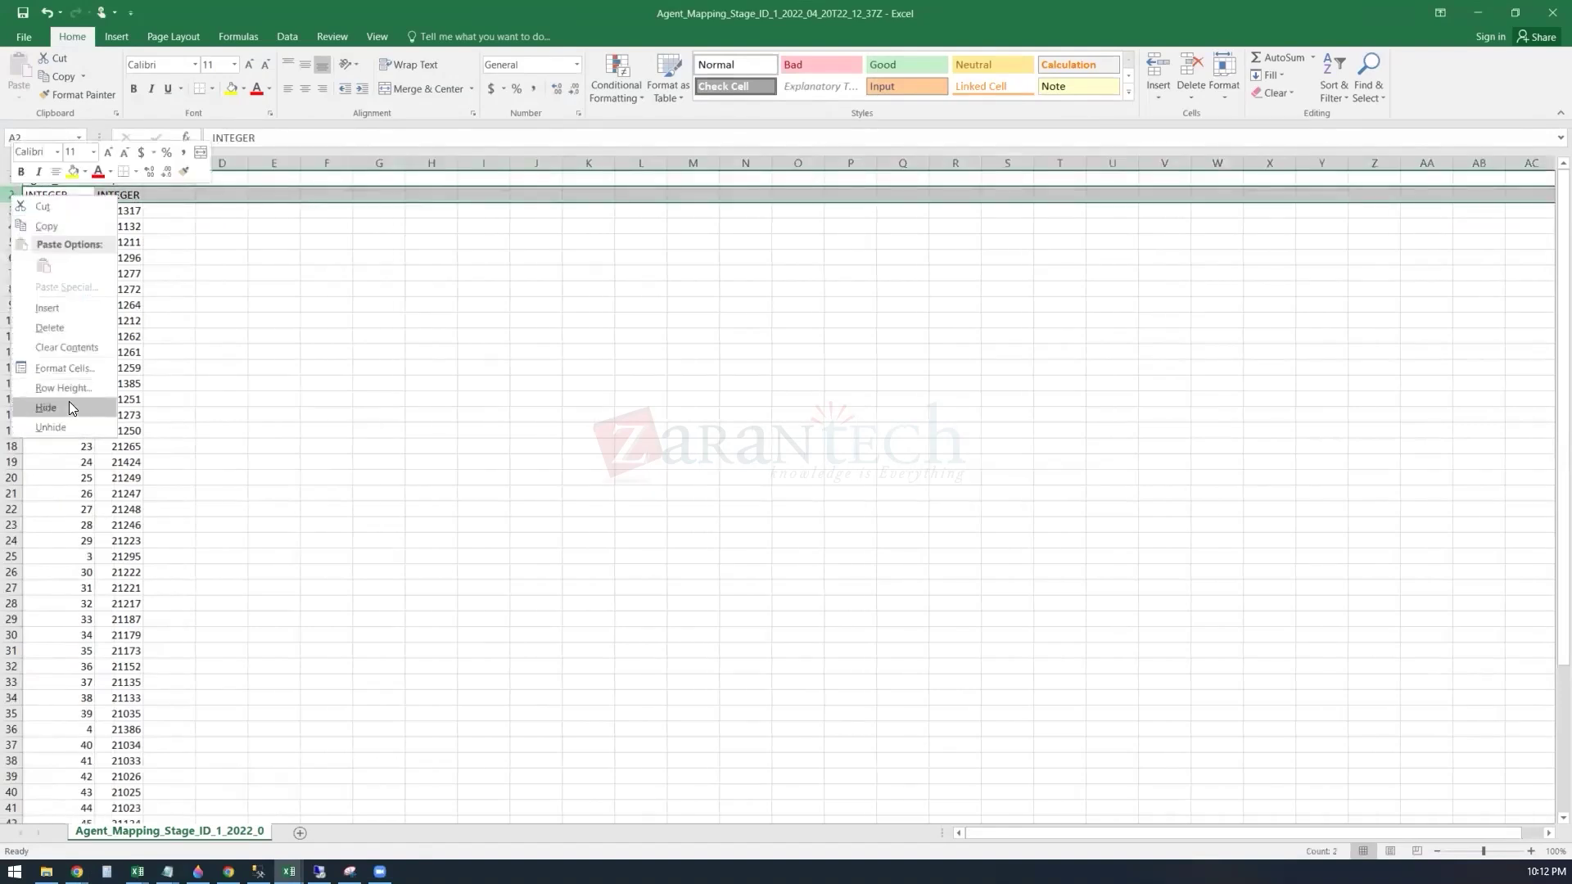
pyautogui.click(64, 327)
pyautogui.moveTo(143, 163); pyautogui.dragTo(136, 163)
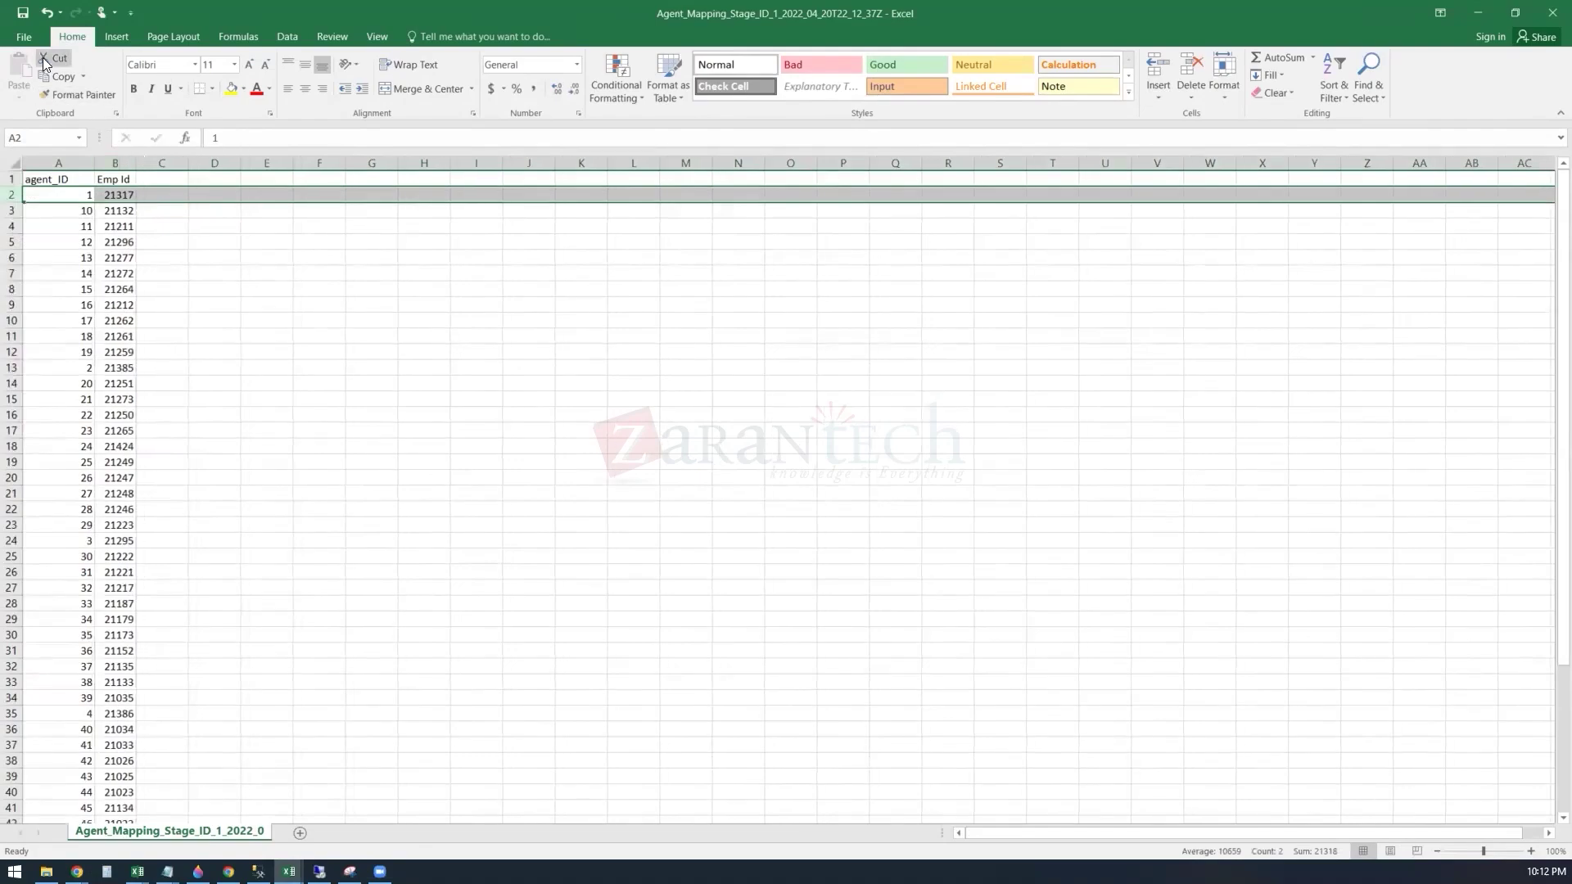
# - Save the sheet as a comma-delimited CSV named Agent_Mapping in the workday folder, keeping the CSV format
pyautogui.click(24, 37)
pyautogui.click(34, 183)
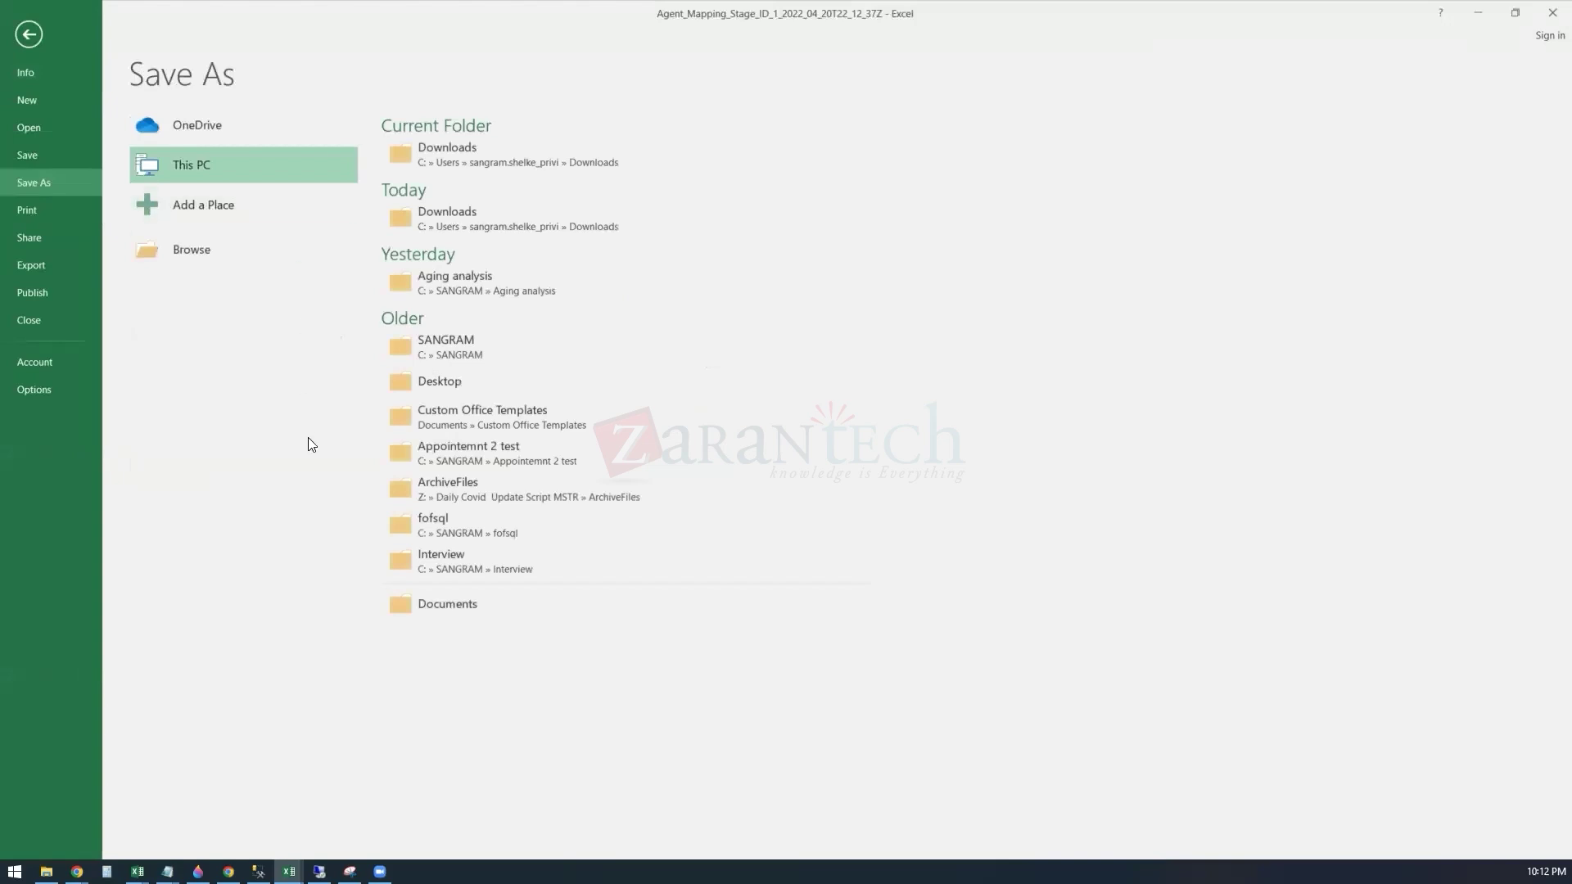
pyautogui.press('F12')
pyautogui.doubleClick(464, 394)
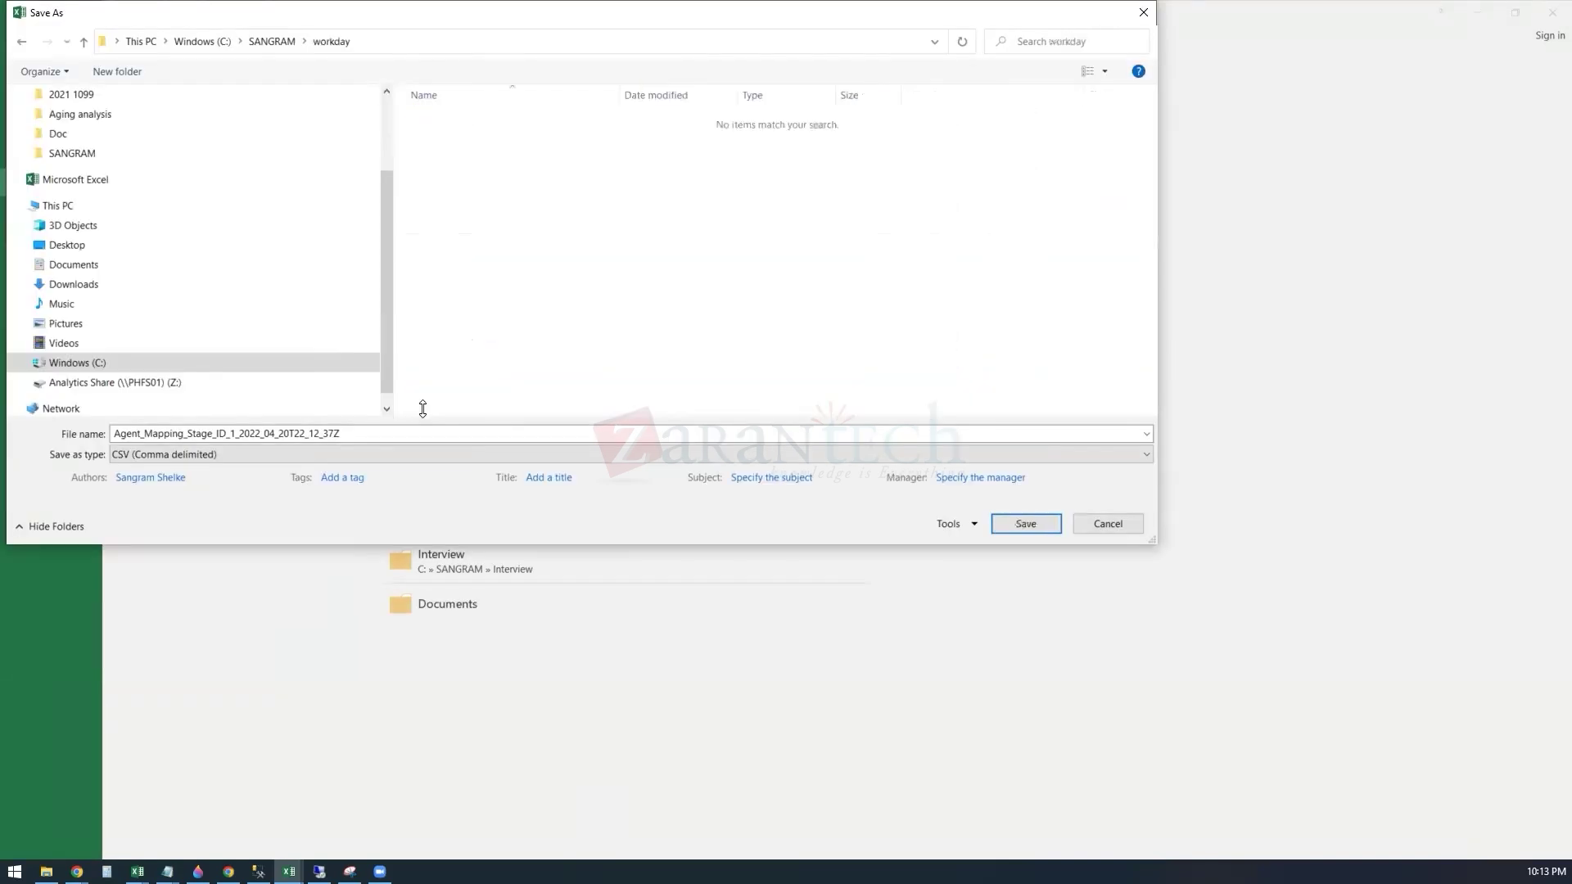
pyautogui.click(374, 425)
pyautogui.click(362, 433)
pyautogui.press('BackSpace')
pyautogui.press('BackSpace')
pyautogui.press('BackSpace')
pyautogui.press('BackSpace')
pyautogui.press('BackSpace')
pyautogui.press('BackSpace')
pyautogui.press('BackSpace')
pyautogui.press('BackSpace')
pyautogui.press('BackSpace')
pyautogui.press('BackSpace')
pyautogui.press('BackSpace')
pyautogui.press('BackSpace')
pyautogui.press('BackSpace')
pyautogui.press('BackSpace')
pyautogui.press('BackSpace')
pyautogui.press('BackSpace')
pyautogui.press('BackSpace')
pyautogui.press('BackSpace')
pyautogui.press('BackSpace')
pyautogui.press('BackSpace')
pyautogui.press('BackSpace')
pyautogui.press('BackSpace')
pyautogui.press('BackSpace')
pyautogui.press('BackSpace')
pyautogui.press('BackSpace')
pyautogui.press('BackSpace')
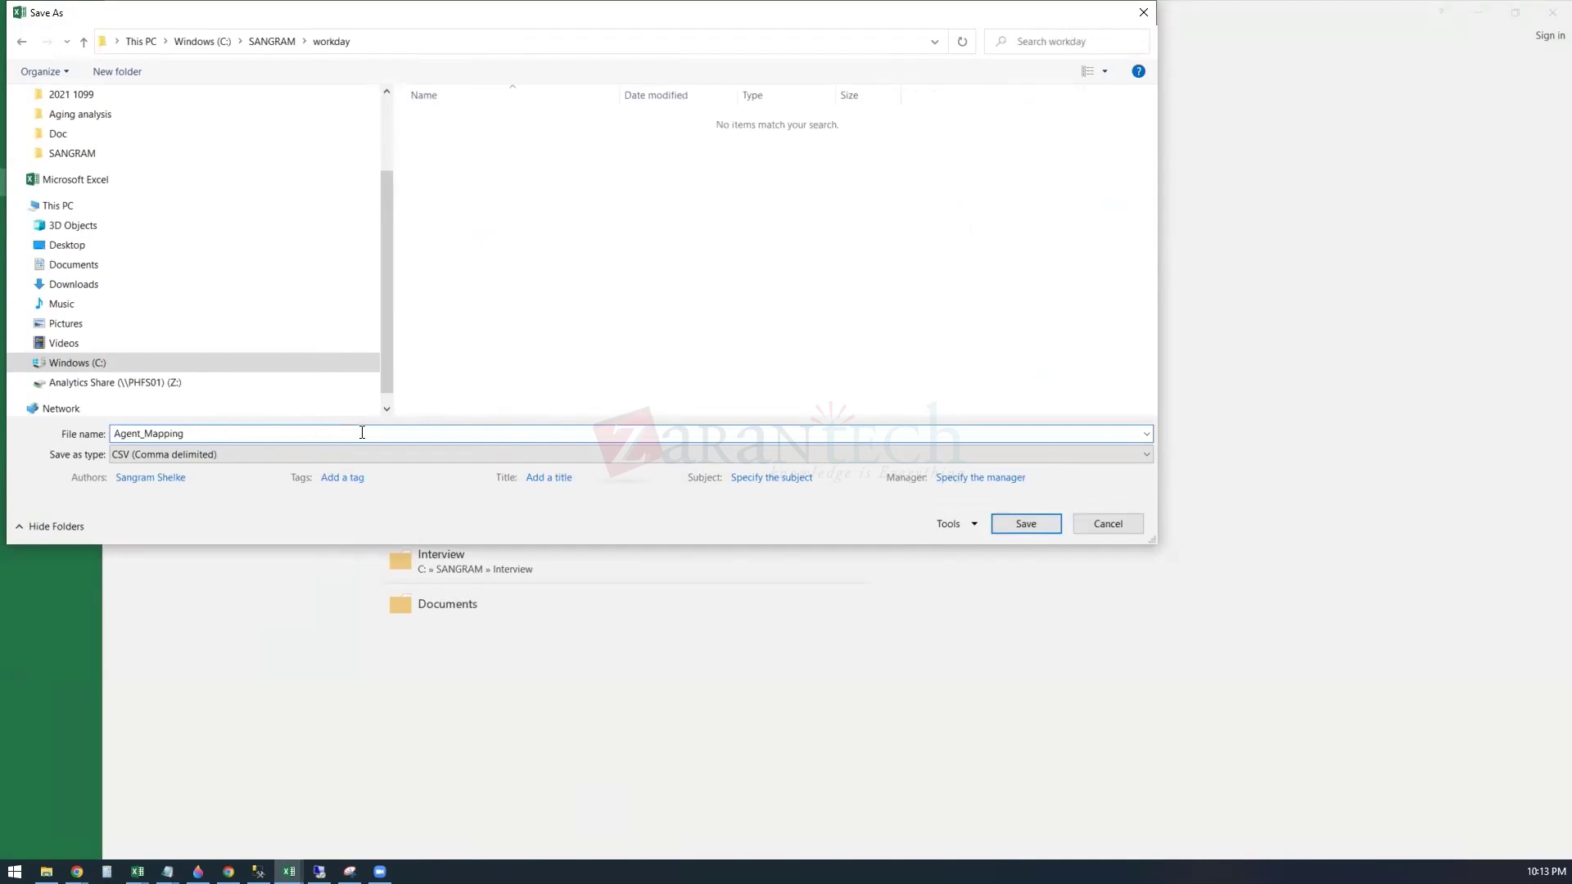
pyautogui.click(1033, 523)
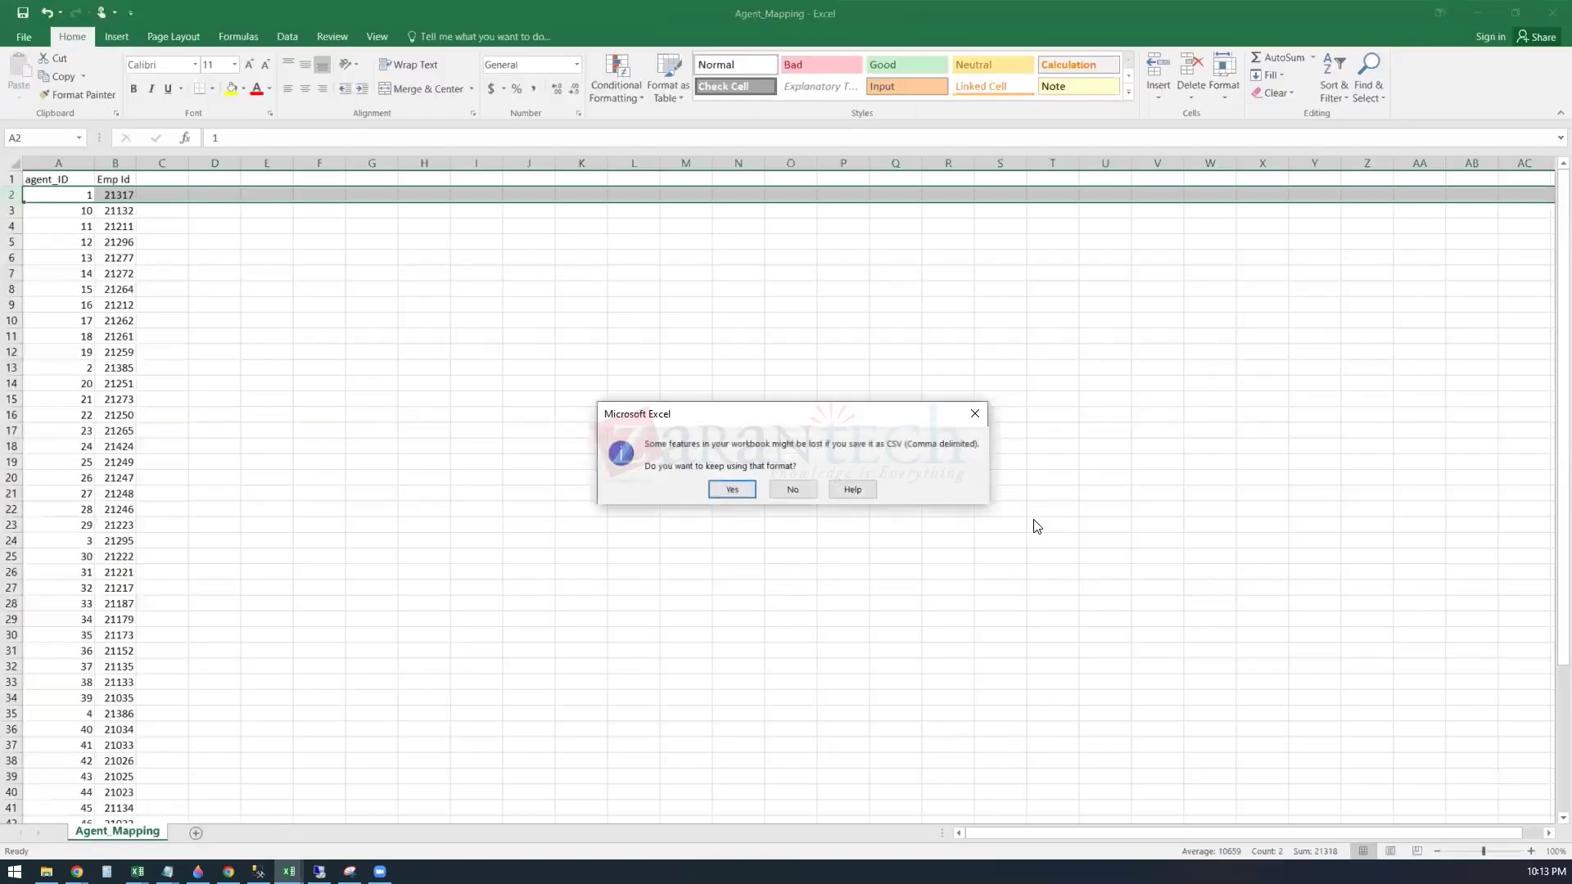
pyautogui.click(732, 489)
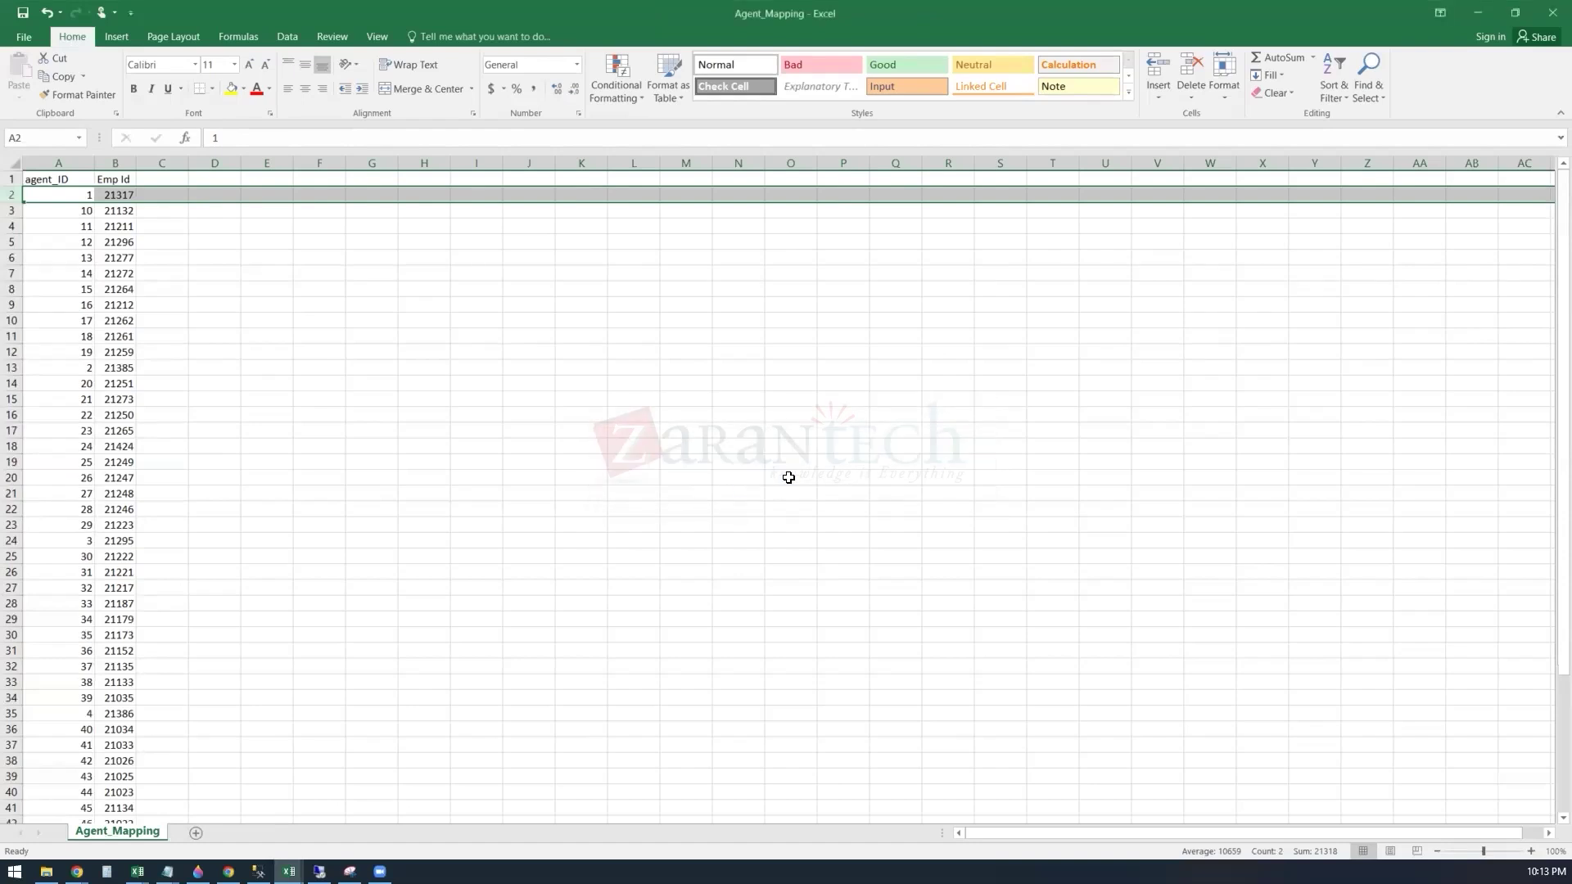
# - Minimize the open Excel workbooks, return to Workday's Data Catalog in the browser, and start creating a new table
pyautogui.click(1474, 17)
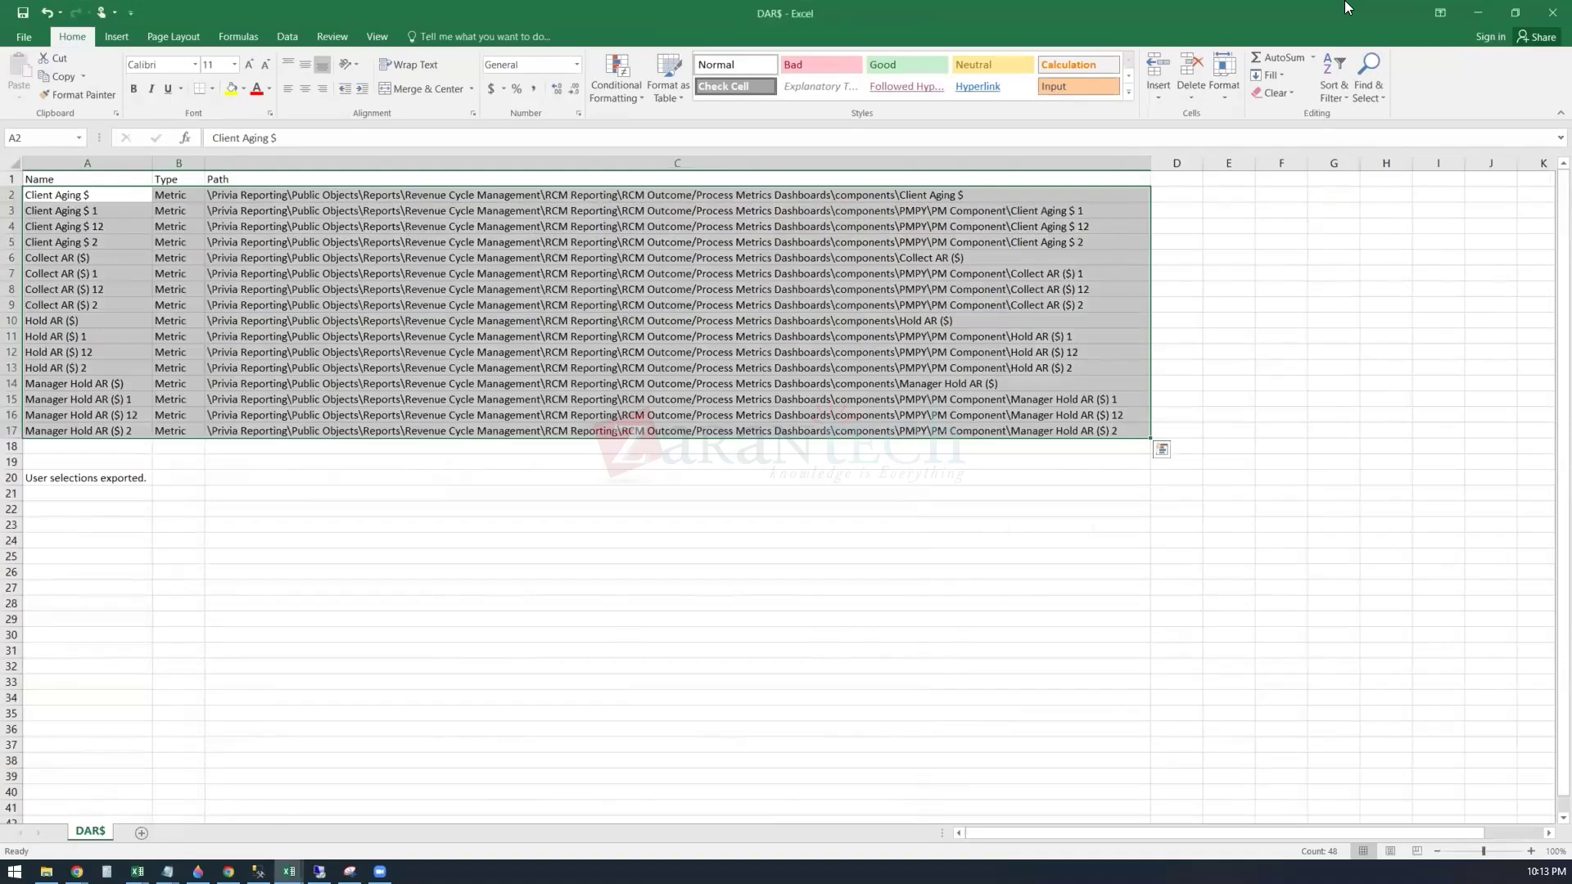
pyautogui.click(1478, 13)
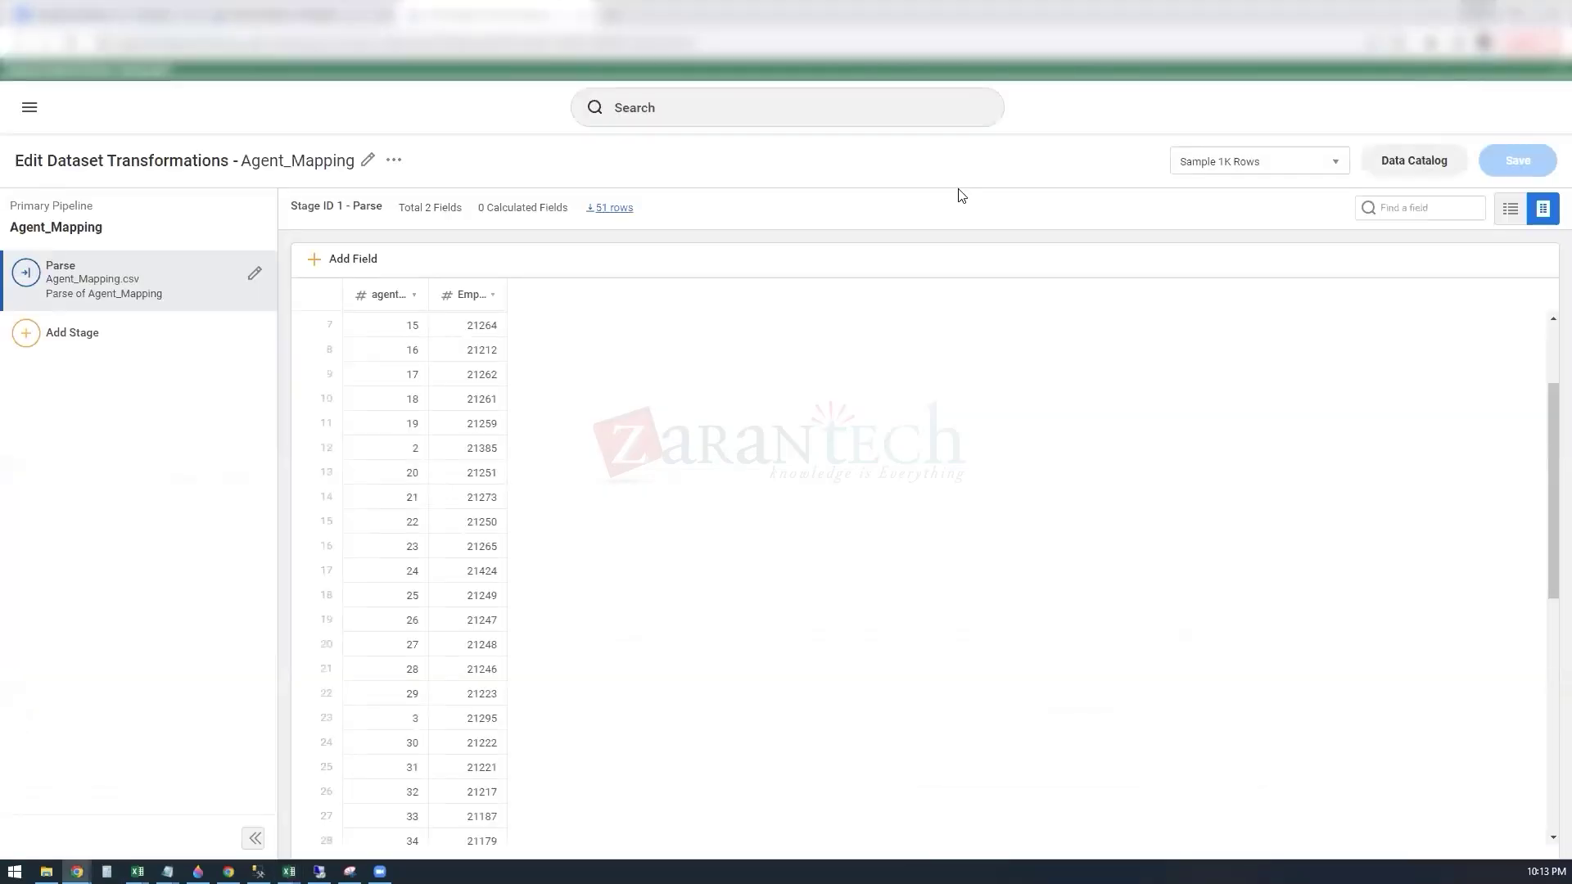
pyautogui.click(652, 100)
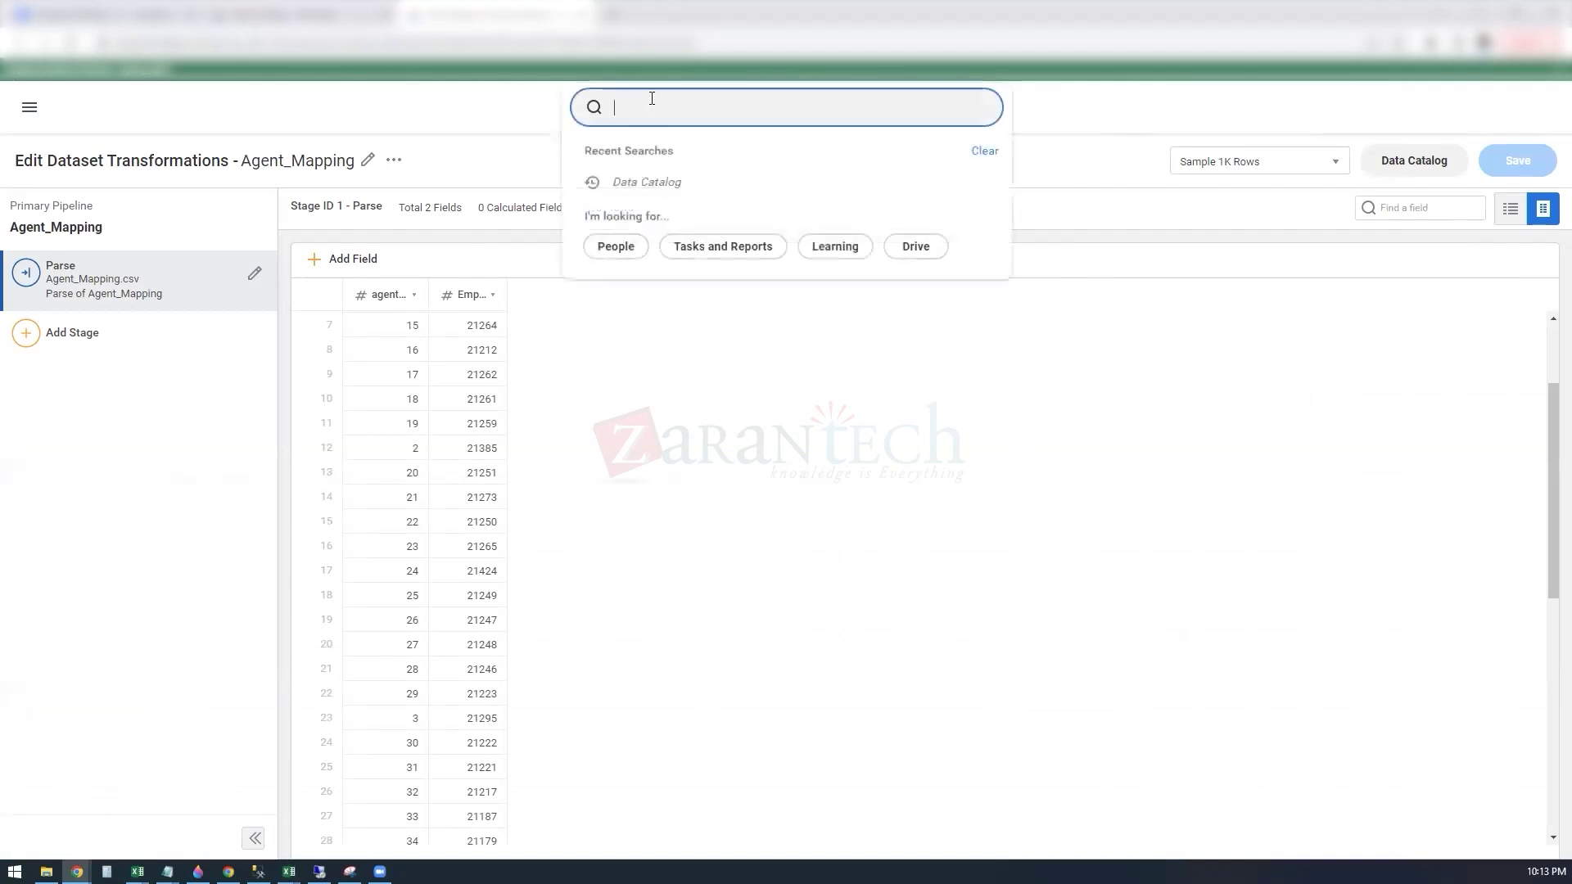
pyautogui.click(659, 180)
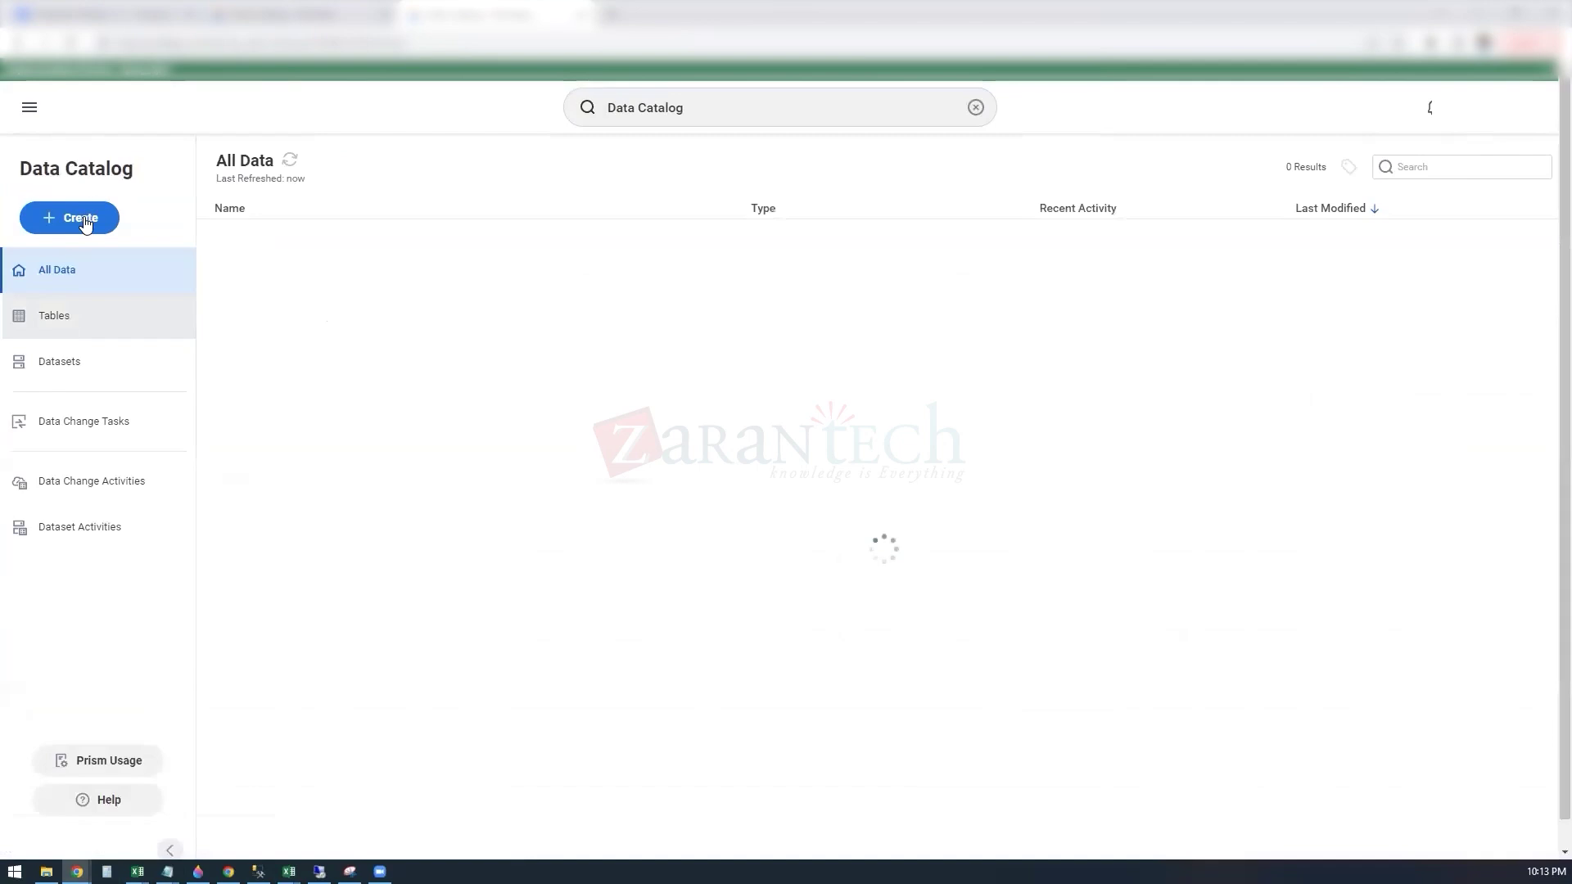
pyautogui.click(86, 222)
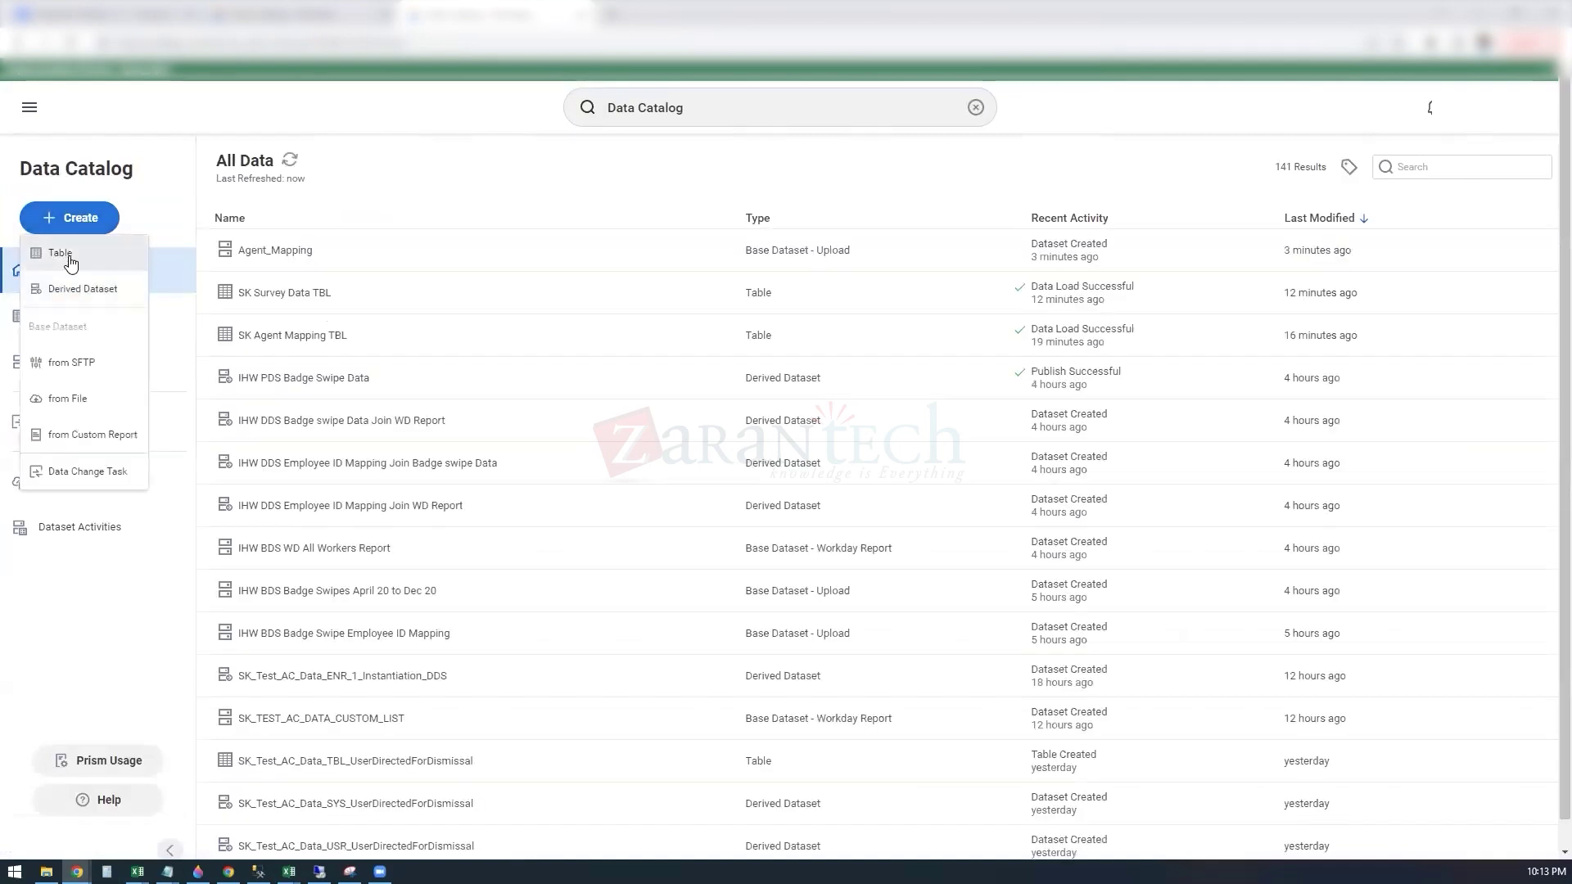
pyautogui.click(69, 256)
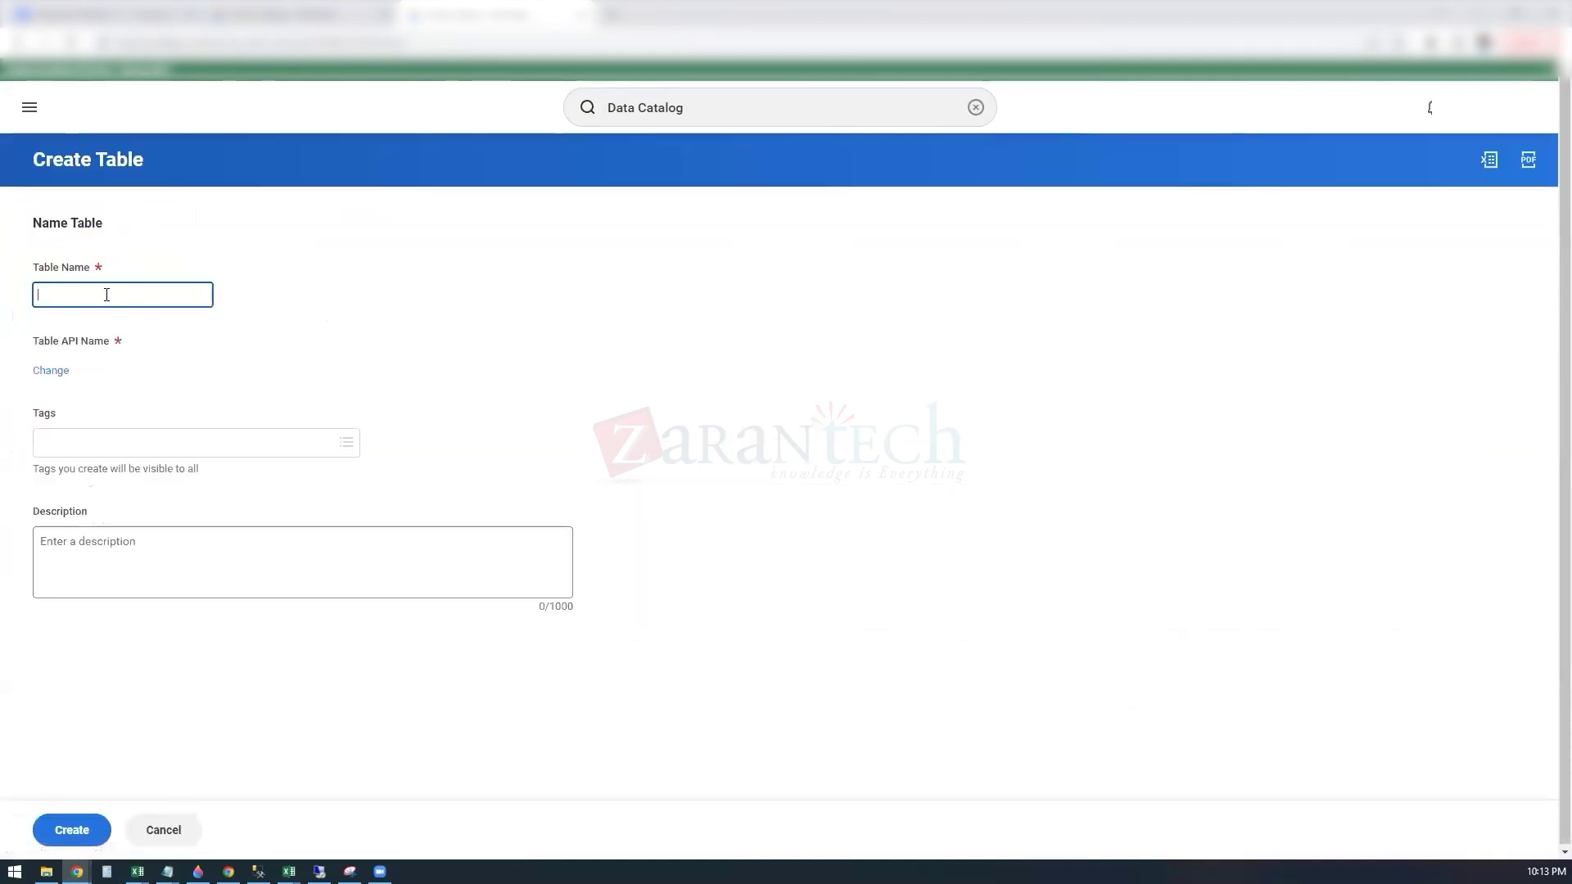
# - Name the new table SS Agent Mapping, tag it Demo, and create it with an uploaded file as its source
pyautogui.write('SS Agen')
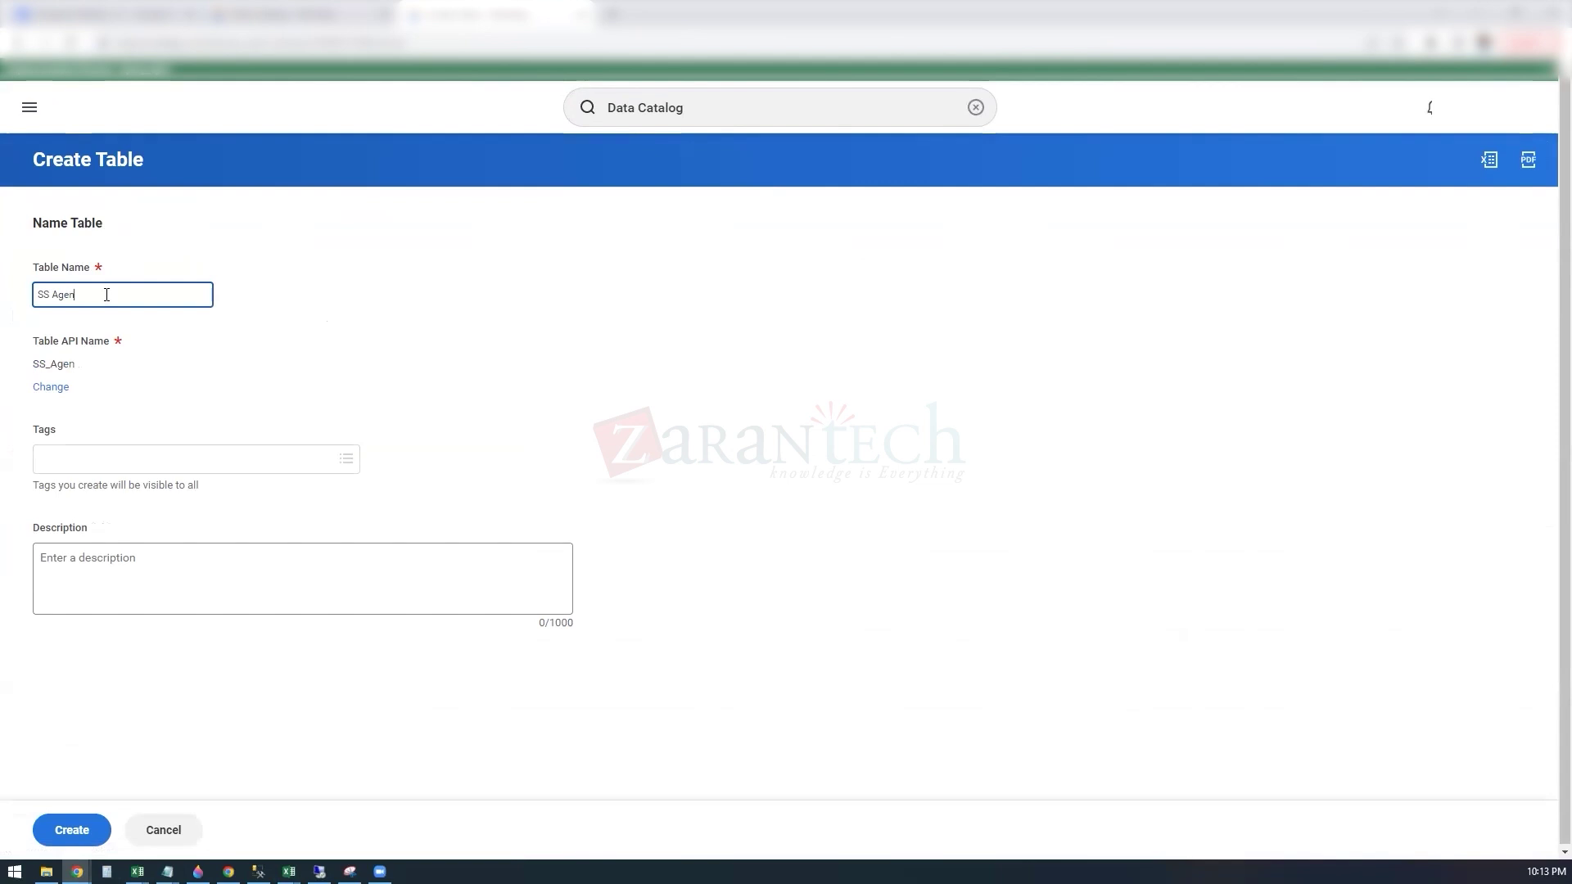
pyautogui.write('erDemo')
pyautogui.press('BackSpace')
pyautogui.press('BackSpace')
pyautogui.press('BackSpace')
pyautogui.press('BackSpace')
pyautogui.write('Mapping')
pyautogui.click(215, 458)
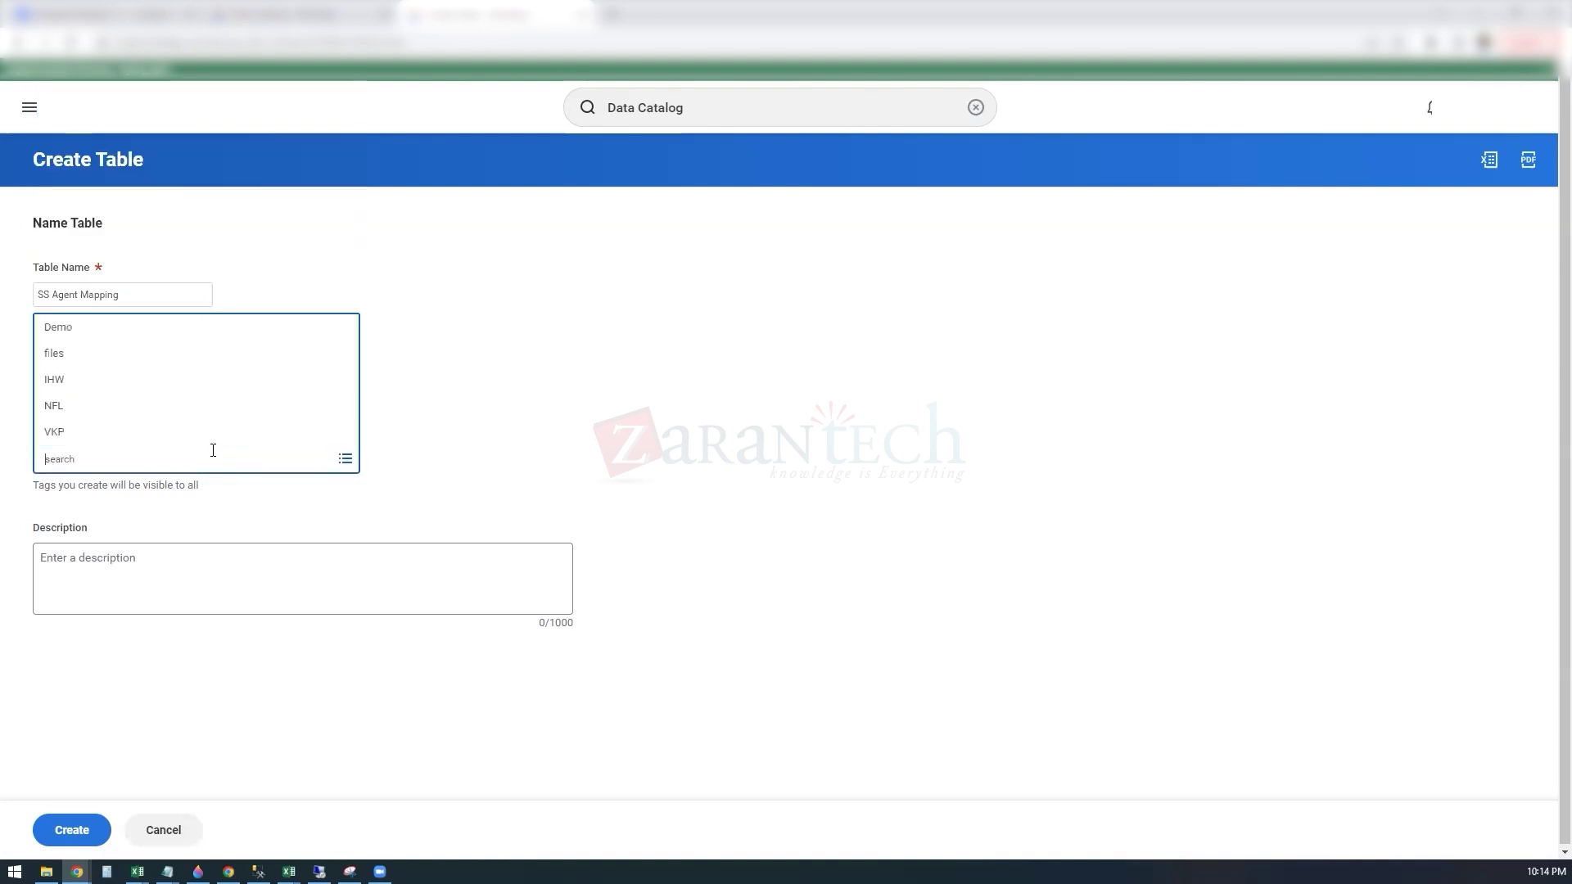
pyautogui.click(125, 333)
pyautogui.click(92, 843)
pyautogui.click(148, 299)
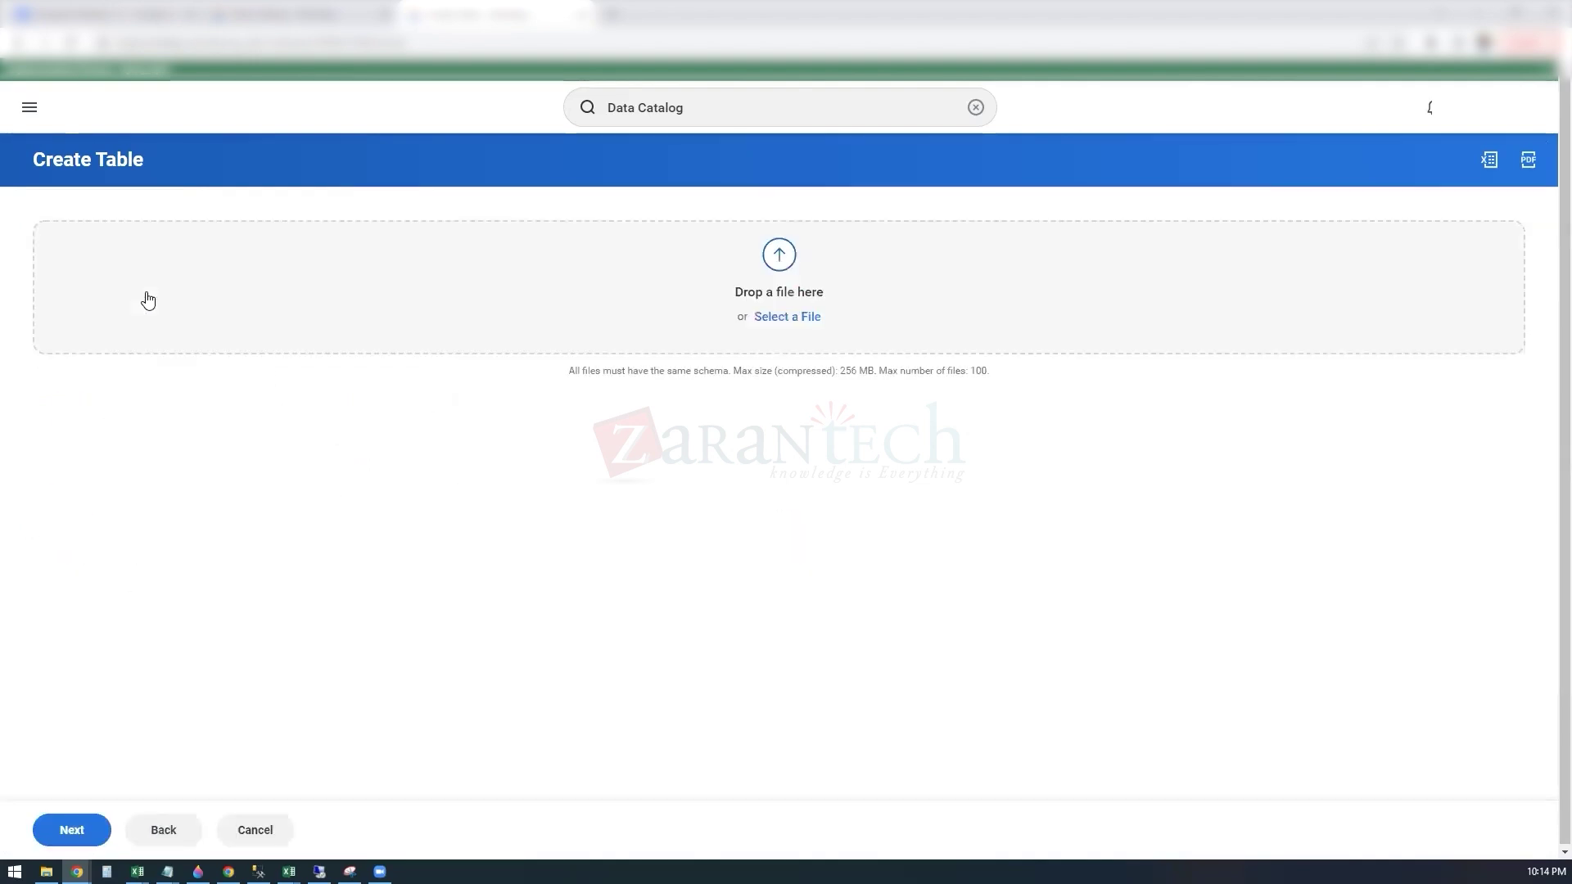
# - Upload Agent_Mapping.csv from the workday folder as the table's source file and continue to the parsing options
pyautogui.click(799, 318)
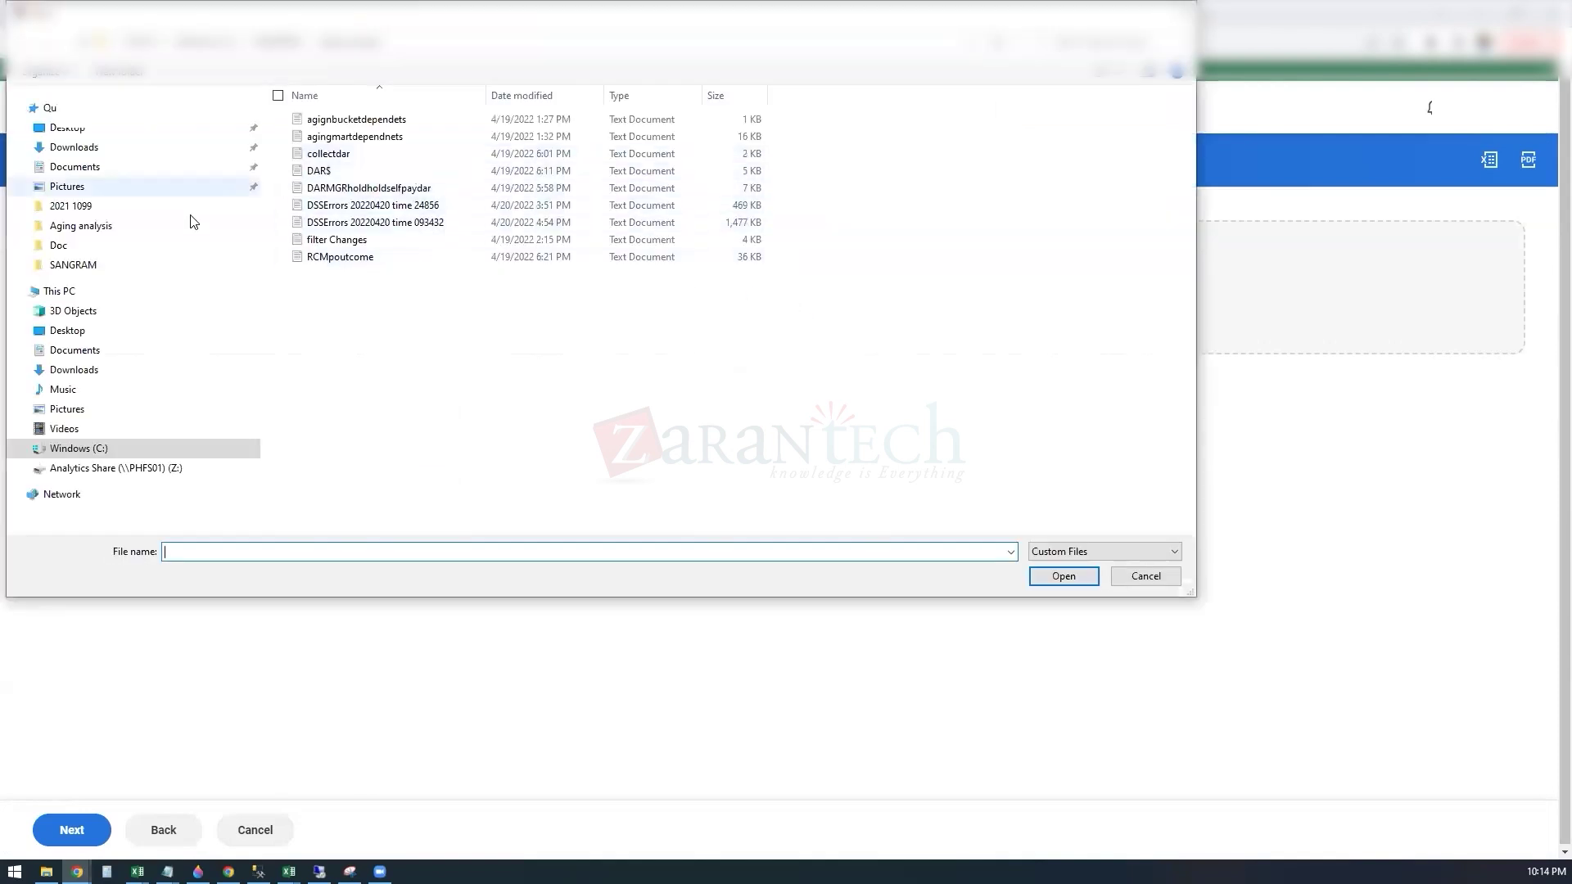
pyautogui.click(282, 41)
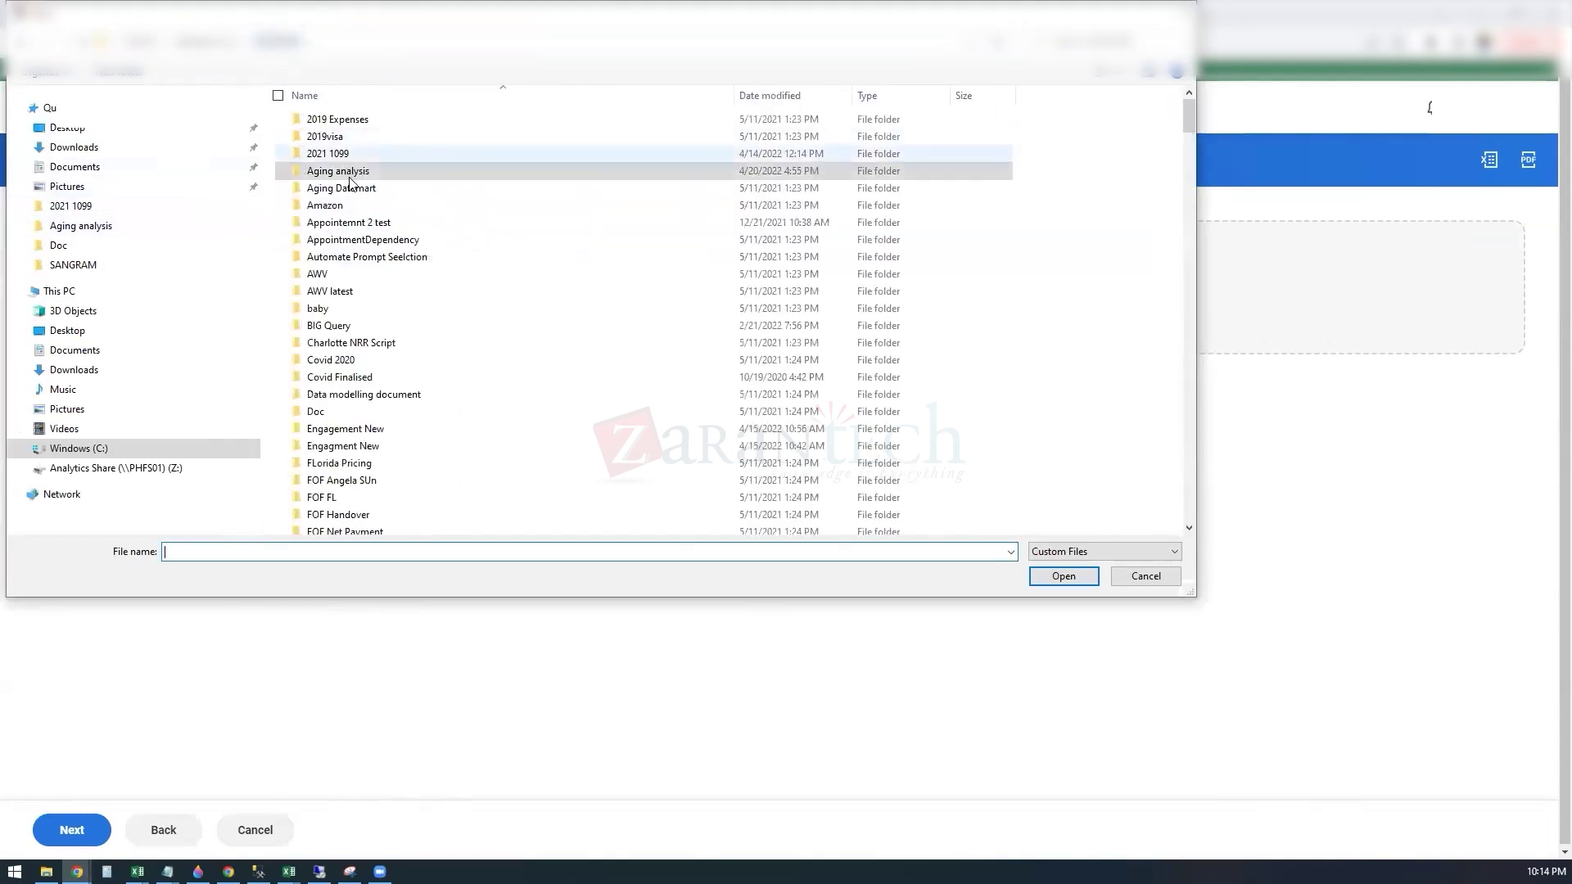
pyautogui.scroll(-13, 341, 483)
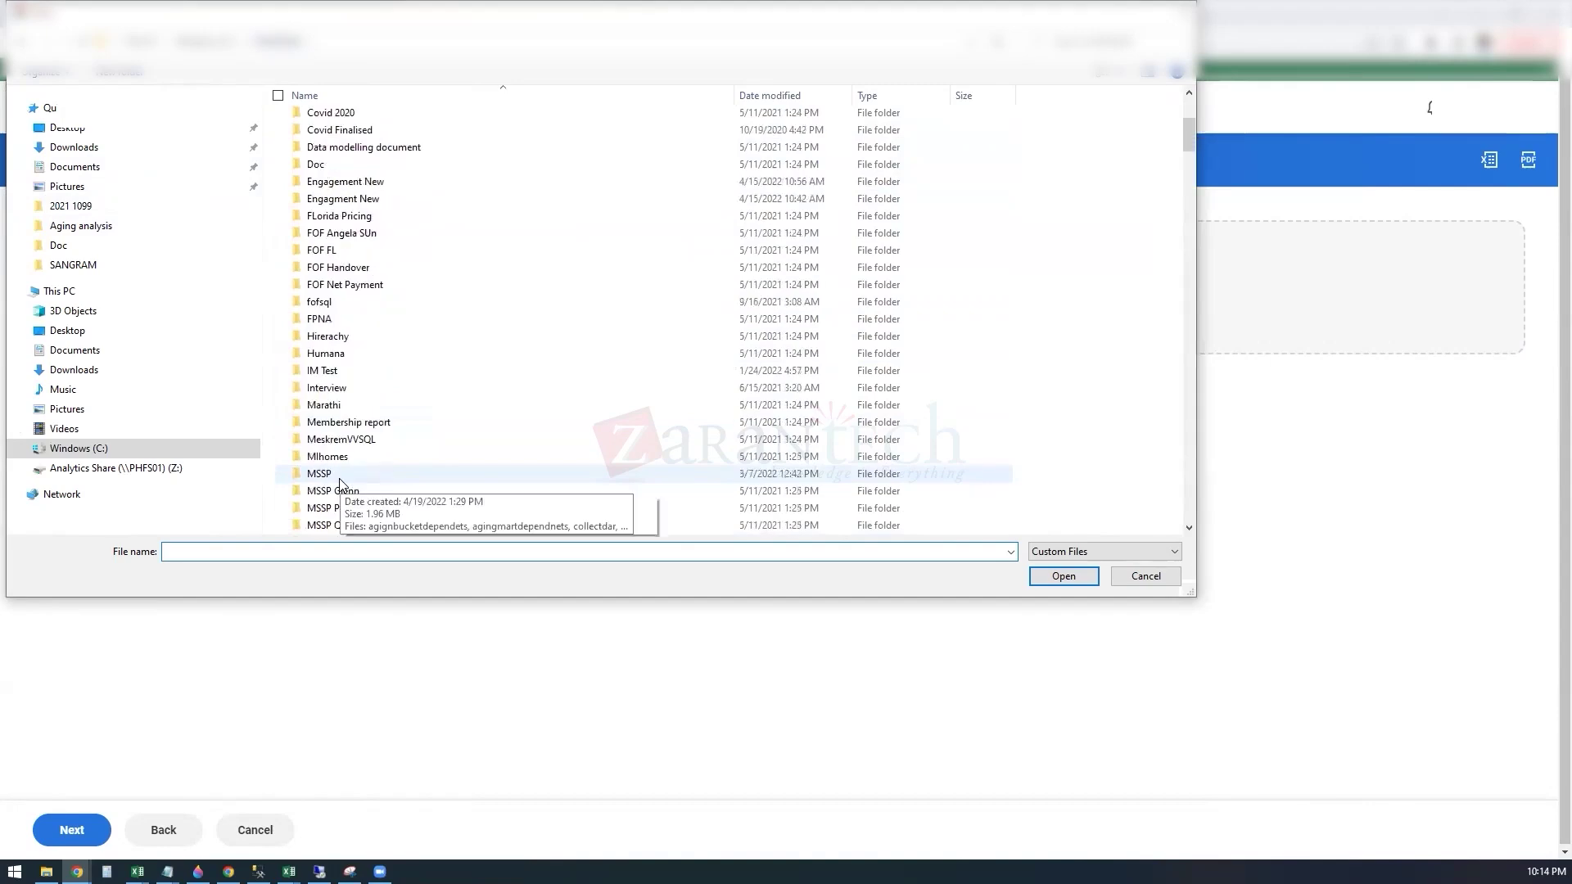
pyautogui.scroll(-8, 341, 483)
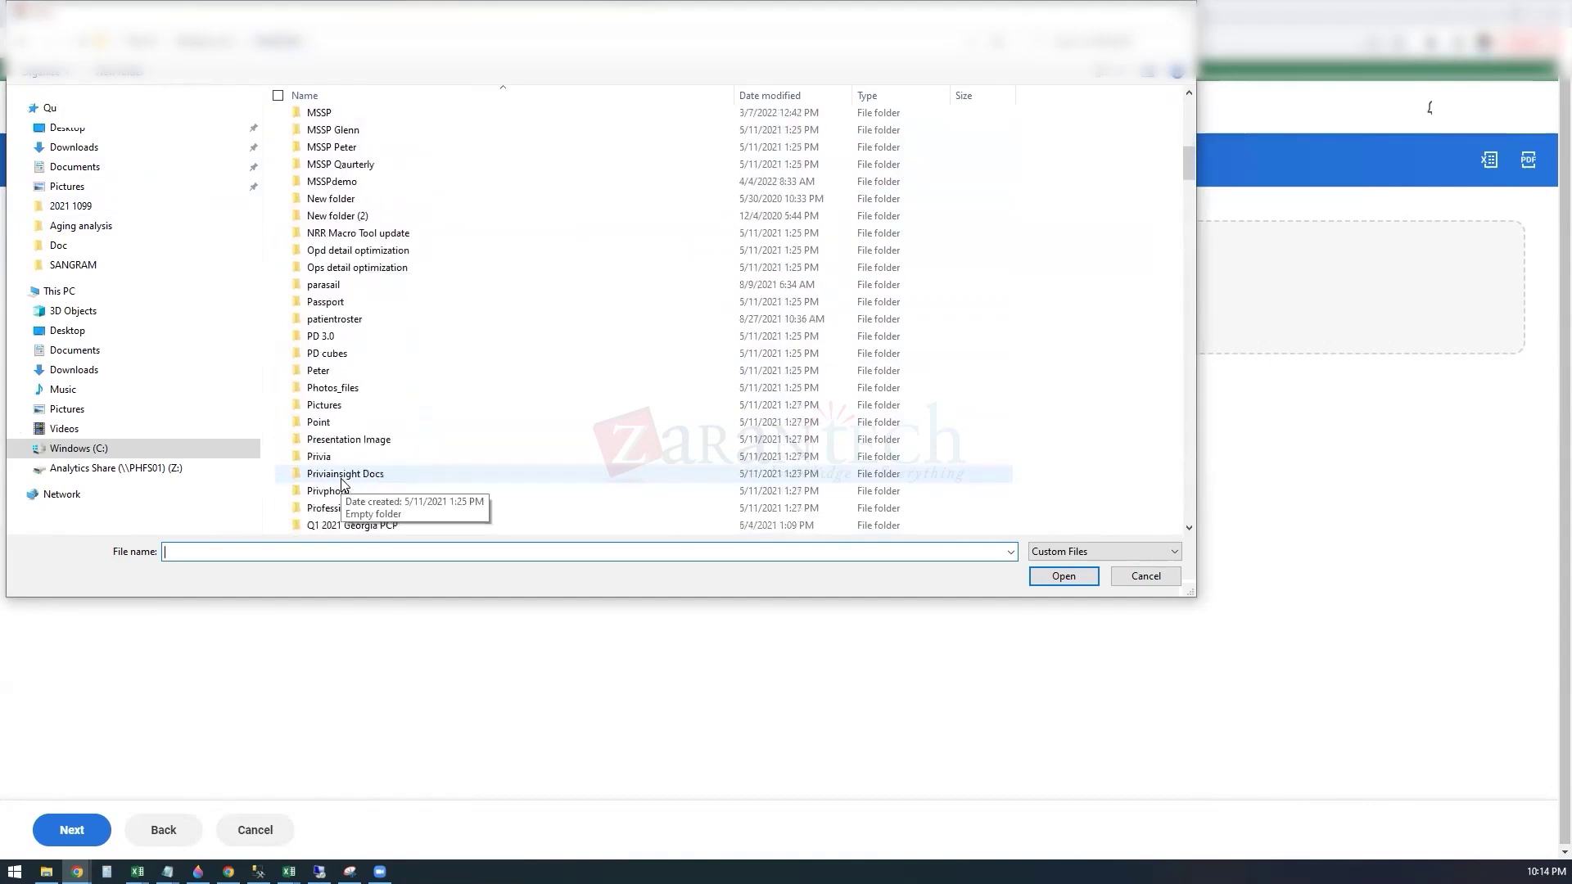
pyautogui.scroll(-2, 341, 483)
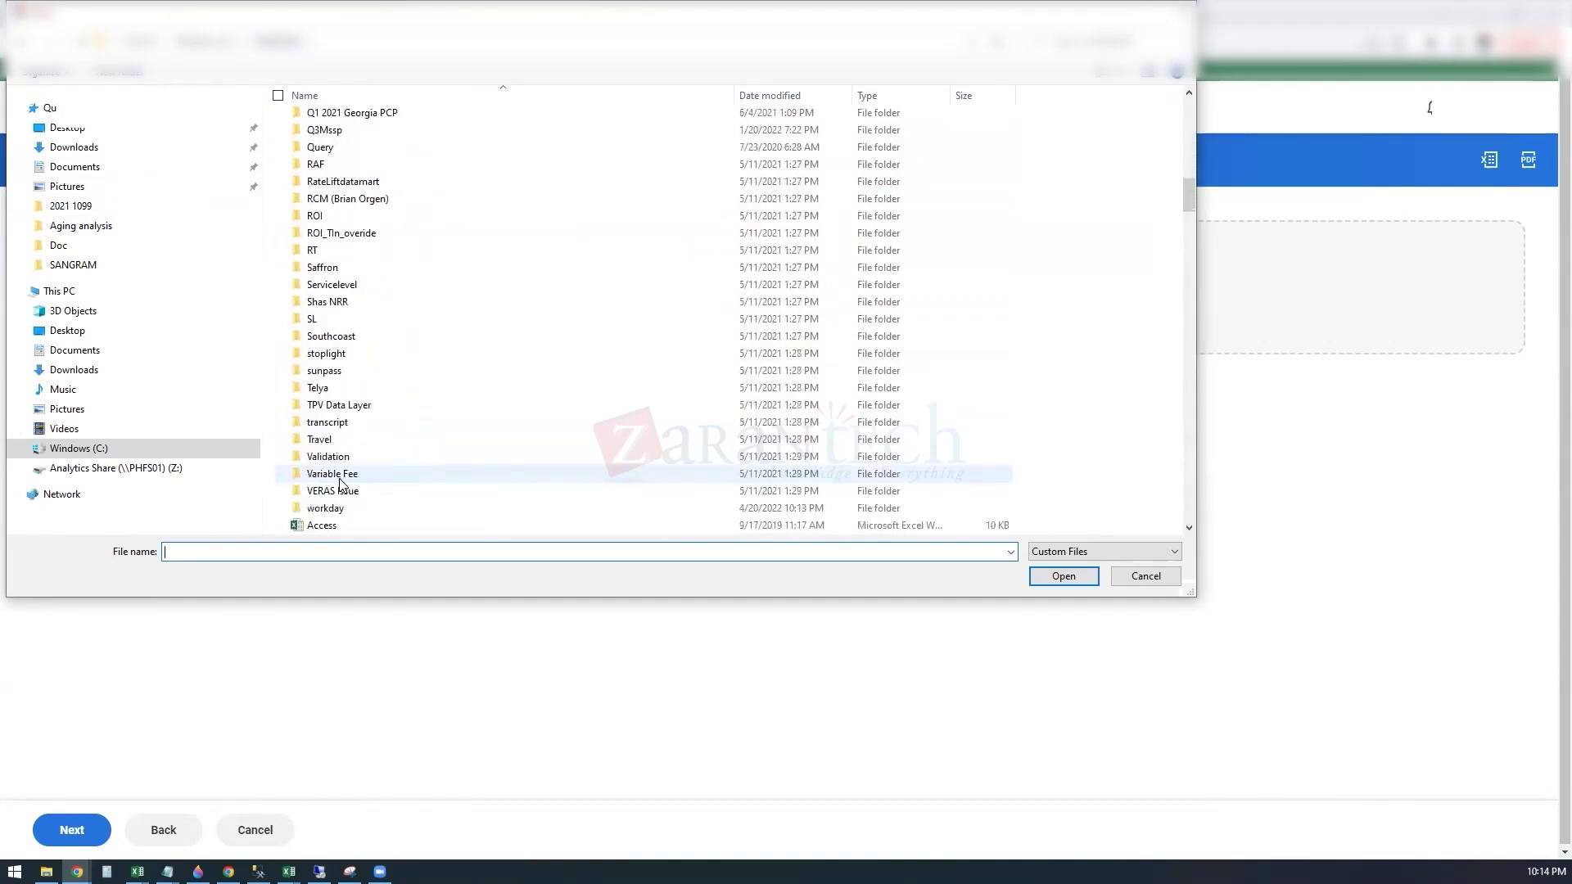
pyautogui.doubleClick(324, 509)
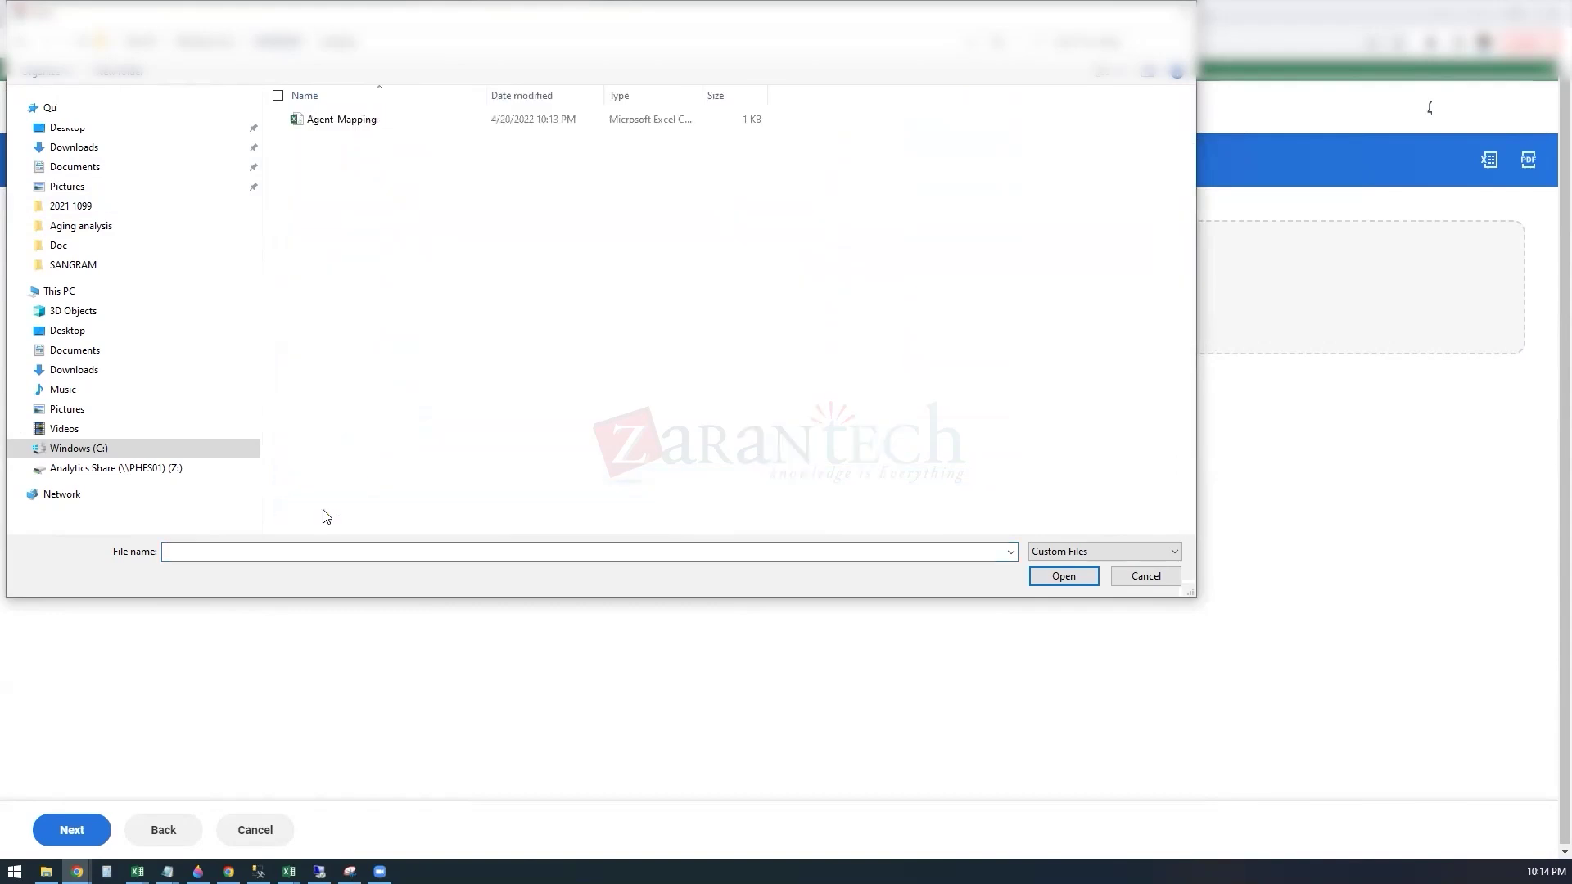
pyautogui.click(341, 125)
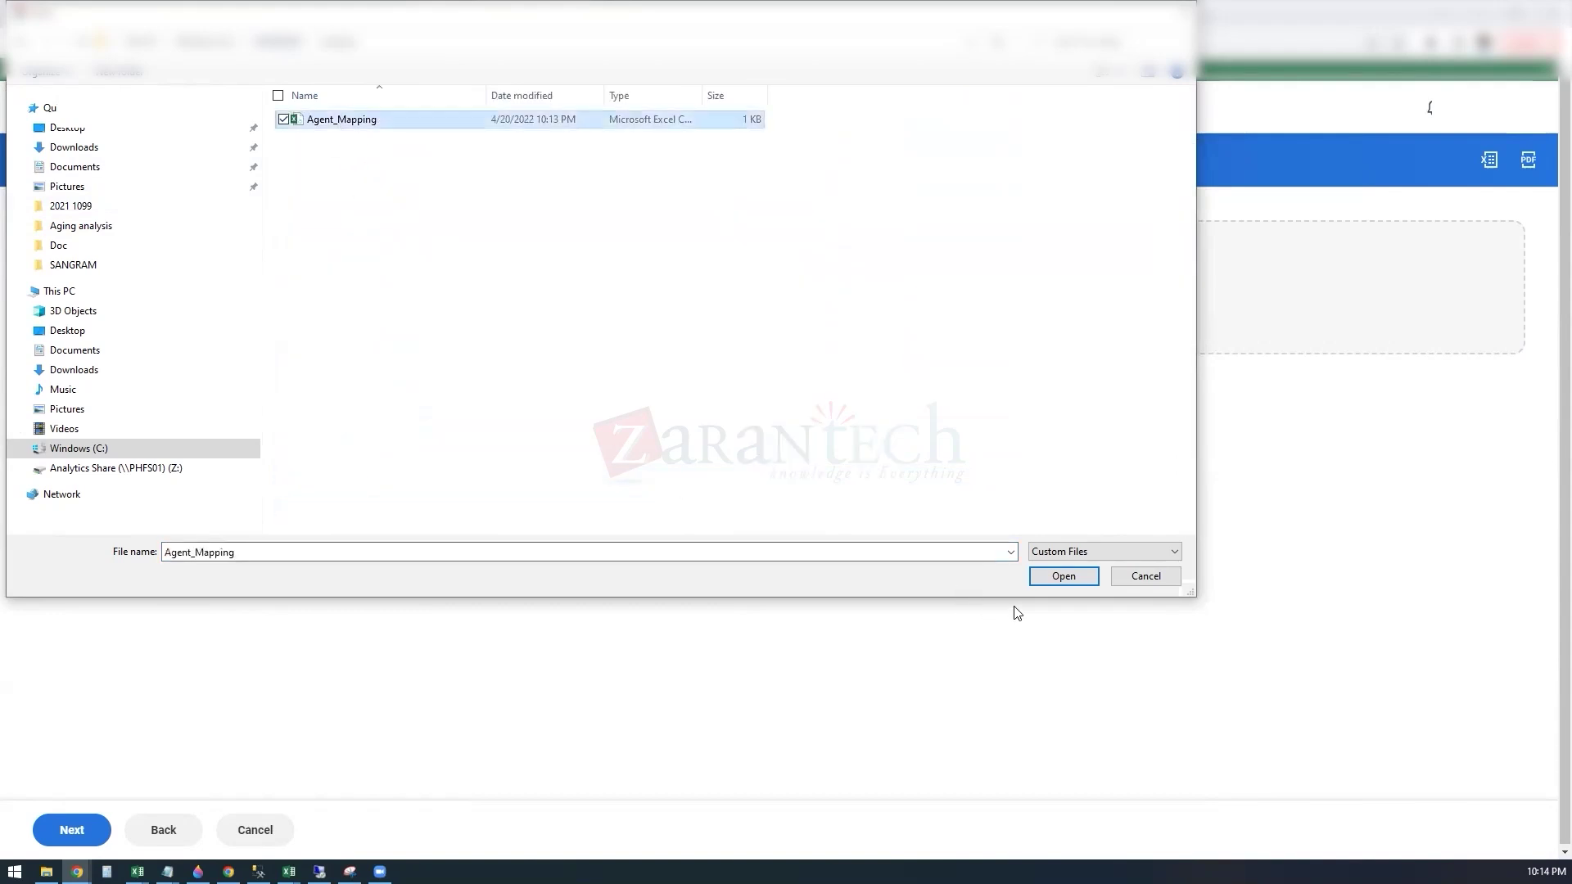
pyautogui.click(1036, 580)
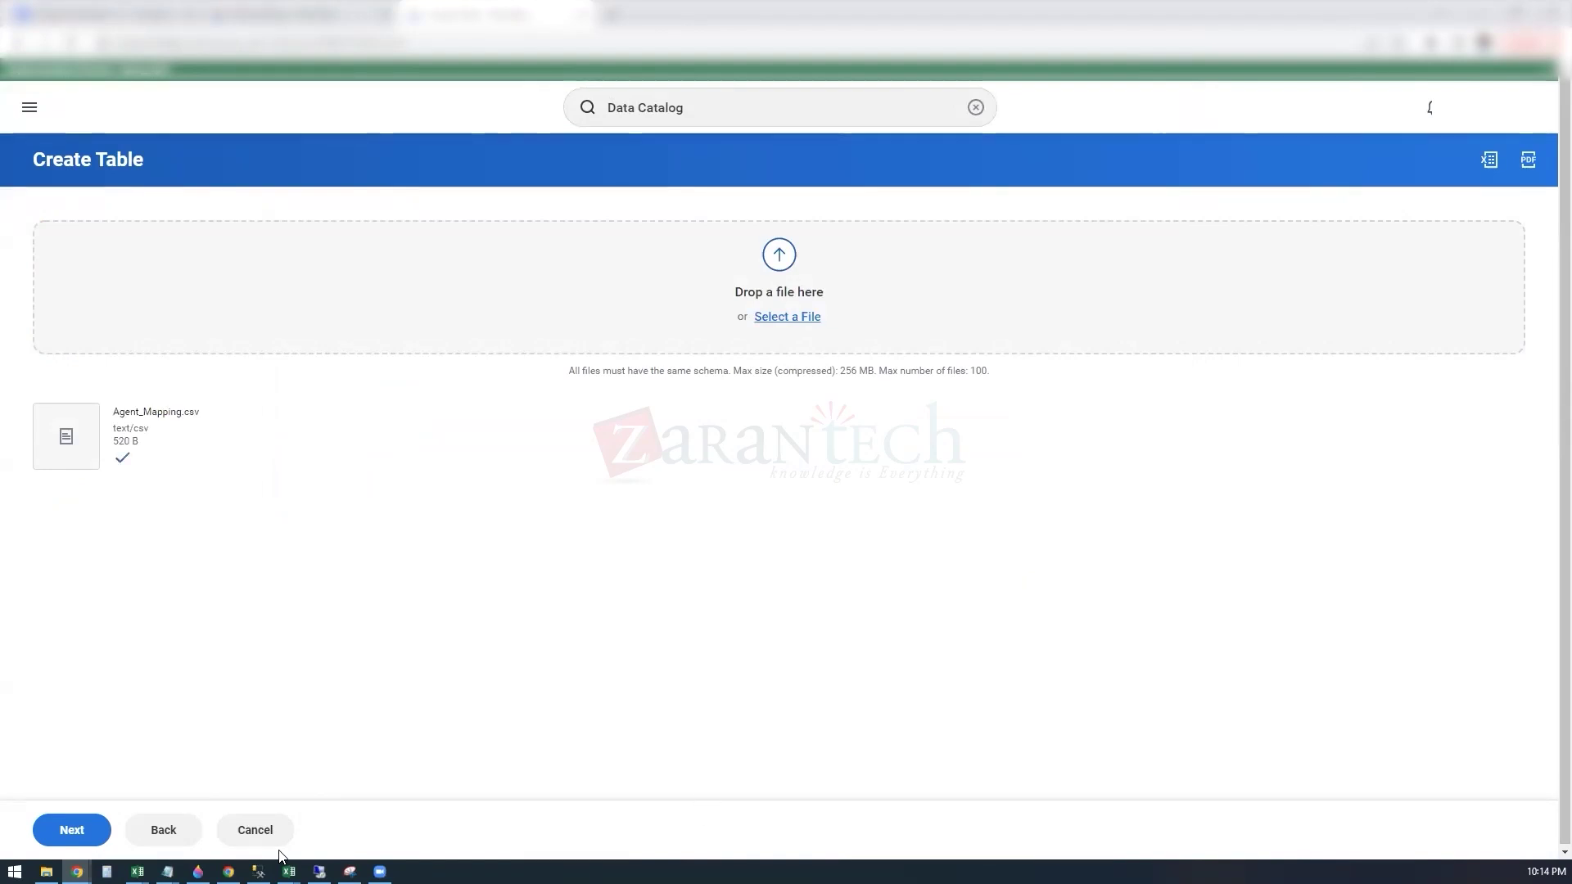
pyautogui.click(82, 833)
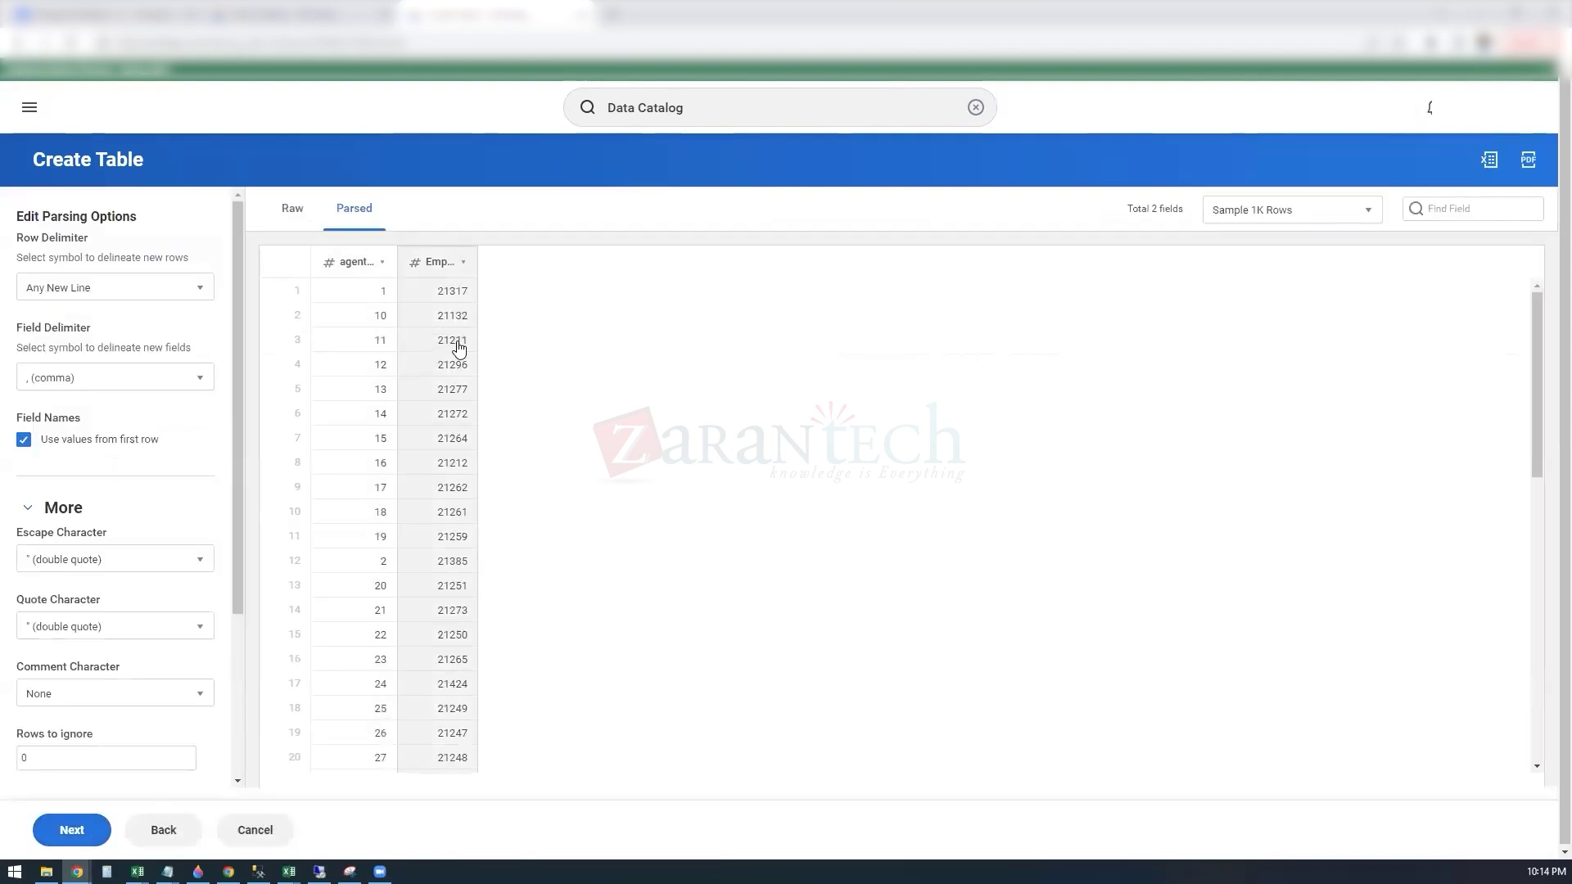
# - Review the parsed agent and employee ID rows, keep the default parsing options, and continue to the schema
pyautogui.scroll(-10, 427, 550)
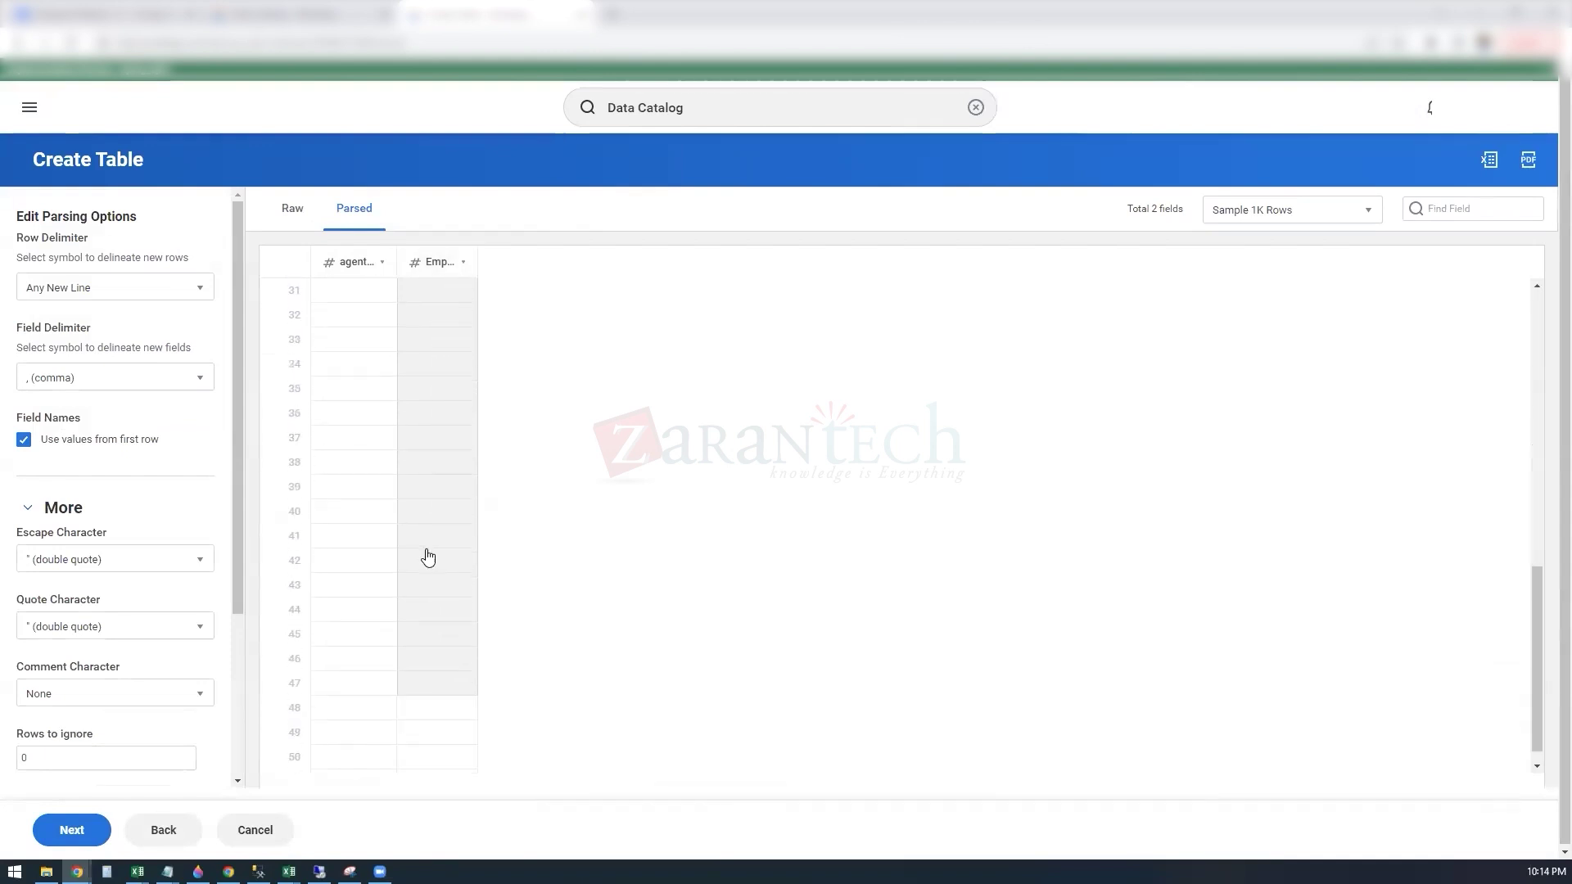
pyautogui.scroll(-1, 427, 555)
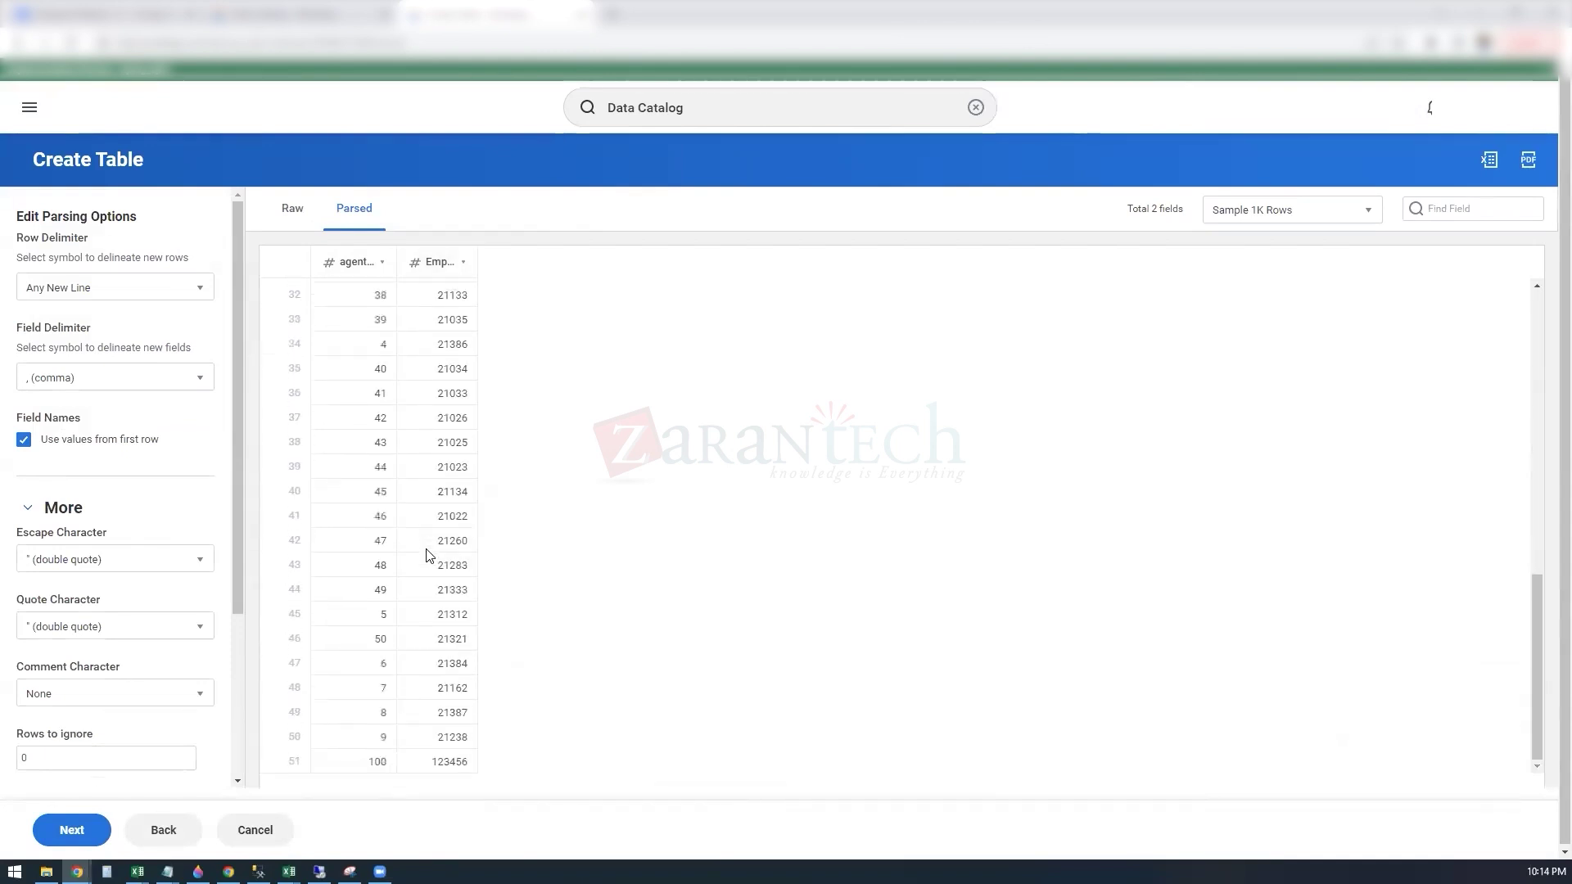
pyautogui.scroll(10, 428, 556)
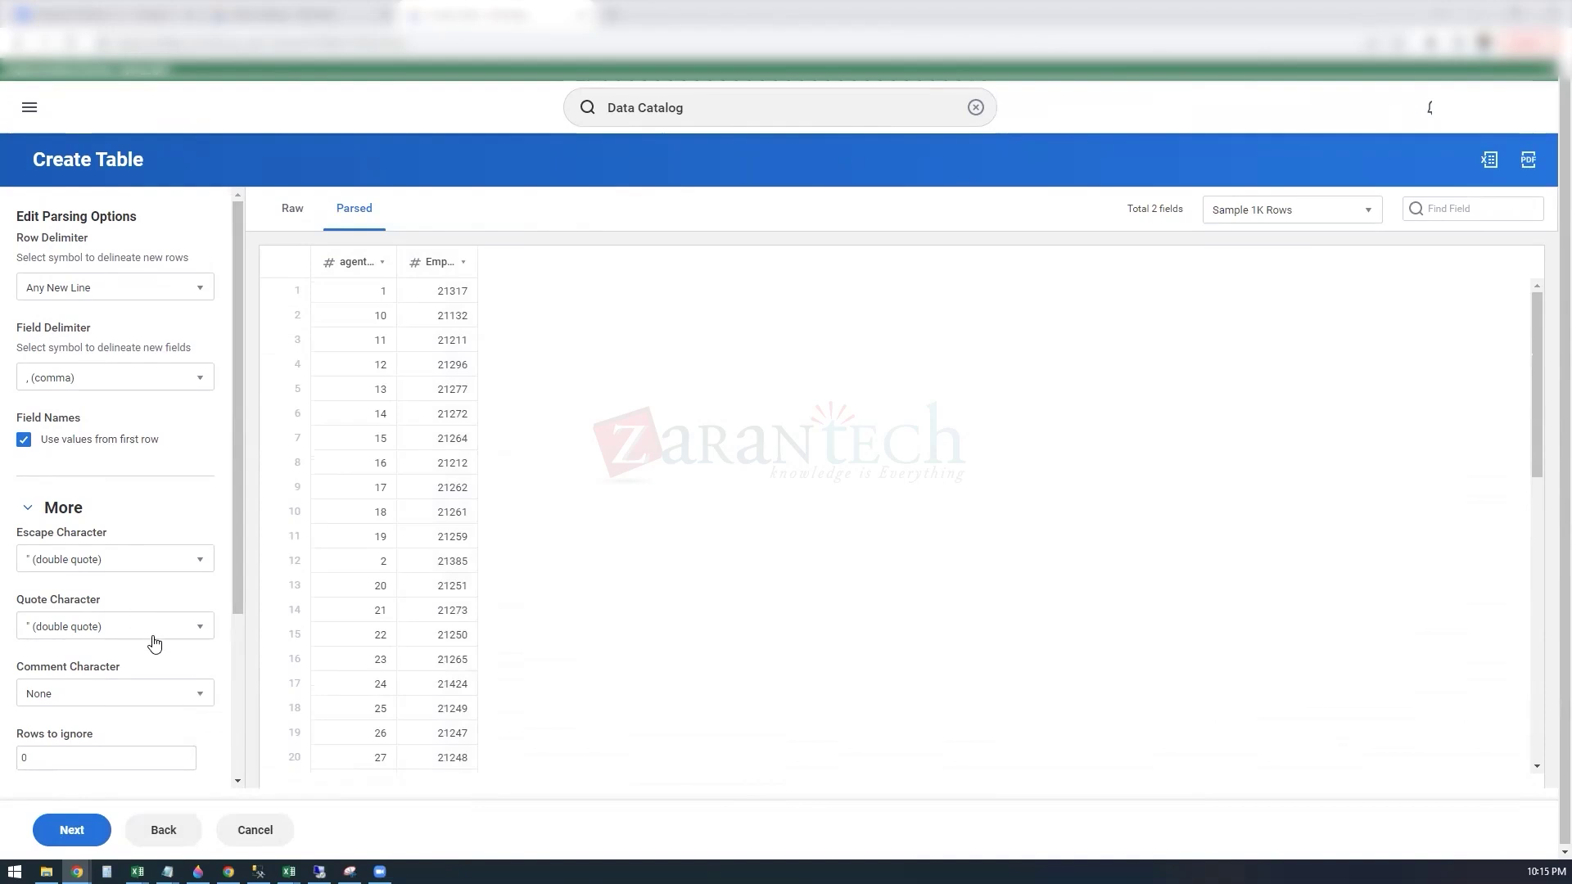
pyautogui.scroll(-3, 155, 641)
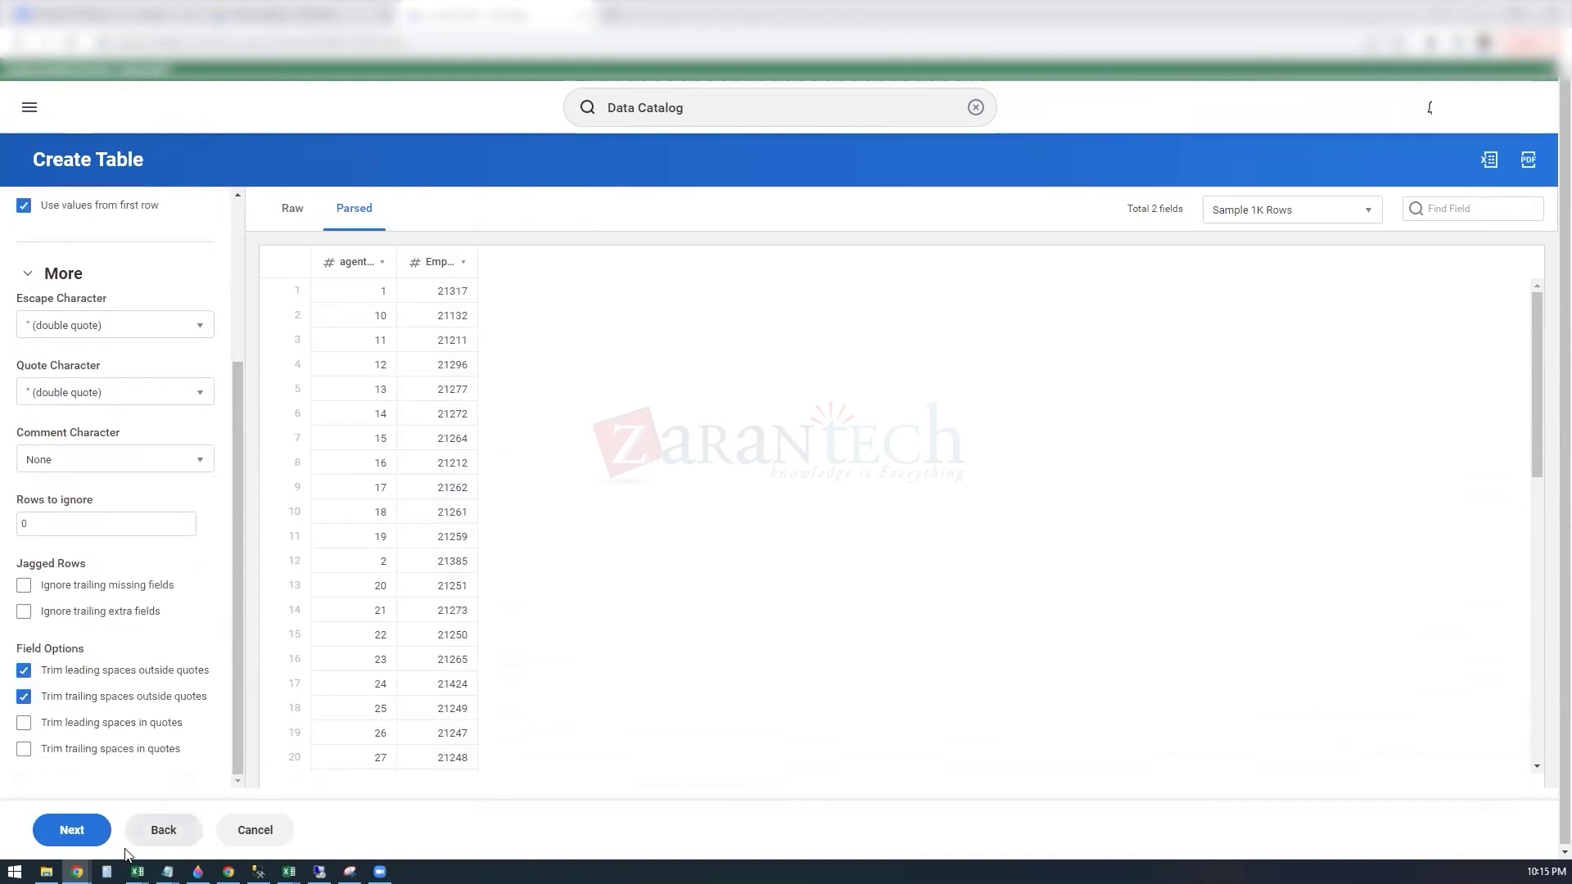
pyautogui.click(86, 831)
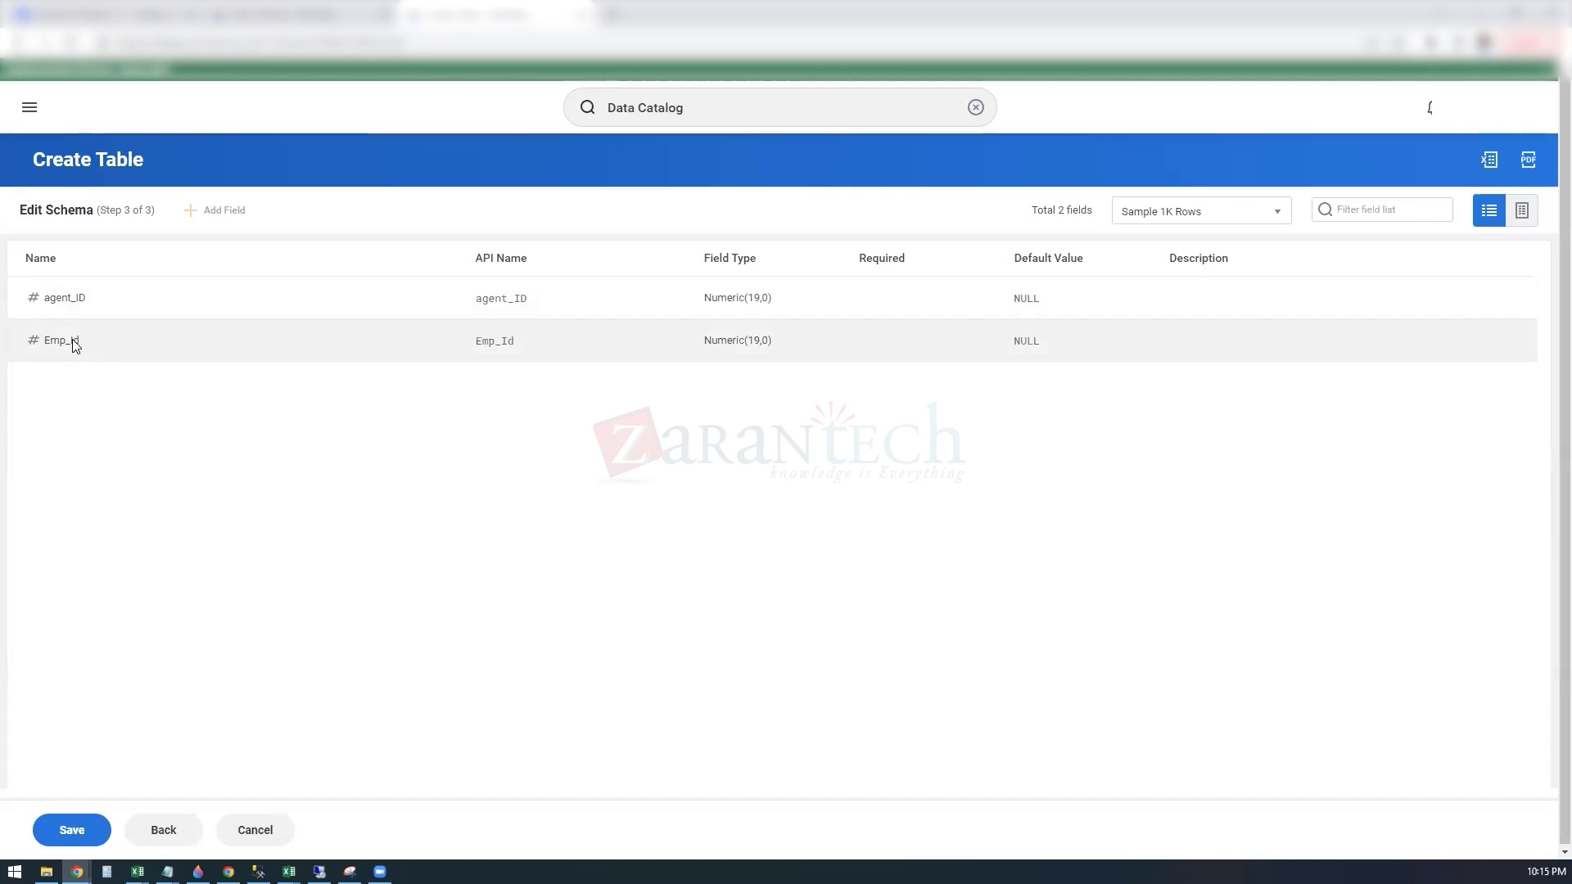
# - Set the agent_ID field to be used as the external ID and save the table
pyautogui.click(69, 297)
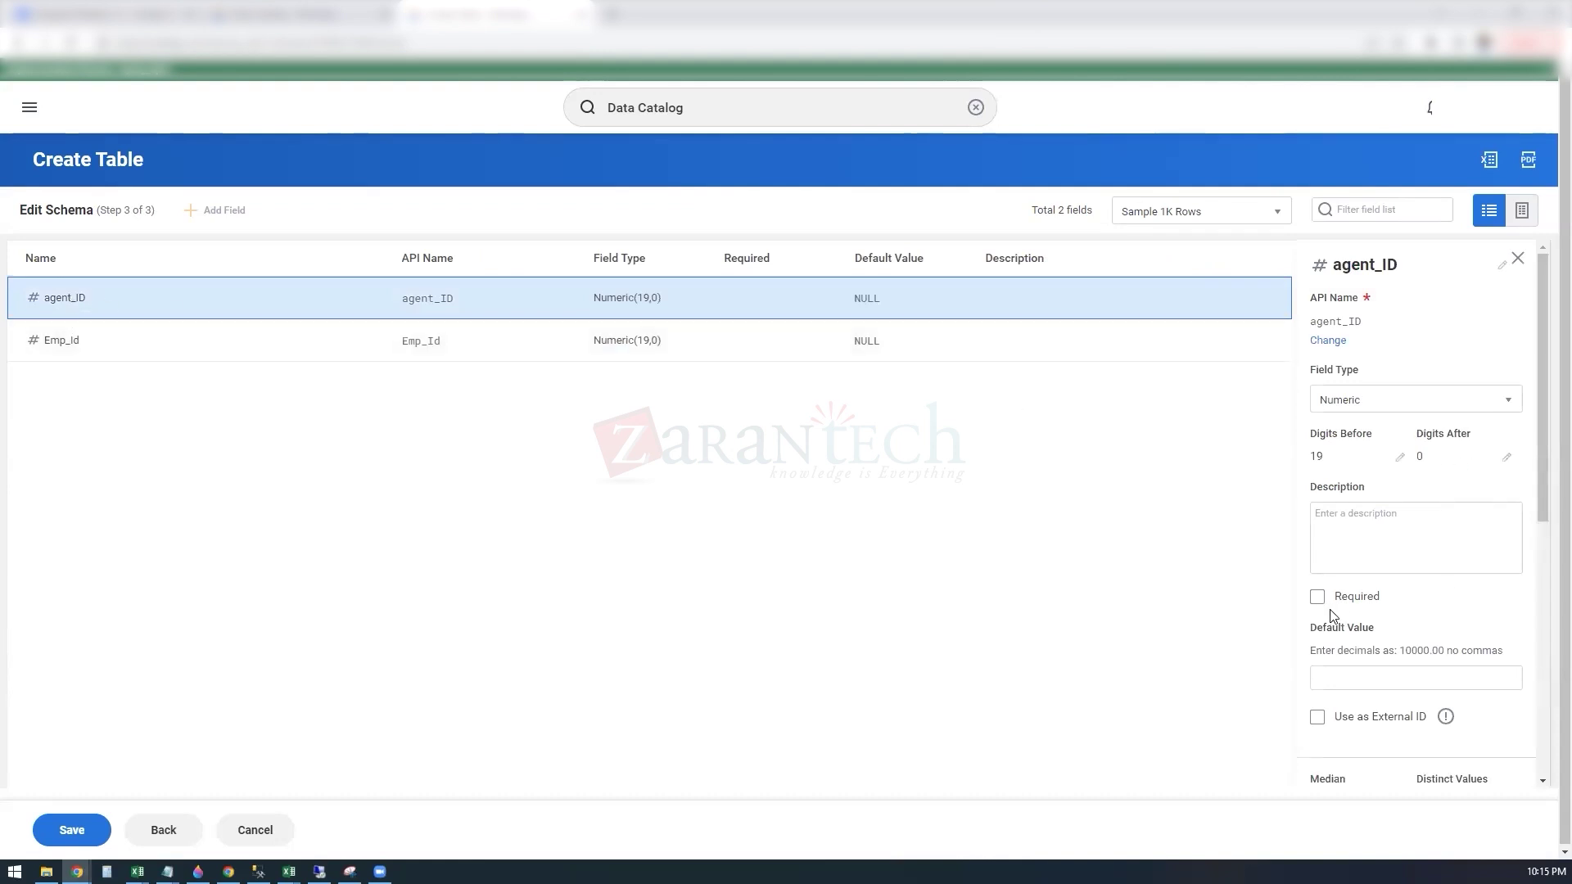
pyautogui.click(1318, 718)
pyautogui.click(98, 836)
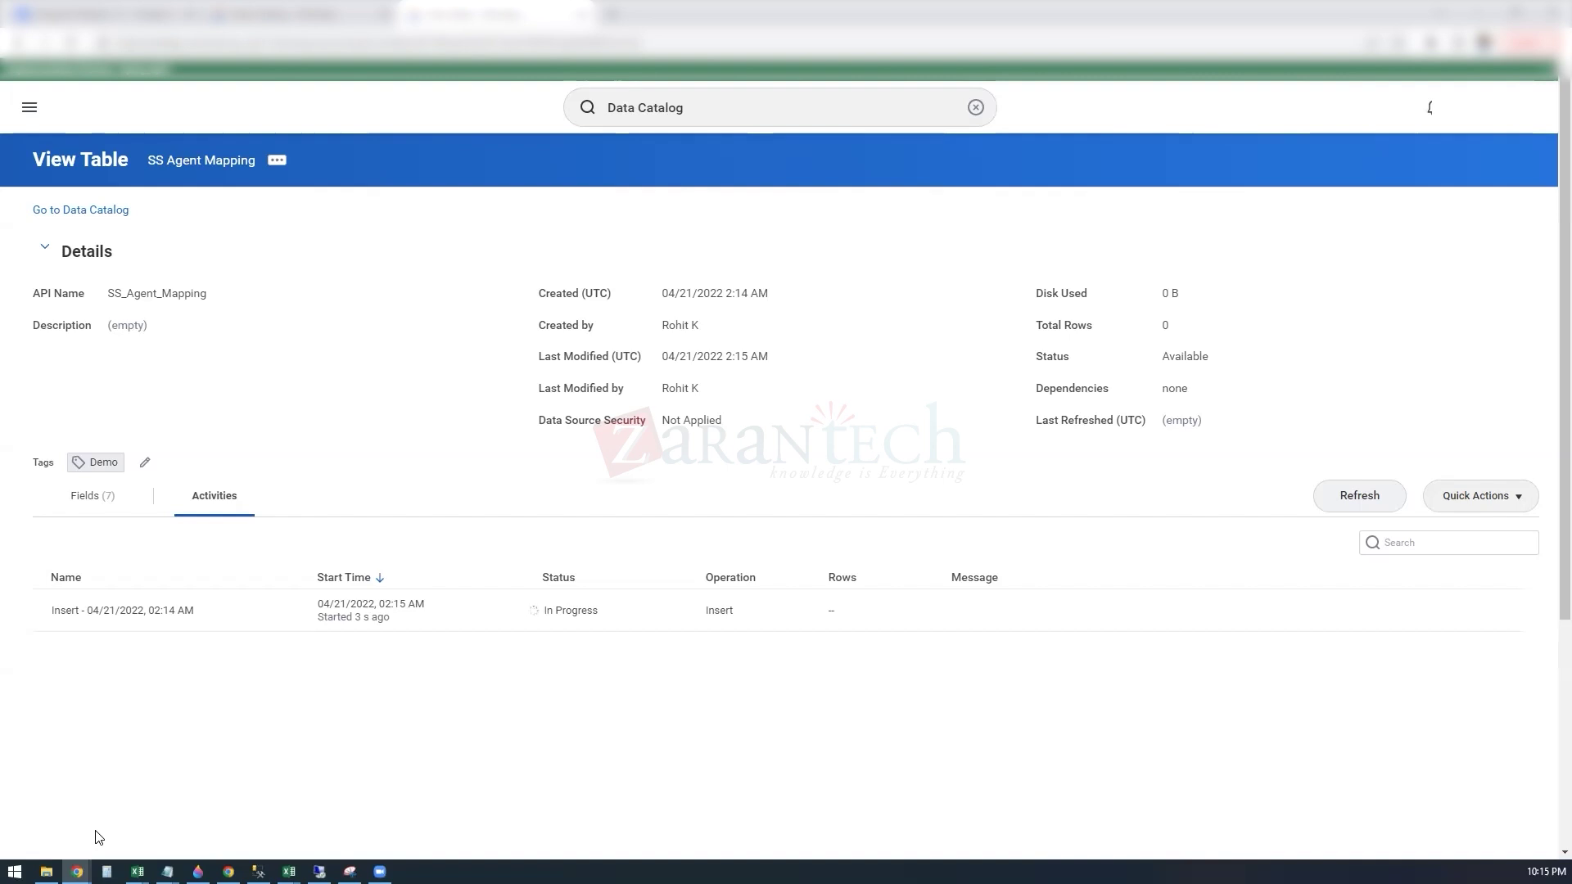
# - Inspect the table's insert activity and refresh the activity list to check the load status
pyautogui.click(593, 622)
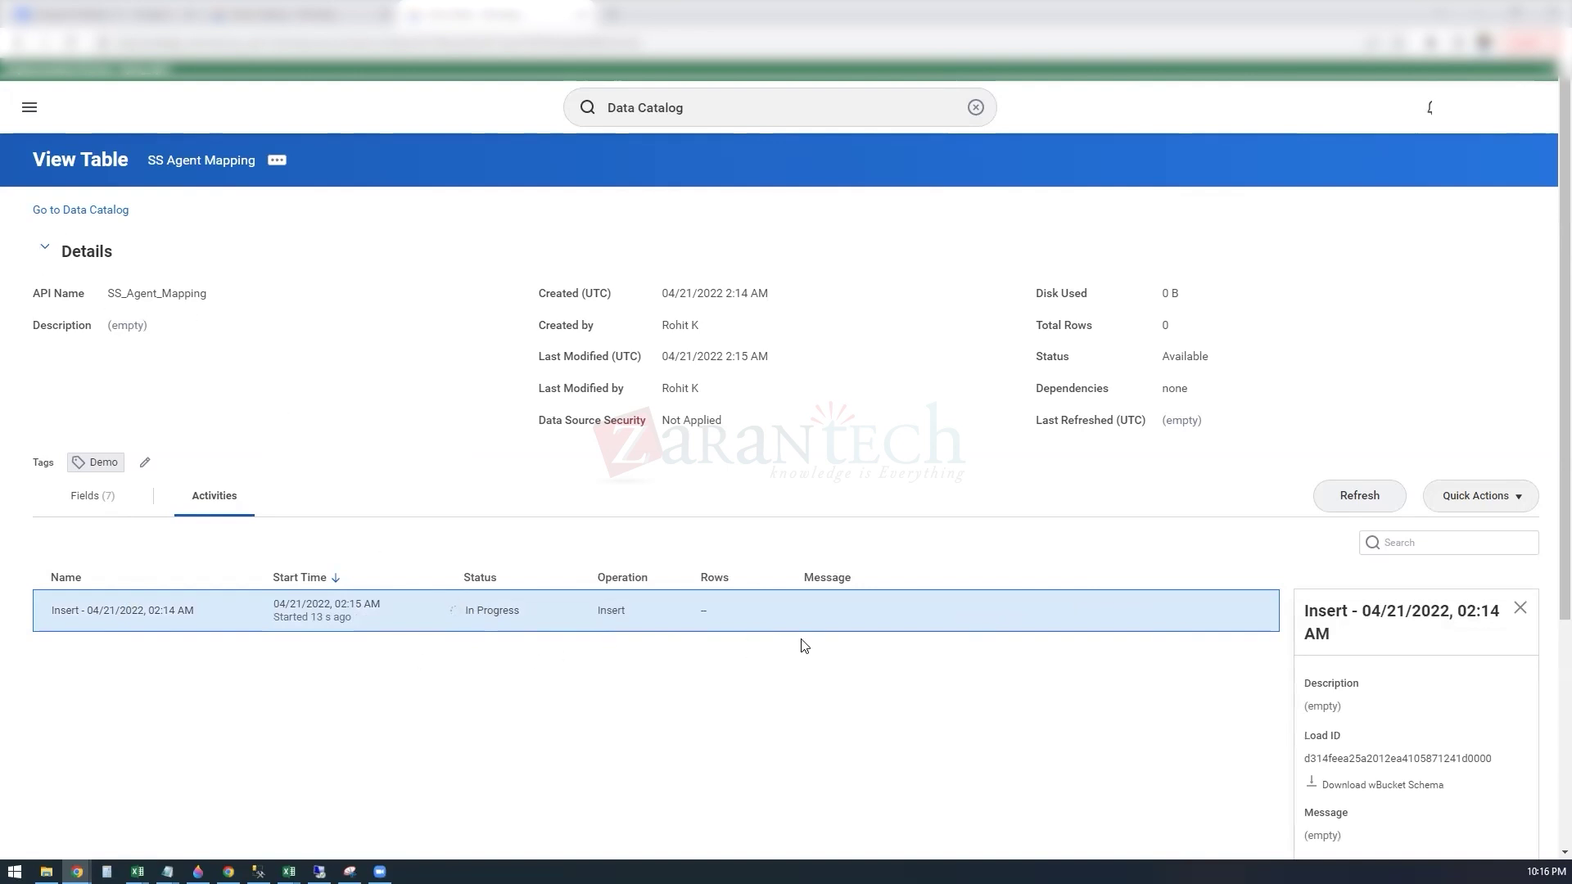
pyautogui.click(1376, 499)
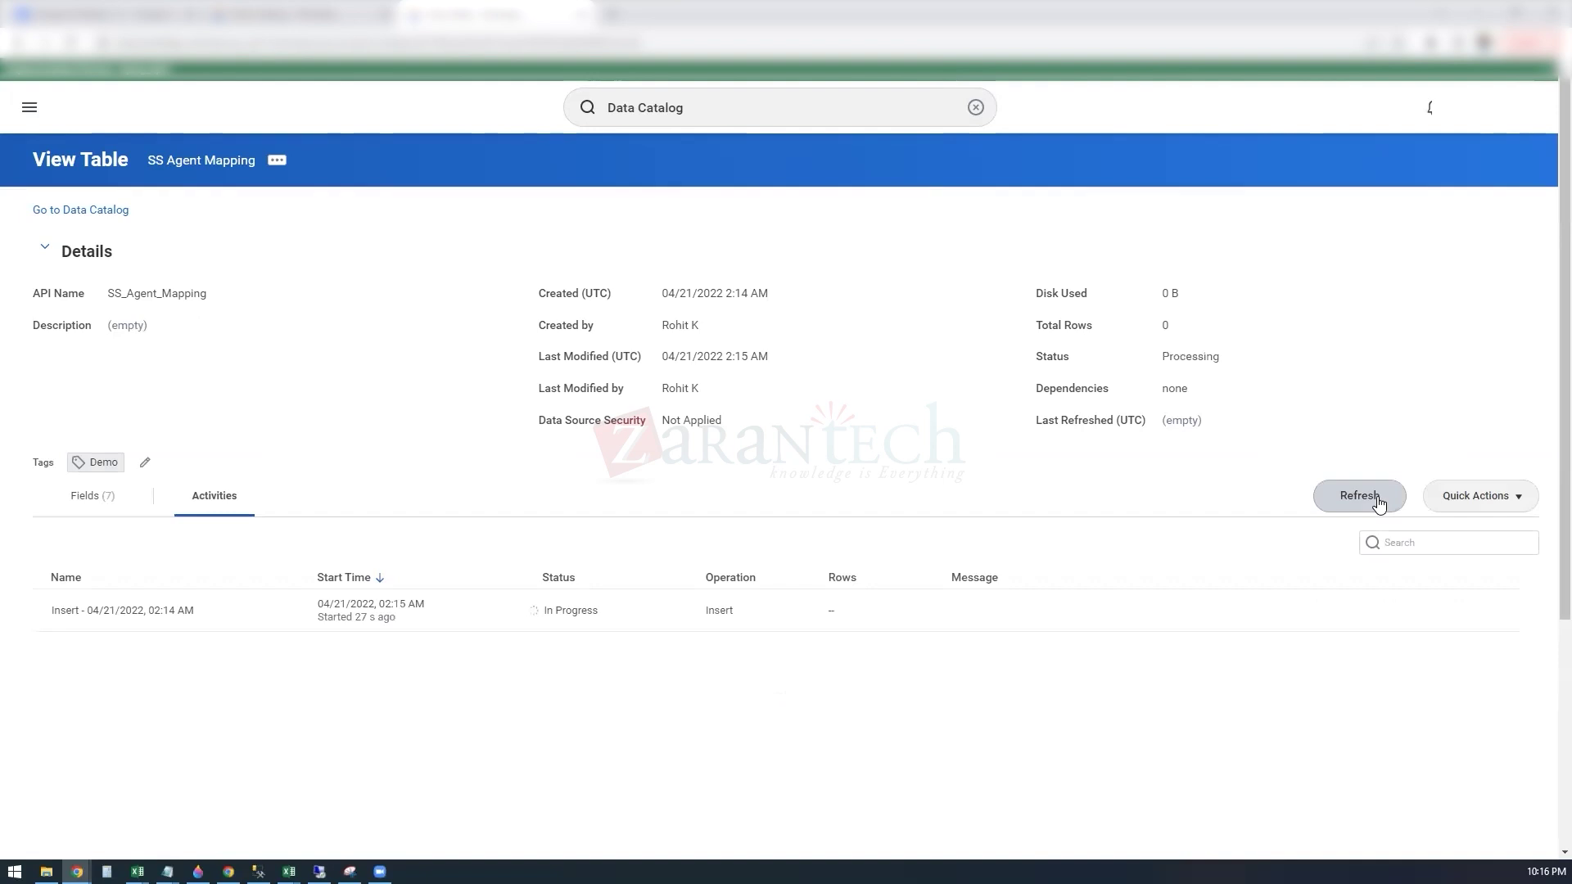
pyautogui.click(1376, 499)
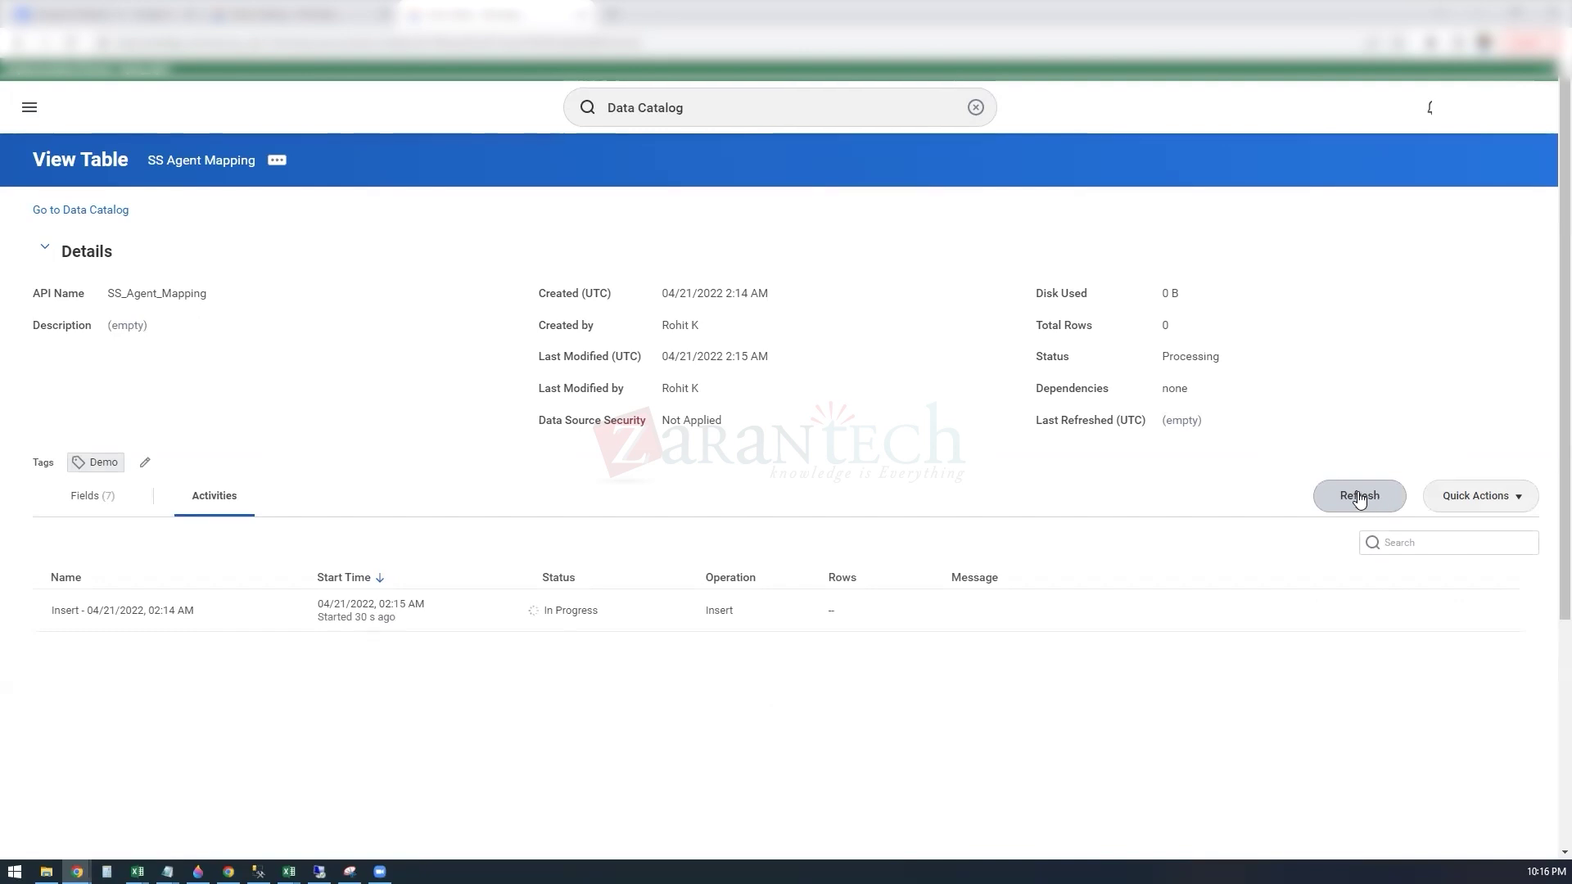
# - Refresh the SS Agent Mapping table's activities and details to check the status of the data load
pyautogui.click(1360, 498)
pyautogui.click(1358, 497)
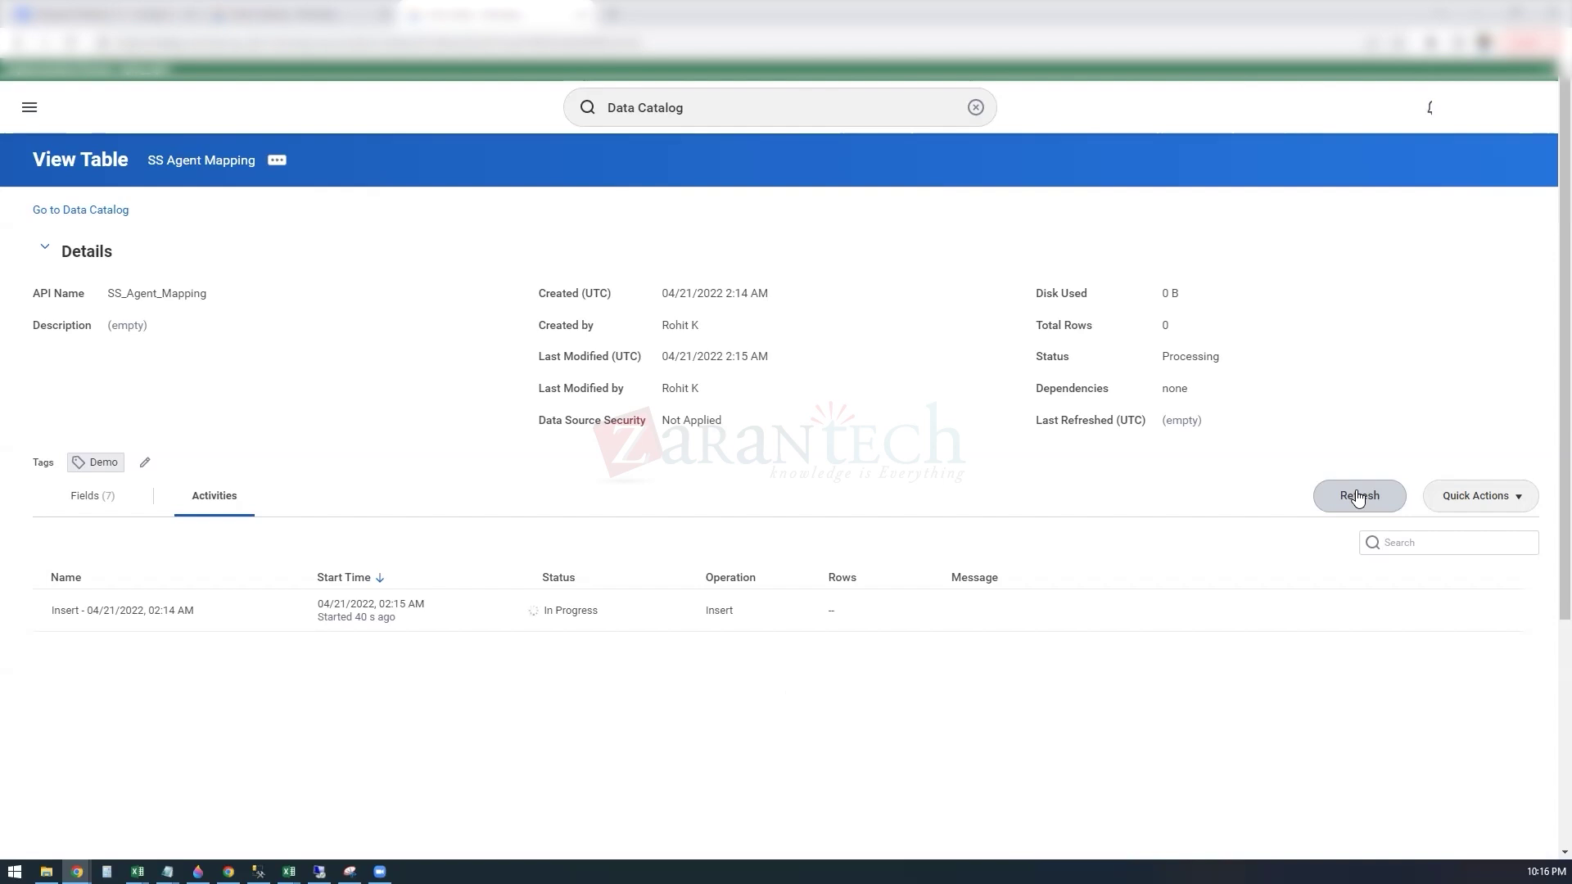
pyautogui.click(1357, 497)
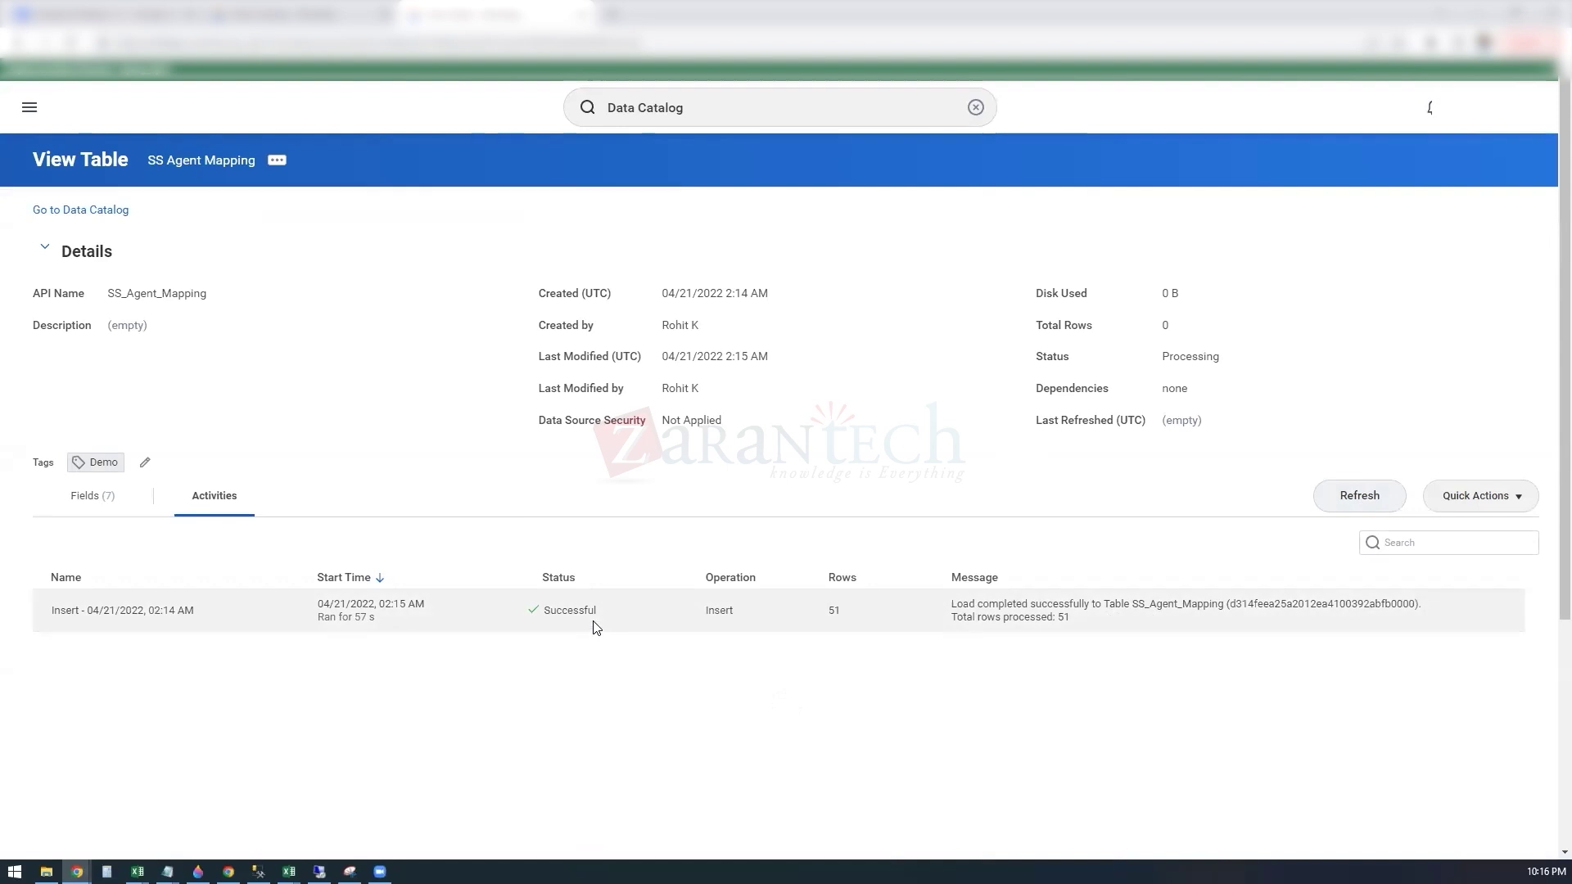
pyautogui.click(1321, 497)
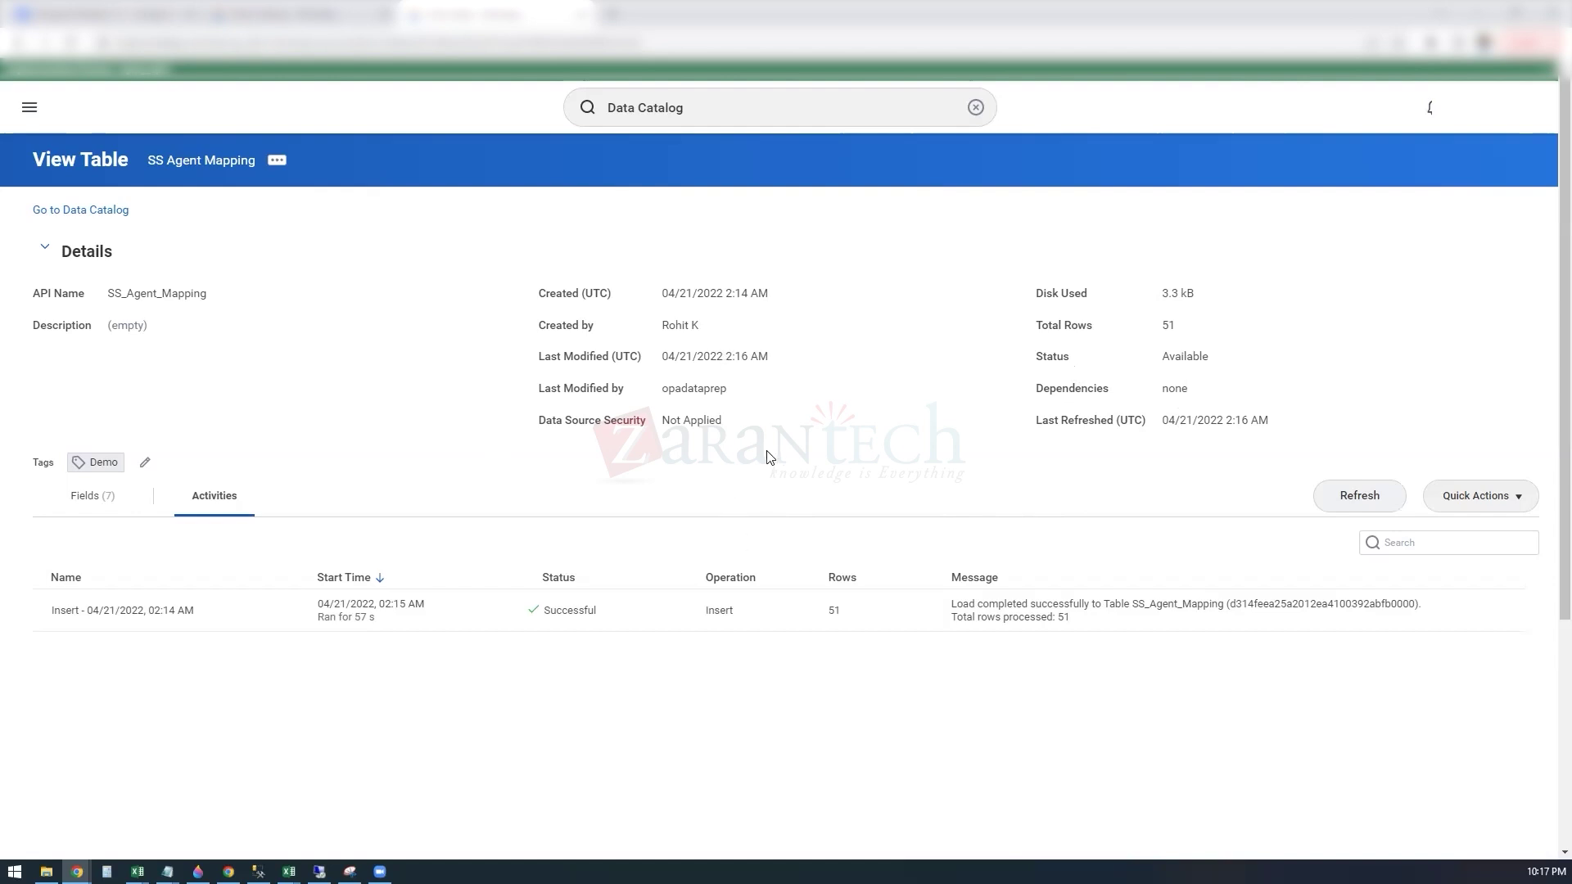
# - Open the SS Agent Mapping table's schema for editing and inspect the agent_ID field's properties and value distribution
pyautogui.click(1523, 498)
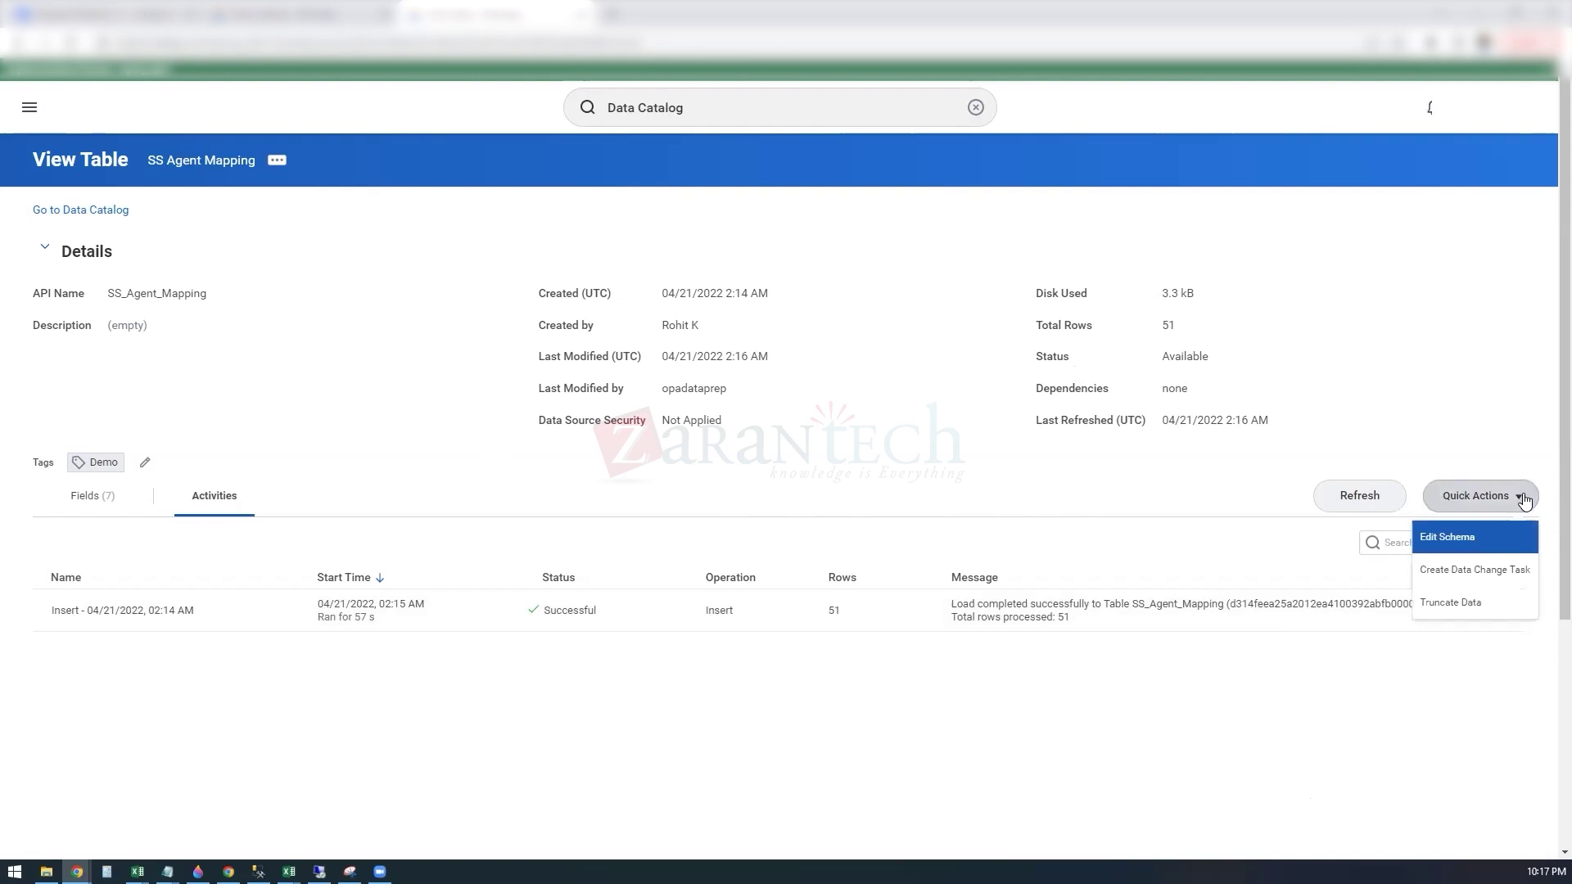
pyautogui.click(1451, 542)
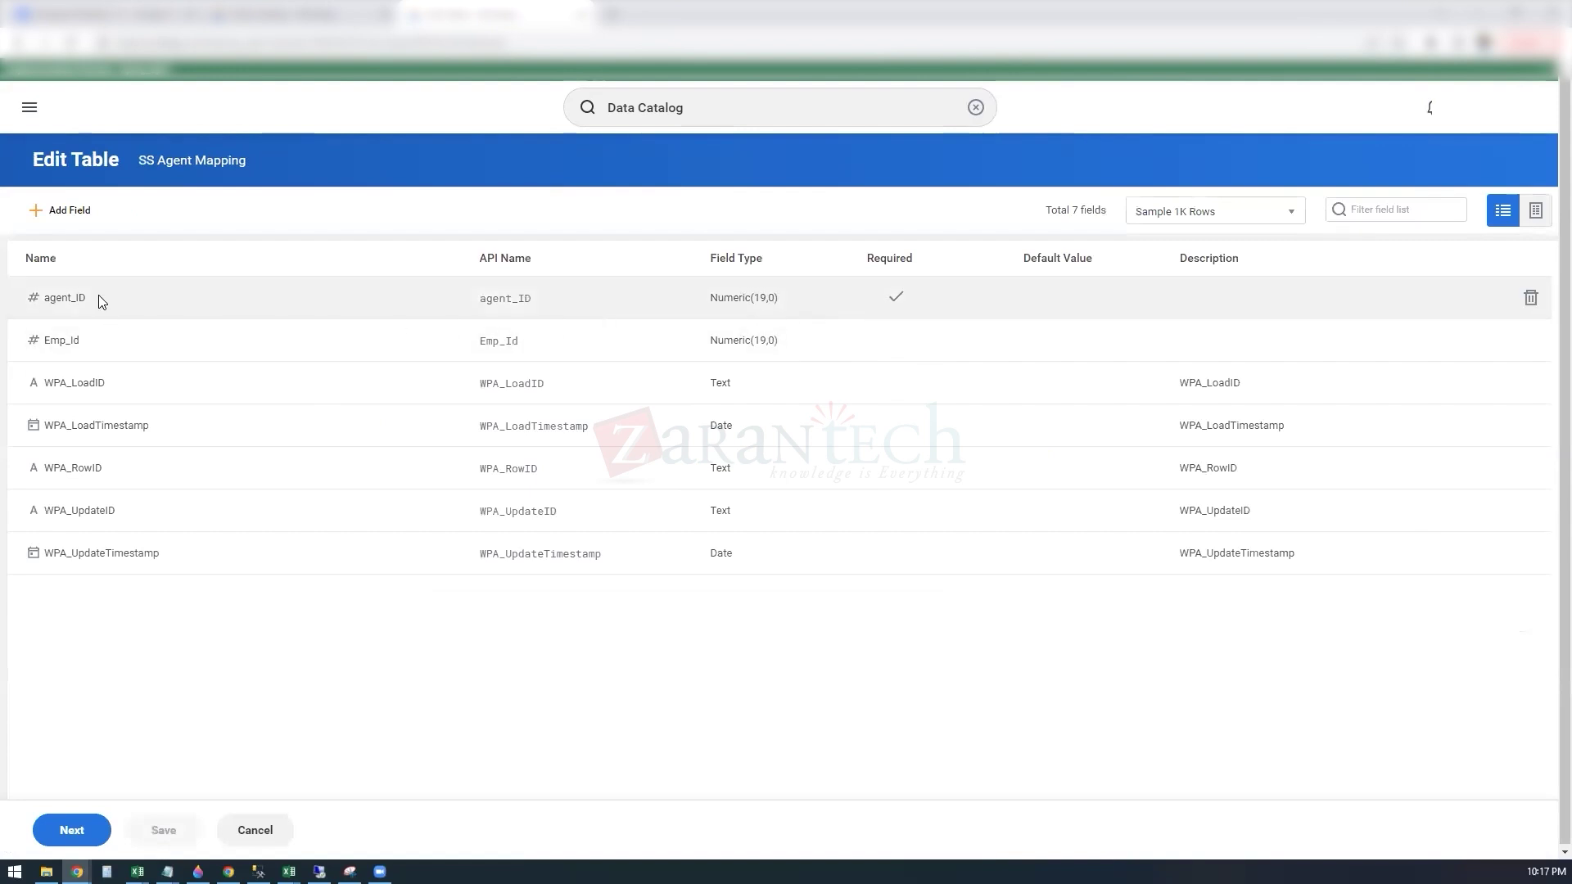
pyautogui.click(99, 297)
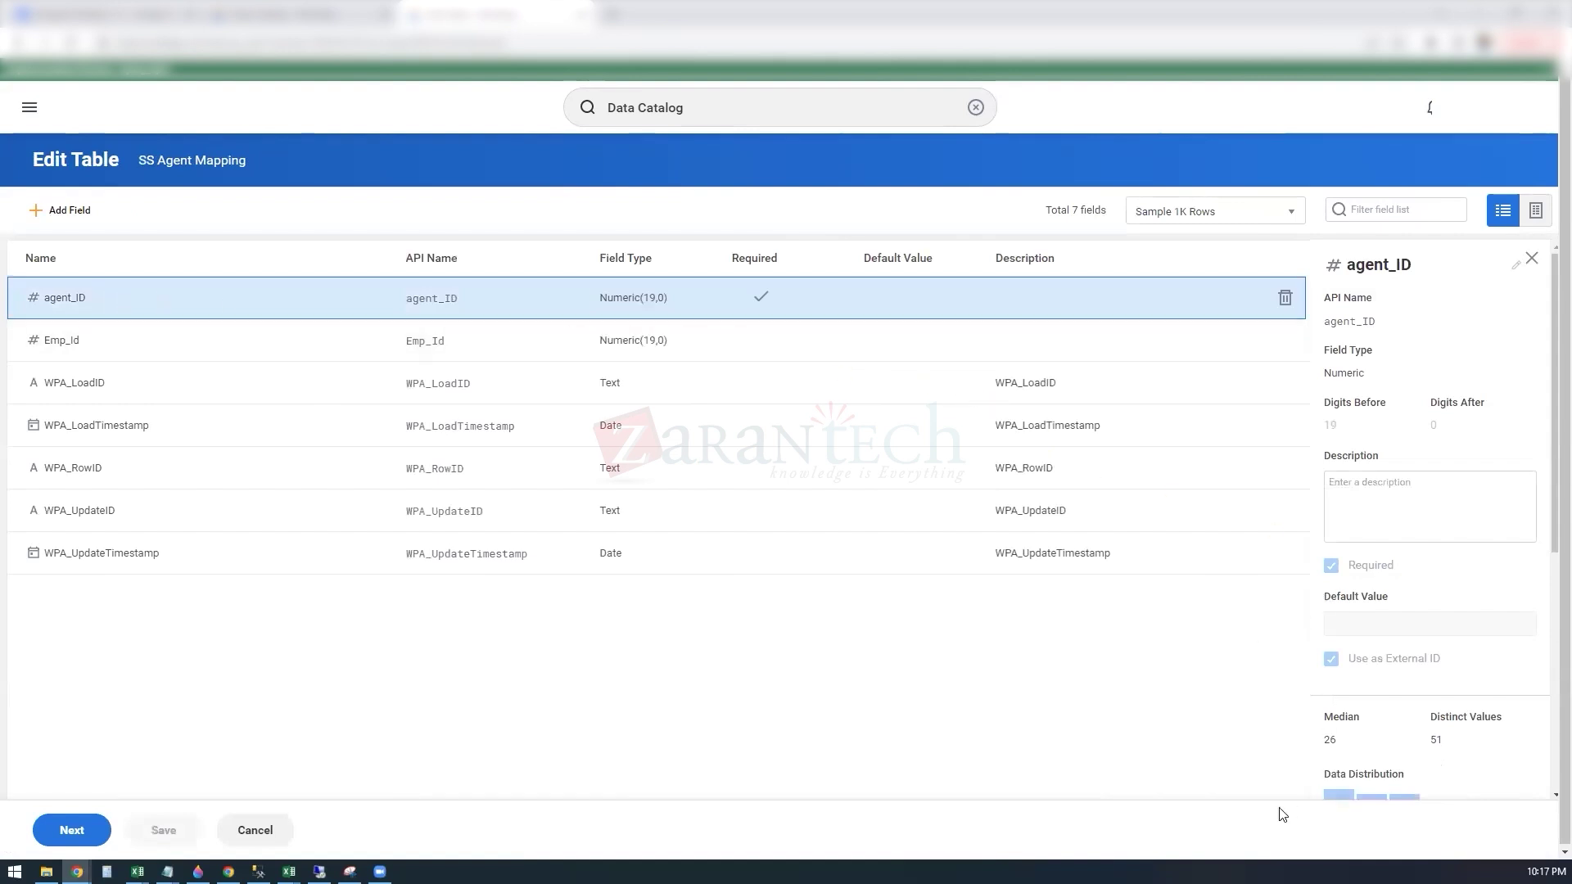
pyautogui.scroll(-5, 1409, 733)
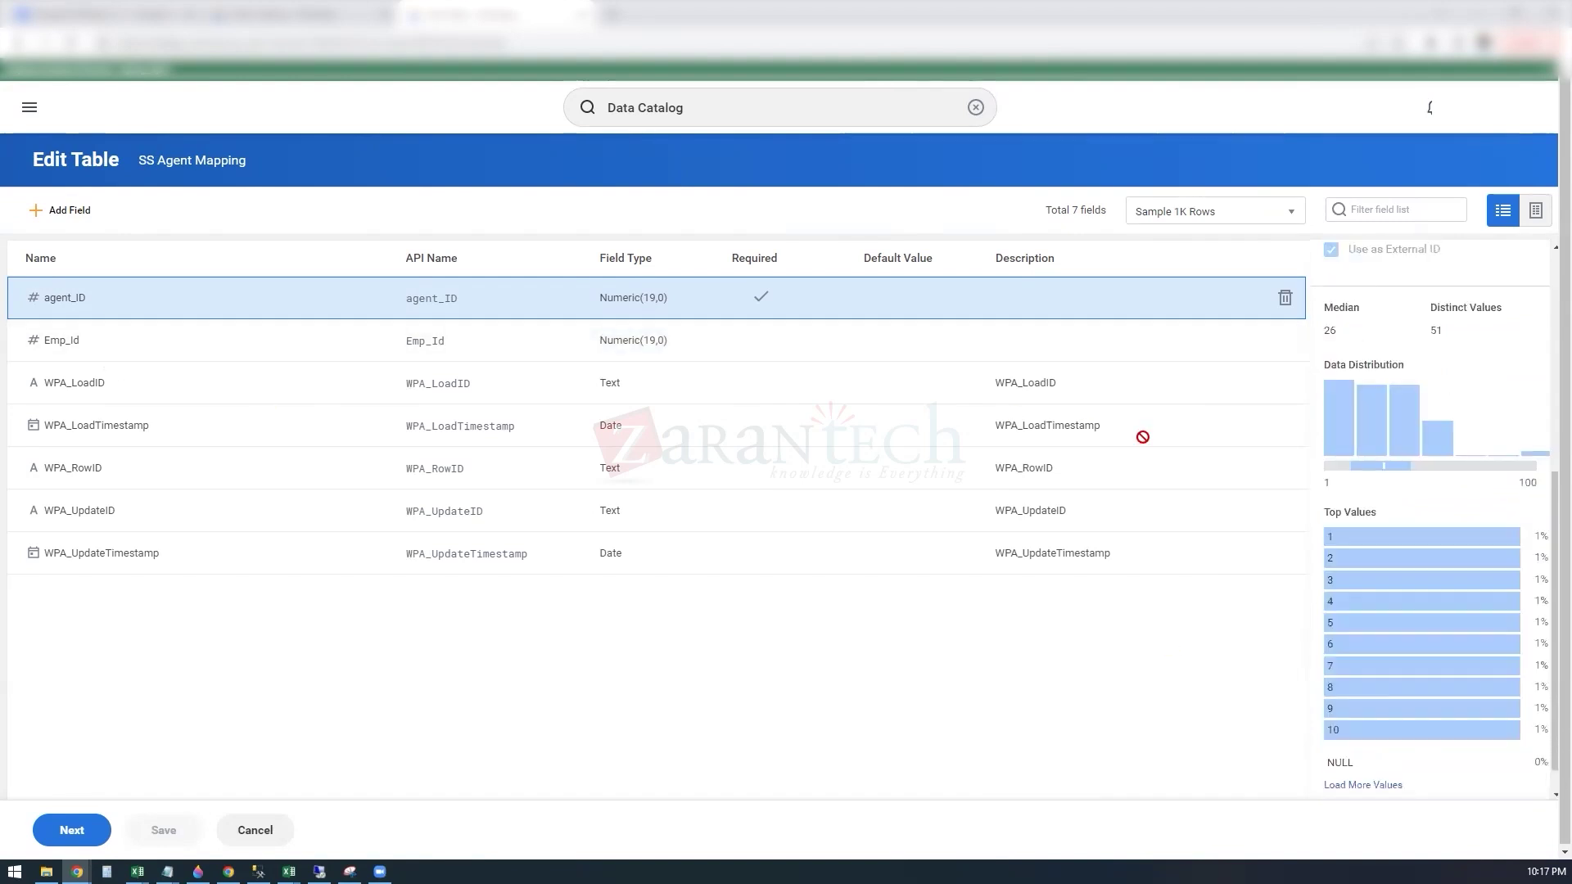
pyautogui.scroll(1, 1549, 538)
pyautogui.scroll(5, 1548, 538)
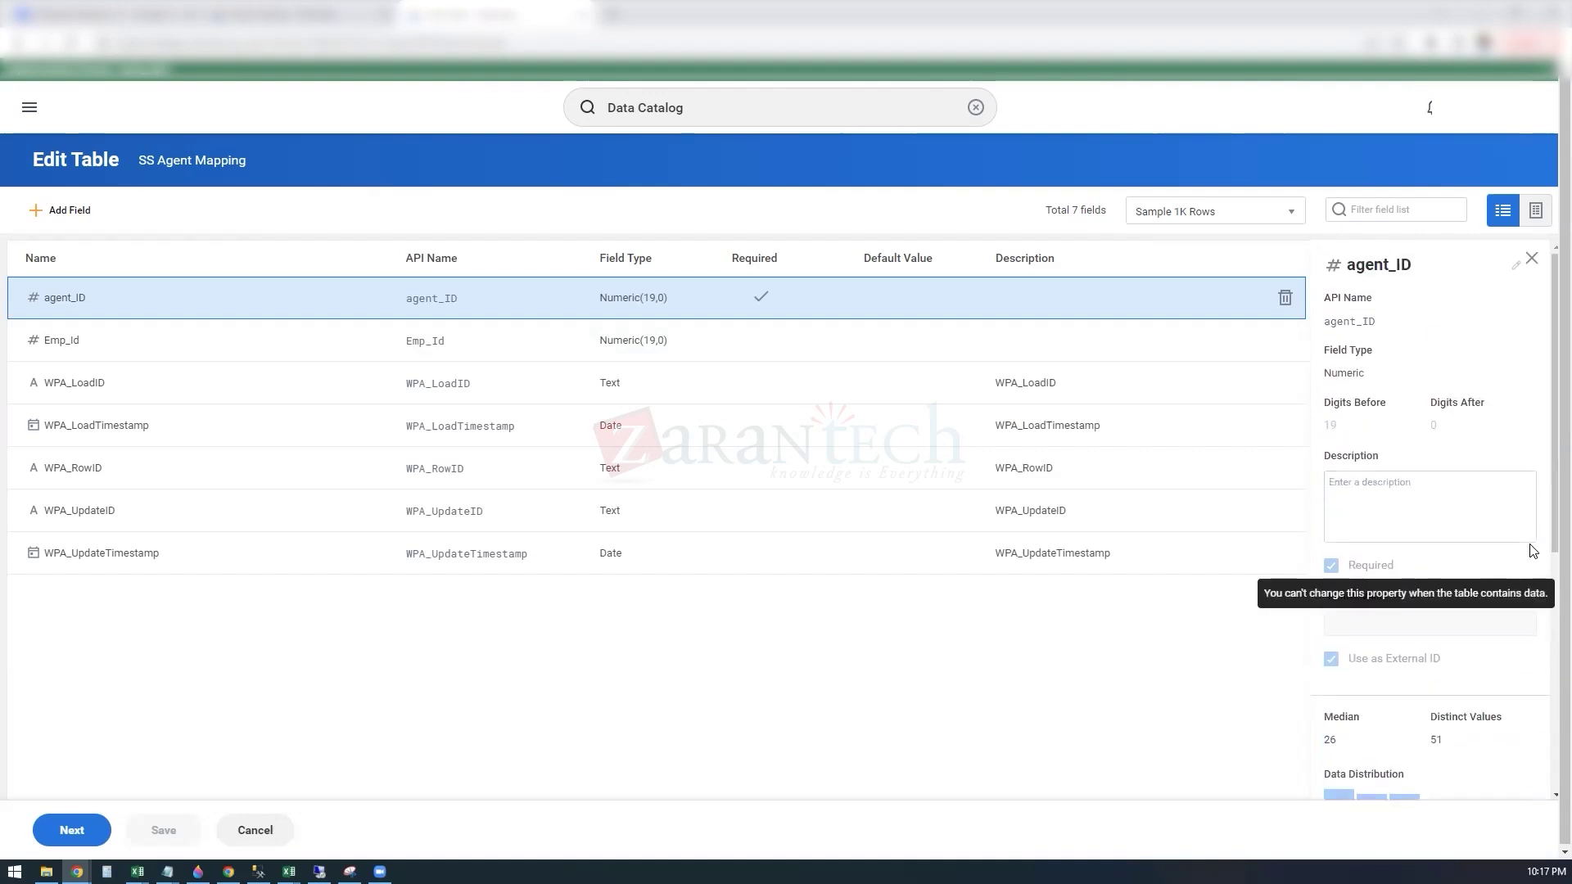
pyautogui.click(1424, 264)
pyautogui.click(1430, 263)
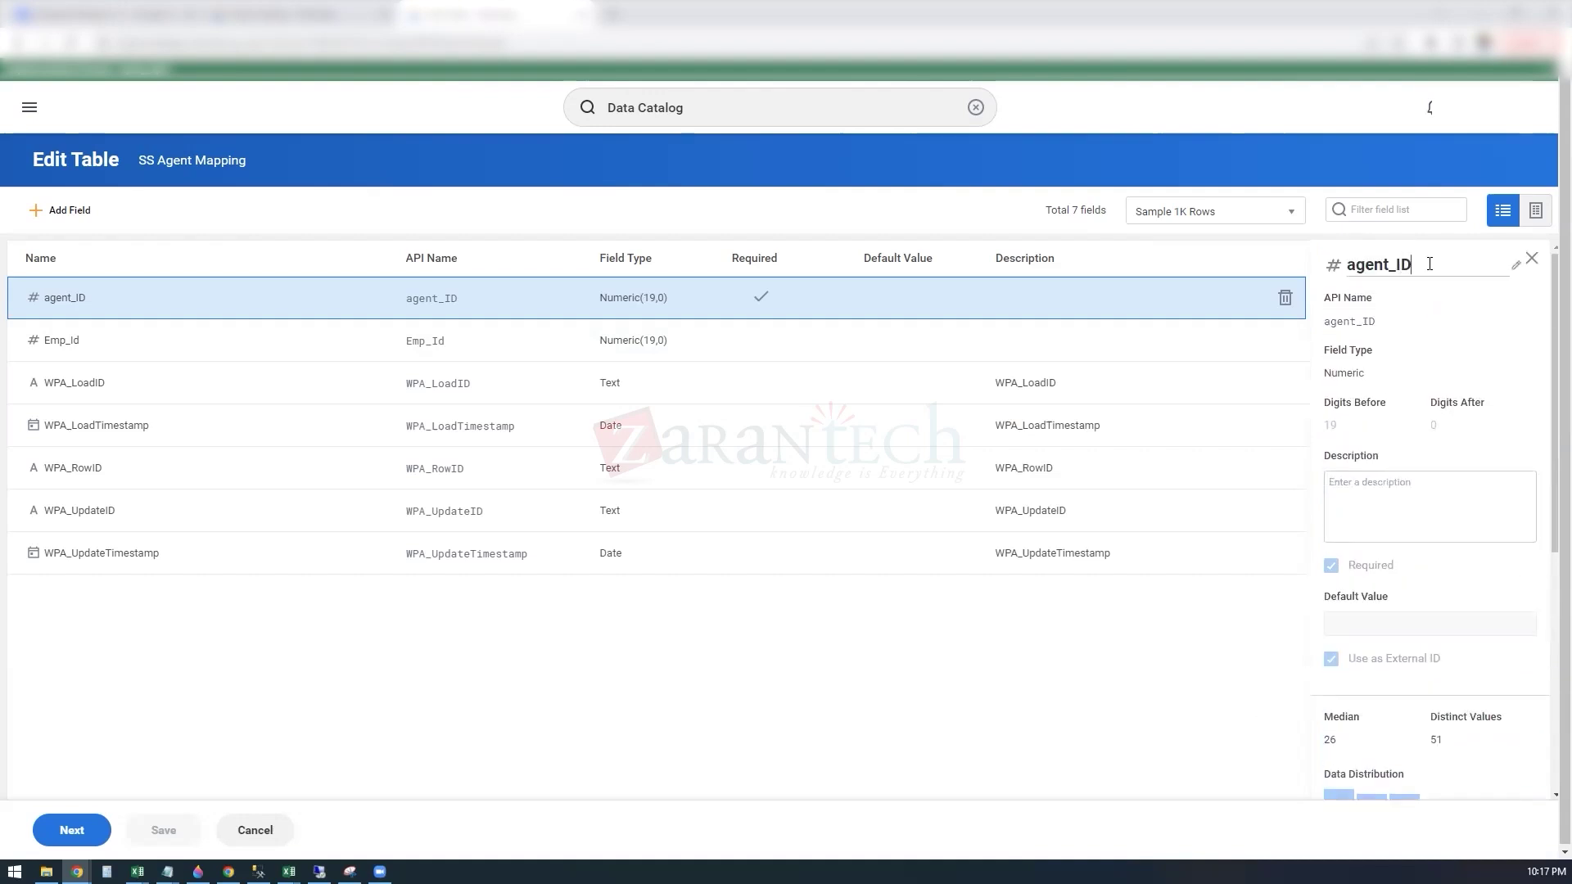
pyautogui.click(203, 620)
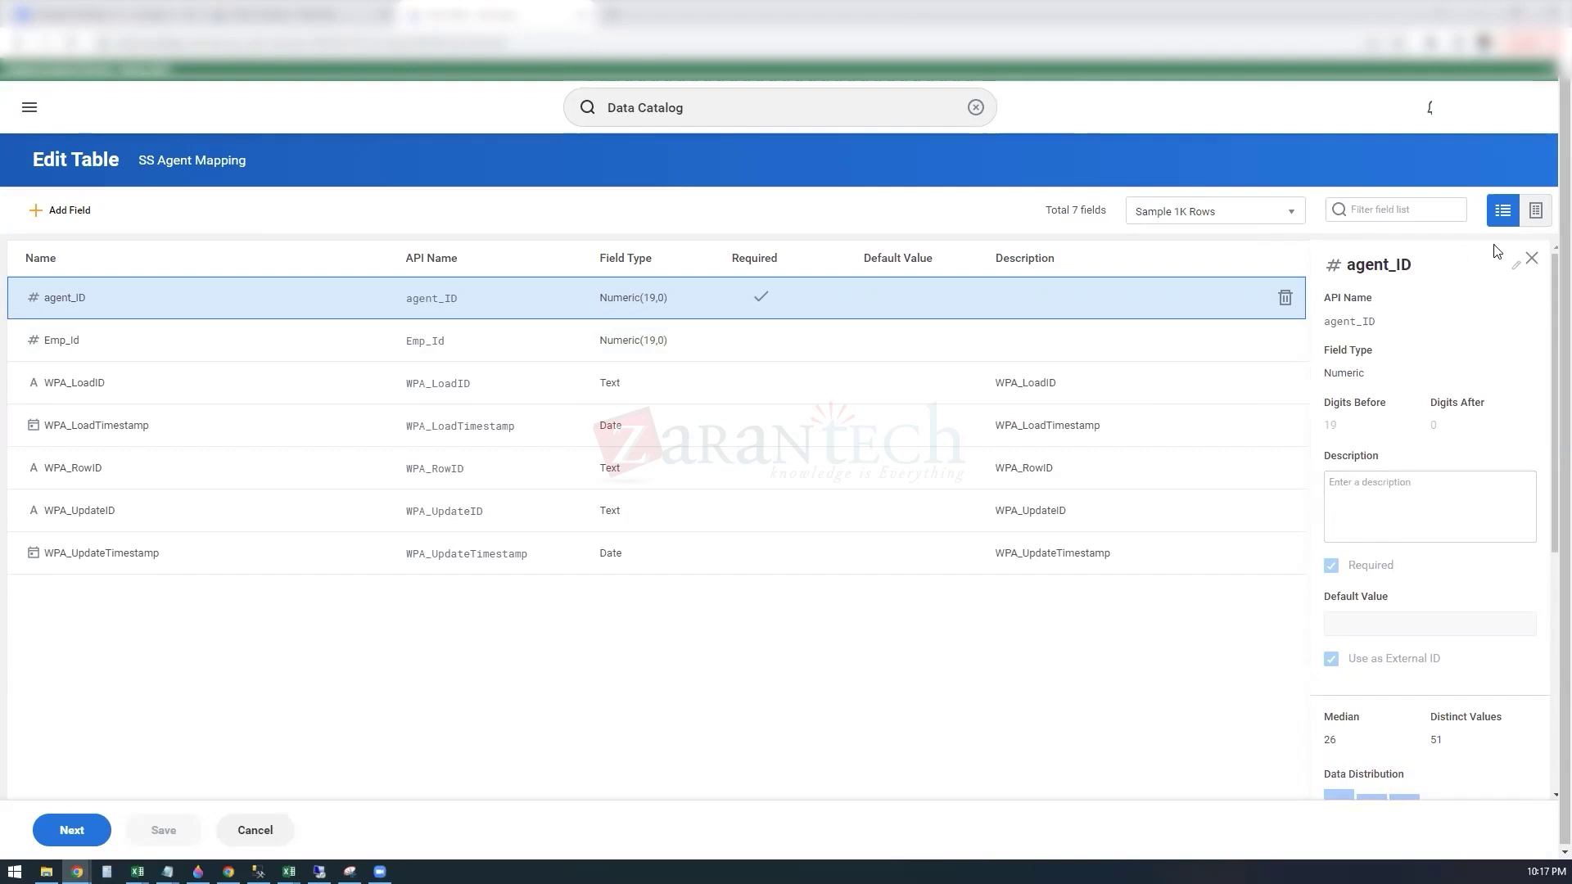
# - Add a new field to the table schema and name it Workday ID
pyautogui.click(61, 210)
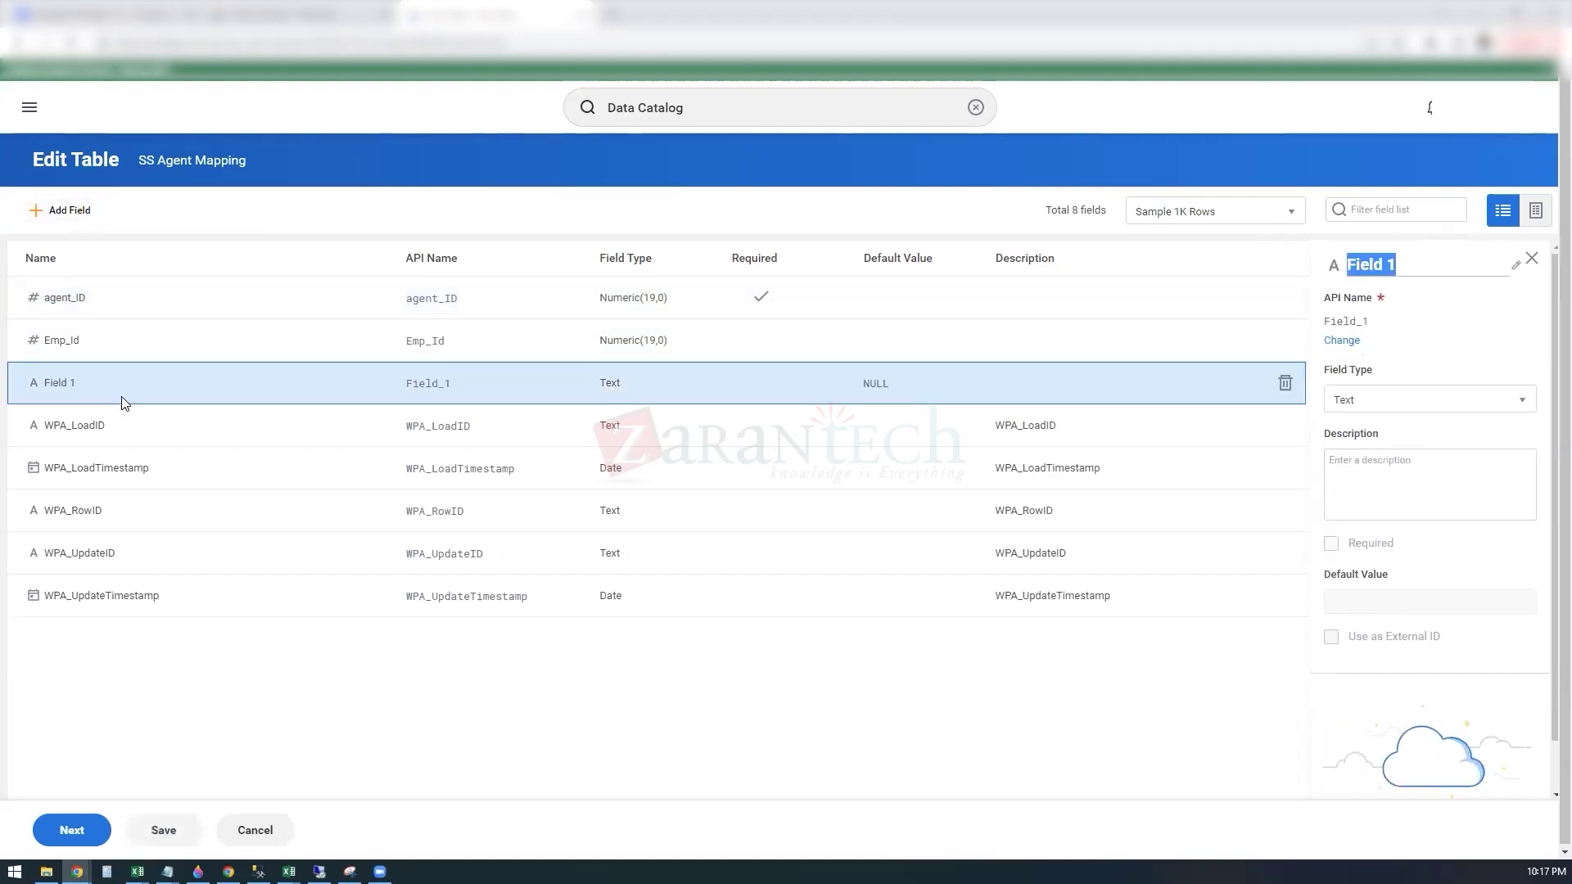
pyautogui.click(81, 386)
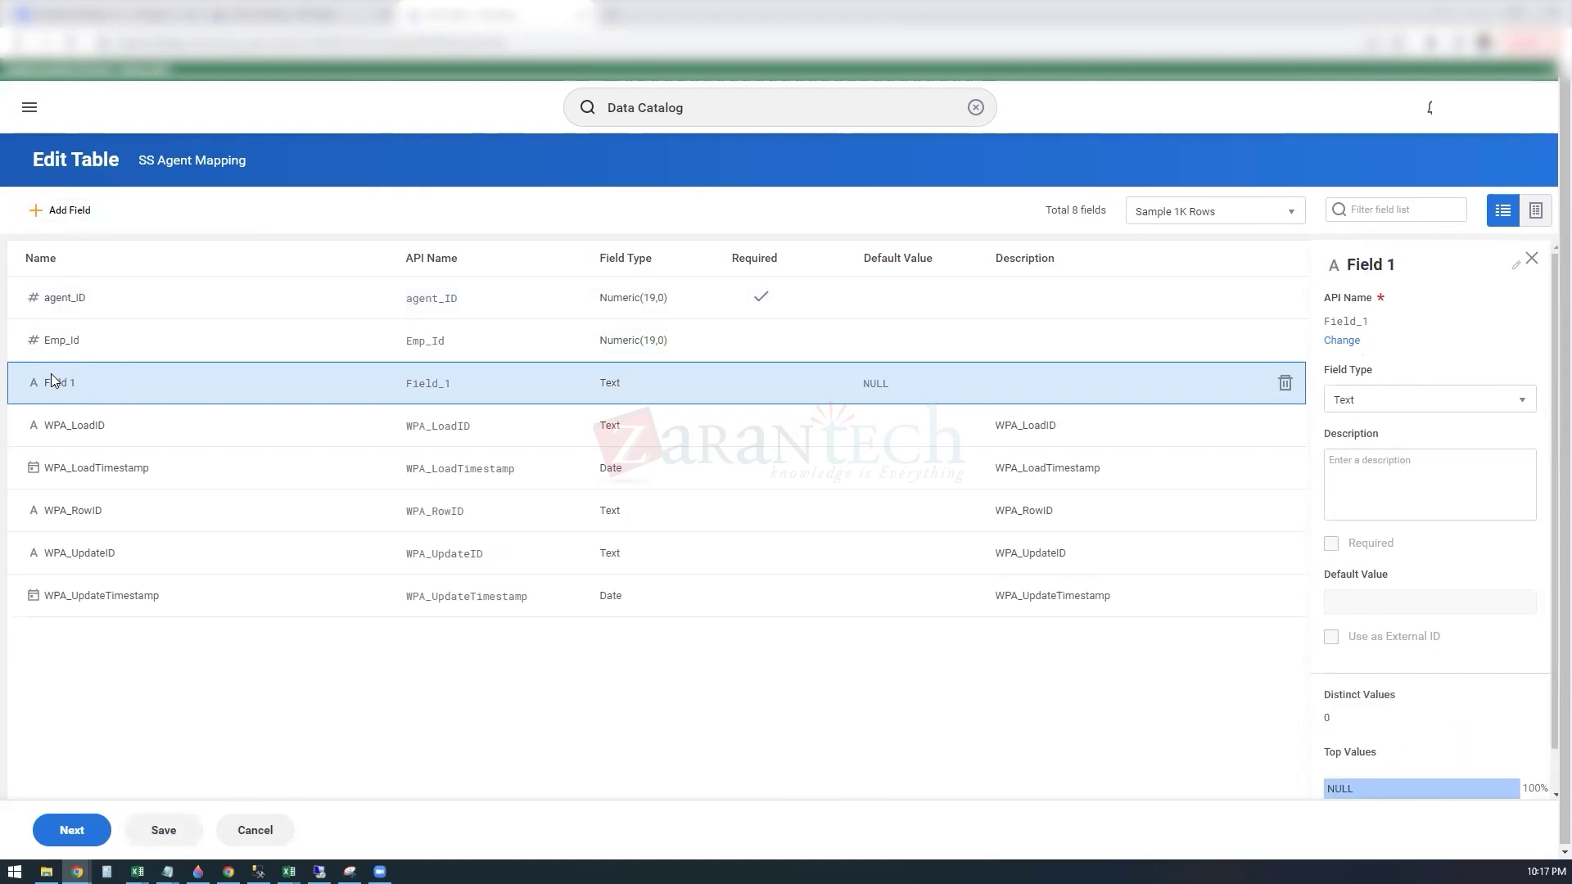
pyautogui.click(1354, 342)
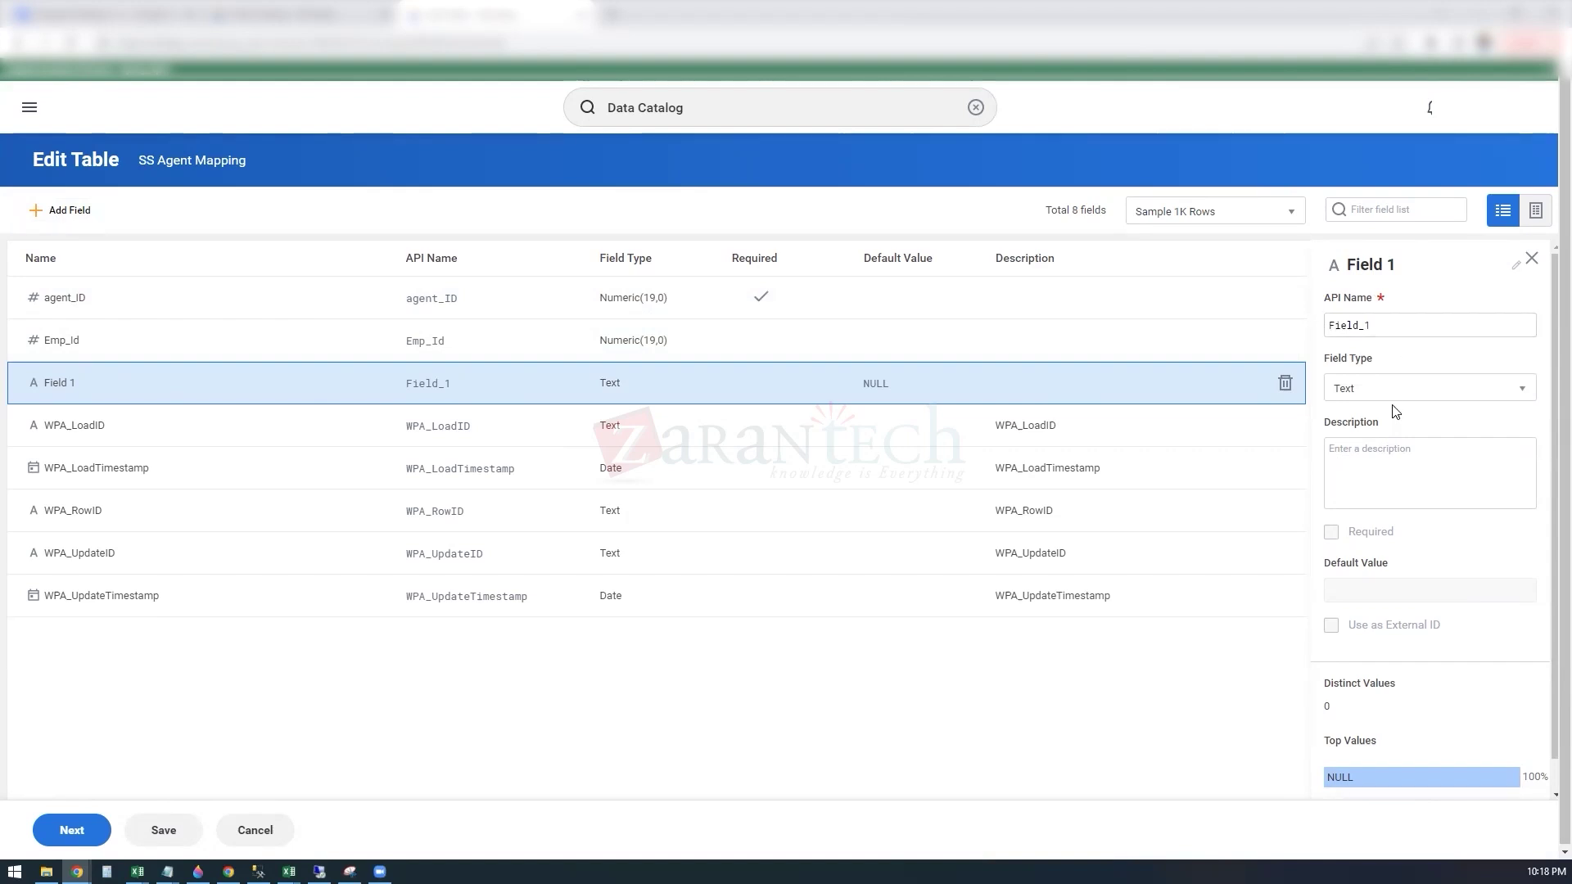
pyautogui.click(1390, 324)
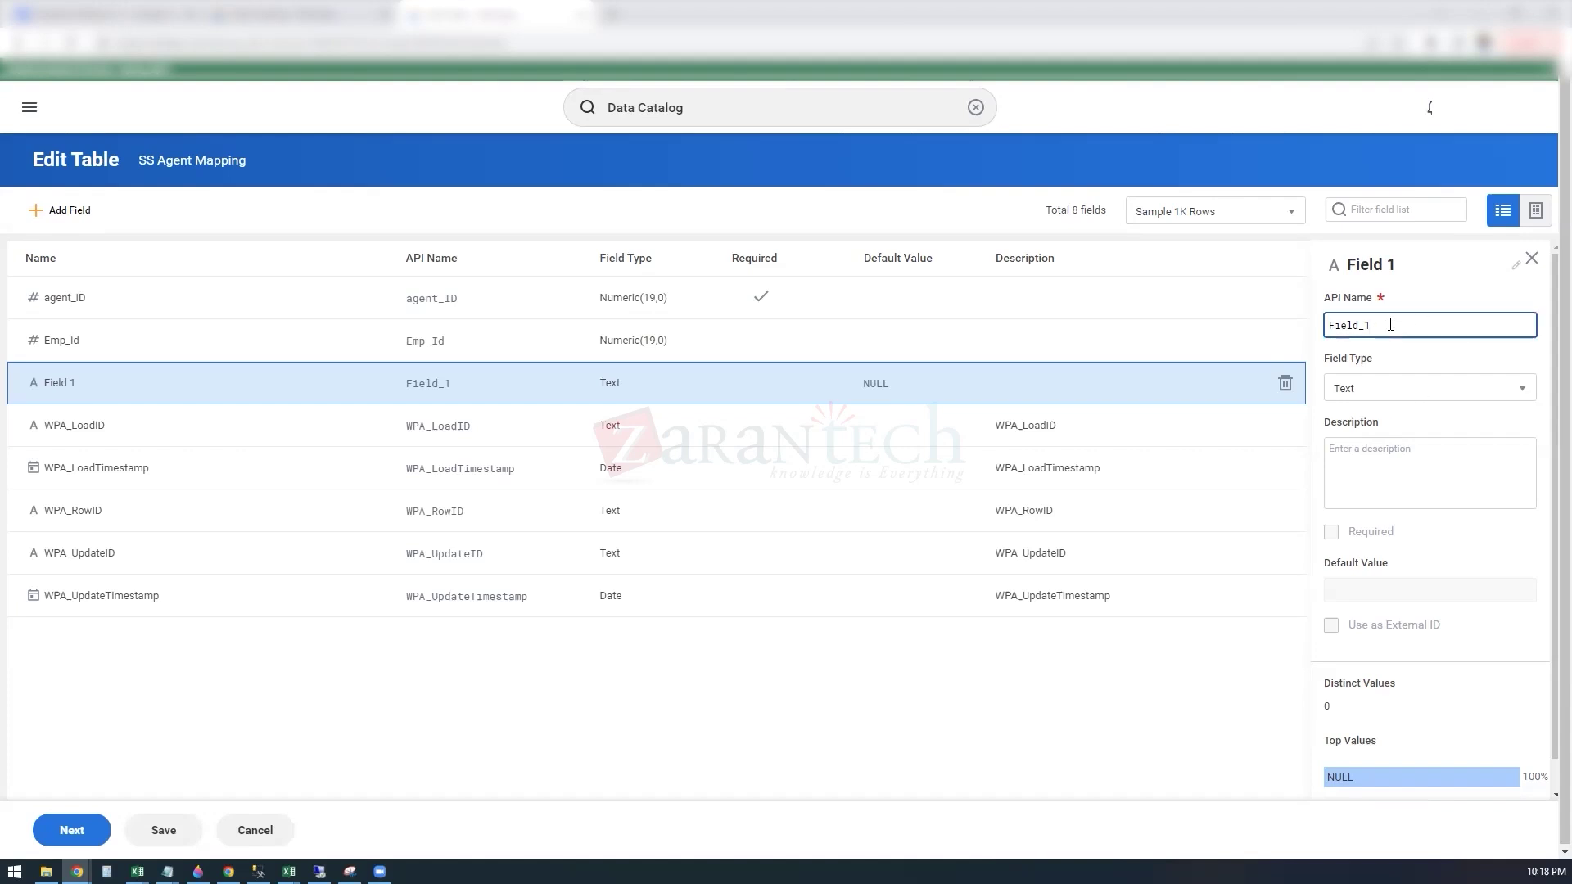
pyautogui.click(1394, 267)
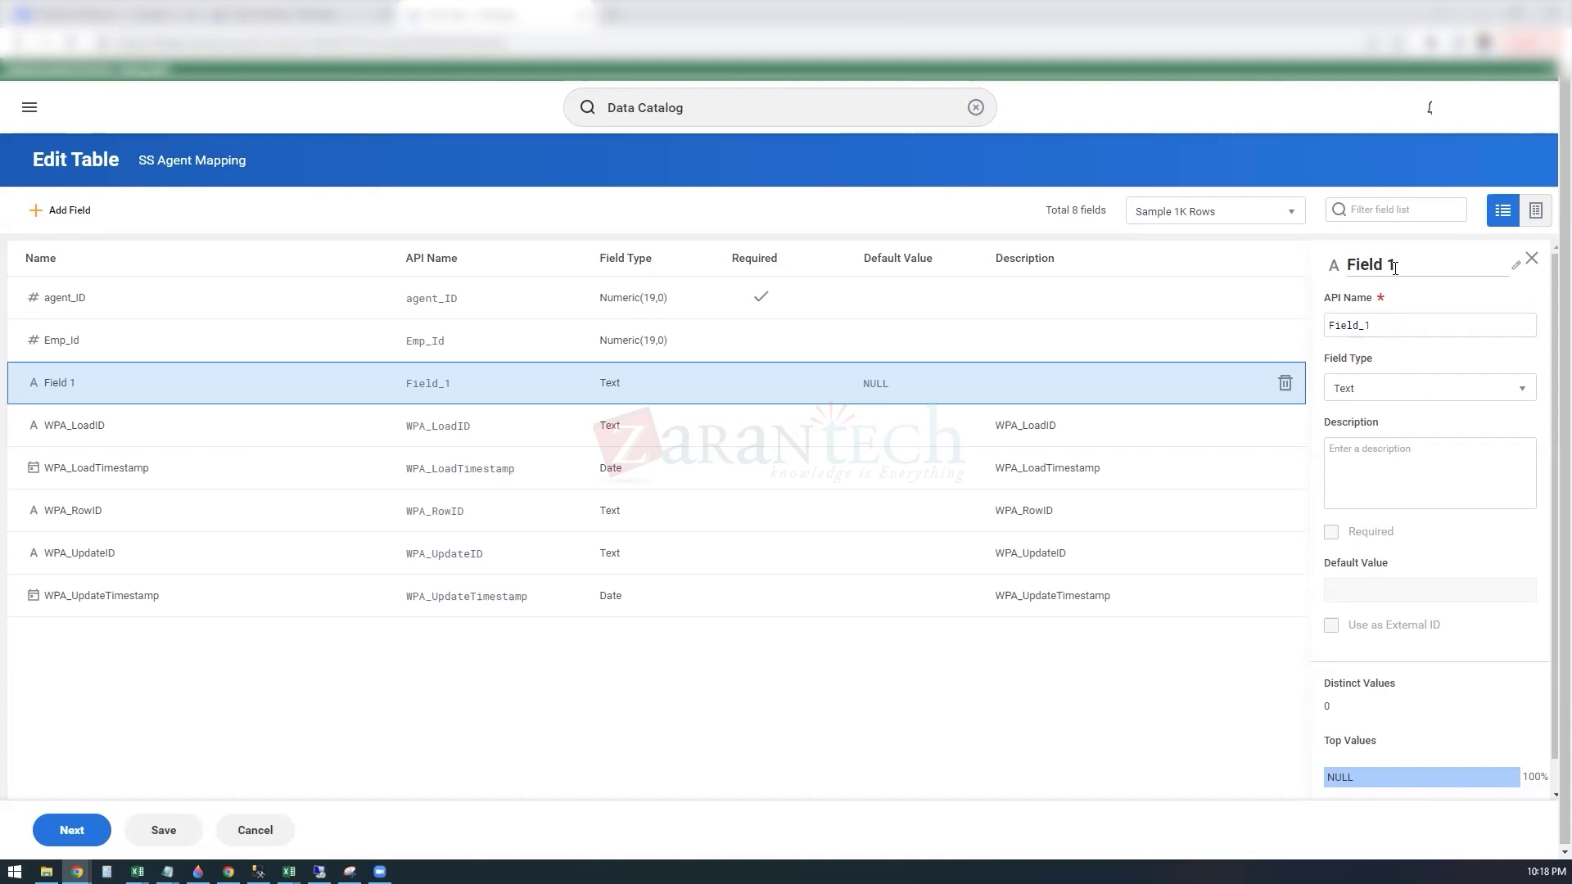
pyautogui.press('BackSpace')
pyautogui.press('BackSpace')
pyautogui.press('BackSpace')
pyautogui.press('BackSpace')
pyautogui.press('BackSpace')
pyautogui.press('BackSpace')
pyautogui.press('BackSpace')
pyautogui.write('Workday ID')
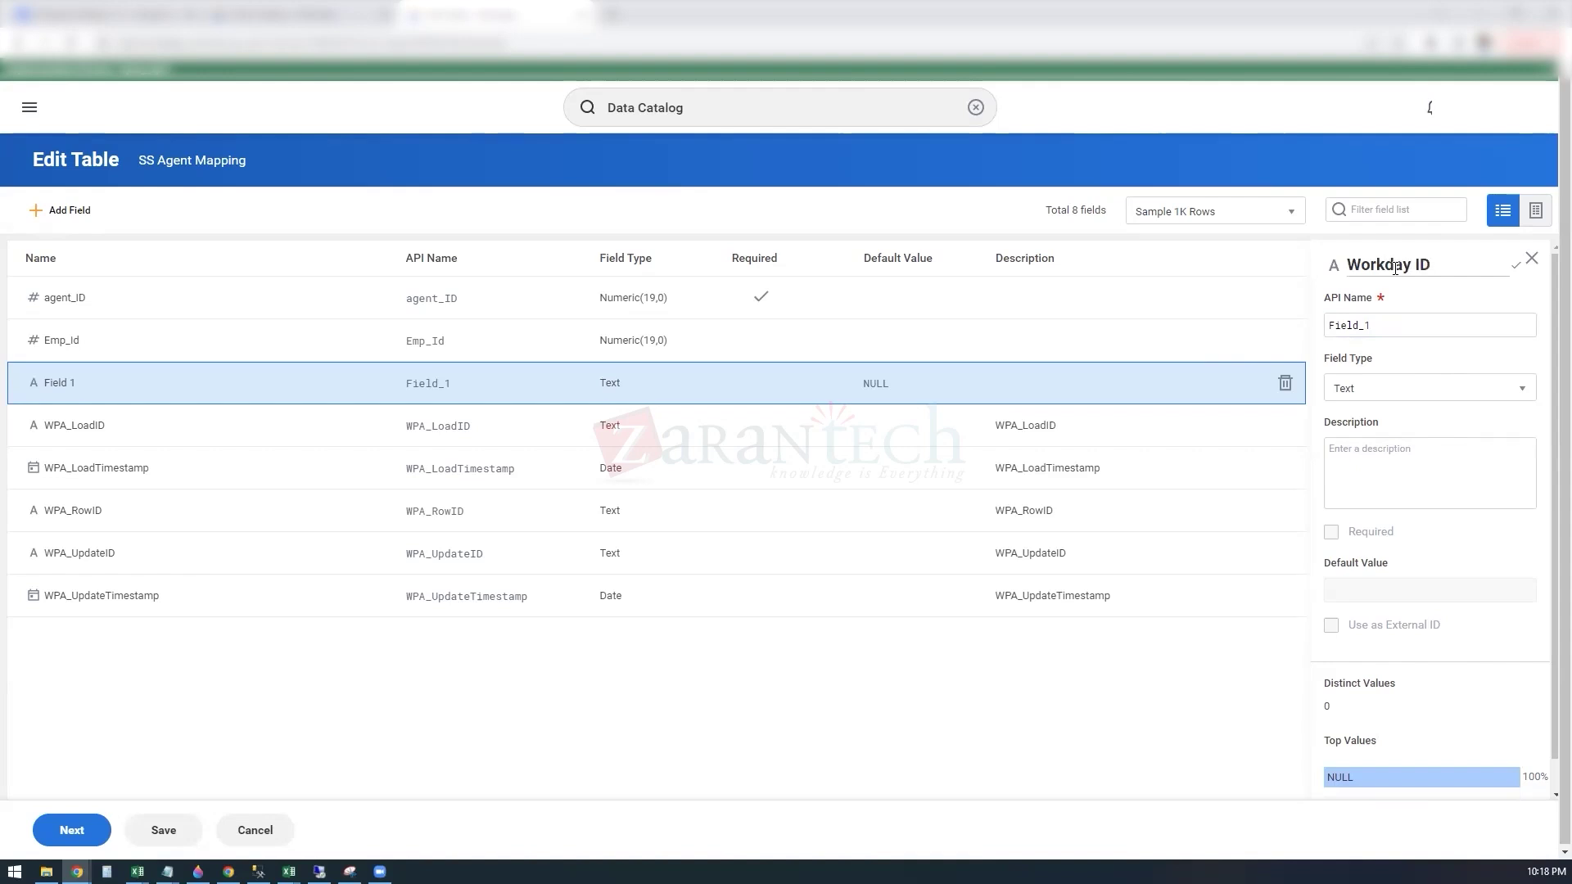
pyautogui.click(1402, 361)
# - Set the new field's API name to Workday_Id, with an underscore instead of a space
pyautogui.click(1407, 326)
pyautogui.moveTo(1391, 325); pyautogui.dragTo(1328, 321)
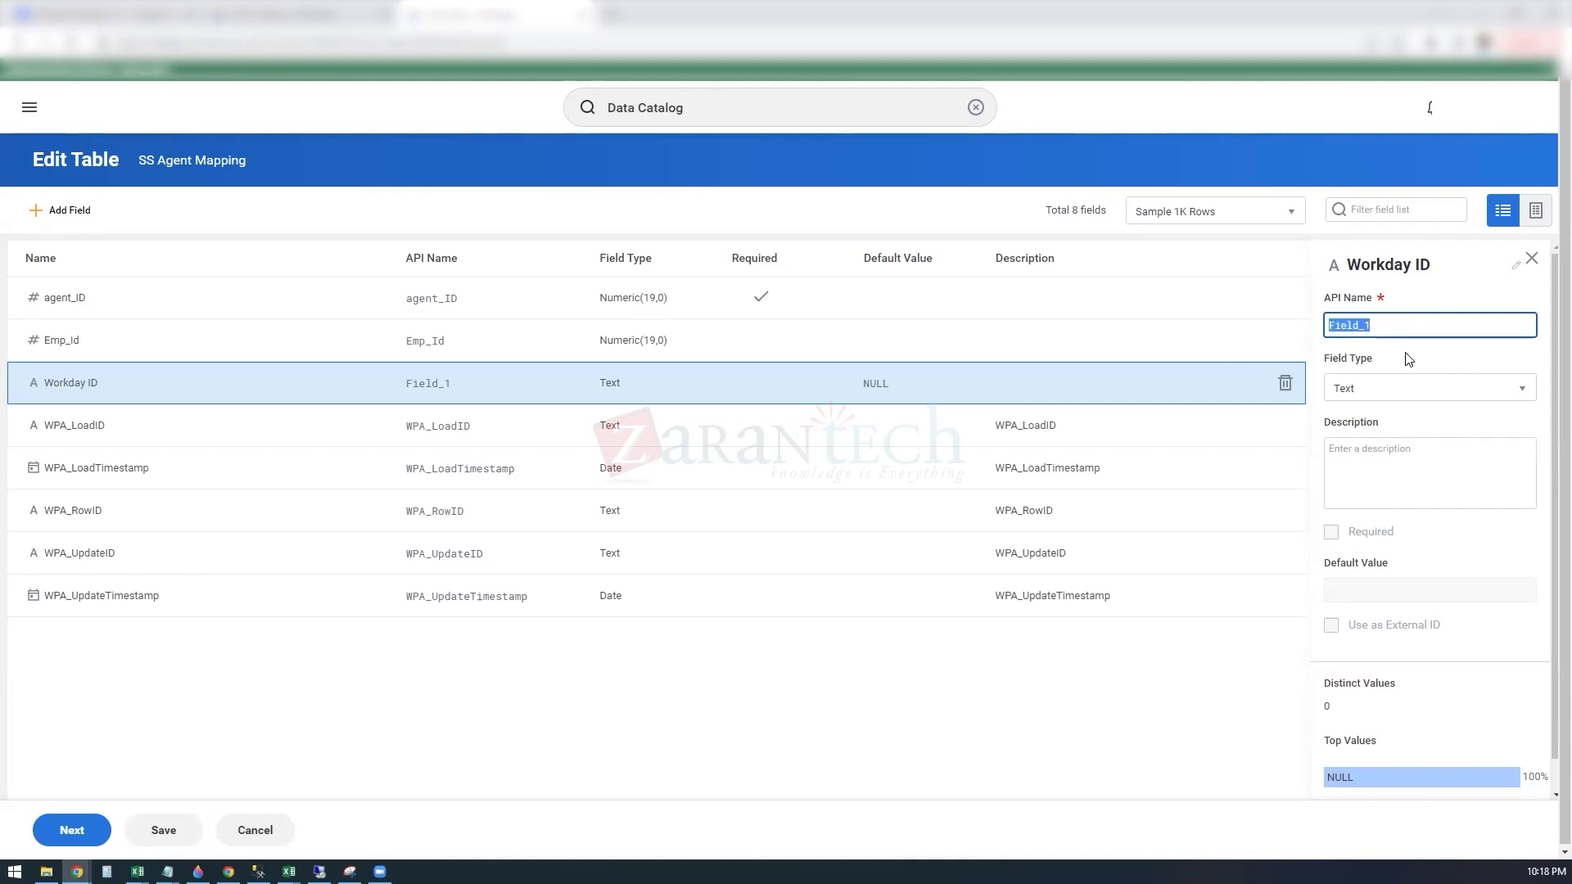
pyautogui.write('Workday Id')
pyautogui.click(1384, 451)
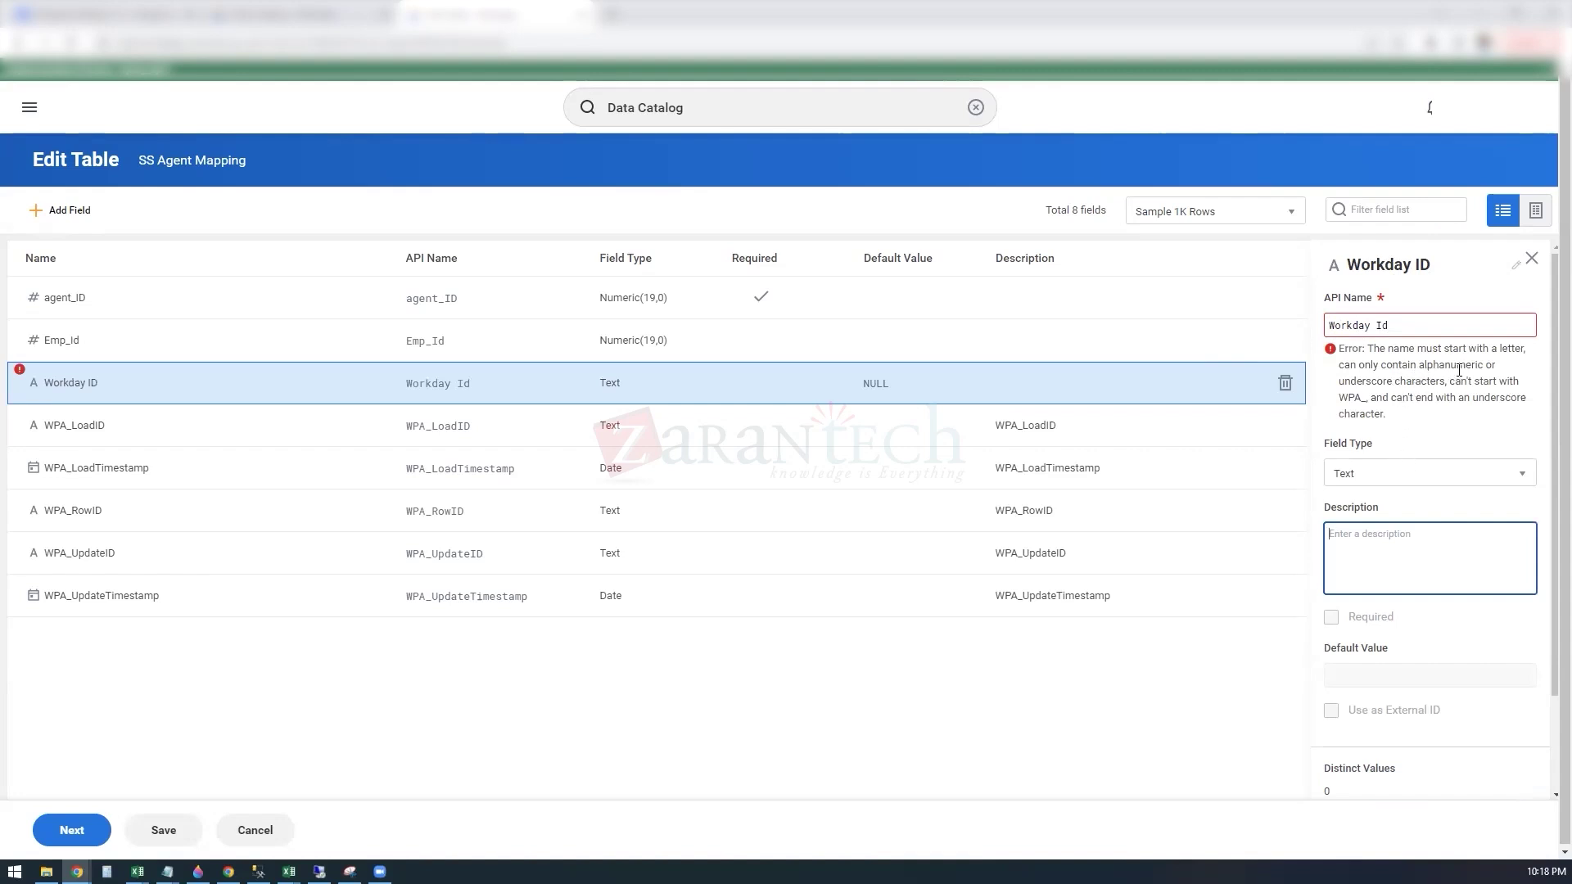
pyautogui.click(1378, 325)
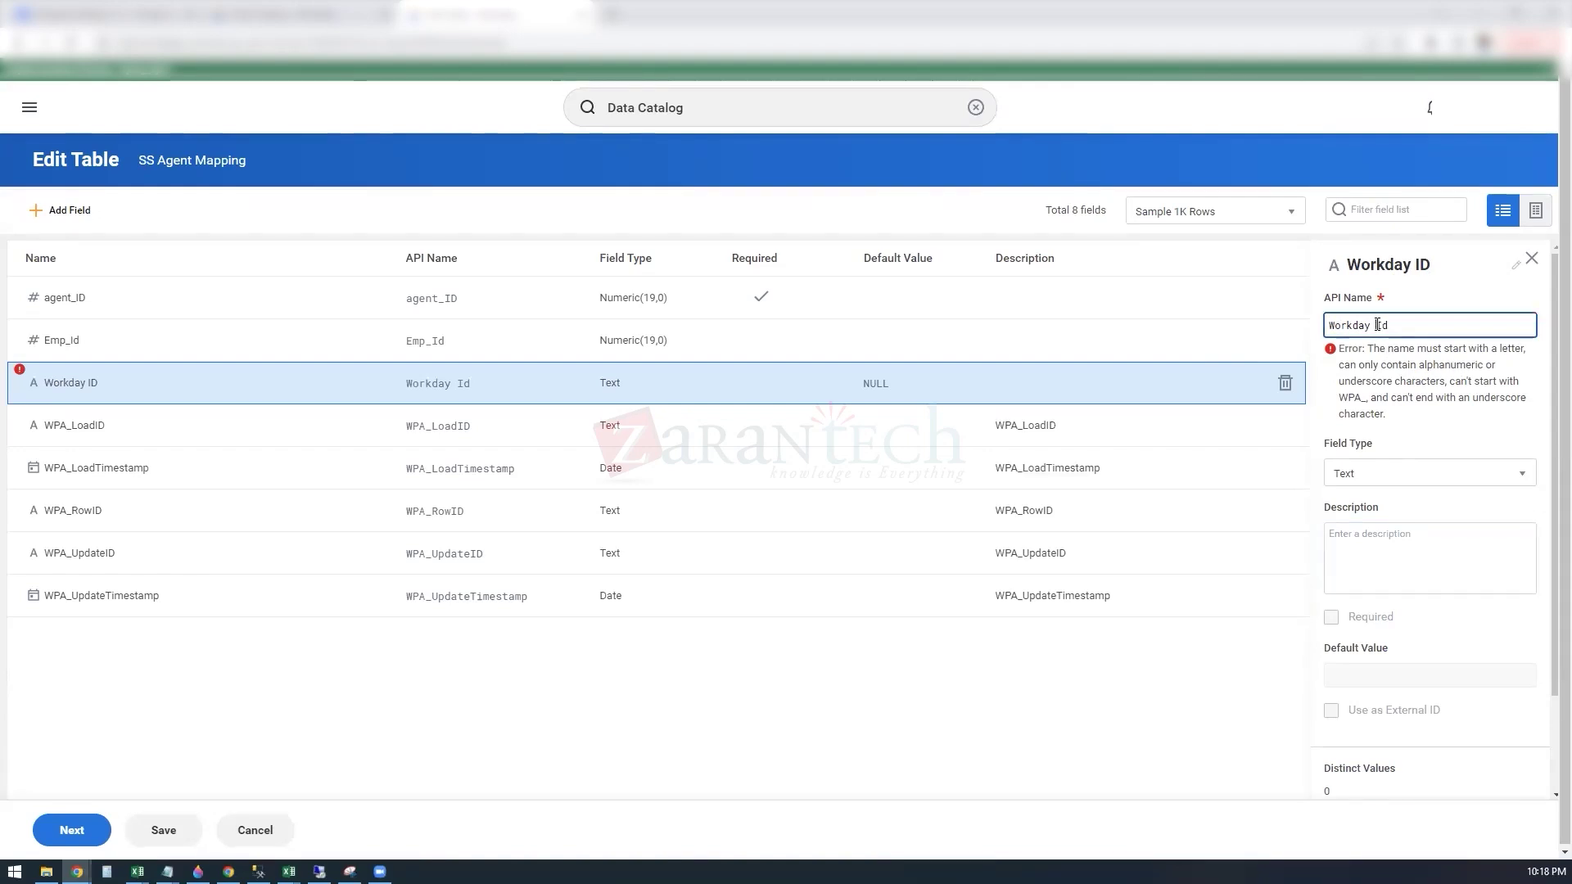
pyautogui.press('BackSpace')
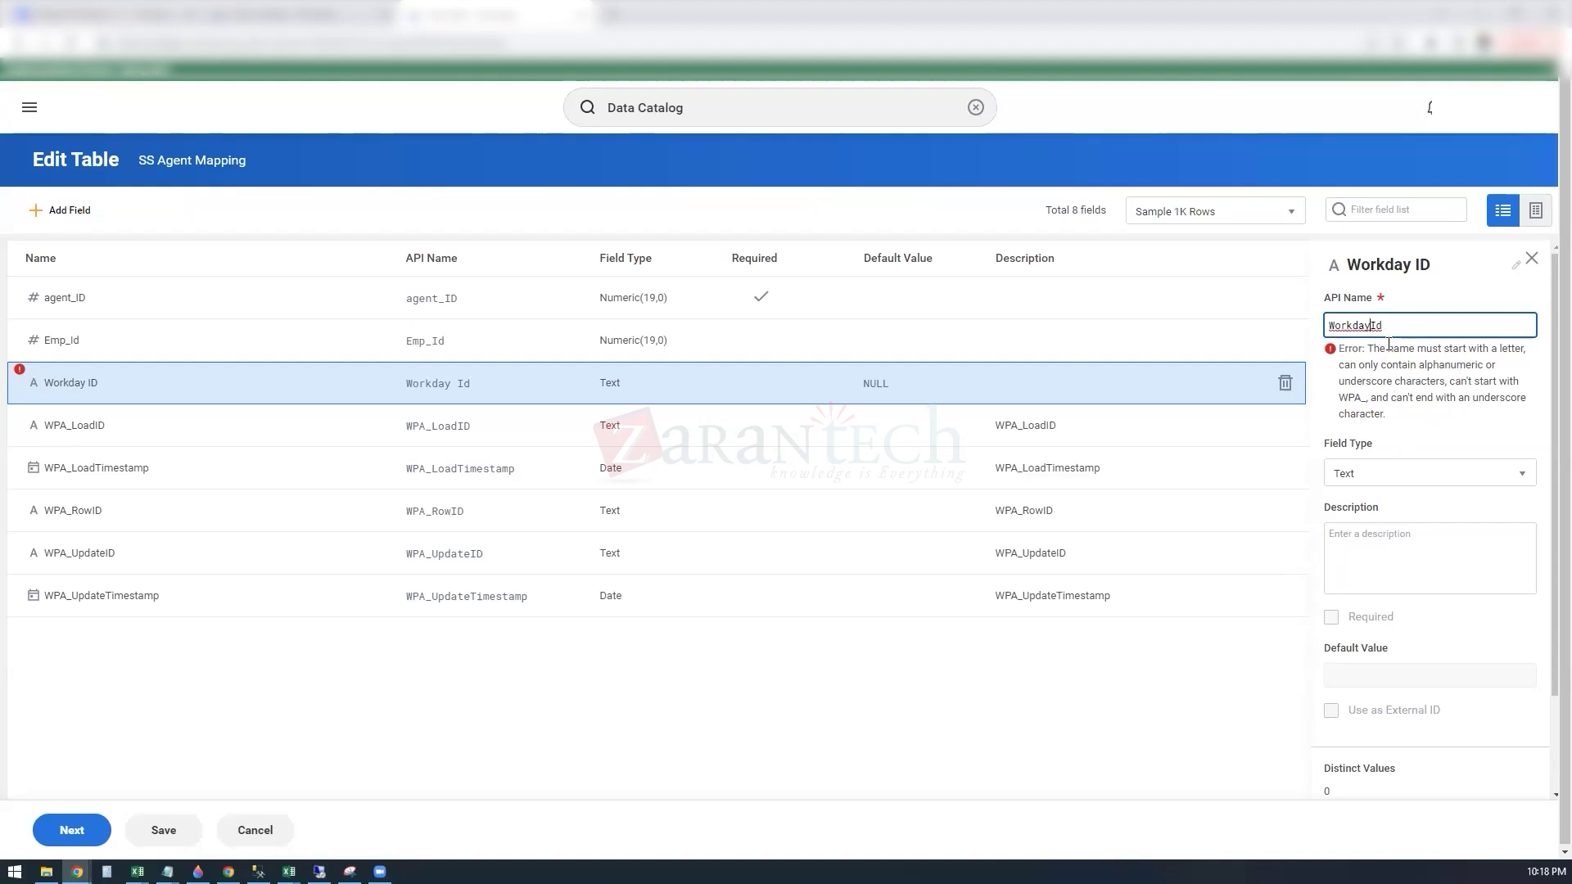
pyautogui.write('_')
# - Change the Workday ID field's type to Numeric
pyautogui.click(1392, 481)
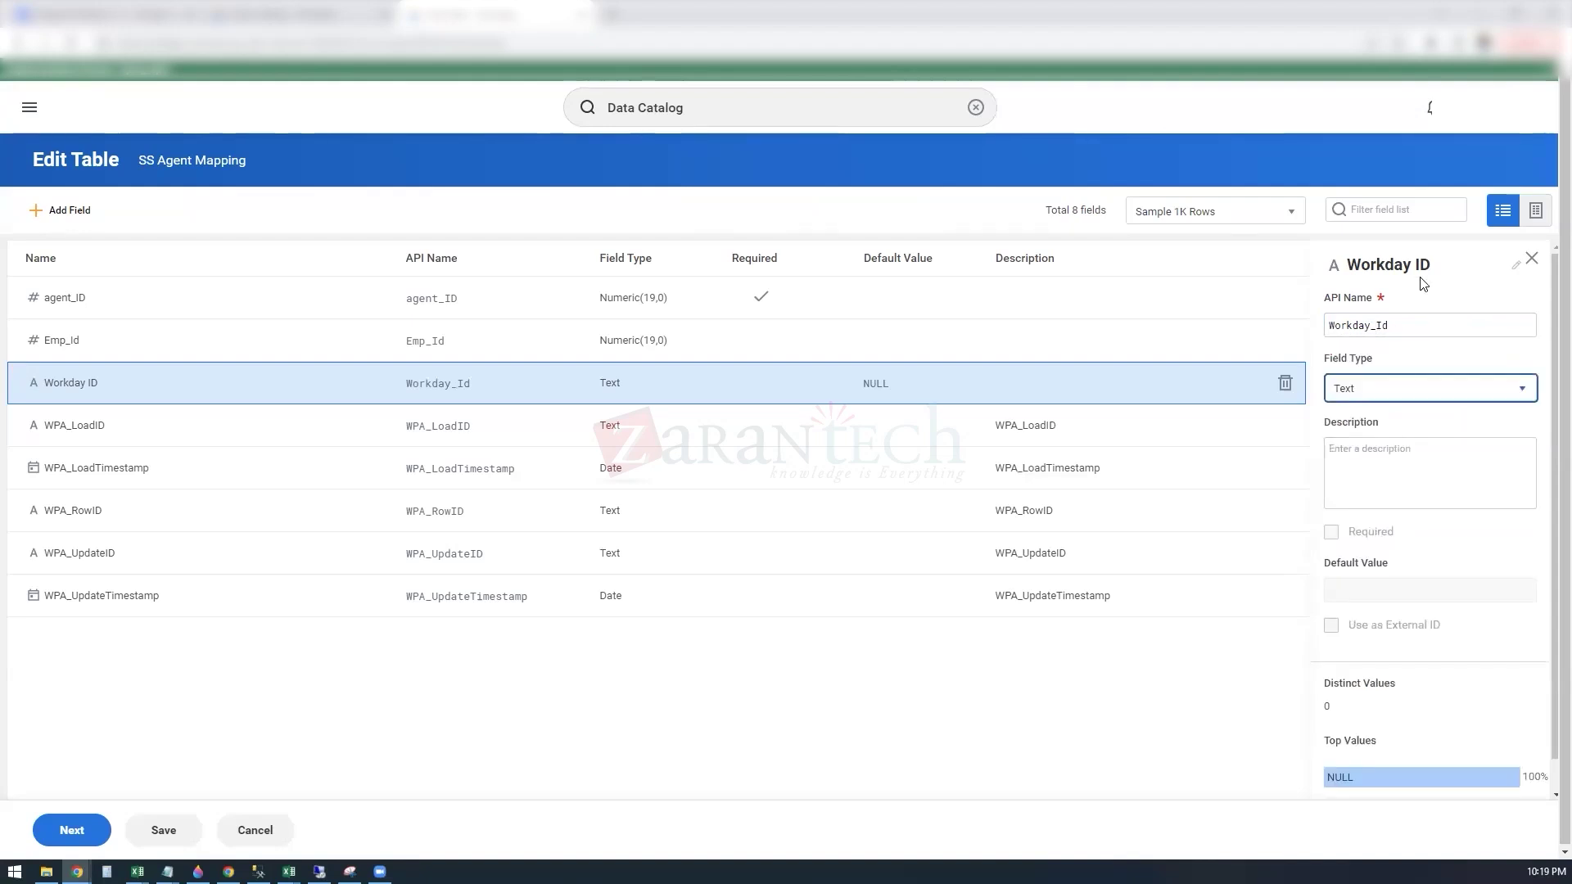
pyautogui.click(1382, 390)
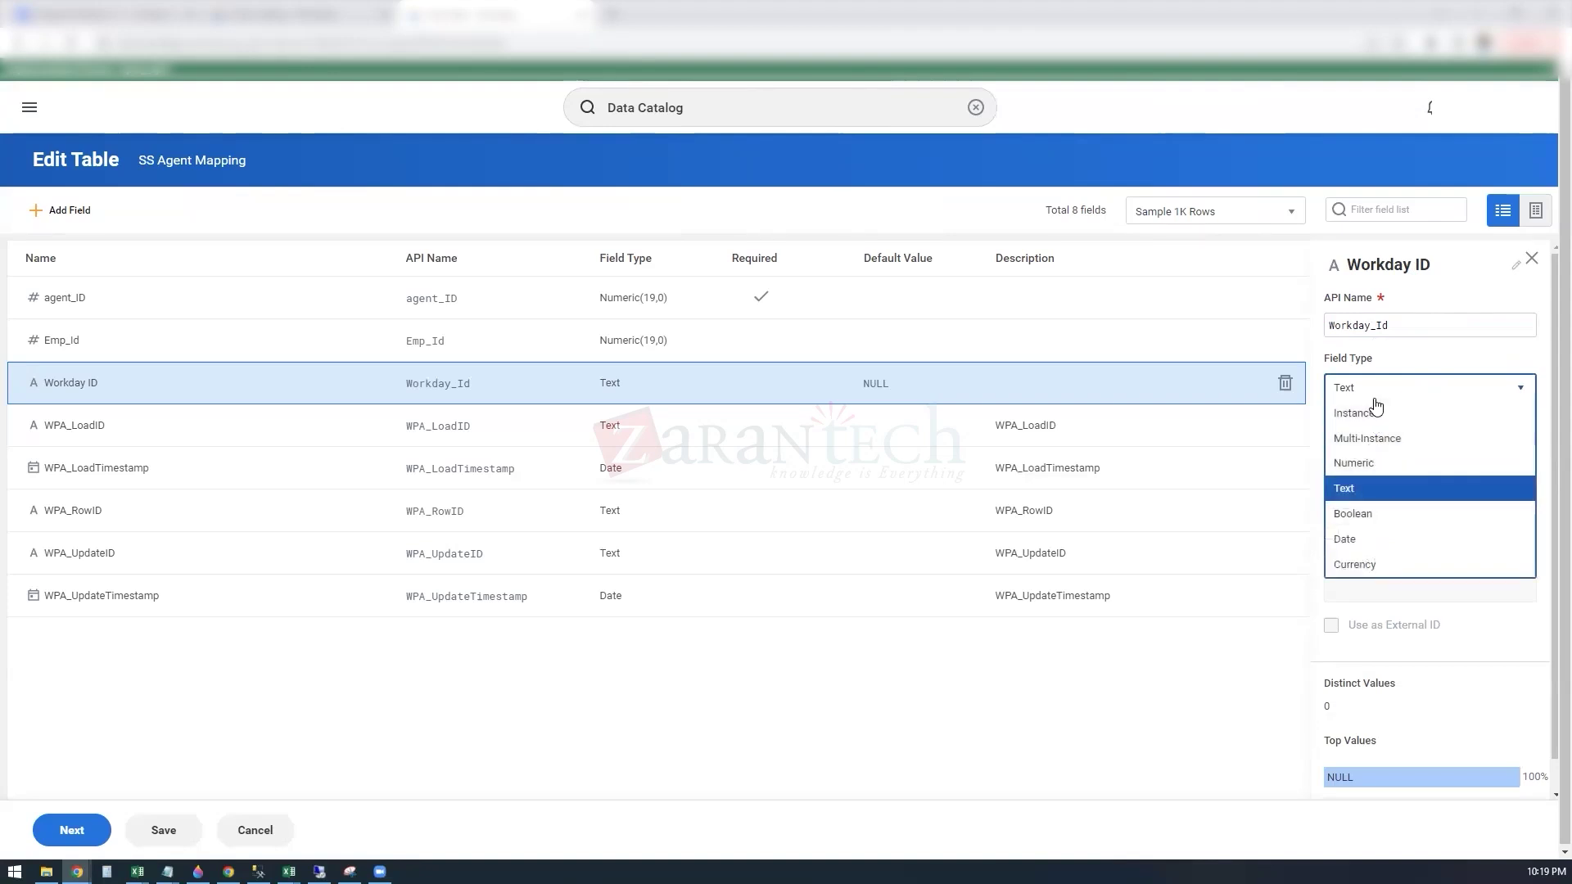
pyautogui.click(1370, 464)
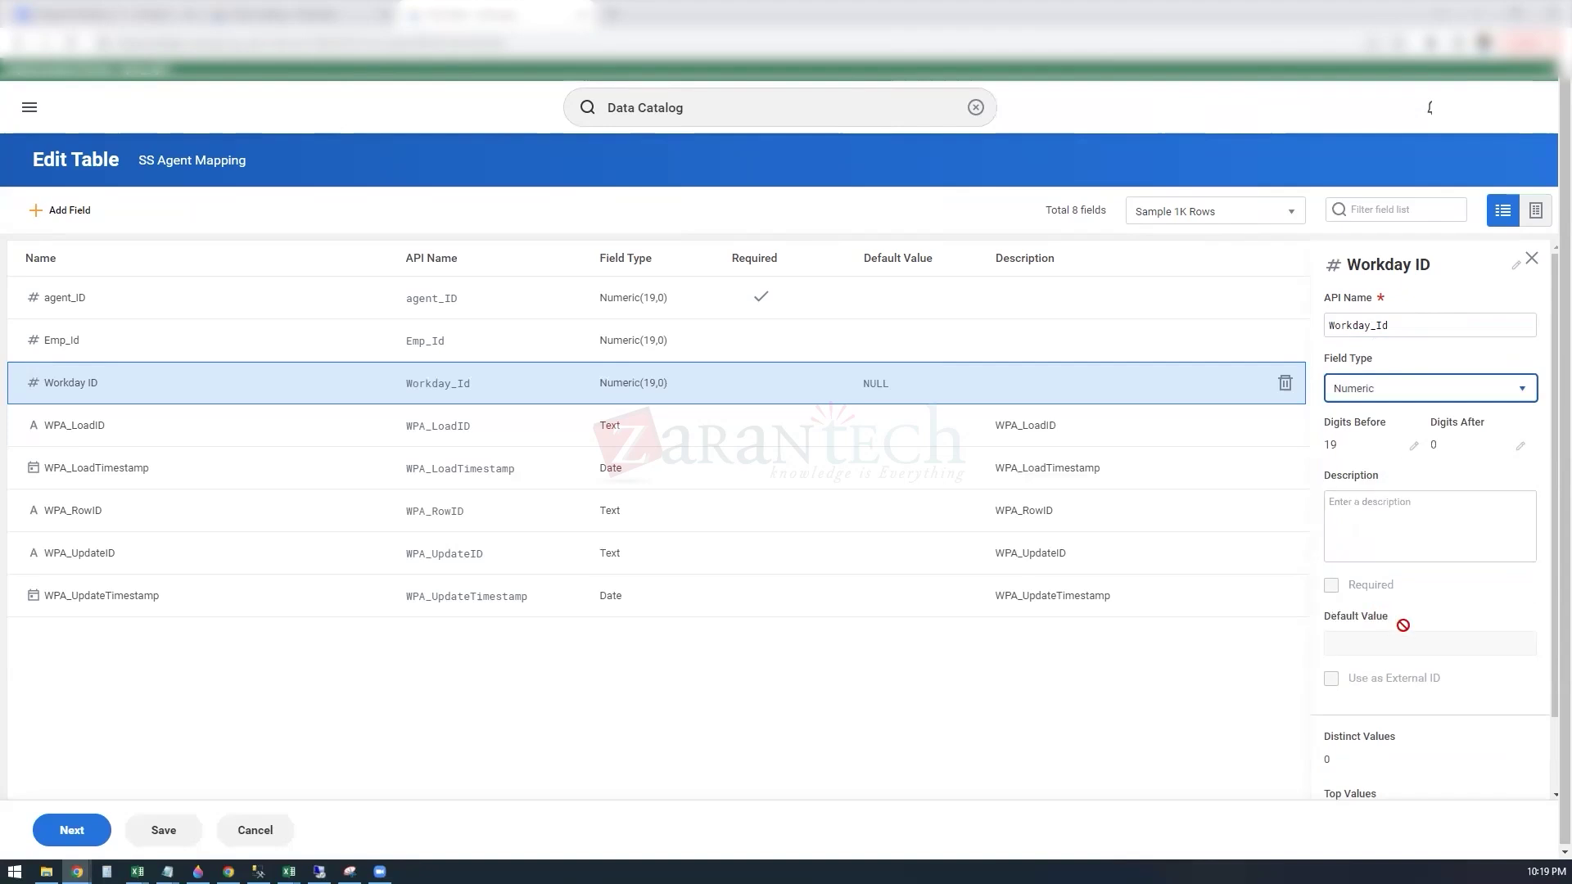
# - Examine the Workday ID field's digit settings, external ID option, distinct values and top values
pyautogui.scroll(-1, 1496, 731)
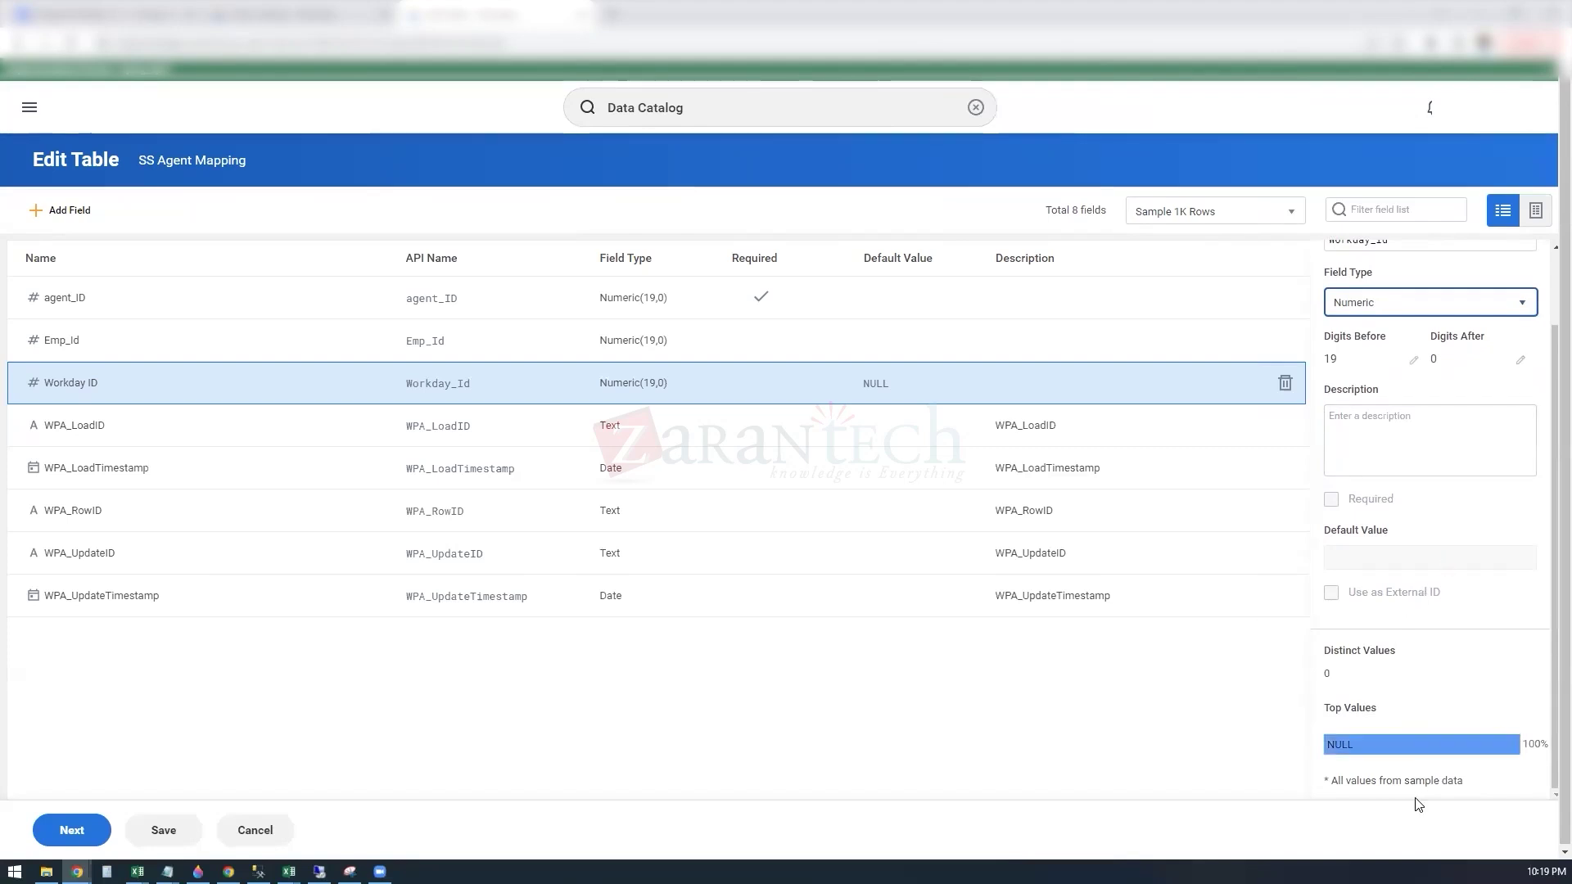
pyautogui.scroll(1, 1427, 404)
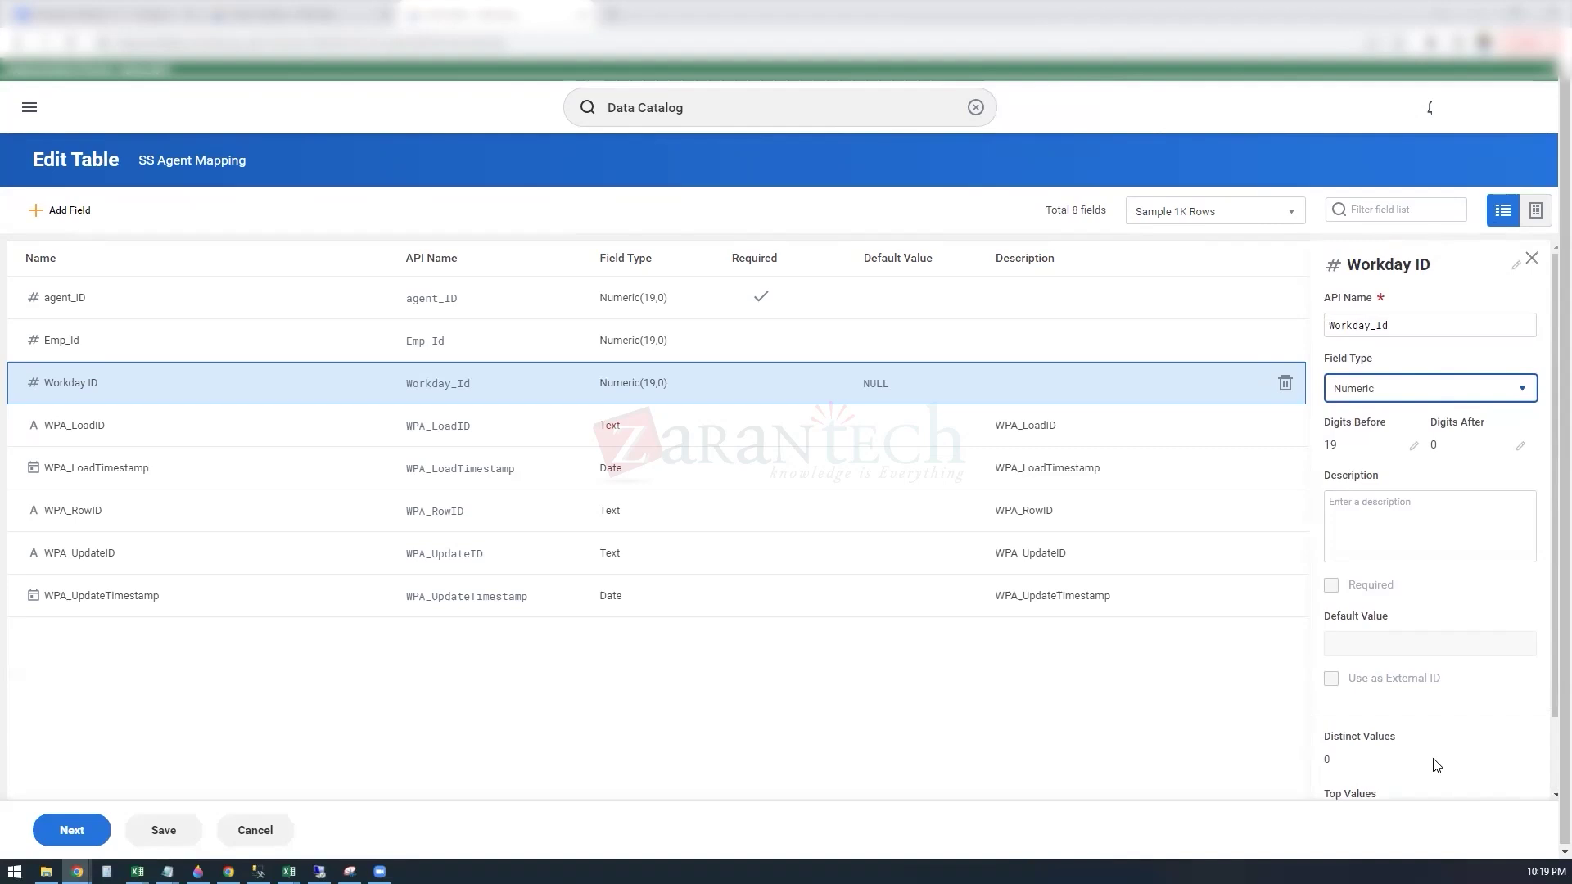
pyautogui.scroll(-1, 1427, 682)
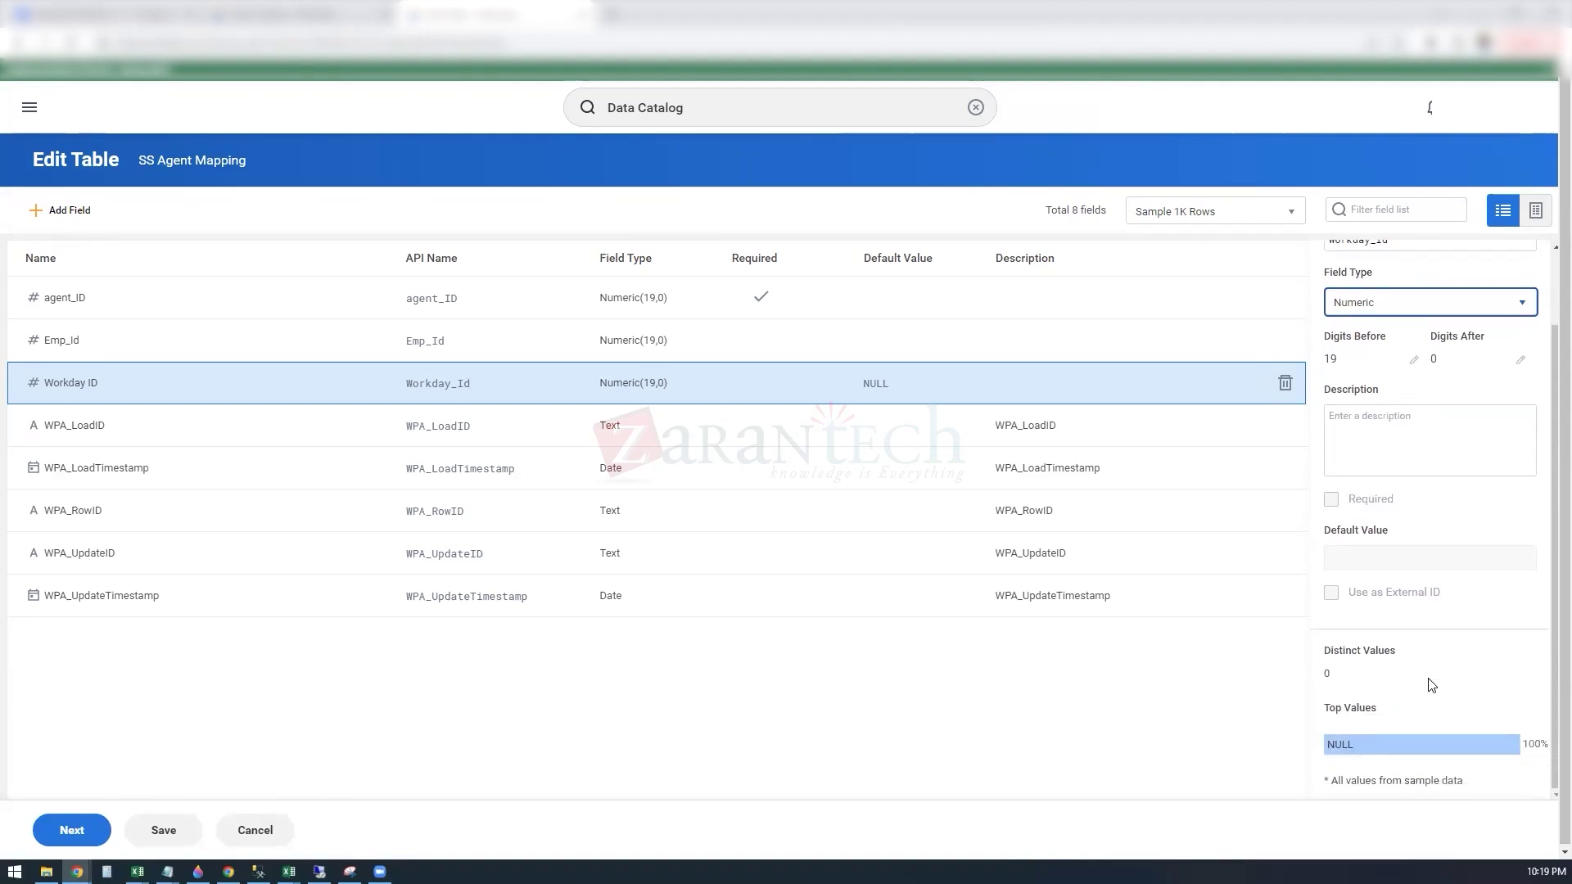
pyautogui.click(1549, 798)
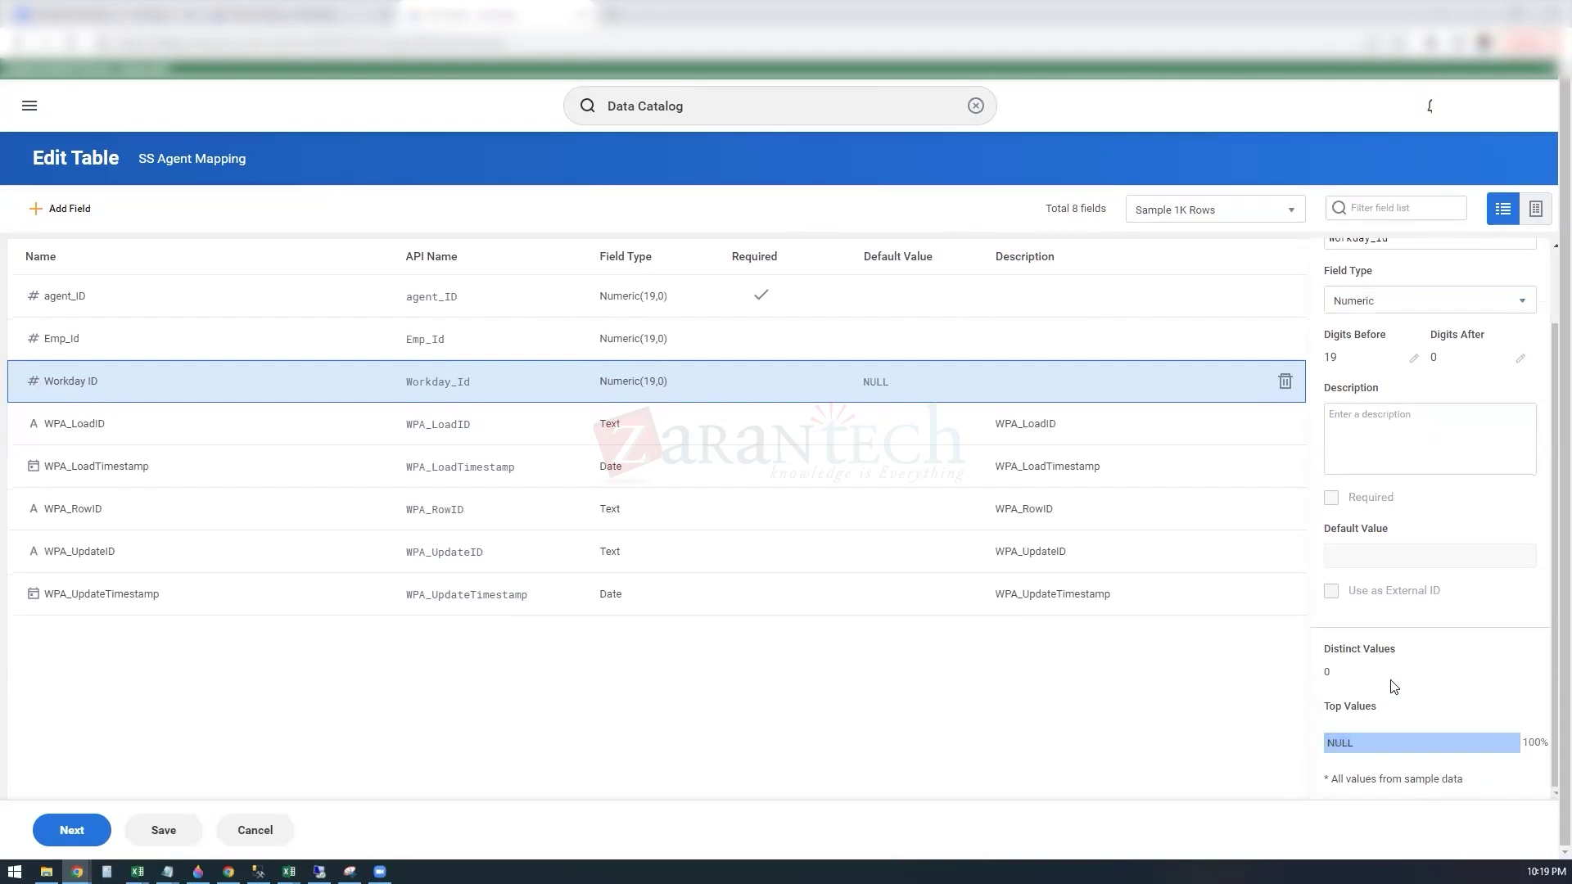
pyautogui.scroll(2, 1392, 686)
pyautogui.scroll(-2, 1391, 685)
pyautogui.scroll(2, 1391, 686)
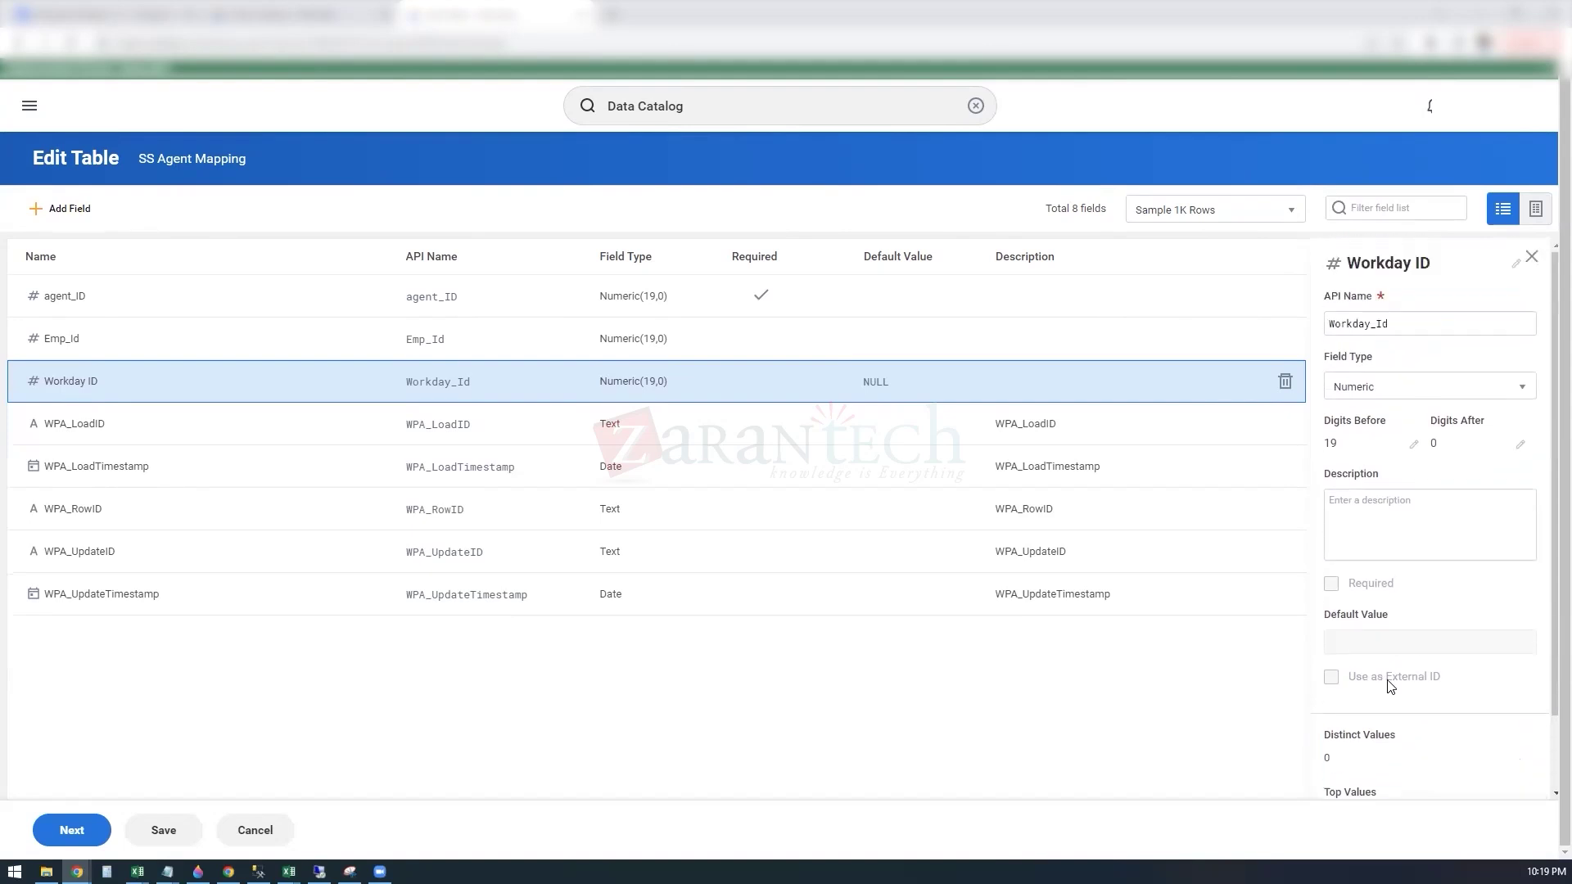
pyautogui.scroll(-2, 1378, 666)
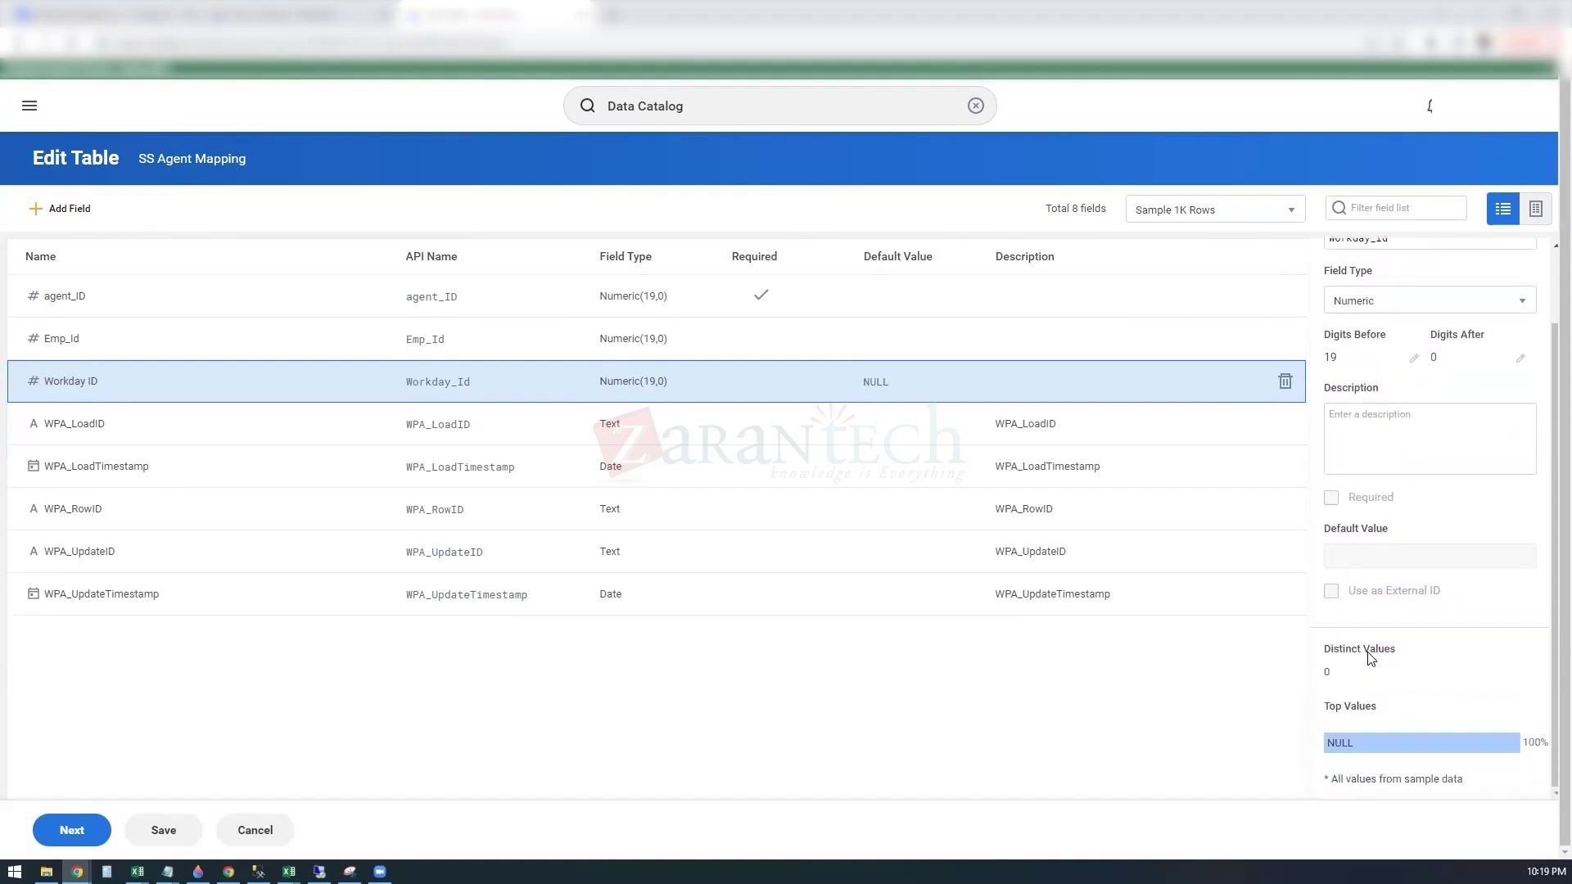
pyautogui.scroll(2, 1369, 658)
pyautogui.scroll(-2, 1369, 657)
# - Save the schema changes and finish editing the table, keeping its name and Demo tag
pyautogui.click(172, 832)
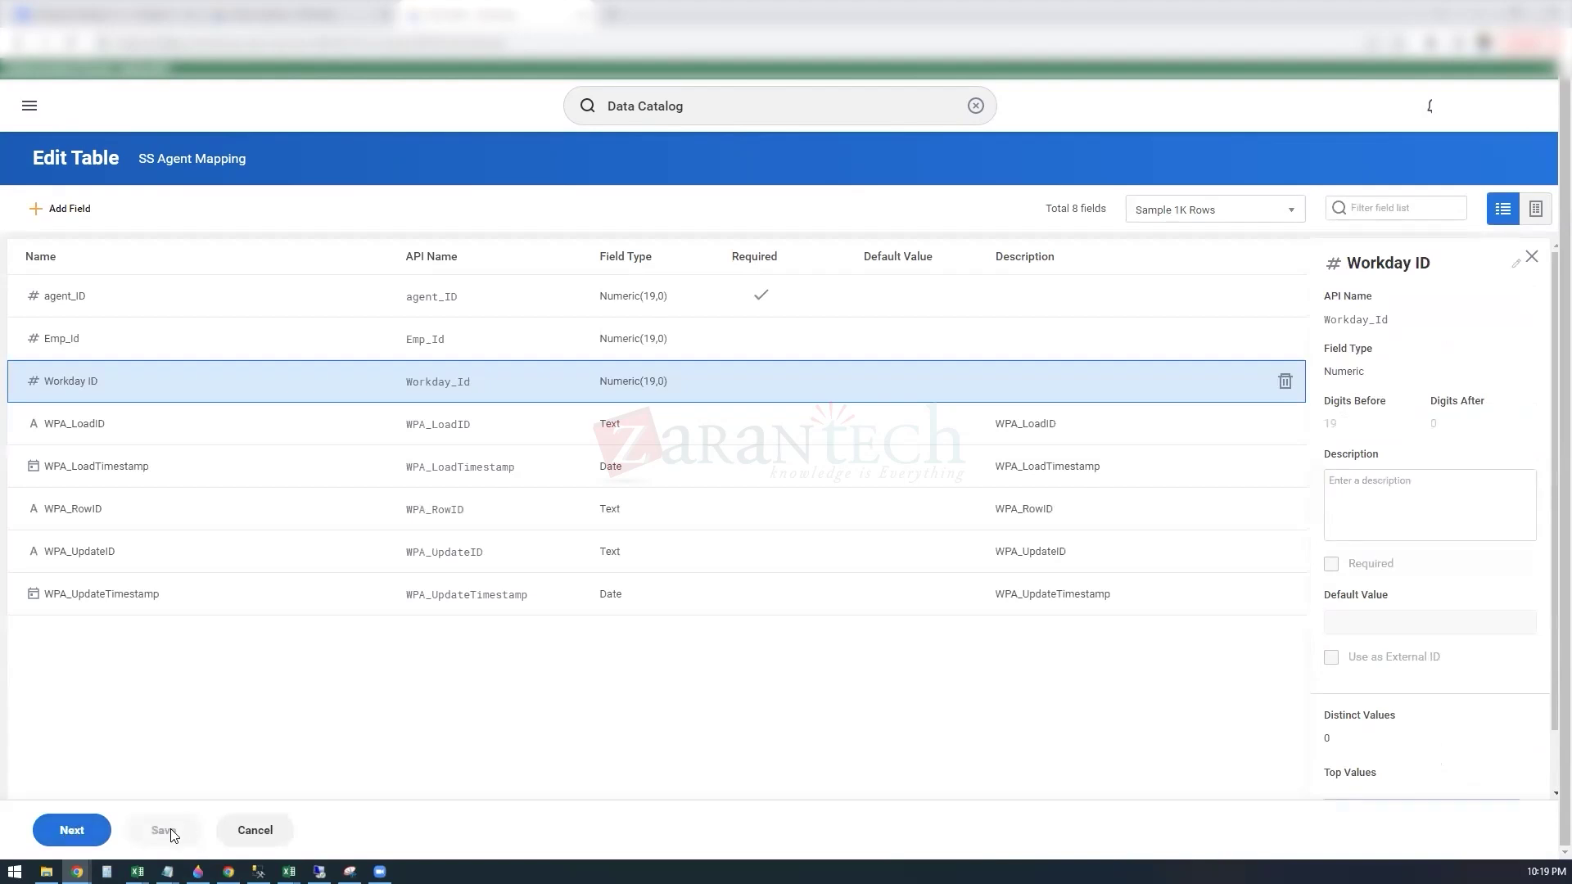
pyautogui.click(58, 829)
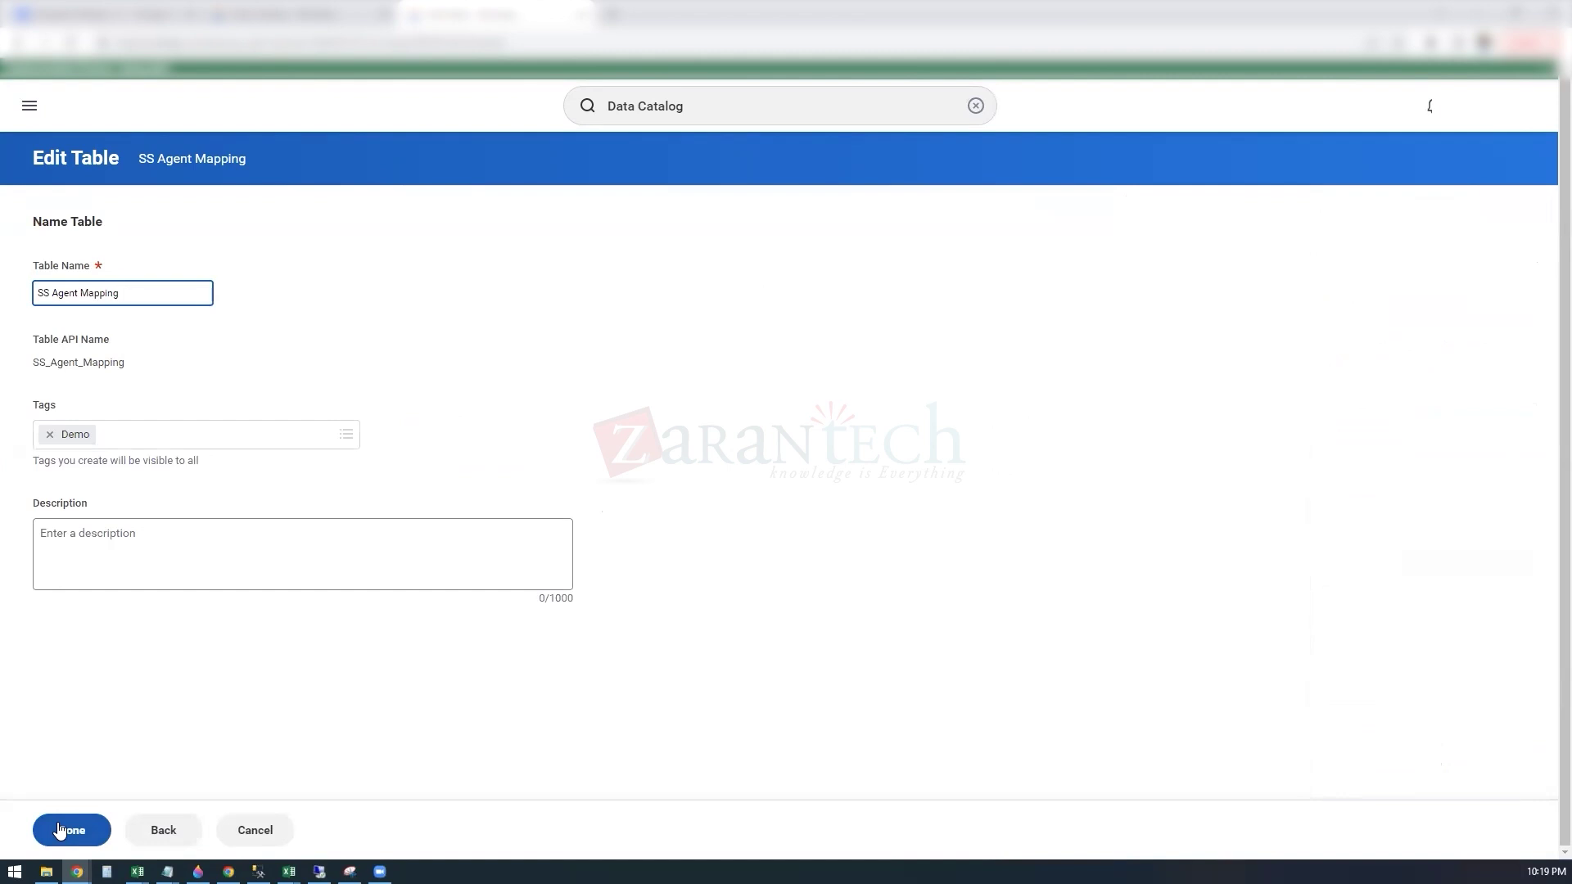
pyautogui.click(58, 830)
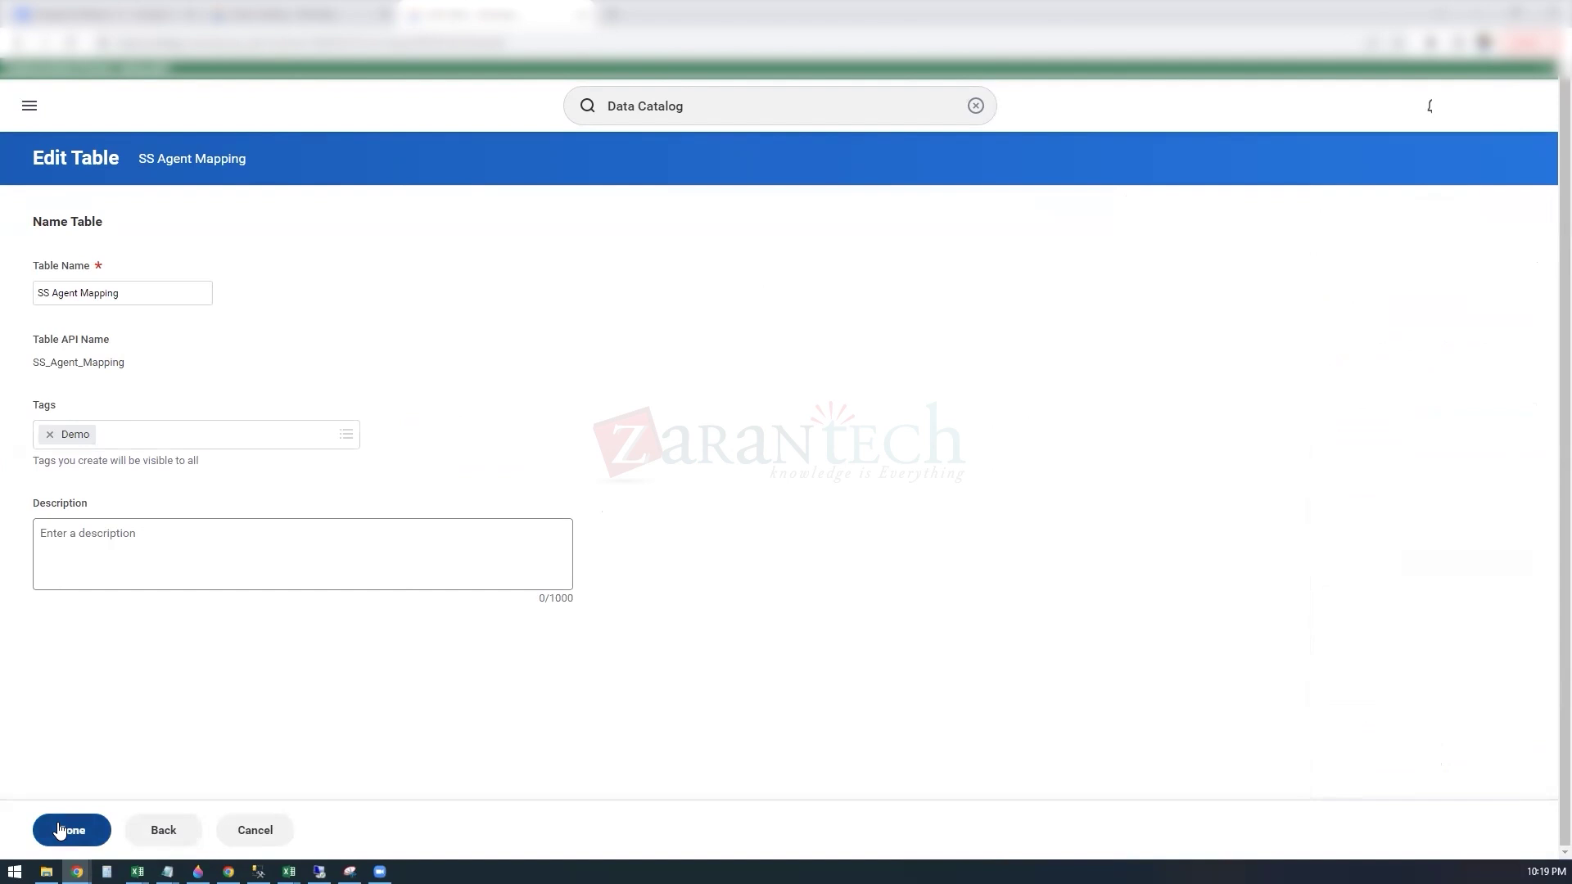
pyautogui.click(59, 829)
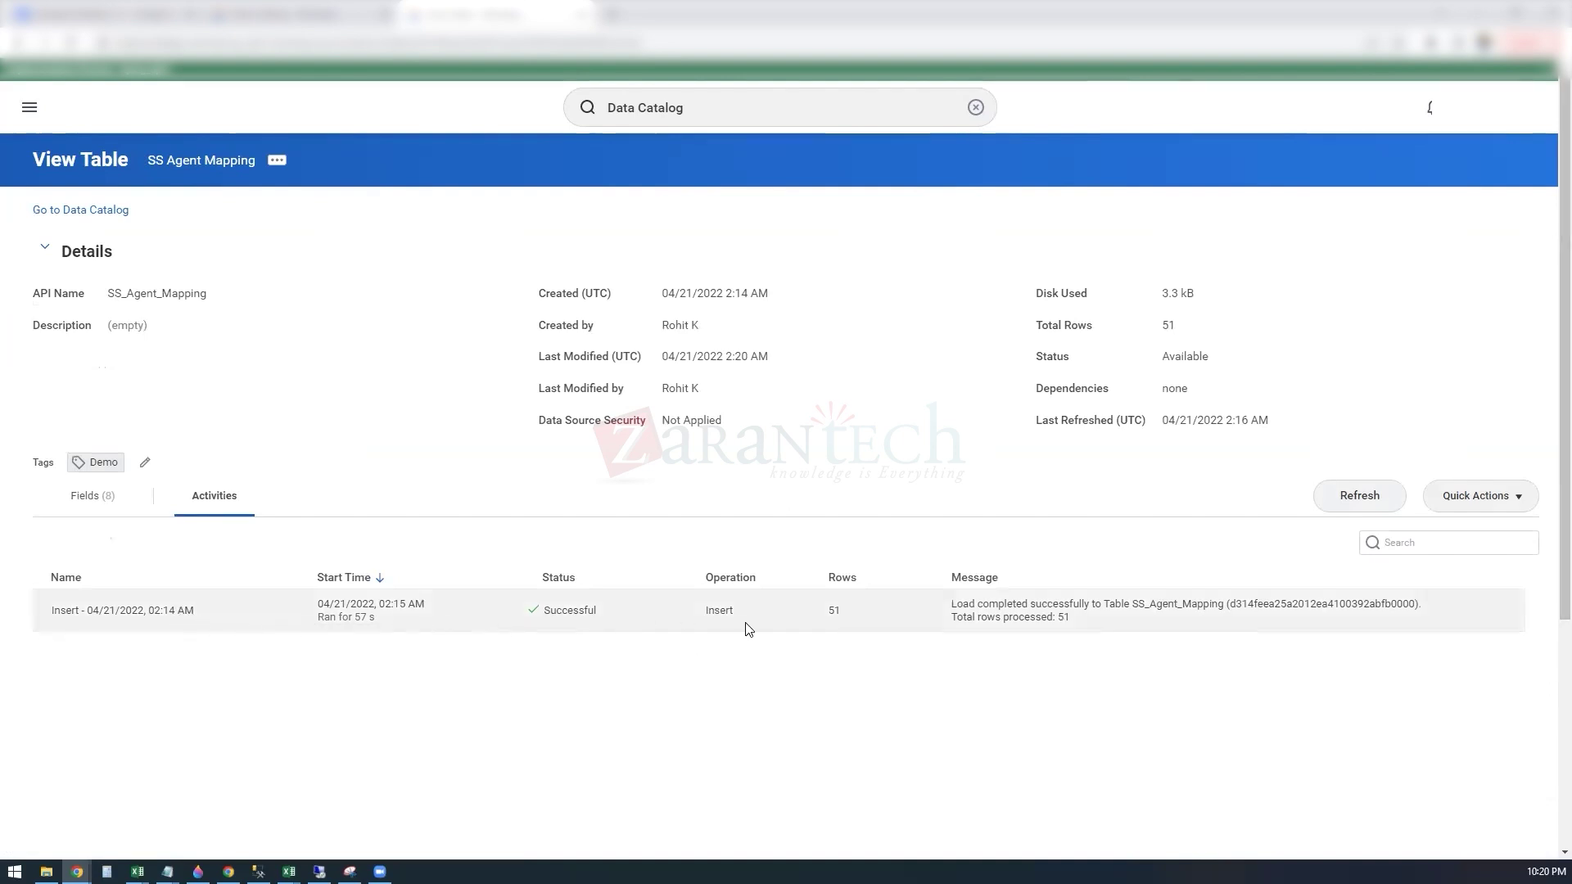
# - Start a data change task for the SS Agent Mapping table and check the available source connection types
pyautogui.click(90, 499)
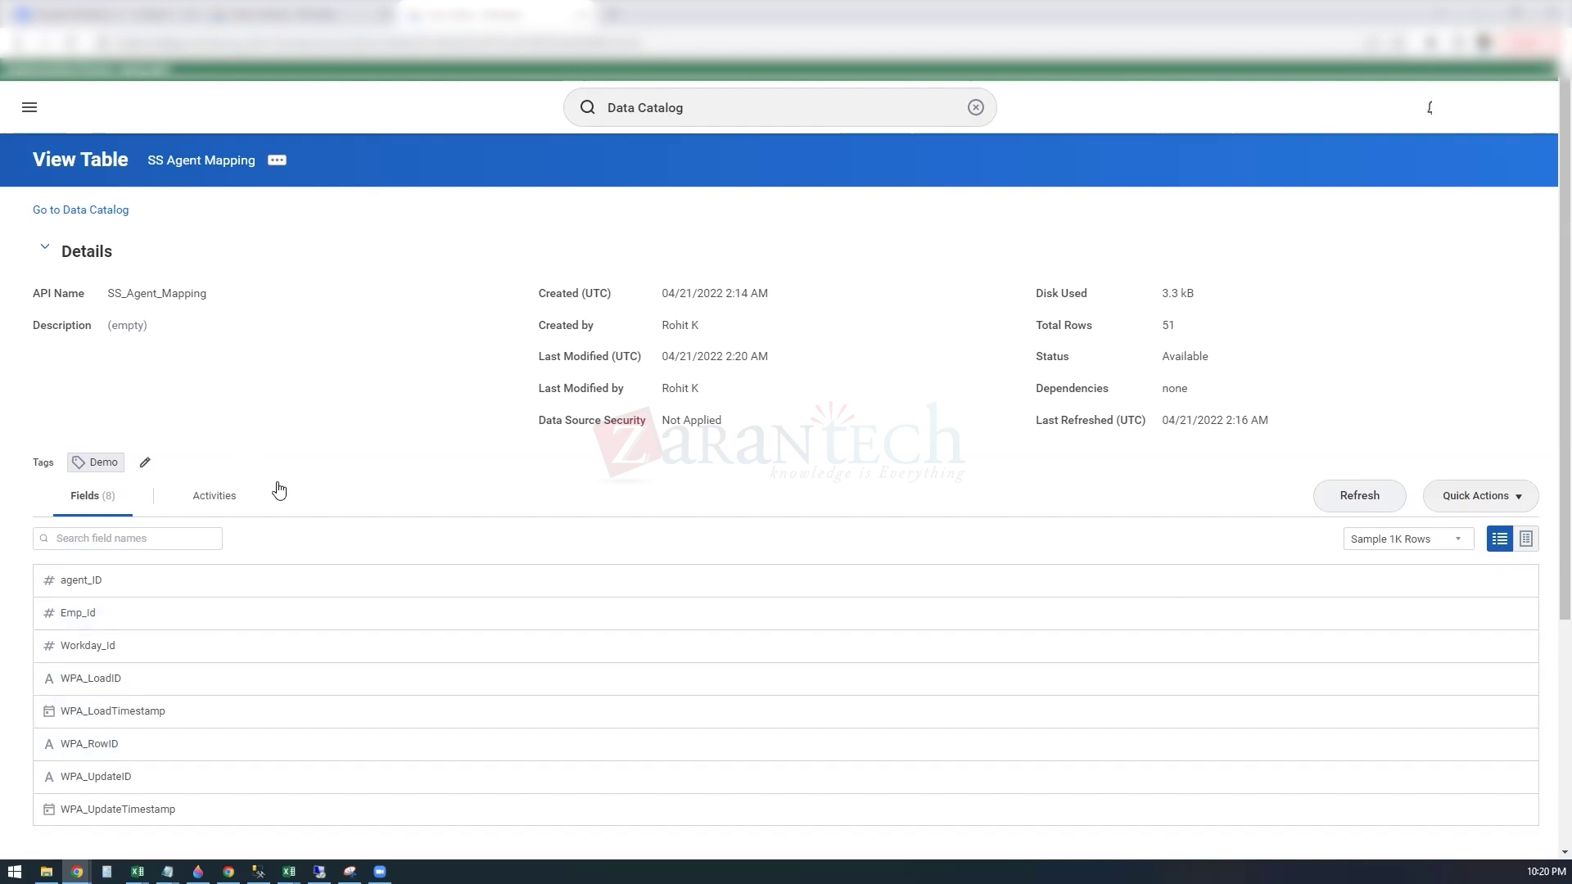
pyautogui.click(1521, 497)
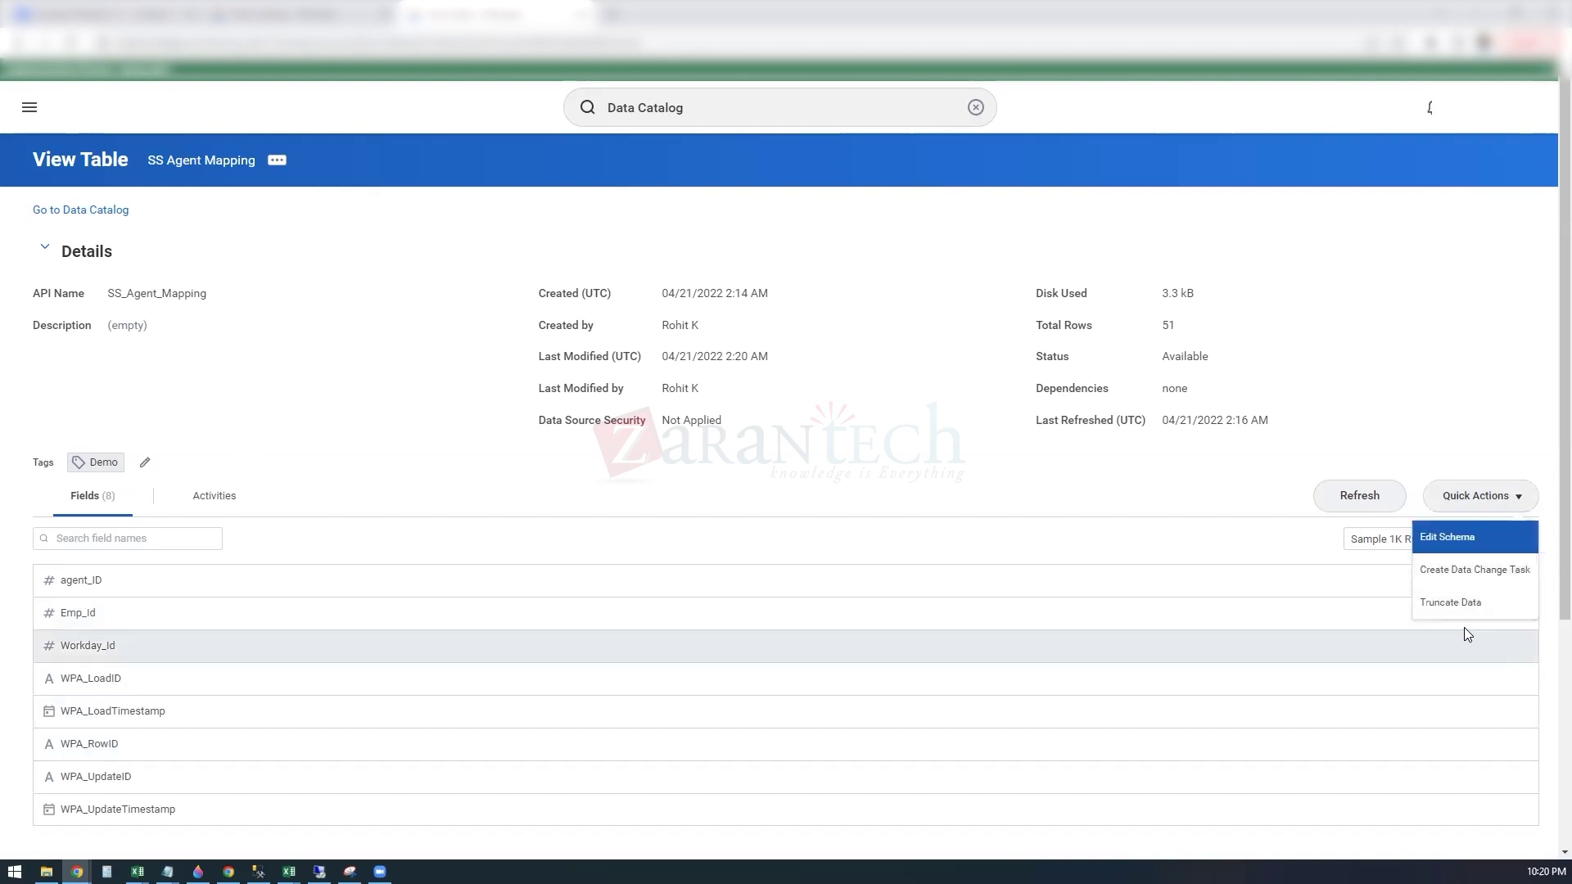
pyautogui.click(1491, 573)
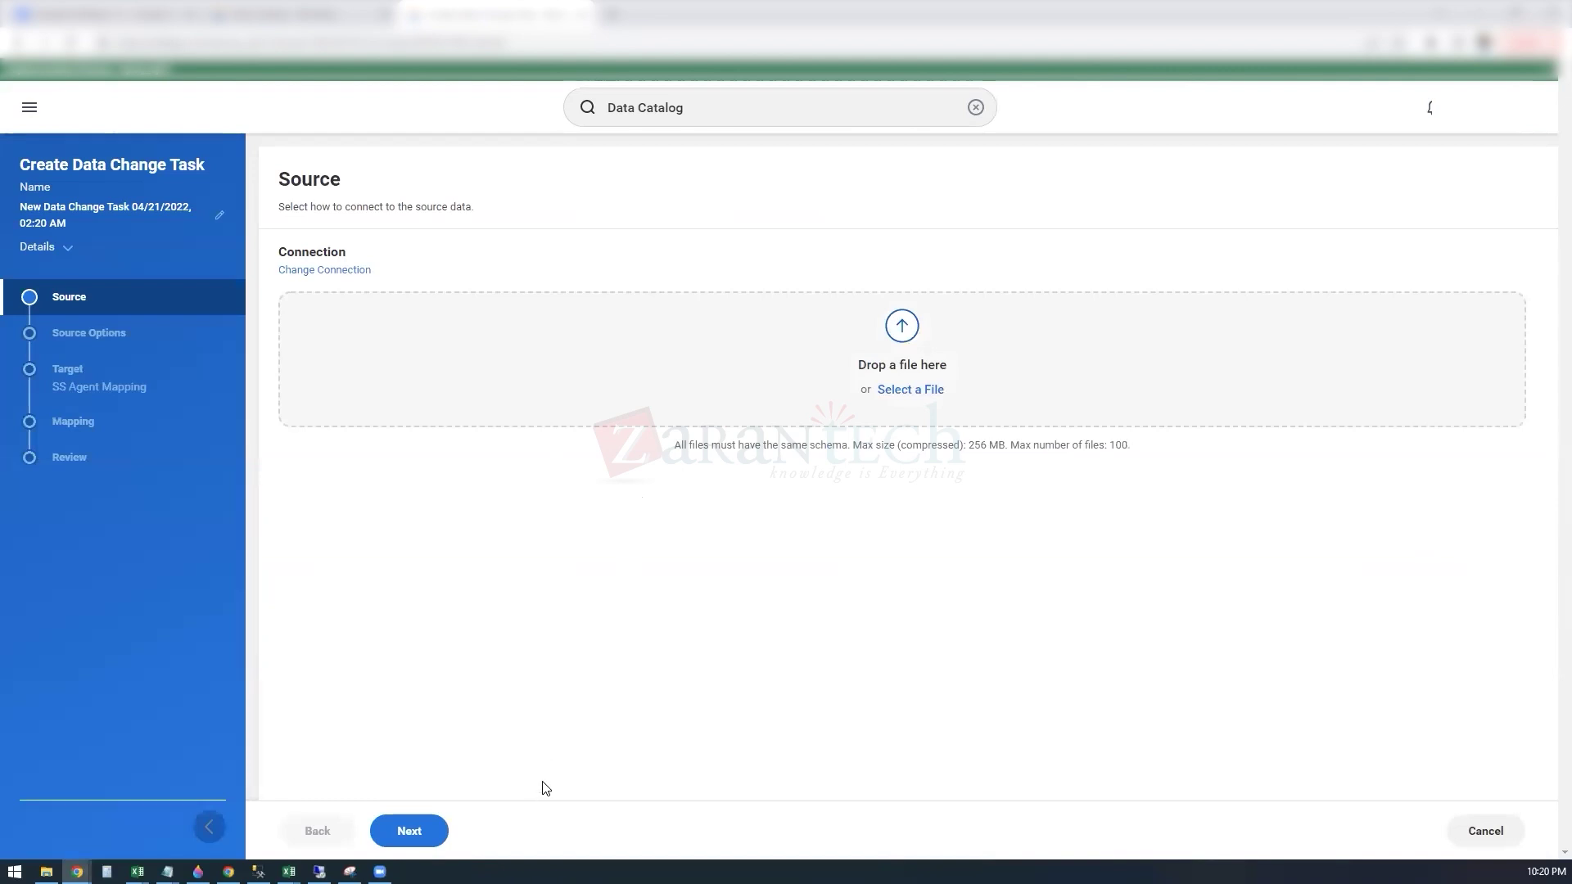
pyautogui.click(325, 272)
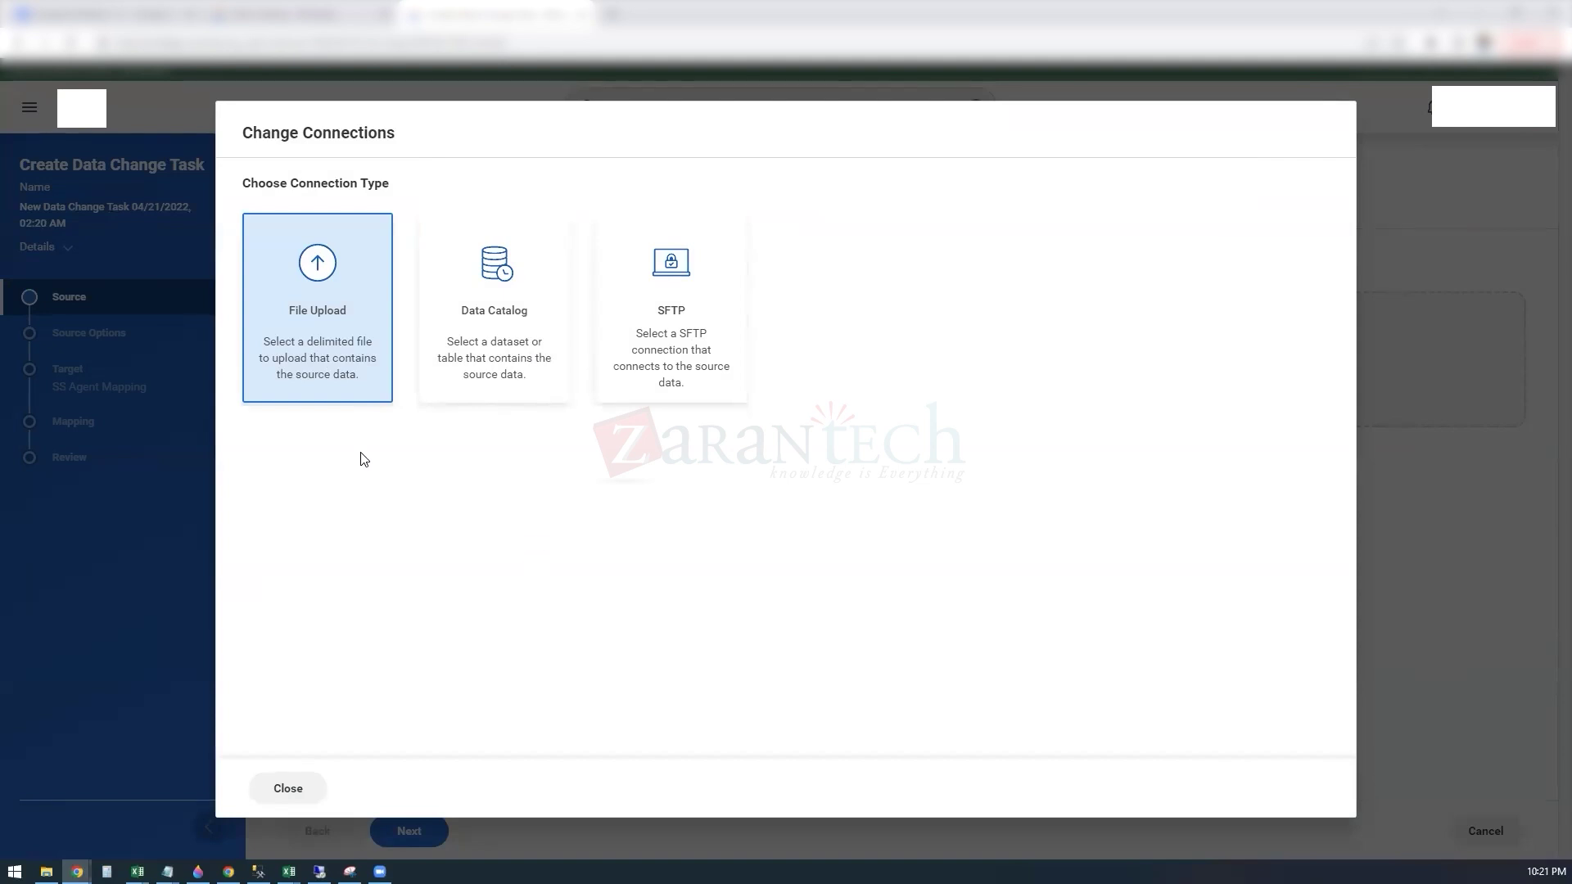
pyautogui.click(288, 788)
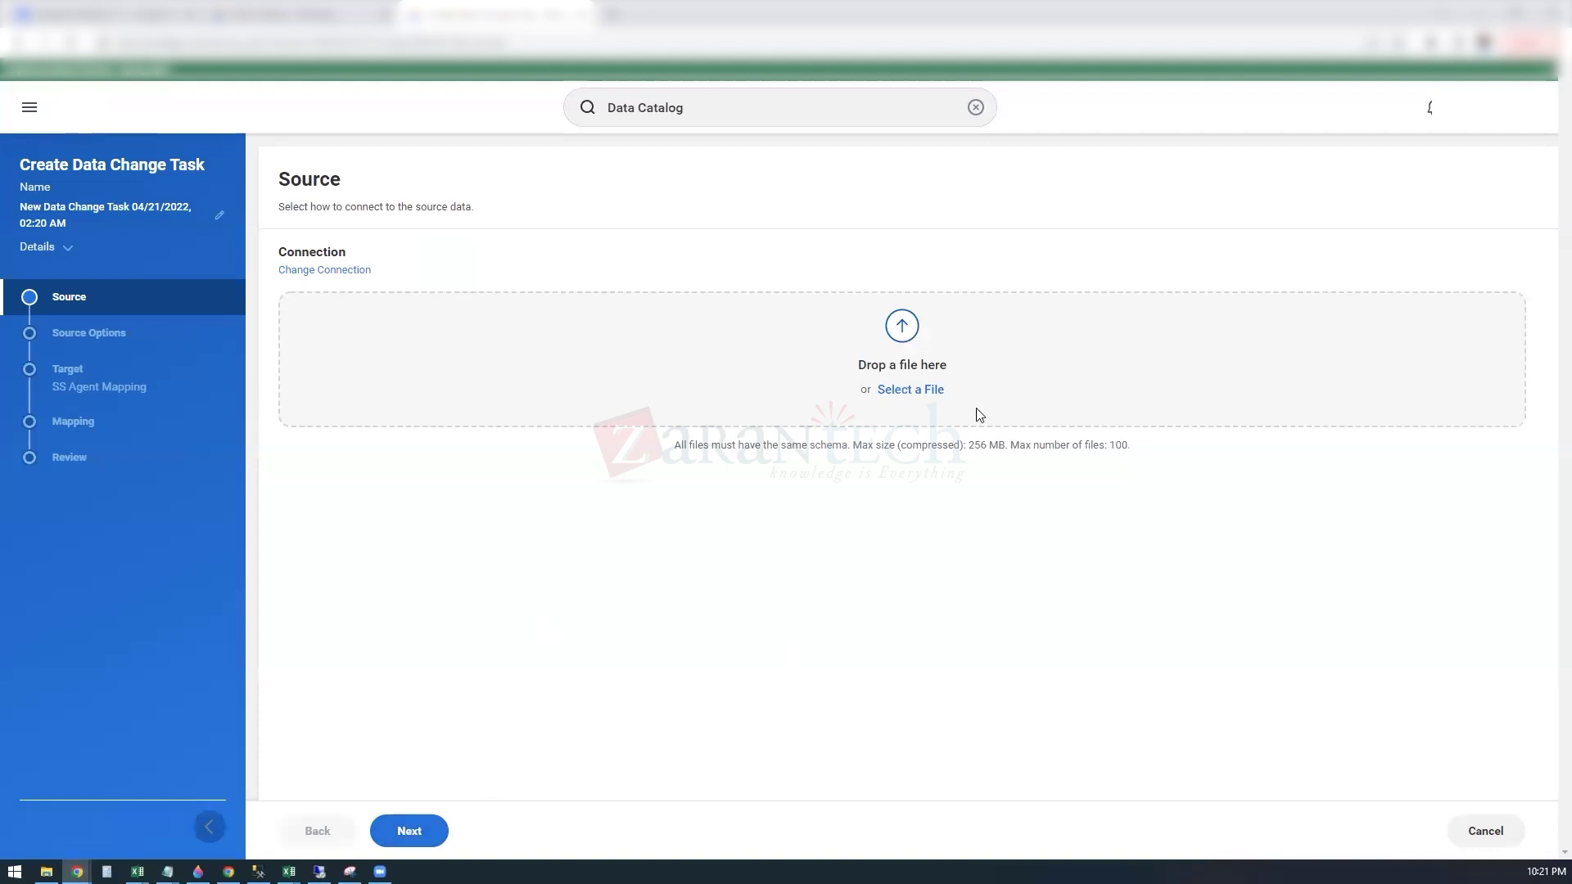
# - Upload Agent_Mapping.csv as the task's source and accept its default parsing options
pyautogui.click(904, 390)
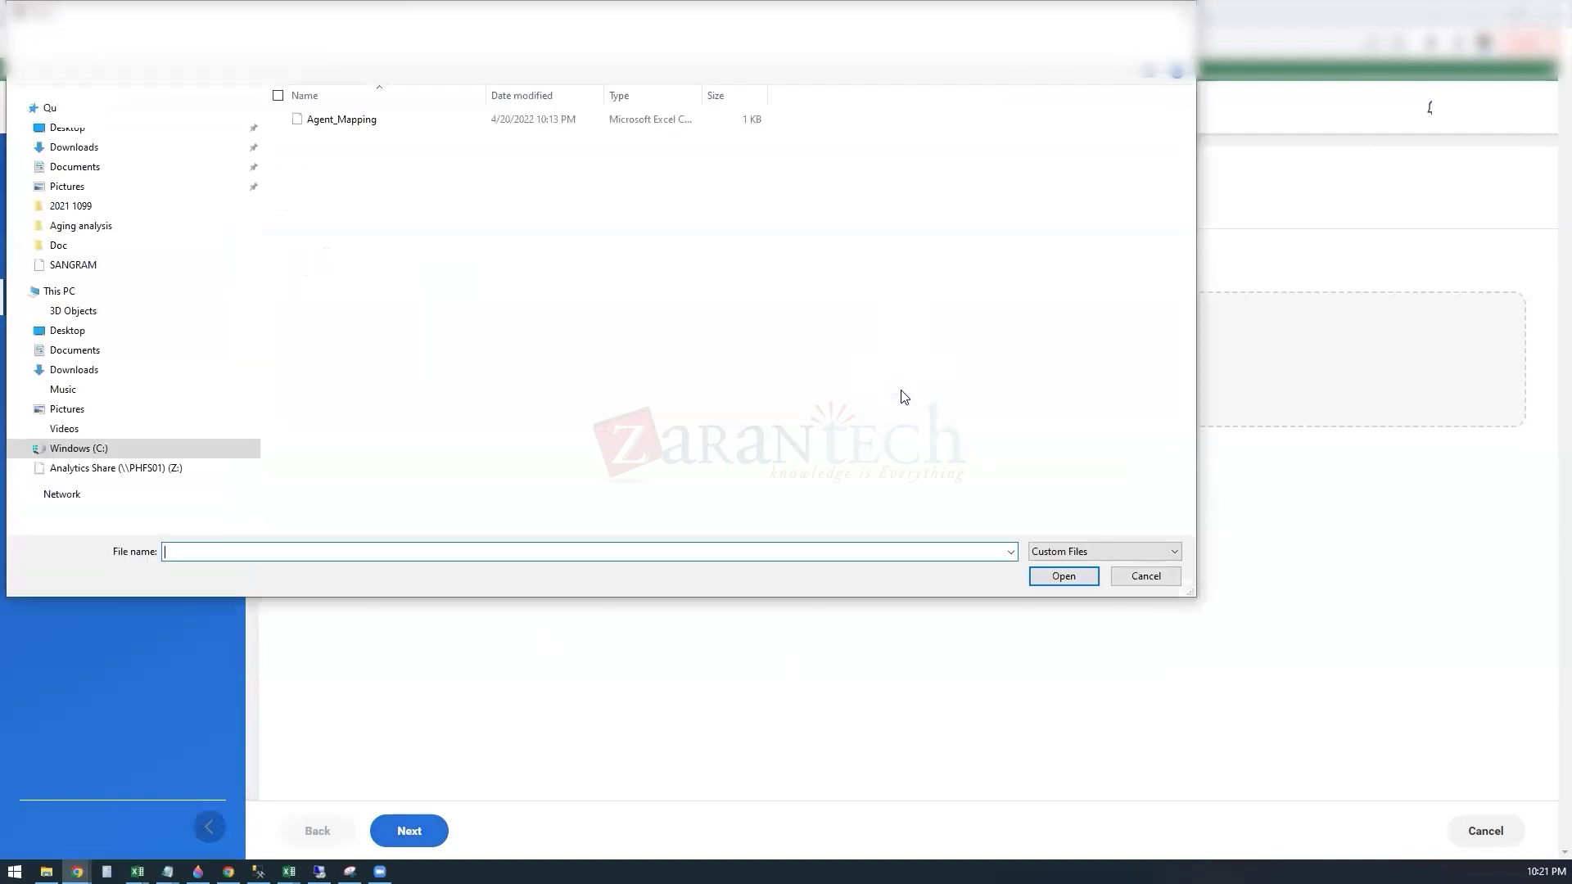
pyautogui.click(361, 131)
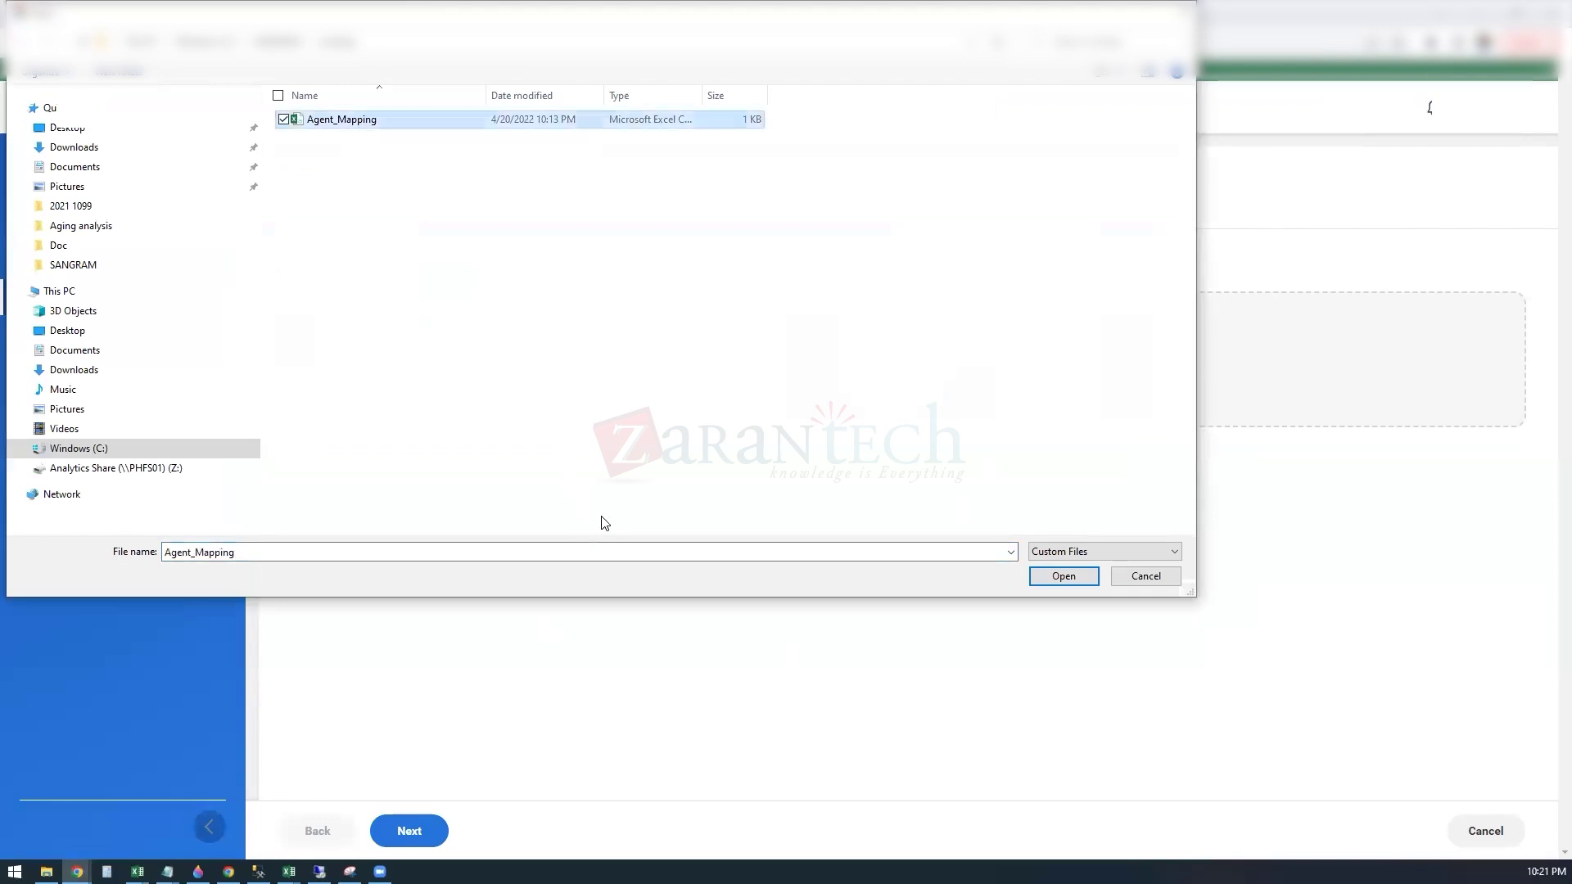
pyautogui.click(1082, 578)
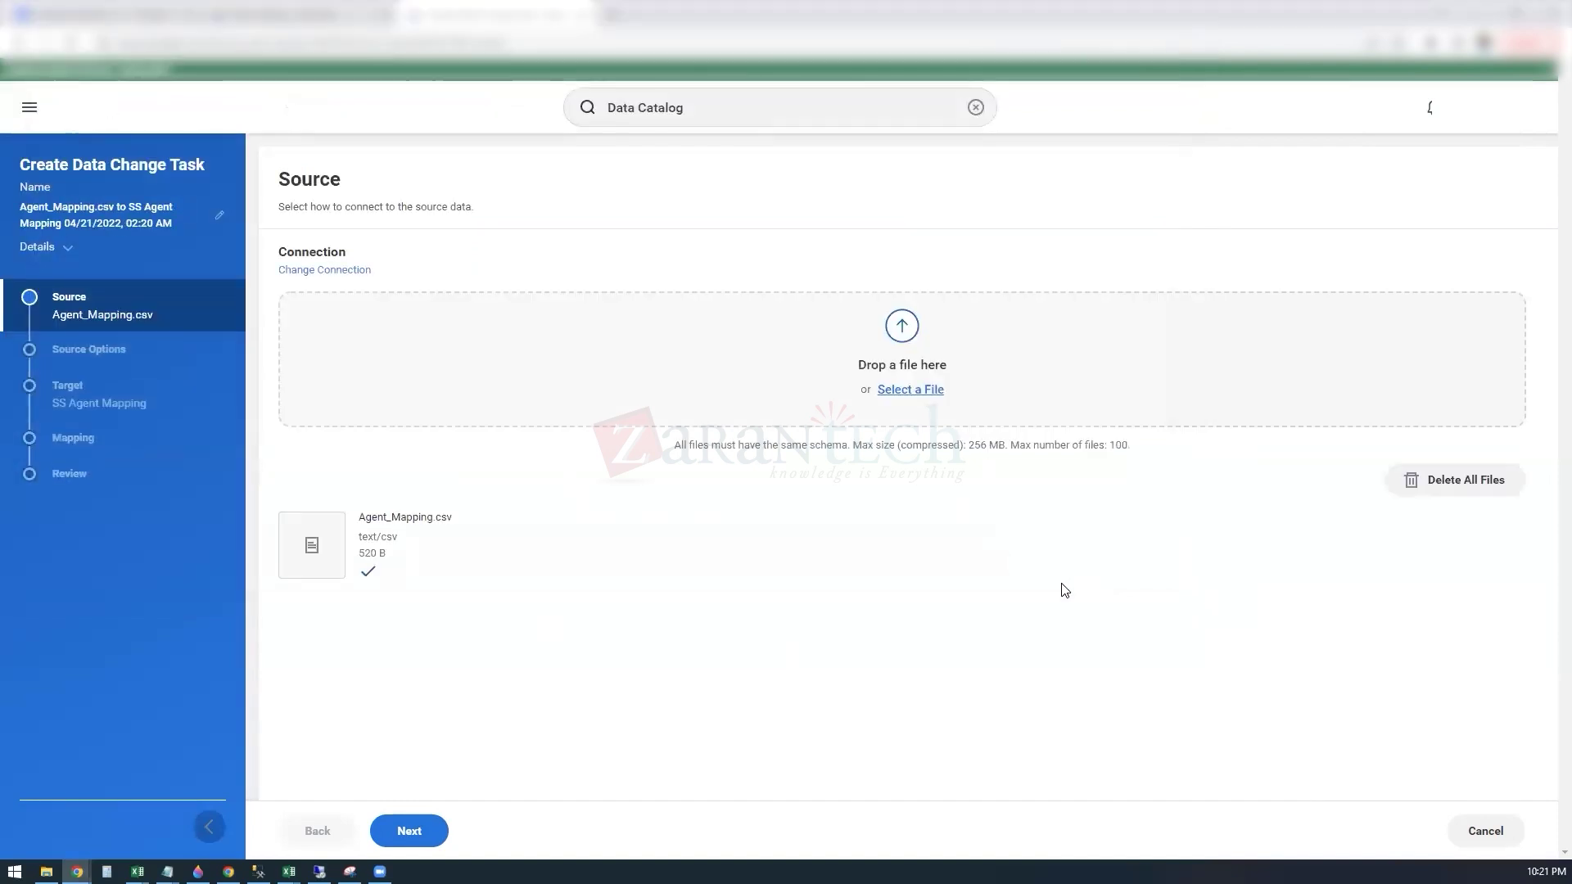
pyautogui.click(424, 836)
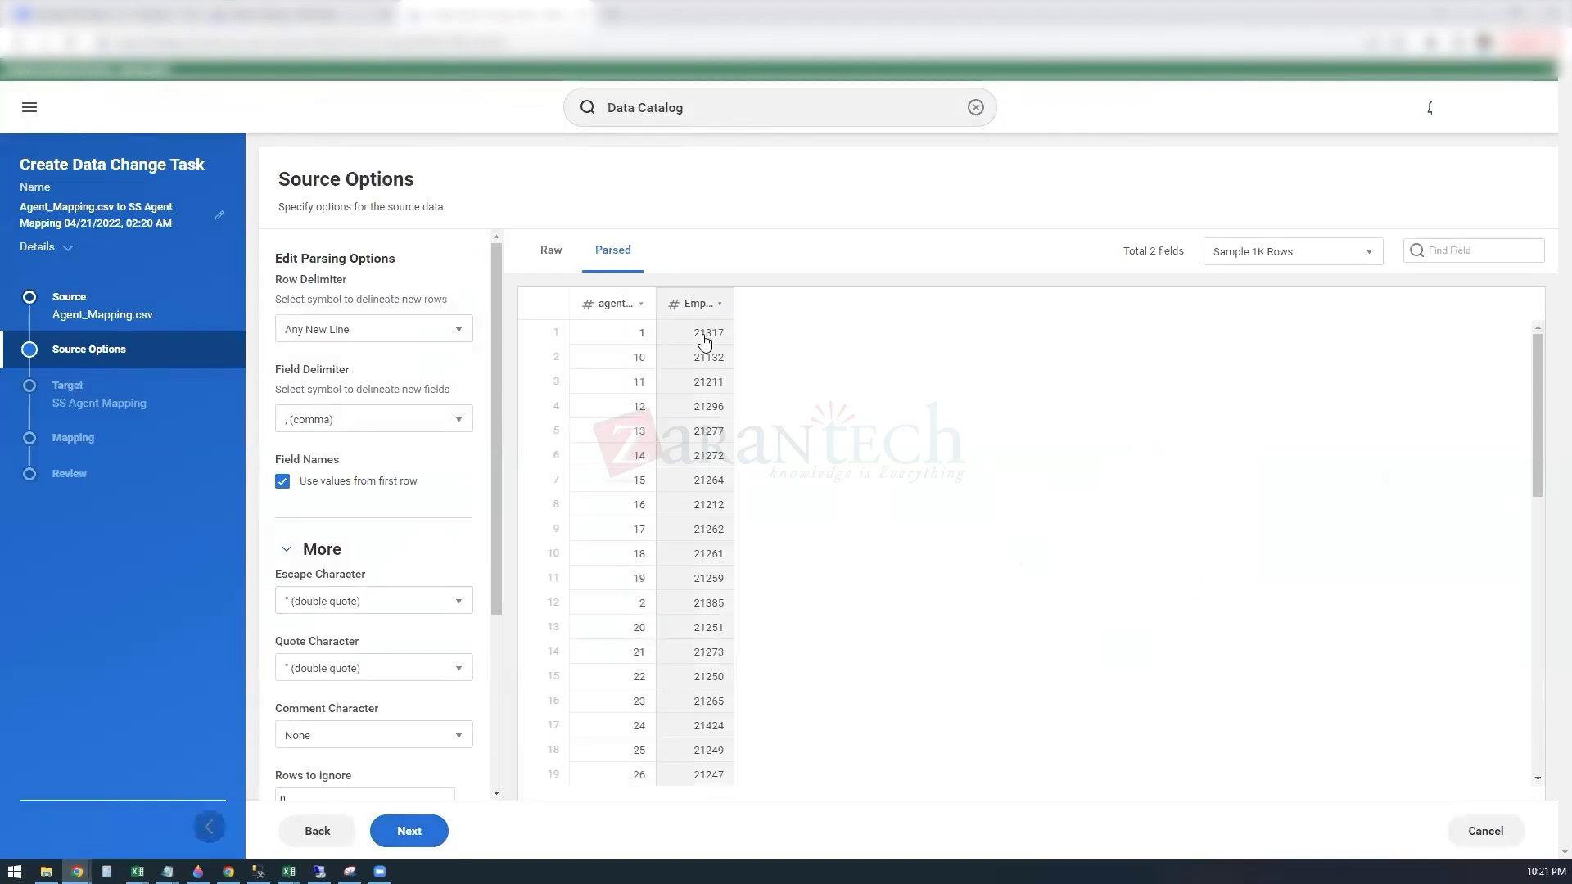
pyautogui.click(417, 835)
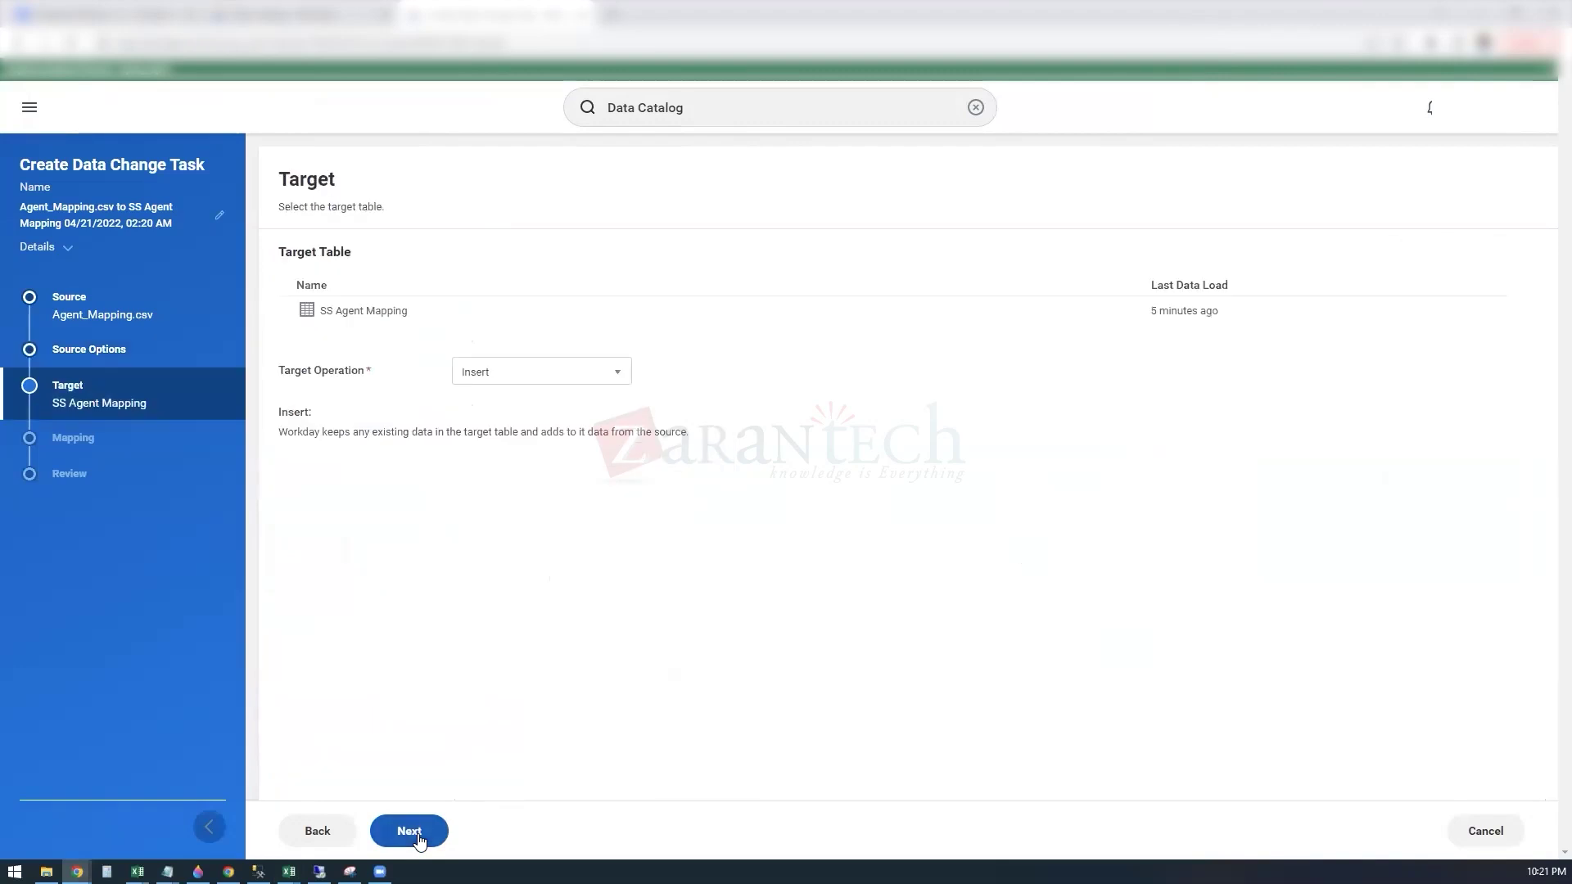
# - Compare the descriptions of the target operations Insert, Truncate and Insert, Delete, Update and Upsert
pyautogui.click(618, 373)
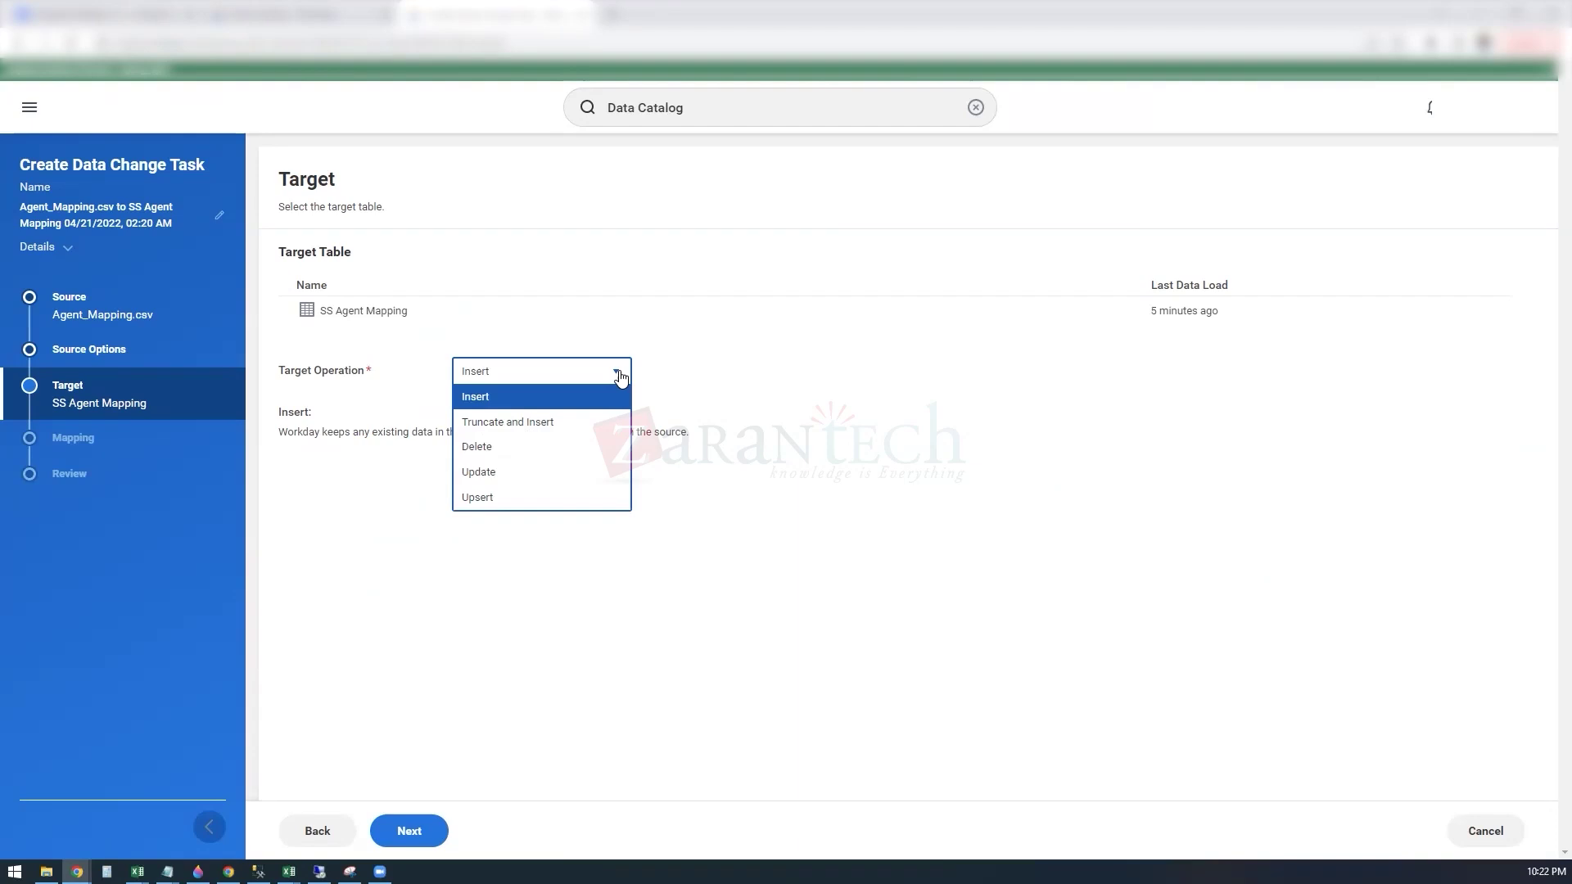
pyautogui.click(572, 401)
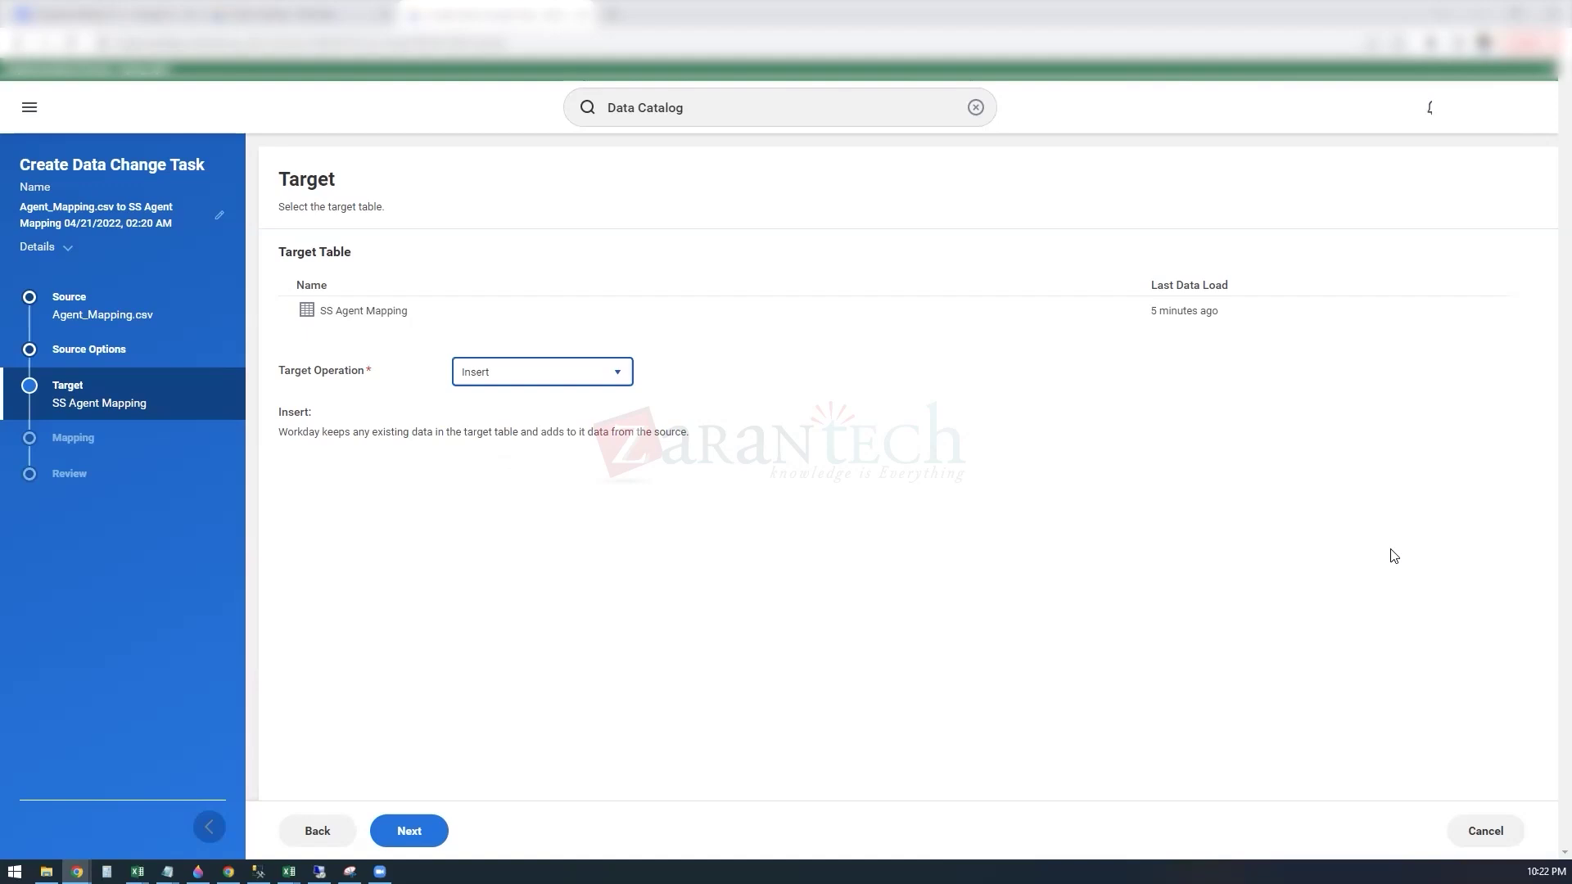
pyautogui.click(612, 376)
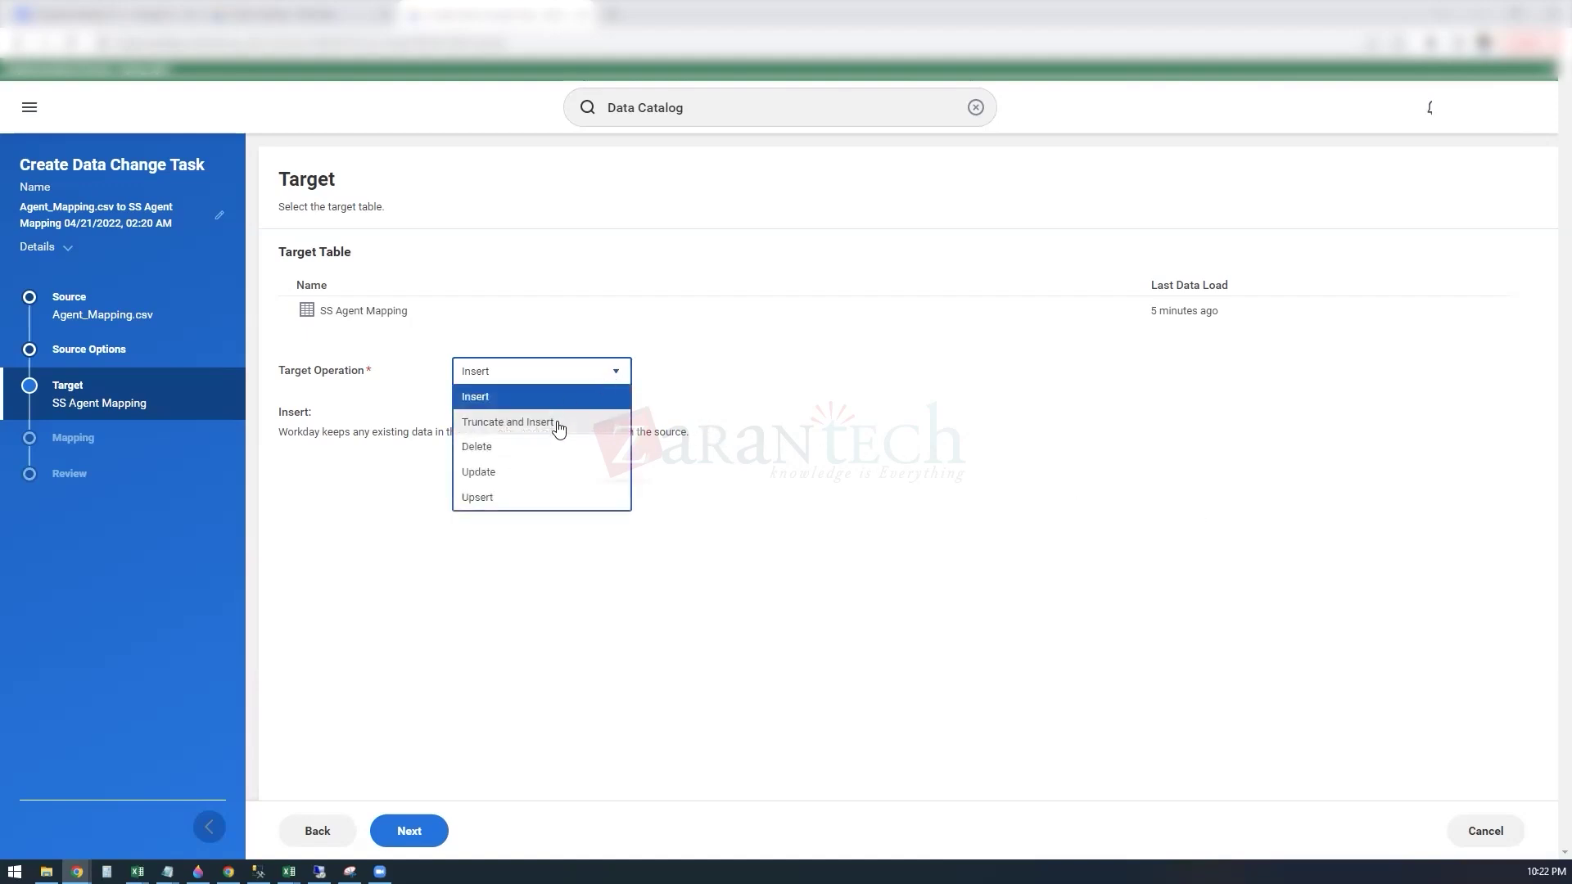
pyautogui.click(559, 423)
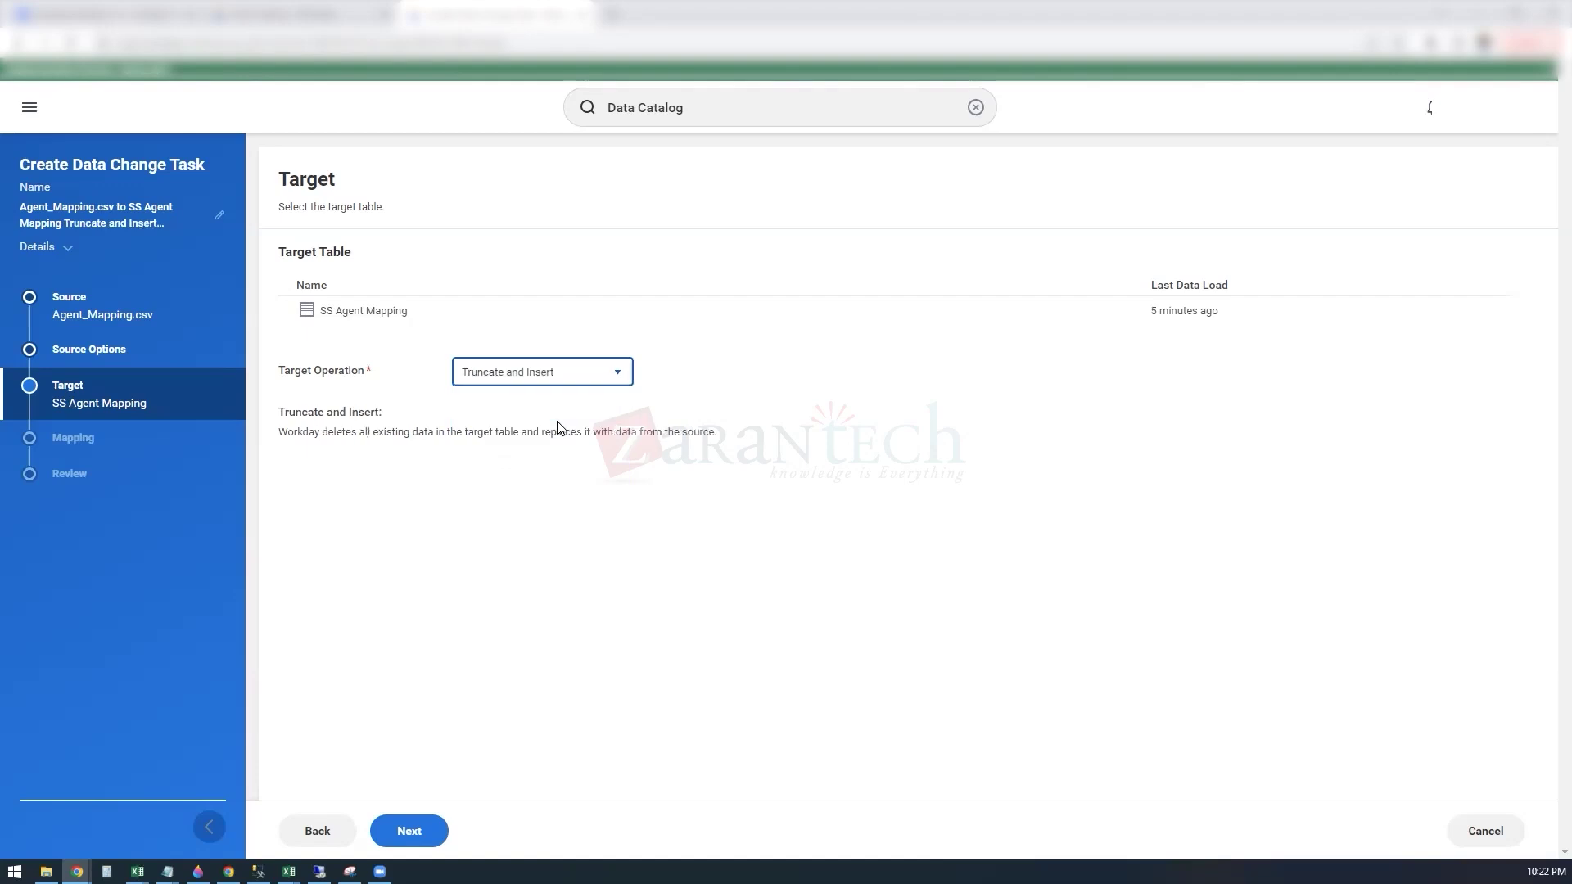
pyautogui.click(617, 378)
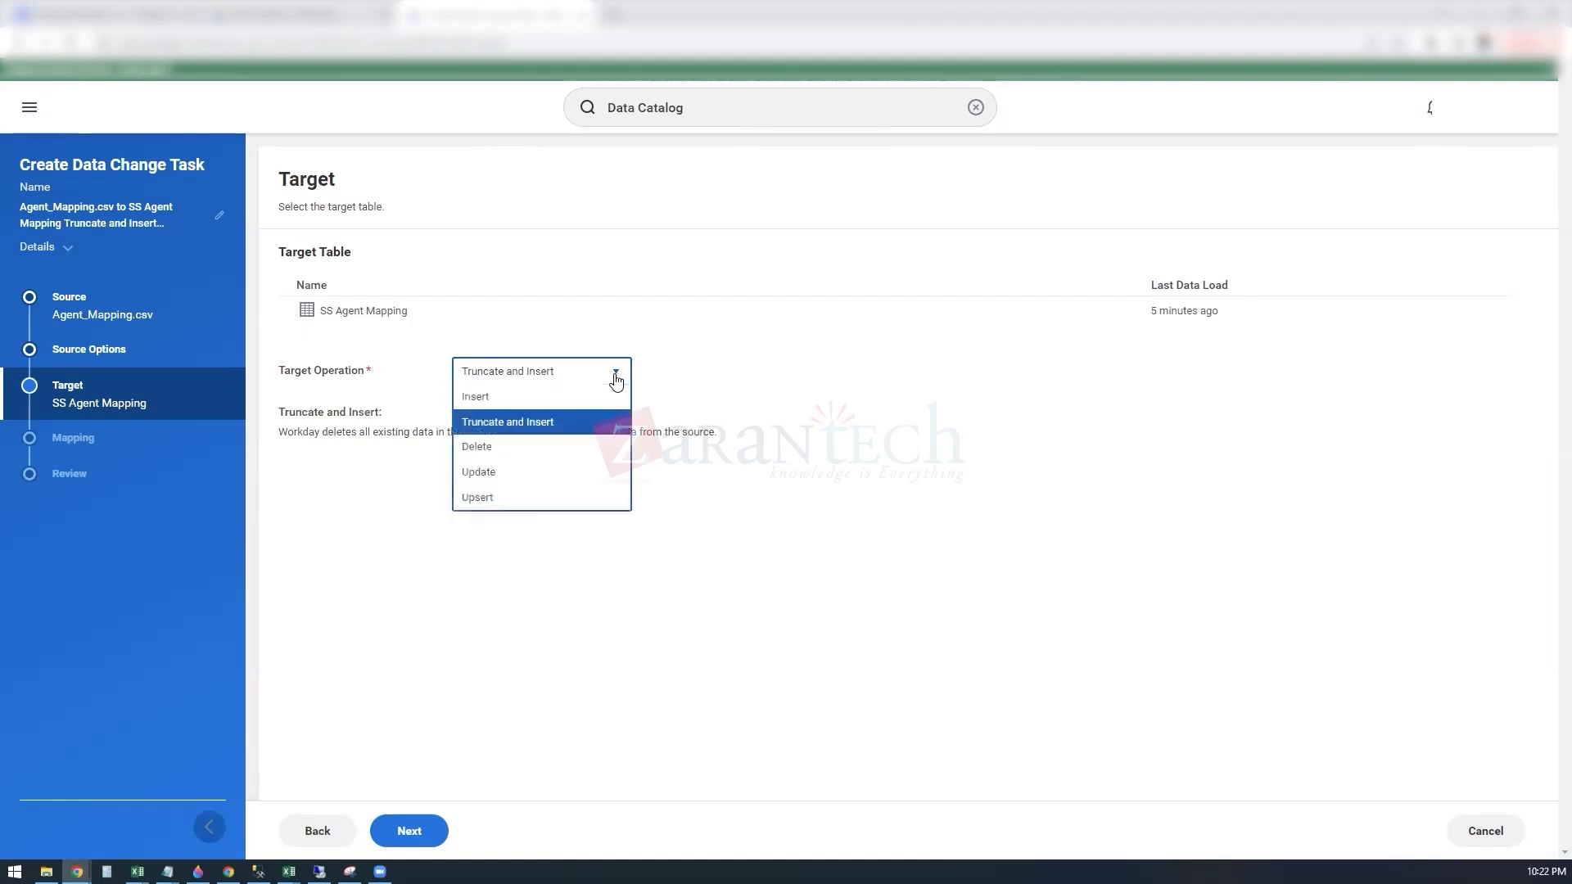
pyautogui.click(502, 458)
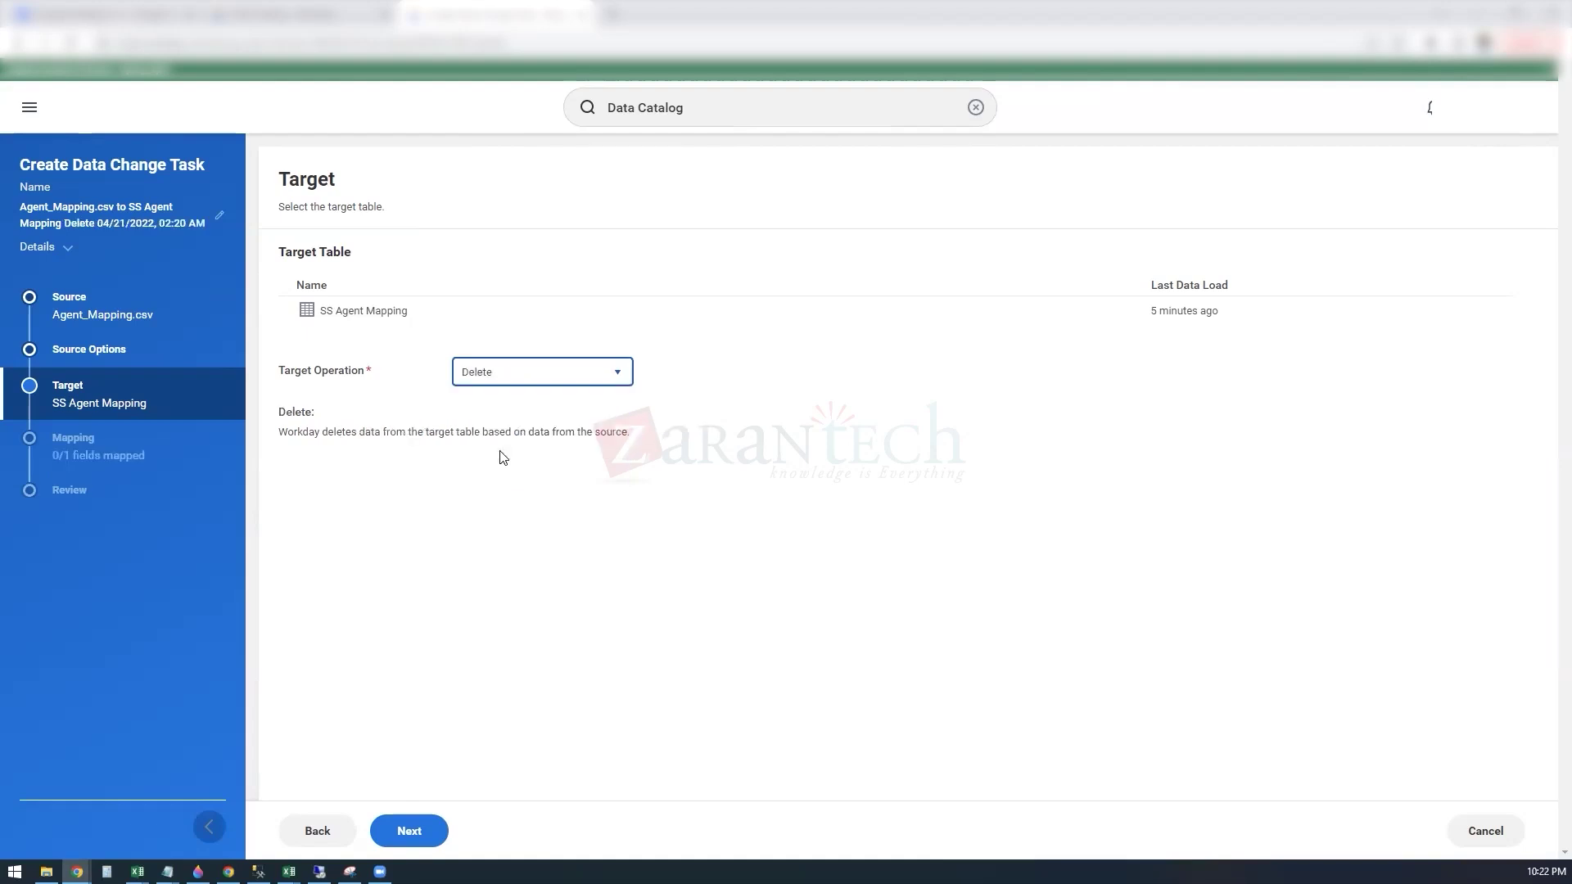
pyautogui.click(616, 378)
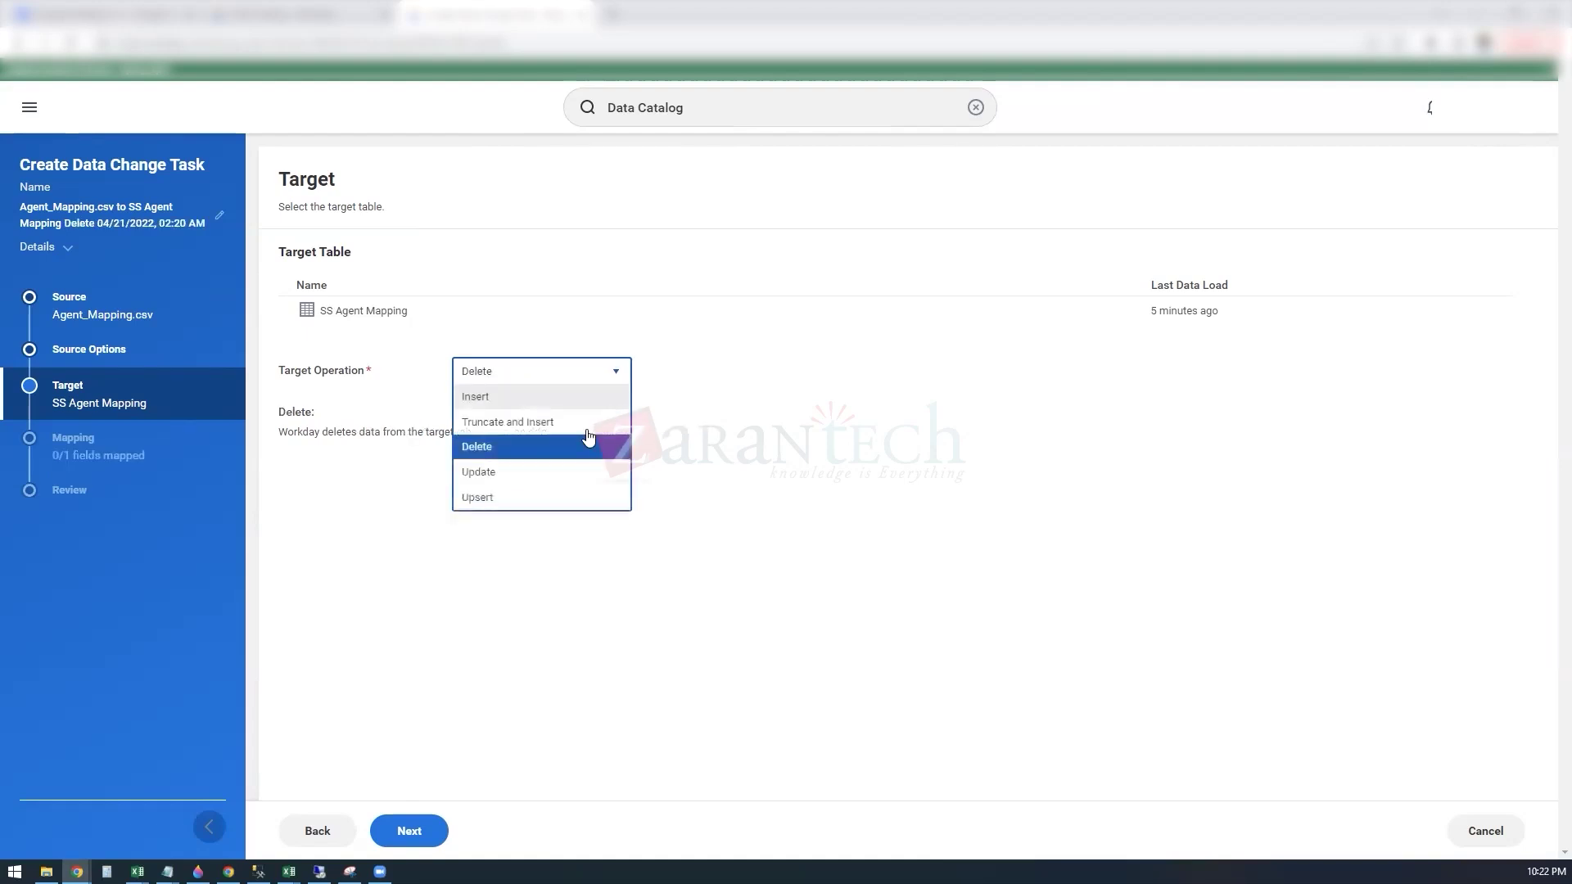
pyautogui.click(530, 477)
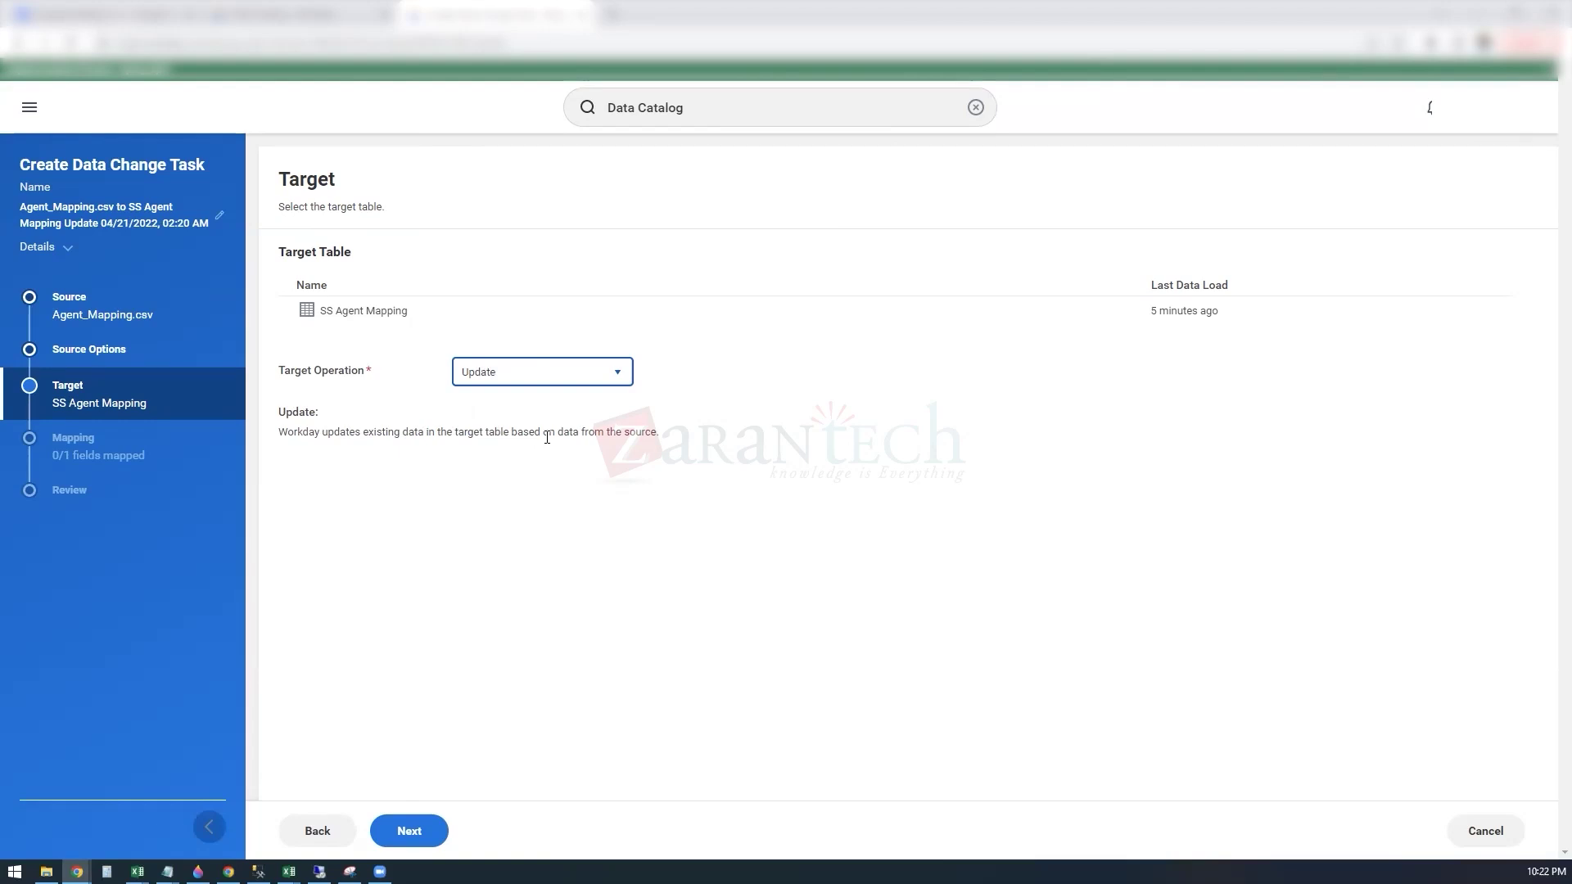
pyautogui.click(621, 371)
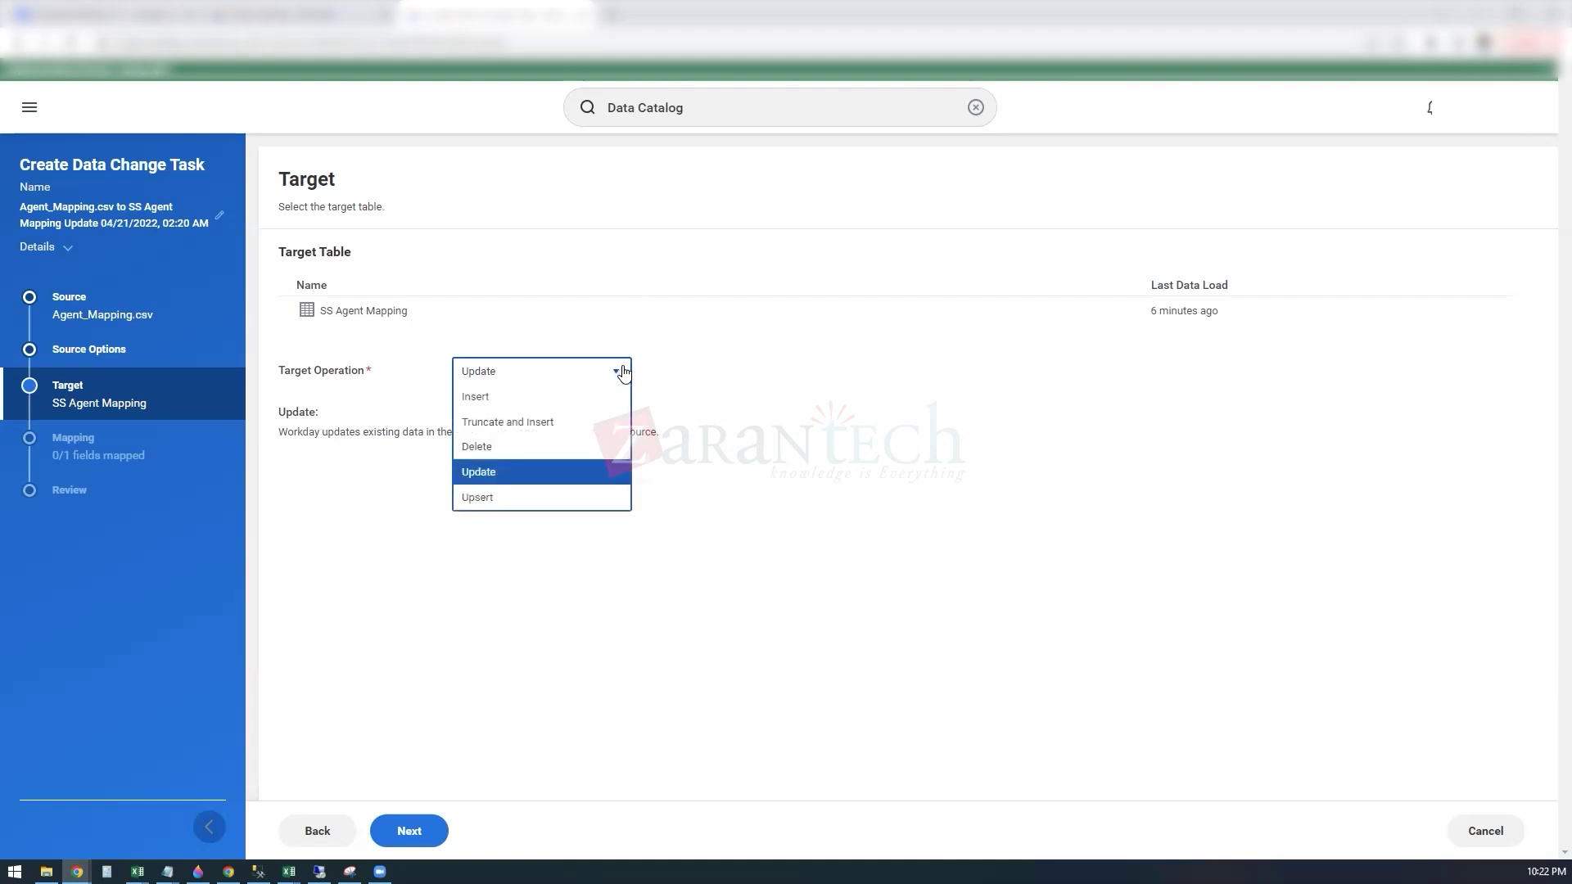
pyautogui.click(472, 497)
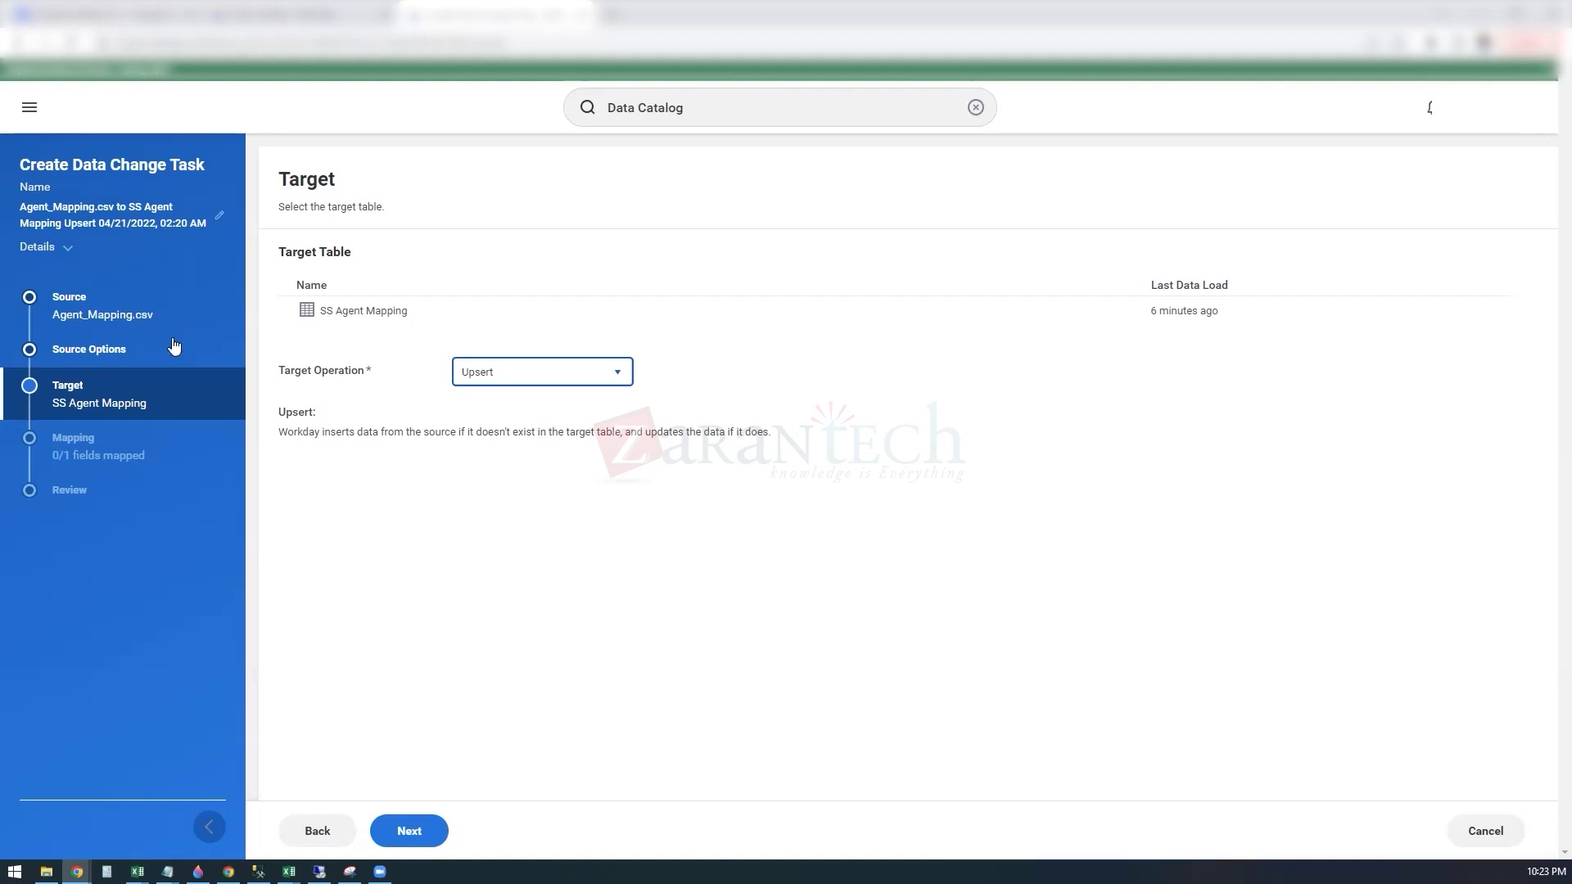
# - Set the target operation to Update and continue to the field mapping
pyautogui.click(573, 375)
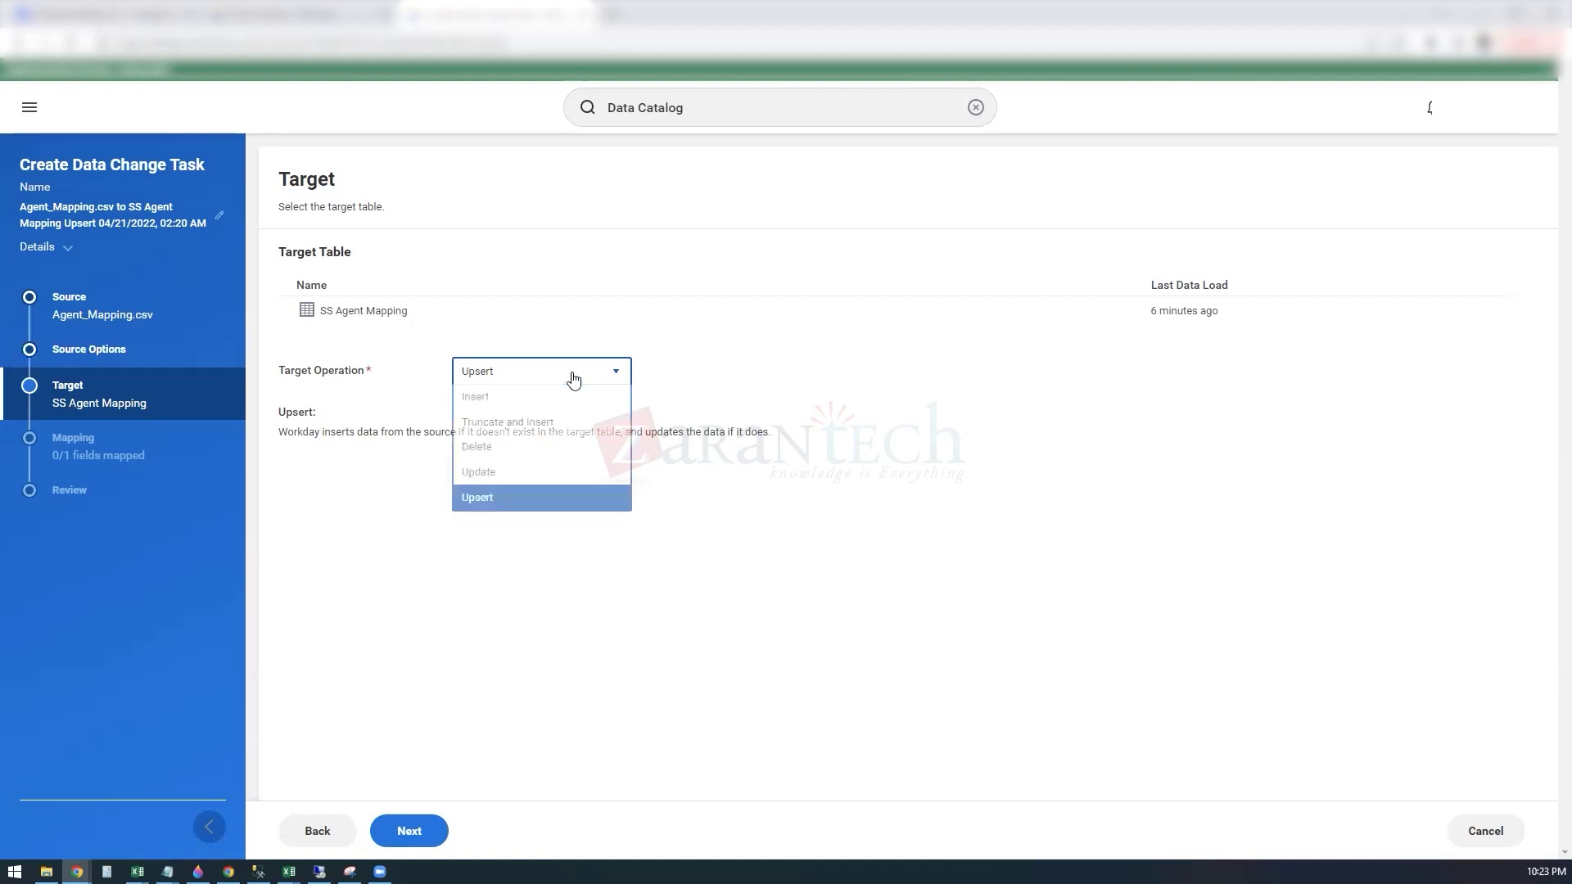
pyautogui.click(492, 473)
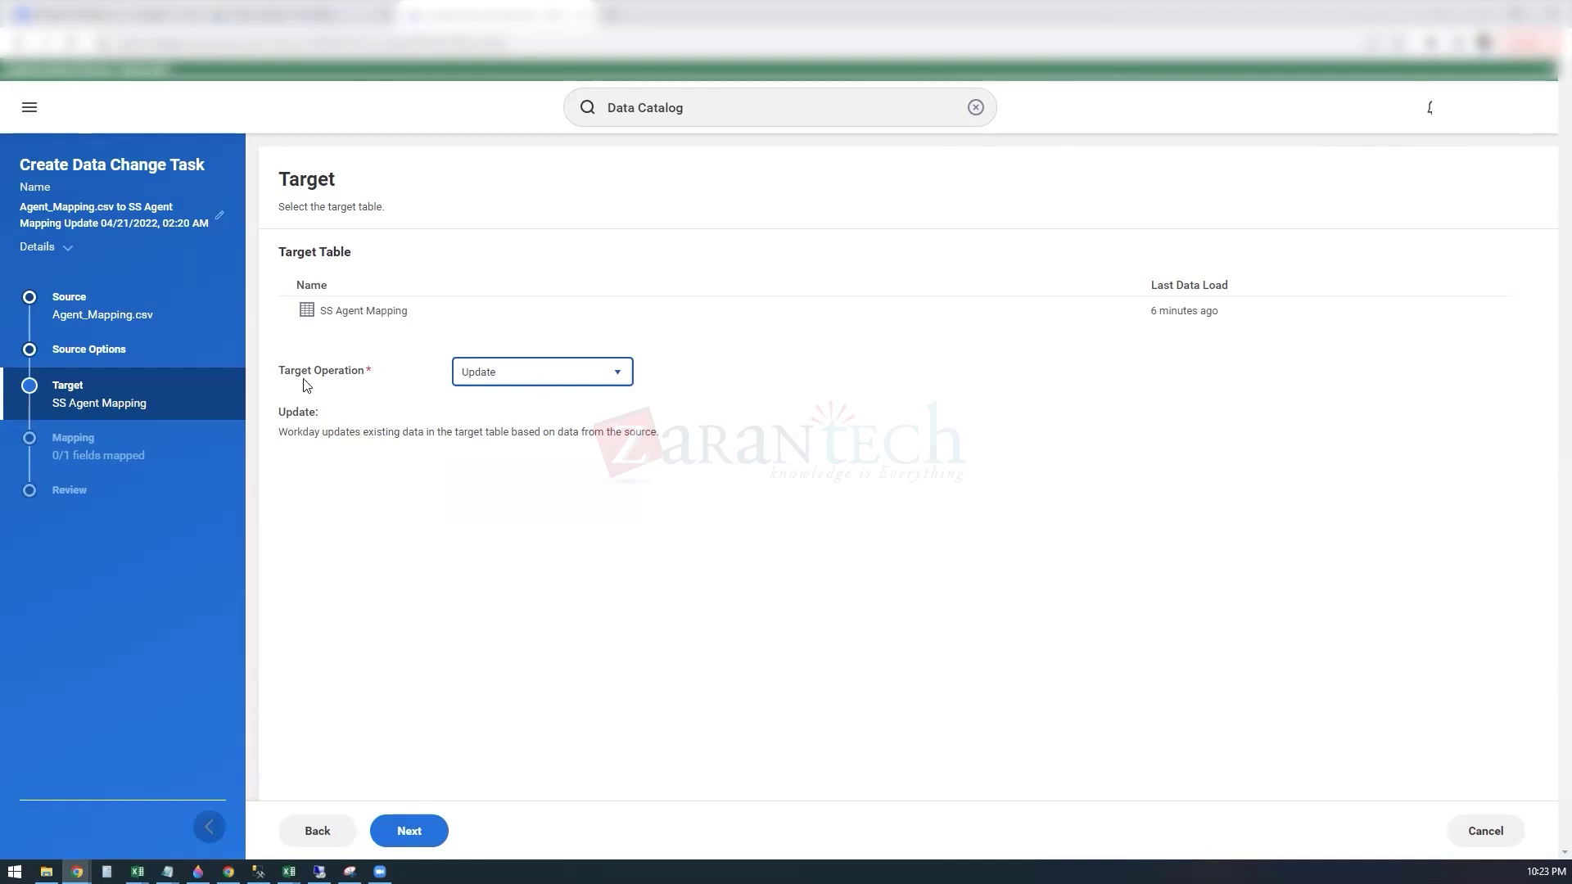
pyautogui.click(428, 834)
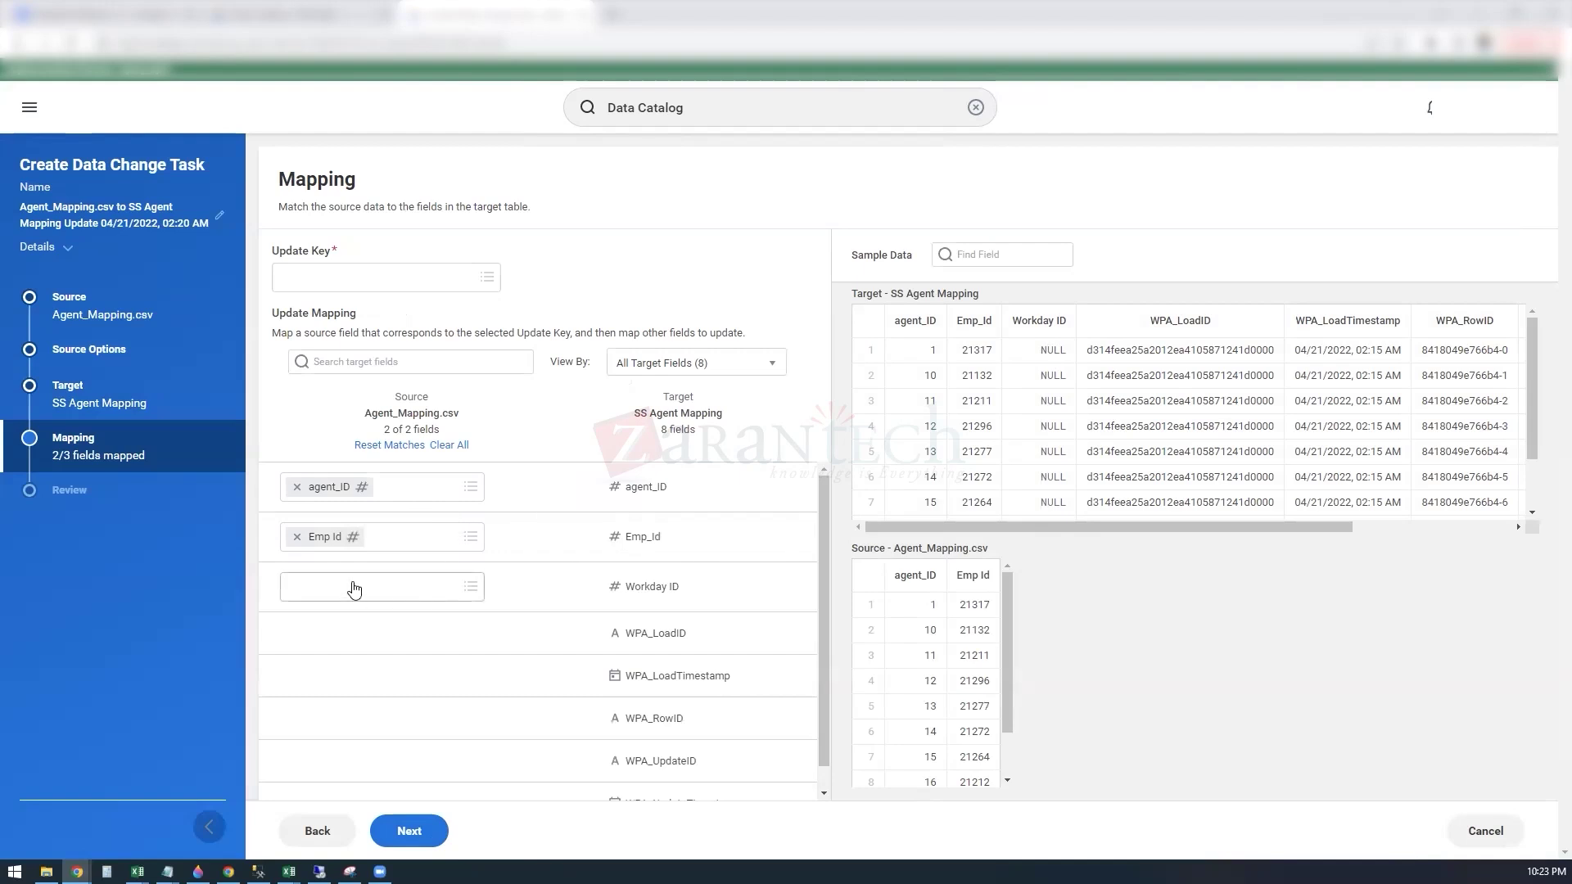
# - Check the source fields available for Workday ID and the mapping's sample data, and discard the data change task
pyautogui.moveTo(628, 593)
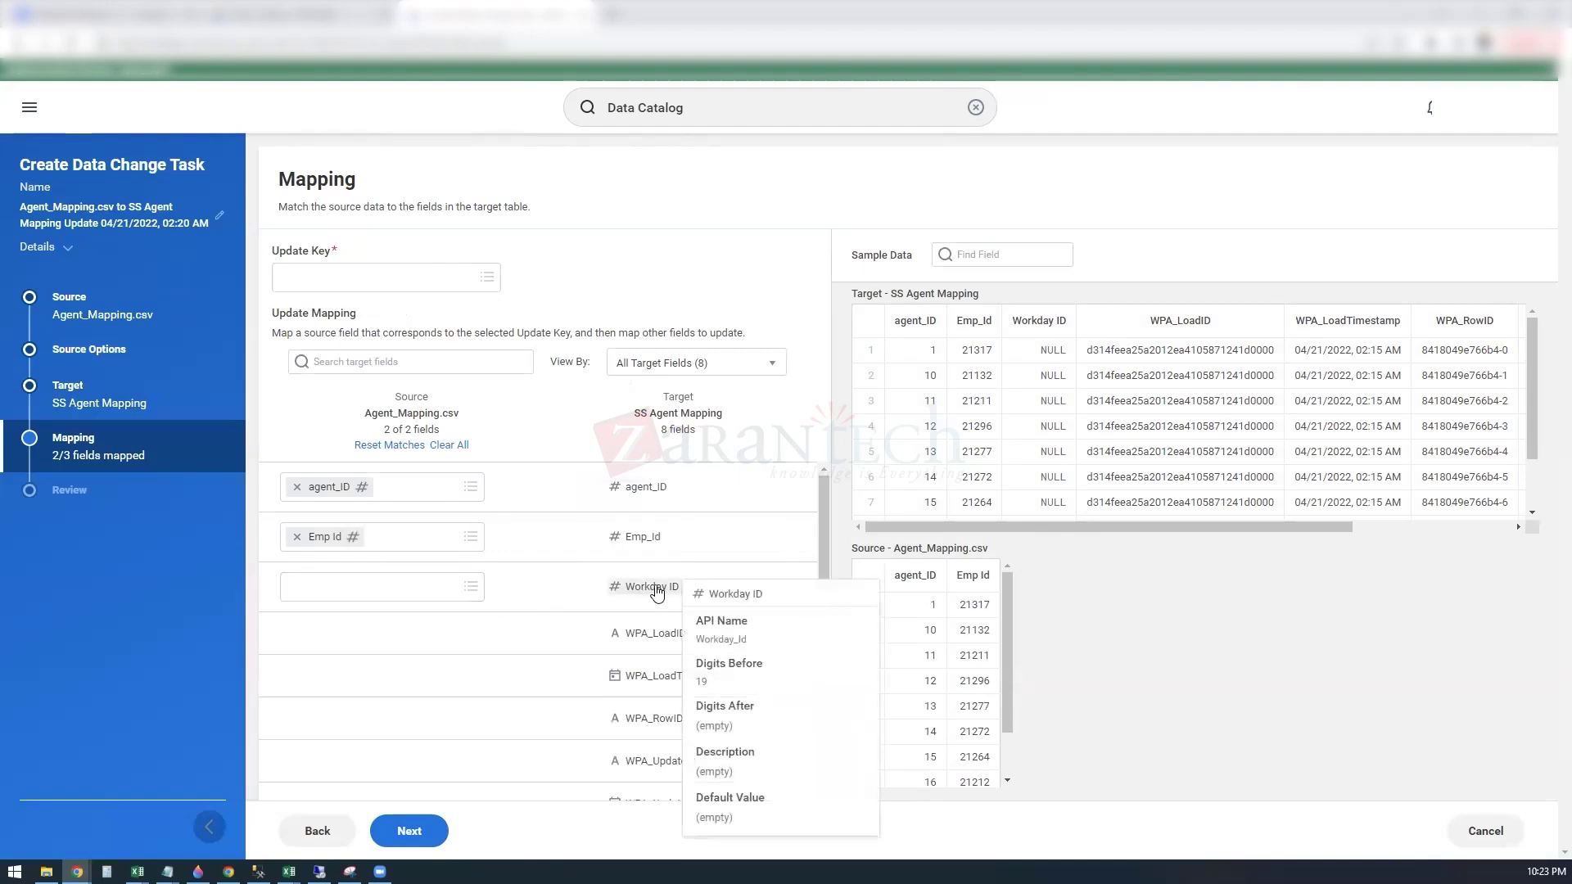
pyautogui.click(471, 589)
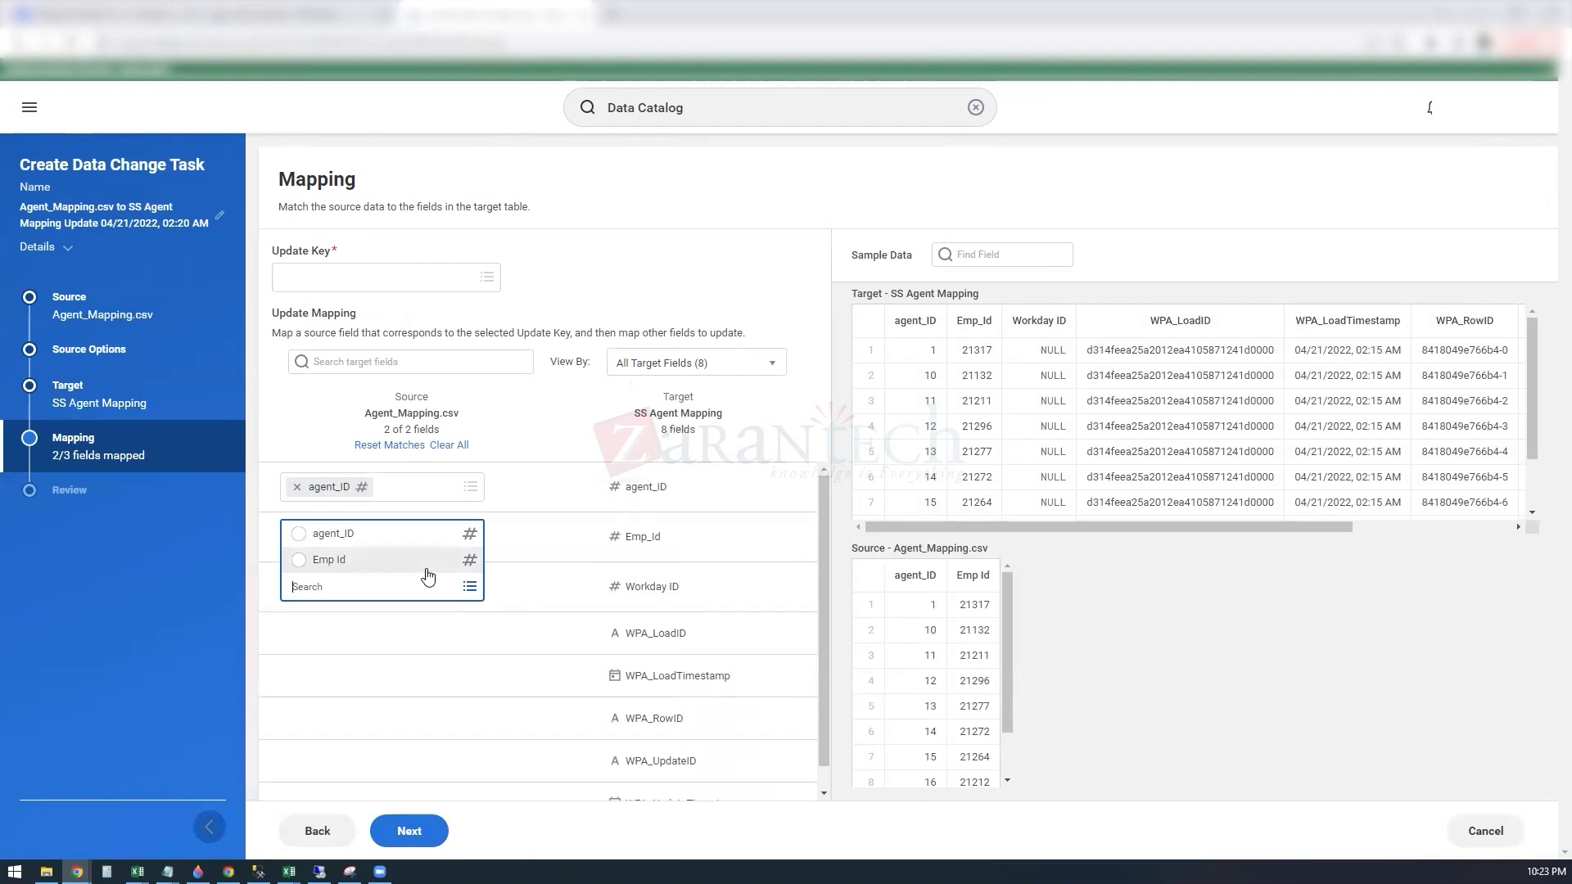
pyautogui.moveTo(644, 601)
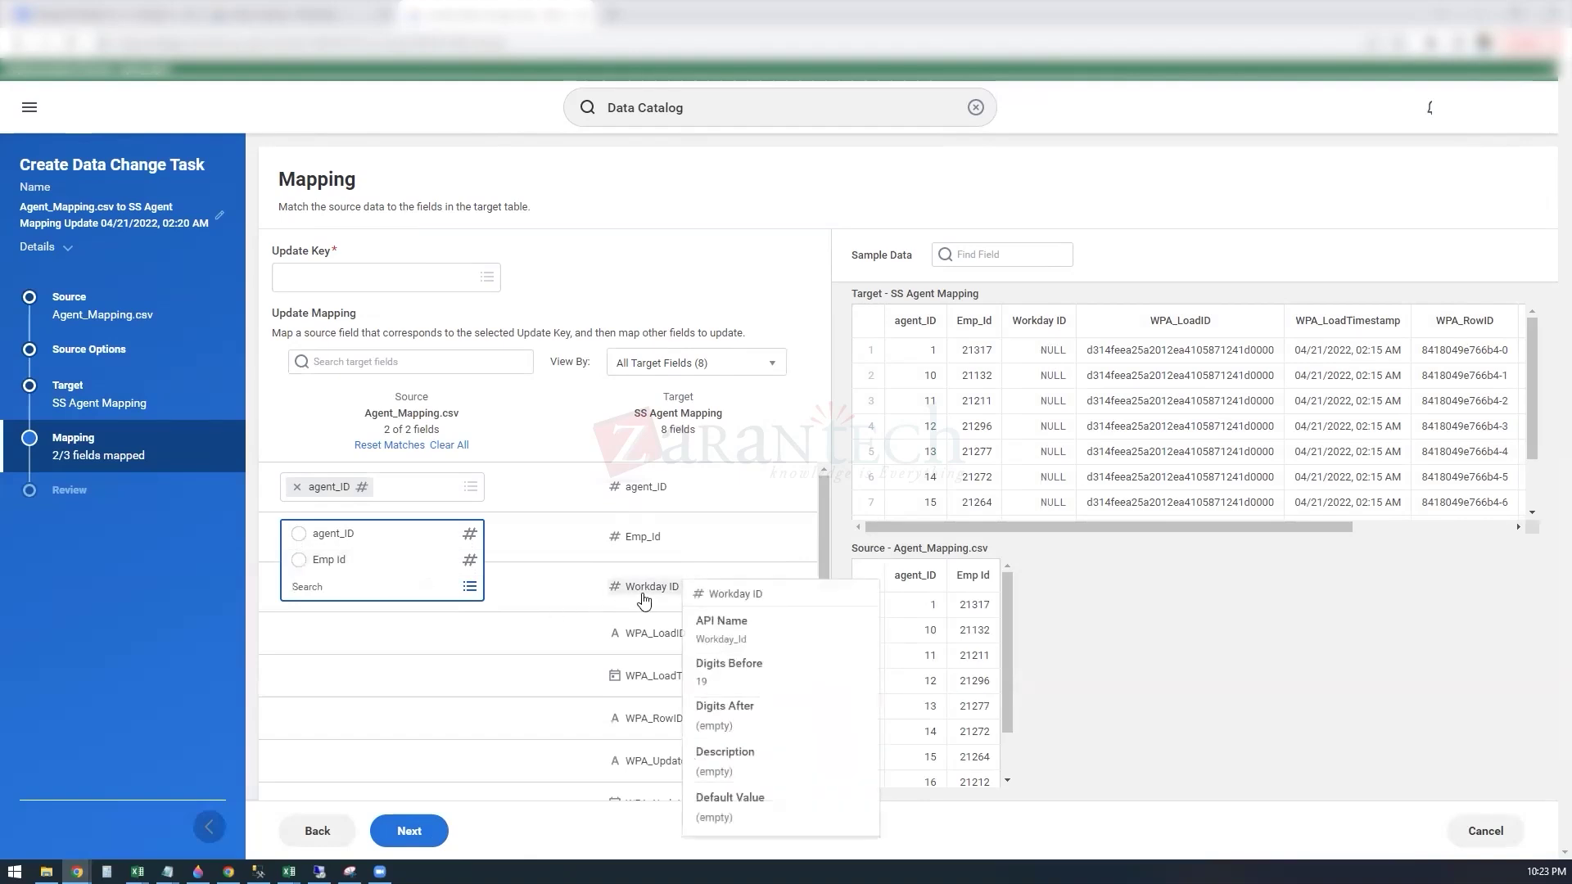
pyautogui.click(525, 589)
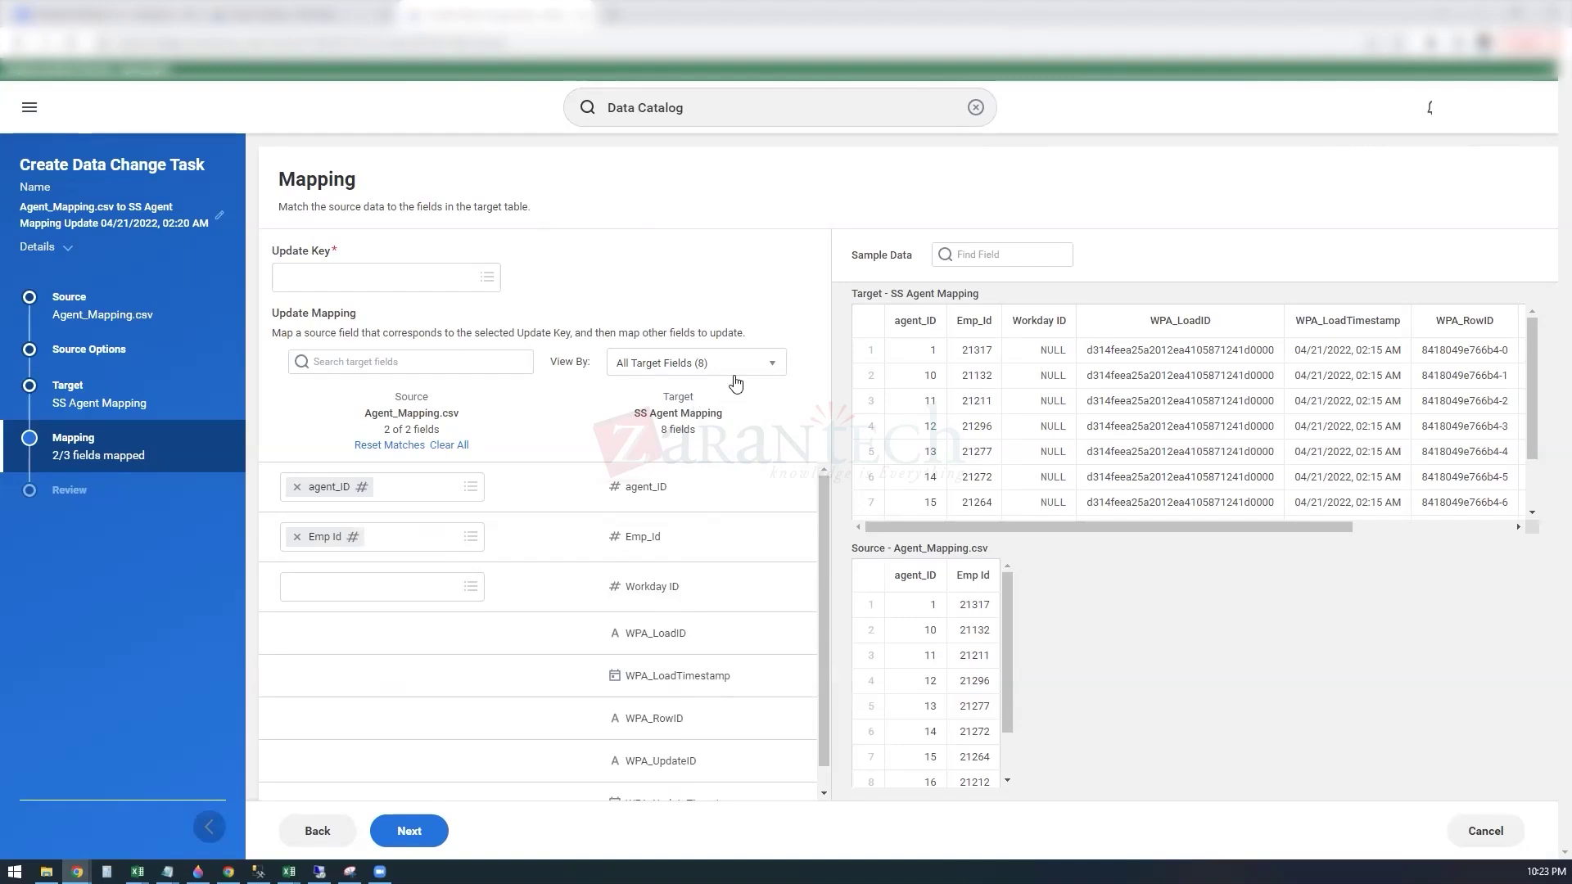
pyautogui.click(767, 366)
pyautogui.click(765, 370)
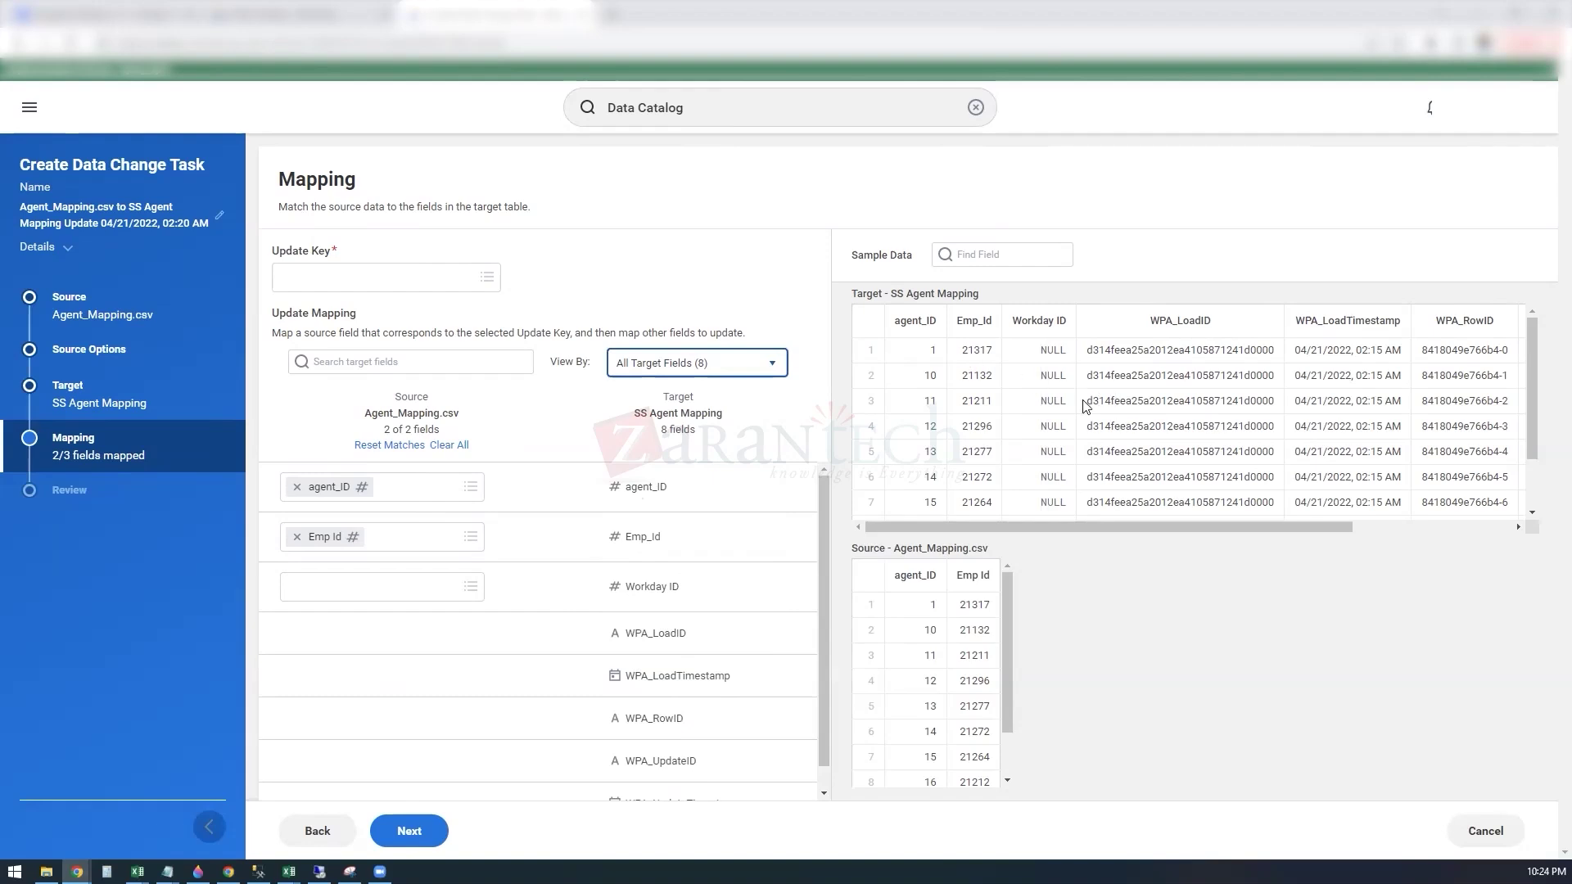
pyautogui.scroll(-1, 1058, 401)
pyautogui.scroll(1, 1059, 401)
pyautogui.click(1483, 832)
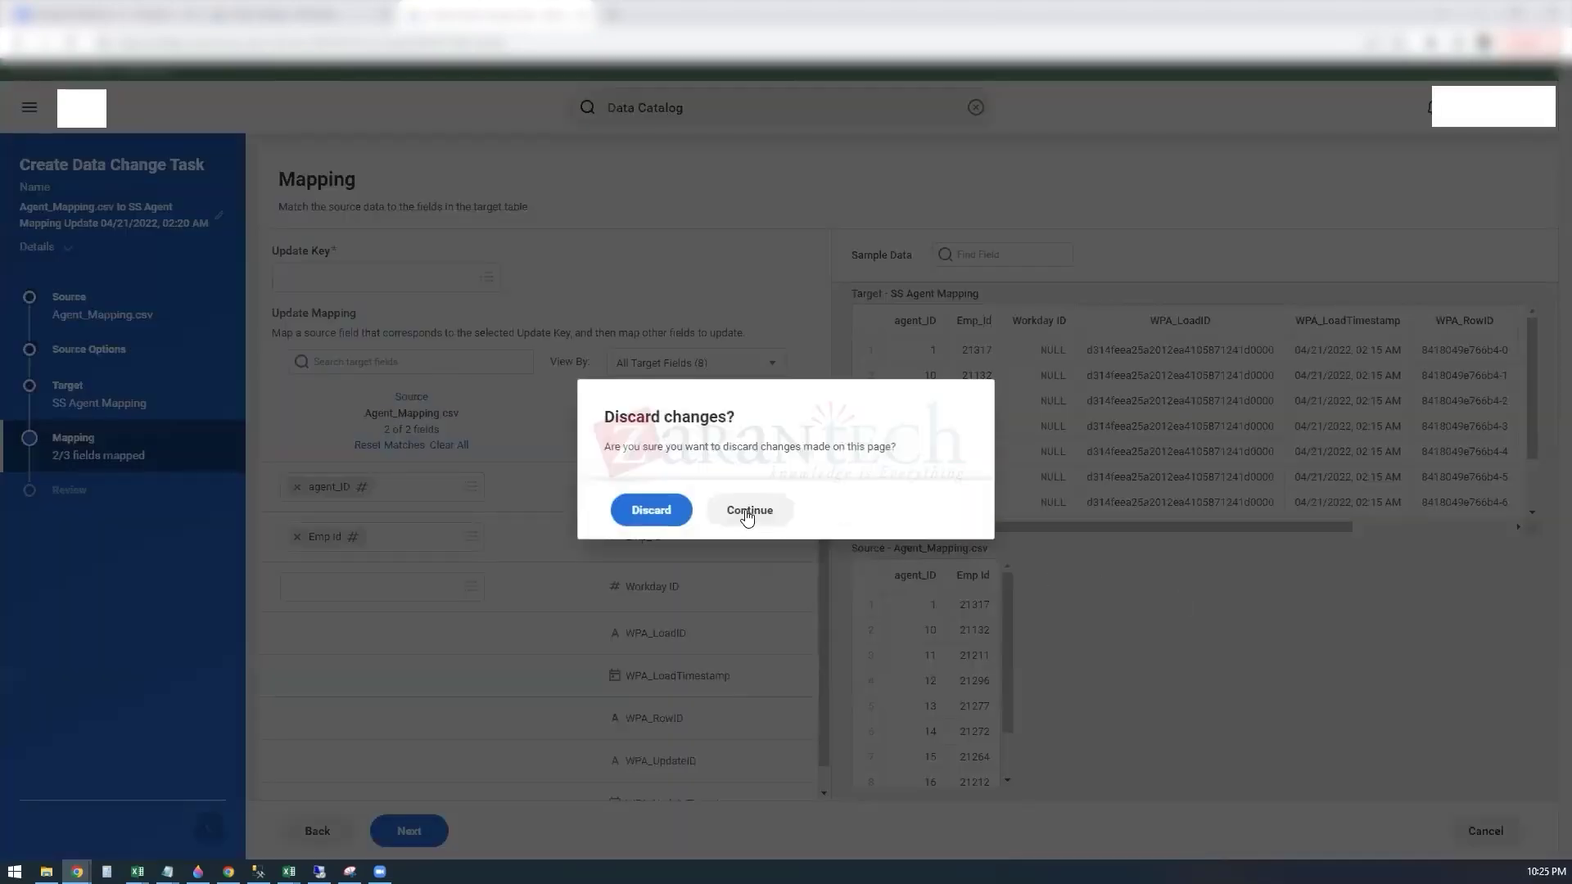
pyautogui.click(679, 512)
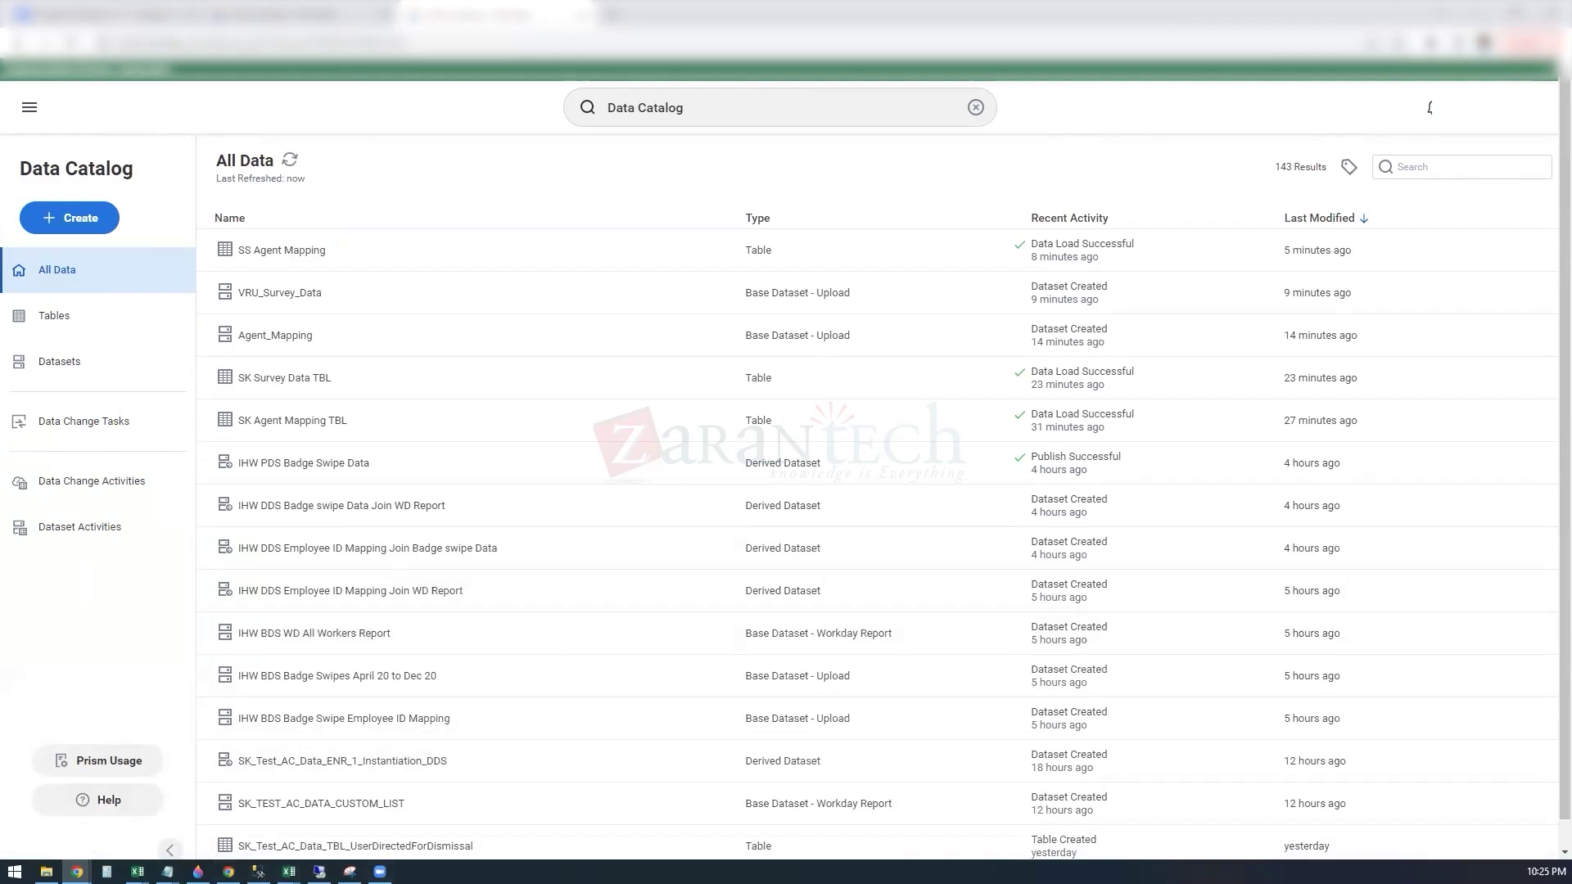
# - Switch to File Explorer and open the workday folder inside the personal folder on the C: drive
pyautogui.click(46, 870)
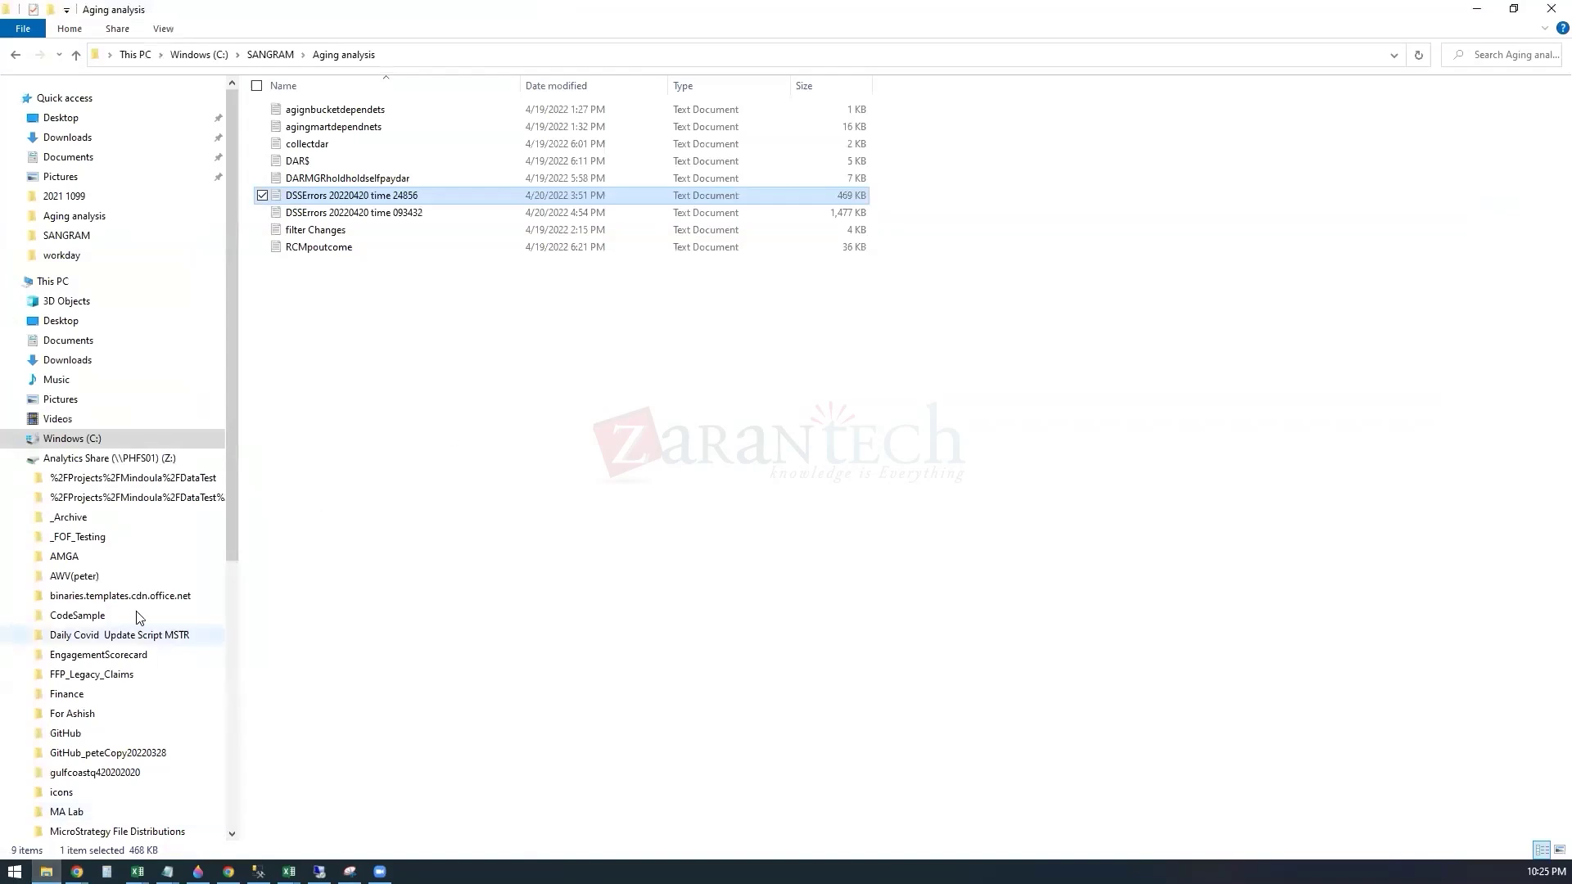
pyautogui.click(90, 437)
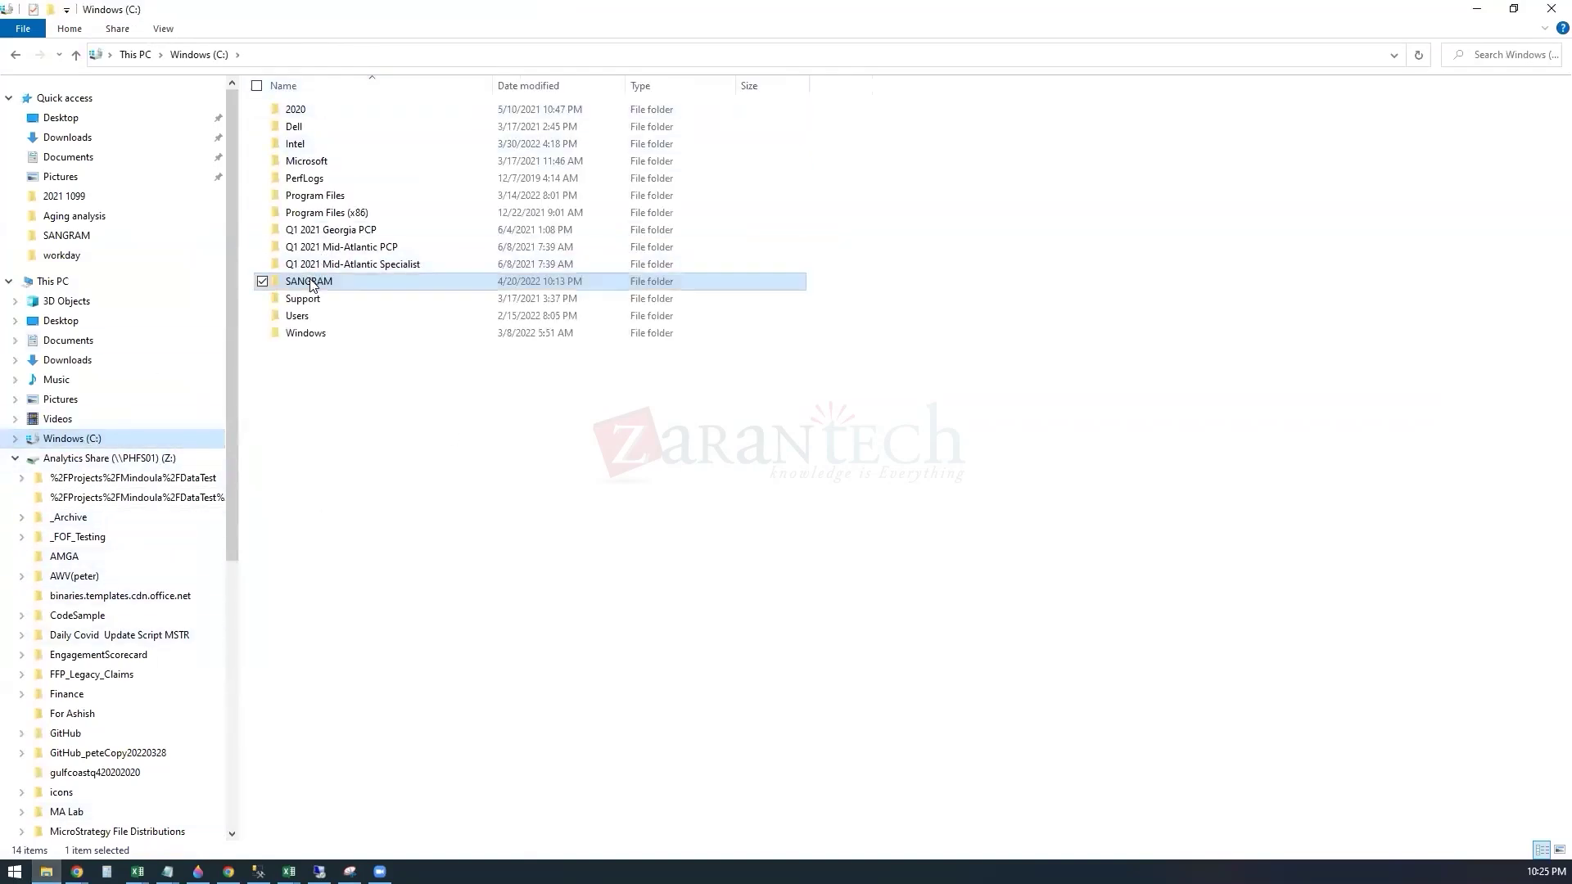
pyautogui.doubleClick(311, 282)
pyautogui.scroll(-10, 297, 602)
pyautogui.scroll(-5, 297, 601)
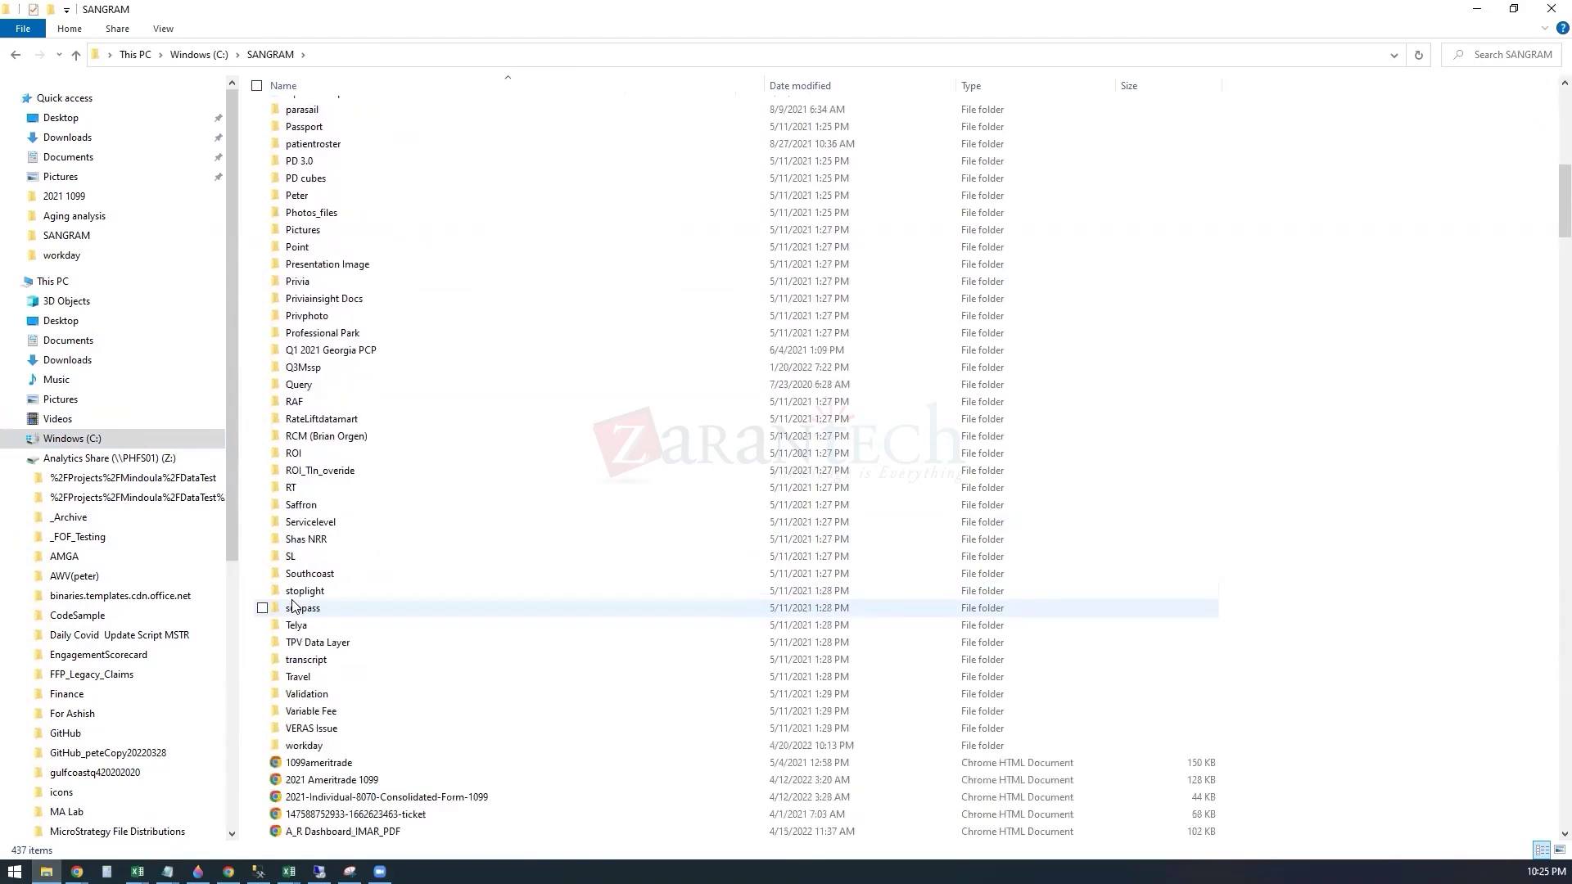
pyautogui.scroll(1, 325, 696)
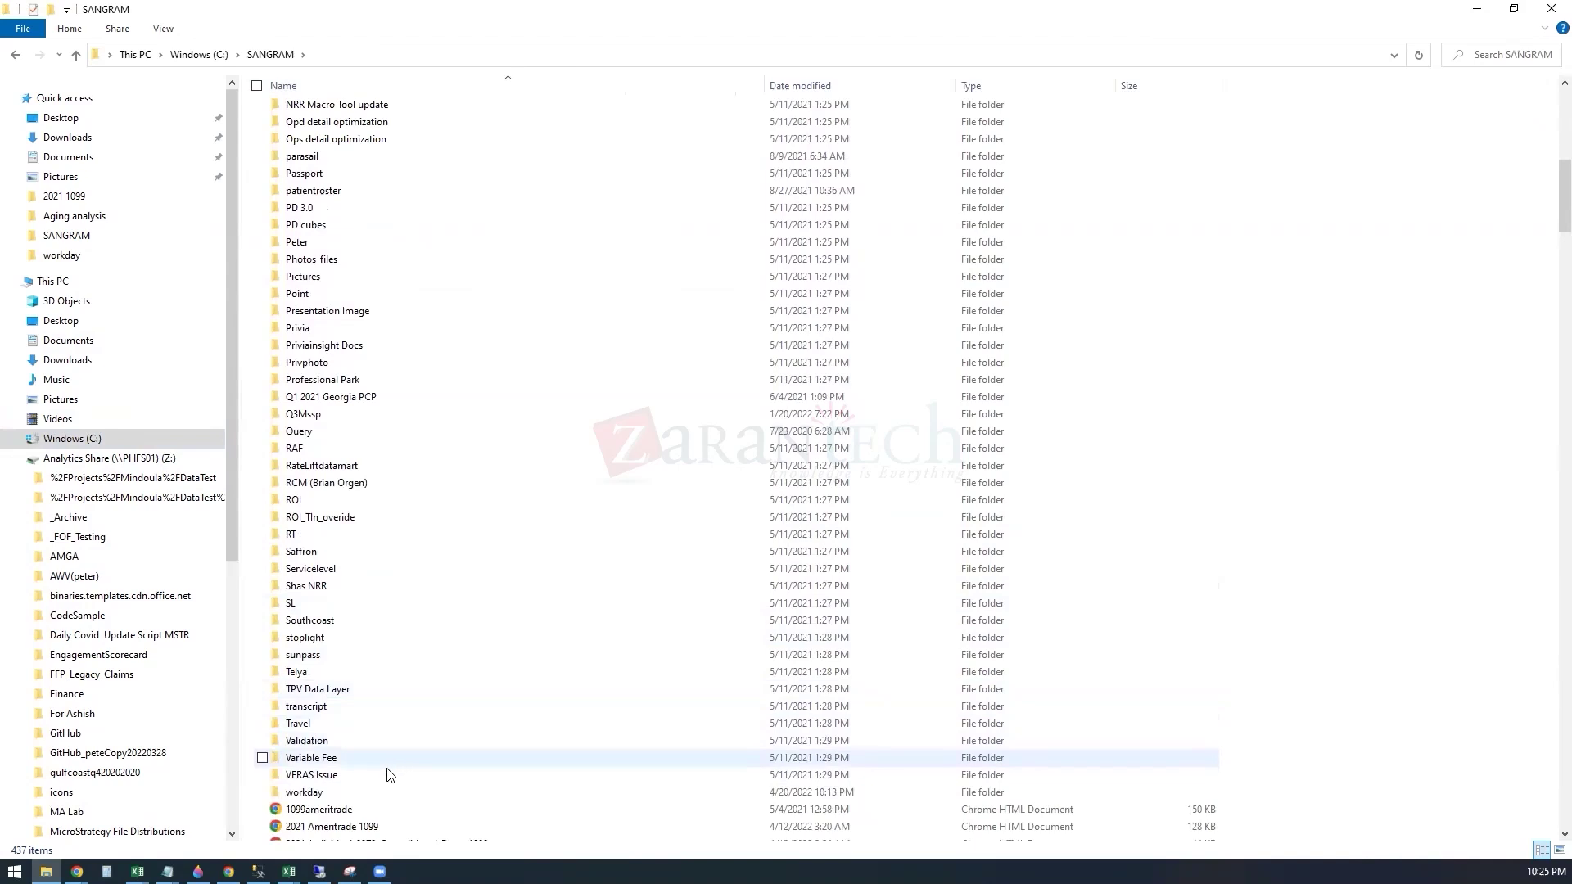
pyautogui.doubleClick(368, 792)
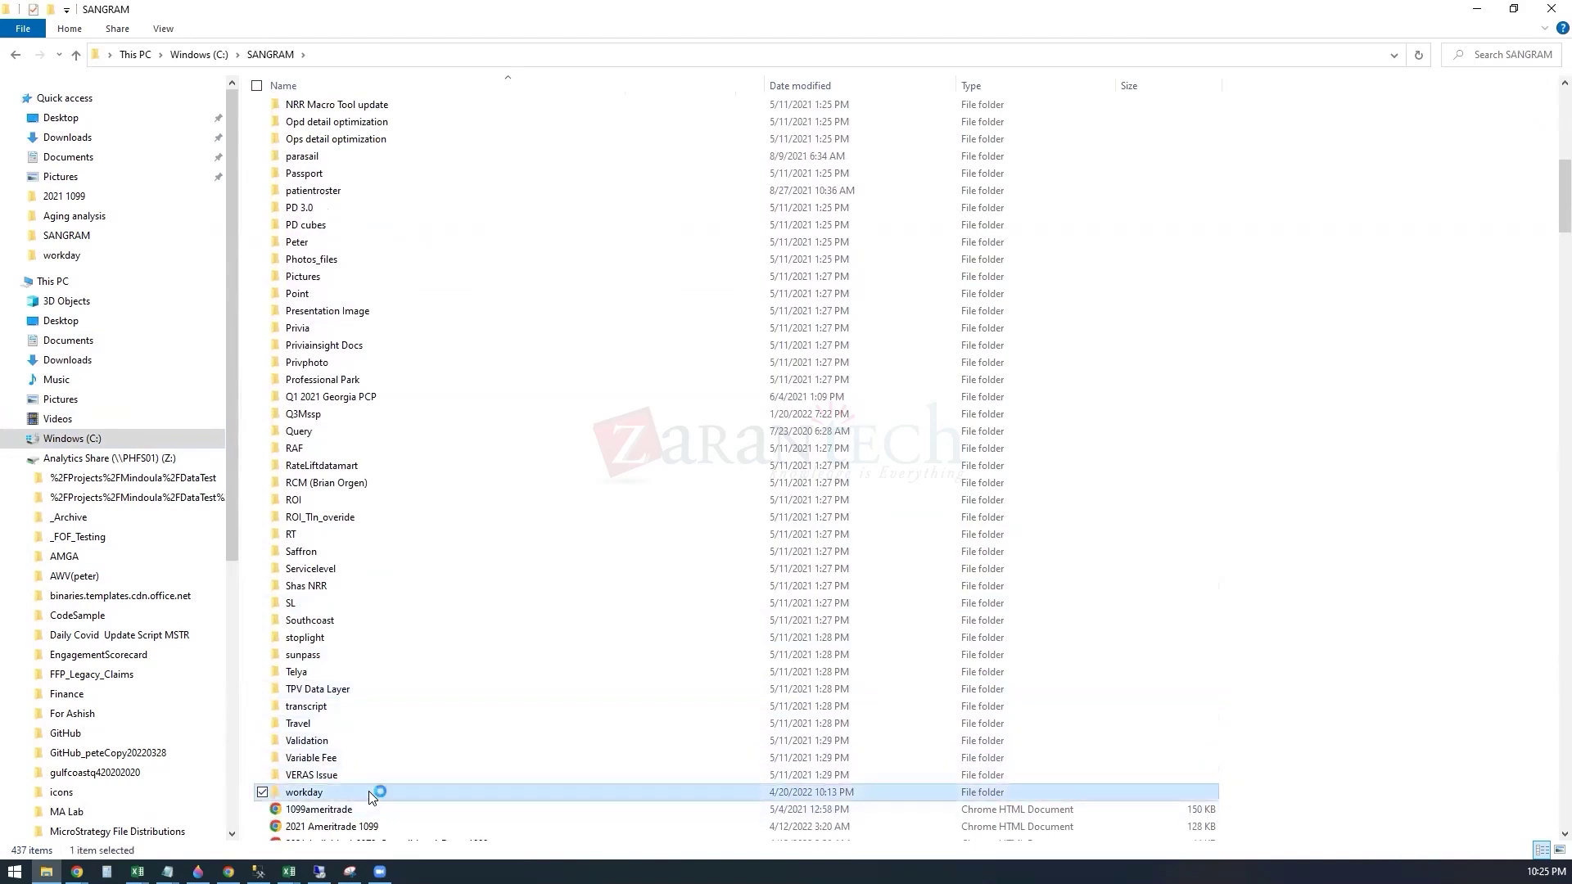
# - Open Agent_Mapping from the workday folder in Excel, declining the reopen and bringing its already open window forward
pyautogui.doubleClick(320, 115)
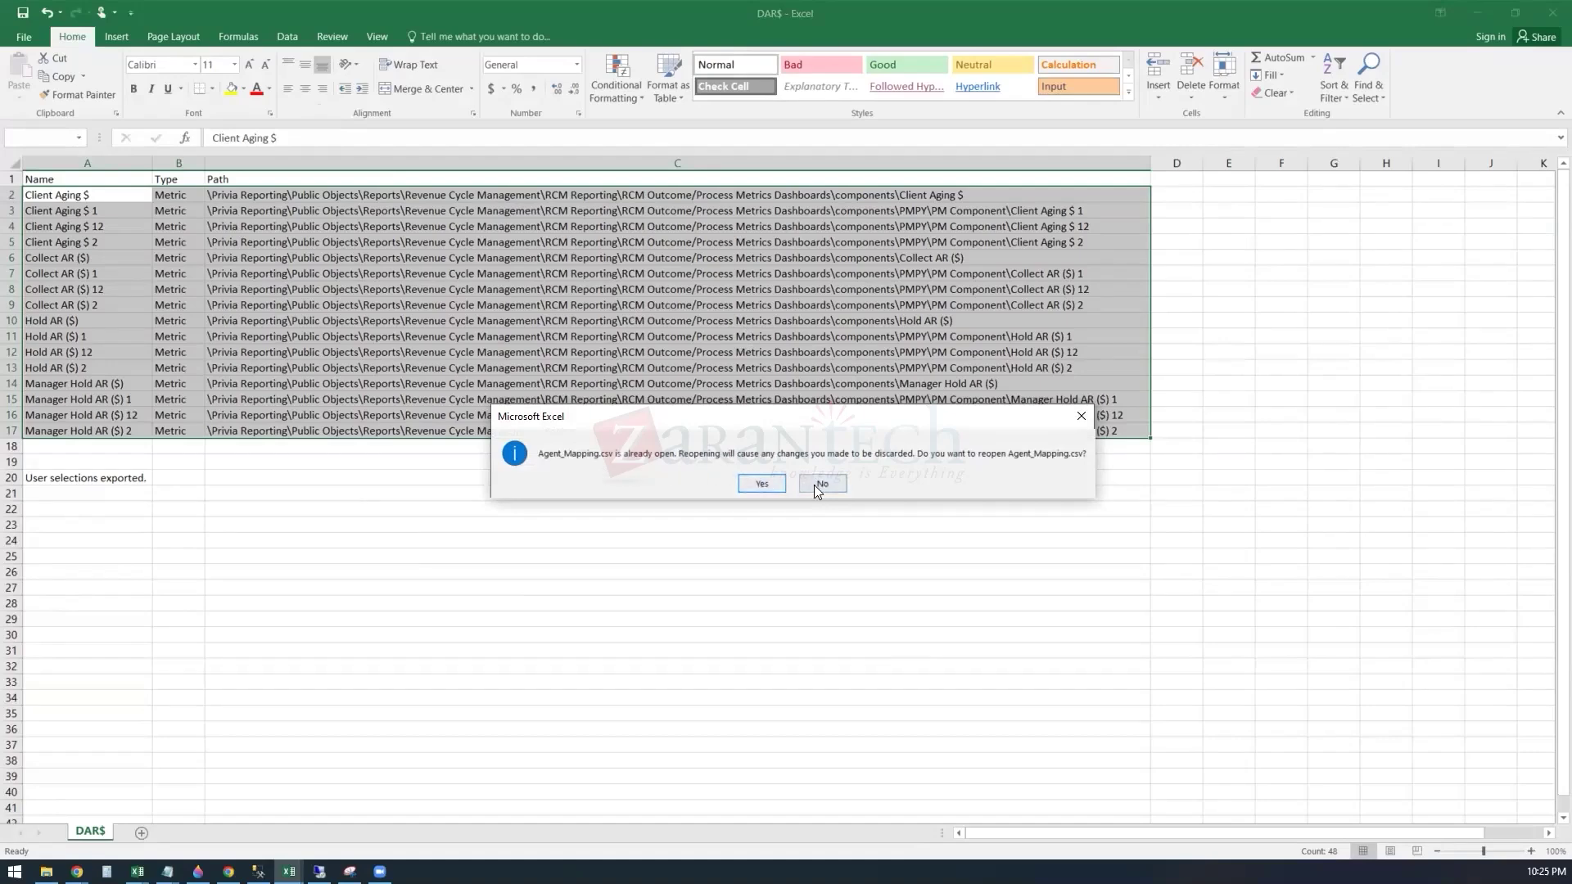
pyautogui.click(822, 484)
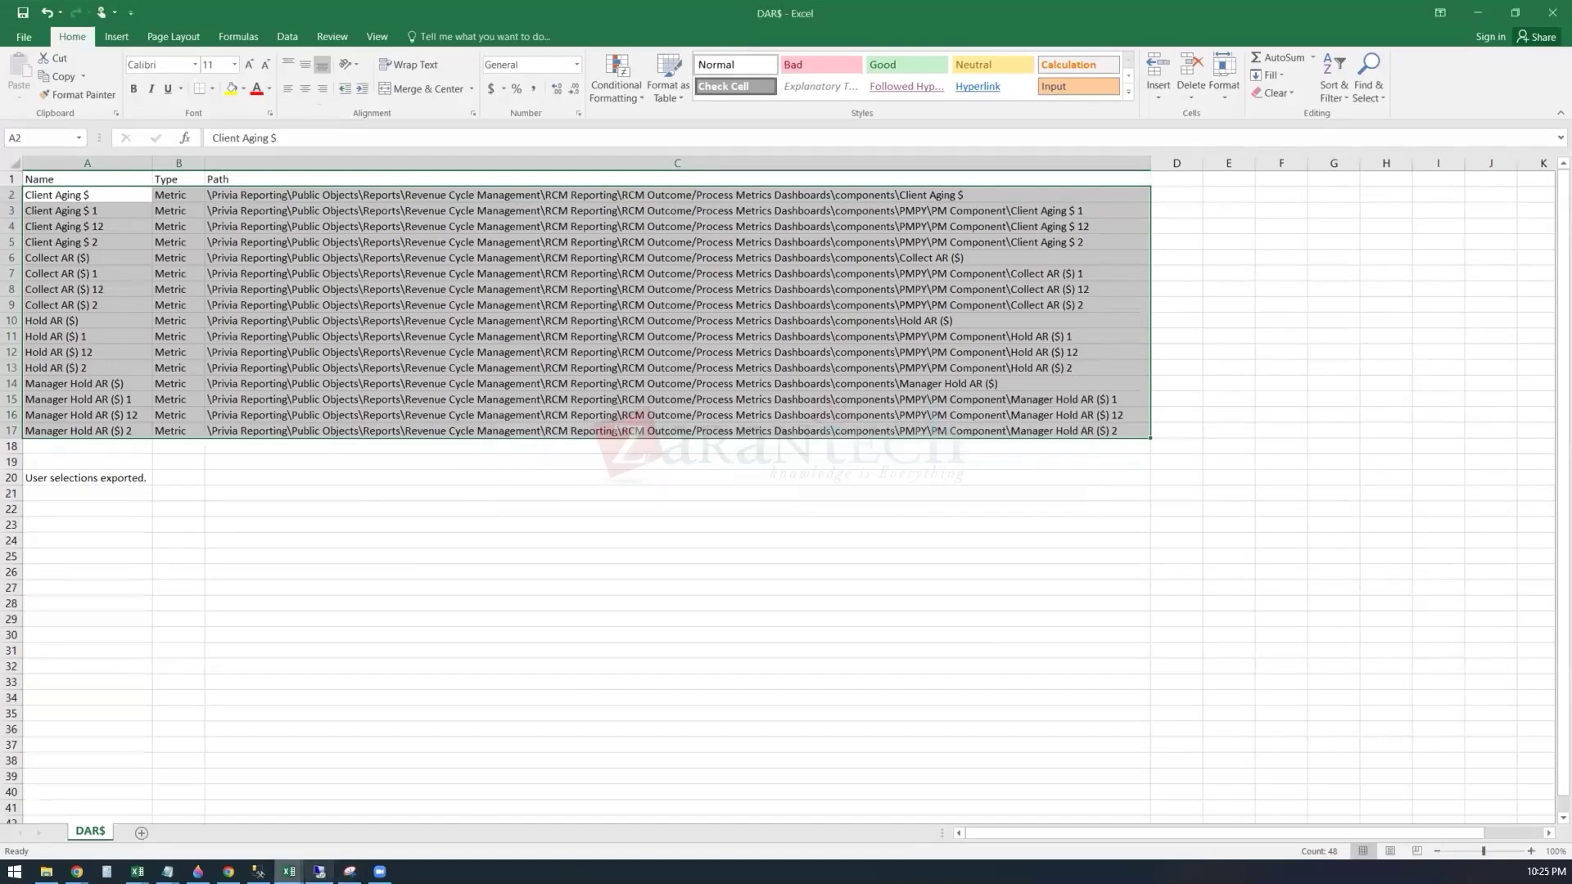
pyautogui.moveTo(289, 871)
pyautogui.click(1474, 793)
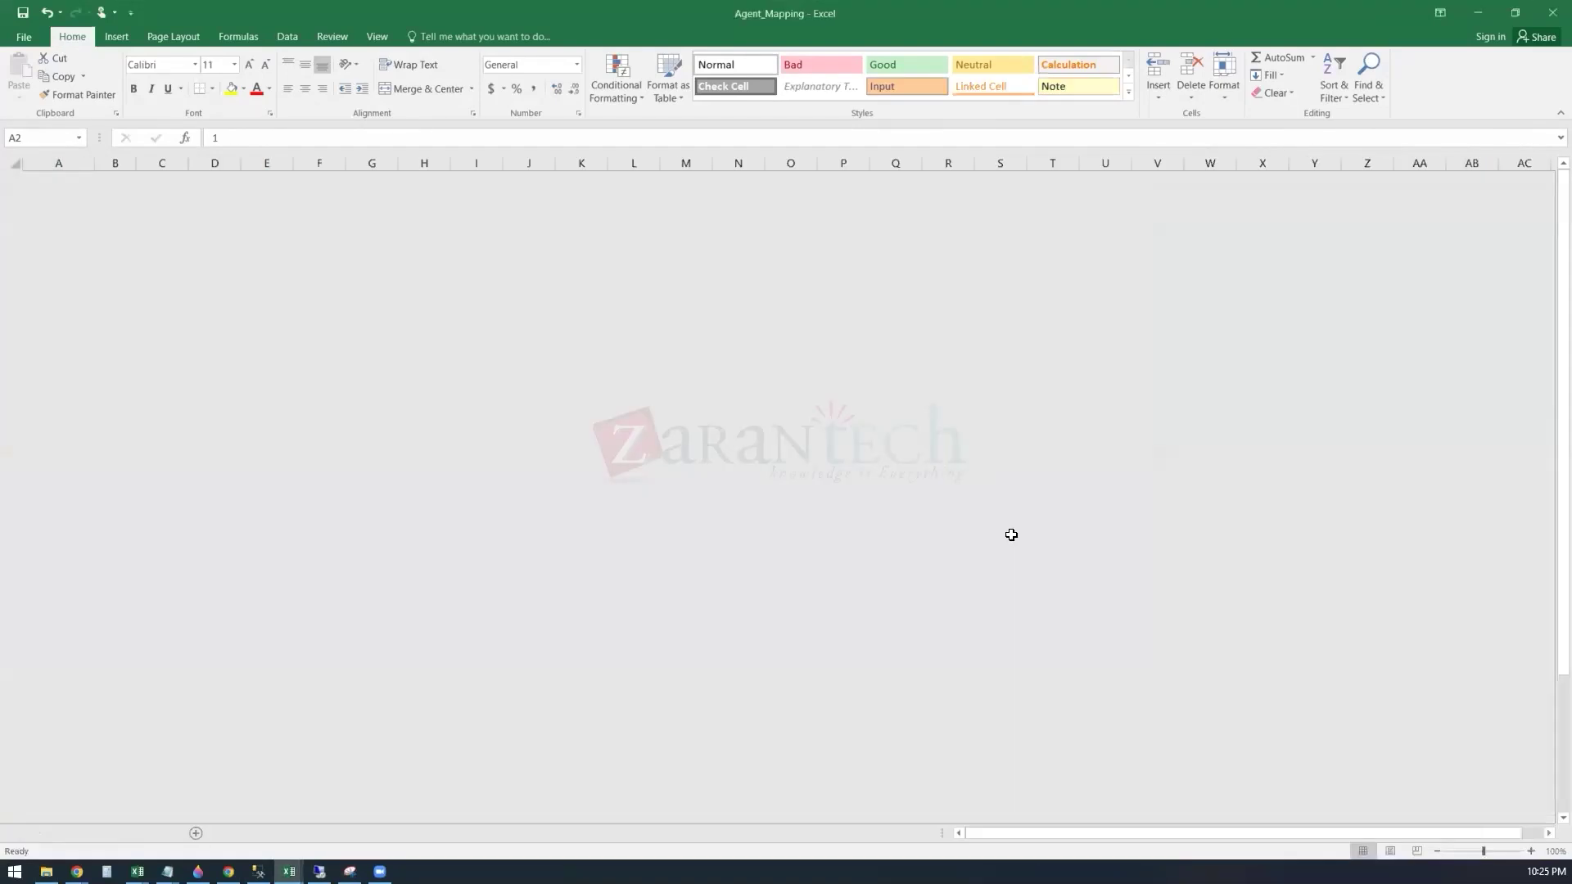
# - Add the header workday_id in cell C1 and widen column C to fit it
pyautogui.click(159, 210)
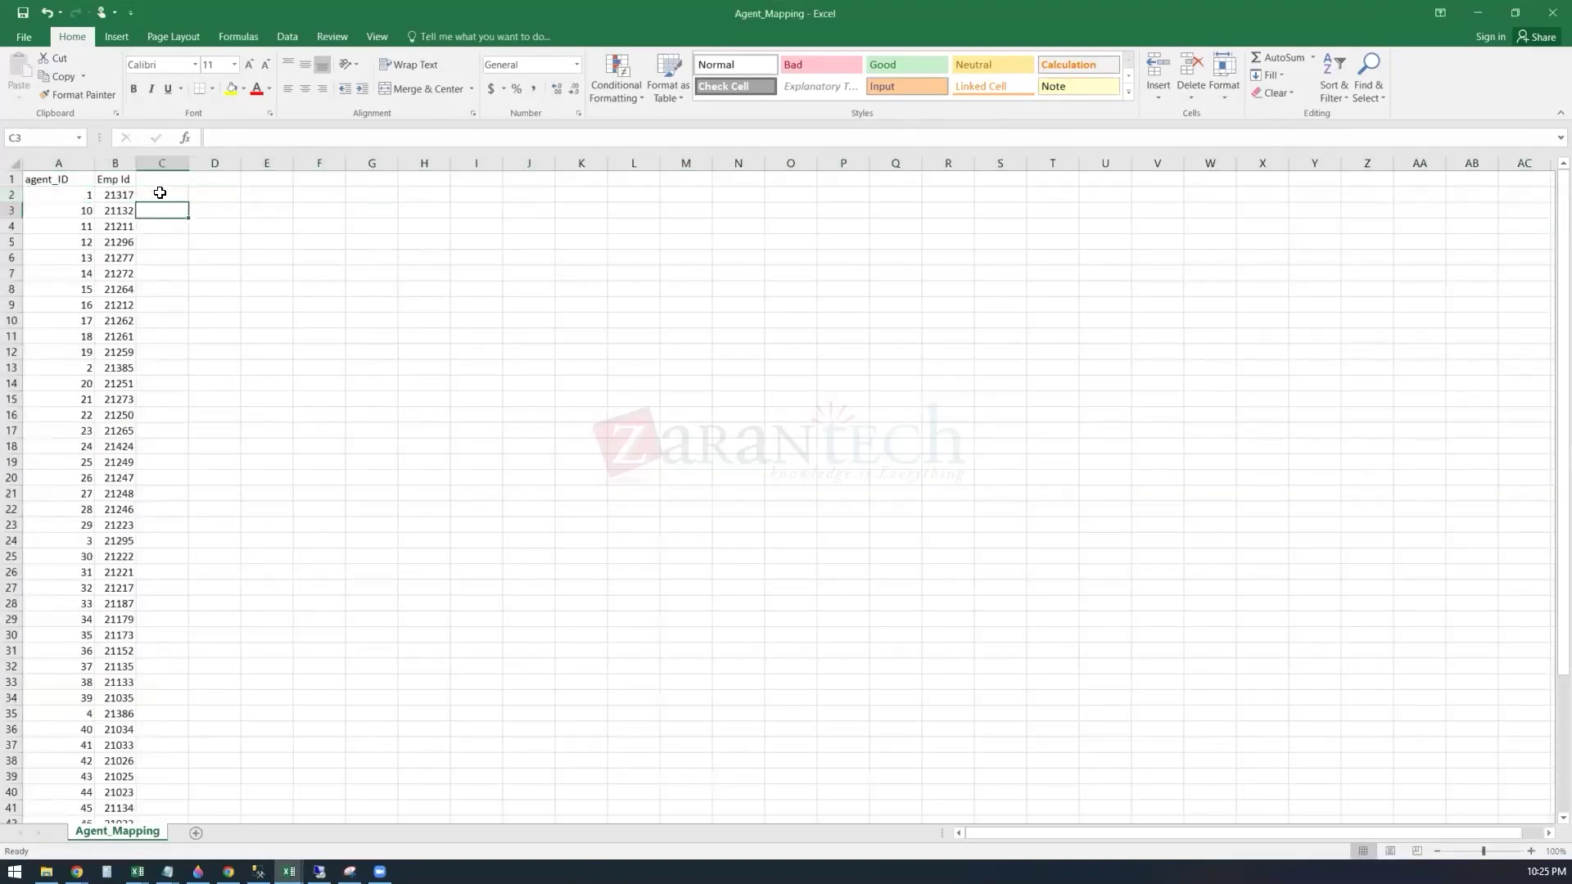
pyautogui.click(162, 180)
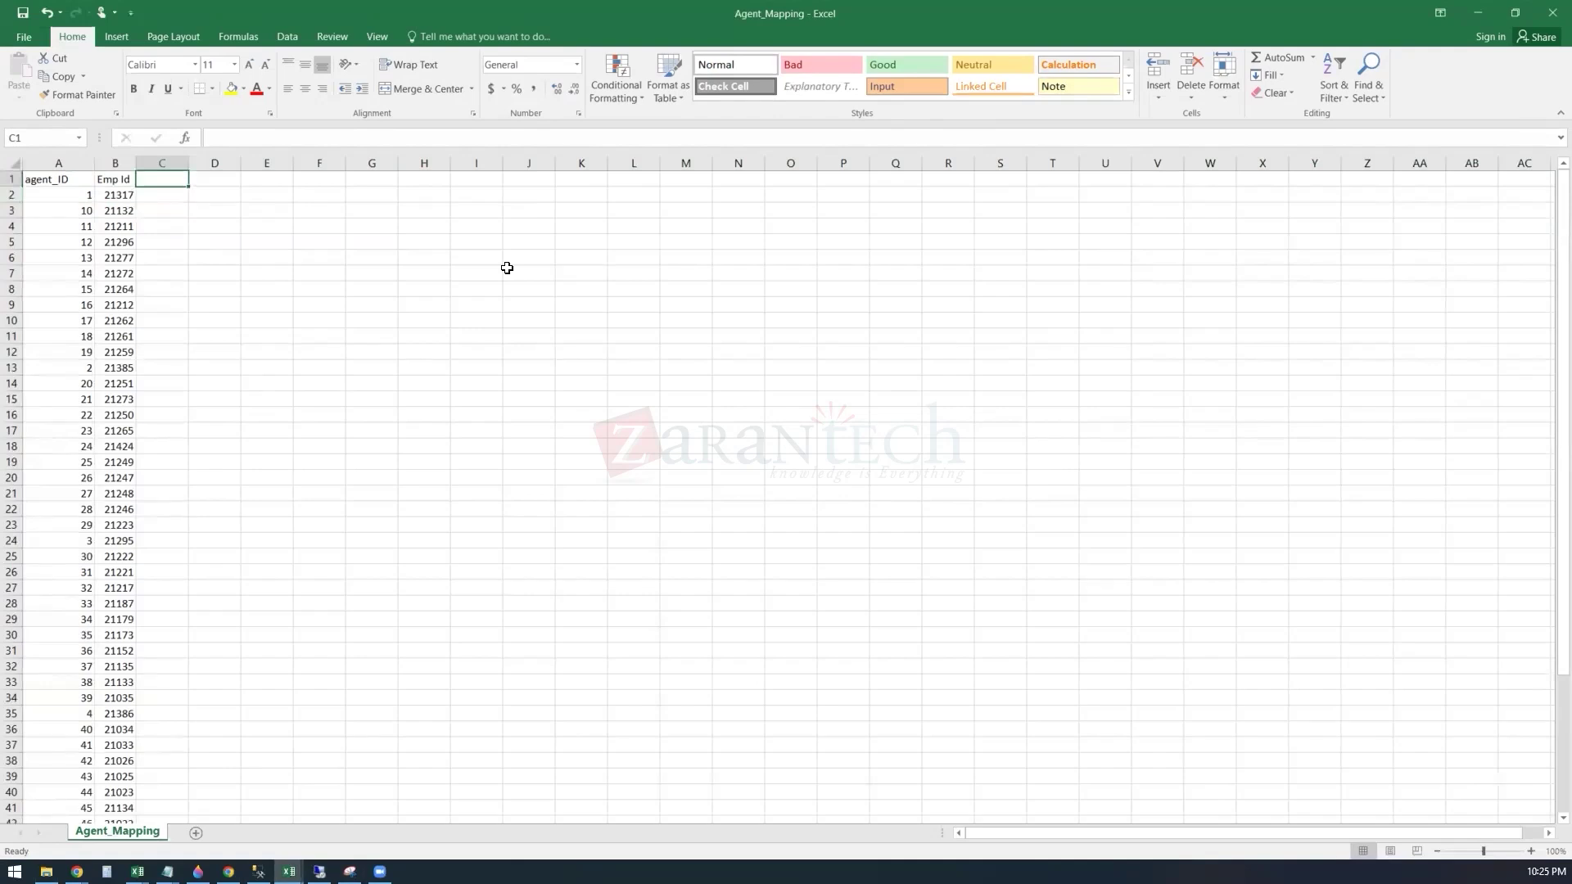
pyautogui.write('wor')
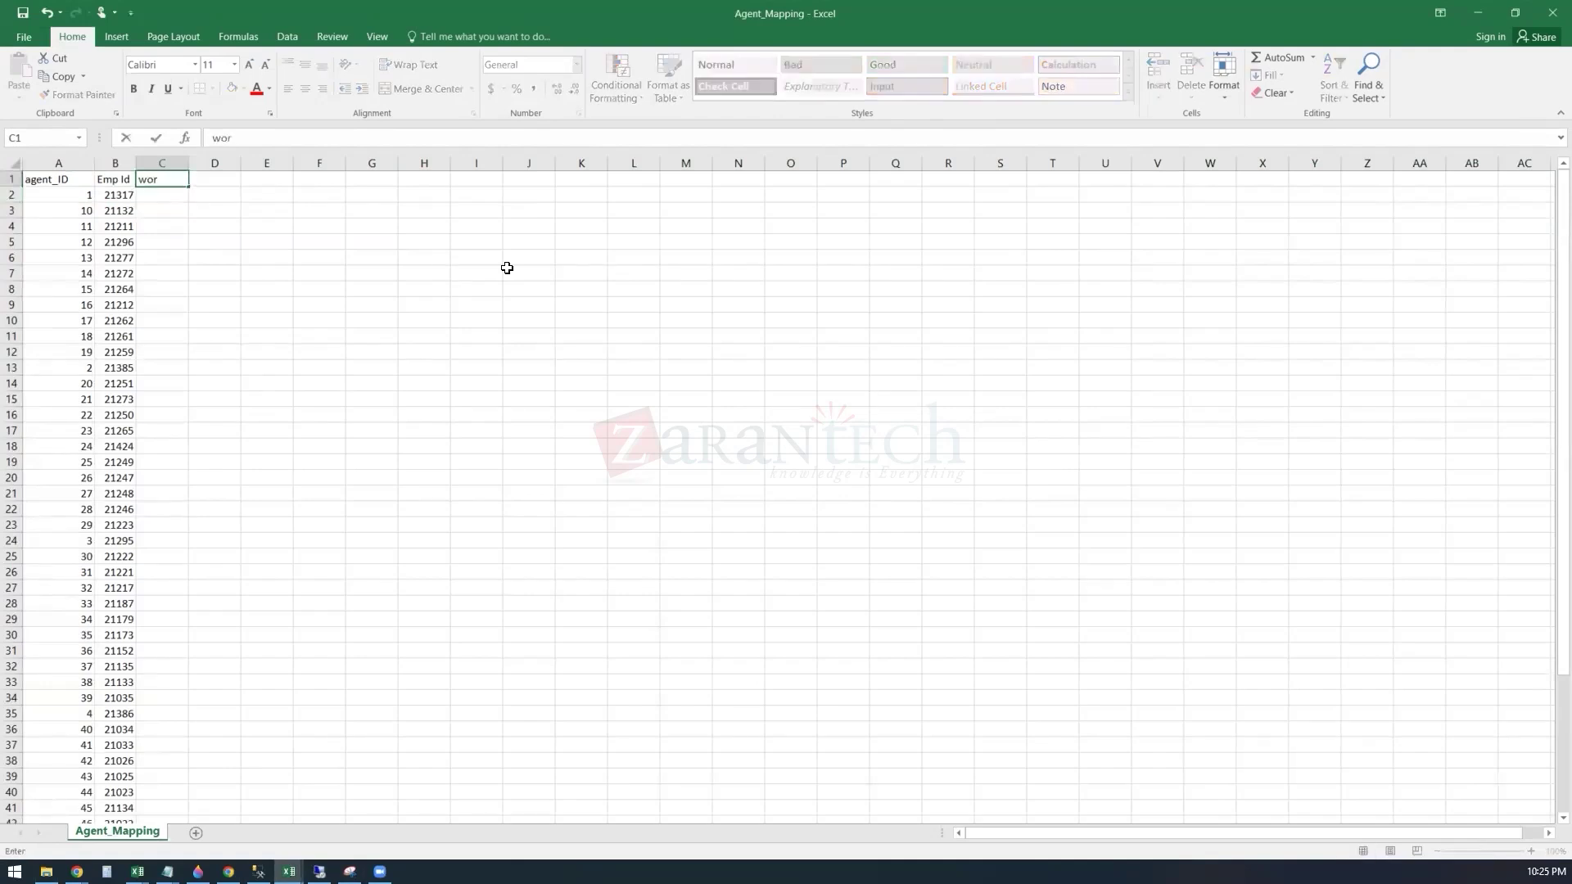
pyautogui.write('kday_id')
pyautogui.click(168, 192)
pyautogui.moveTo(190, 164); pyautogui.dragTo(197, 163)
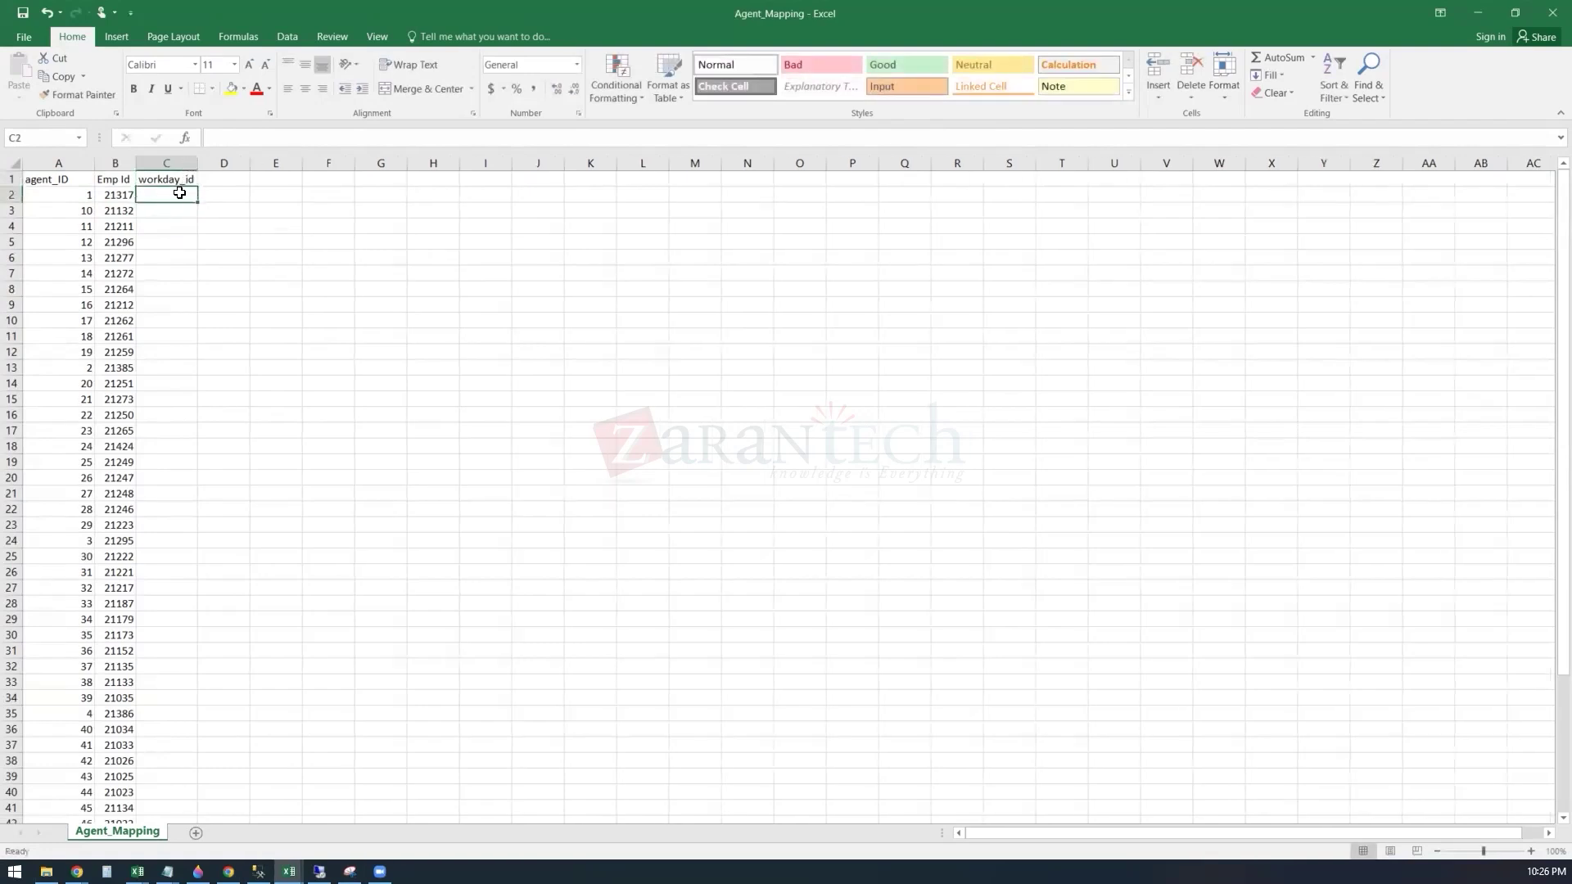
# - Enter 15 in cell C2 and the formula =C2+1 in cell C3 of the workday_id column
pyautogui.click(176, 225)
pyautogui.click(176, 199)
pyautogui.write('15')
pyautogui.click(175, 214)
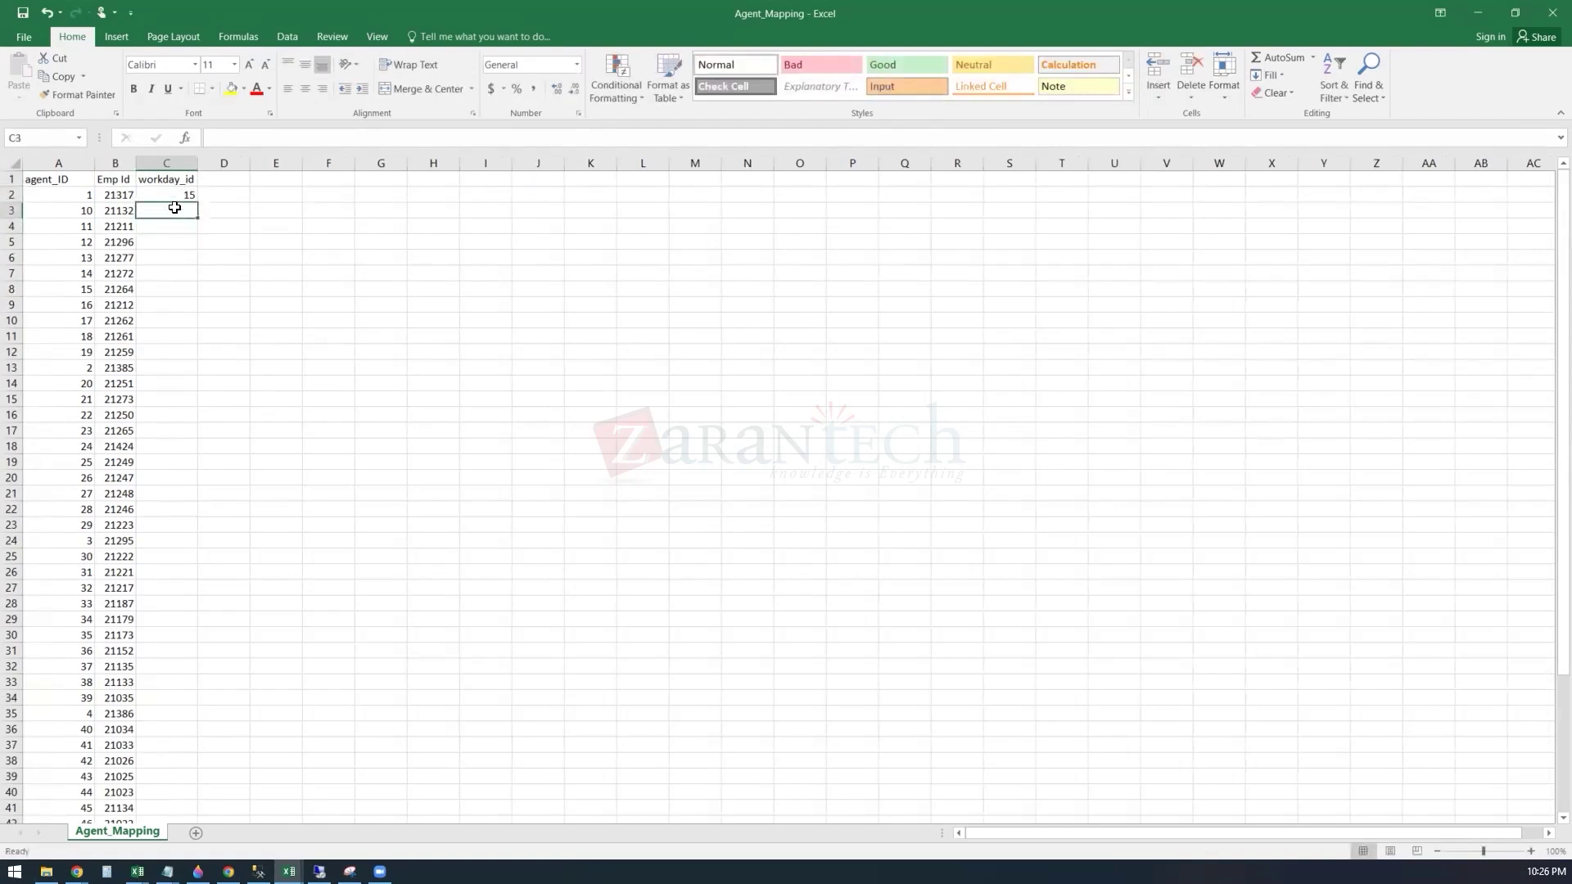
pyautogui.click(217, 208)
pyautogui.click(170, 210)
pyautogui.write('=')
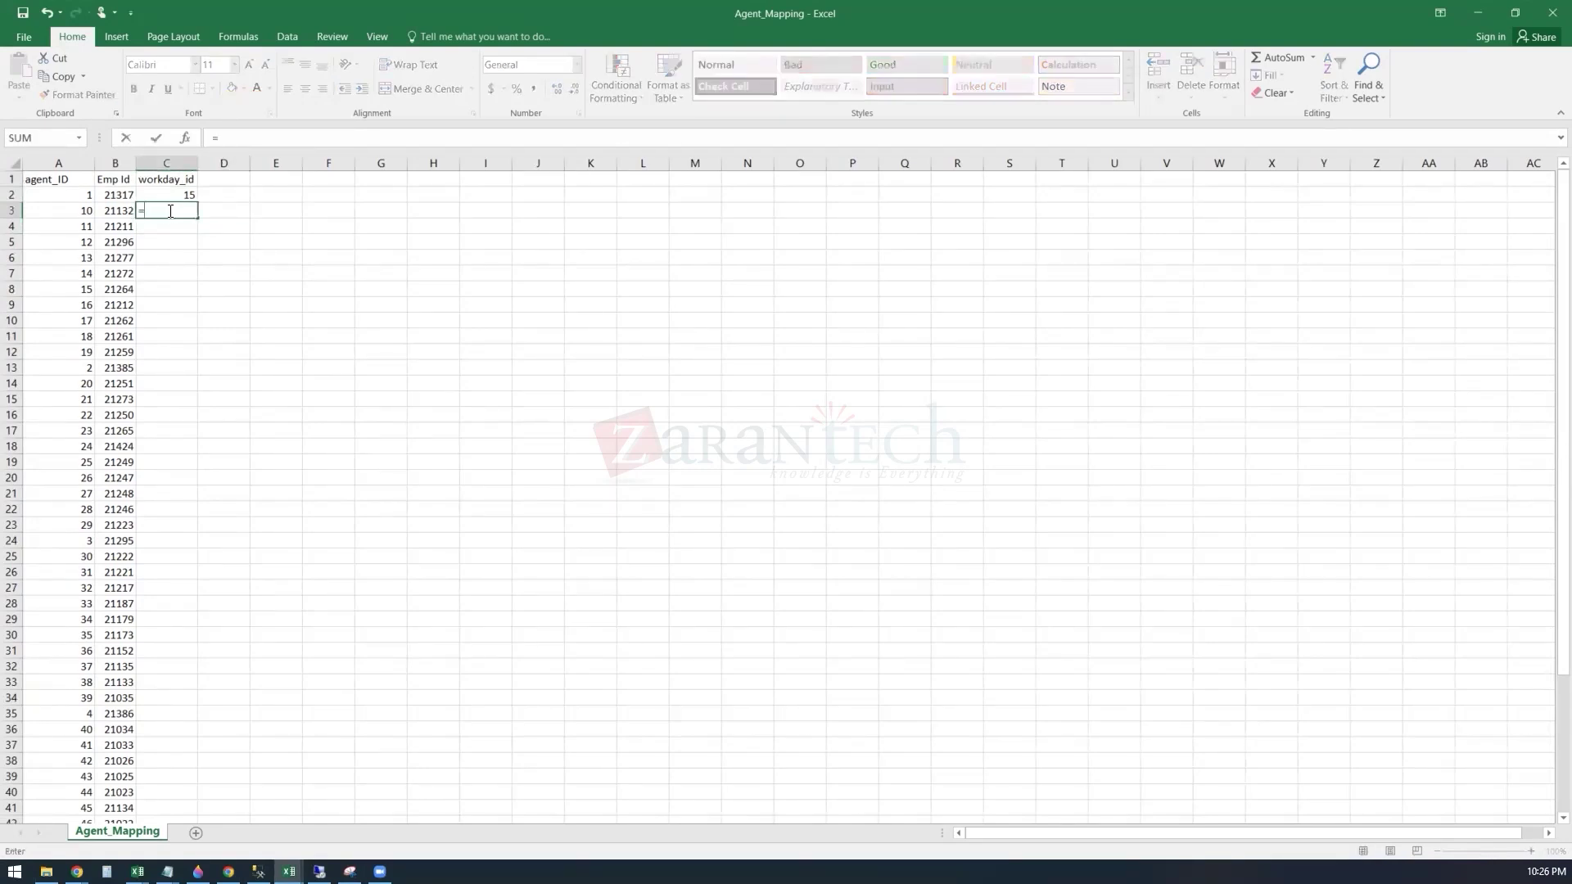
pyautogui.click(173, 195)
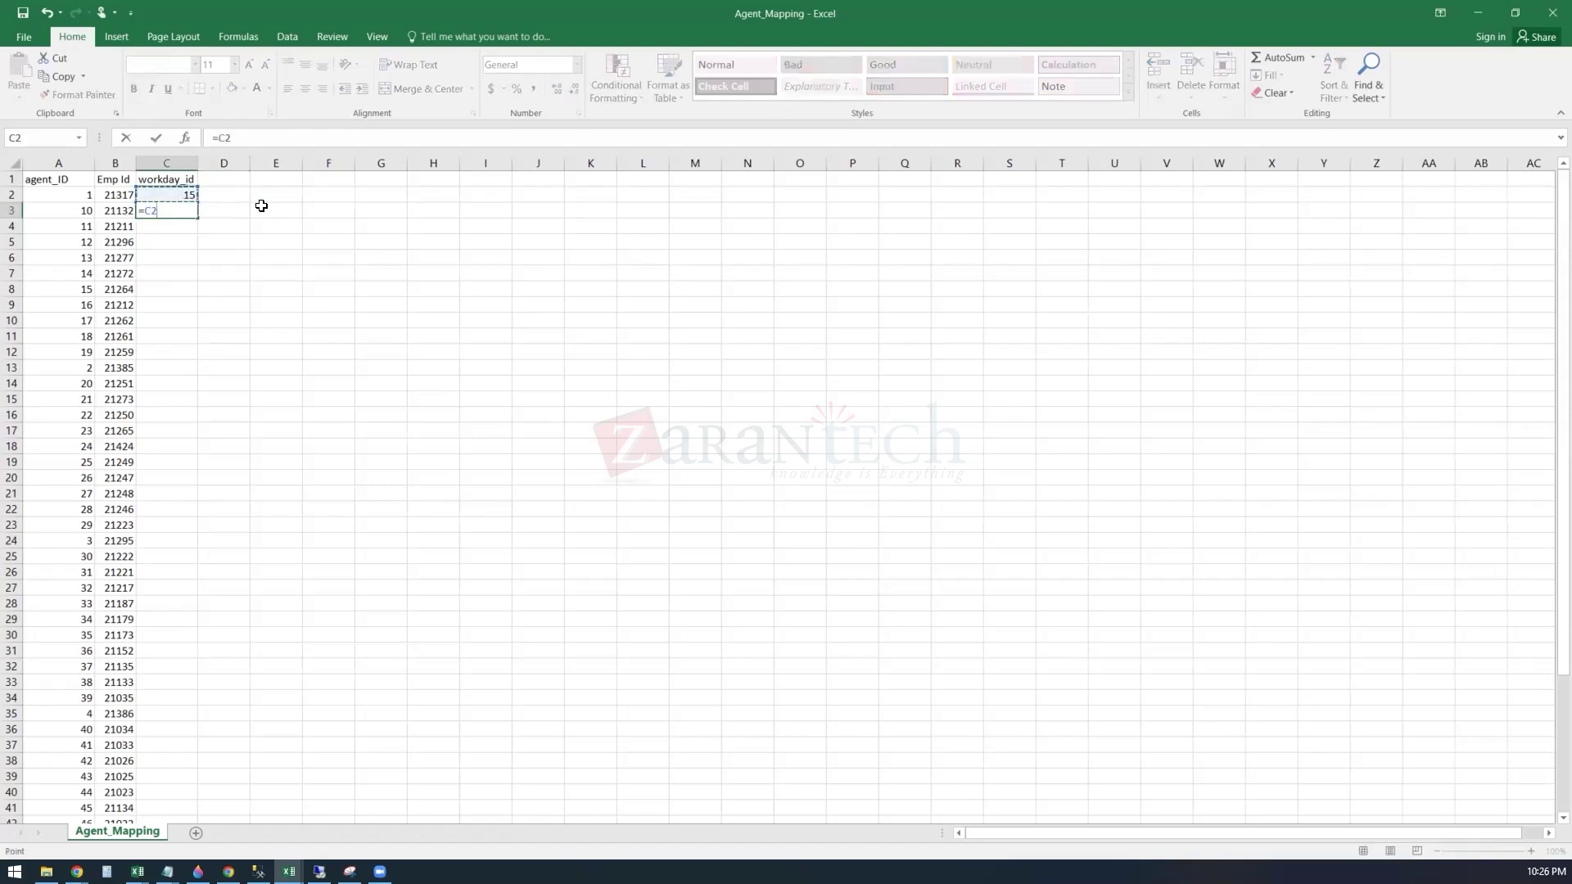
pyautogui.write('+1')
pyautogui.press('Return')
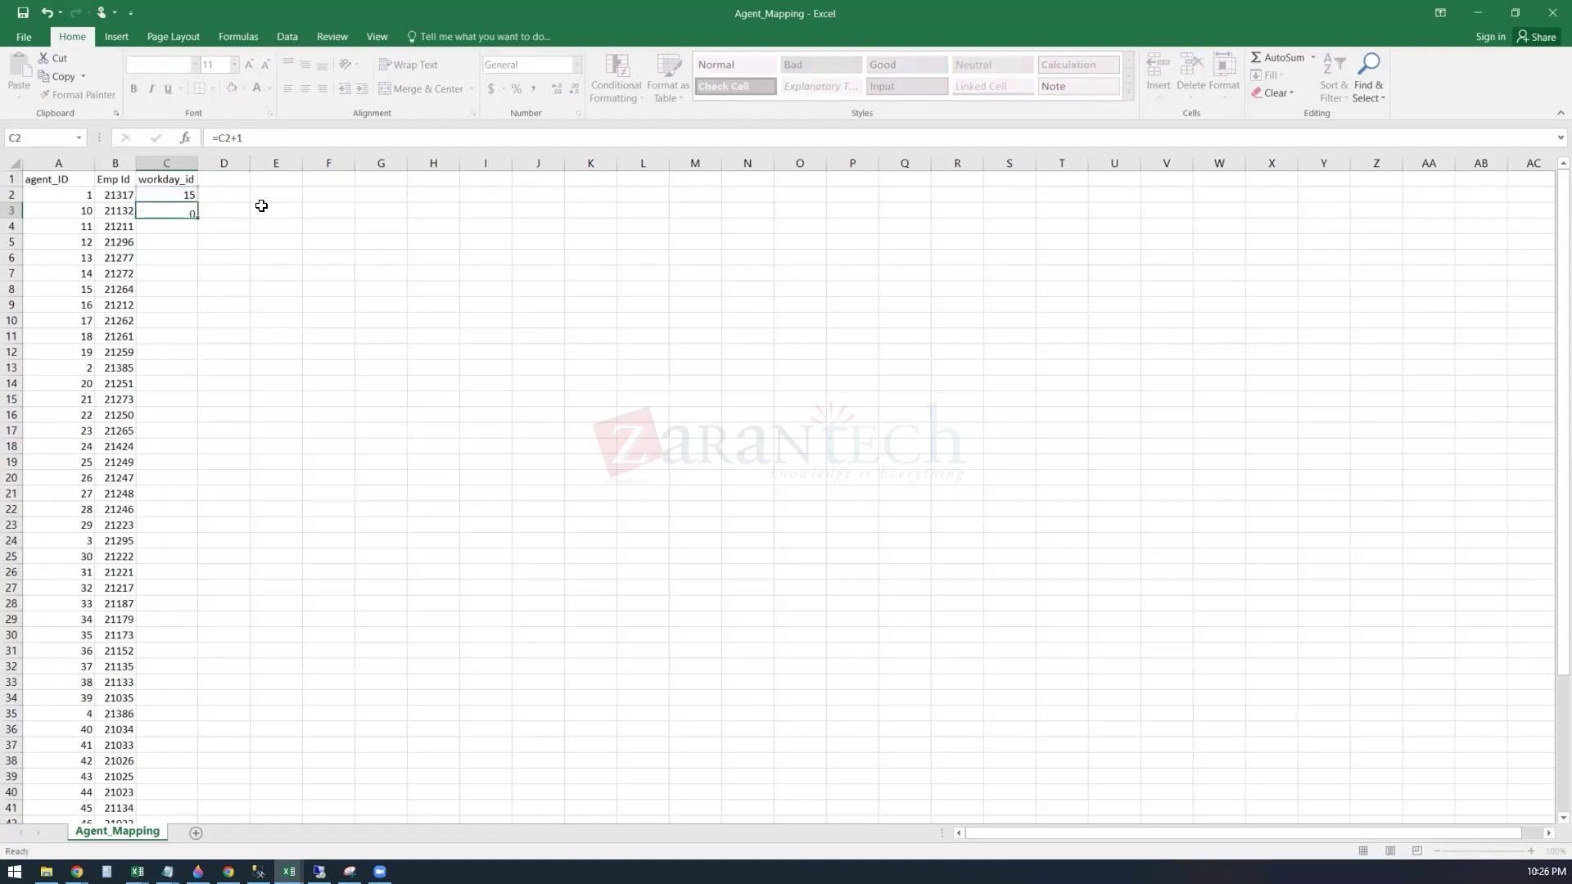
# - Copy the formula from C3 into cells C4 to C52 of the workday_id column
pyautogui.click(187, 210)
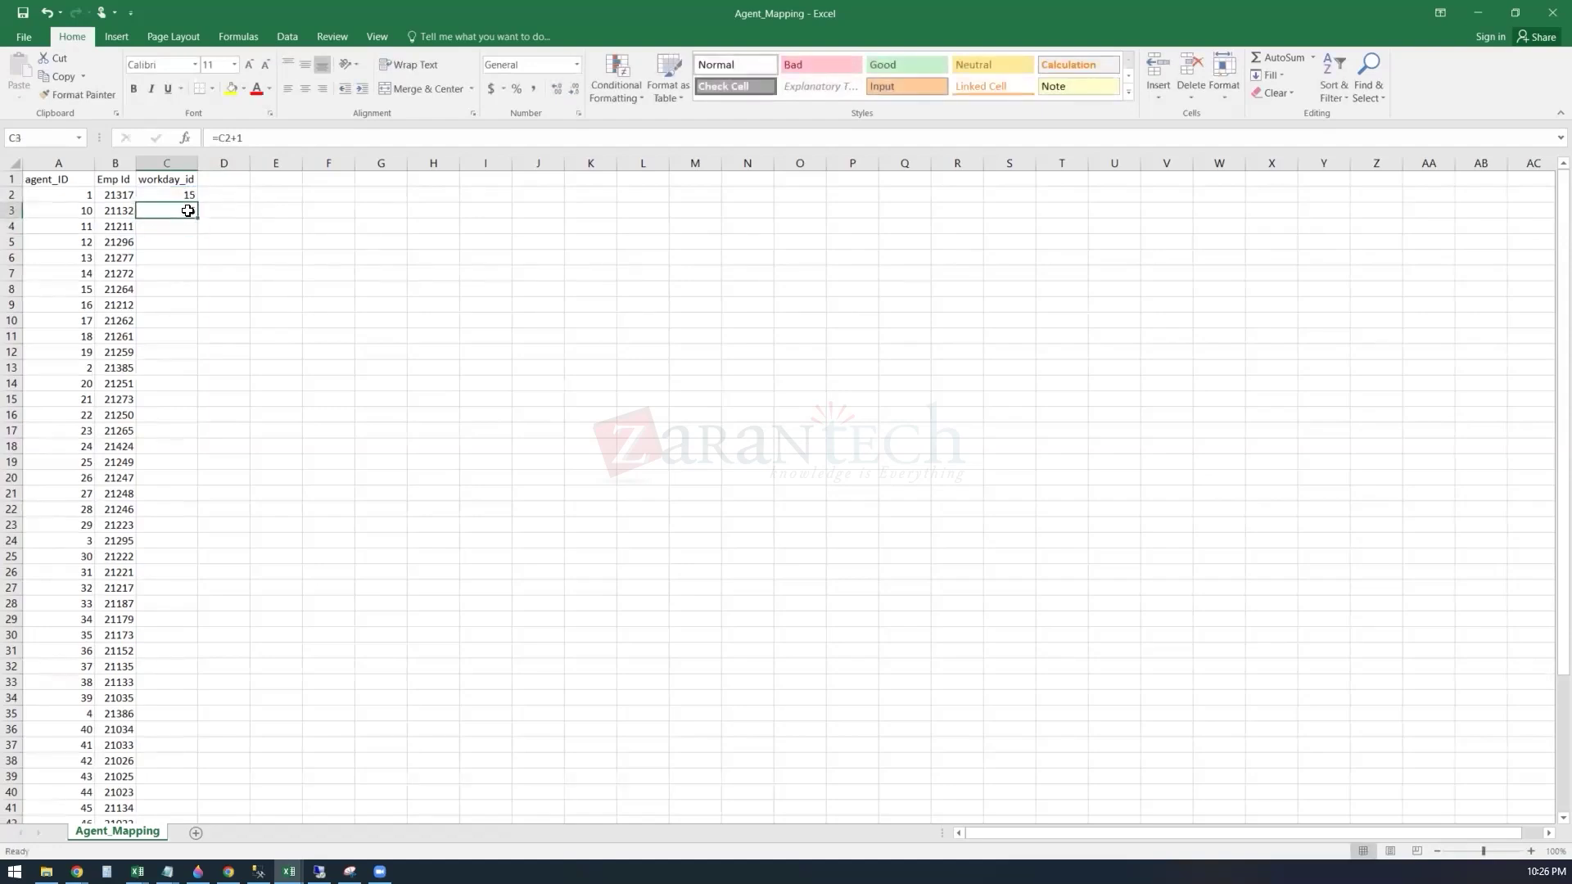
pyautogui.hotkey('ctrl', 'c')
pyautogui.moveTo(180, 226); pyautogui.dragTo(186, 758)
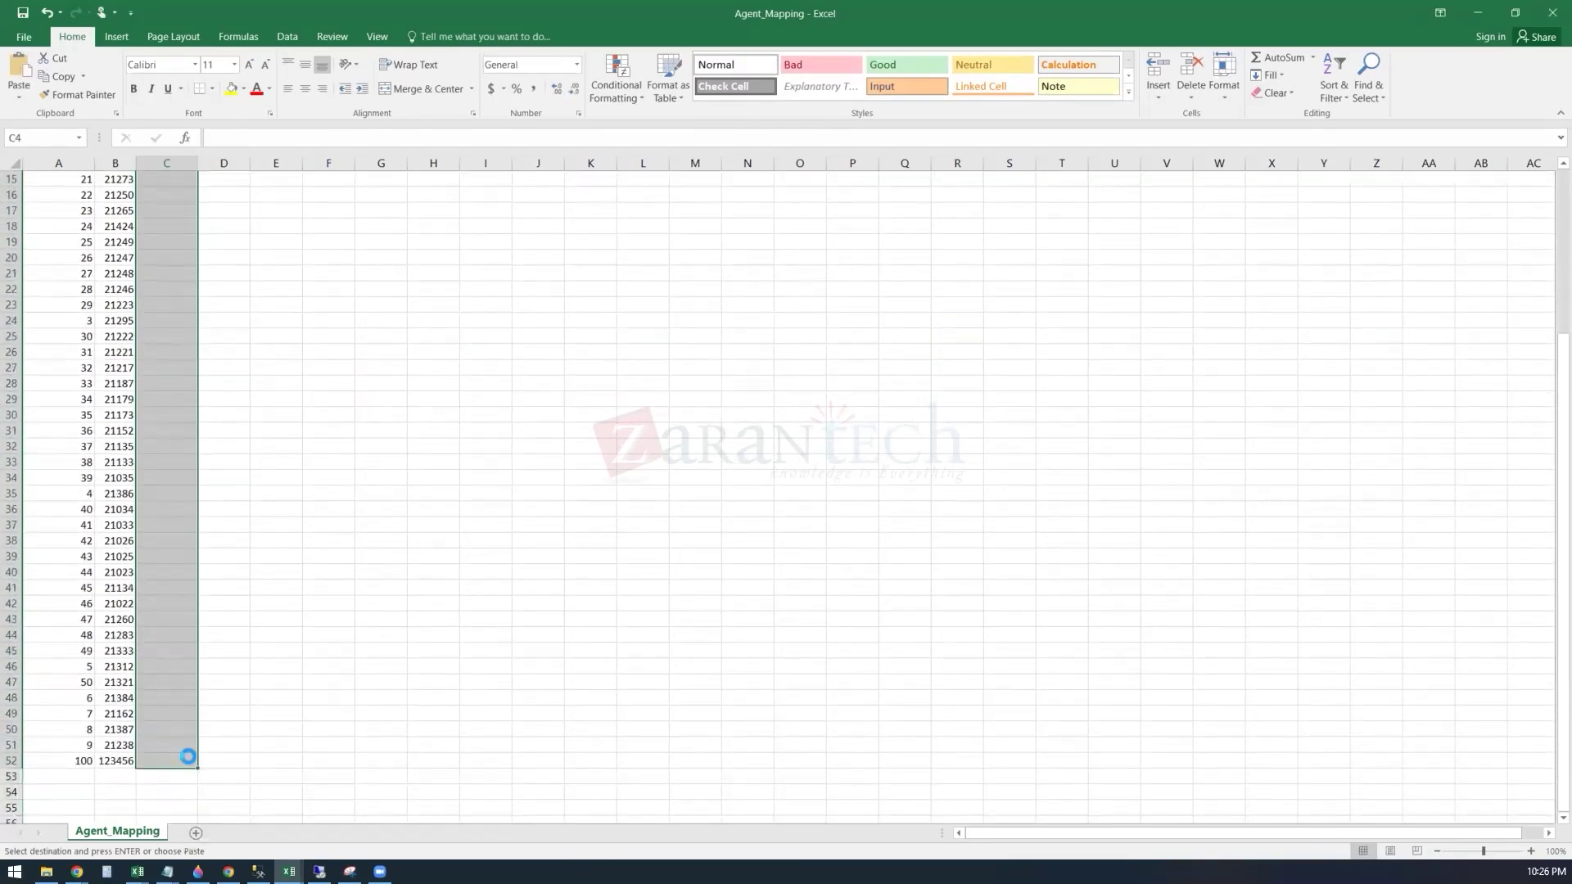
pyautogui.hotkey('ctrl', 'v')
pyautogui.press('Escape')
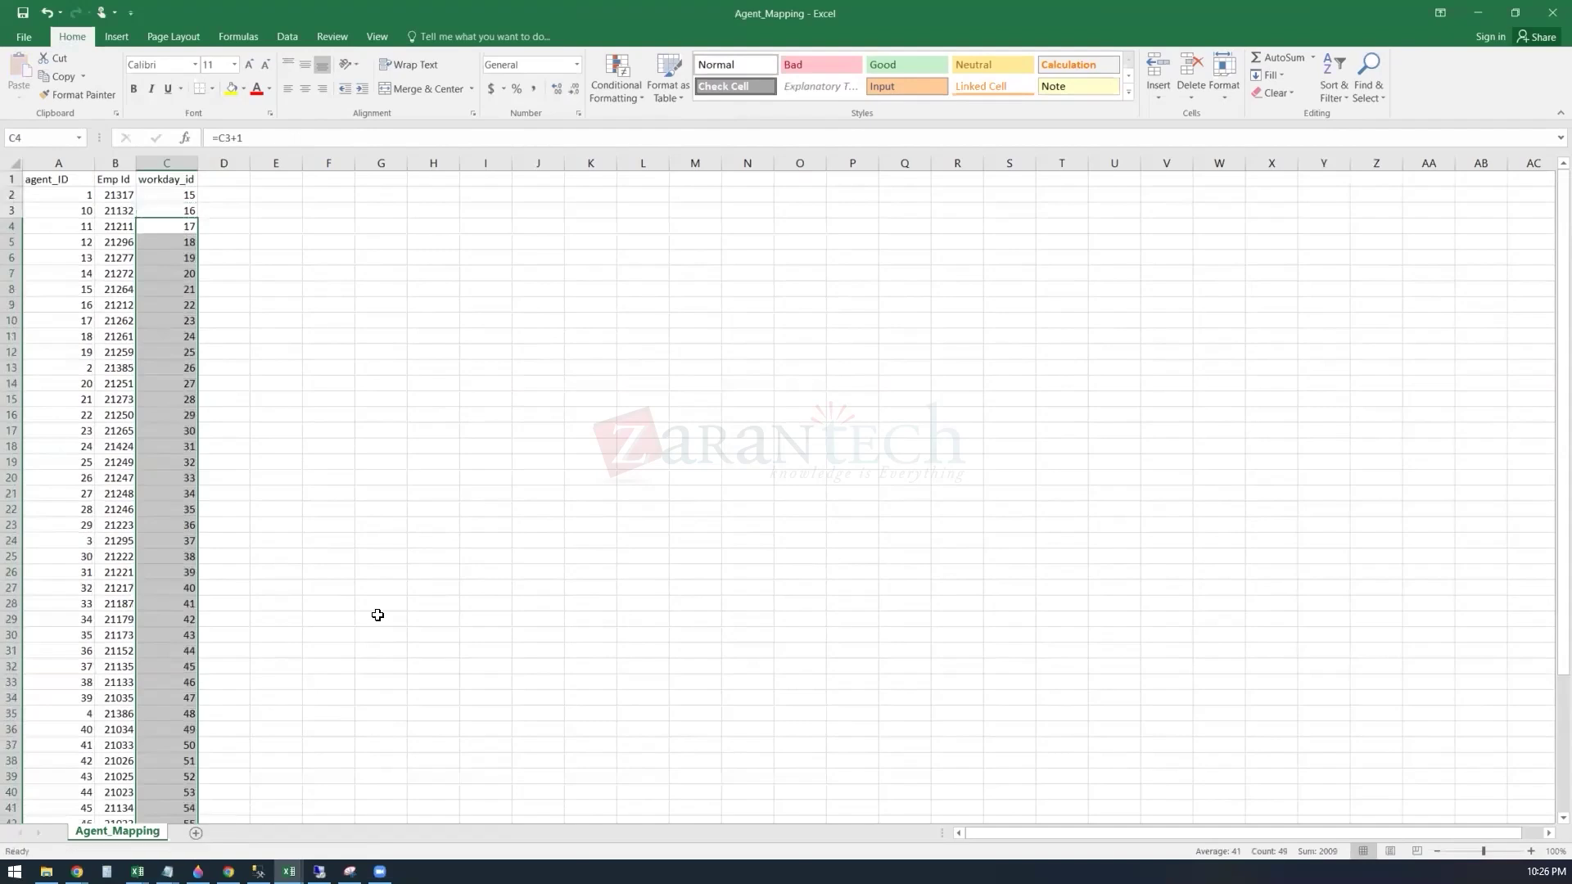
# - Save the Agent_Mapping file, keeping the CSV (Comma delimited) format
pyautogui.click(305, 403)
pyautogui.click(24, 14)
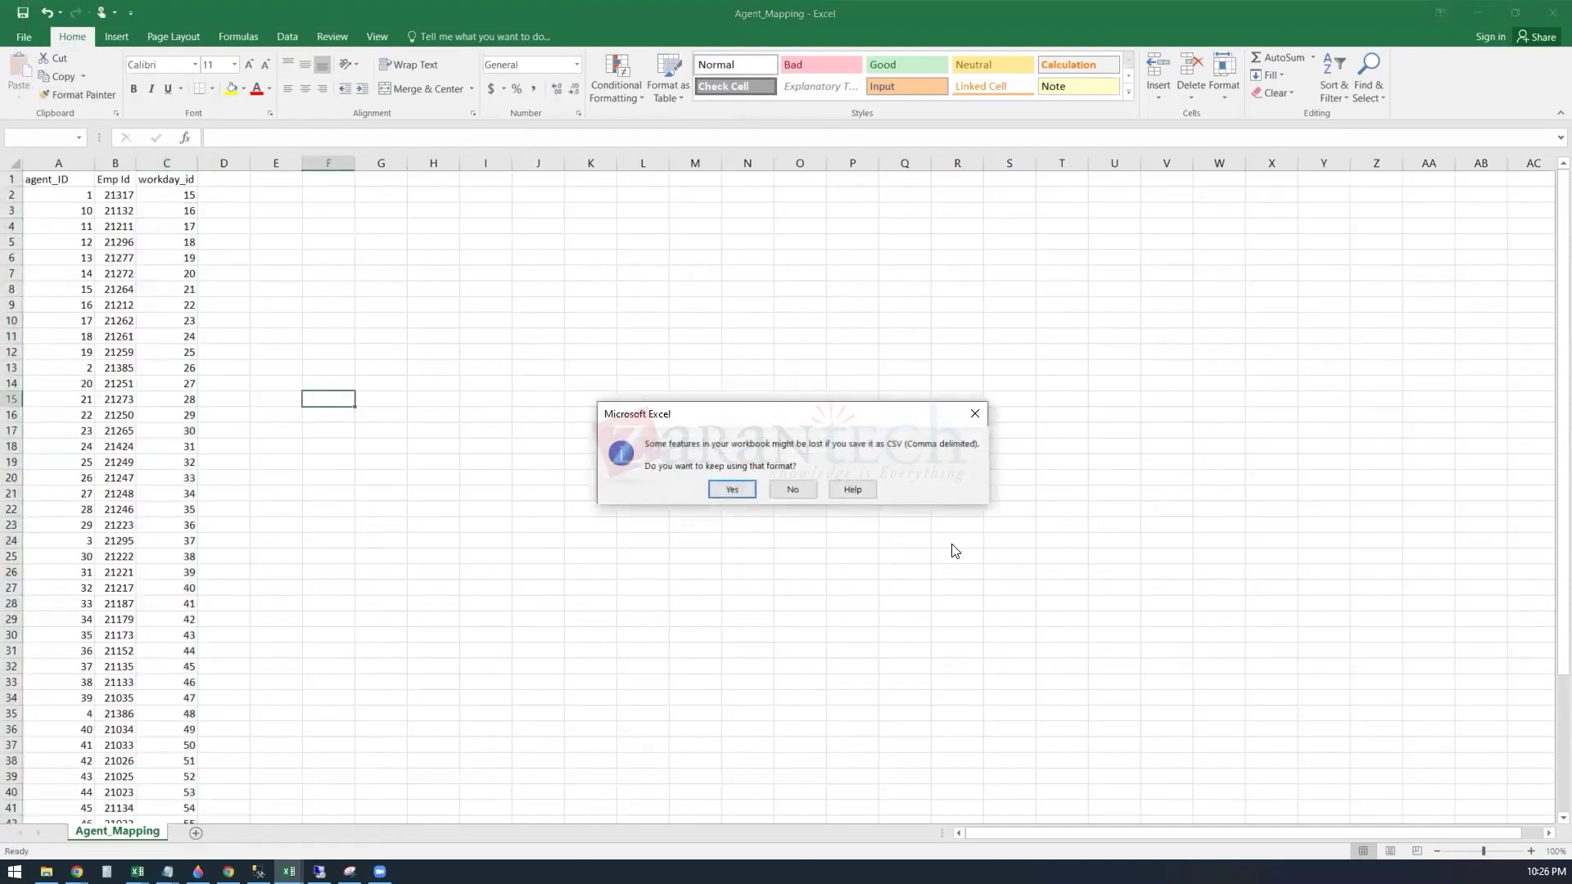
pyautogui.click(731, 490)
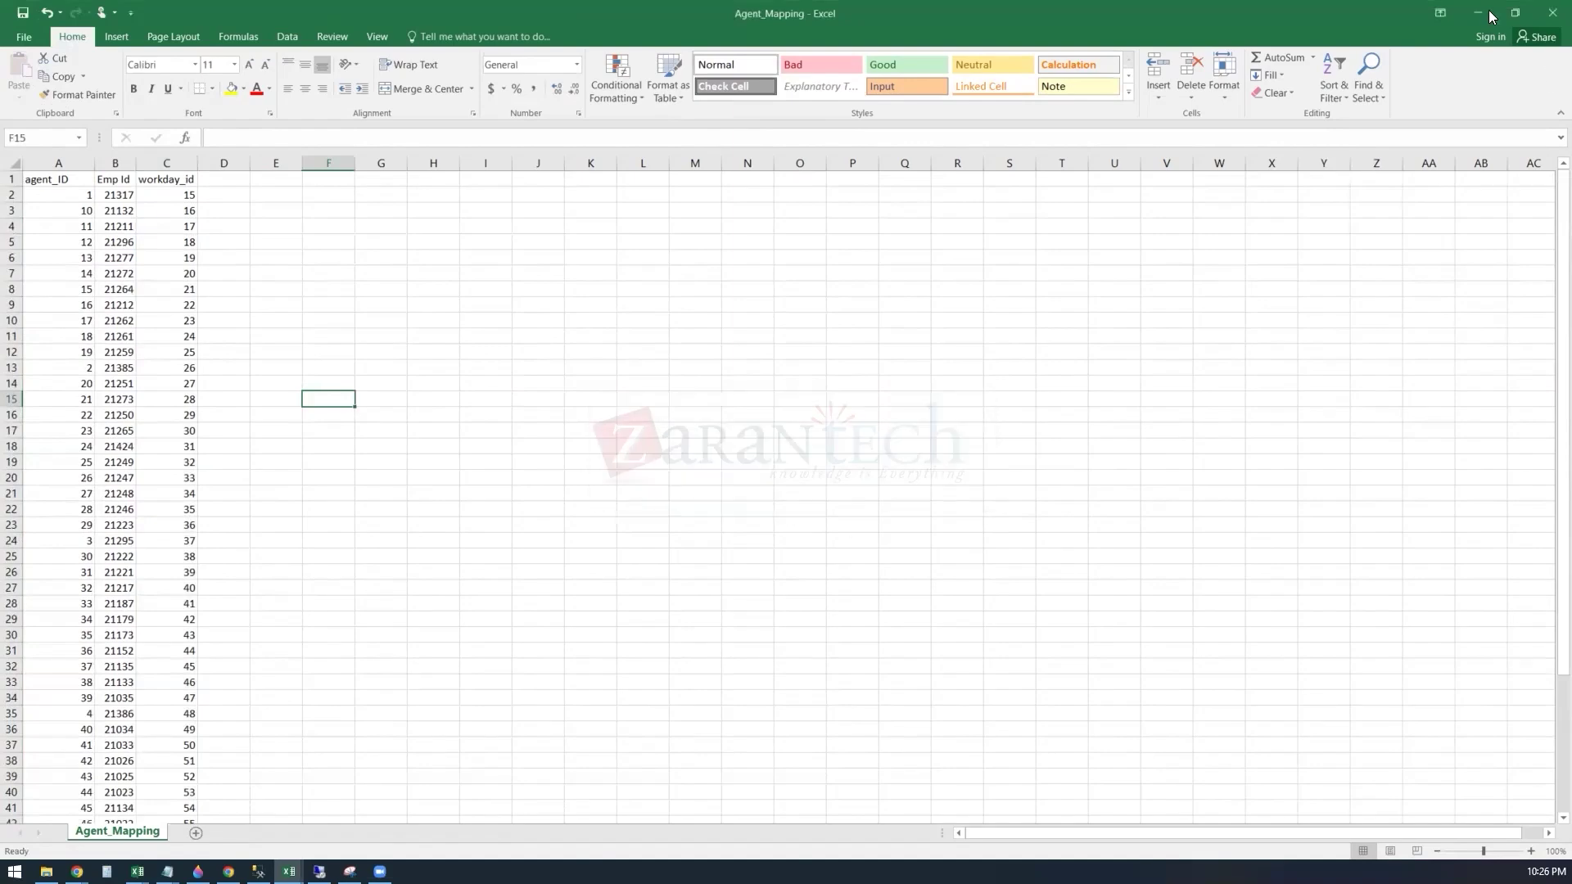
# - Minimise the Agent_Mapping and DAR$ workbooks and switch to the Workday Data Catalog in Chrome
pyautogui.click(1477, 12)
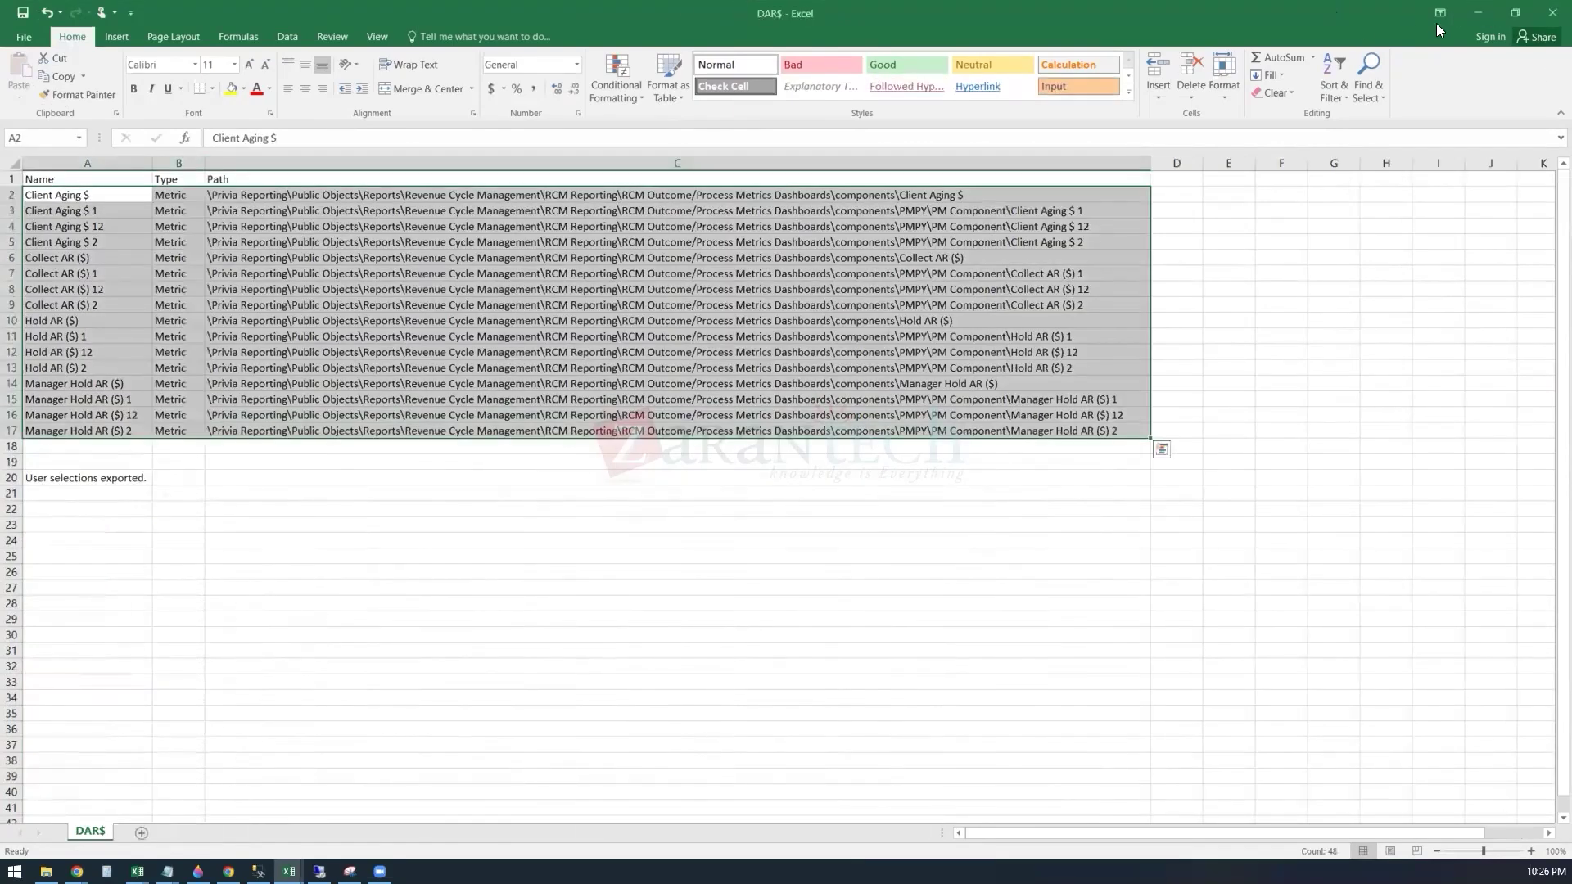
pyautogui.click(1478, 14)
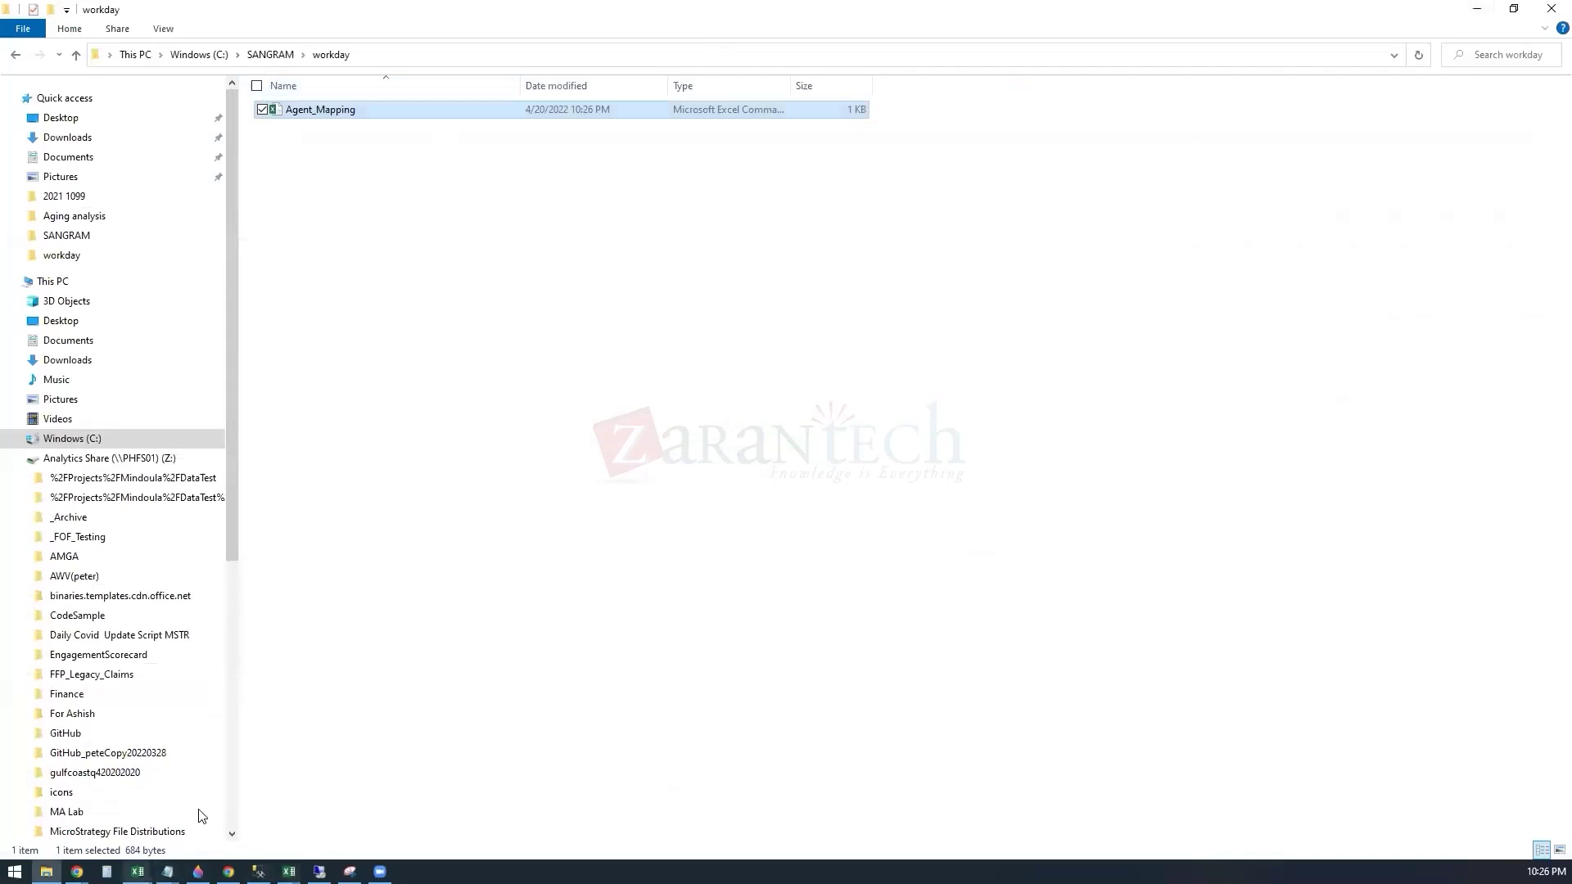
pyautogui.moveTo(77, 871)
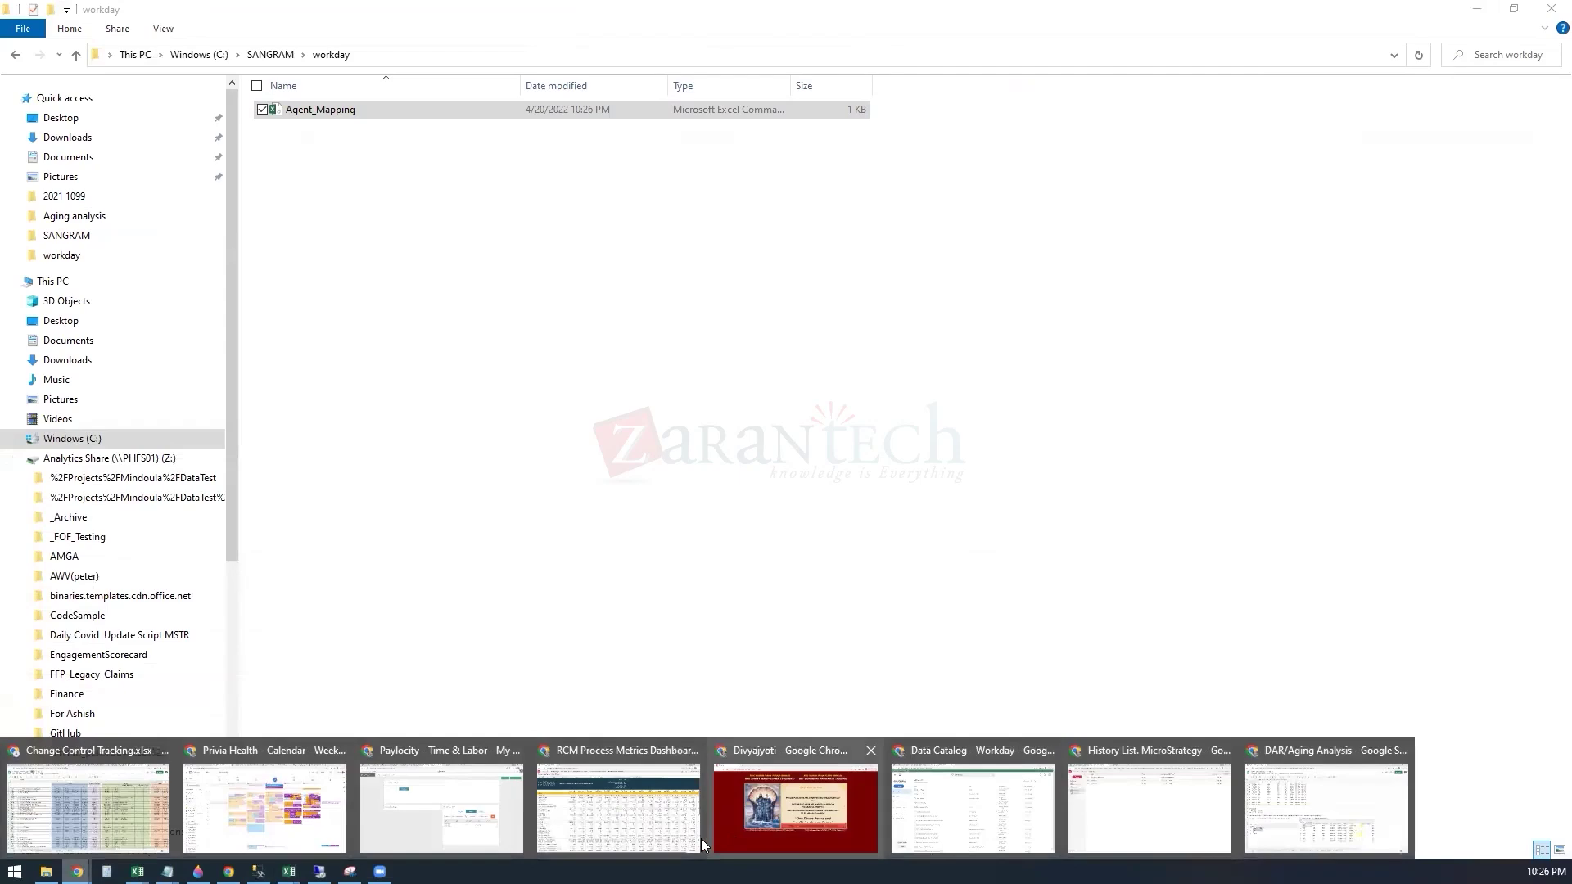
pyautogui.click(965, 851)
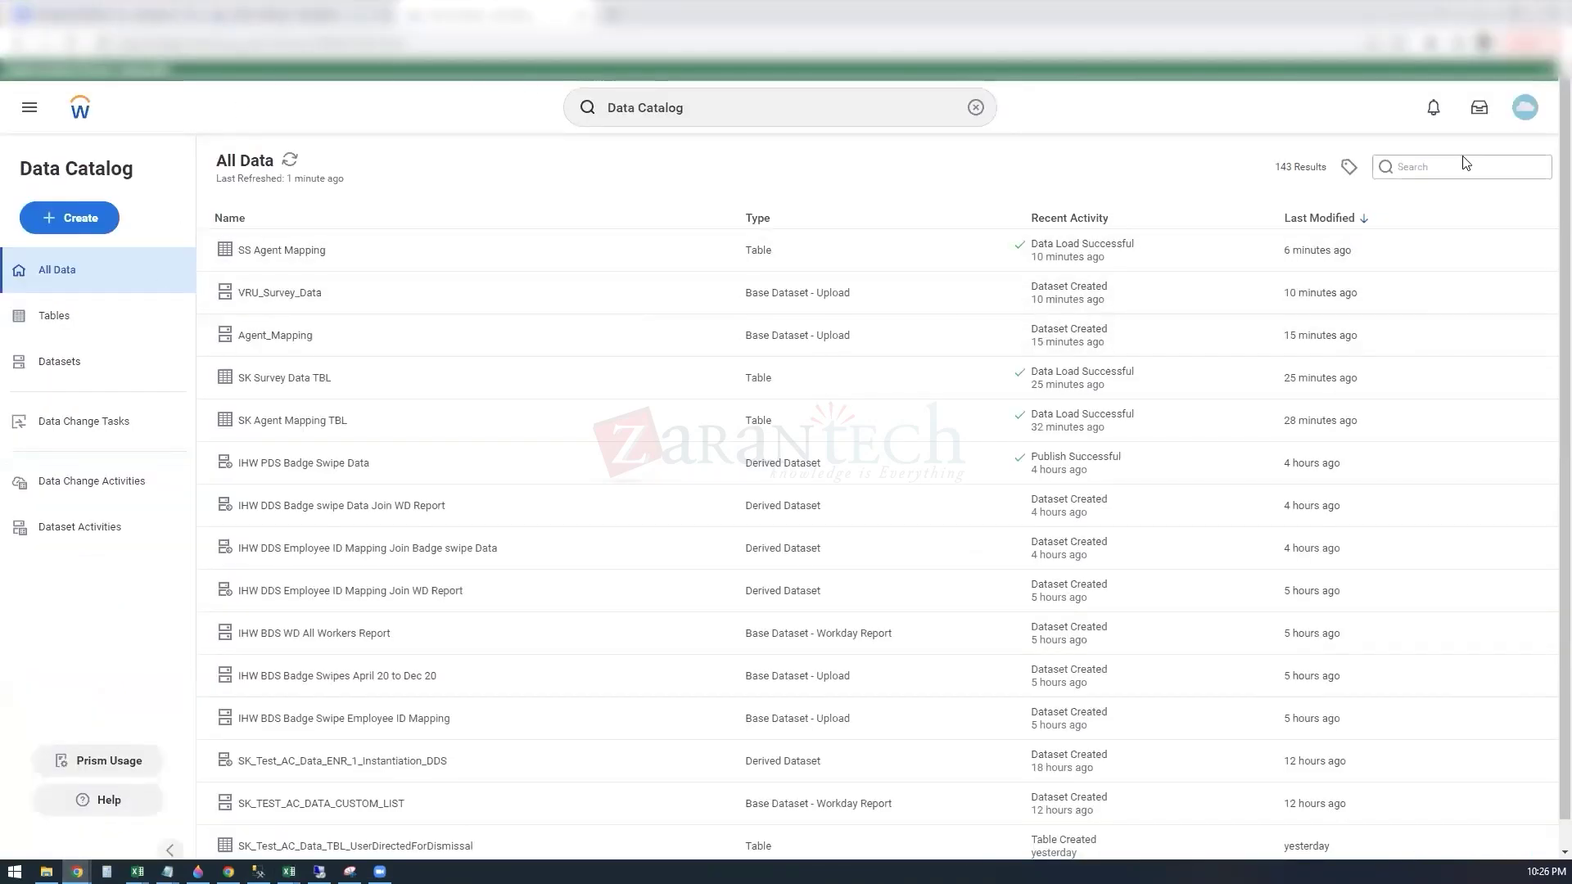
# - Look over the refreshed list of existing data change tasks and return to the All Data list
pyautogui.click(714, 108)
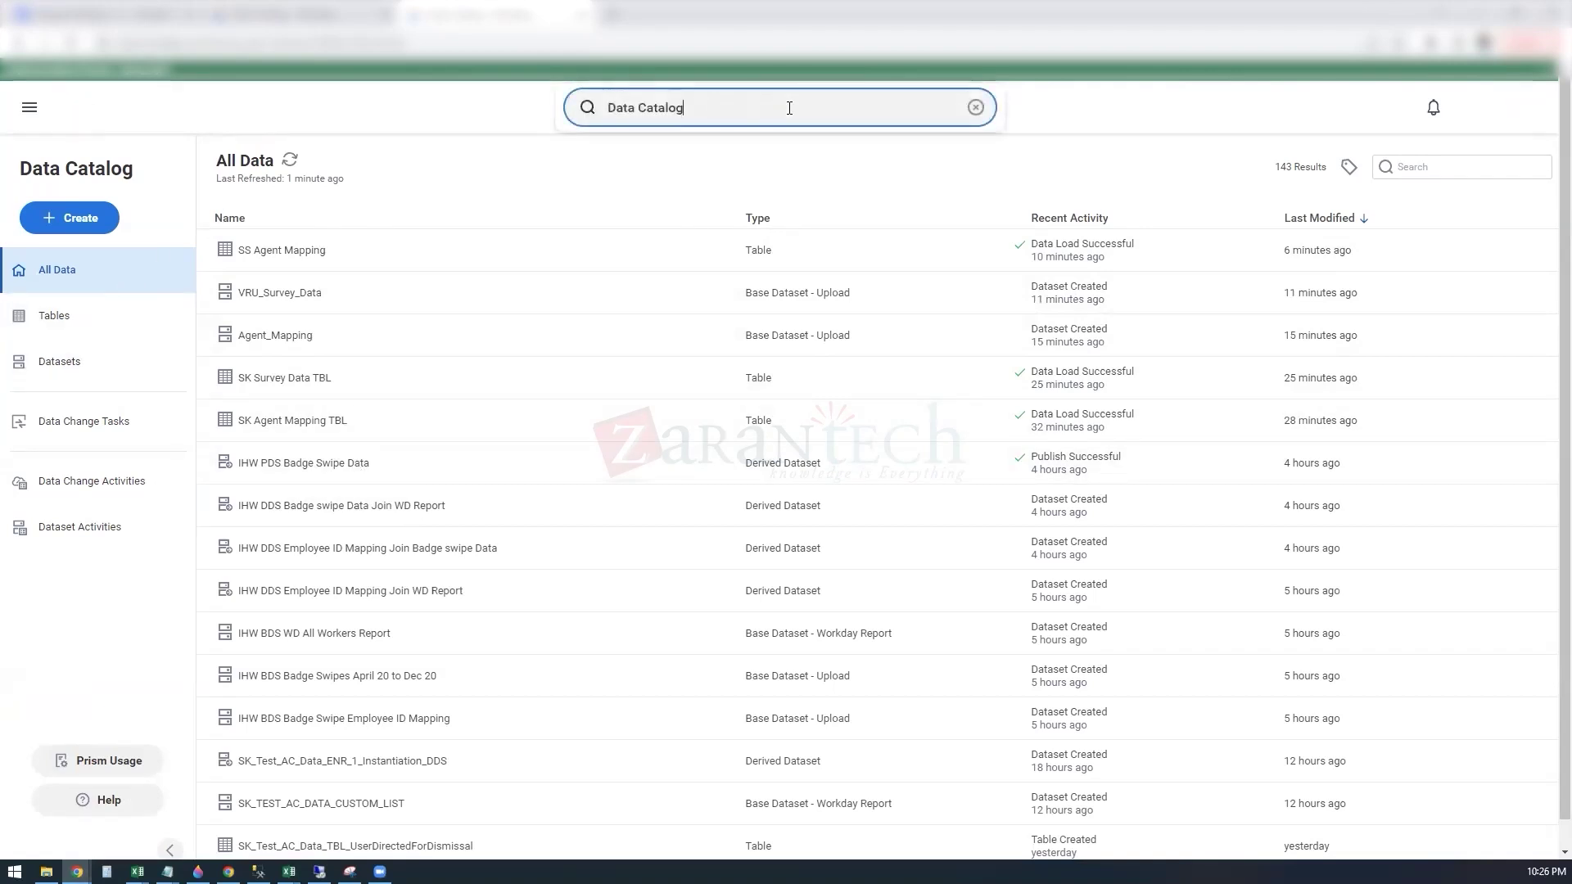
pyautogui.click(82, 422)
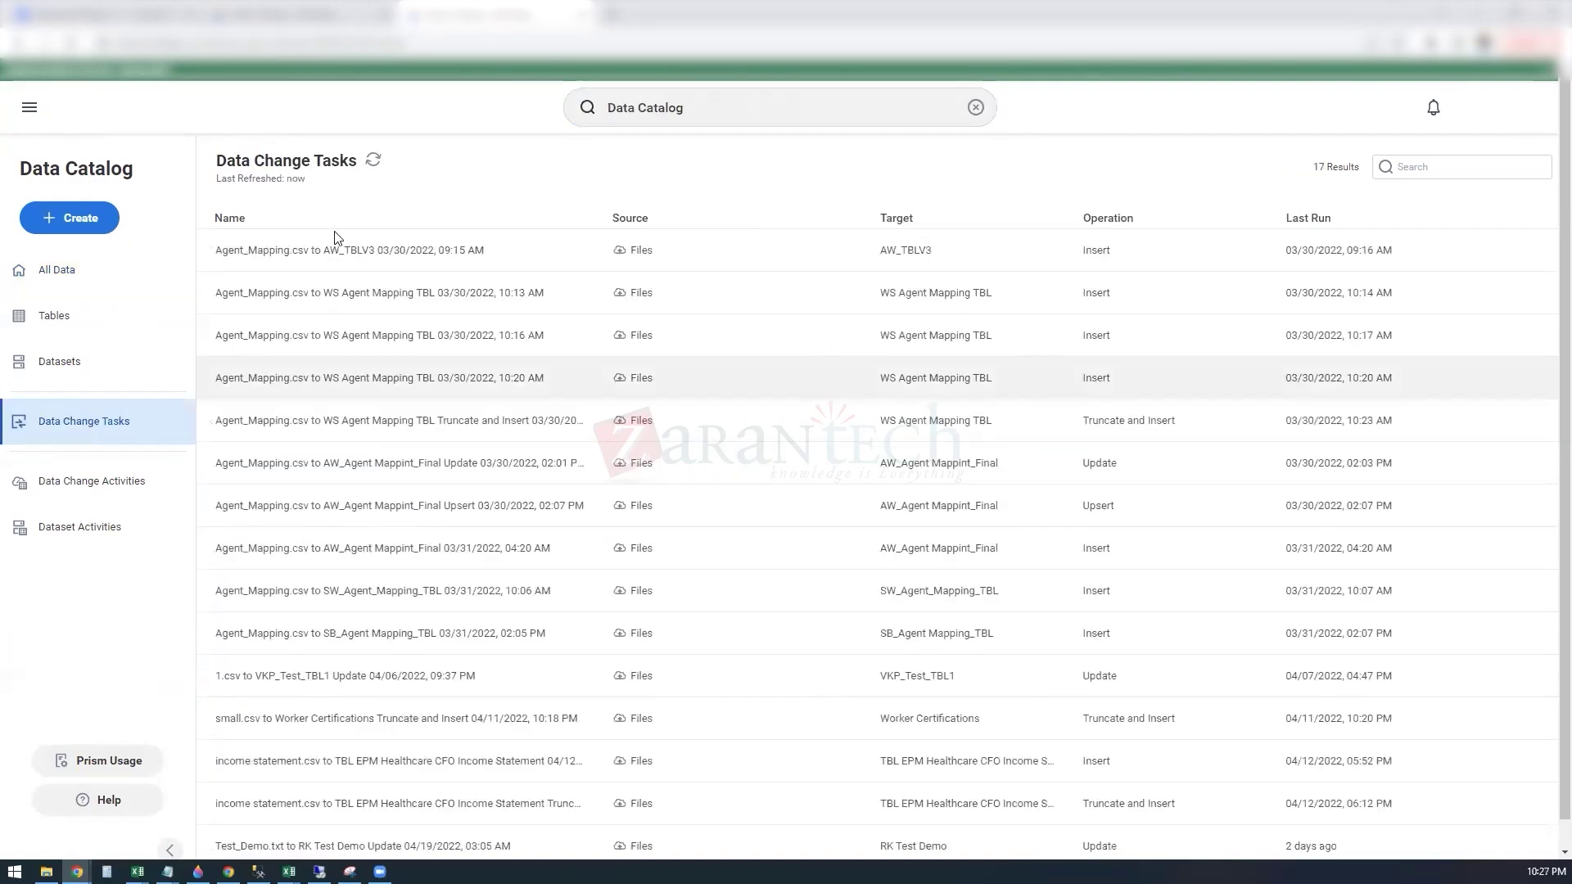
pyautogui.click(374, 162)
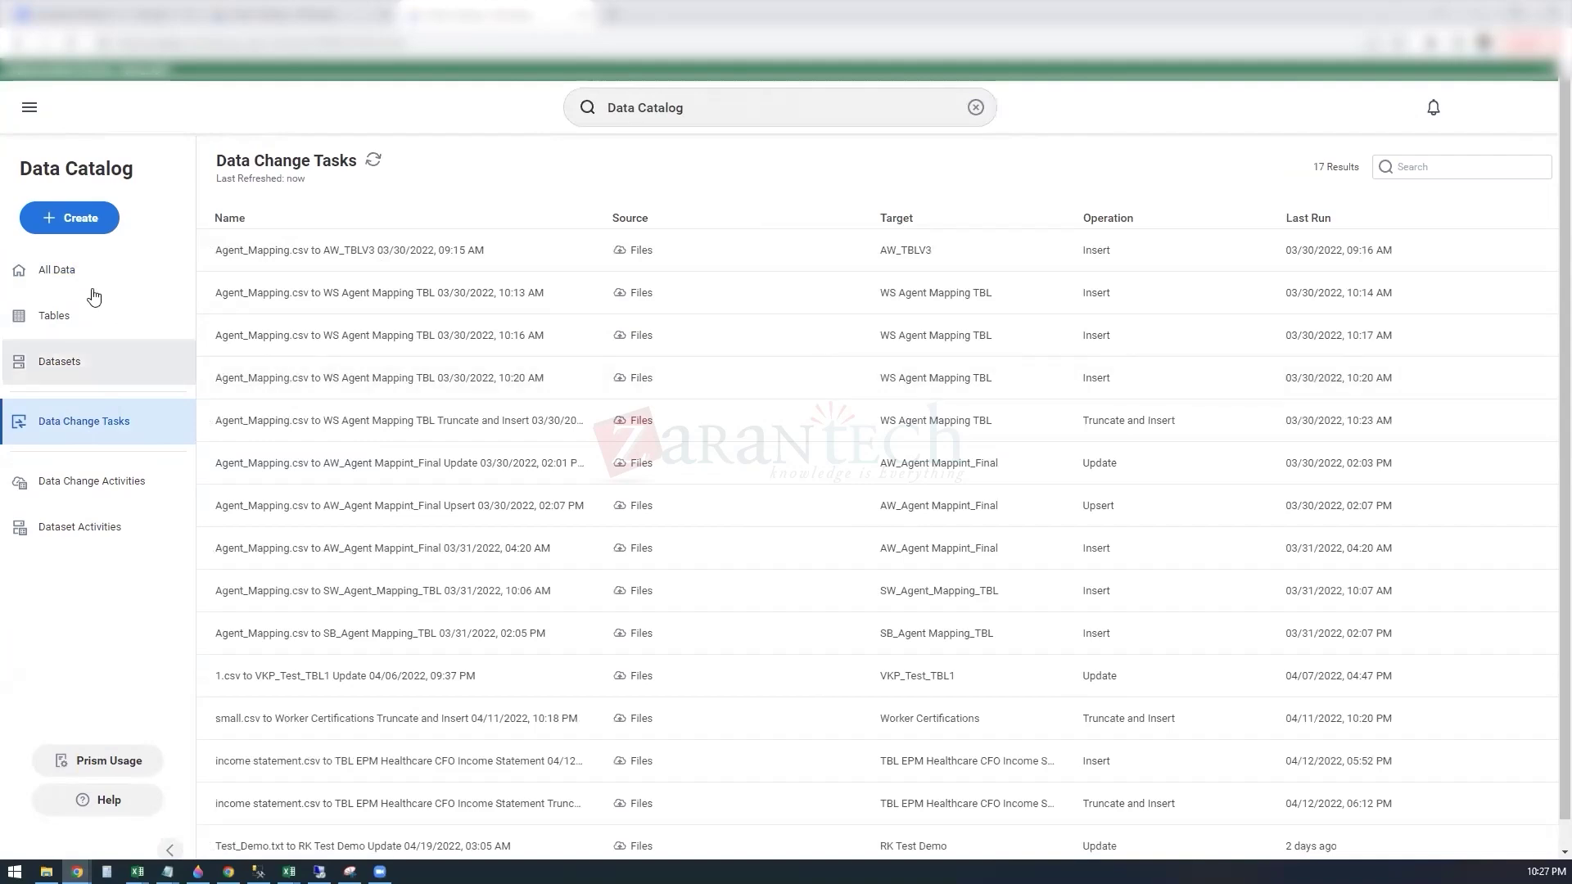
pyautogui.click(73, 272)
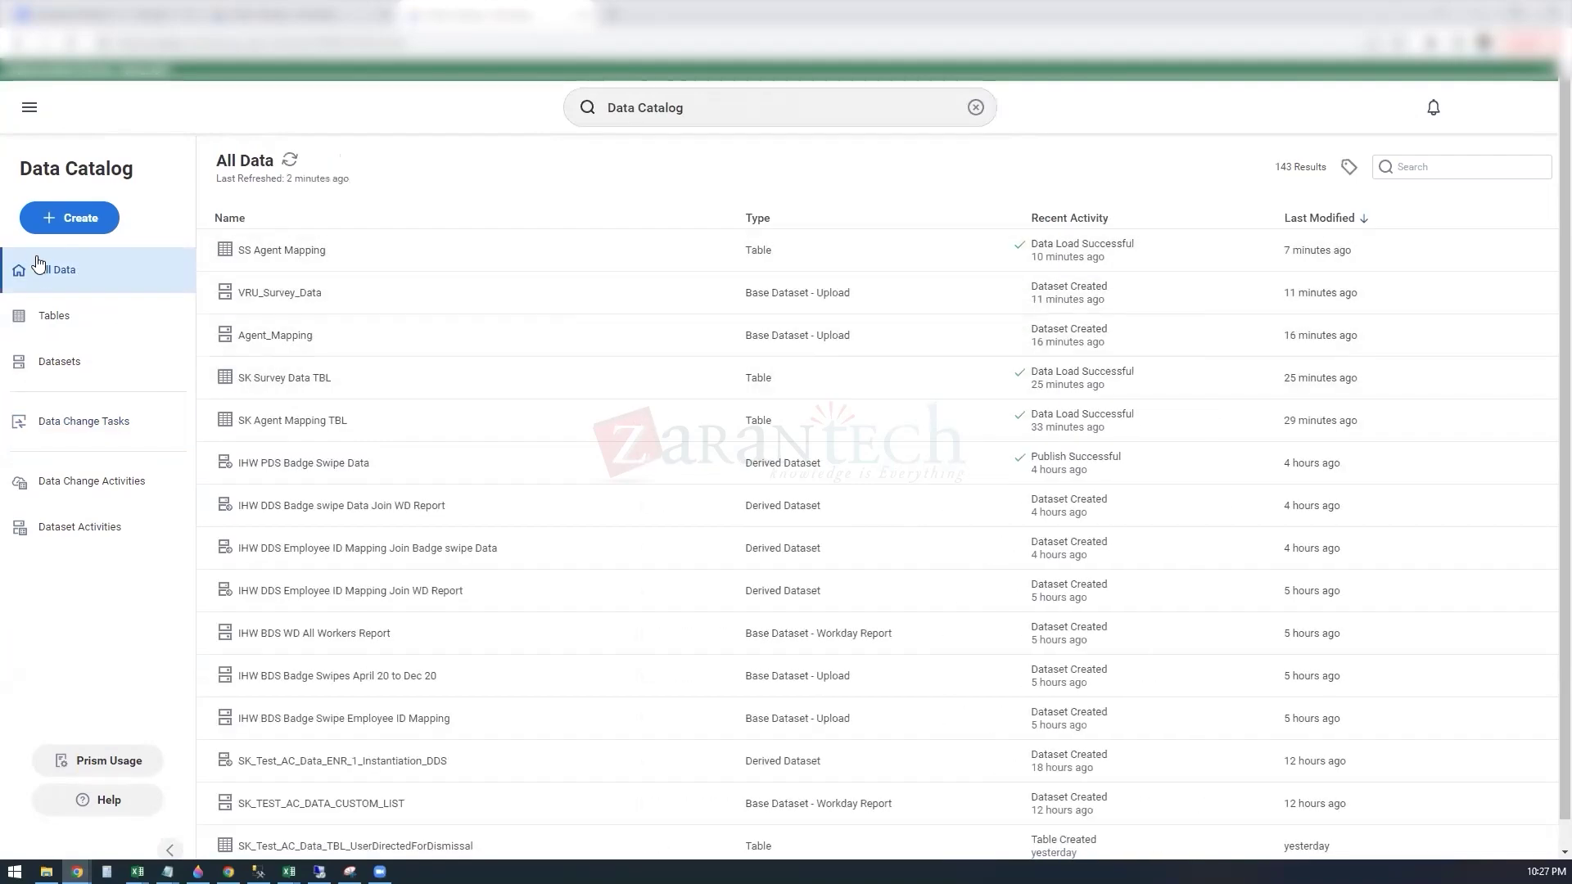
# - Create a data change task for the SS Agent Mapping table from the Tables list
pyautogui.click(63, 321)
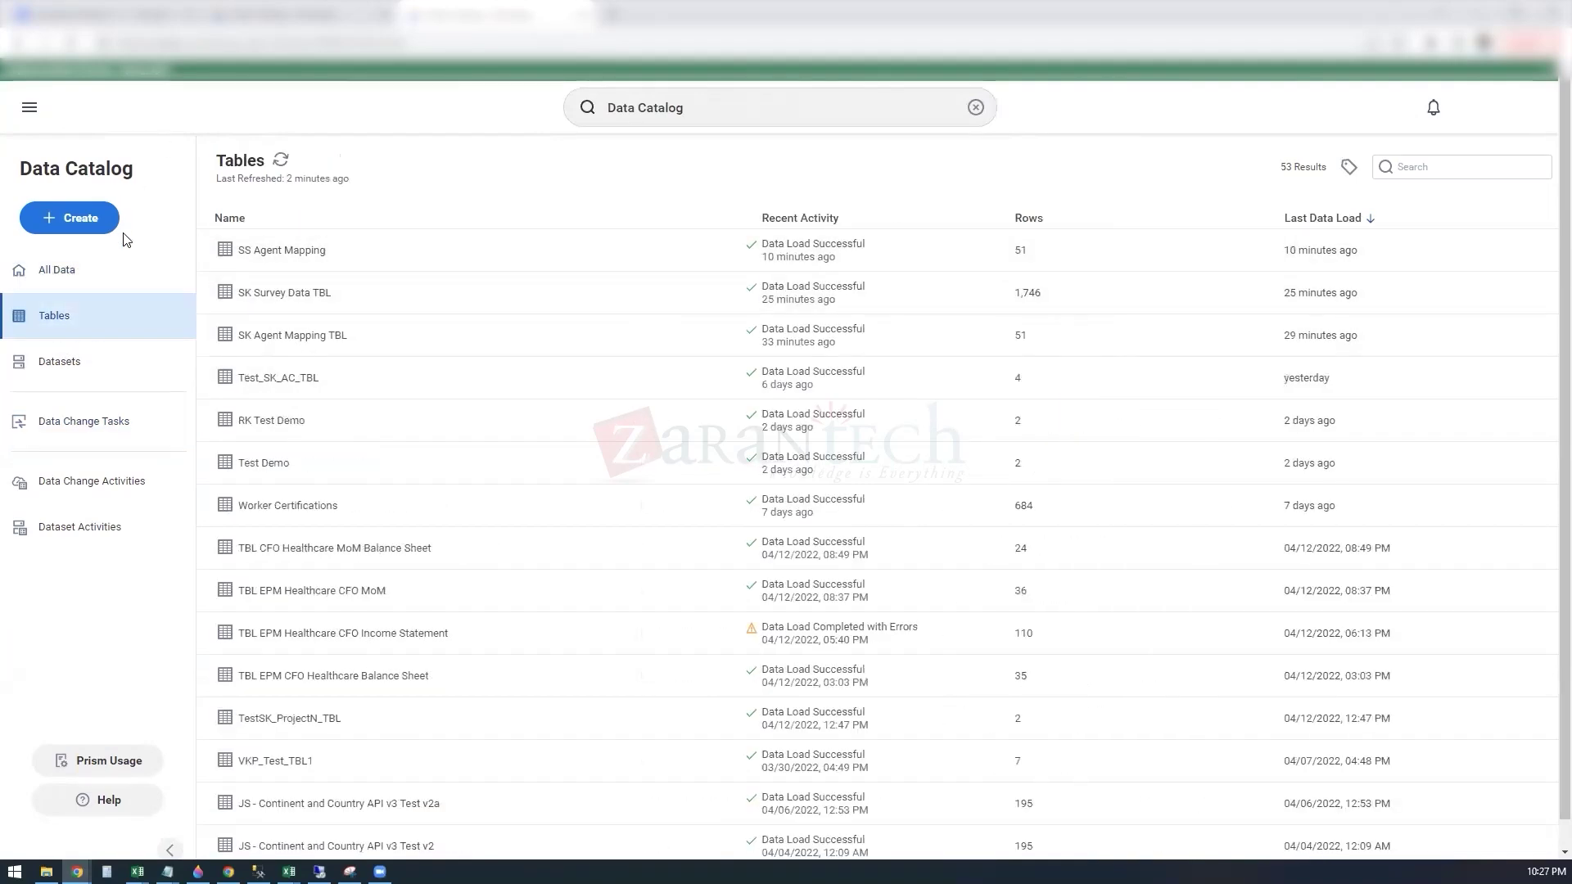
pyautogui.click(291, 252)
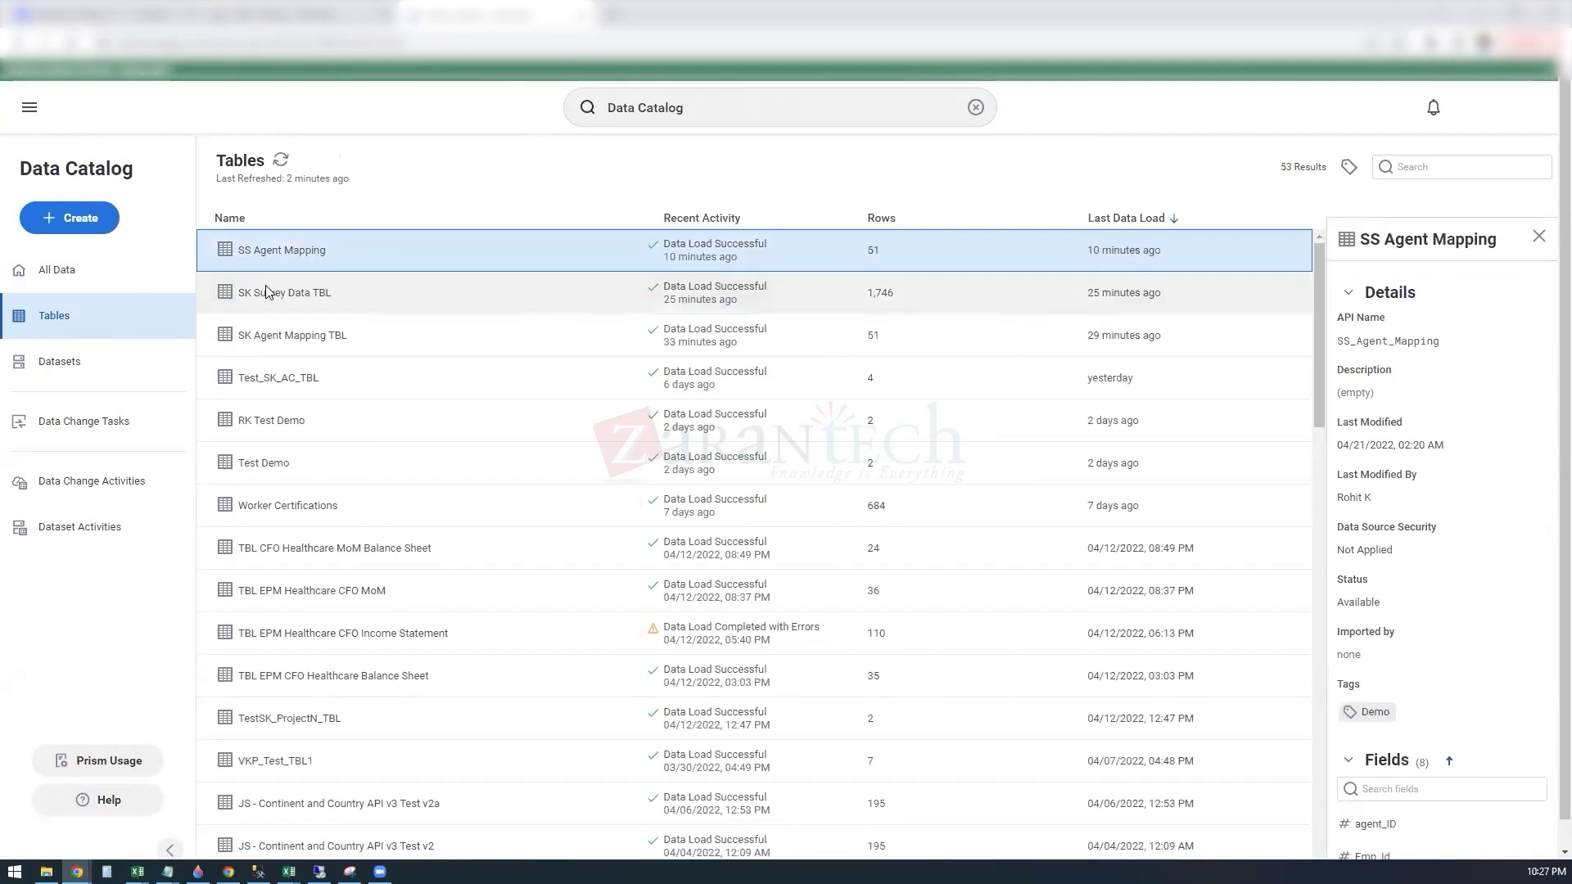
pyautogui.rightClick(300, 245)
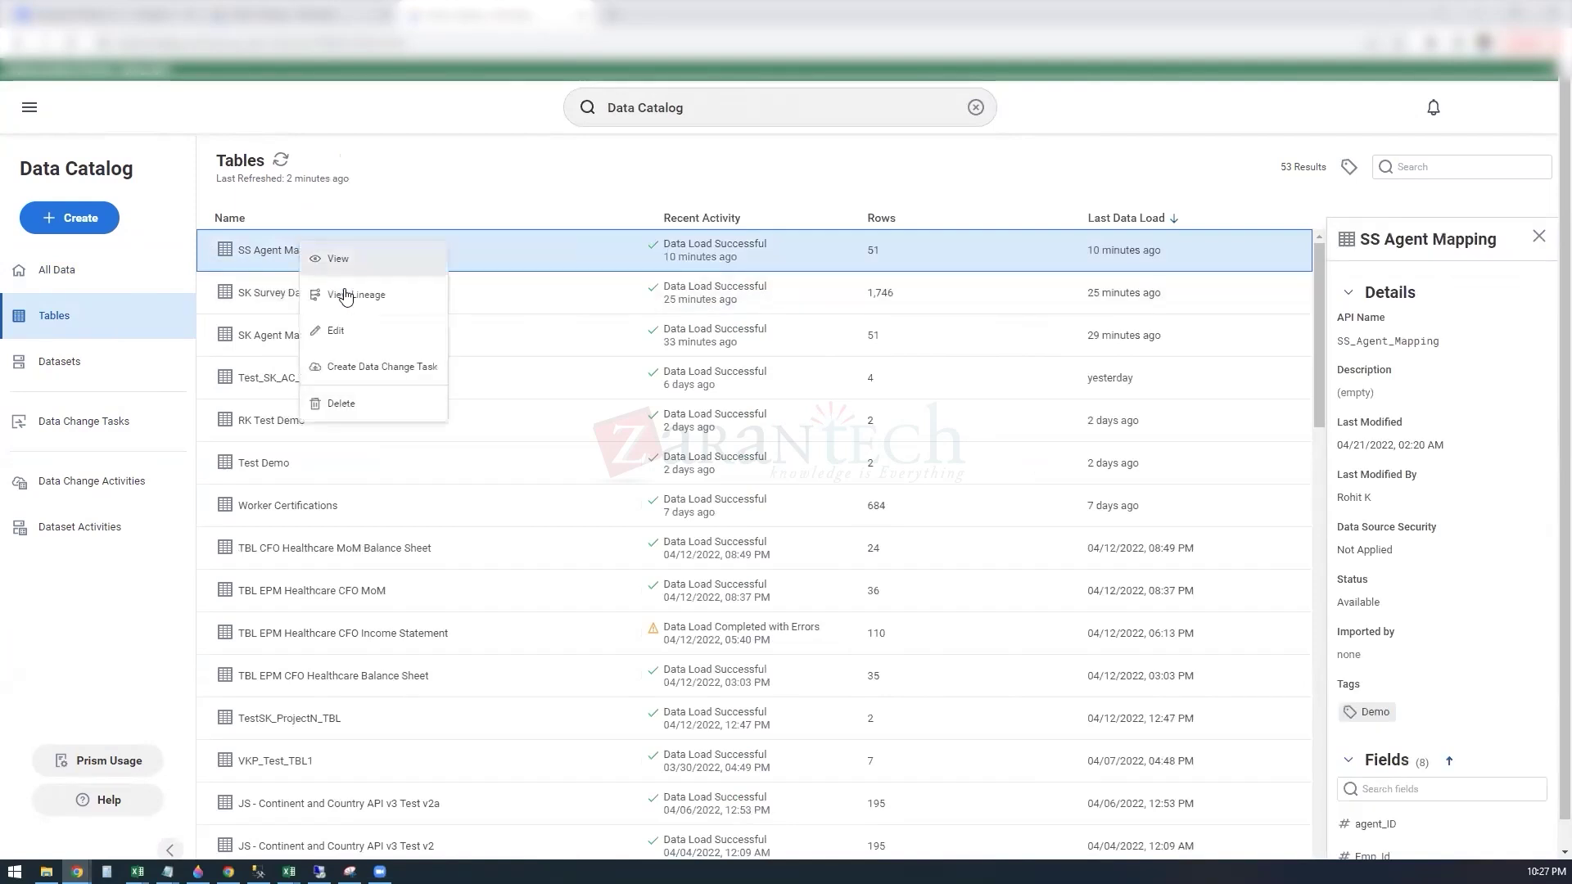
pyautogui.click(401, 375)
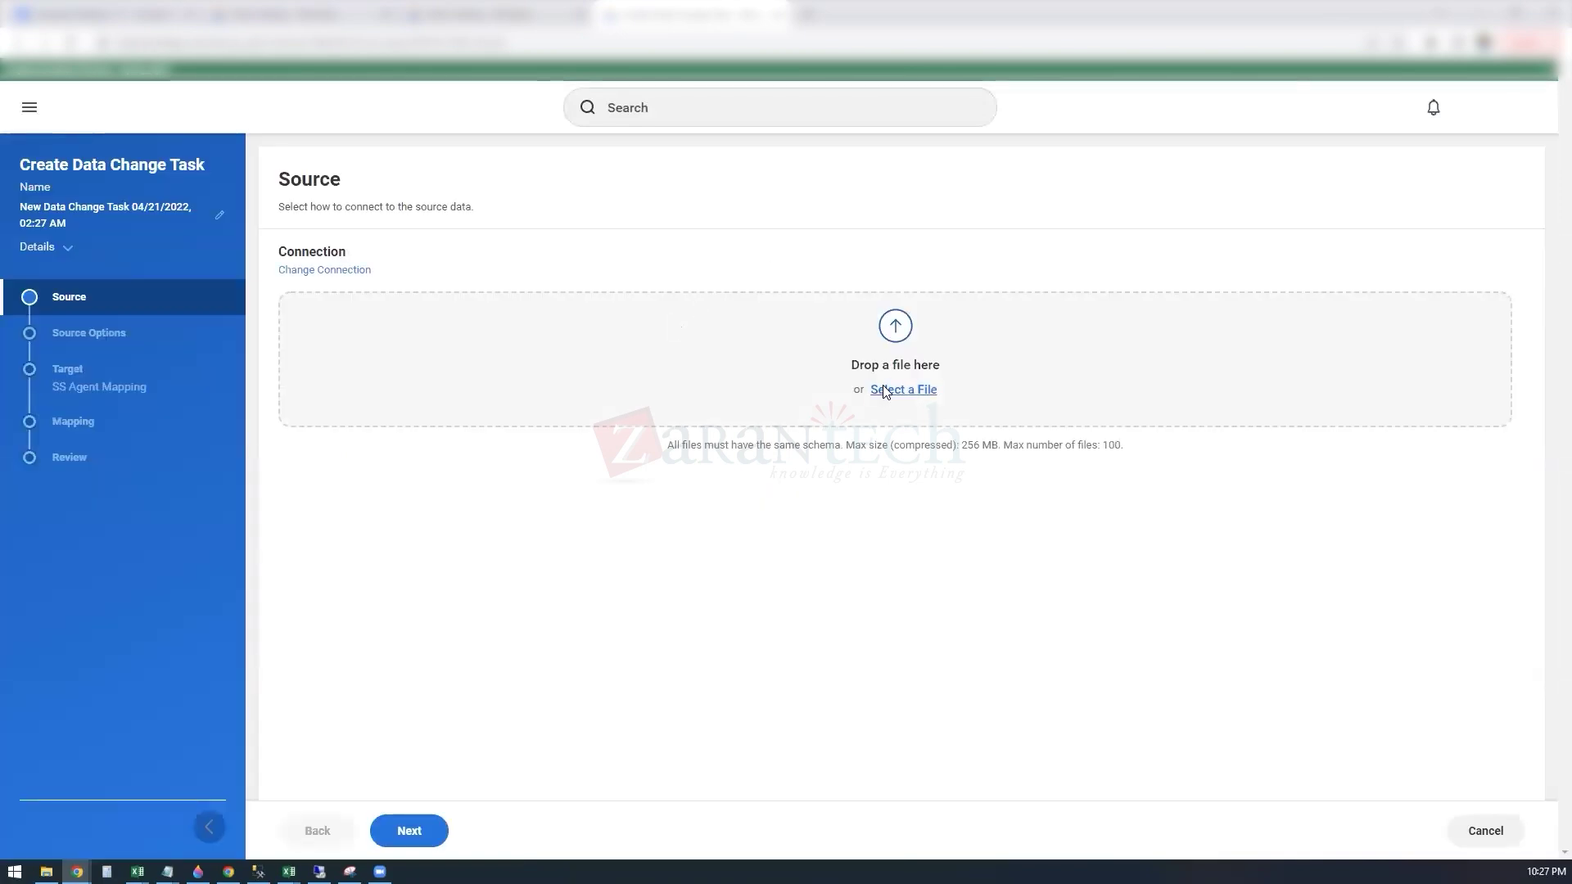
# - Upload Agent_Mapping.csv from the workday folder as the task's source and continue to the source options
pyautogui.click(918, 391)
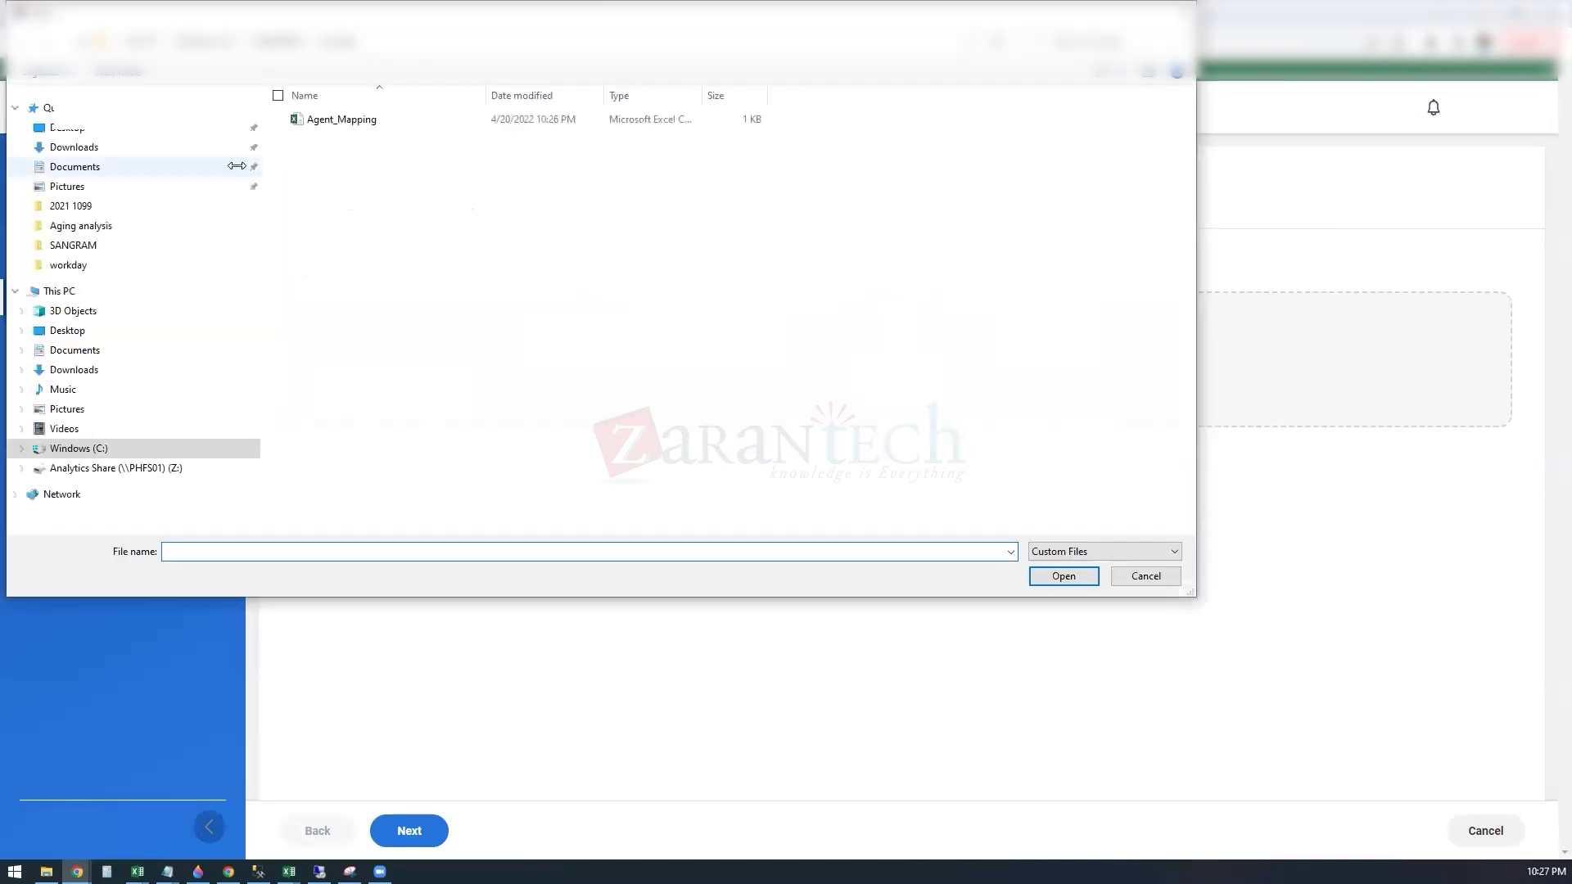
pyautogui.click(340, 121)
pyautogui.click(1063, 575)
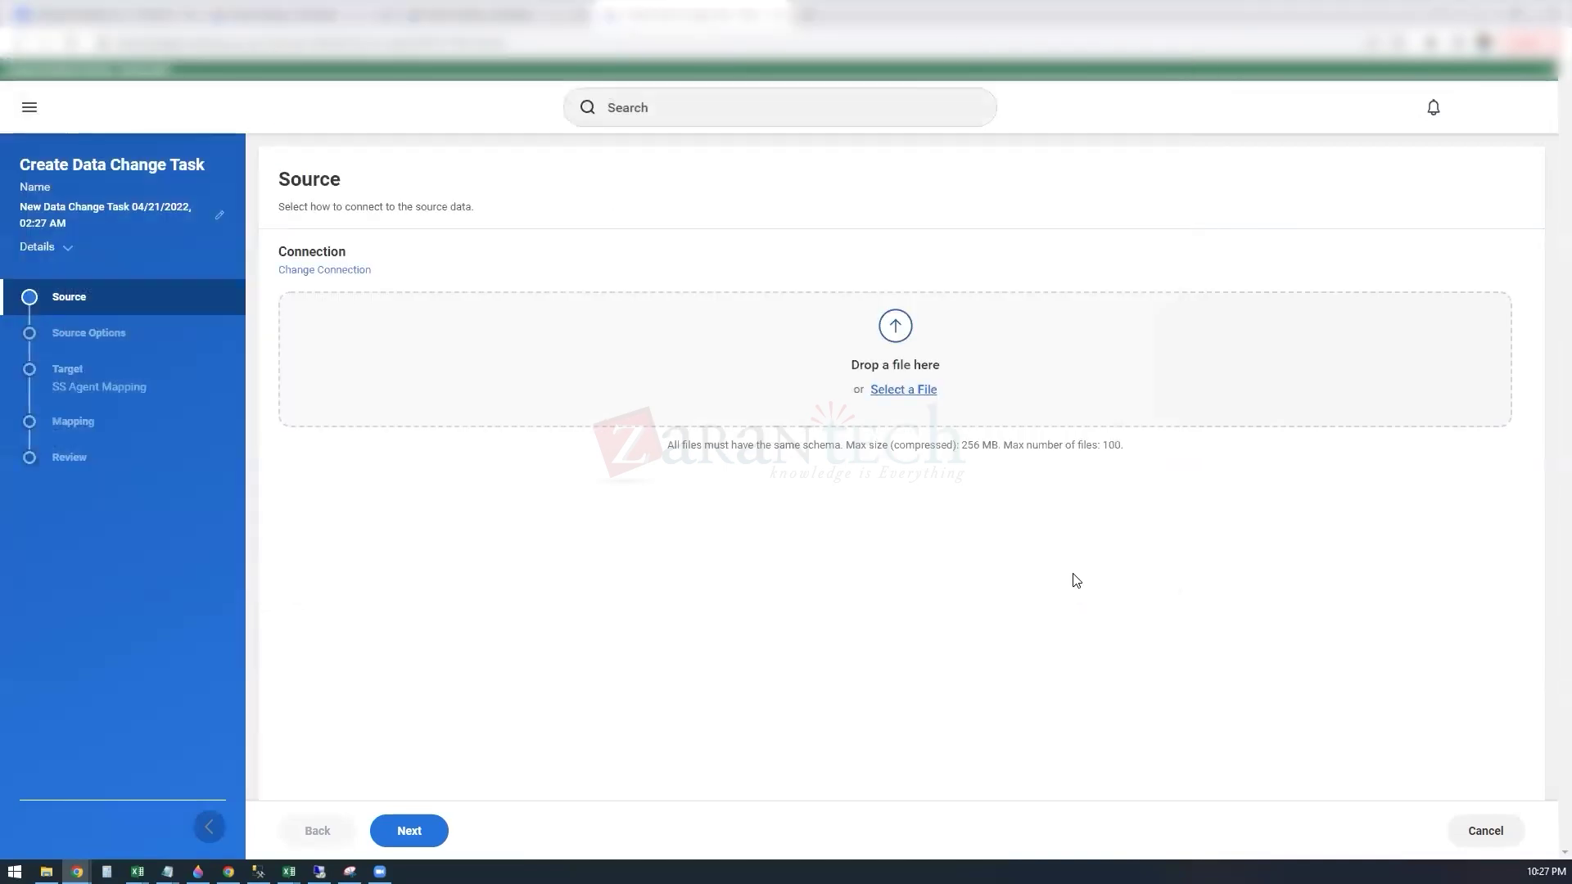
pyautogui.click(412, 832)
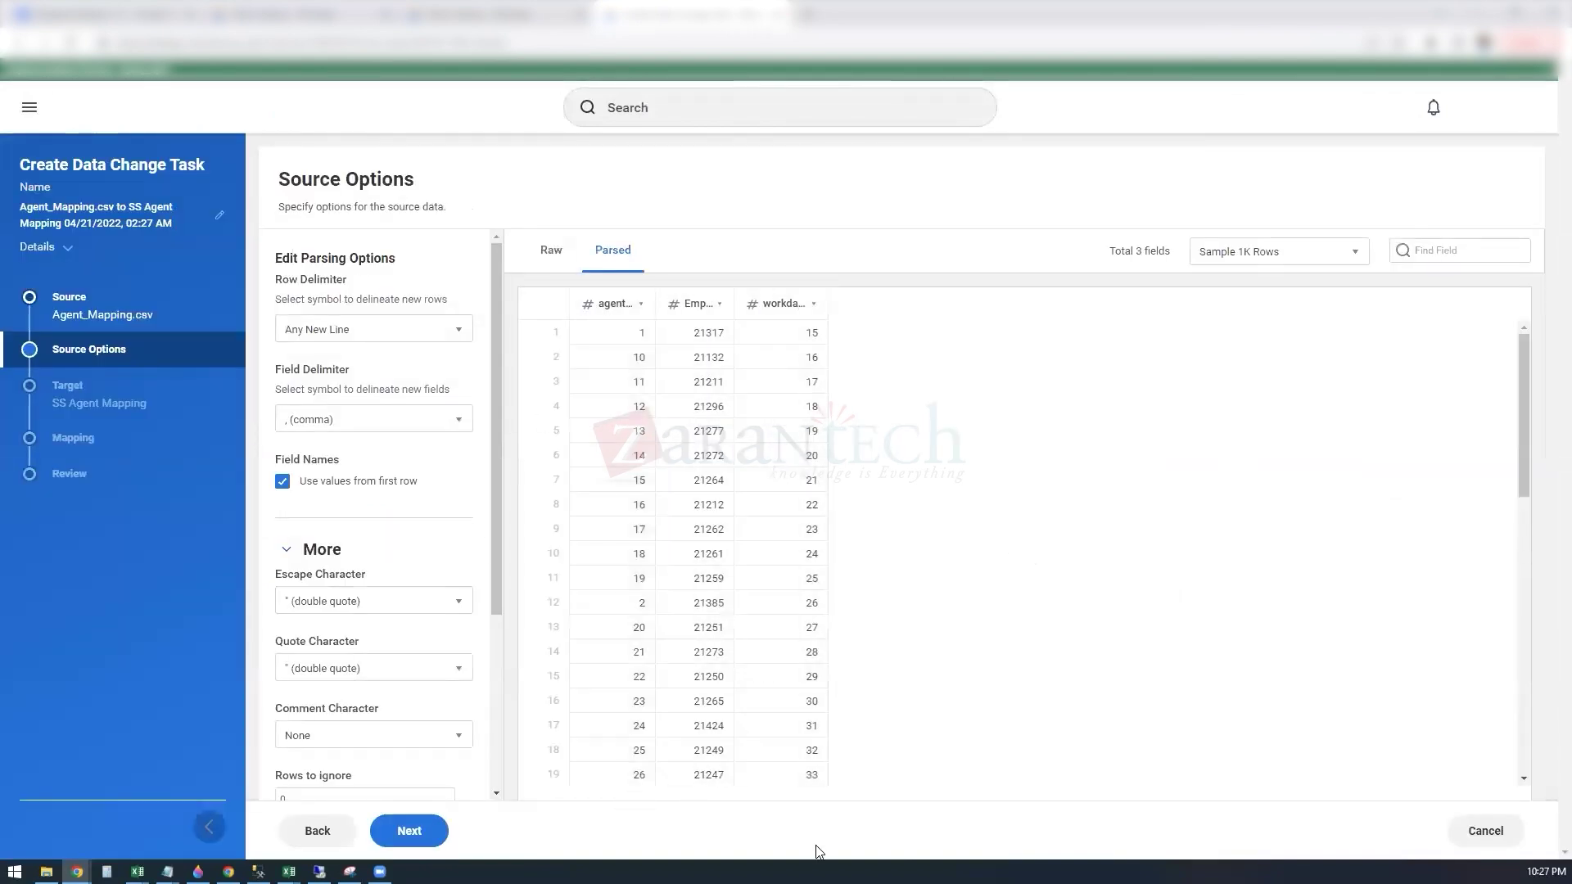
# - Accept the source options, set the target operation to Update, and try to advance past the field mapping without an update key
pyautogui.click(417, 833)
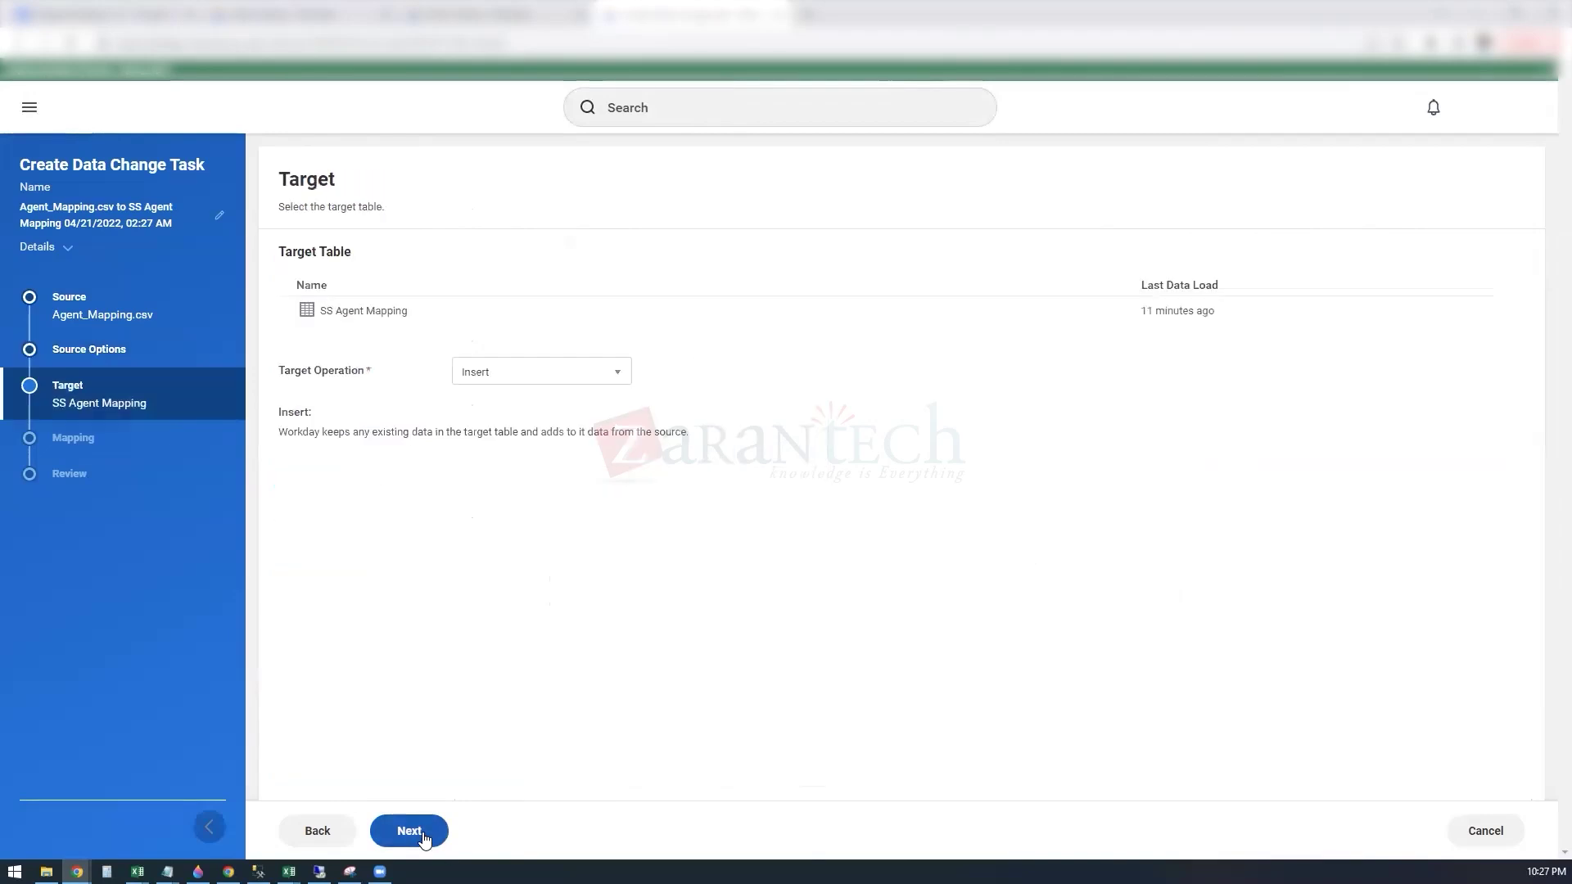
pyautogui.click(608, 379)
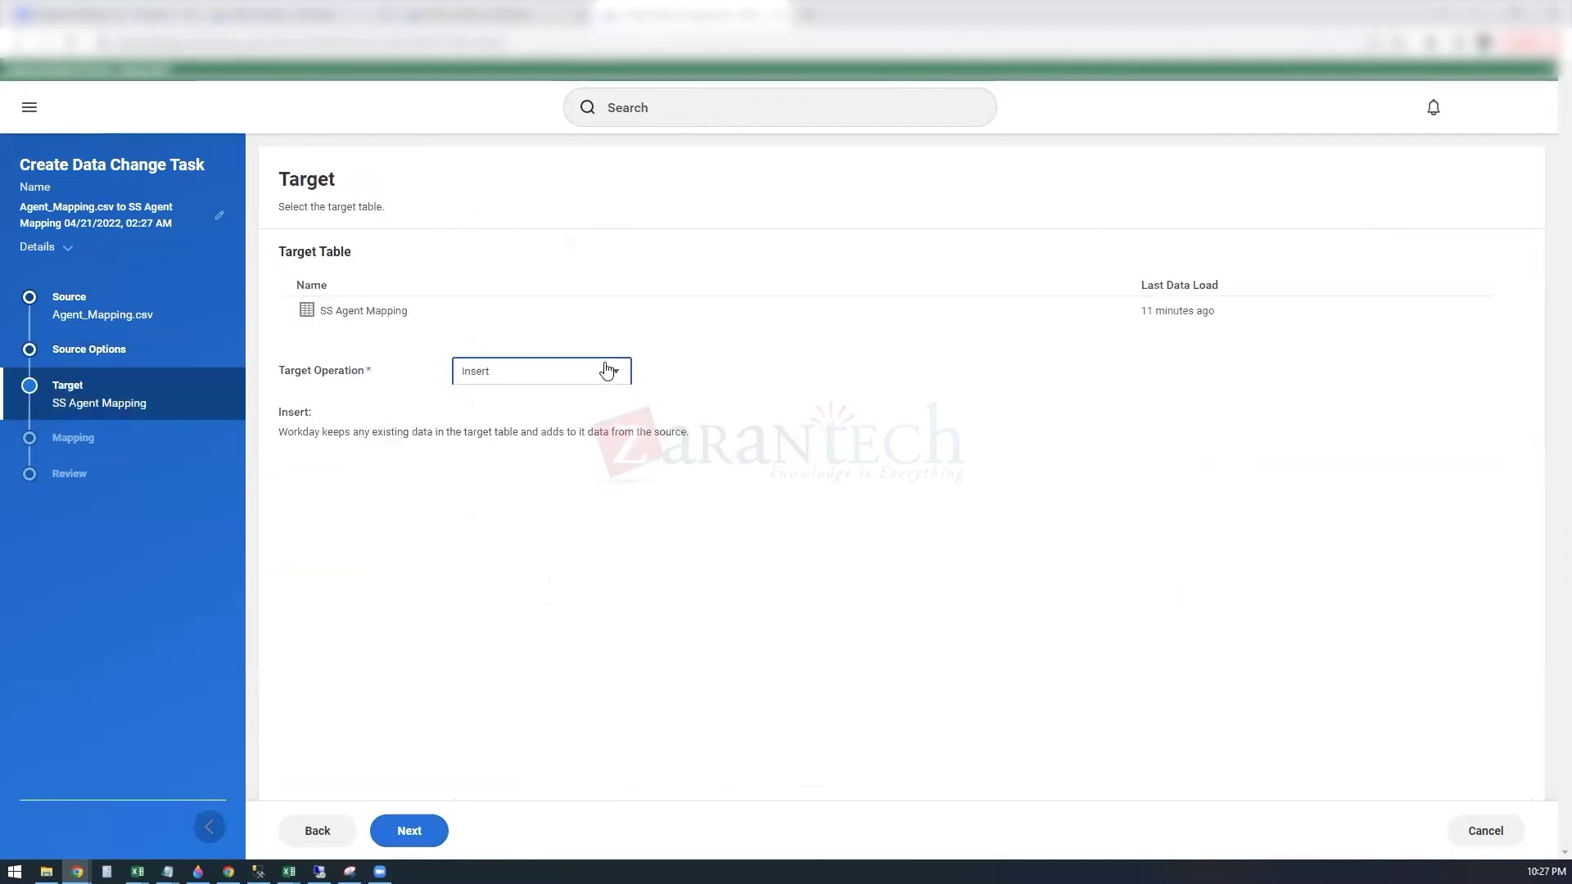
pyautogui.click(550, 473)
pyautogui.click(412, 832)
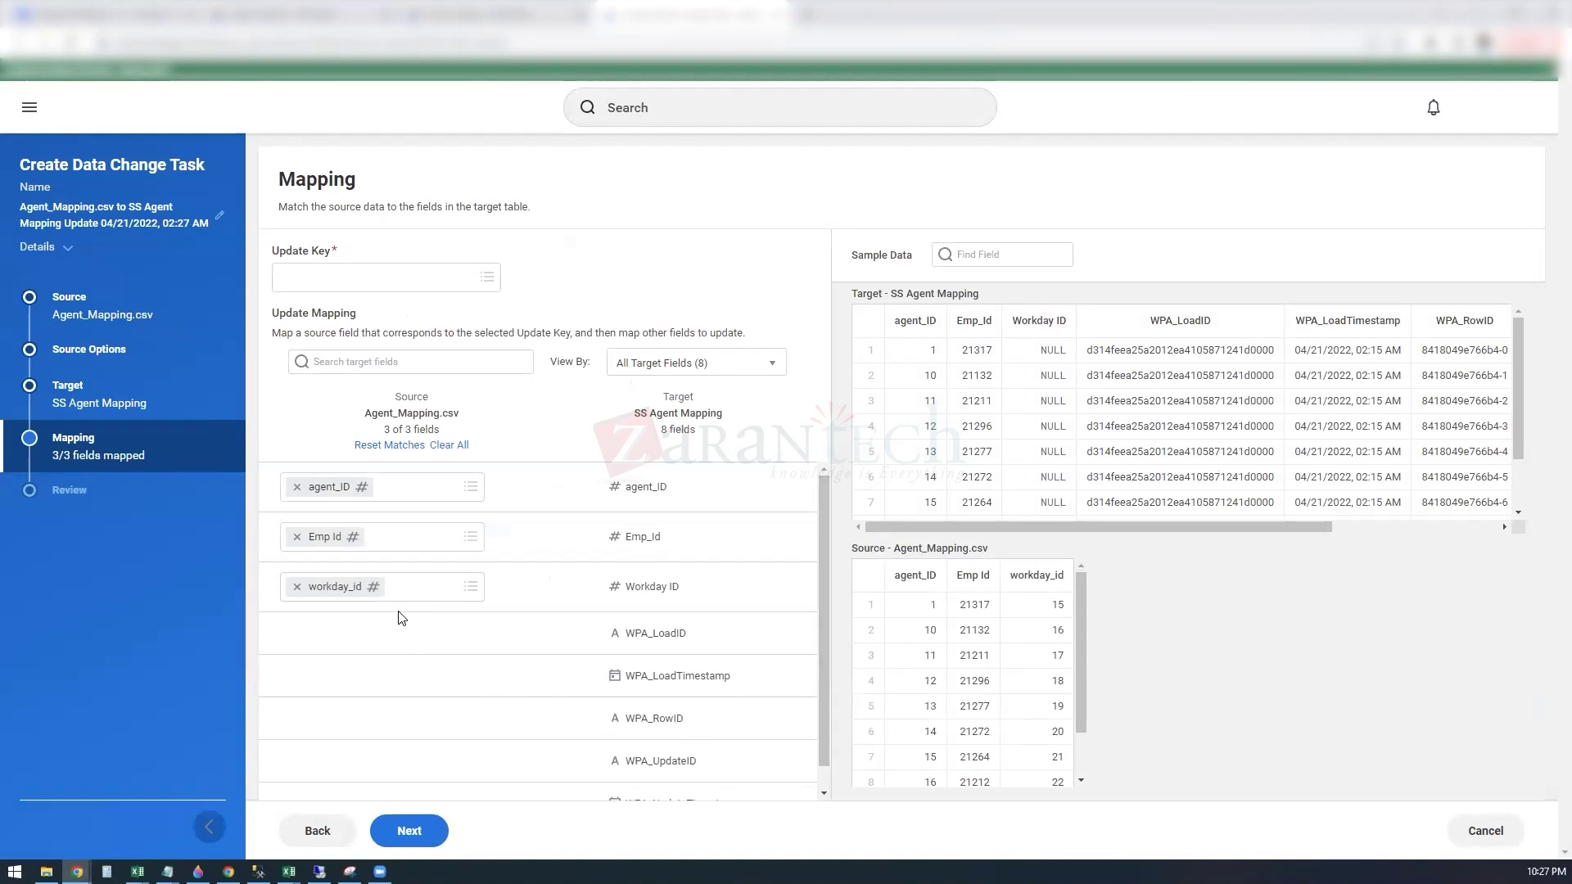
pyautogui.click(413, 831)
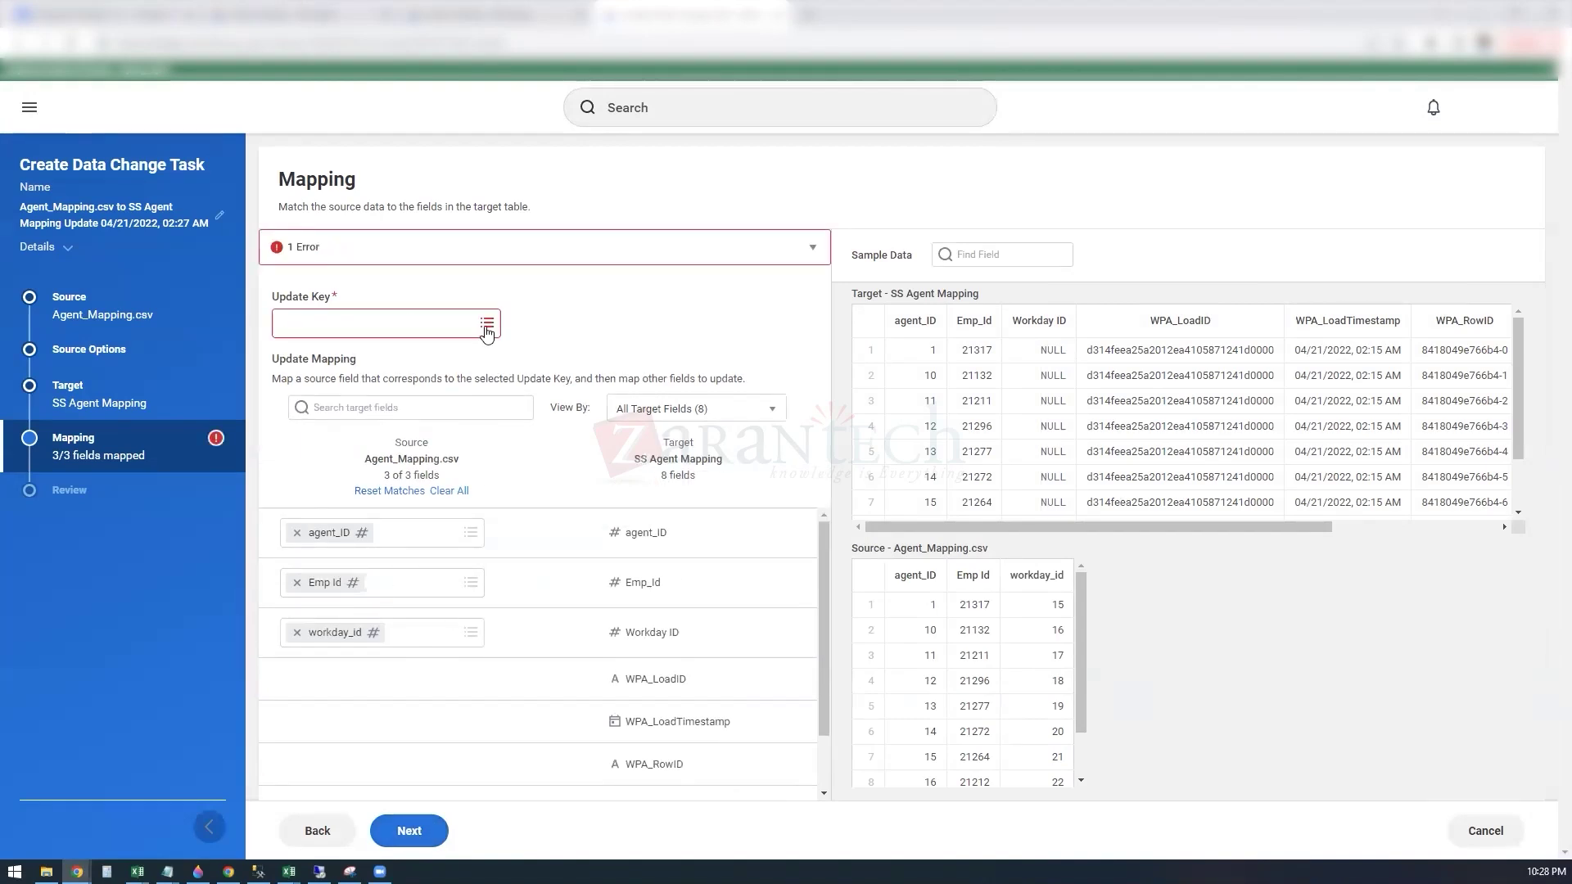
# - Set agent_ID as the update key in the field mapping, and save and run the data change task immediately
pyautogui.click(486, 326)
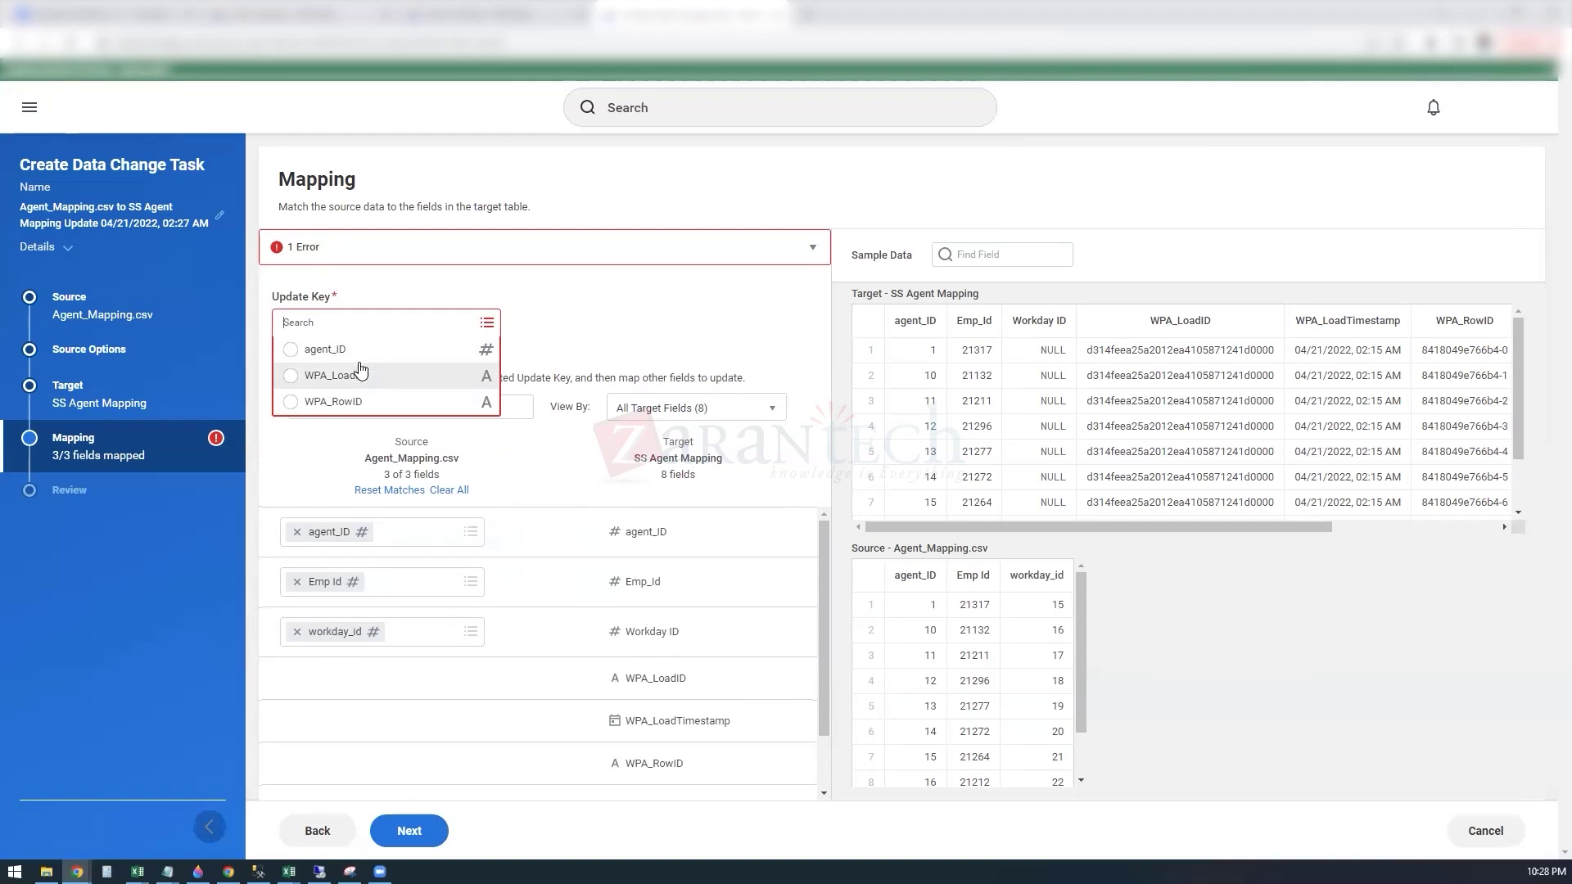
pyautogui.click(362, 352)
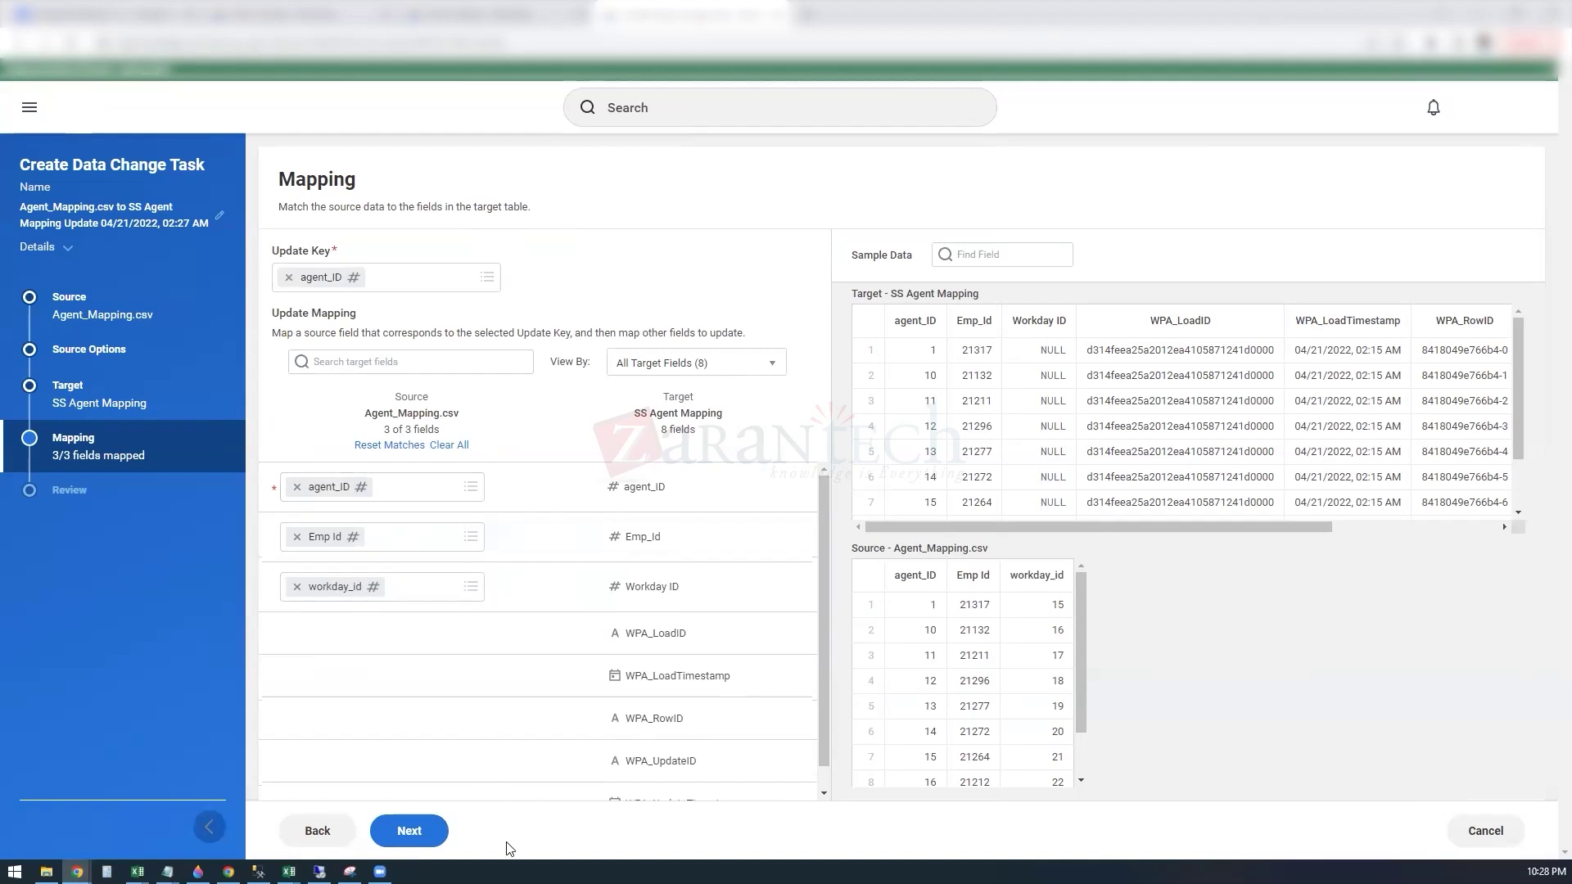
pyautogui.click(420, 840)
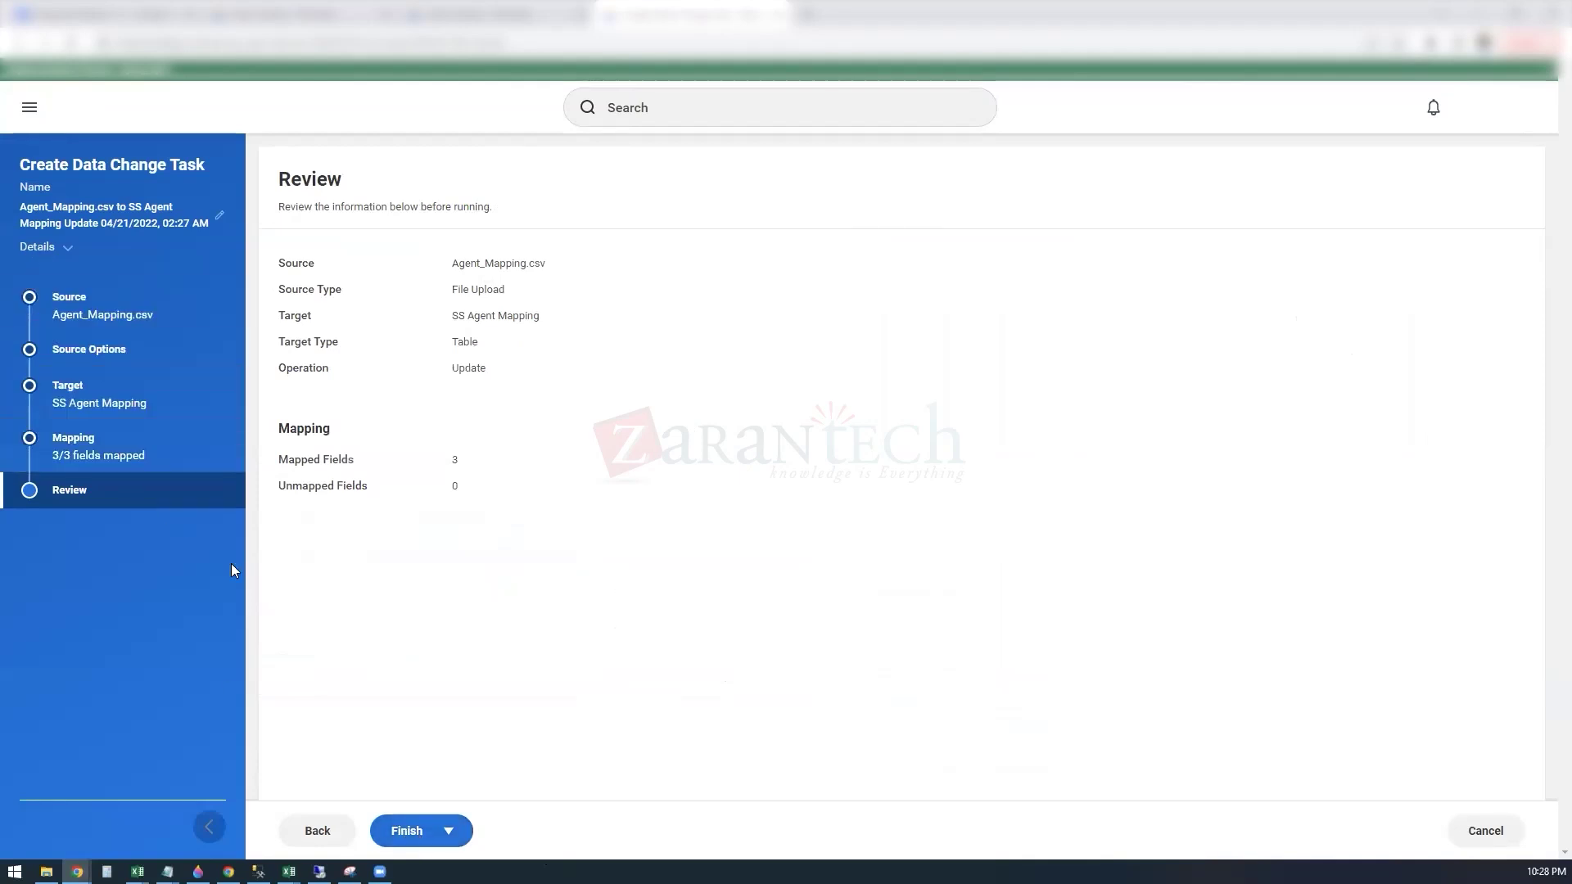
pyautogui.click(450, 831)
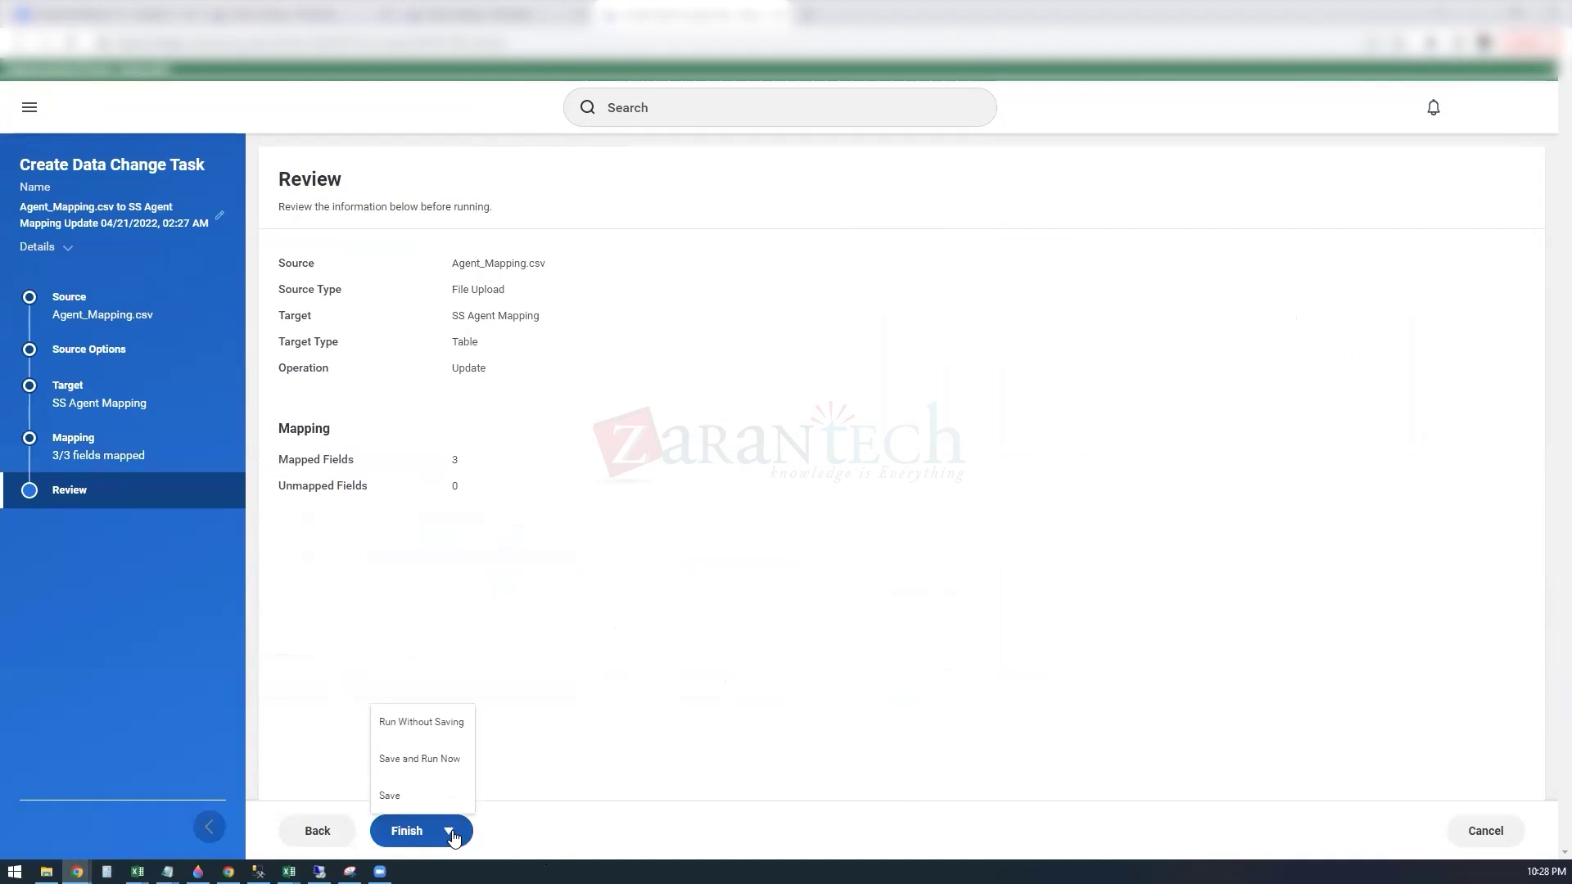
pyautogui.click(433, 757)
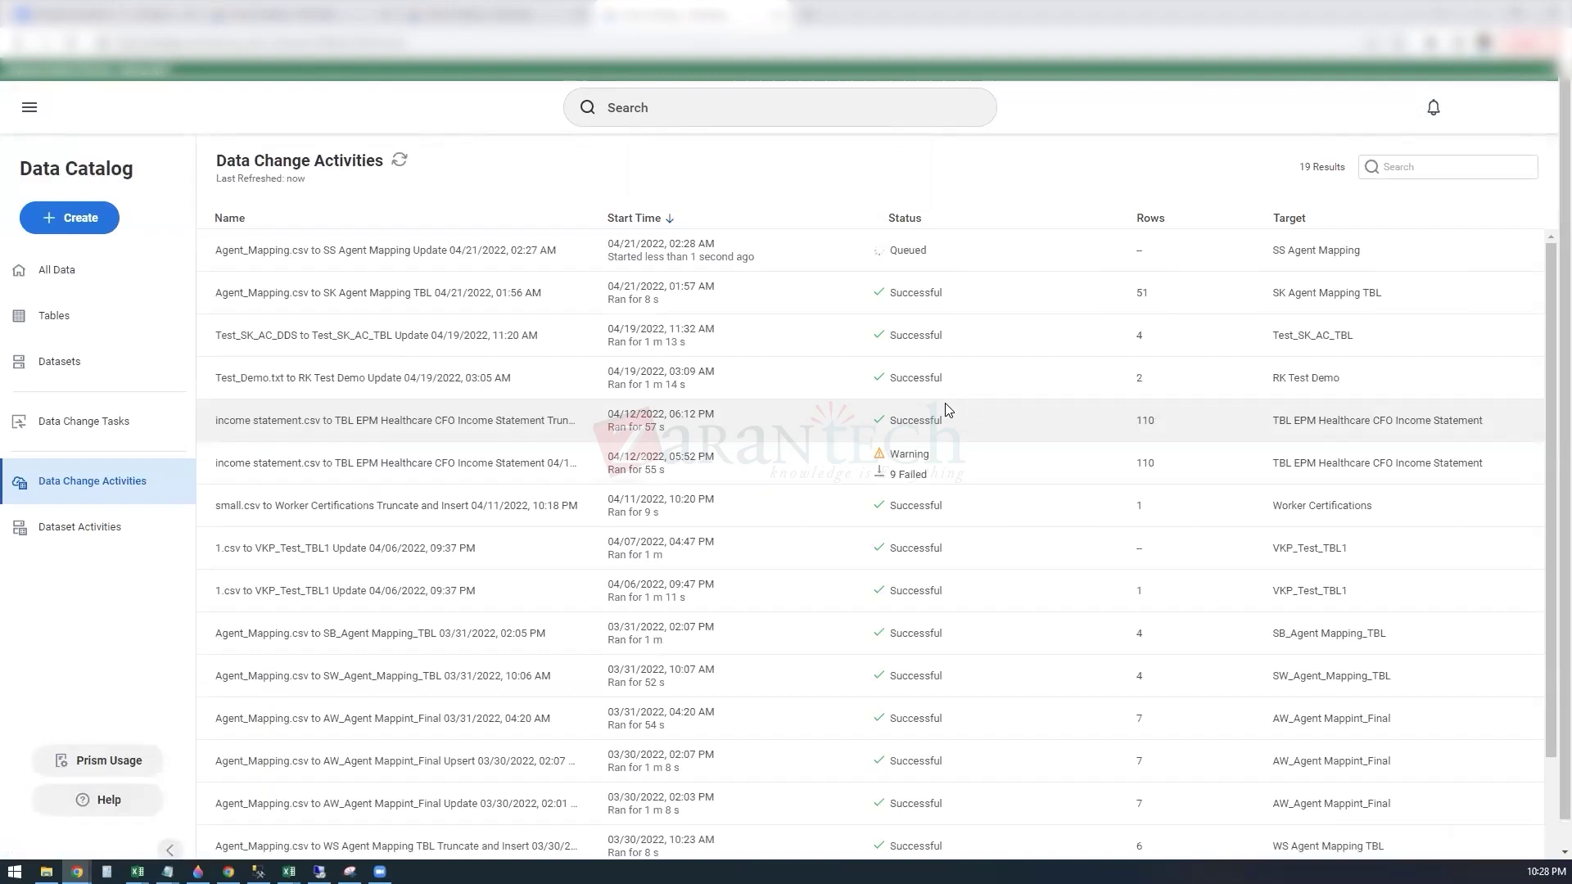
# - Refresh the data change activities and open the SS Agent Mapping table for viewing from the Tables list
pyautogui.click(397, 160)
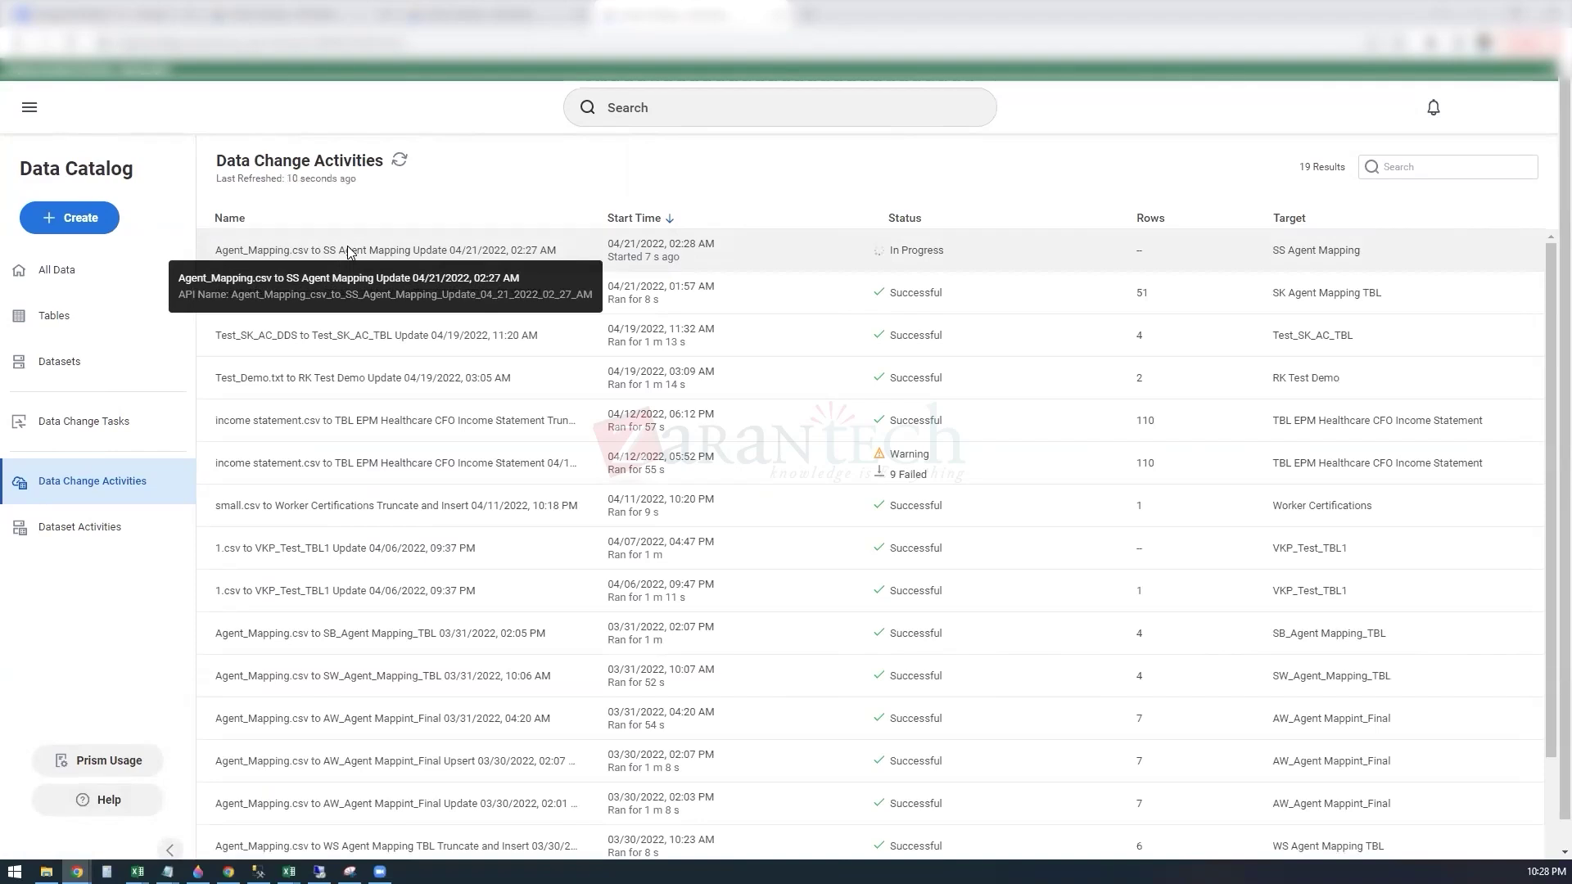
pyautogui.click(80, 319)
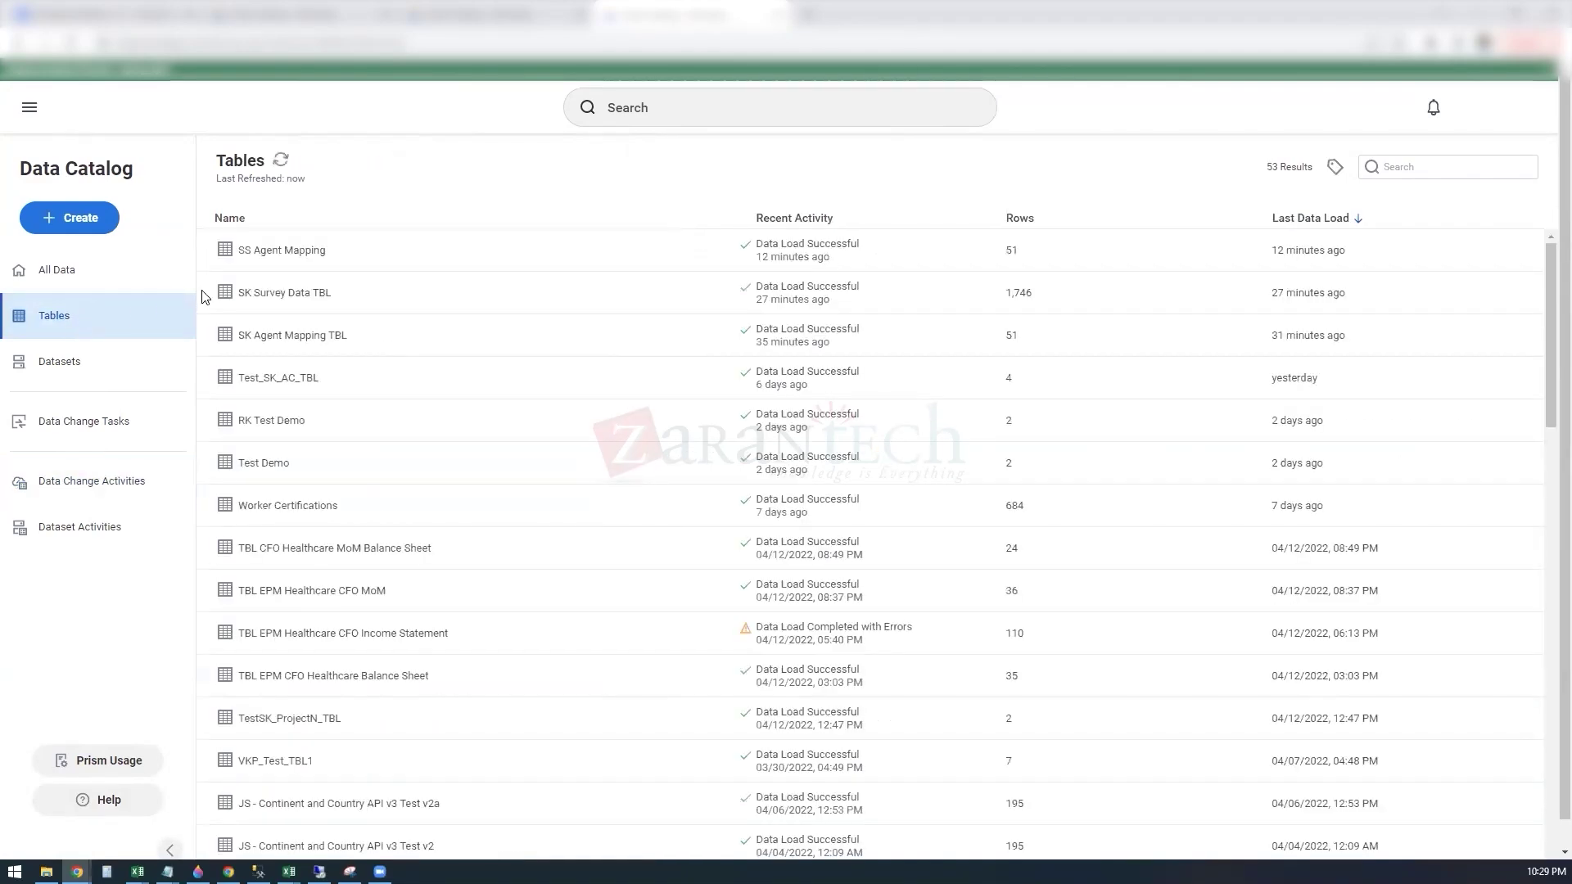
pyautogui.click(298, 248)
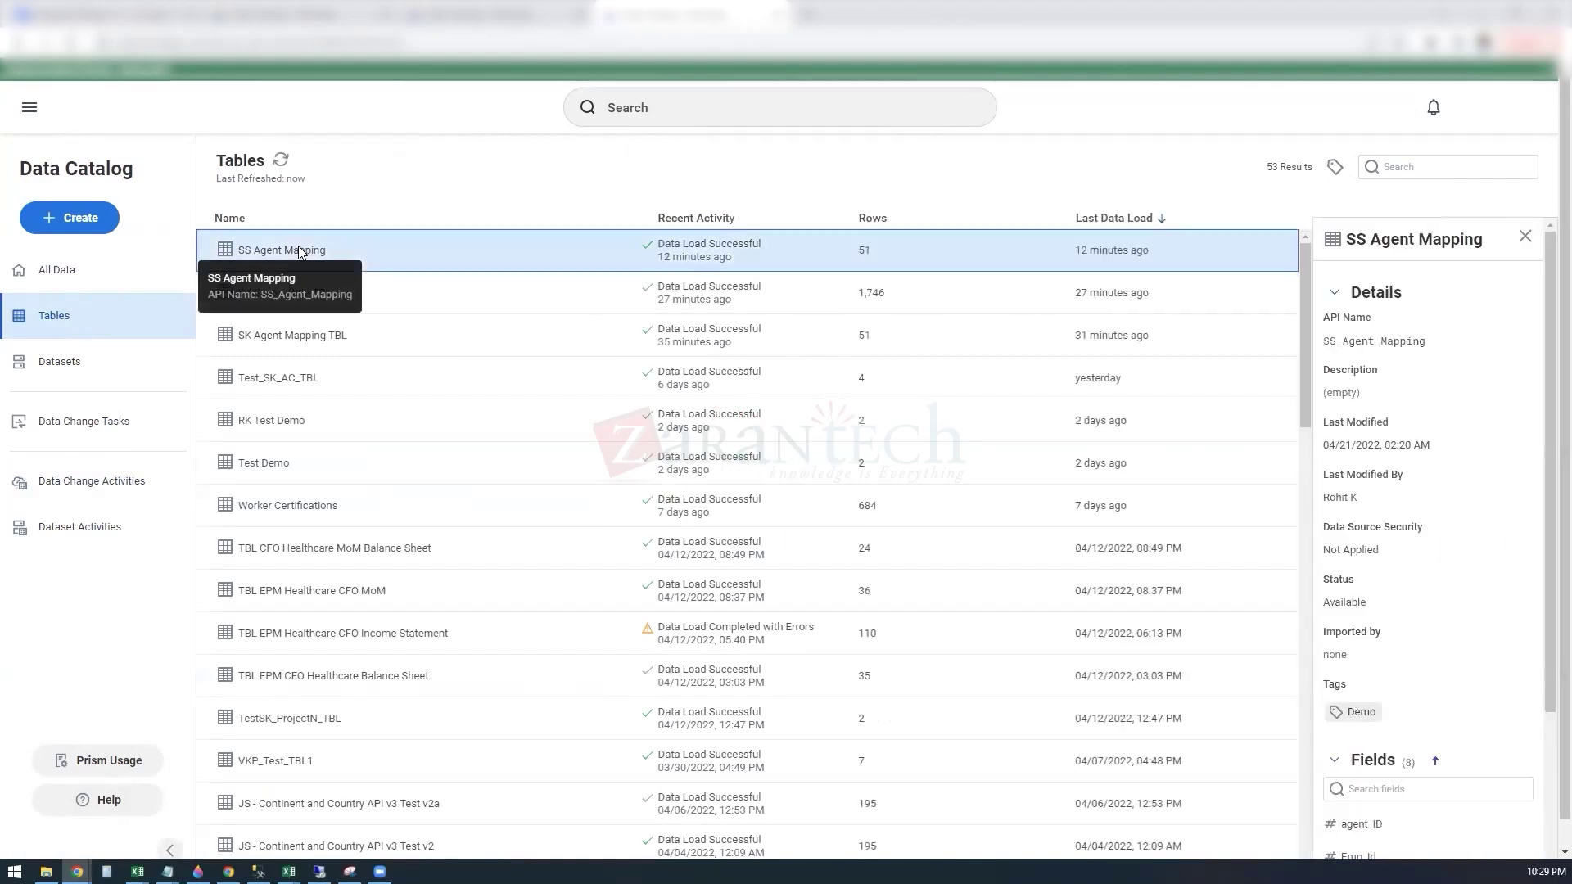
pyautogui.rightClick(298, 250)
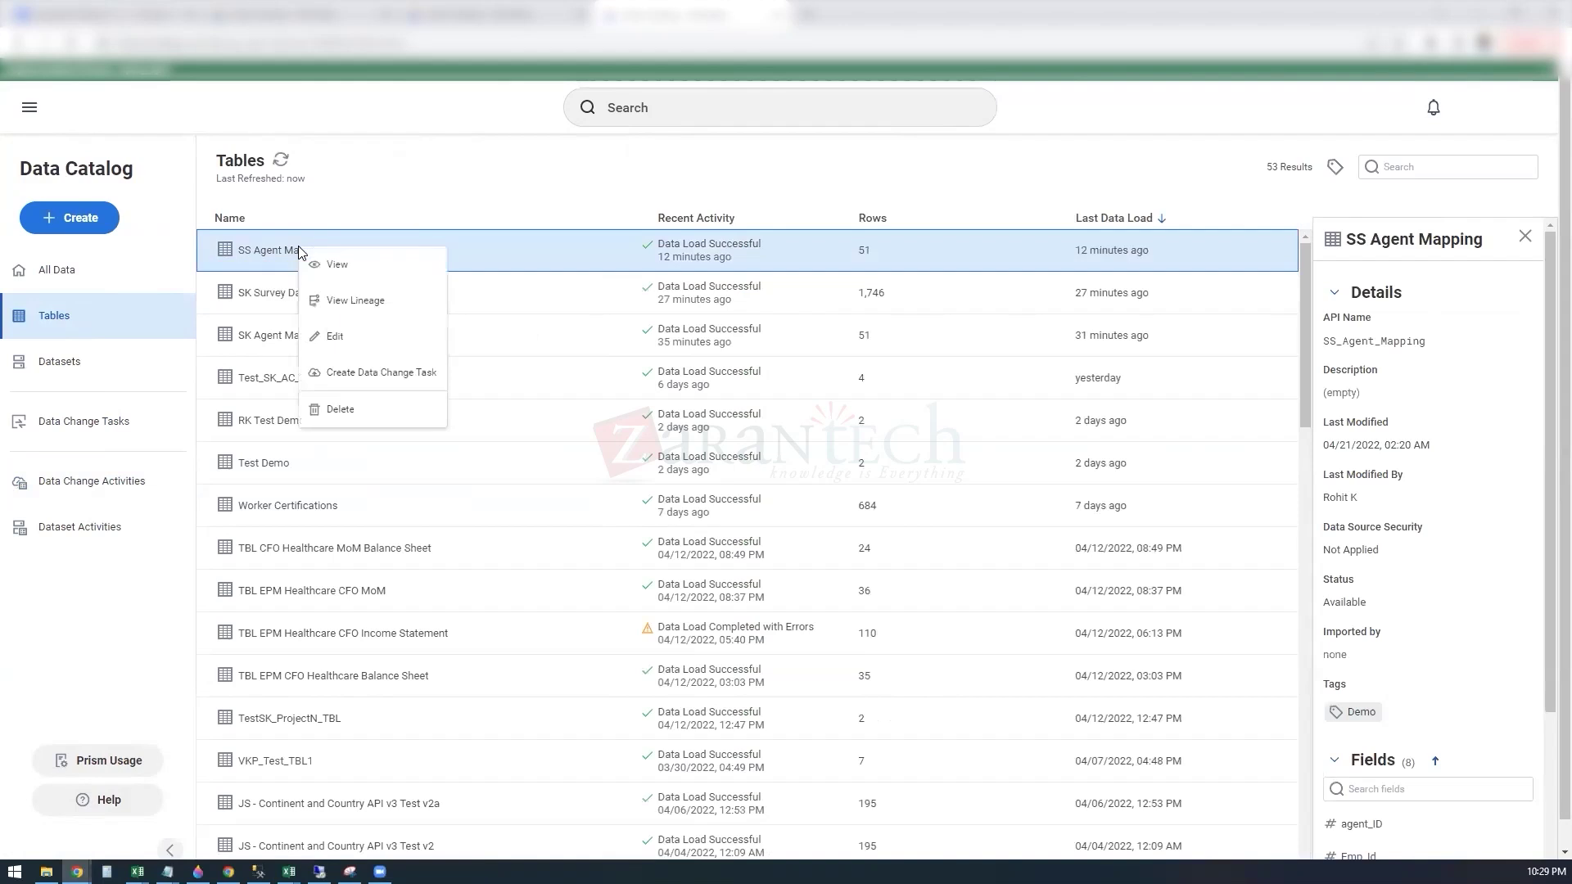
pyautogui.click(339, 270)
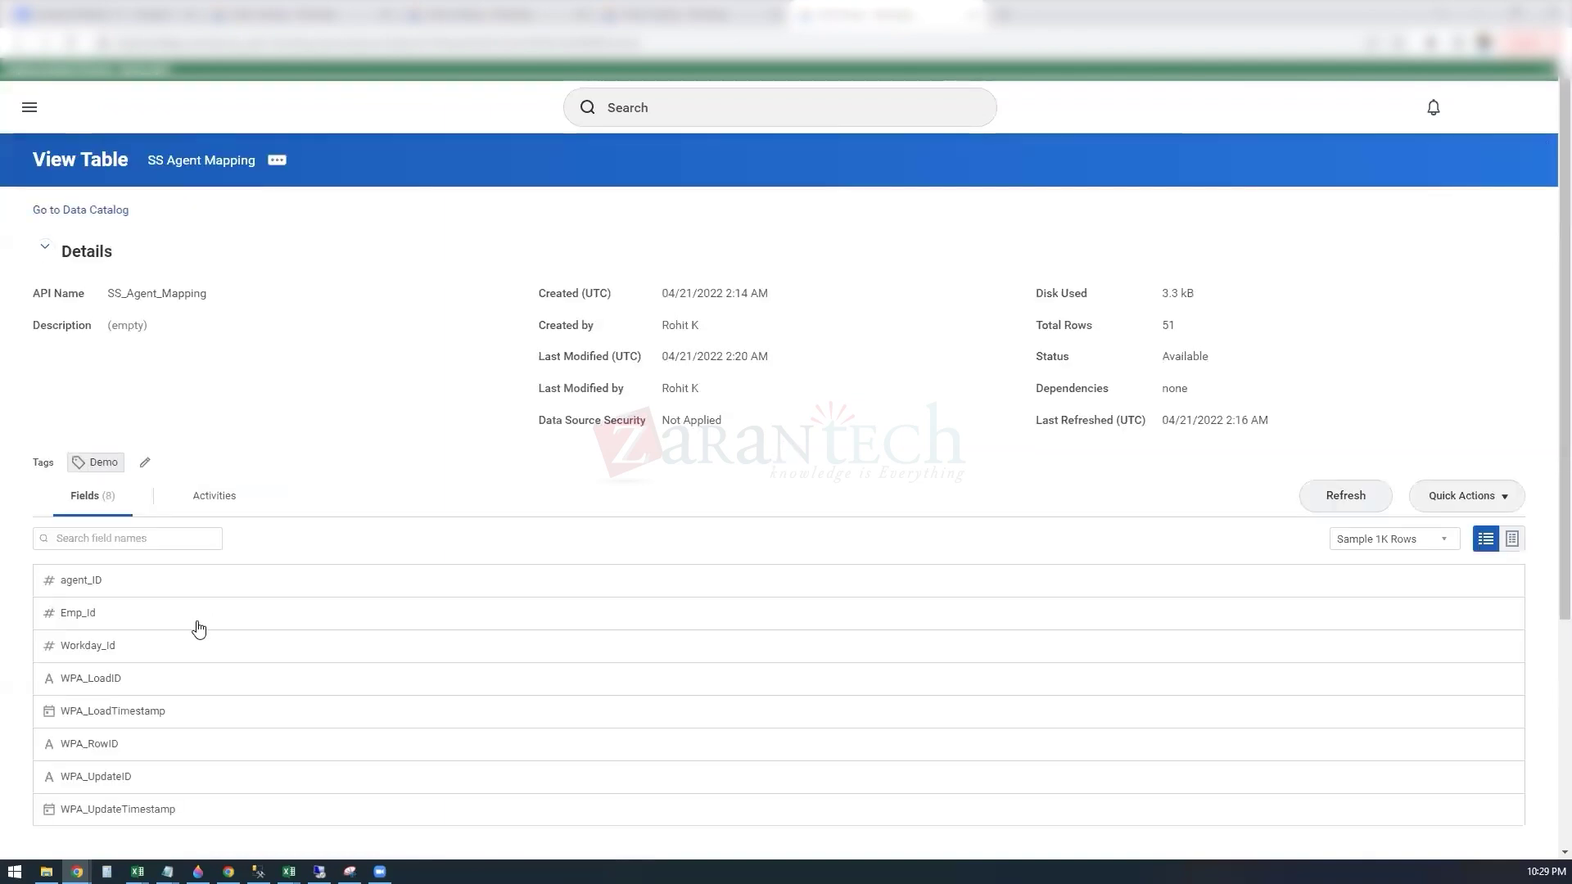
# - Monitor the SS Agent Mapping table's update load in its activities, refreshing until the run finishes
pyautogui.click(214, 501)
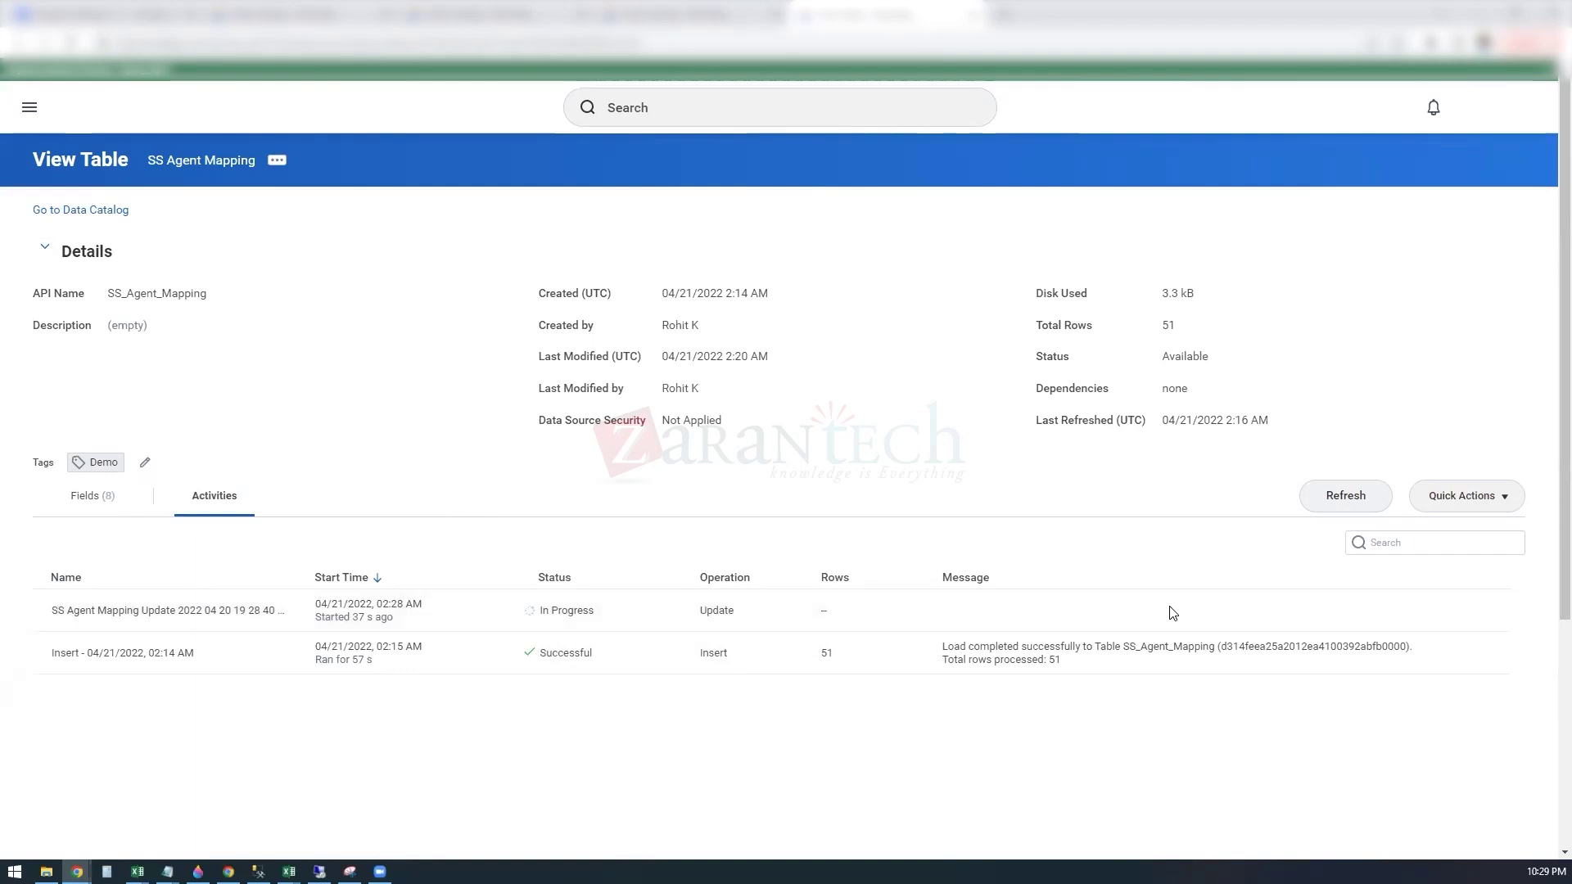
pyautogui.click(1345, 497)
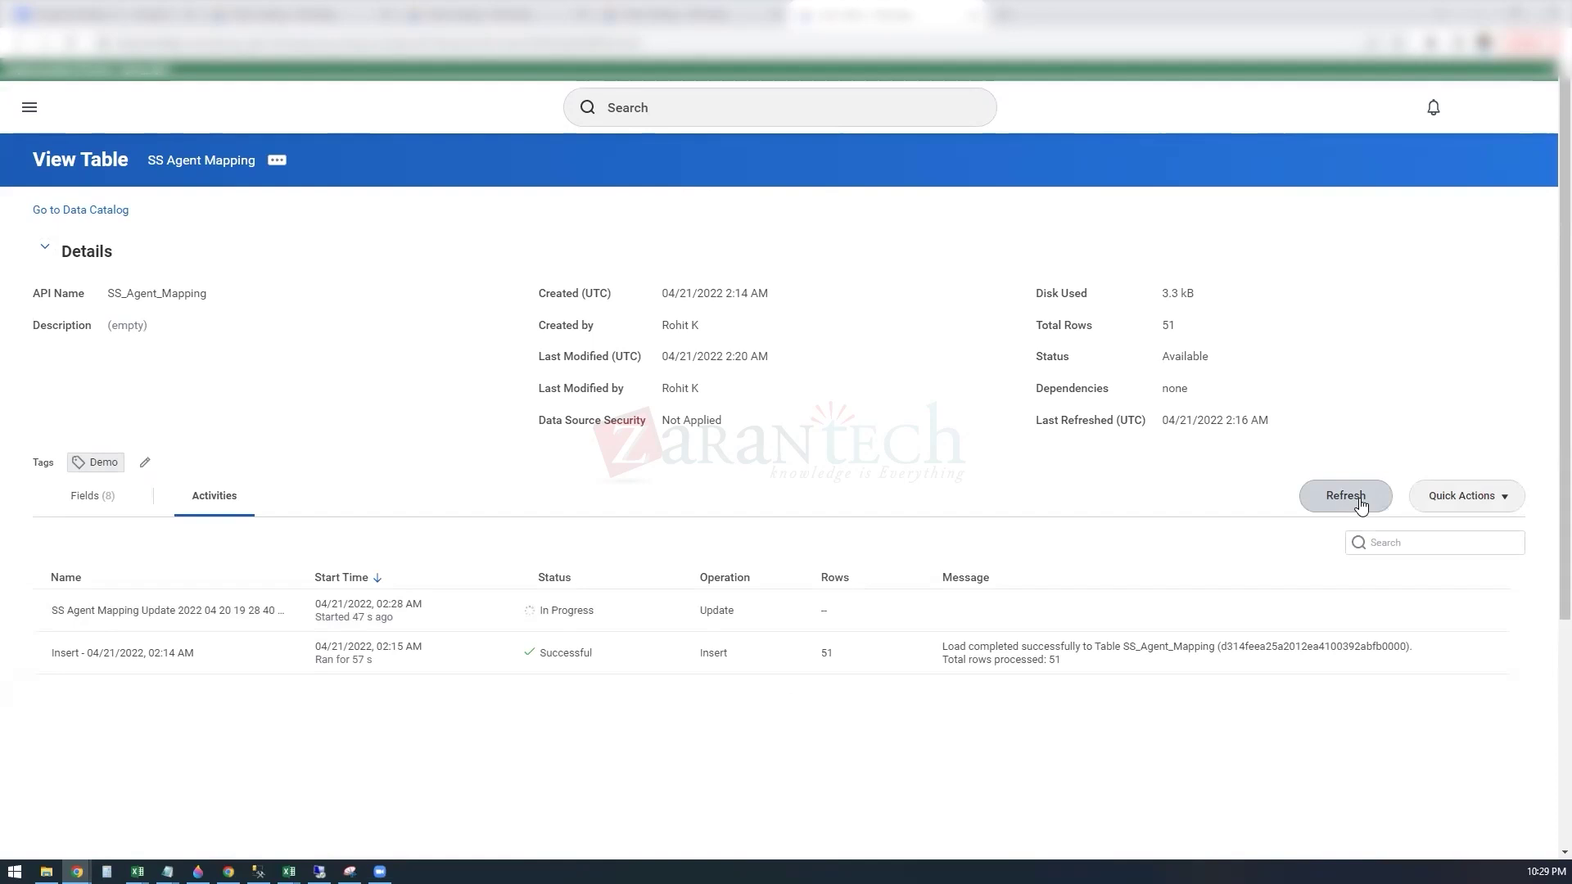
pyautogui.click(1360, 506)
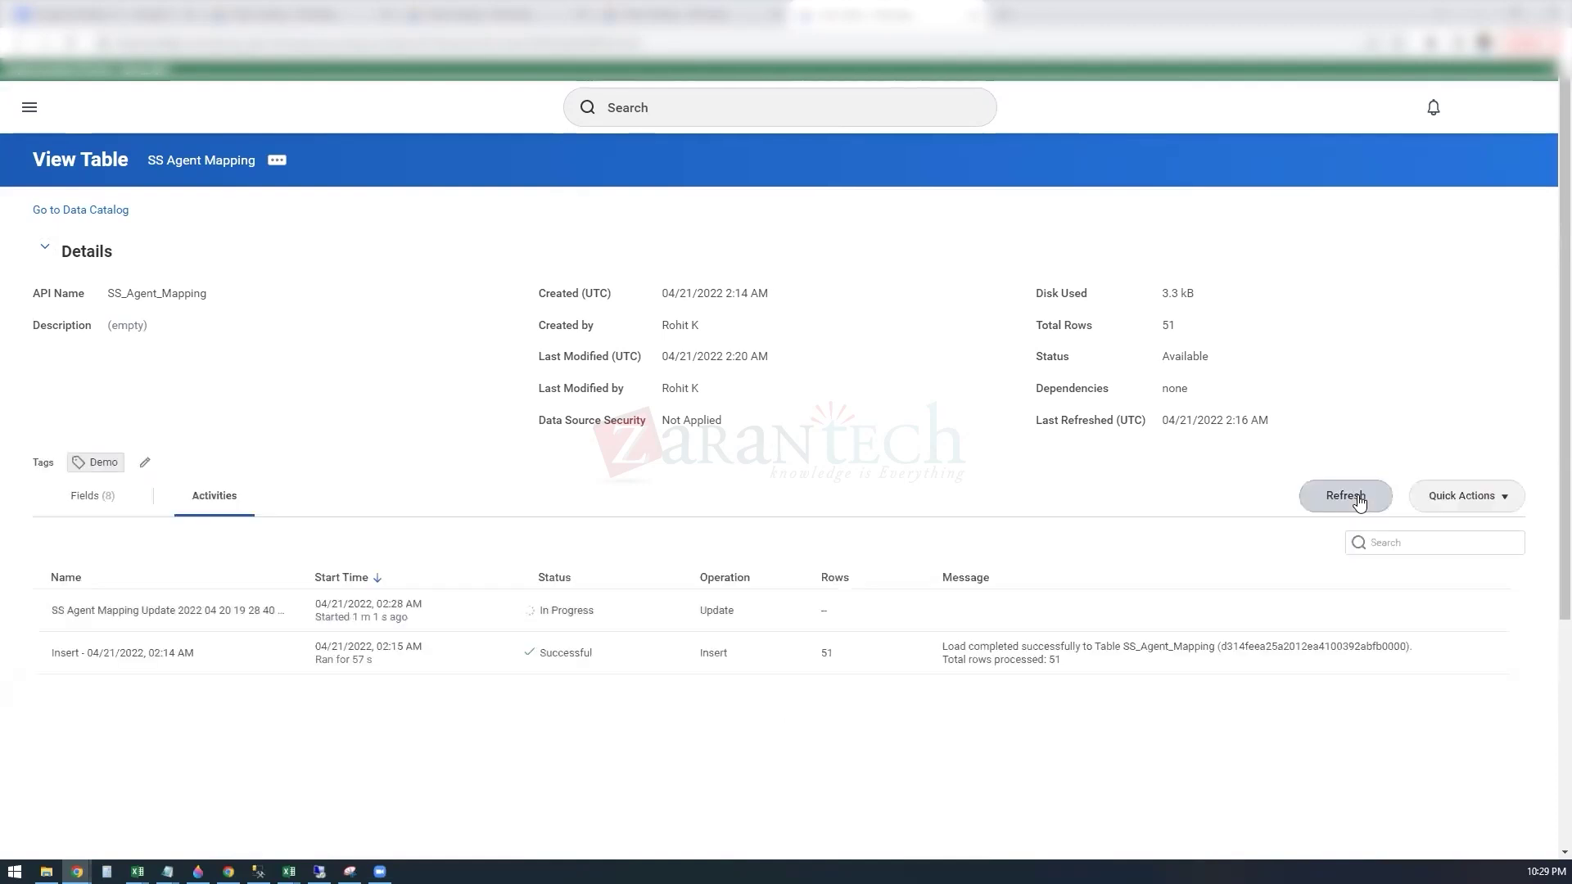
pyautogui.click(1360, 502)
pyautogui.click(1347, 497)
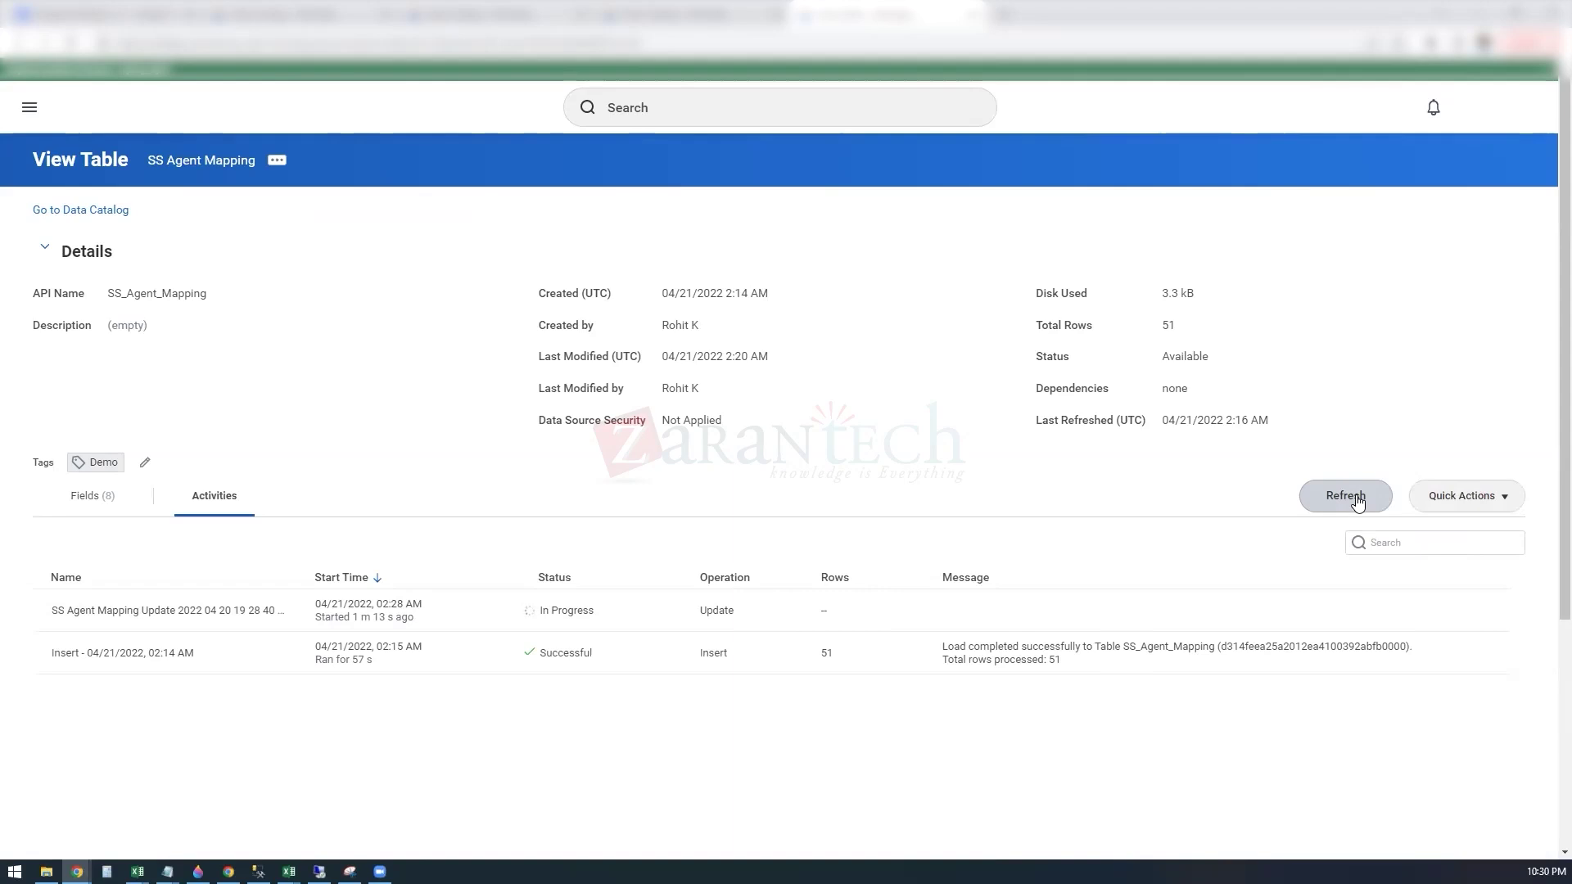
pyautogui.click(1356, 501)
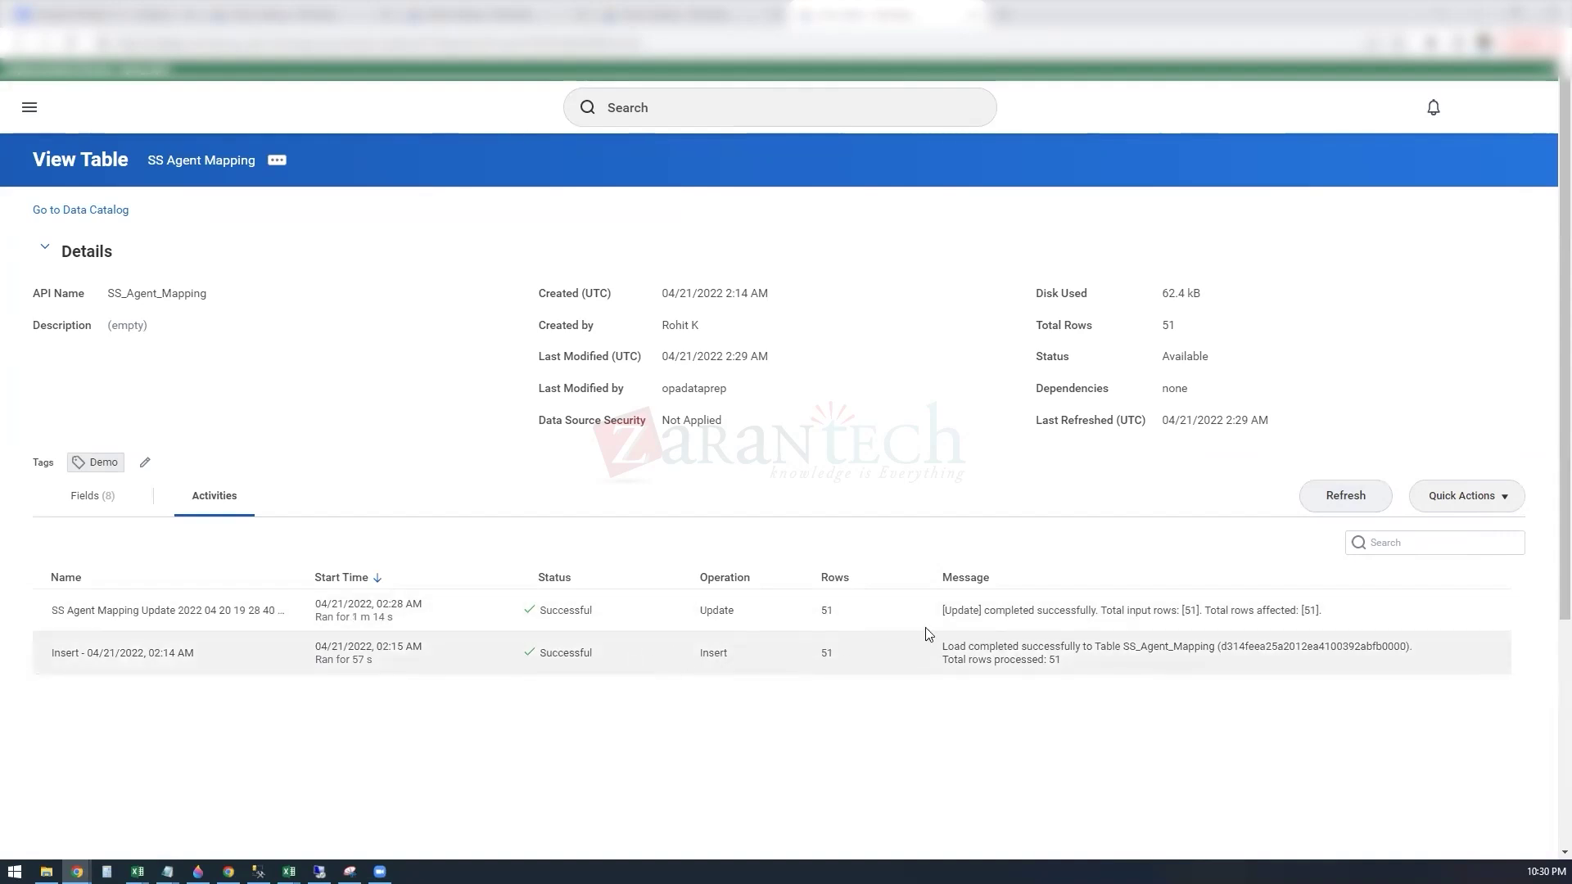
pyautogui.click(1507, 501)
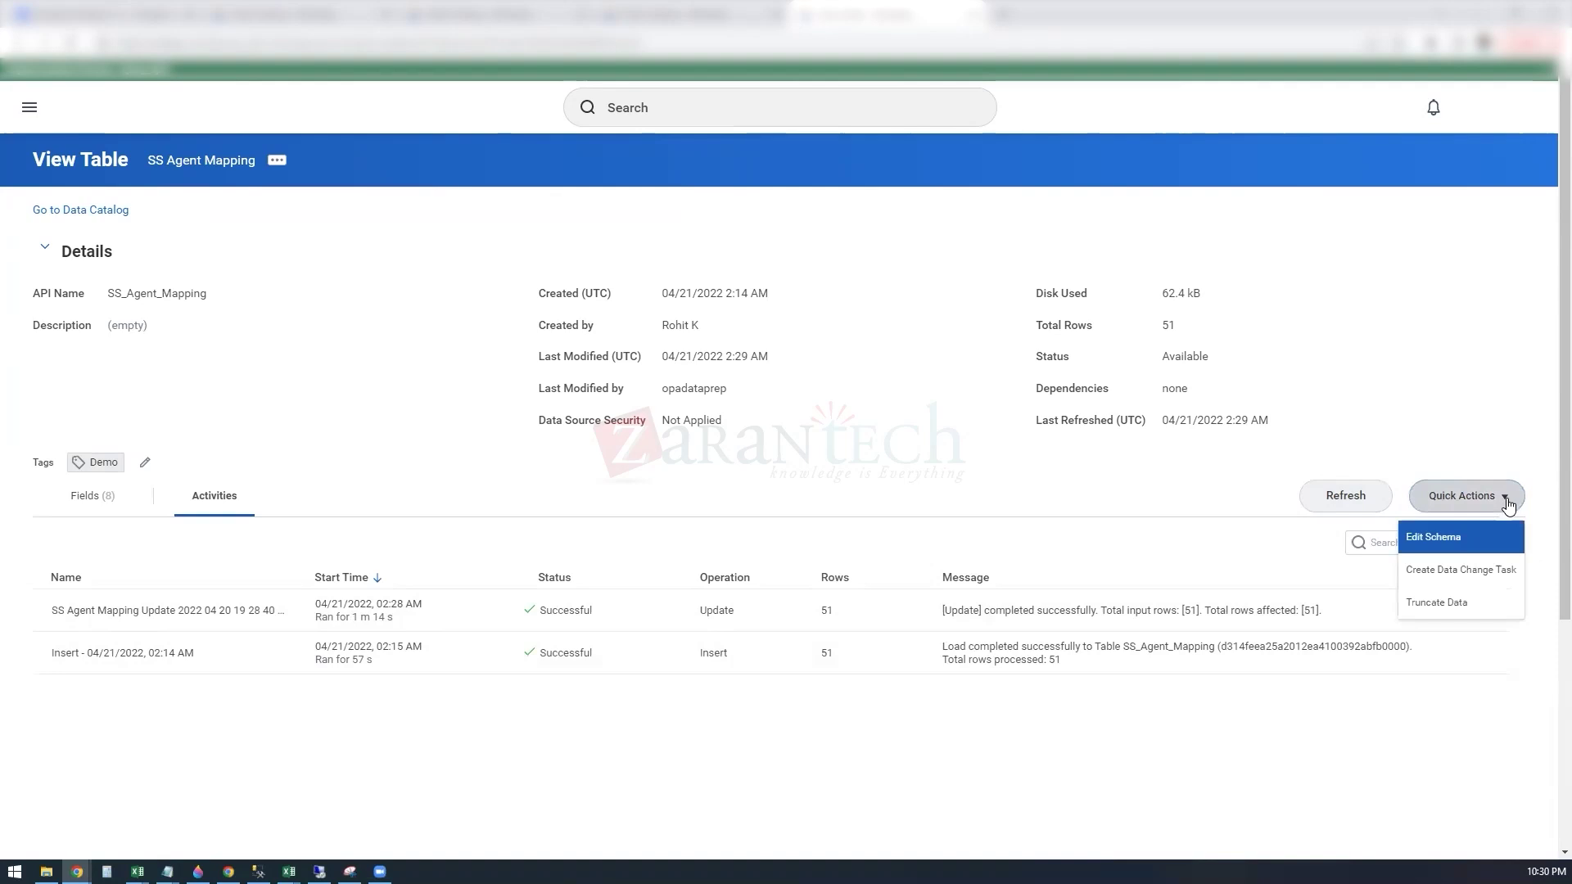
pyautogui.click(1331, 497)
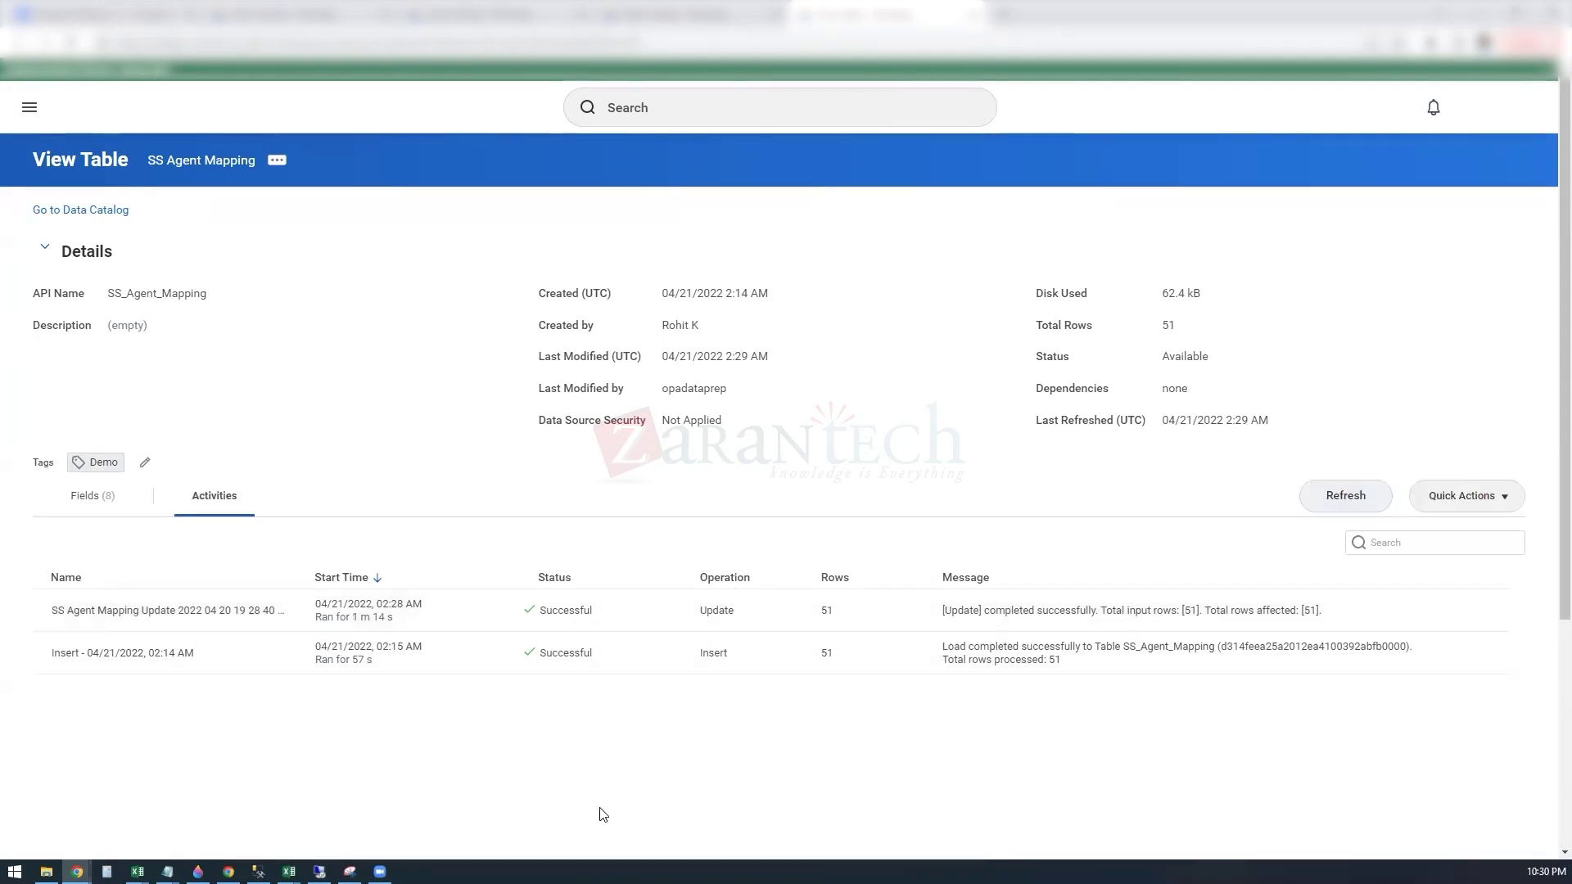
# - Examine the Workday ID field's details and look through its values in the table view of the sample rows
pyautogui.click(106, 501)
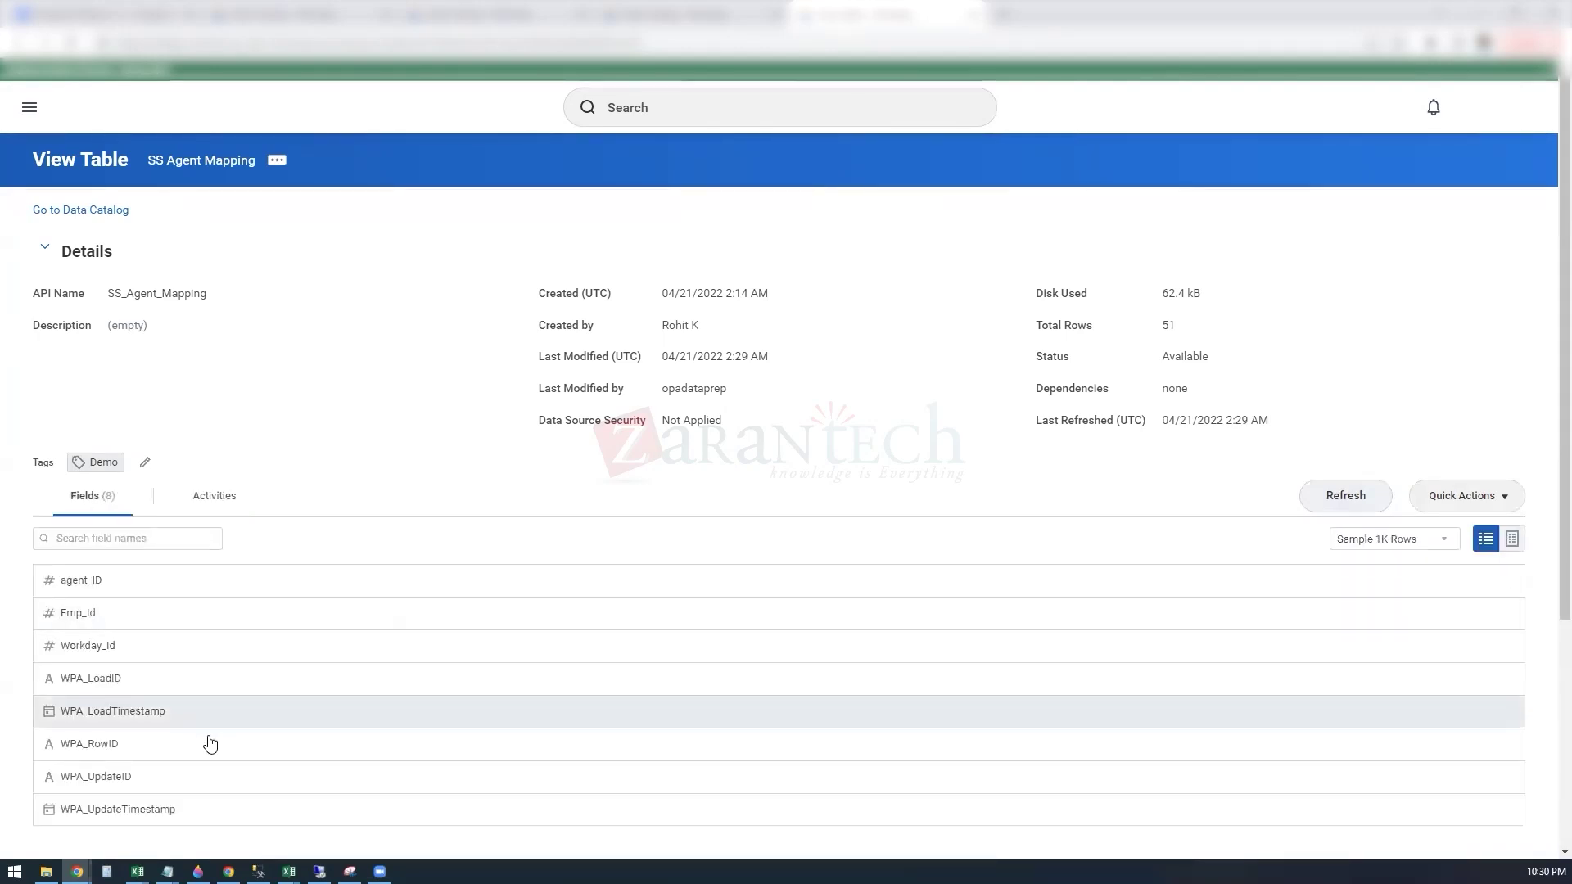
pyautogui.click(121, 657)
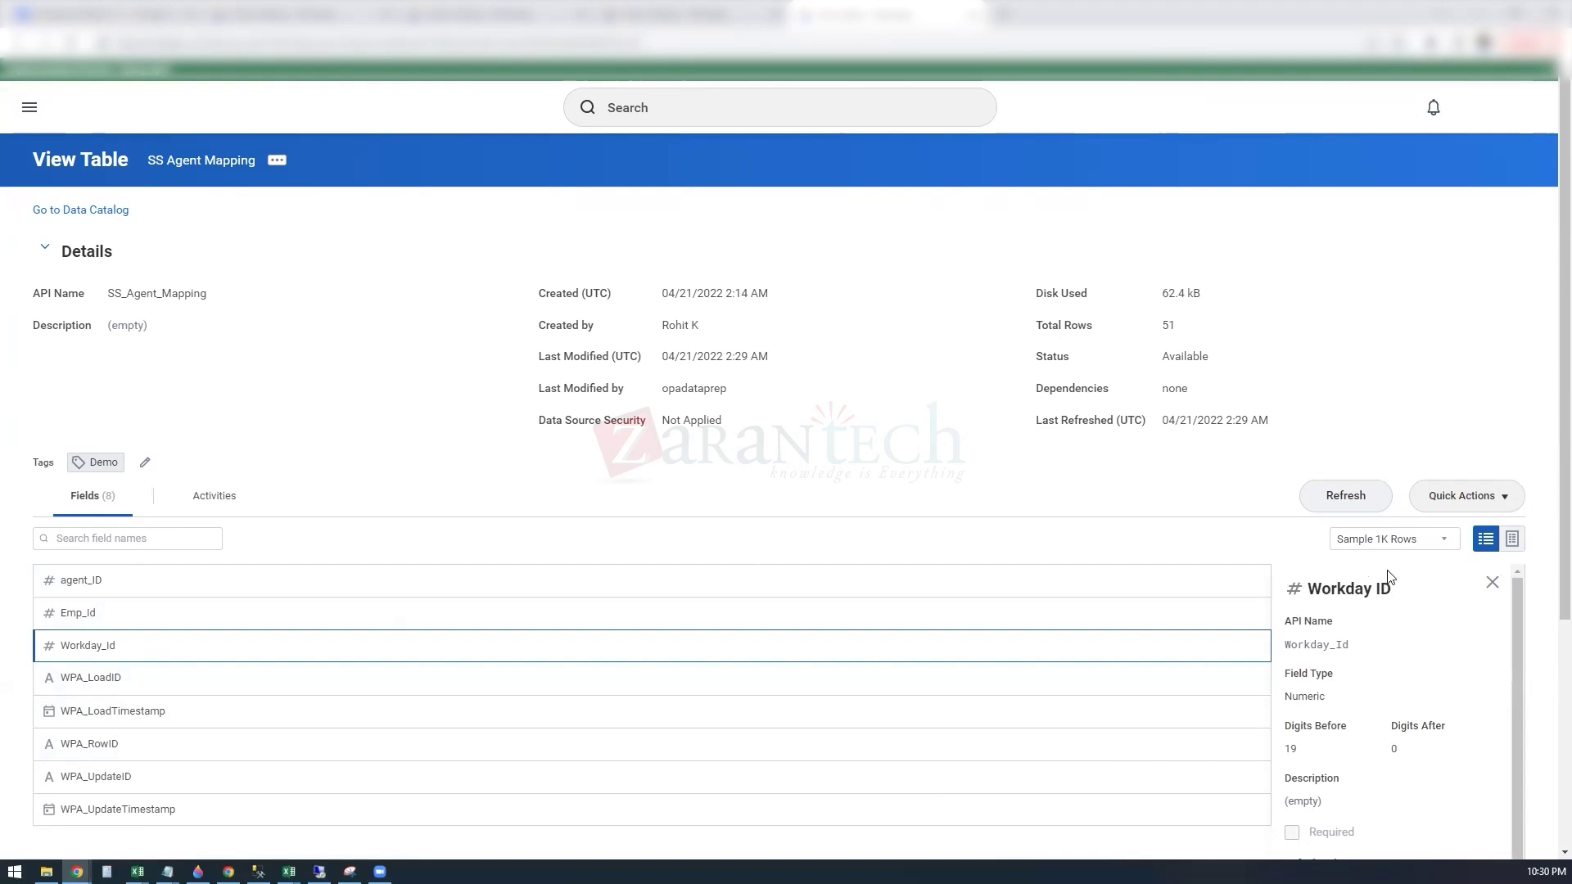
pyautogui.click(1511, 542)
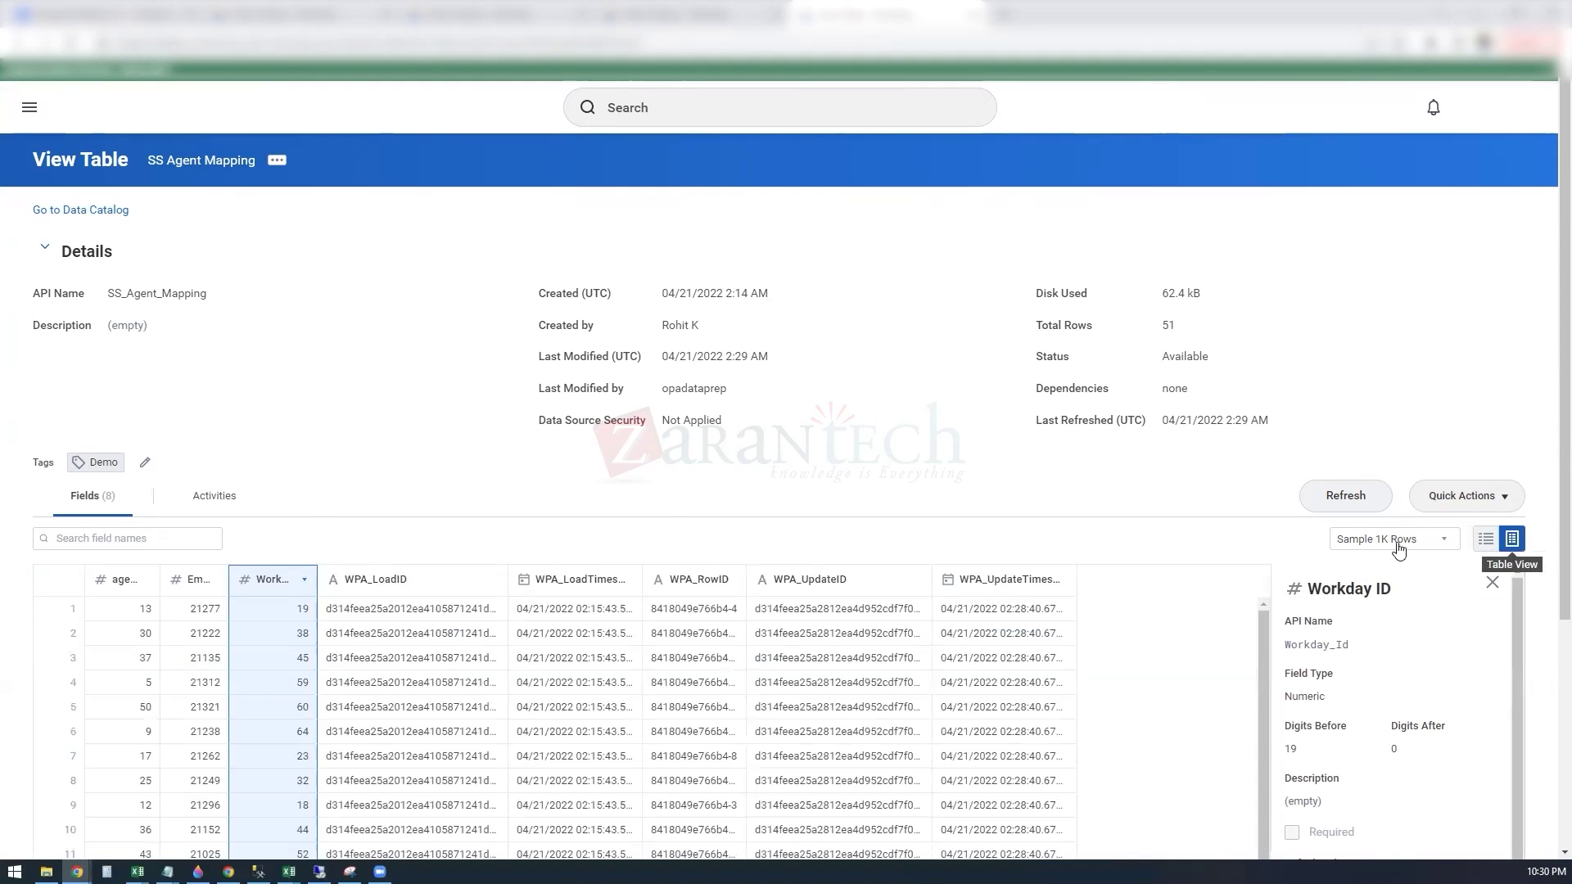
pyautogui.scroll(-3, 277, 677)
pyautogui.scroll(3, 278, 682)
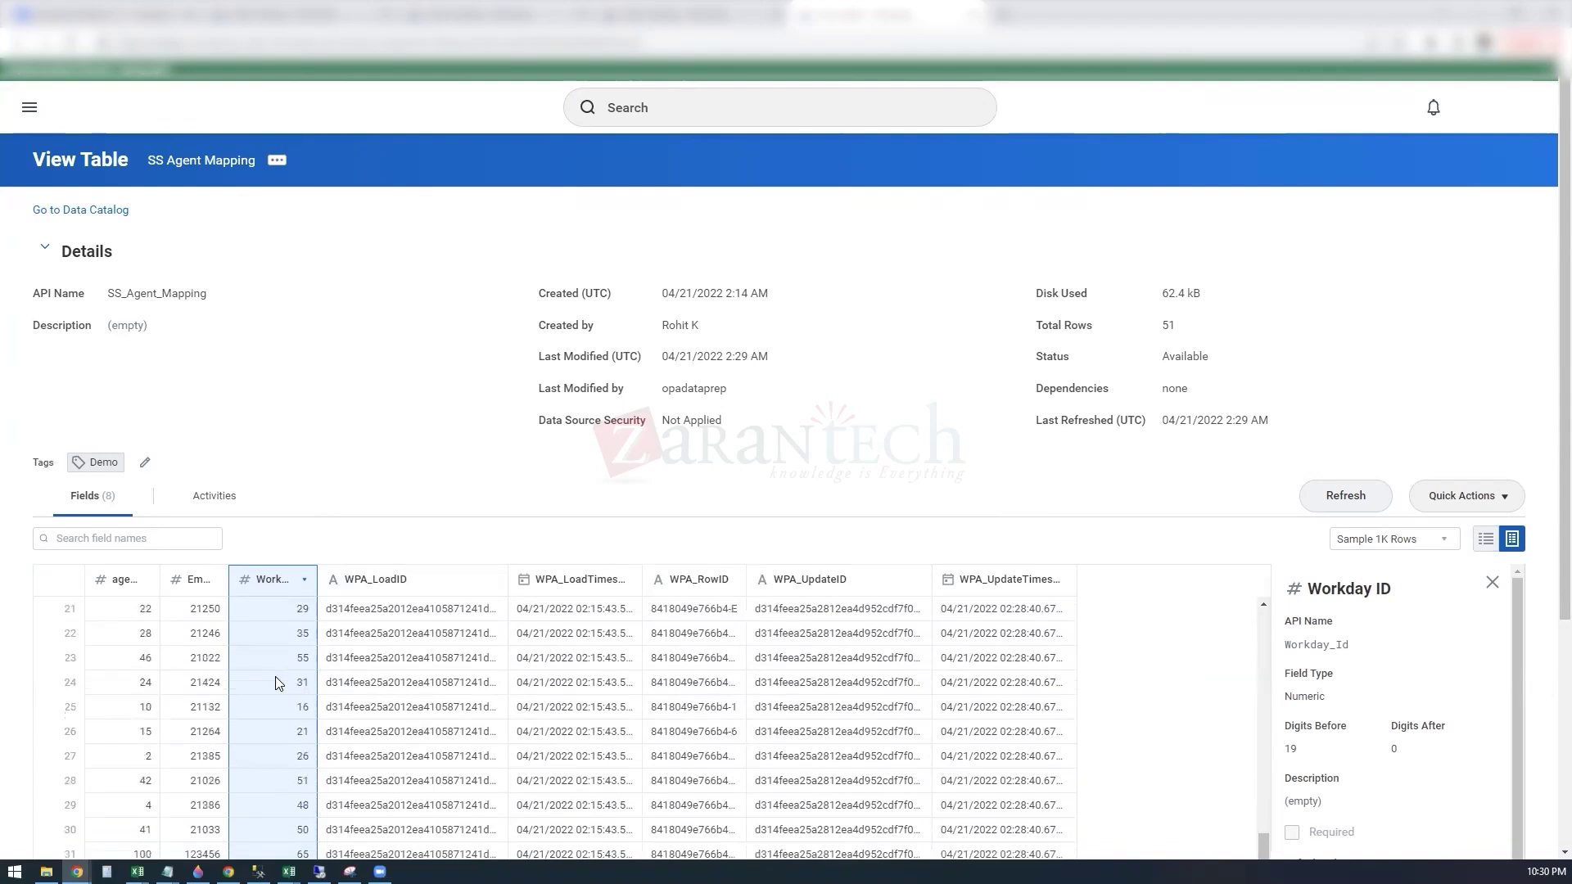
pyautogui.scroll(-8, 275, 681)
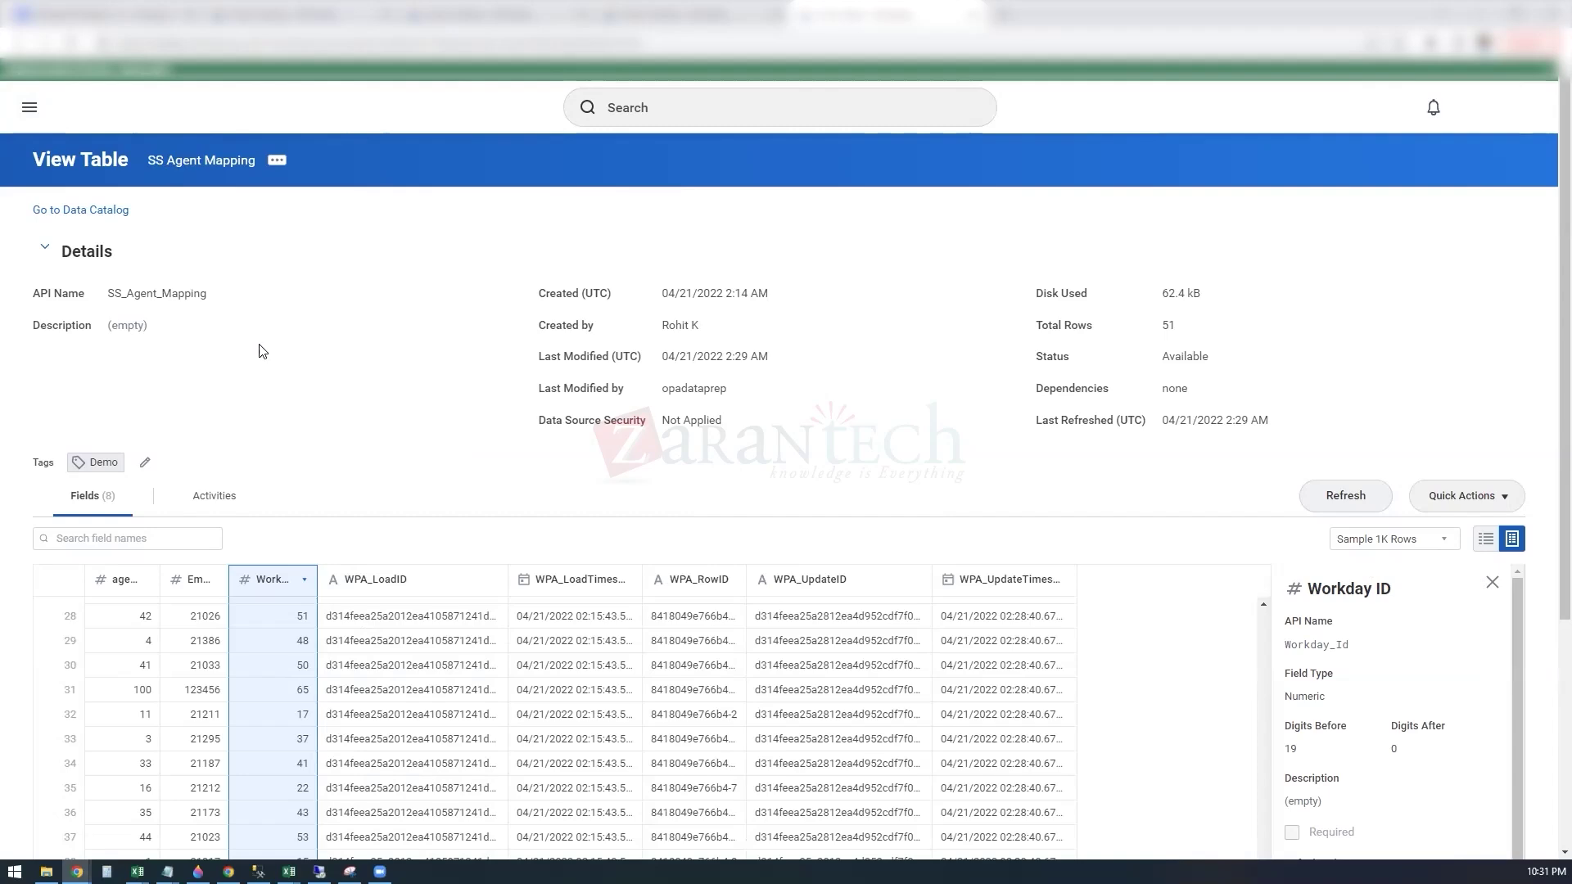
pyautogui.click(31, 110)
pyautogui.click(657, 105)
pyautogui.click(665, 107)
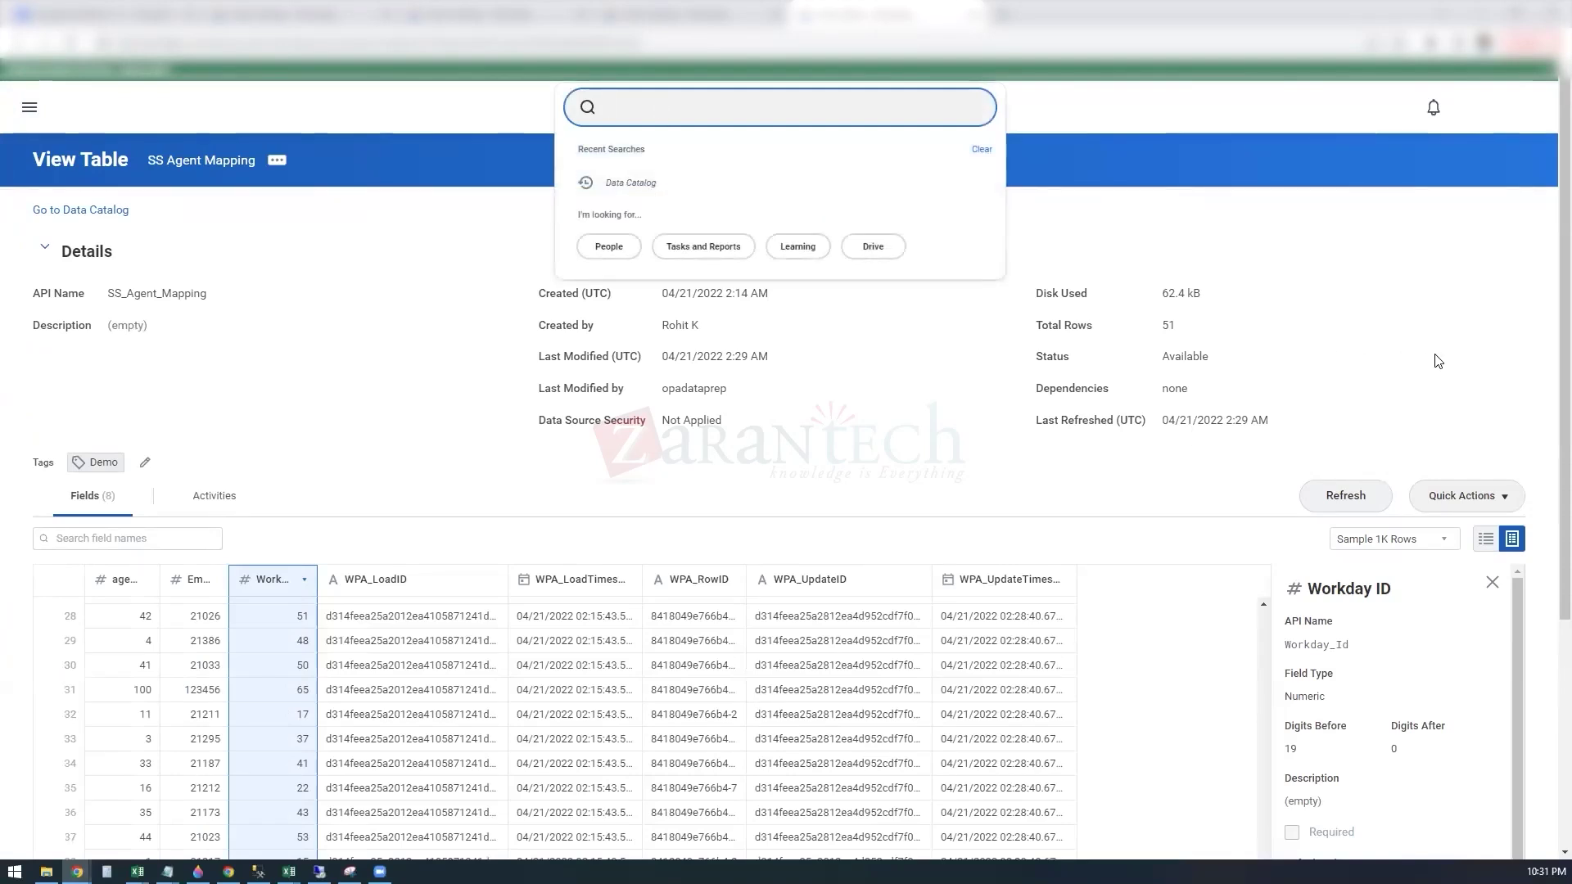
pyautogui.click(1486, 465)
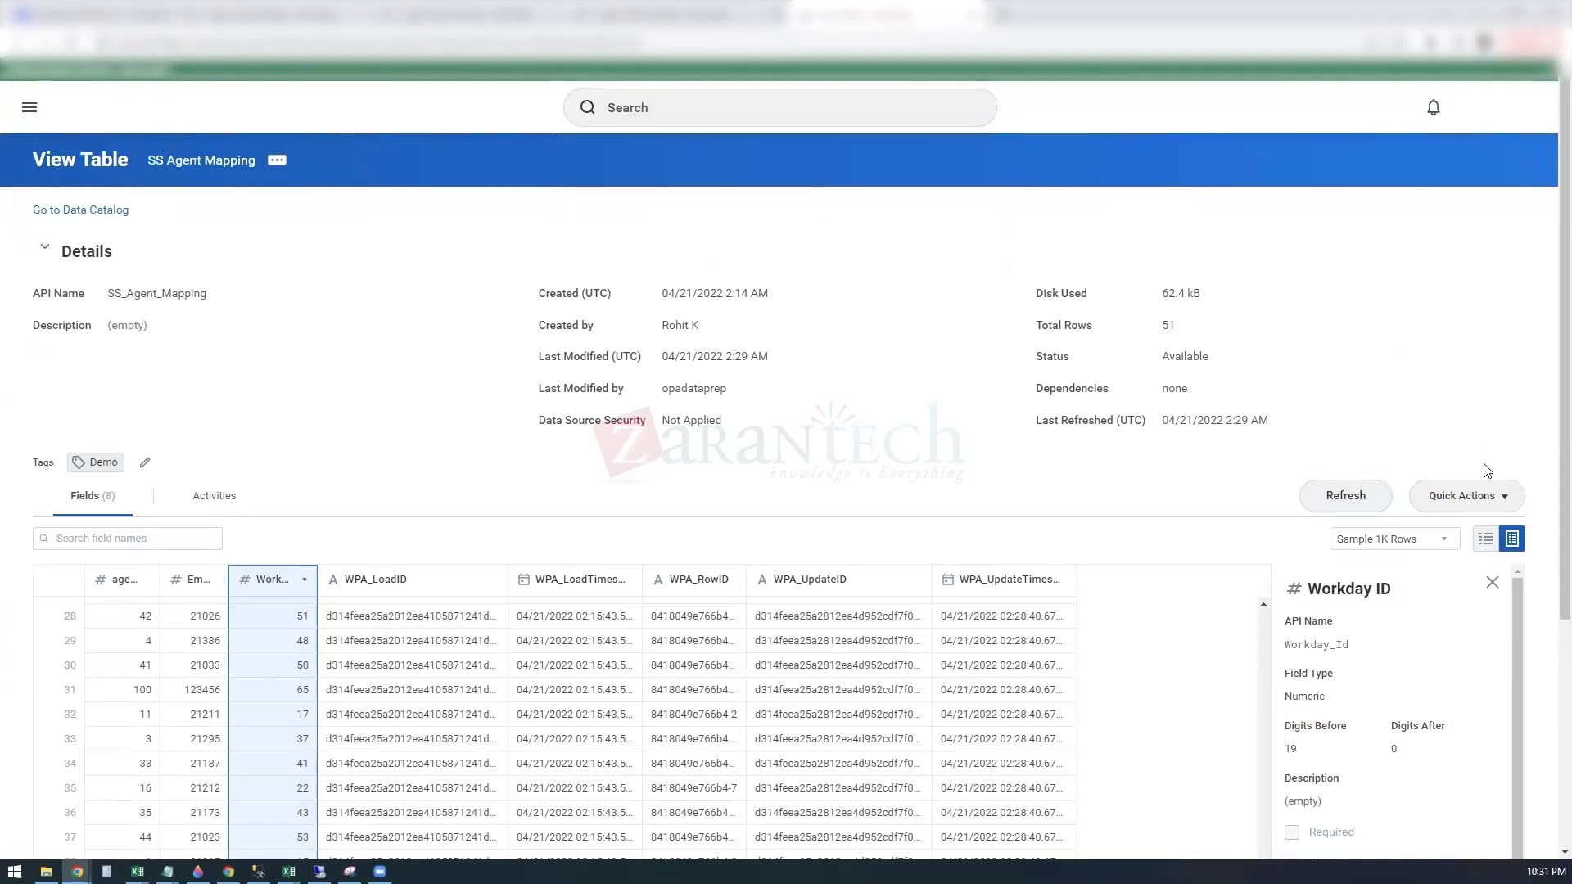
pyautogui.click(1513, 497)
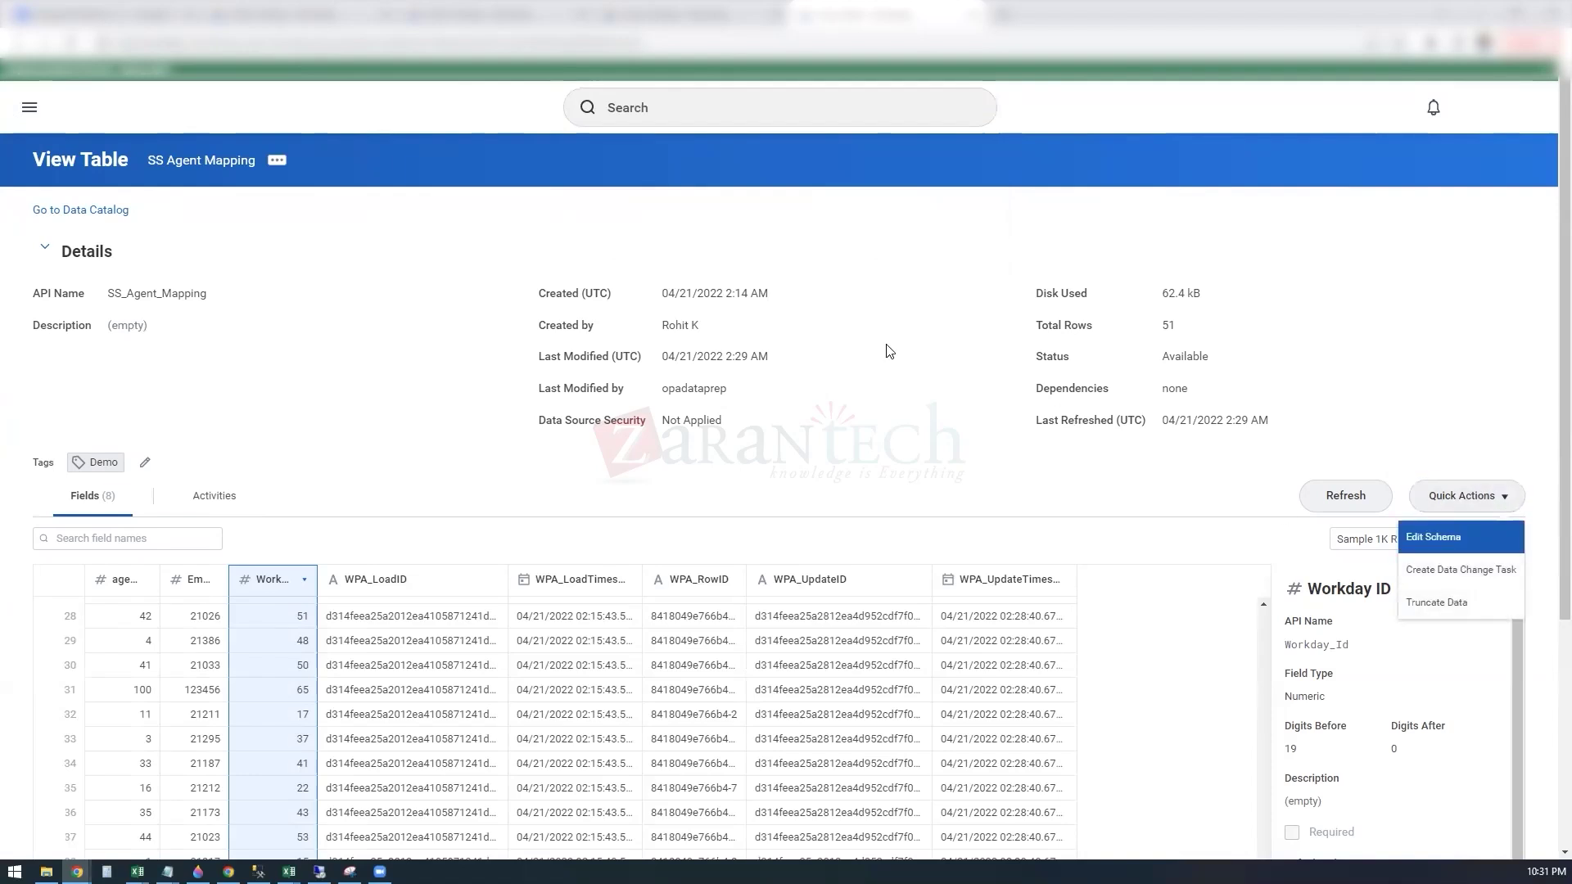
pyautogui.click(643, 108)
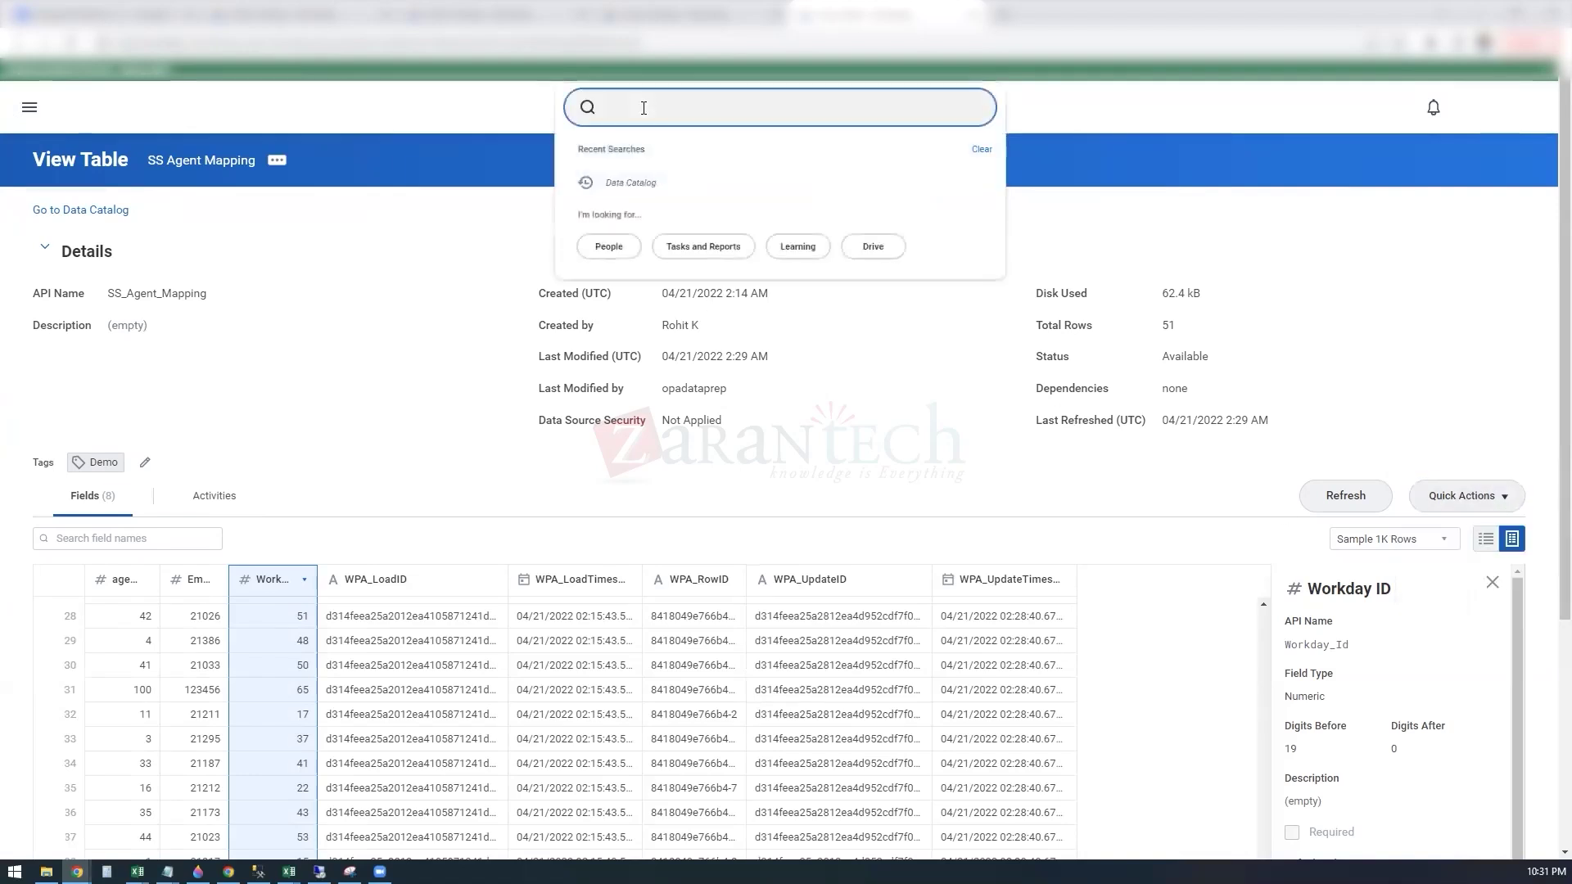
pyautogui.click(836, 409)
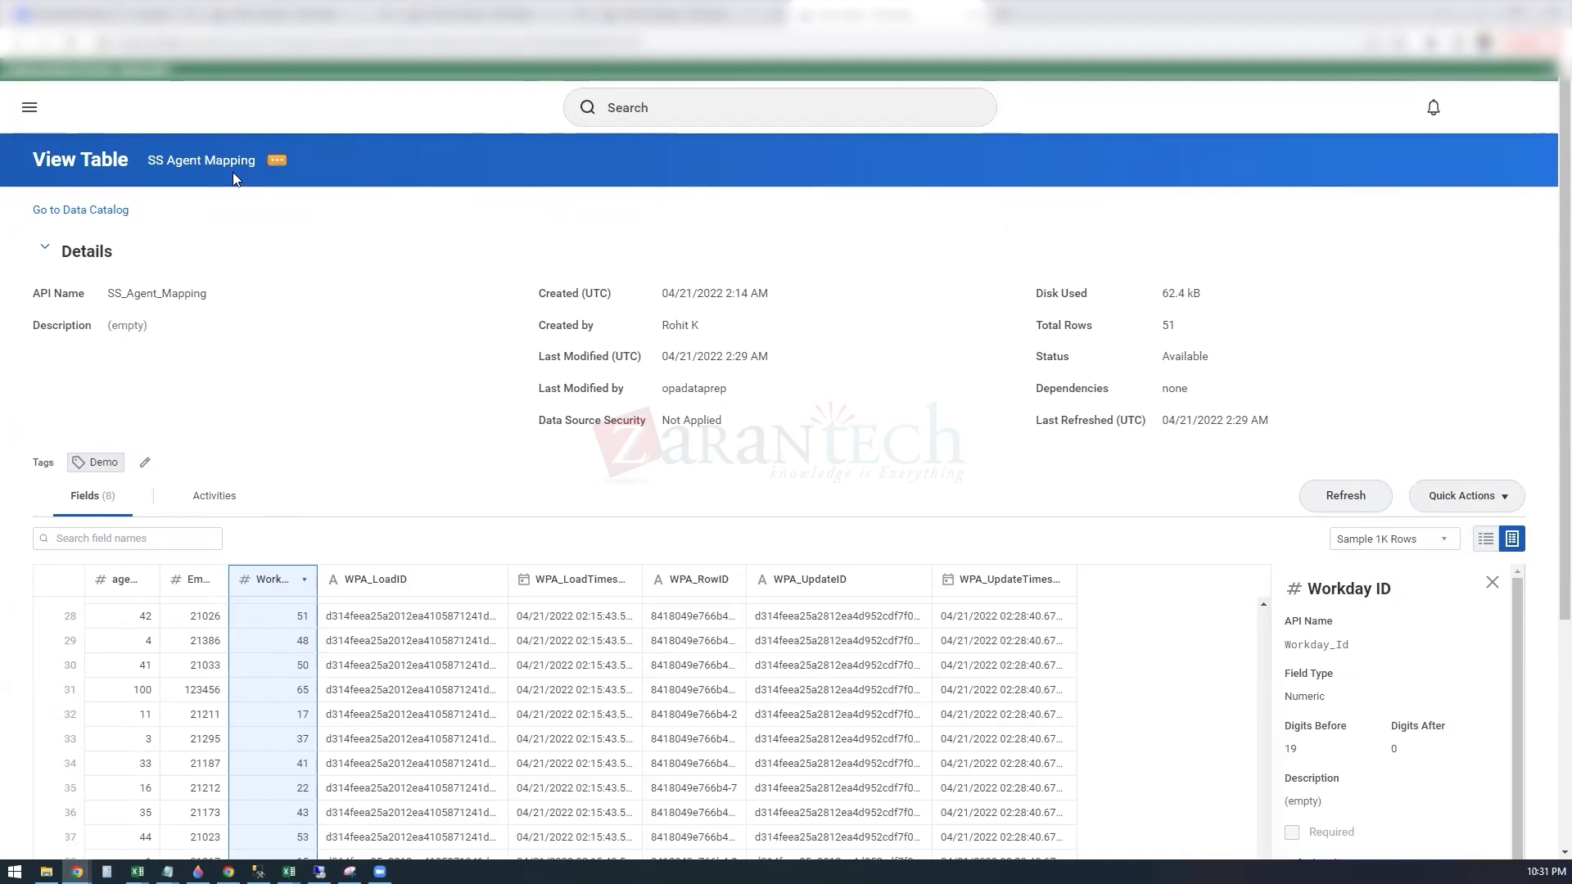
# - Return to the Data Catalog and create another data change task for the SS Agent Mapping table
pyautogui.click(101, 211)
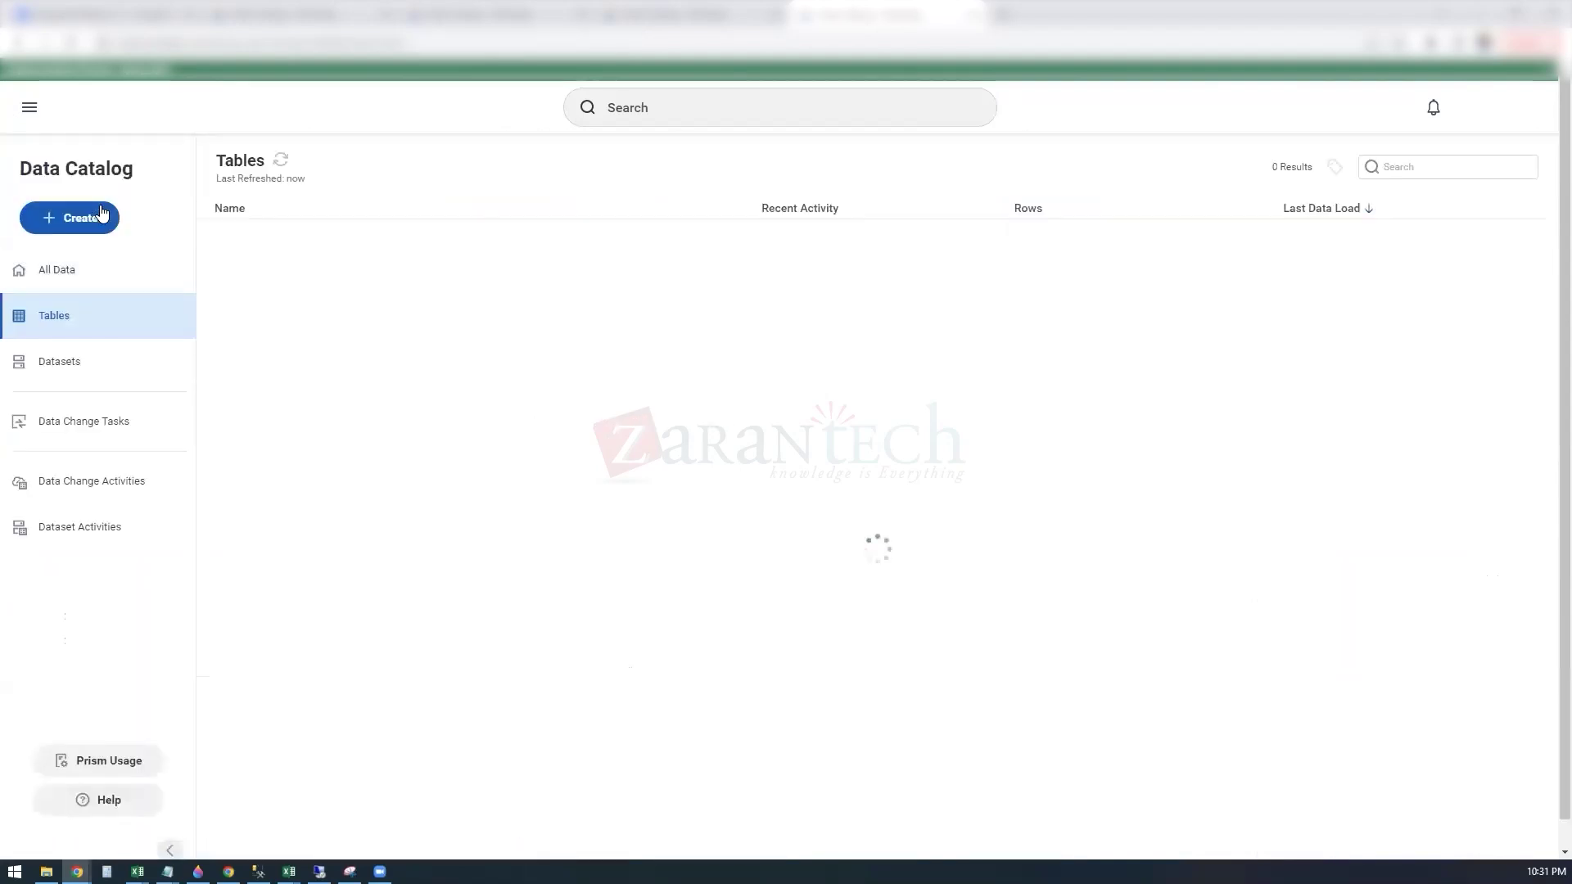
pyautogui.click(89, 222)
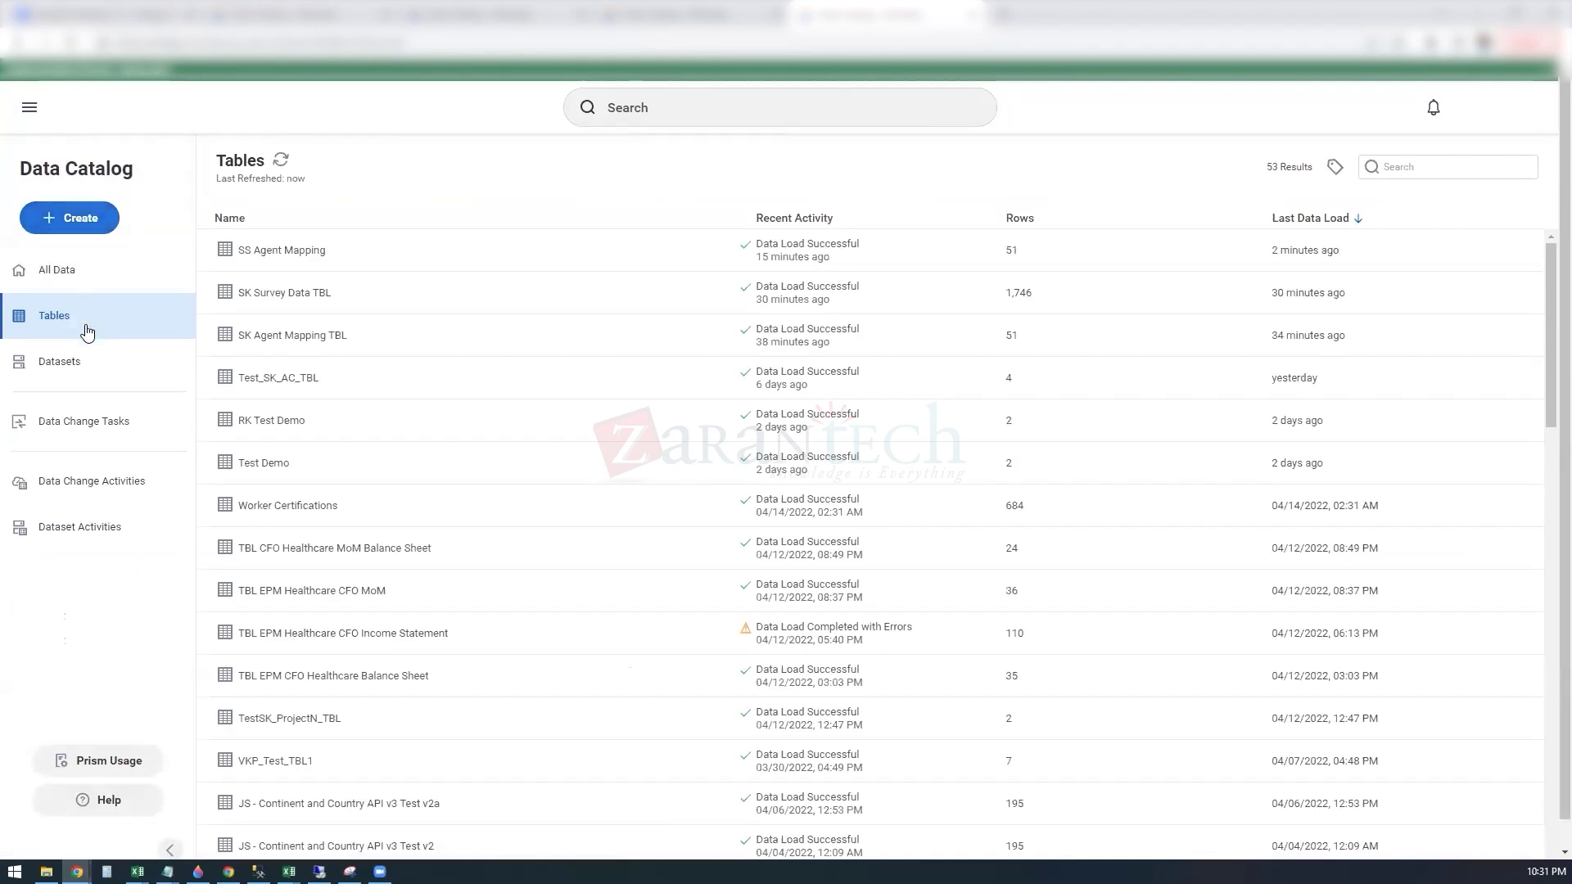
pyautogui.click(291, 249)
pyautogui.rightClick(292, 249)
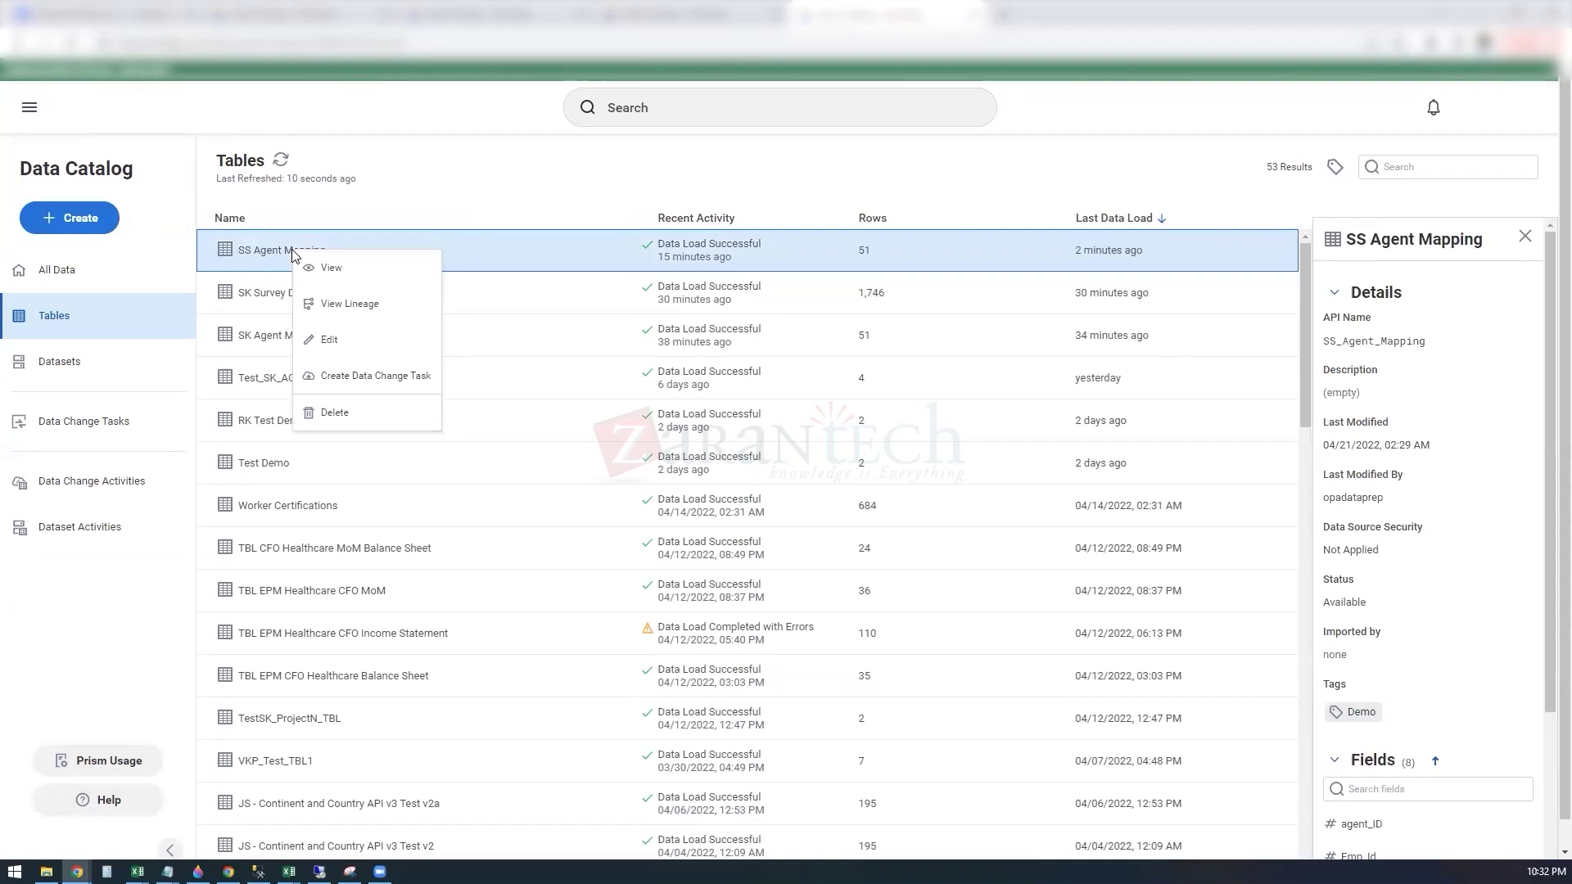
pyautogui.click(363, 377)
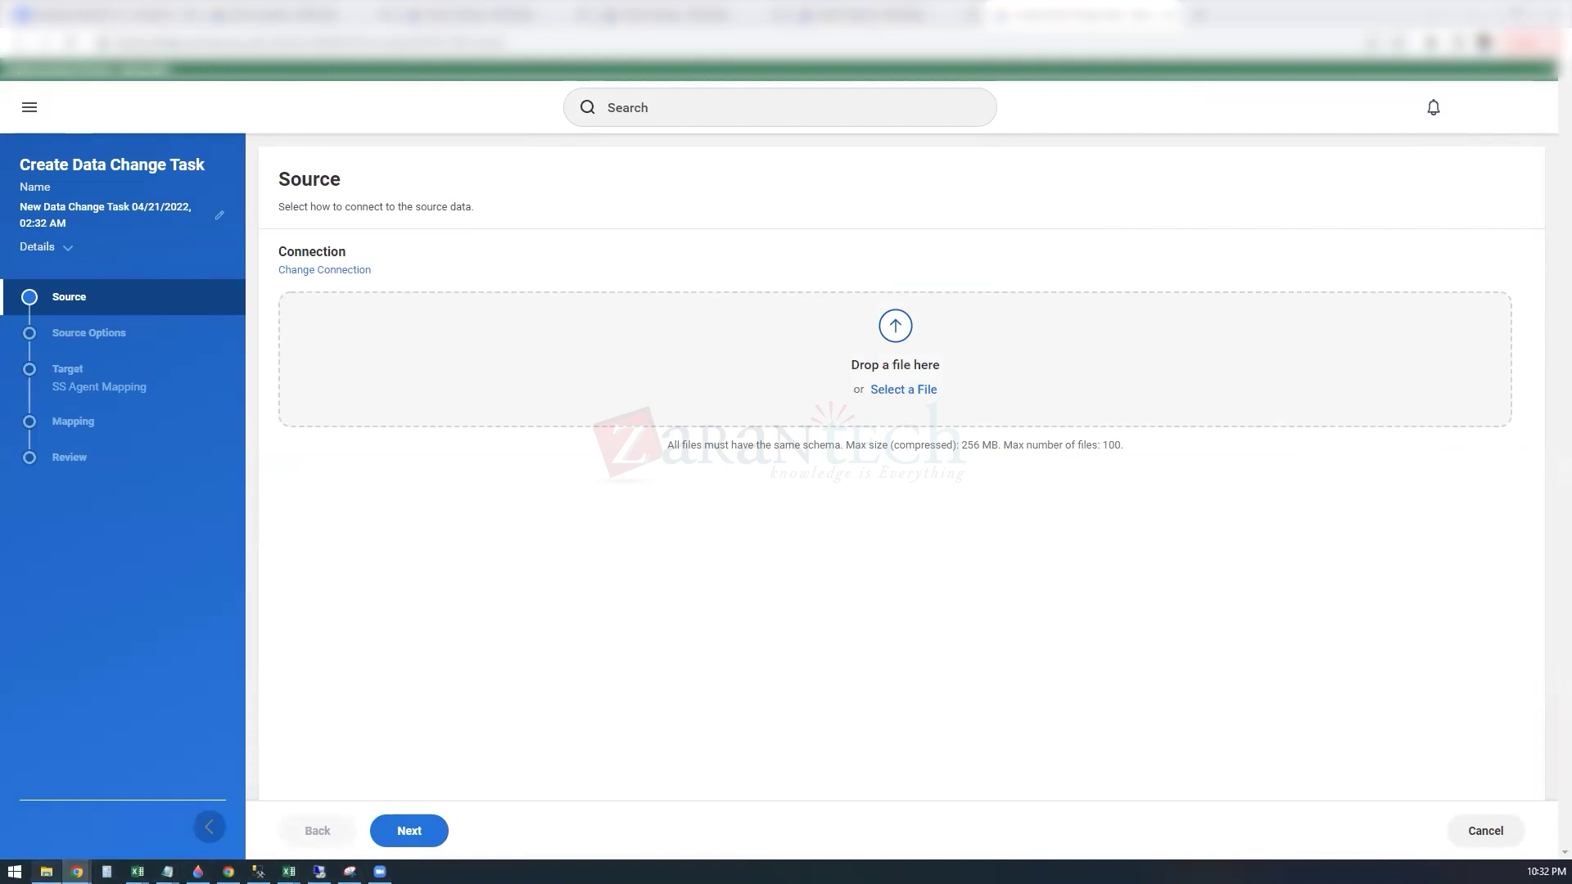
# - Locate Agent_Mapping in the workday folder, switch to its workbook in Excel, and inspect the workday_id and Emp Id values in row 11
pyautogui.click(46, 871)
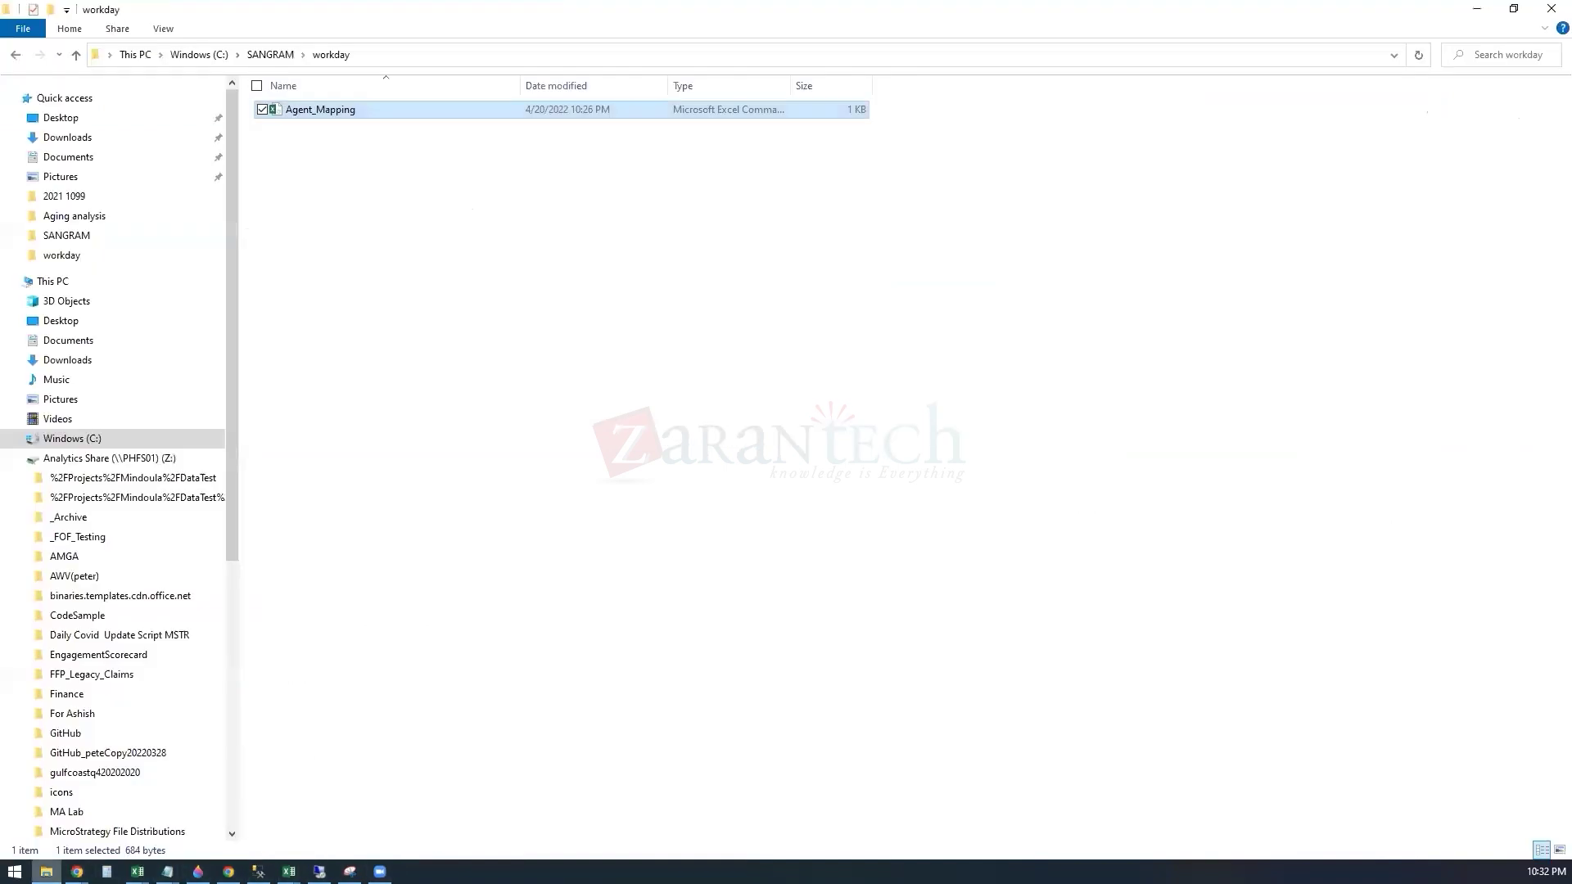
pyautogui.click(360, 109)
pyautogui.click(289, 871)
pyautogui.click(1496, 838)
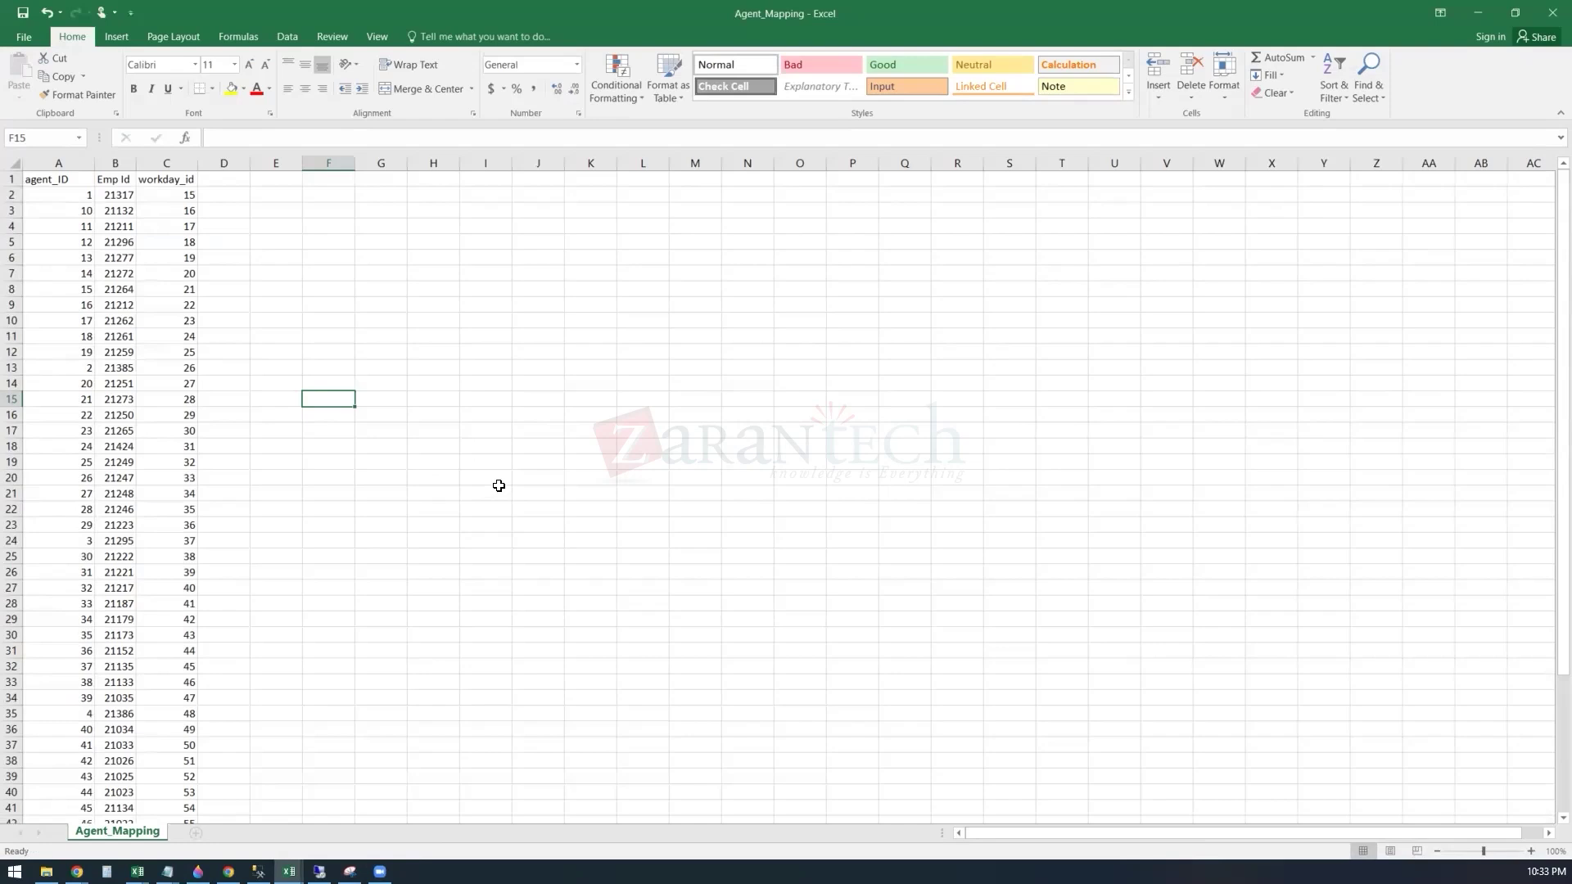
pyautogui.click(185, 336)
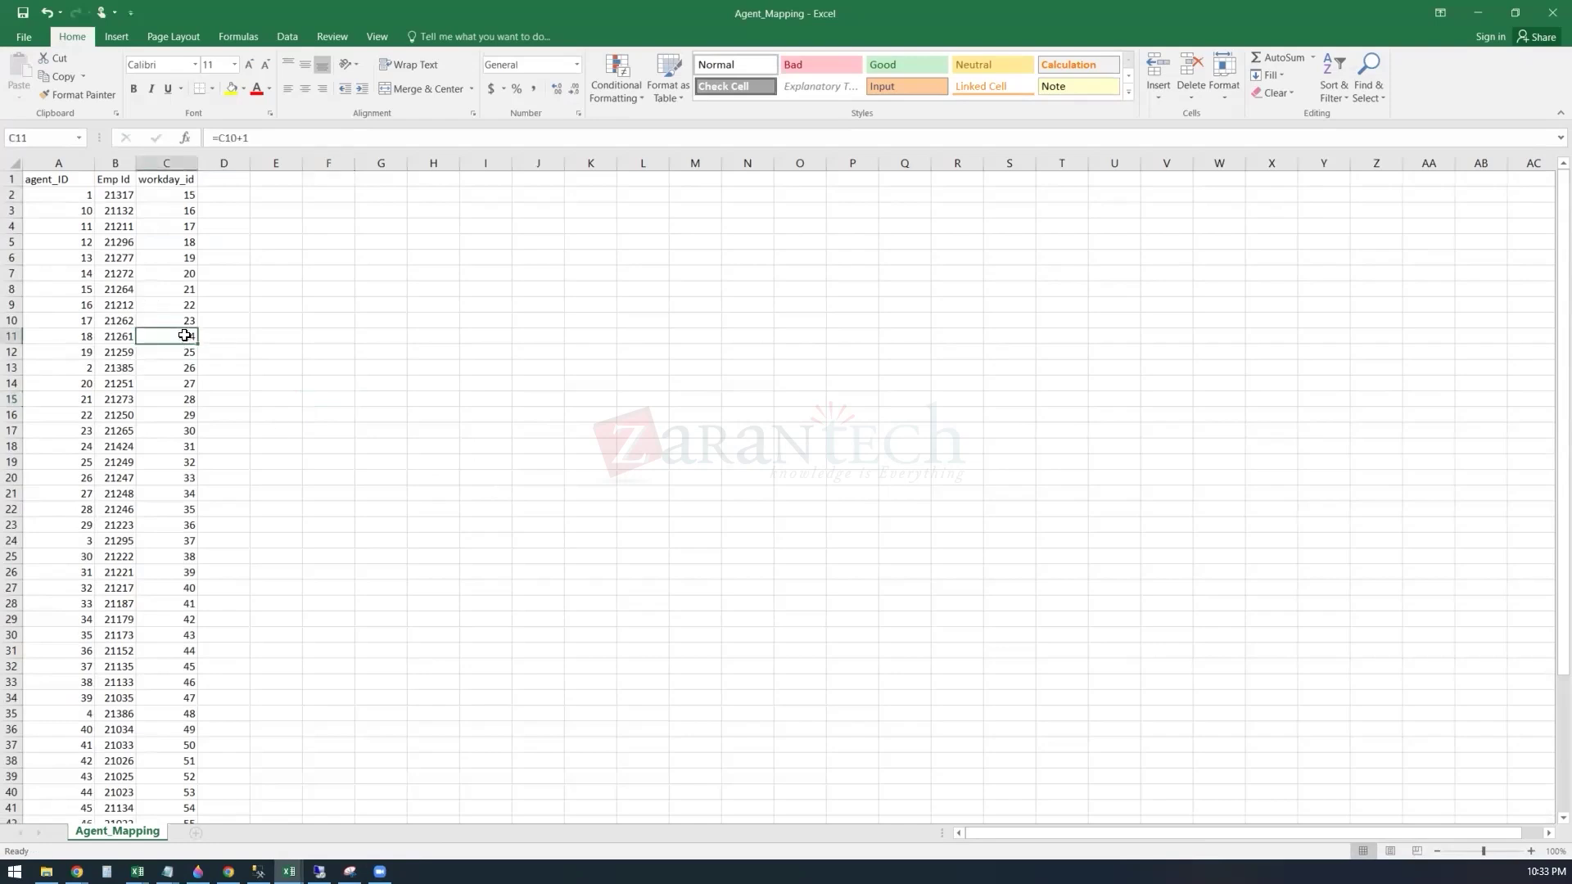
pyautogui.click(124, 338)
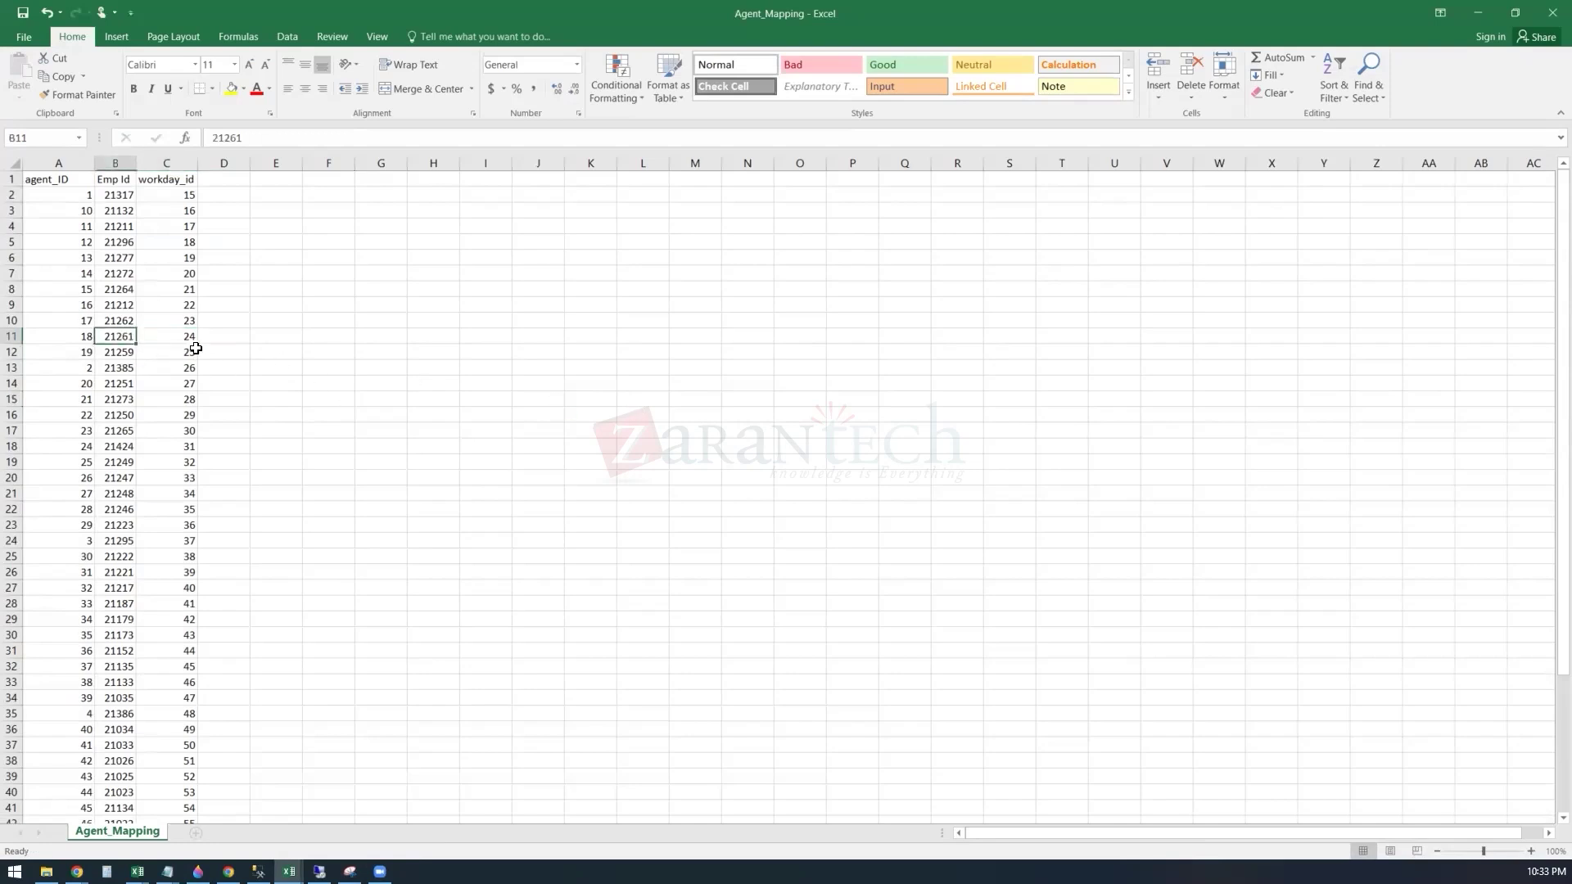
# - Inspect the last rows of the workday_id column and replace the Emp Id in cell B51 with an alphanumeric ID starting with "ax"
pyautogui.click(187, 336)
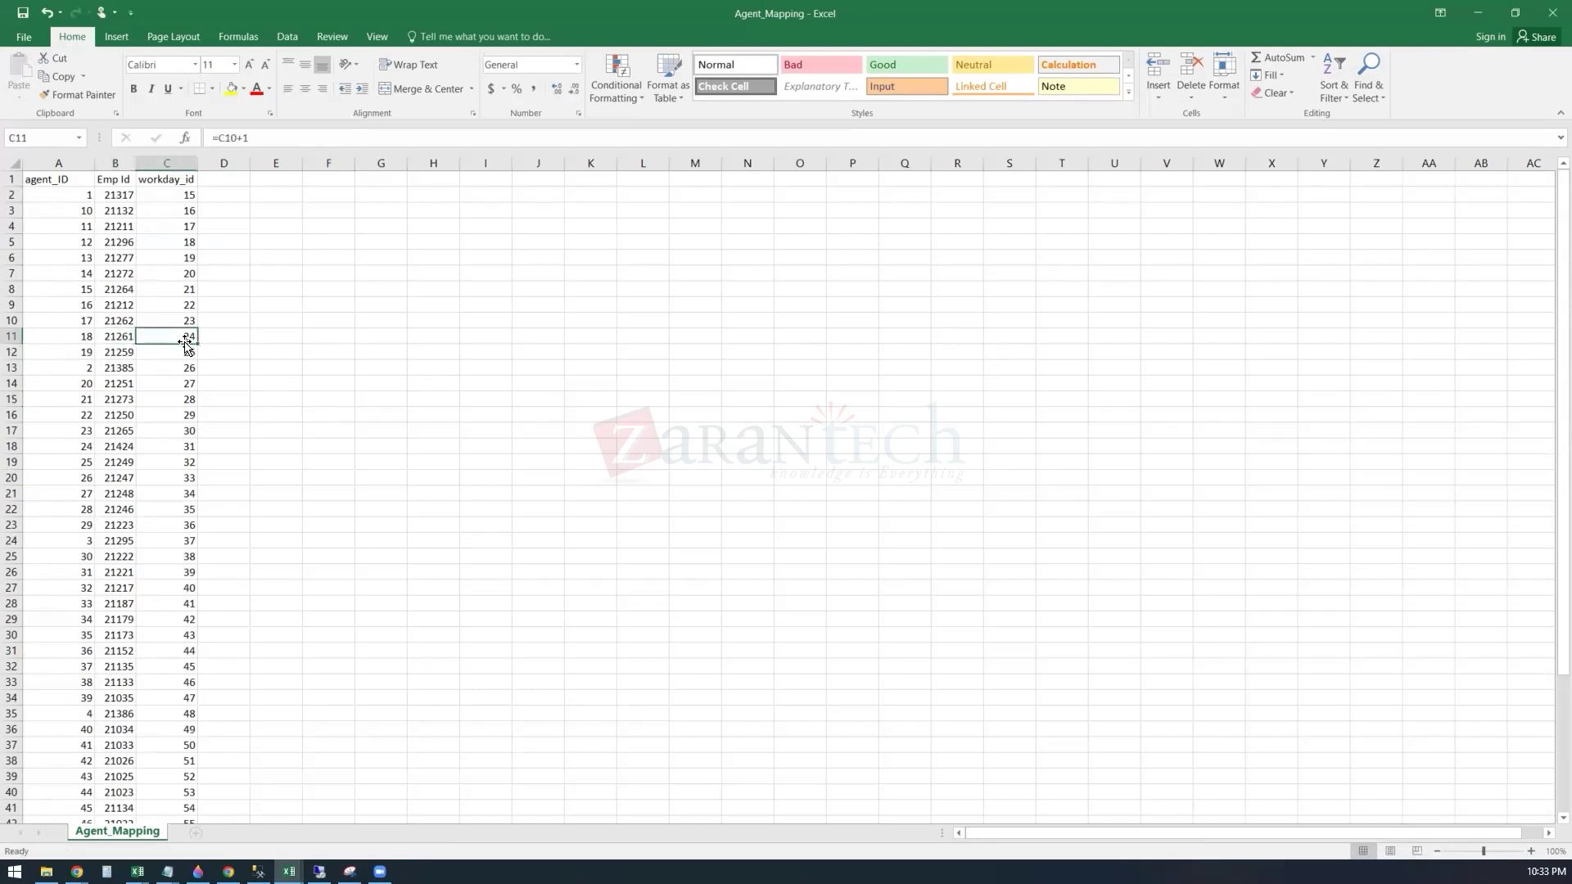
pyautogui.hotkey('ctrl', 'Down')
pyautogui.doubleClick(173, 492)
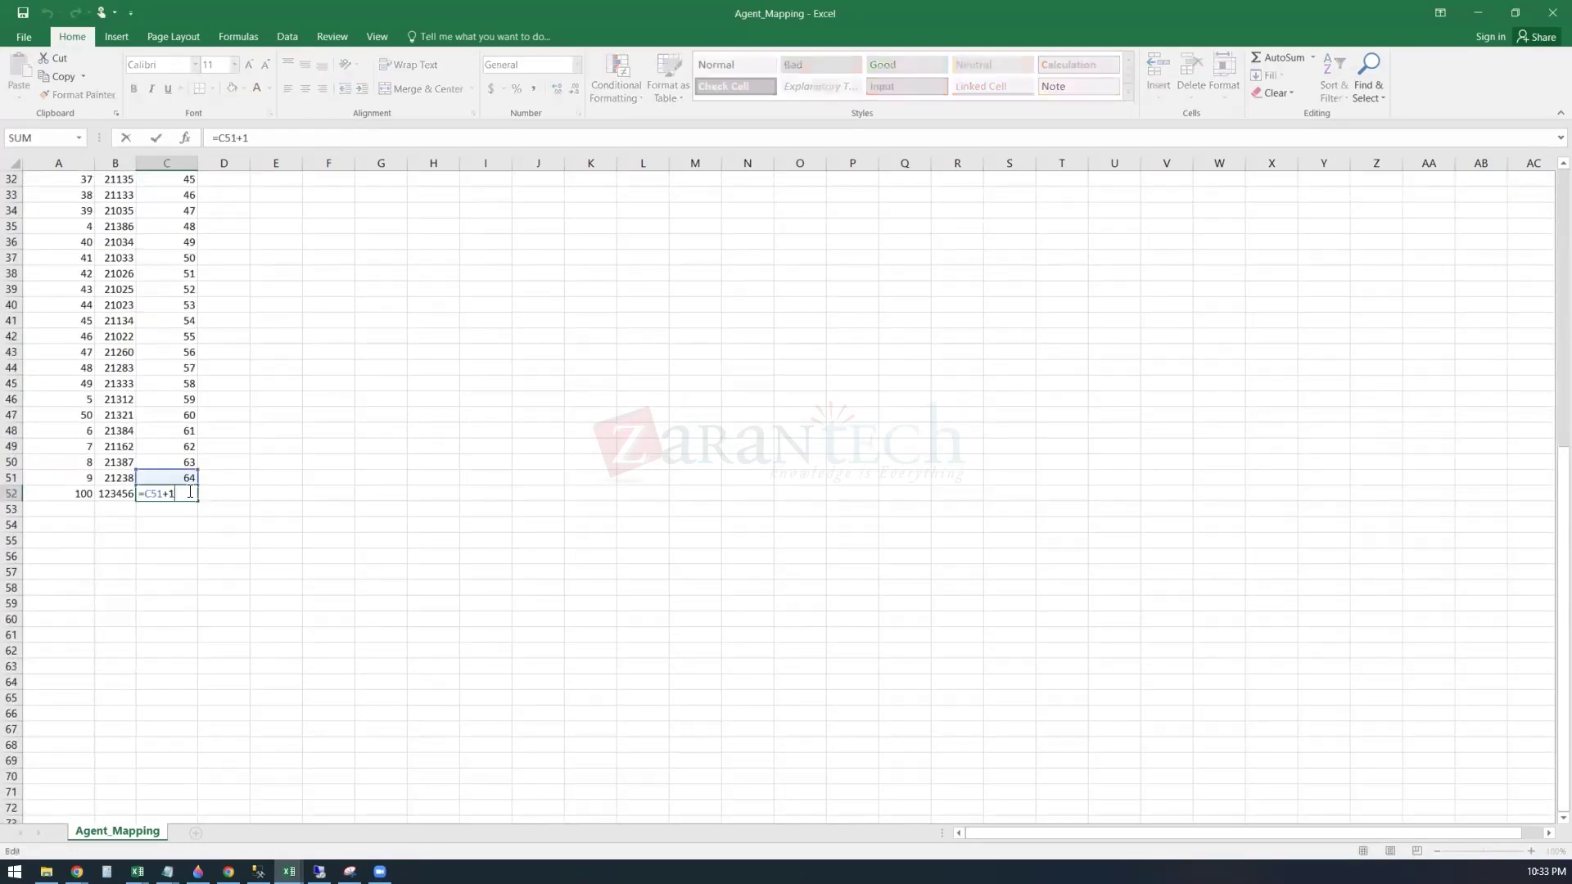
pyautogui.click(77, 493)
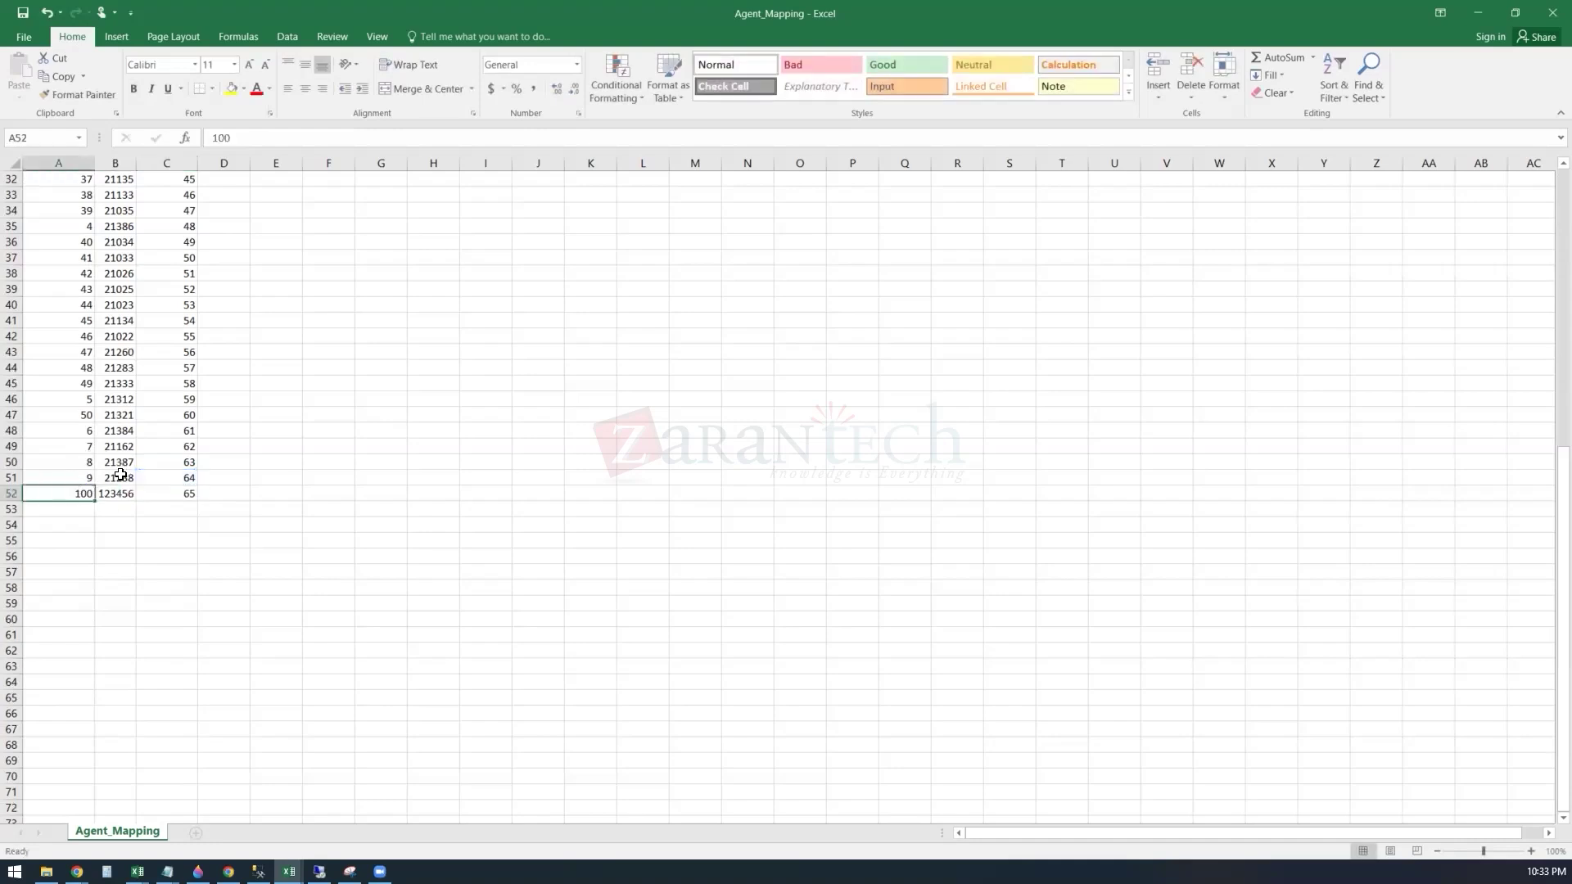
pyautogui.click(120, 475)
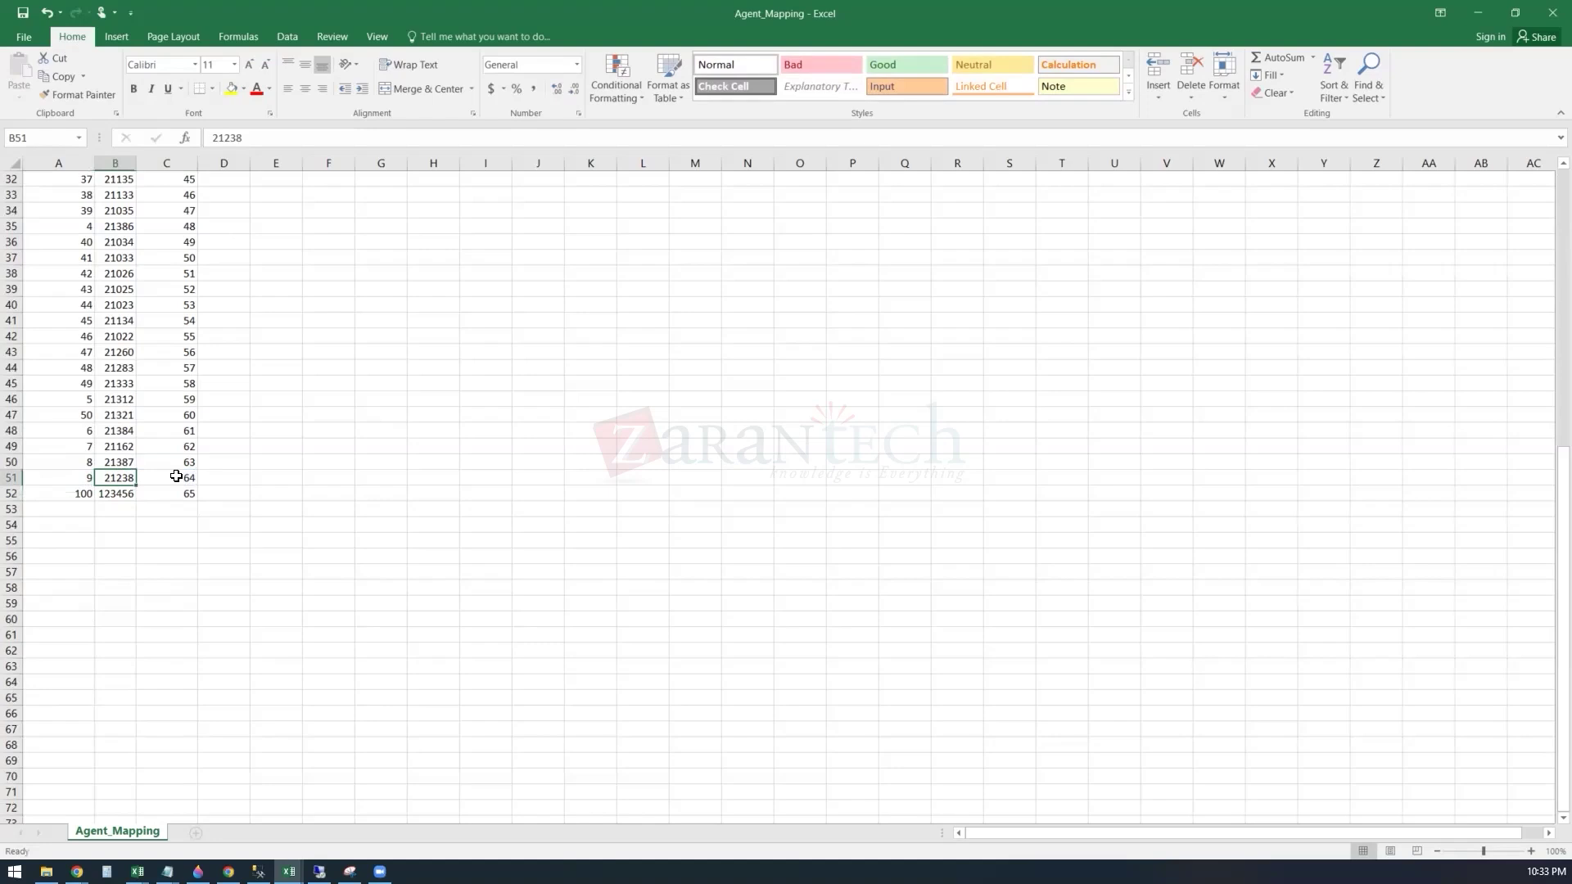
pyautogui.write('ax')
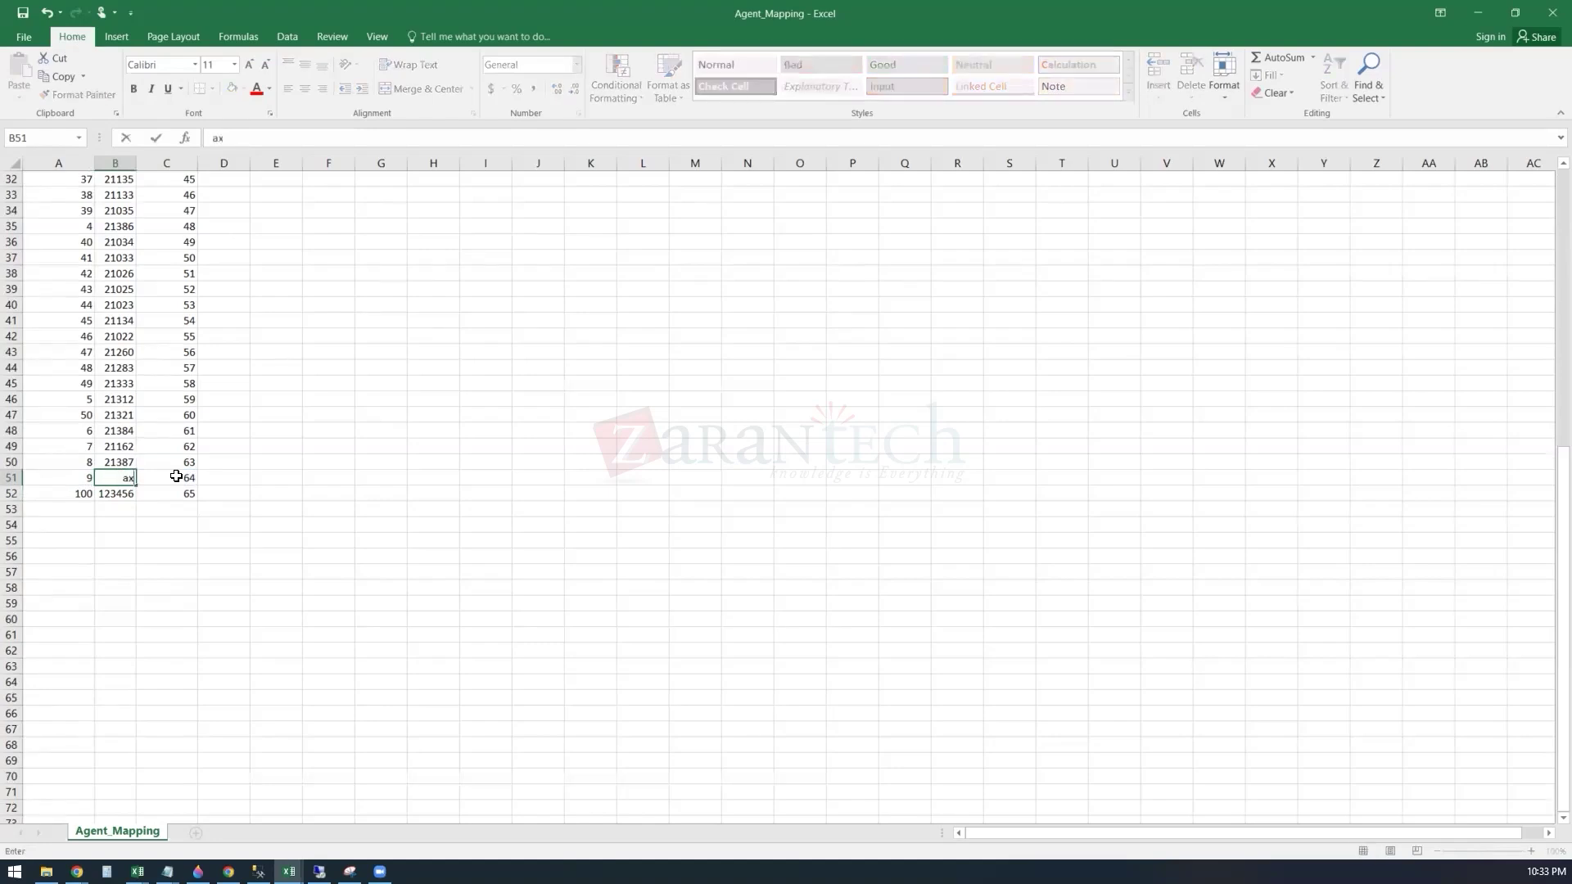
pyautogui.write('21390')
pyautogui.click(111, 524)
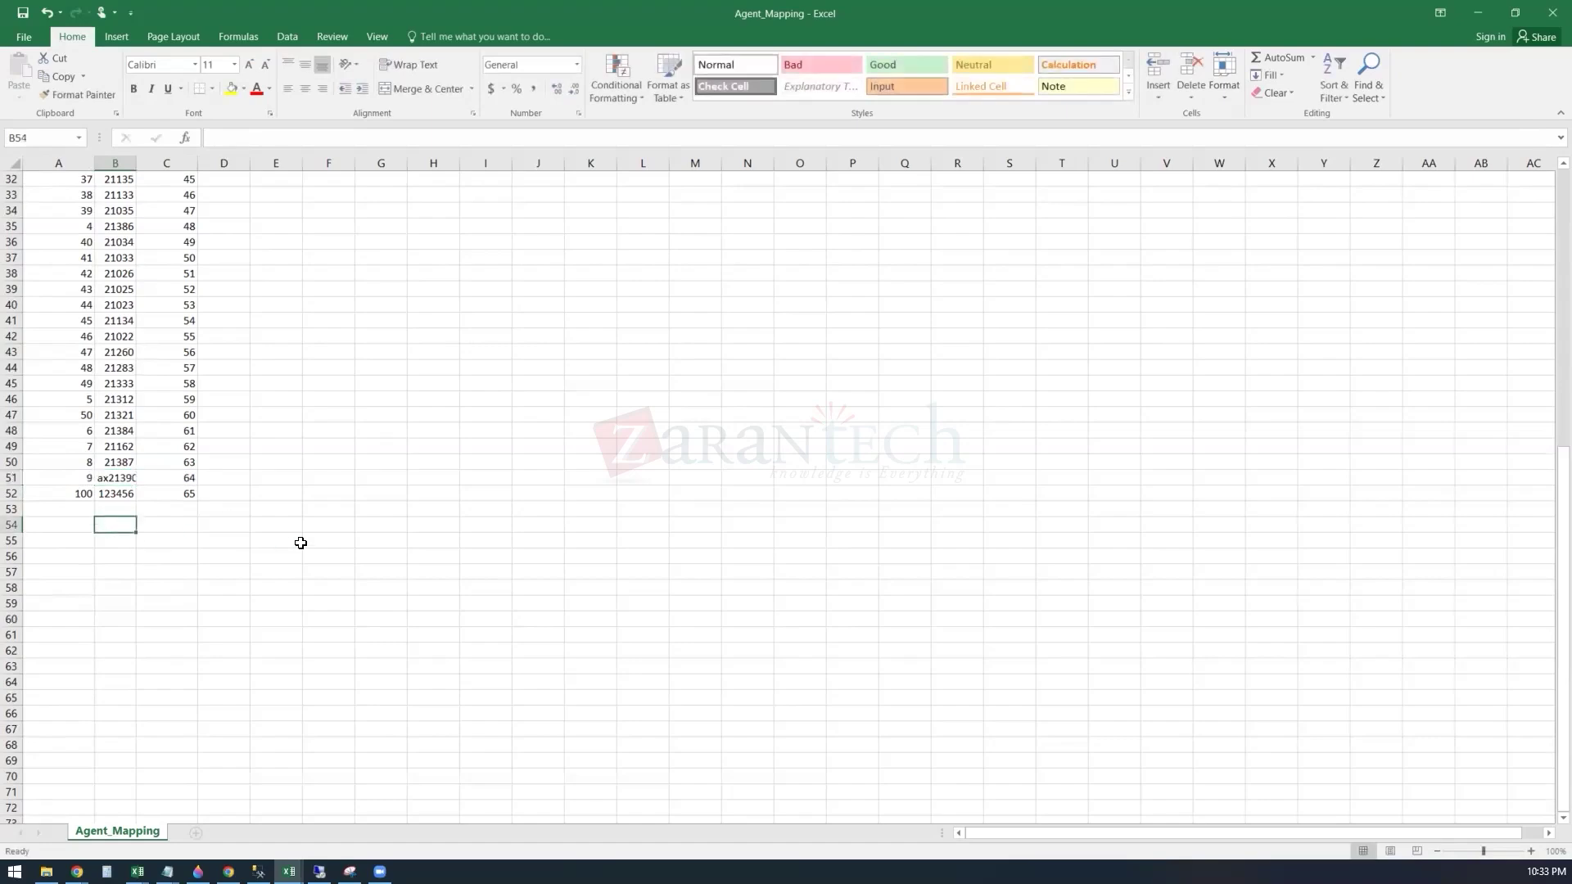
# - Add the prefix "bb" to the Emp Id in cell B2
pyautogui.scroll(8, 132, 323)
pyautogui.scroll(2, 132, 323)
pyautogui.click(118, 197)
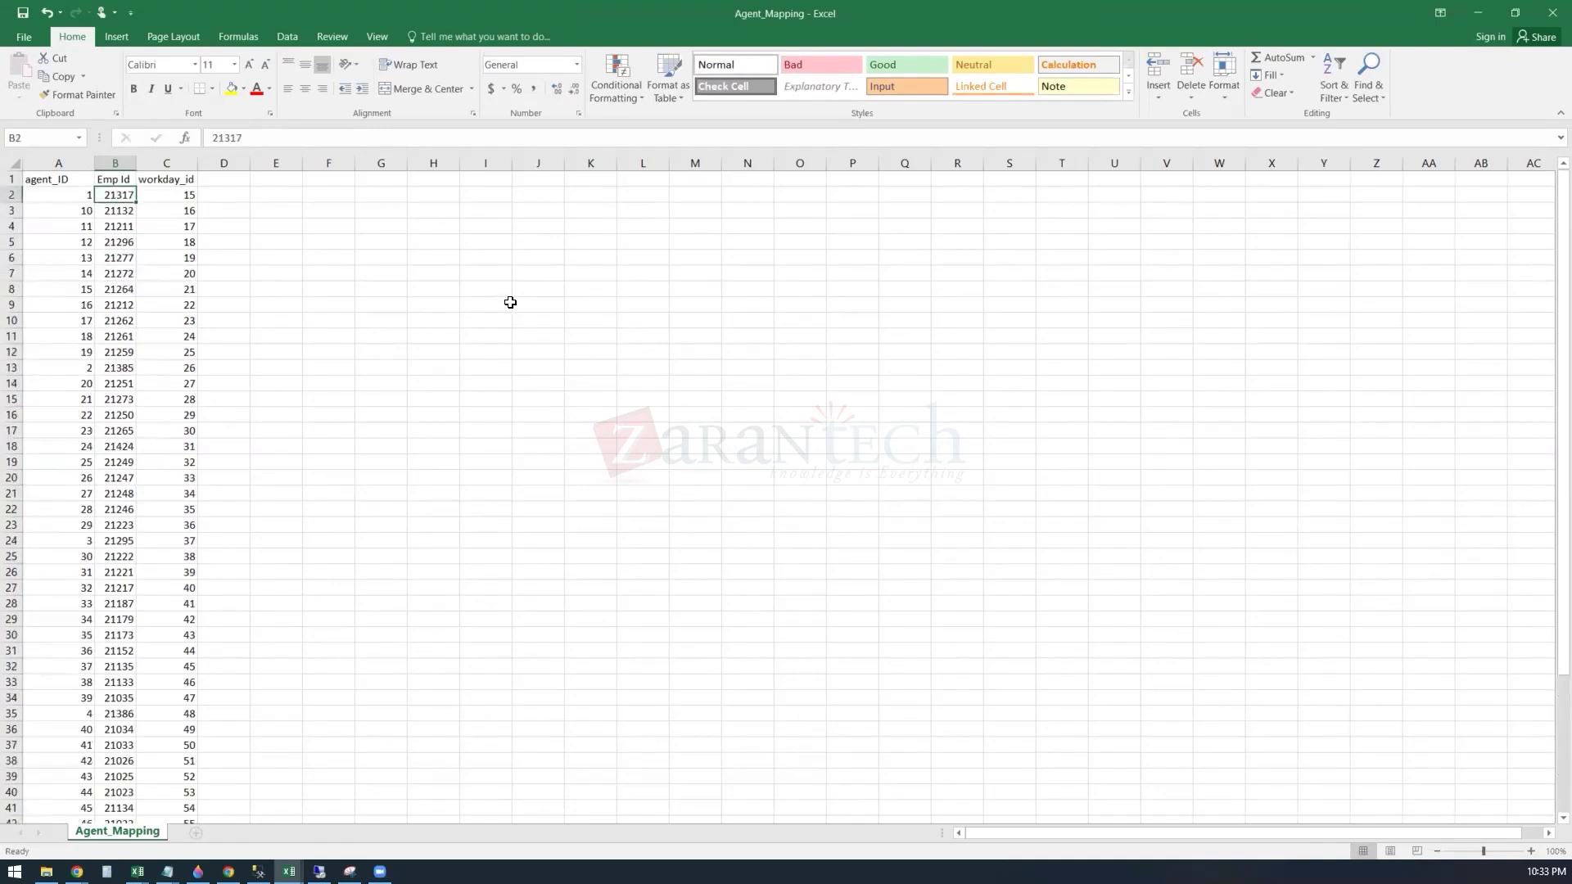
pyautogui.write('bb21317')
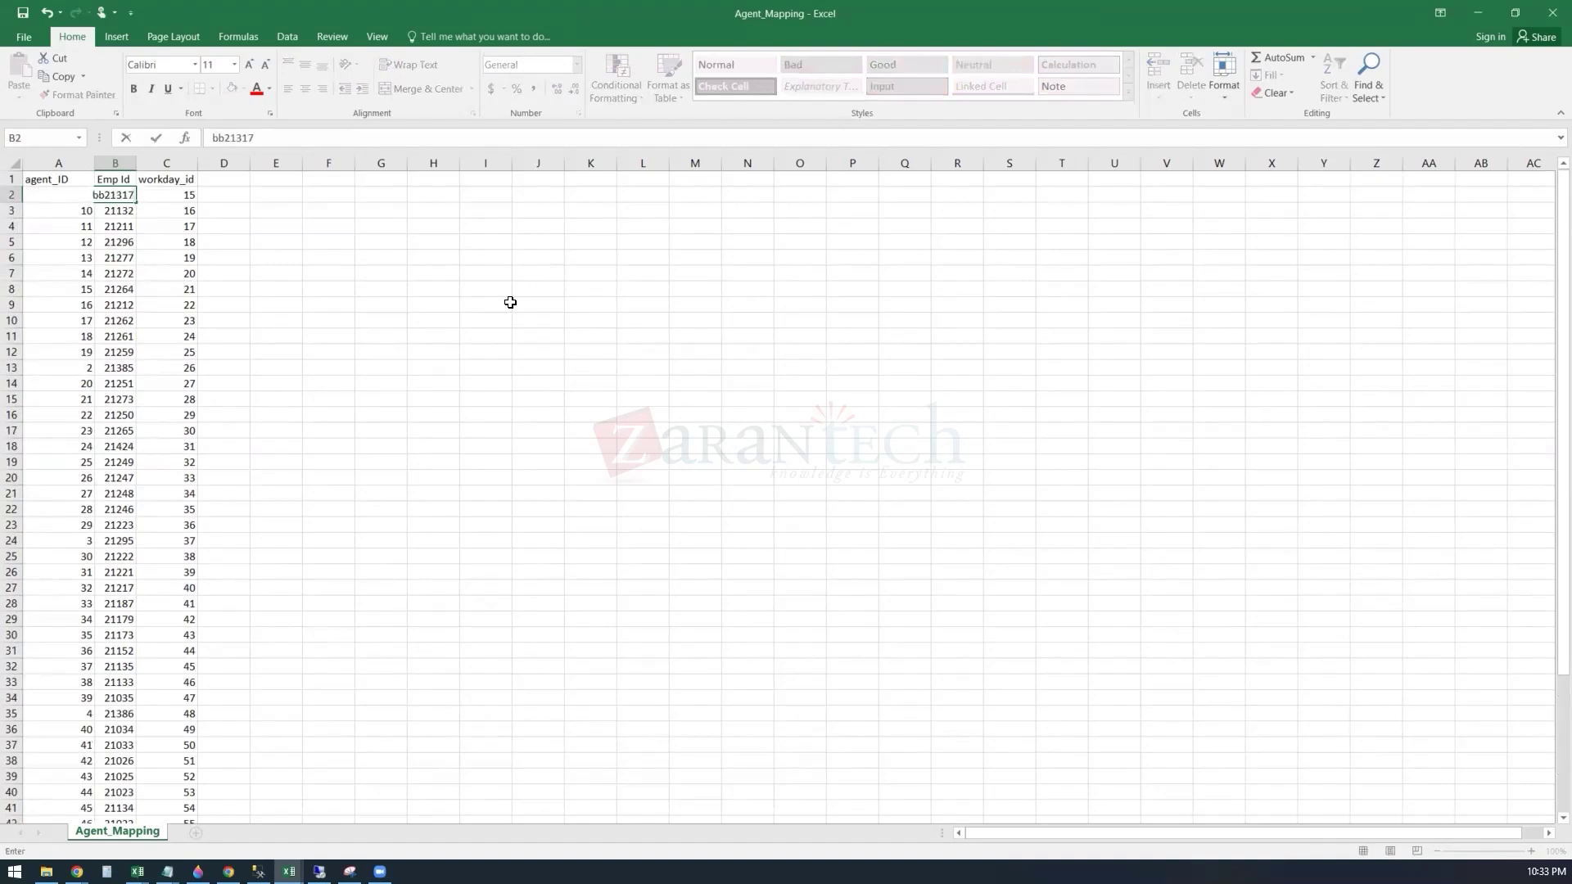
pyautogui.click(326, 368)
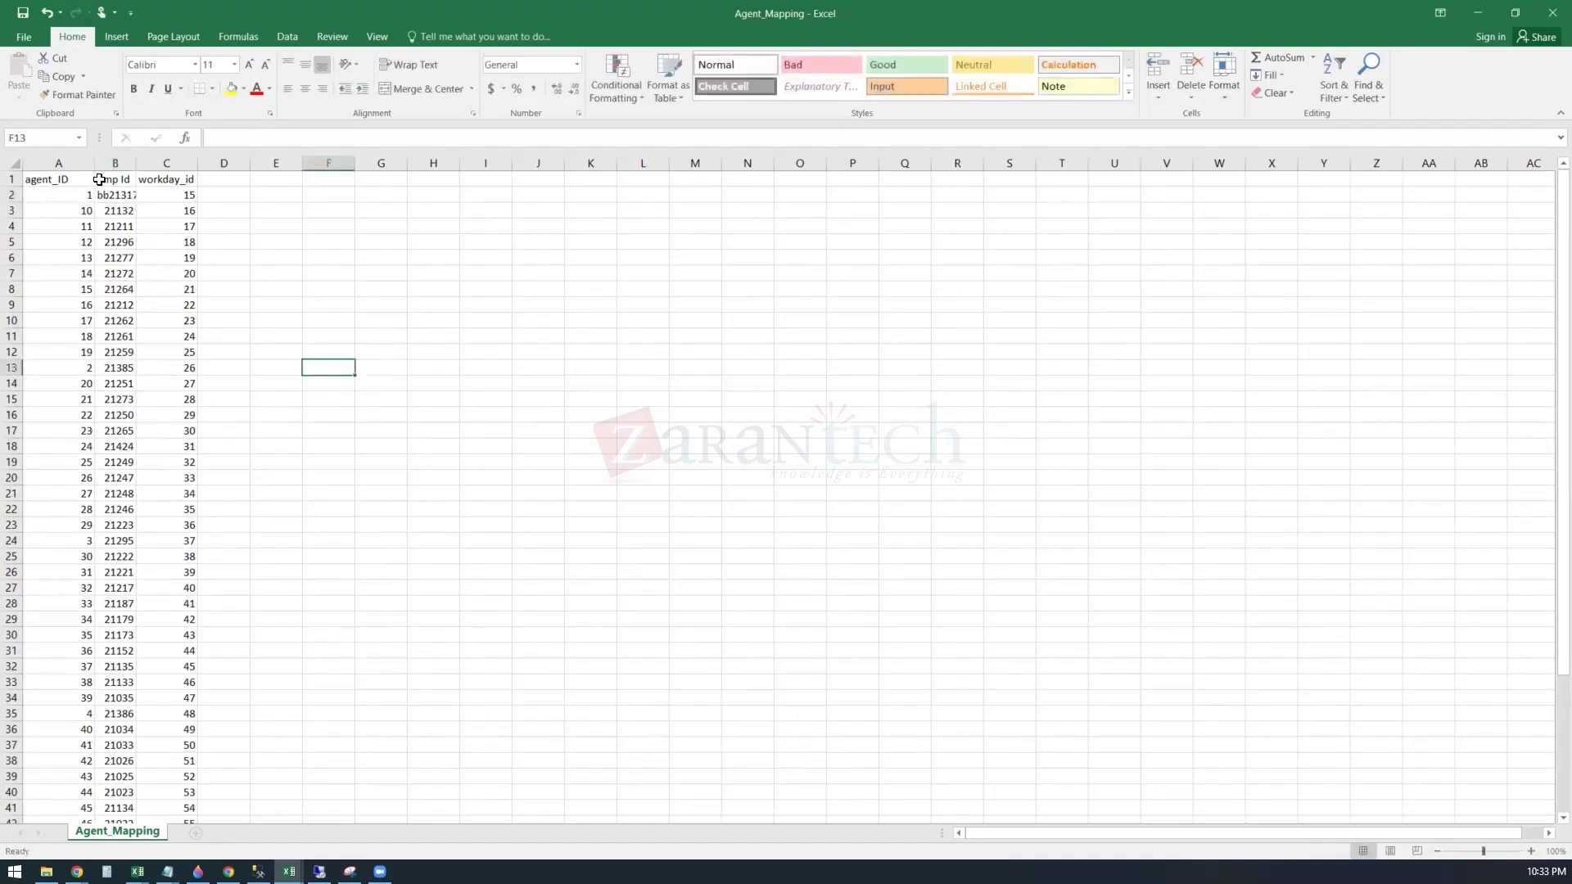
# - Save the Agent_Mapping workbook, keeping the CSV format, and leave its window
pyautogui.click(23, 12)
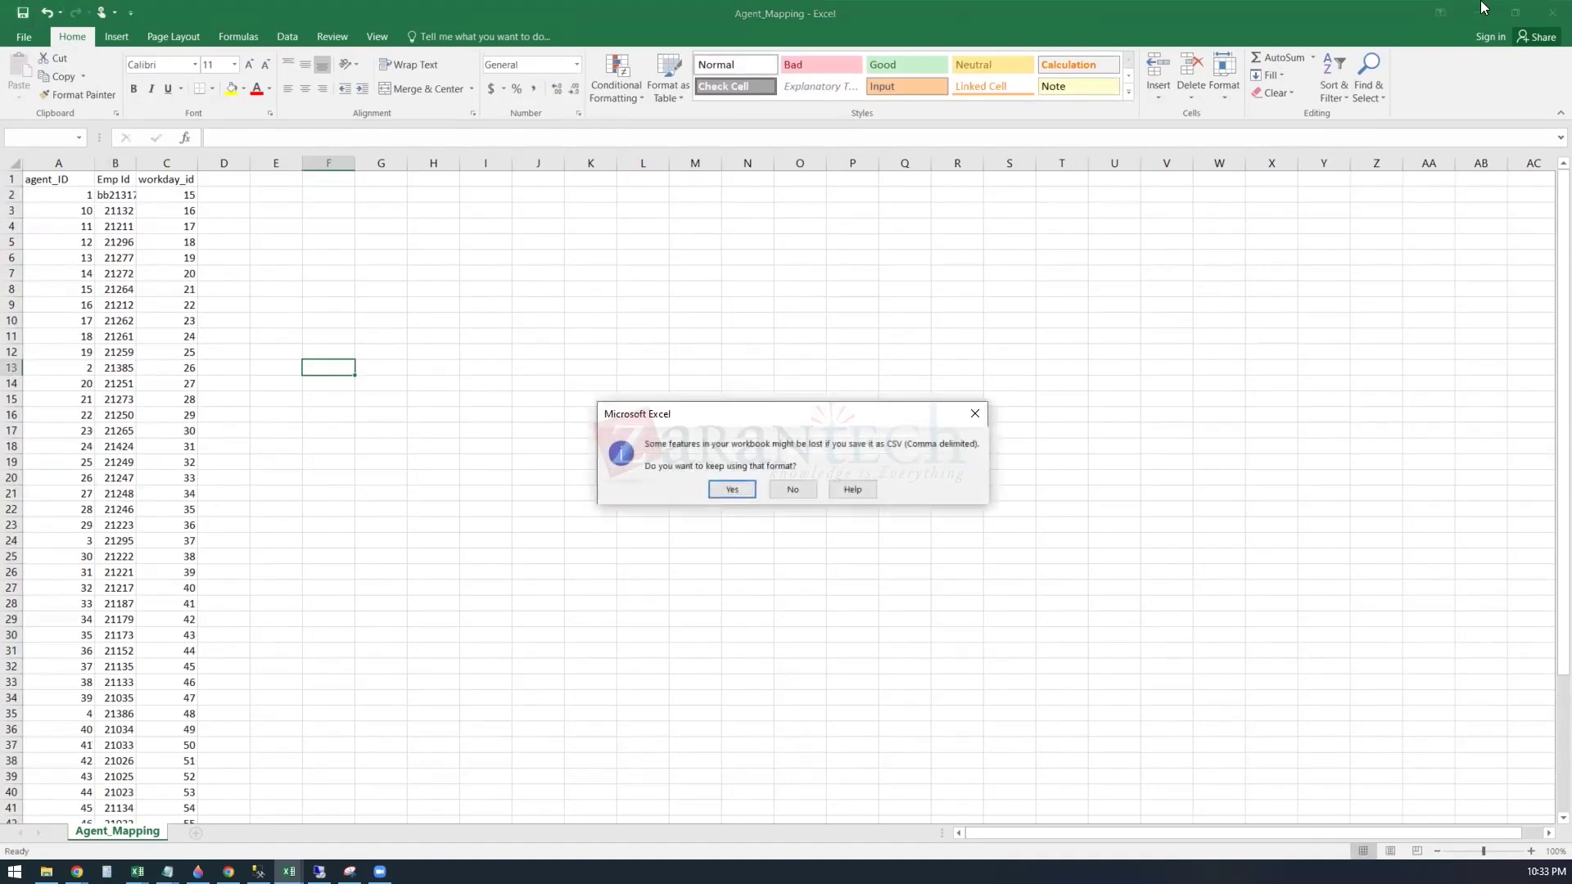
pyautogui.click(741, 489)
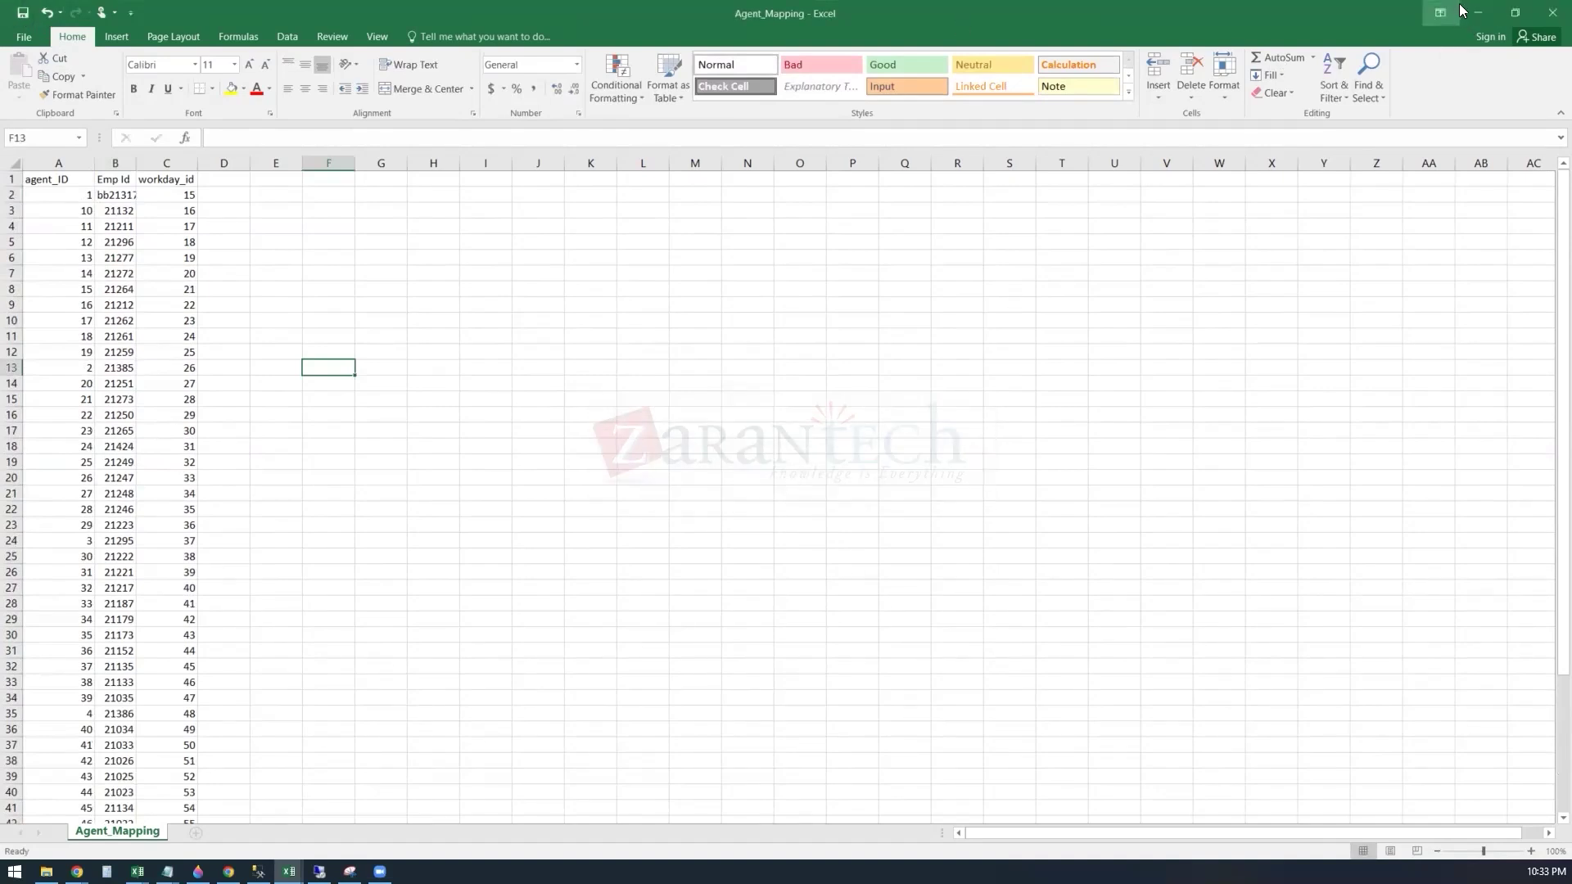
pyautogui.click(1491, 8)
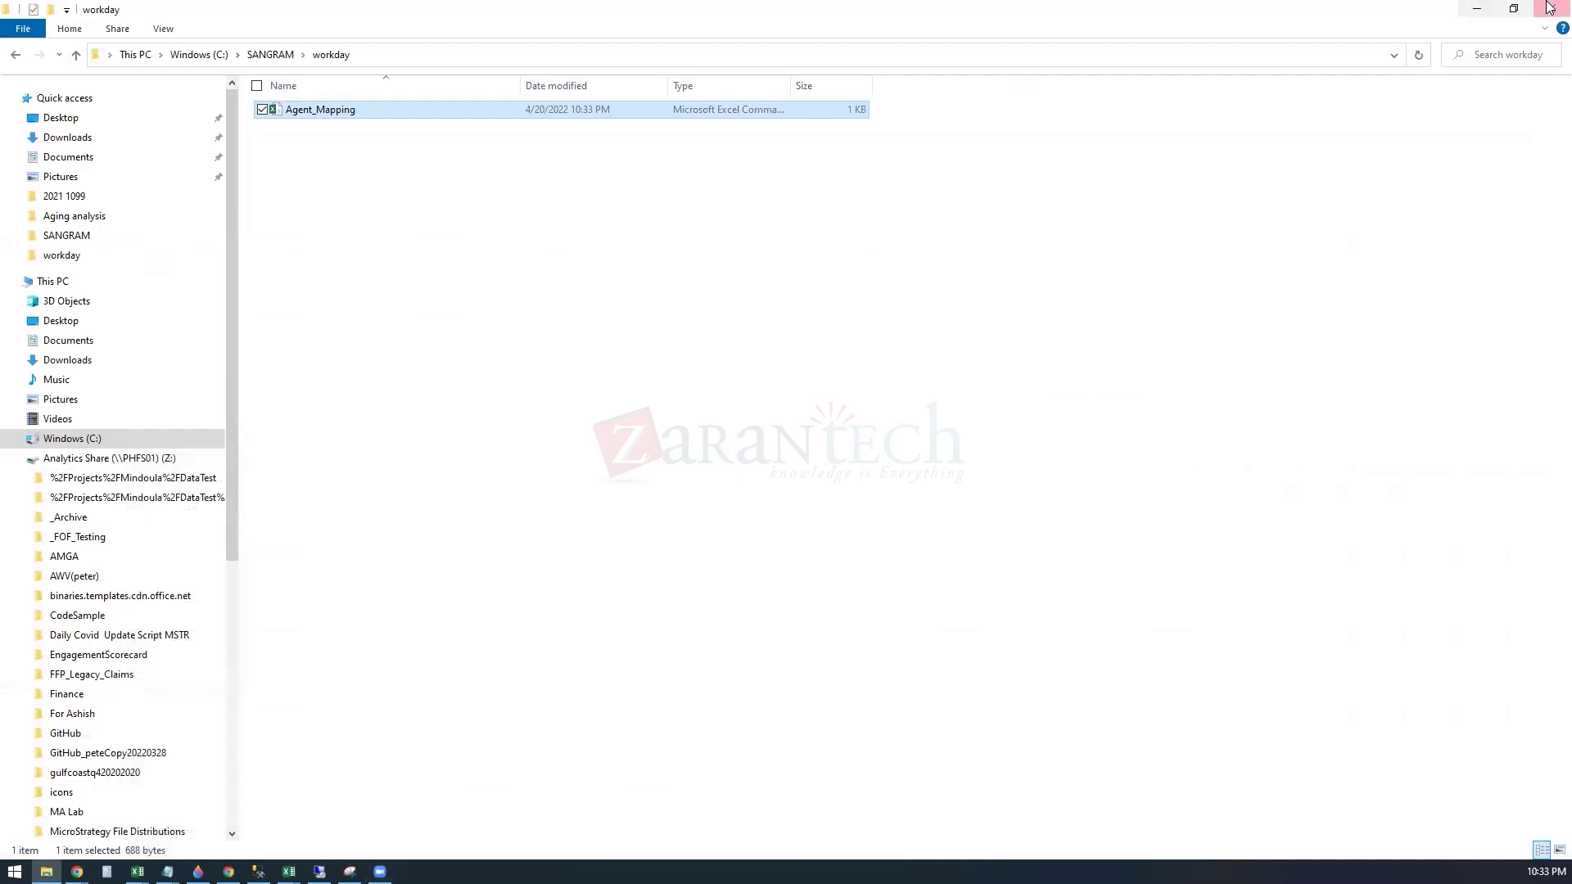
# - Switch to the data change task in Chrome, upload Agent_Mapping.csv as its source, and review the Emp Id values in the parsed rows
pyautogui.click(77, 871)
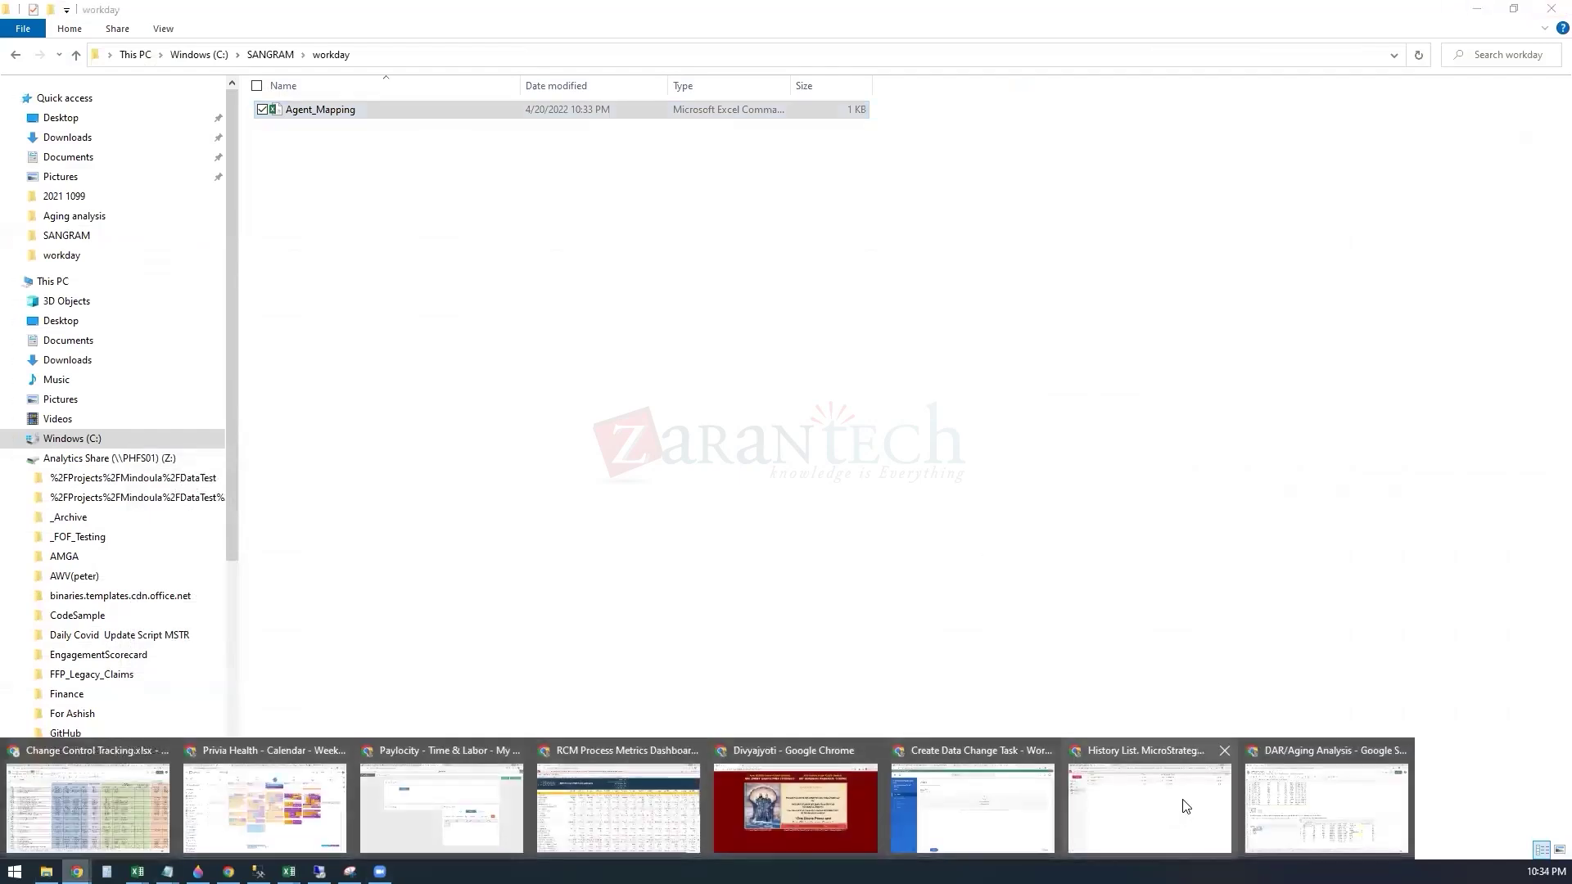
pyautogui.click(992, 812)
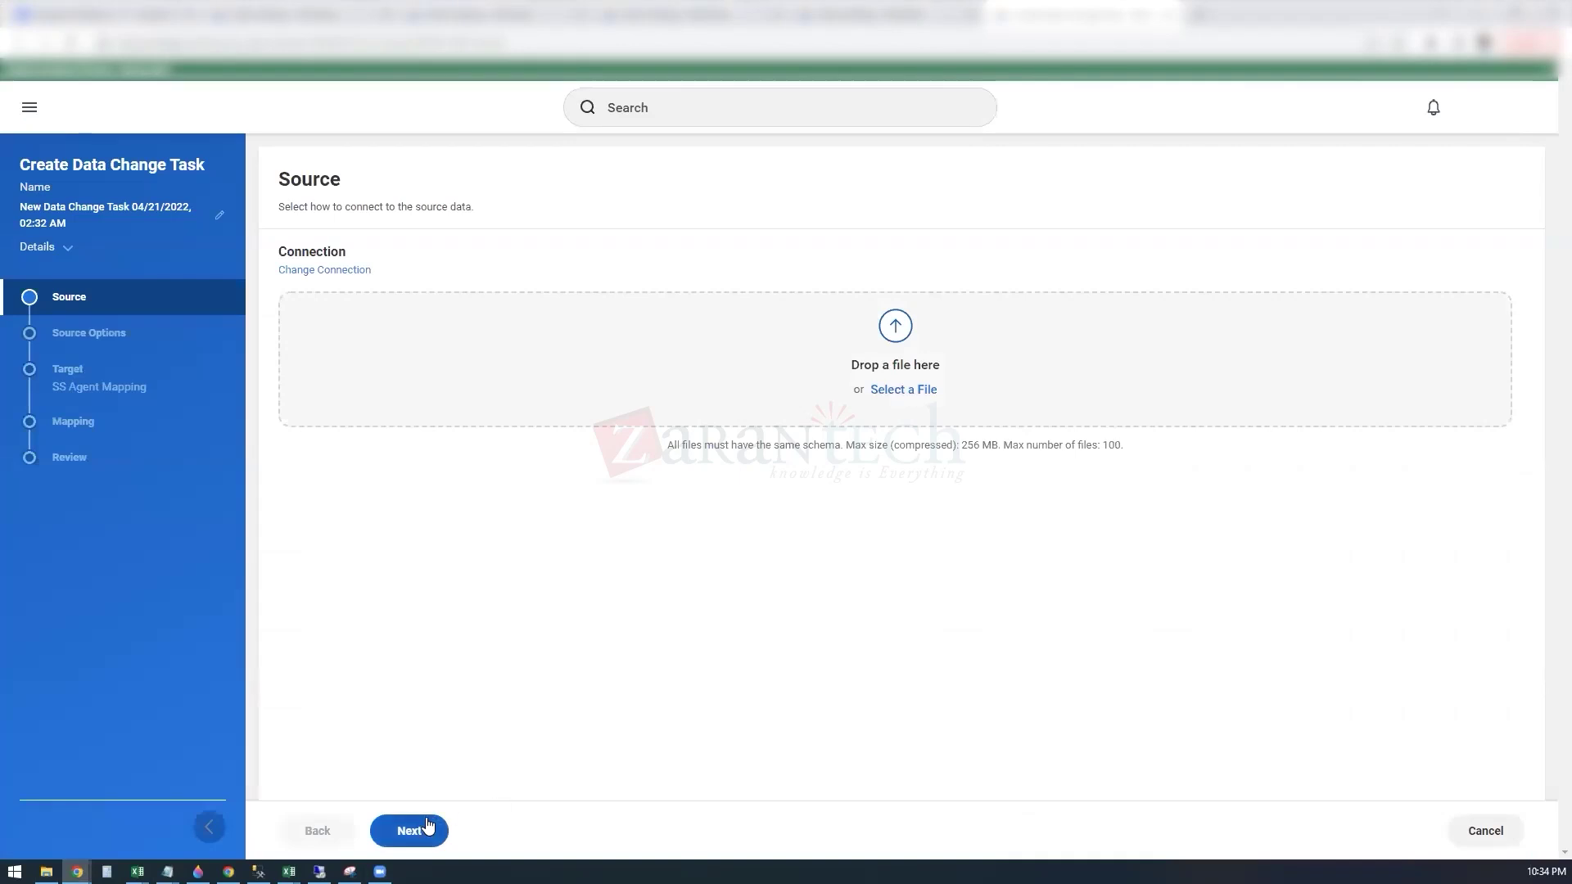
pyautogui.click(891, 392)
pyautogui.click(342, 121)
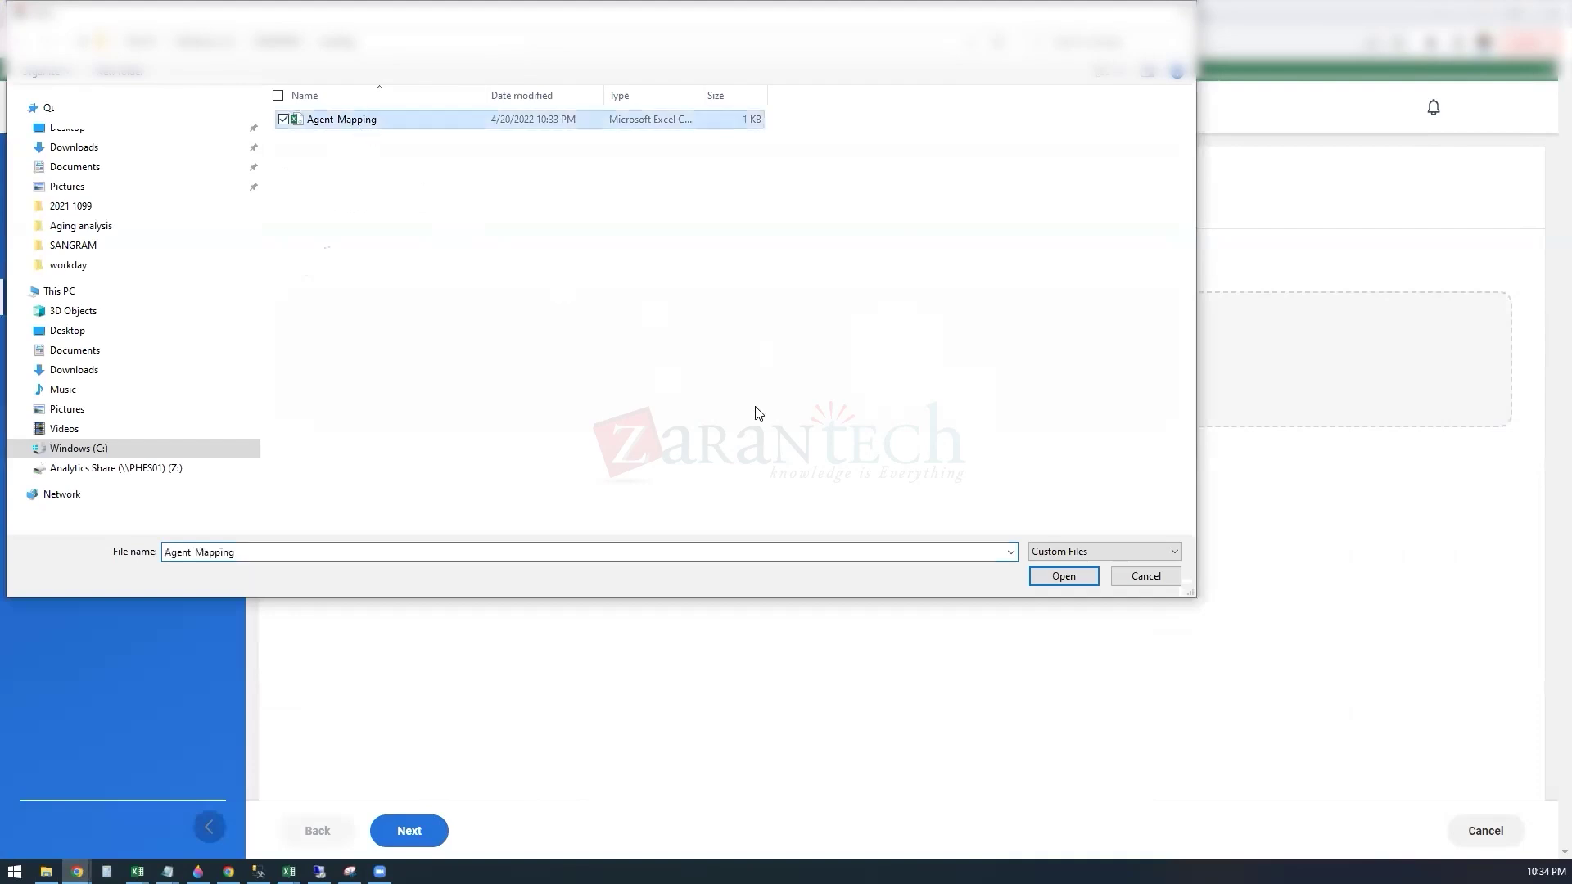
pyautogui.click(1063, 577)
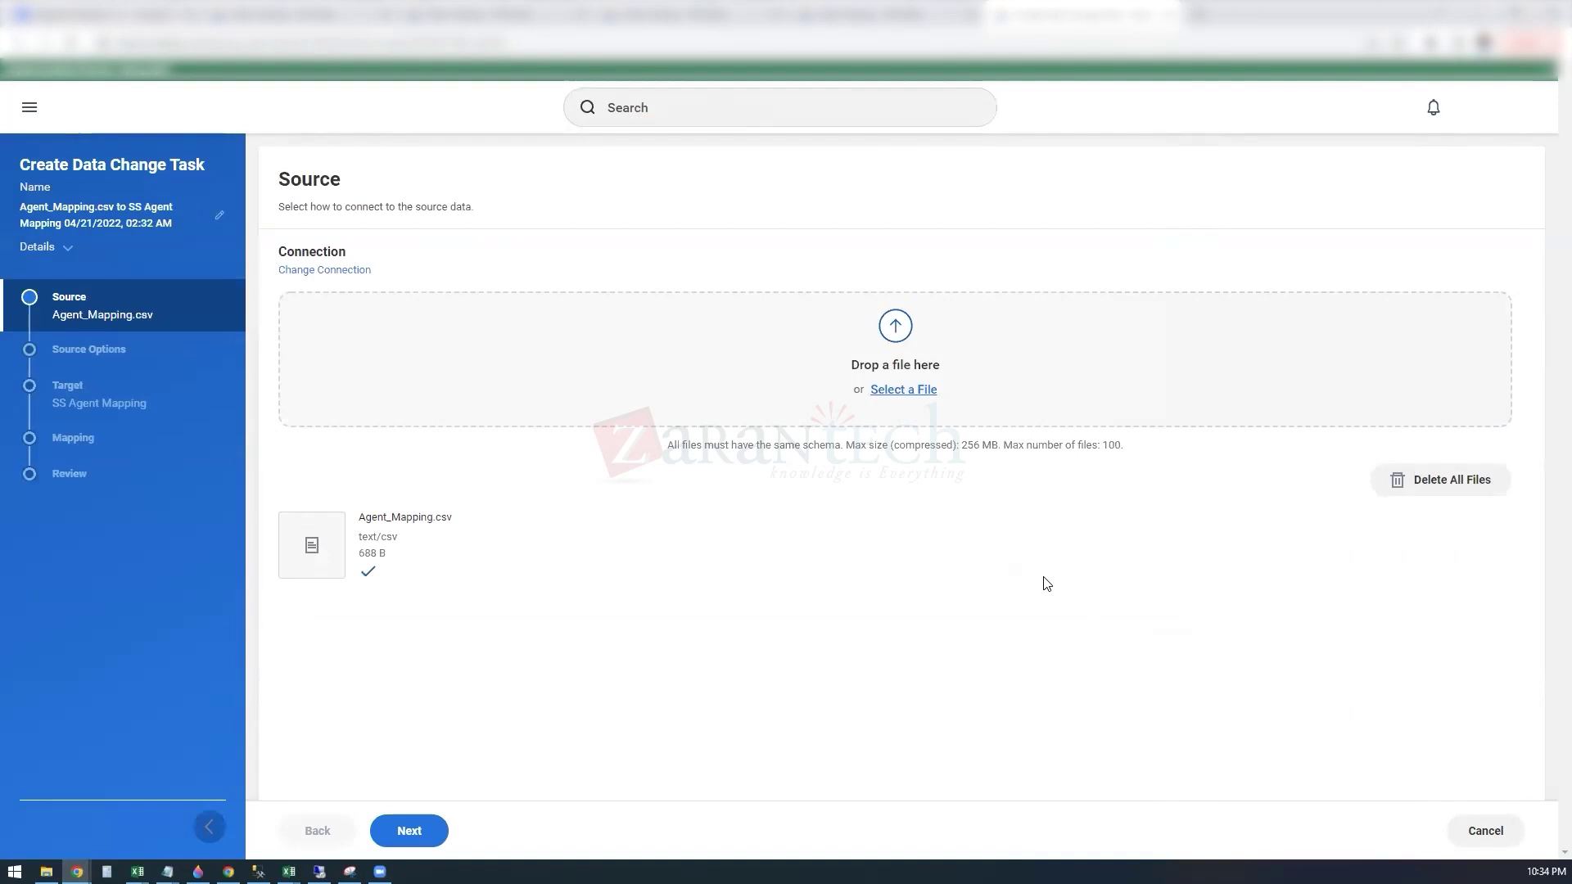
pyautogui.click(432, 830)
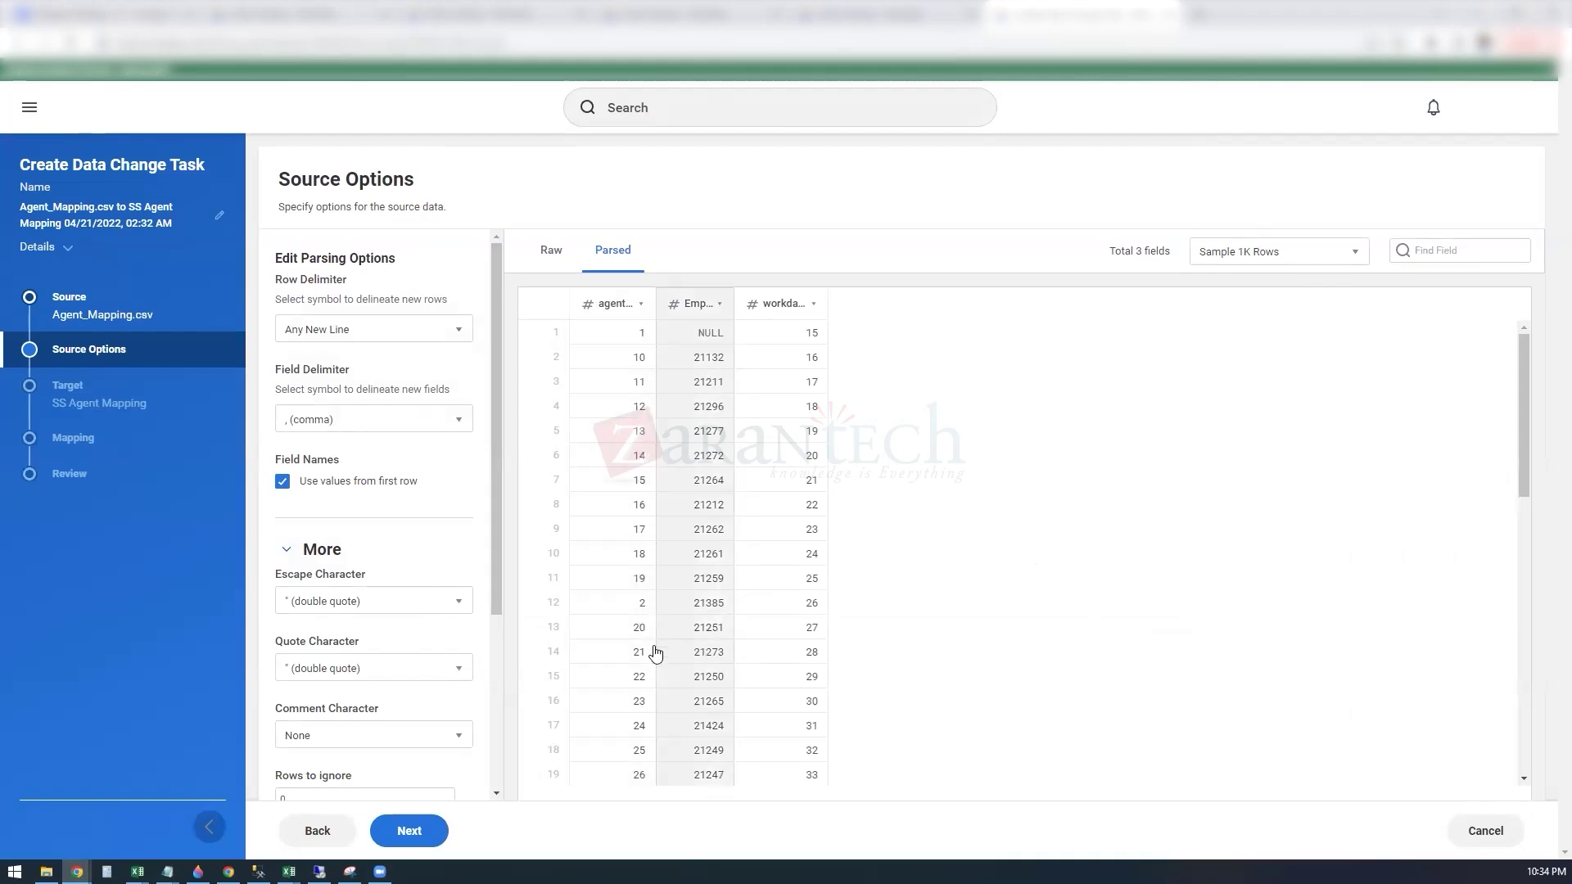
pyautogui.scroll(-3, 698, 723)
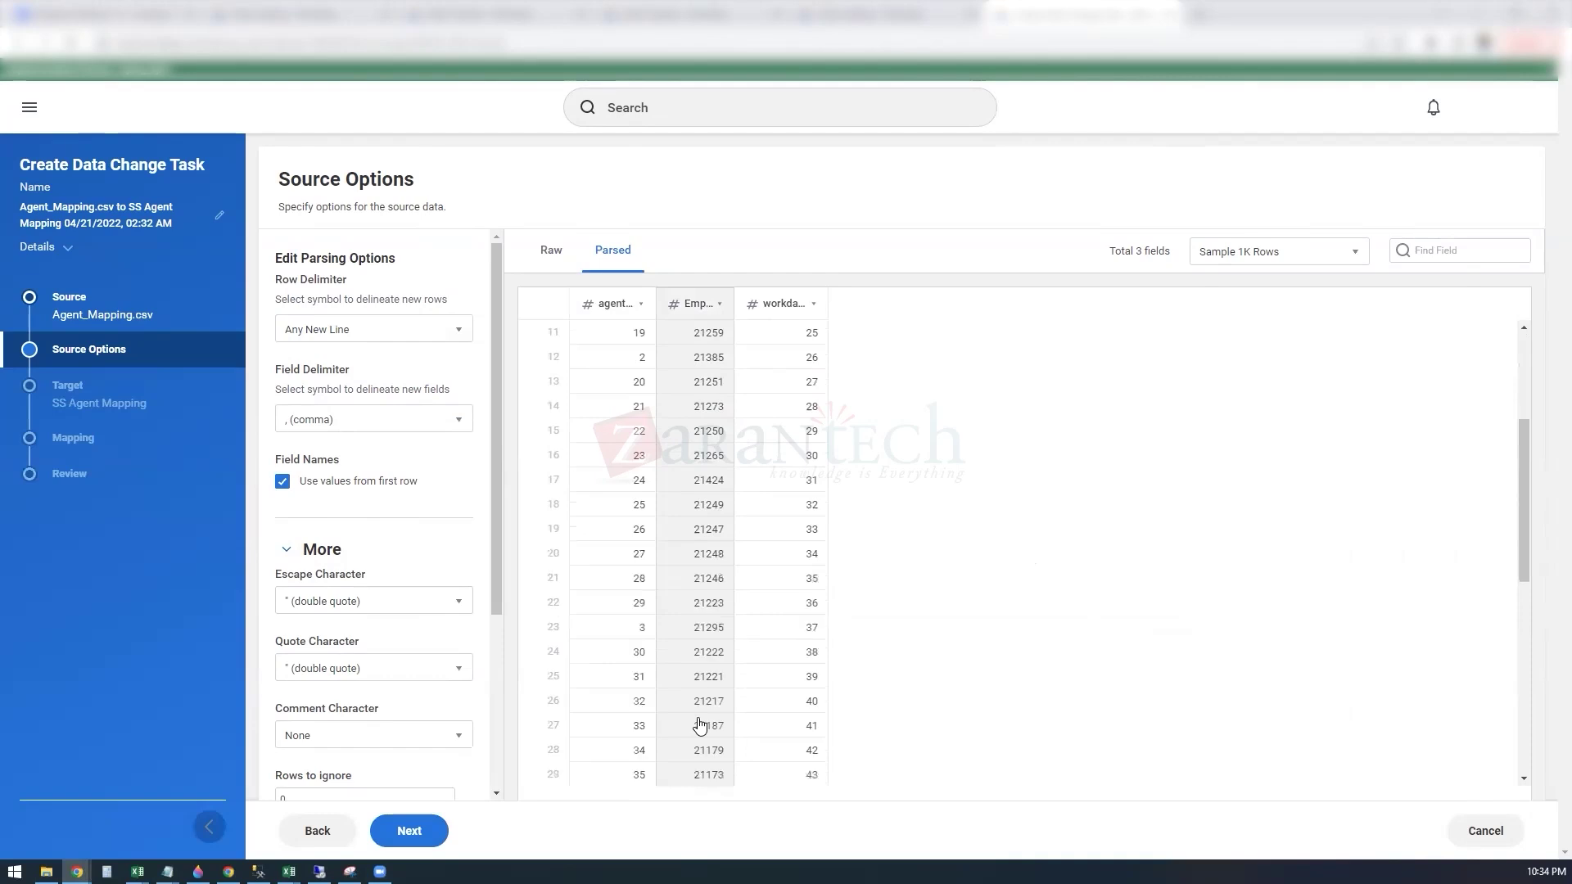
pyautogui.scroll(-6, 699, 725)
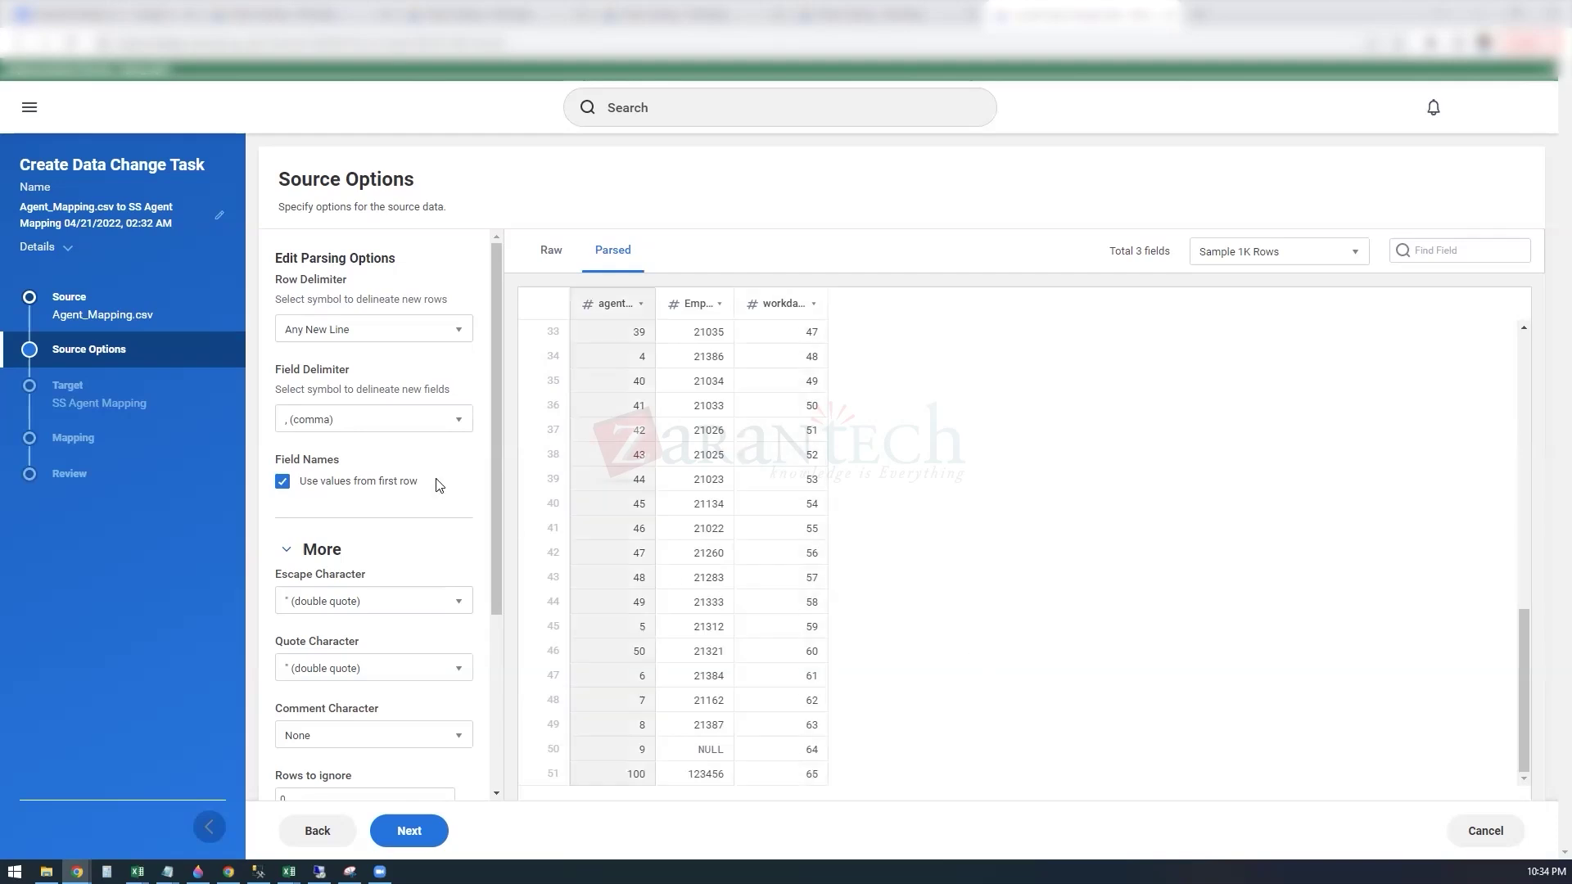
# - Return to the Data Catalog, open the SS Agent Mapping table for editing, and examine the Emp_Id field's type without changing it
pyautogui.click(666, 104)
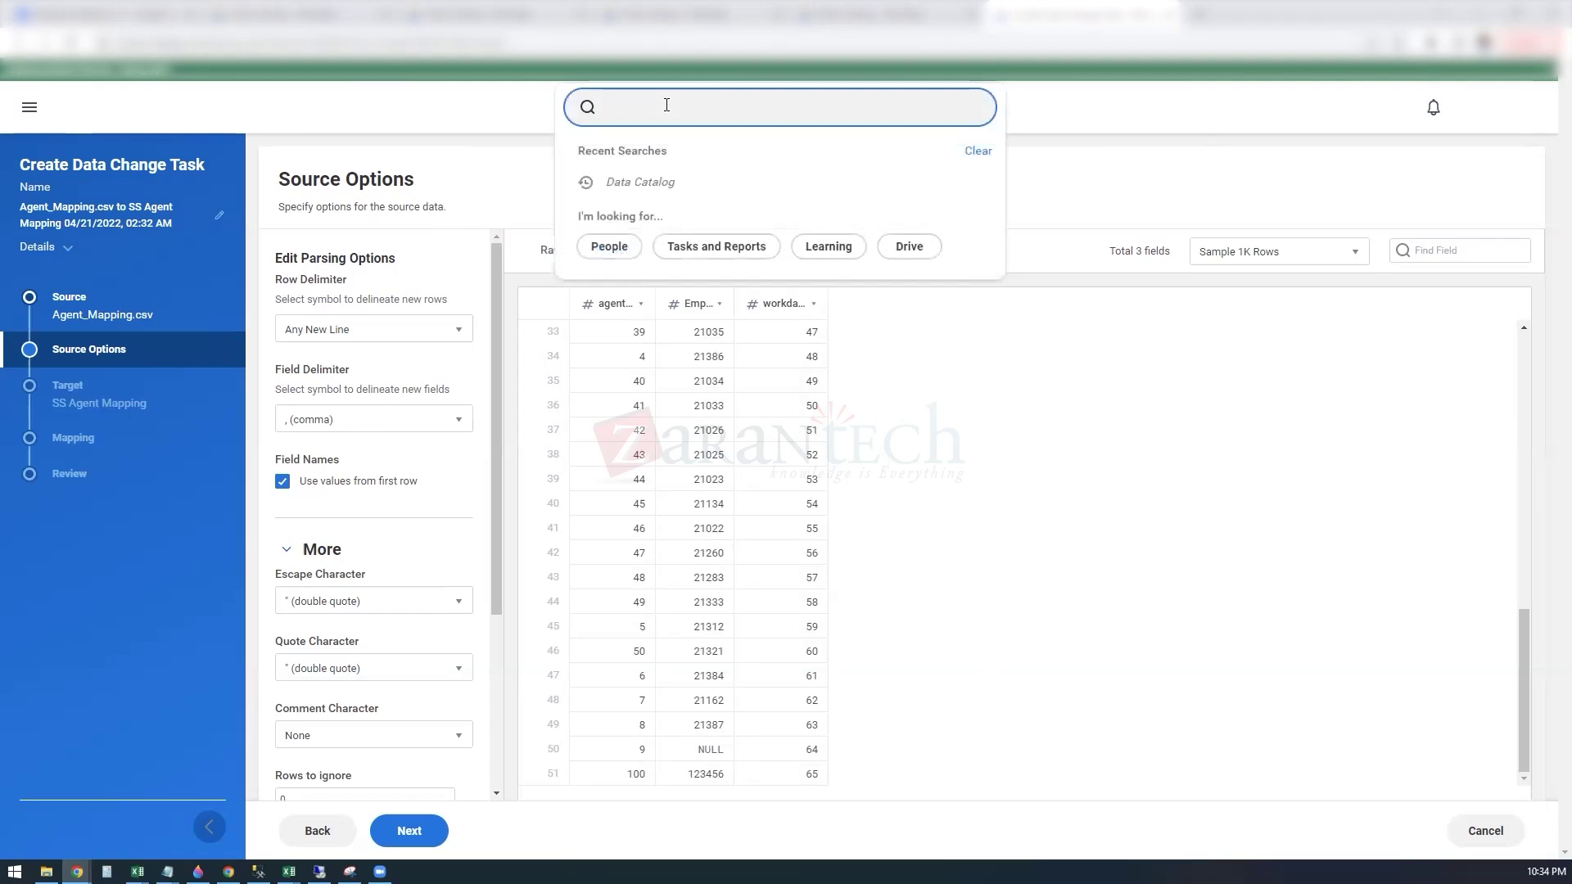
pyautogui.click(644, 179)
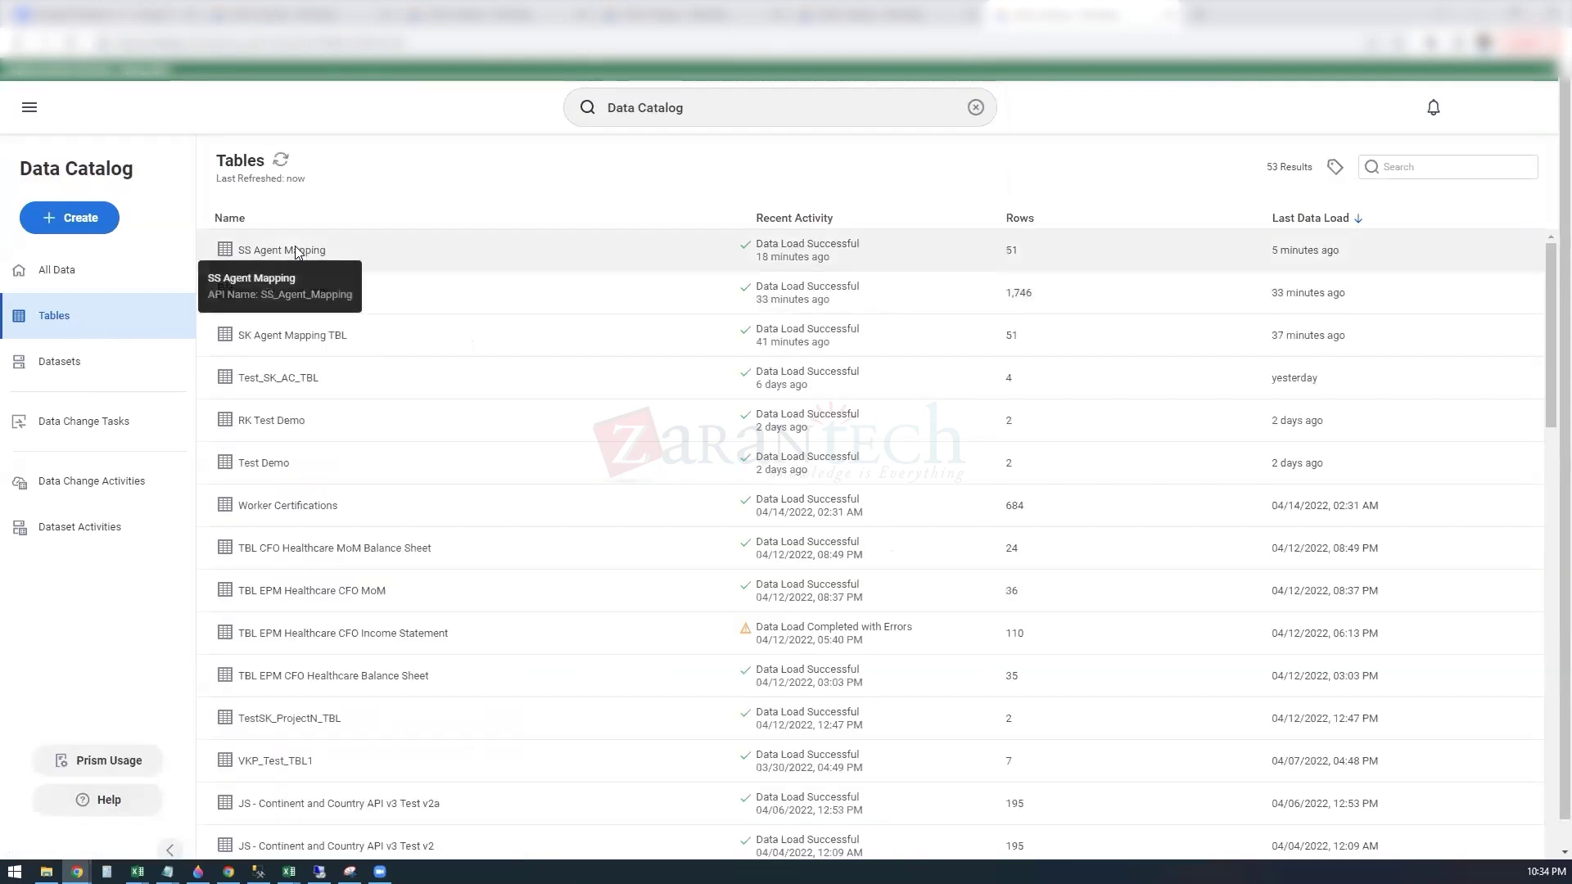
pyautogui.click(294, 251)
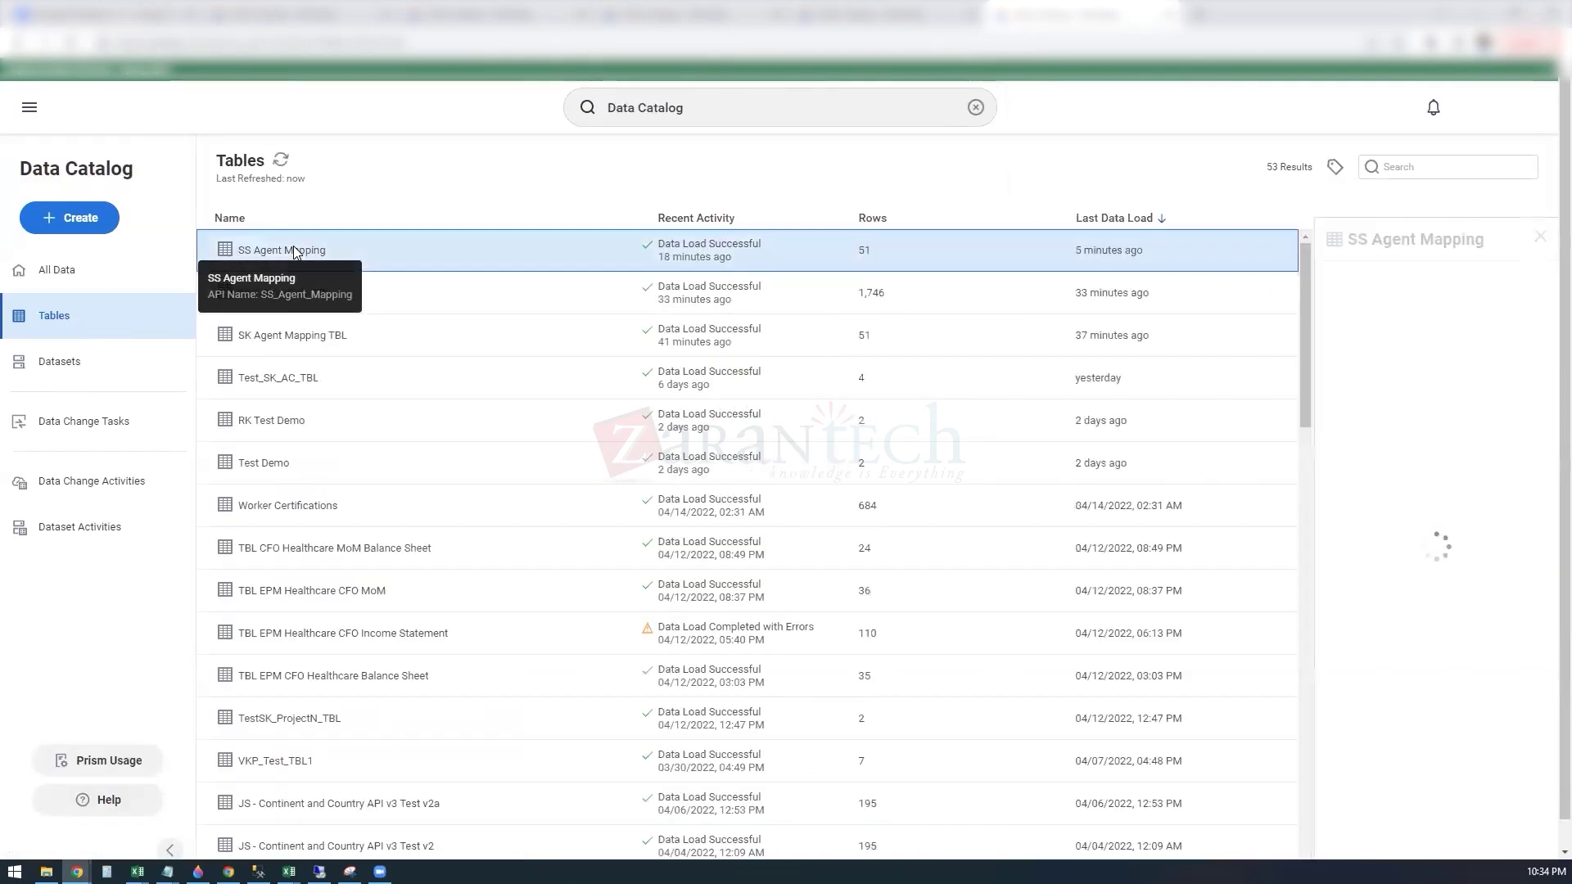
pyautogui.rightClick(295, 250)
pyautogui.rightClick(294, 251)
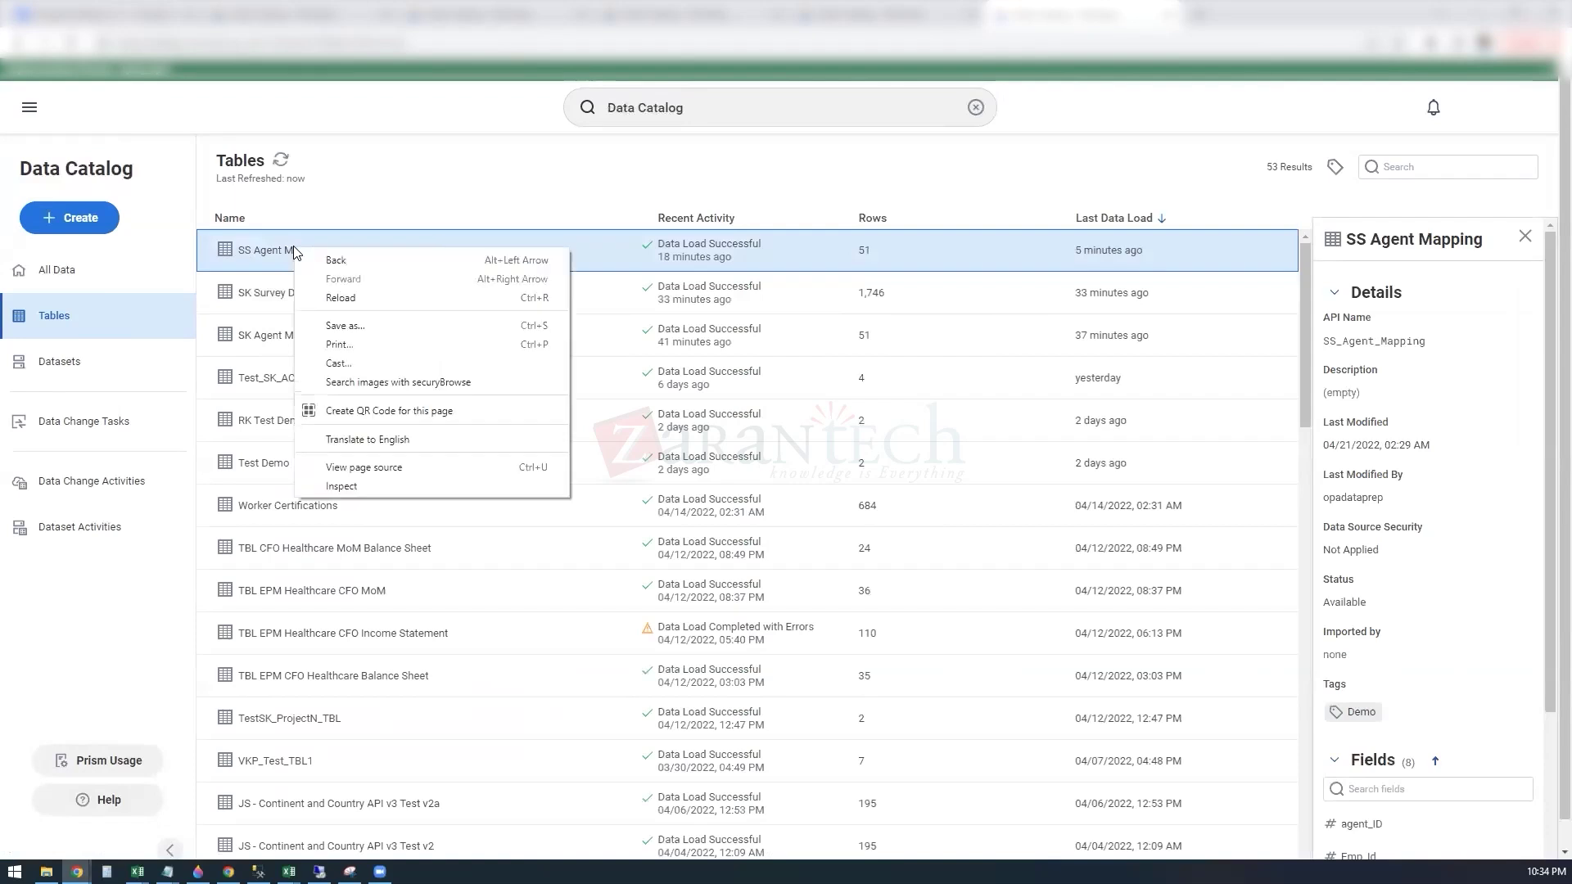
pyautogui.click(266, 263)
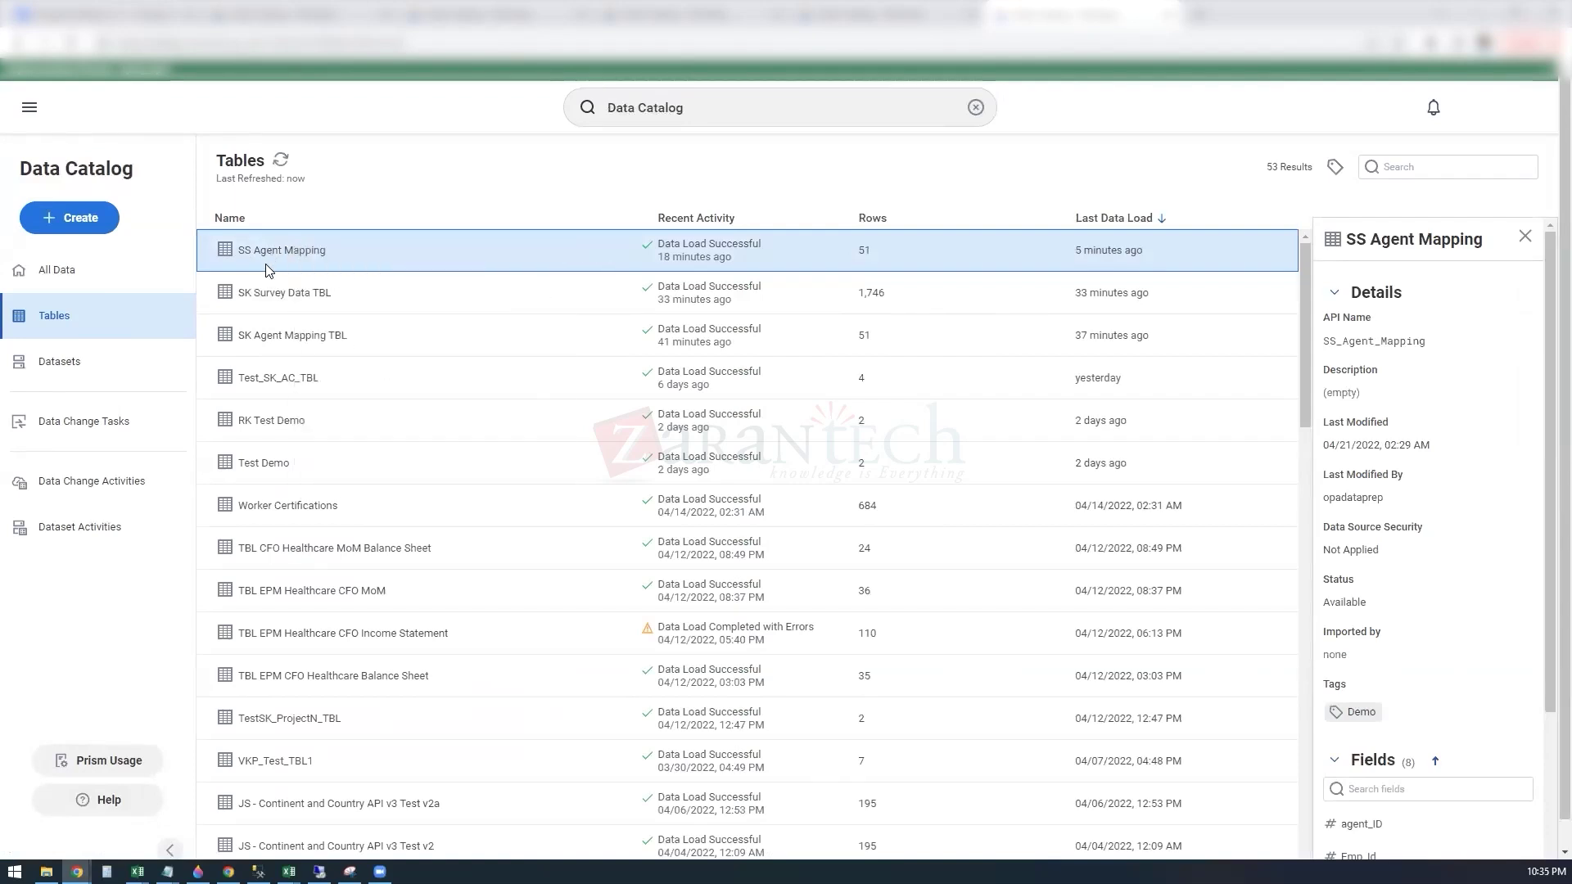
pyautogui.click(336, 242)
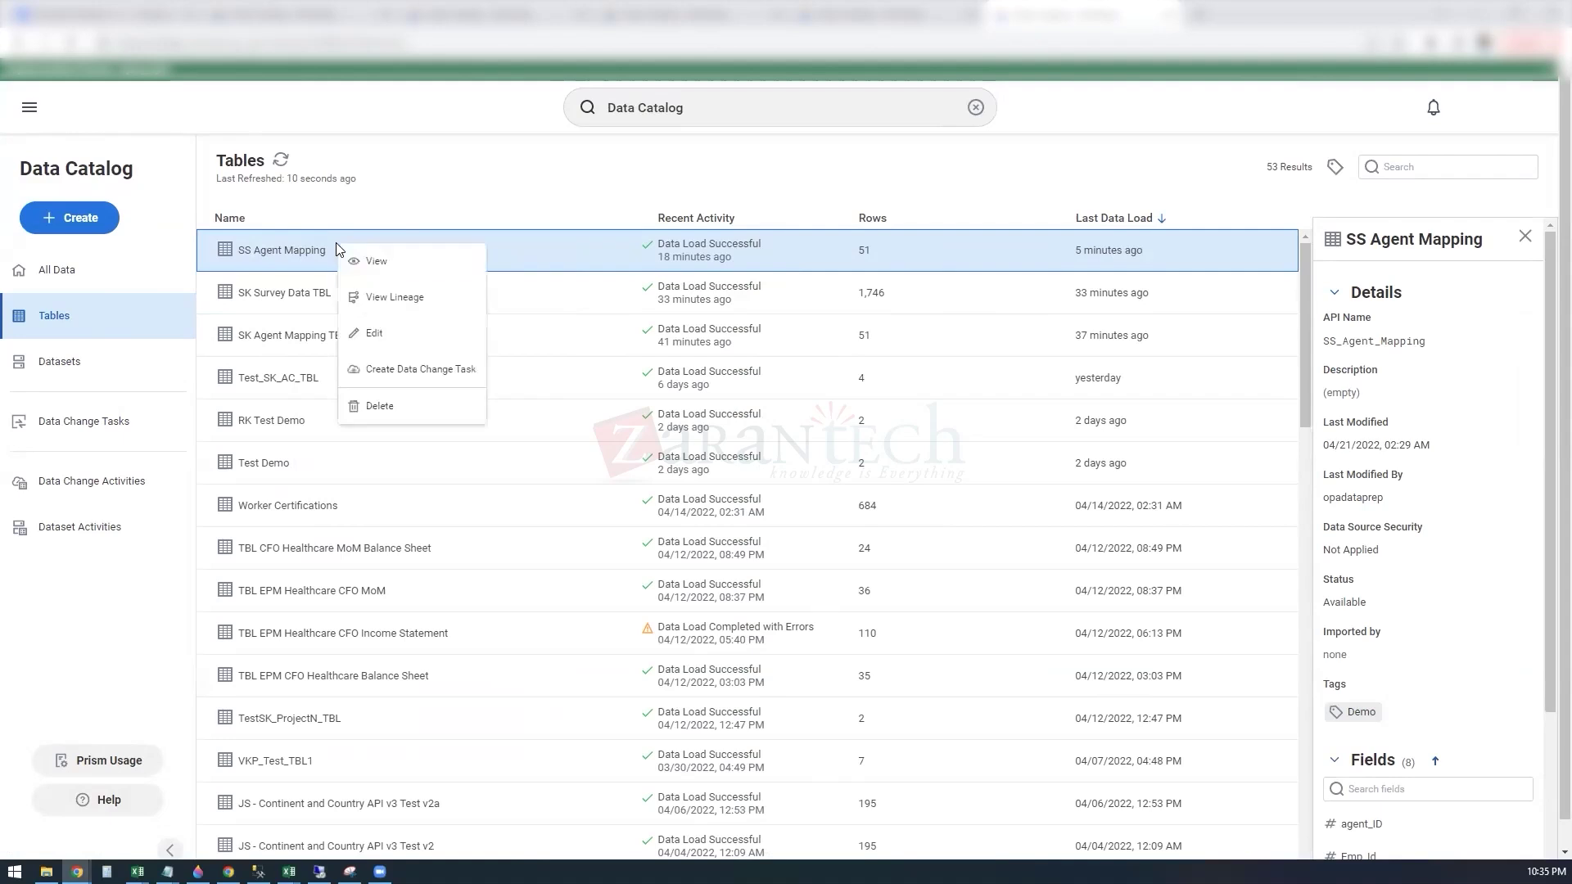
pyautogui.click(413, 344)
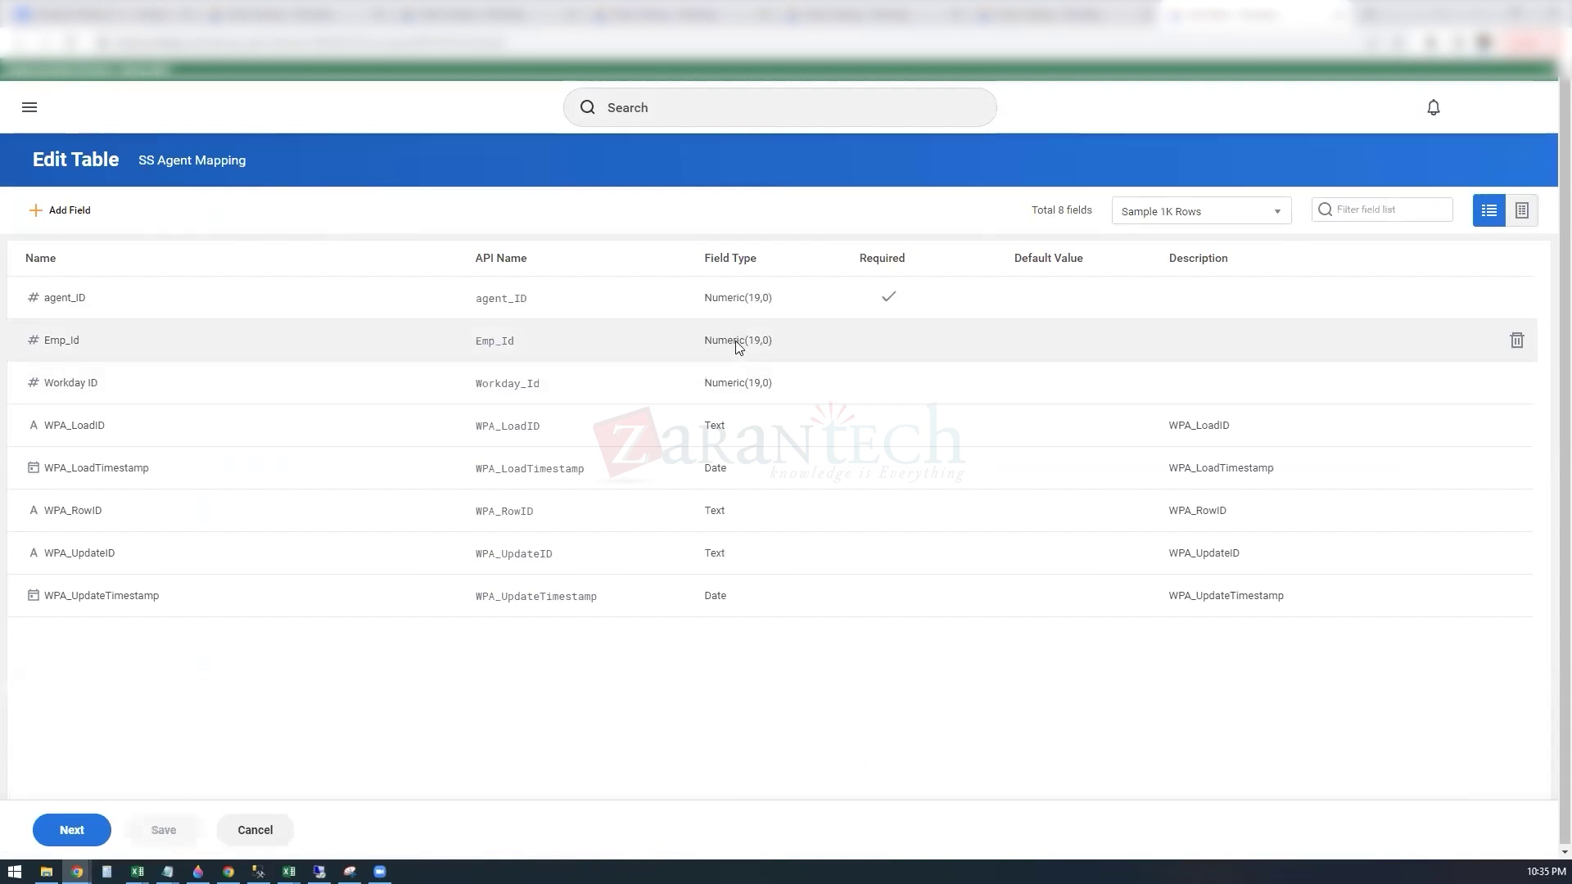
pyautogui.click(735, 341)
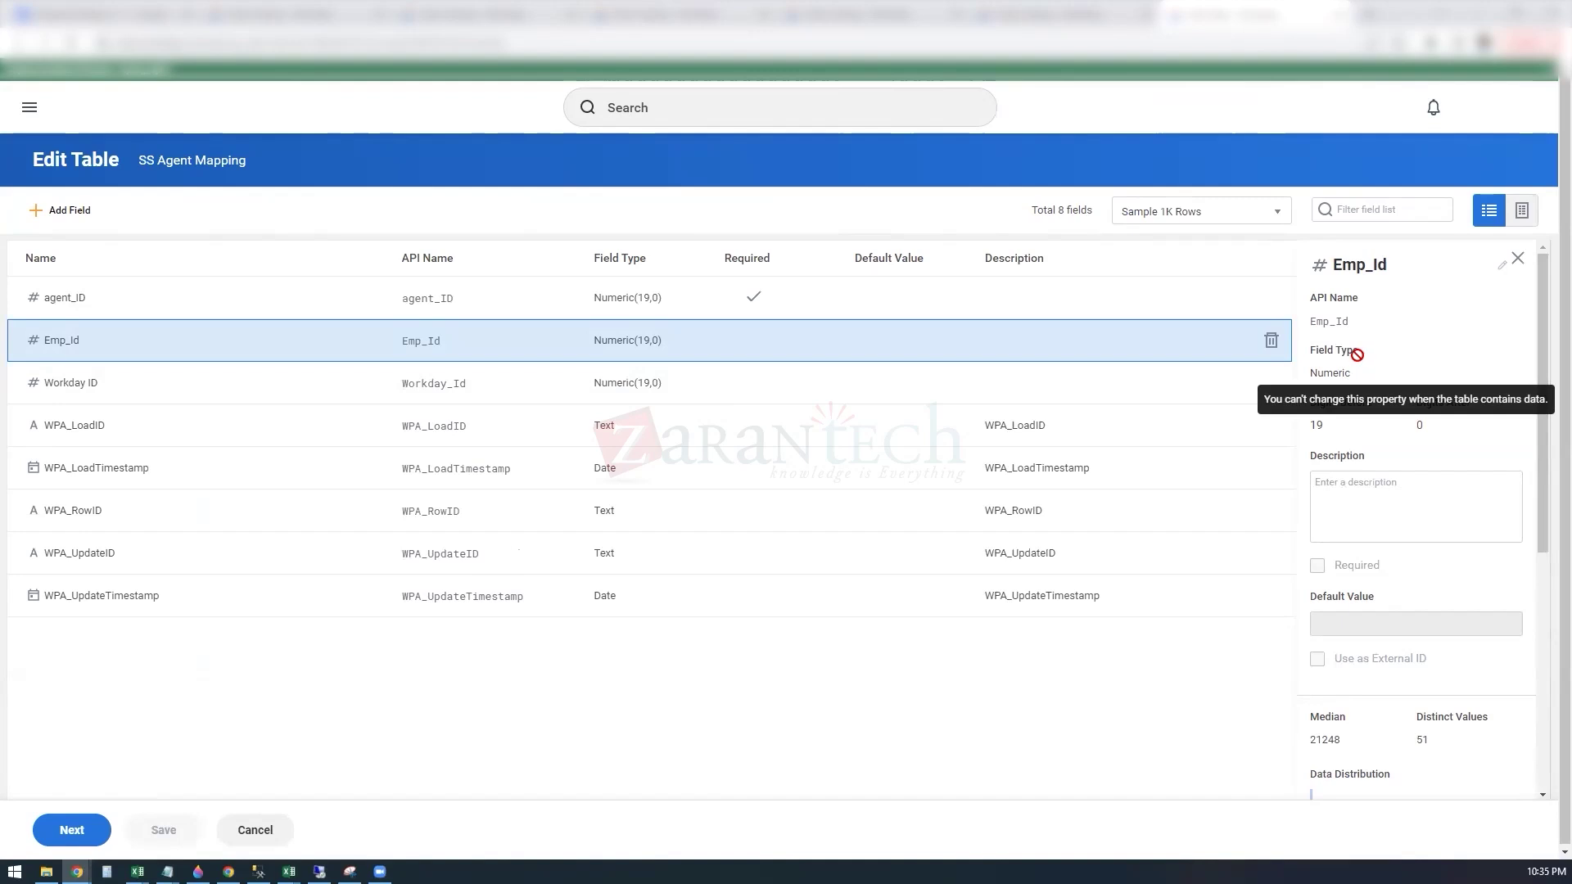
pyautogui.click(257, 832)
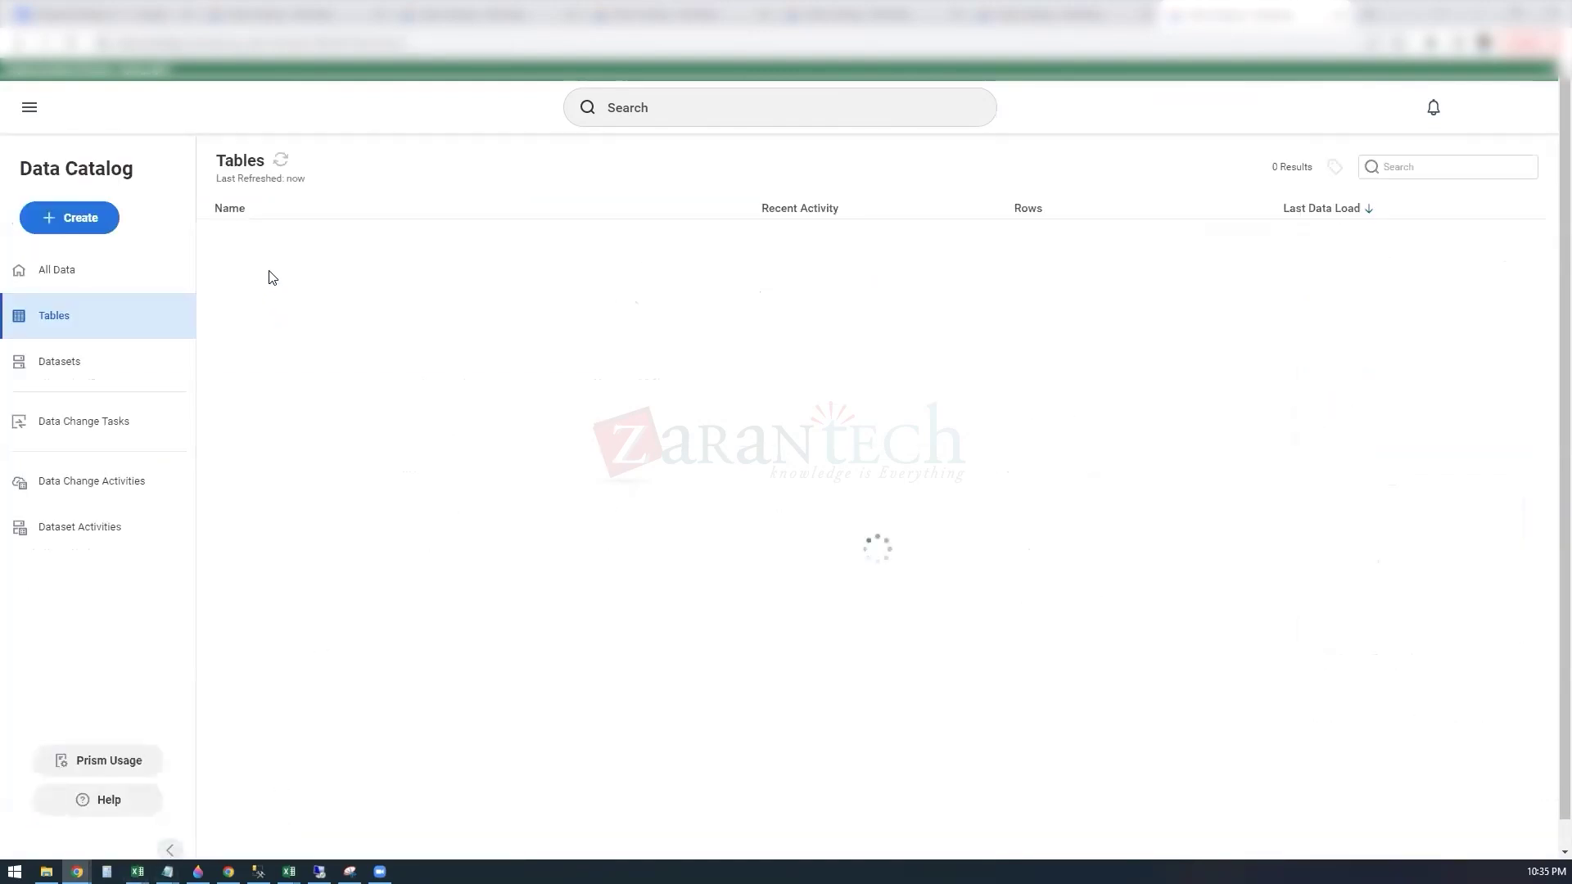
# - Open the SS Agent Mapping table's view and truncate the table, confirming the operation
pyautogui.click(312, 259)
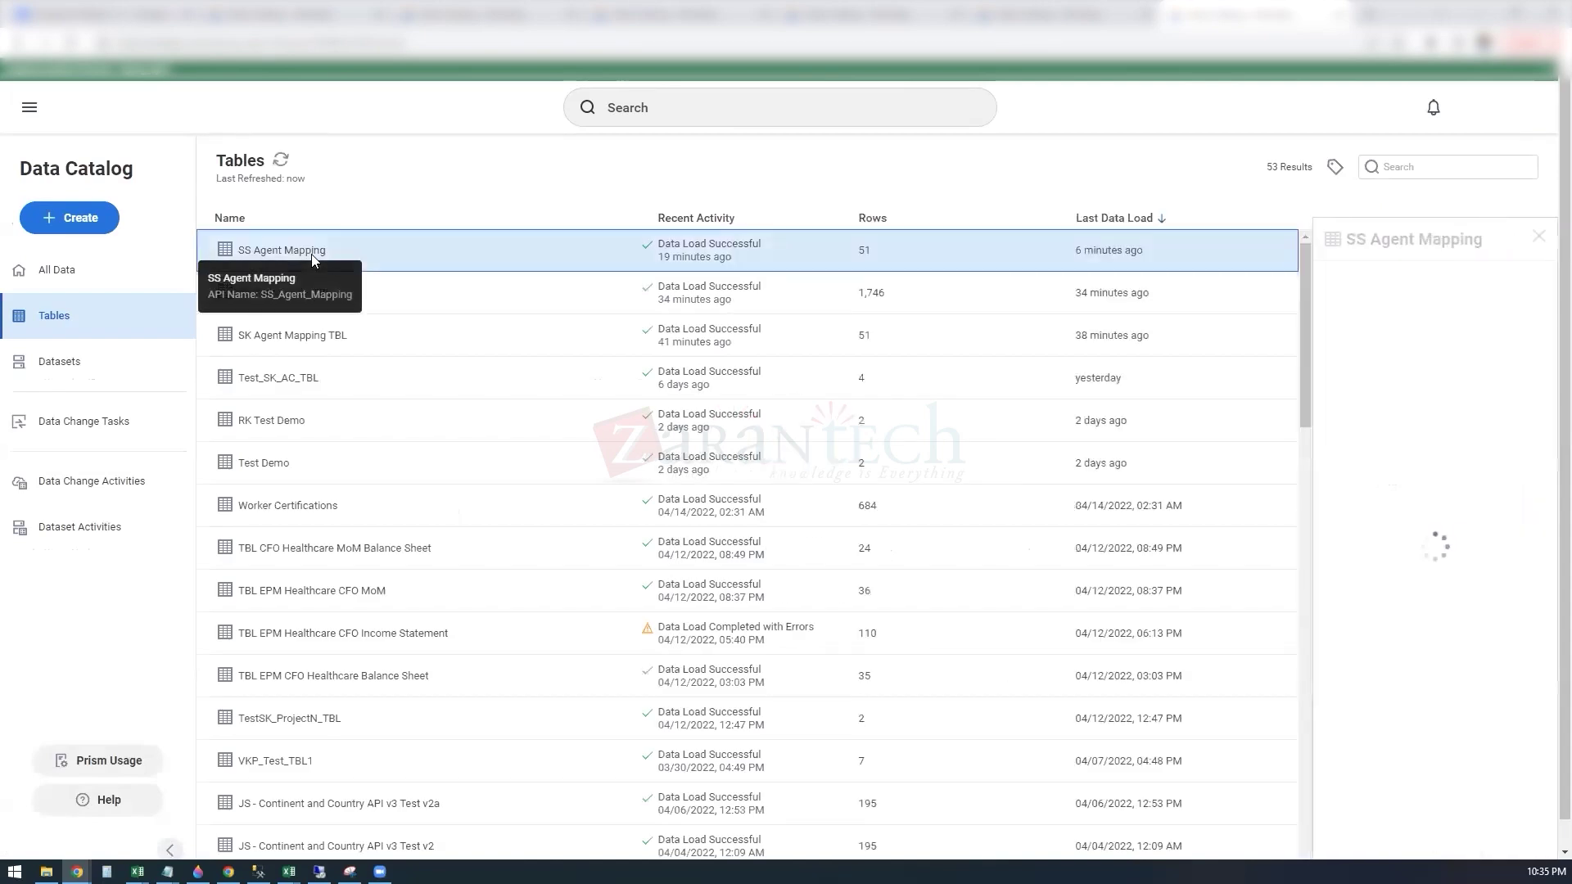
pyautogui.rightClick(314, 258)
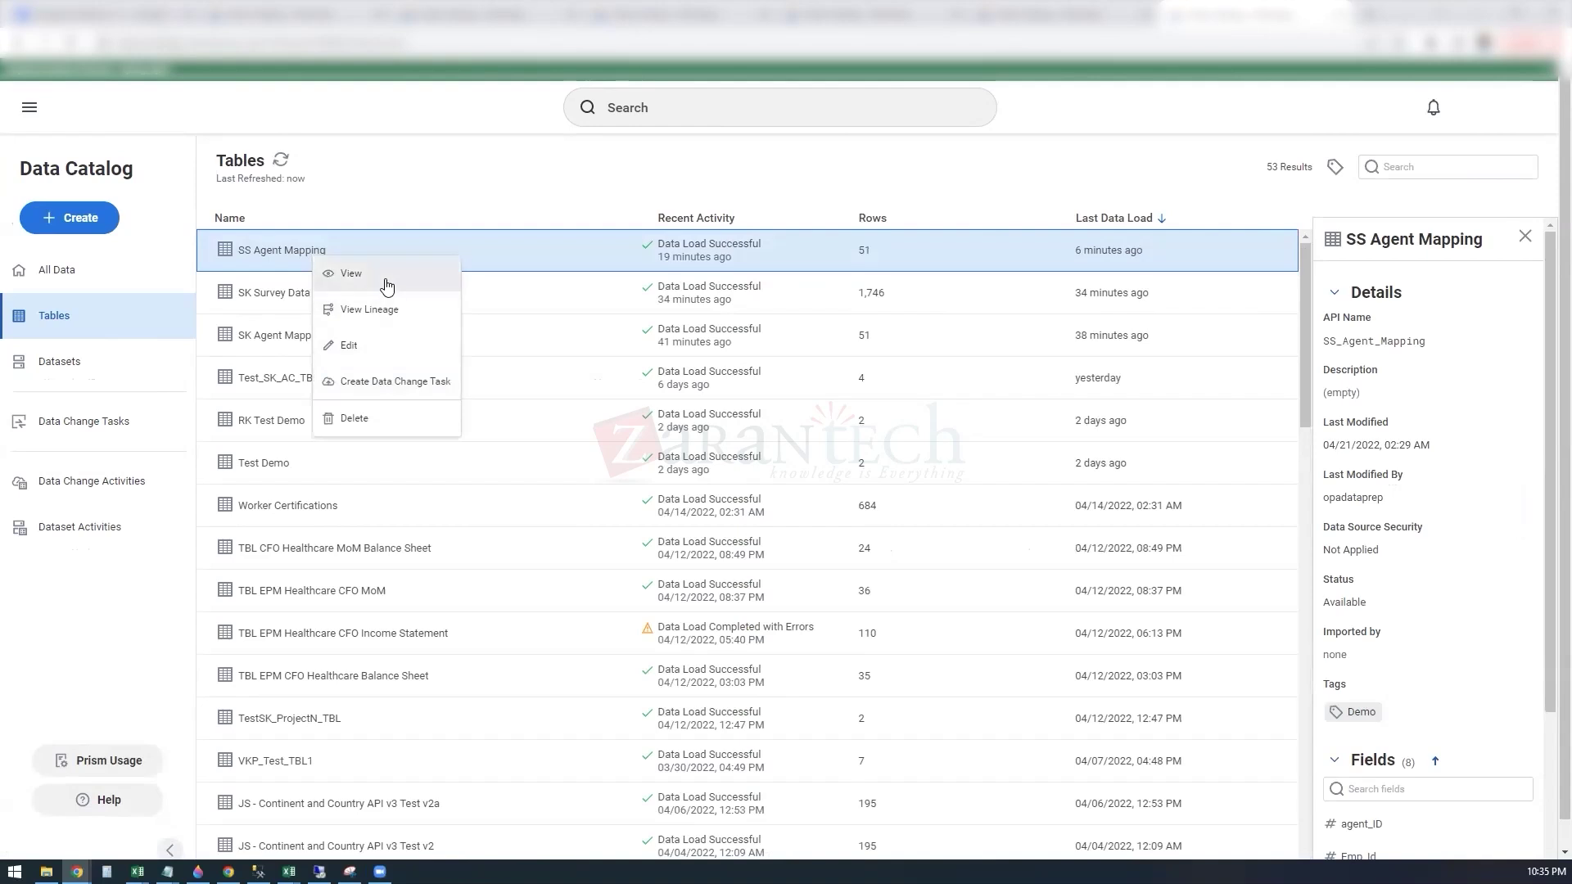
pyautogui.click(351, 274)
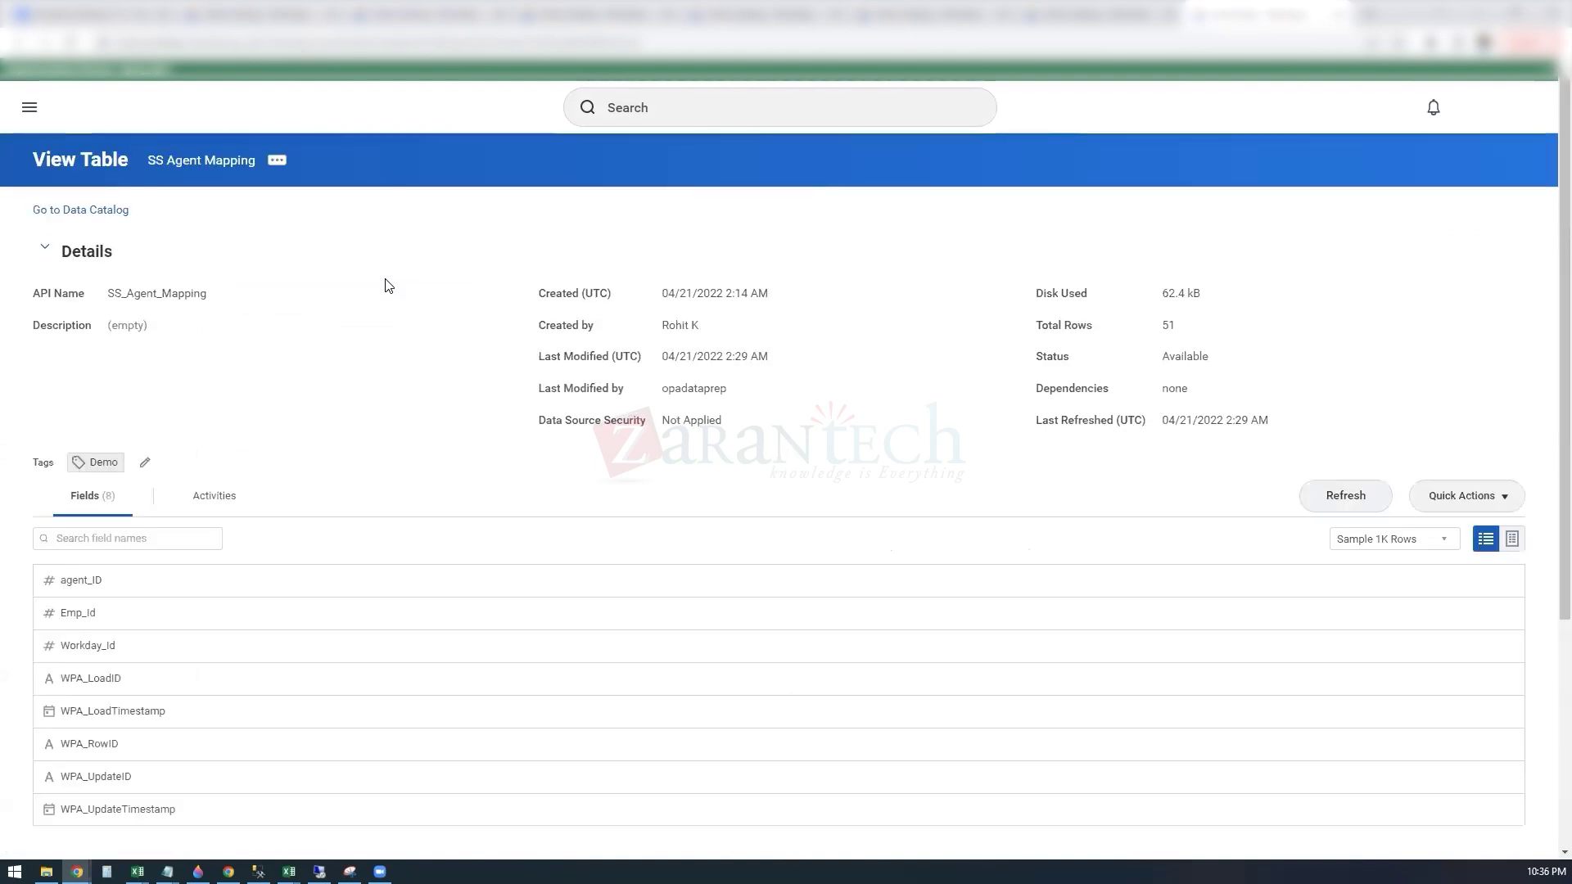
pyautogui.click(270, 163)
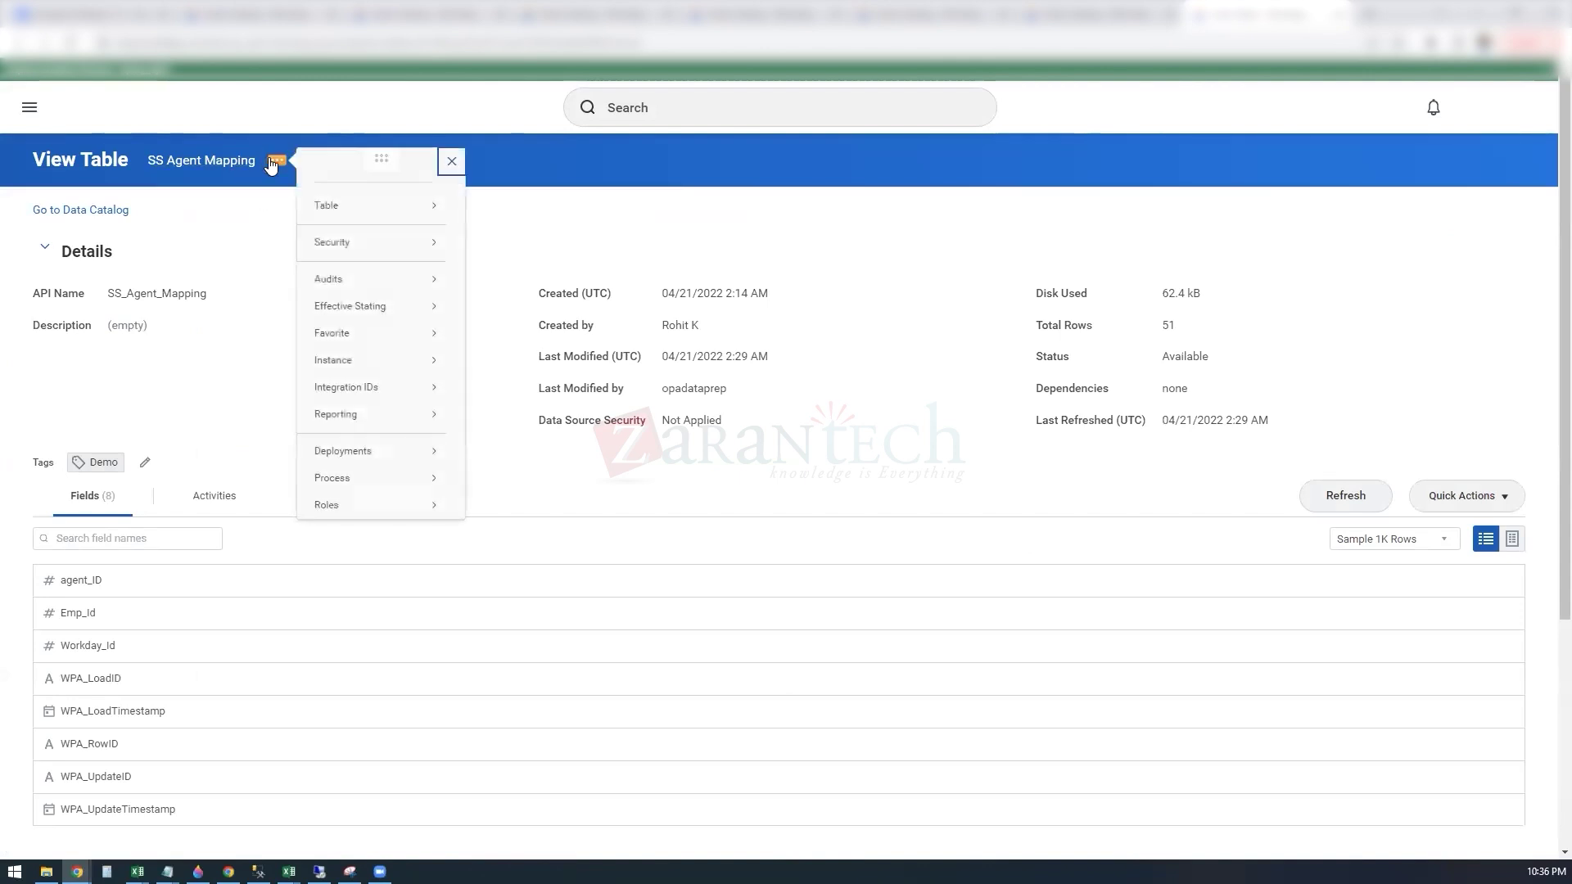
pyautogui.moveTo(396, 218)
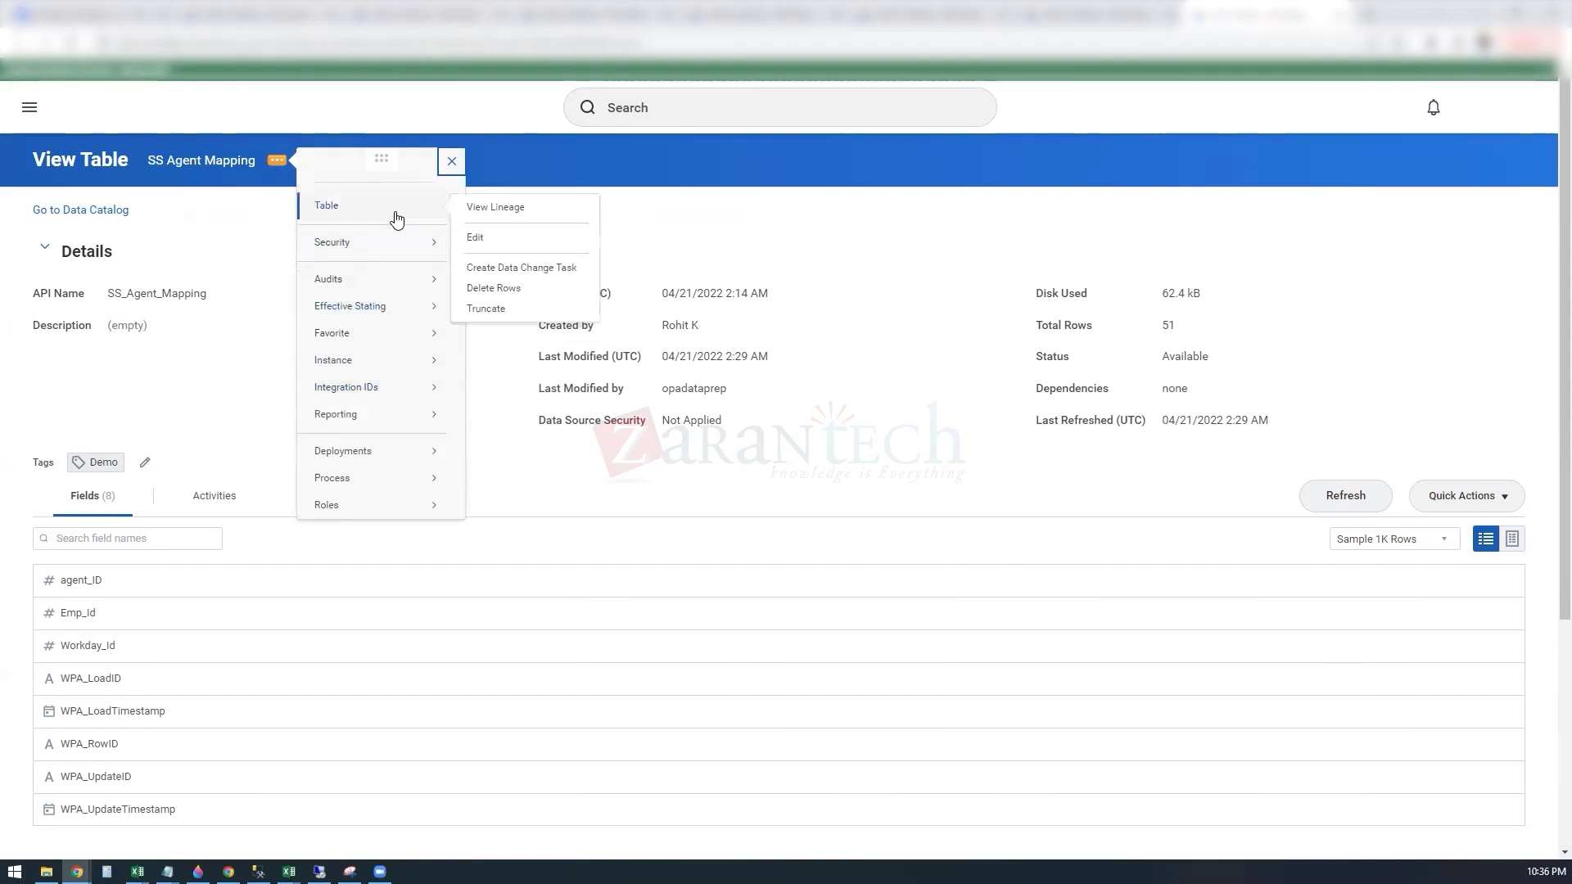
pyautogui.click(498, 312)
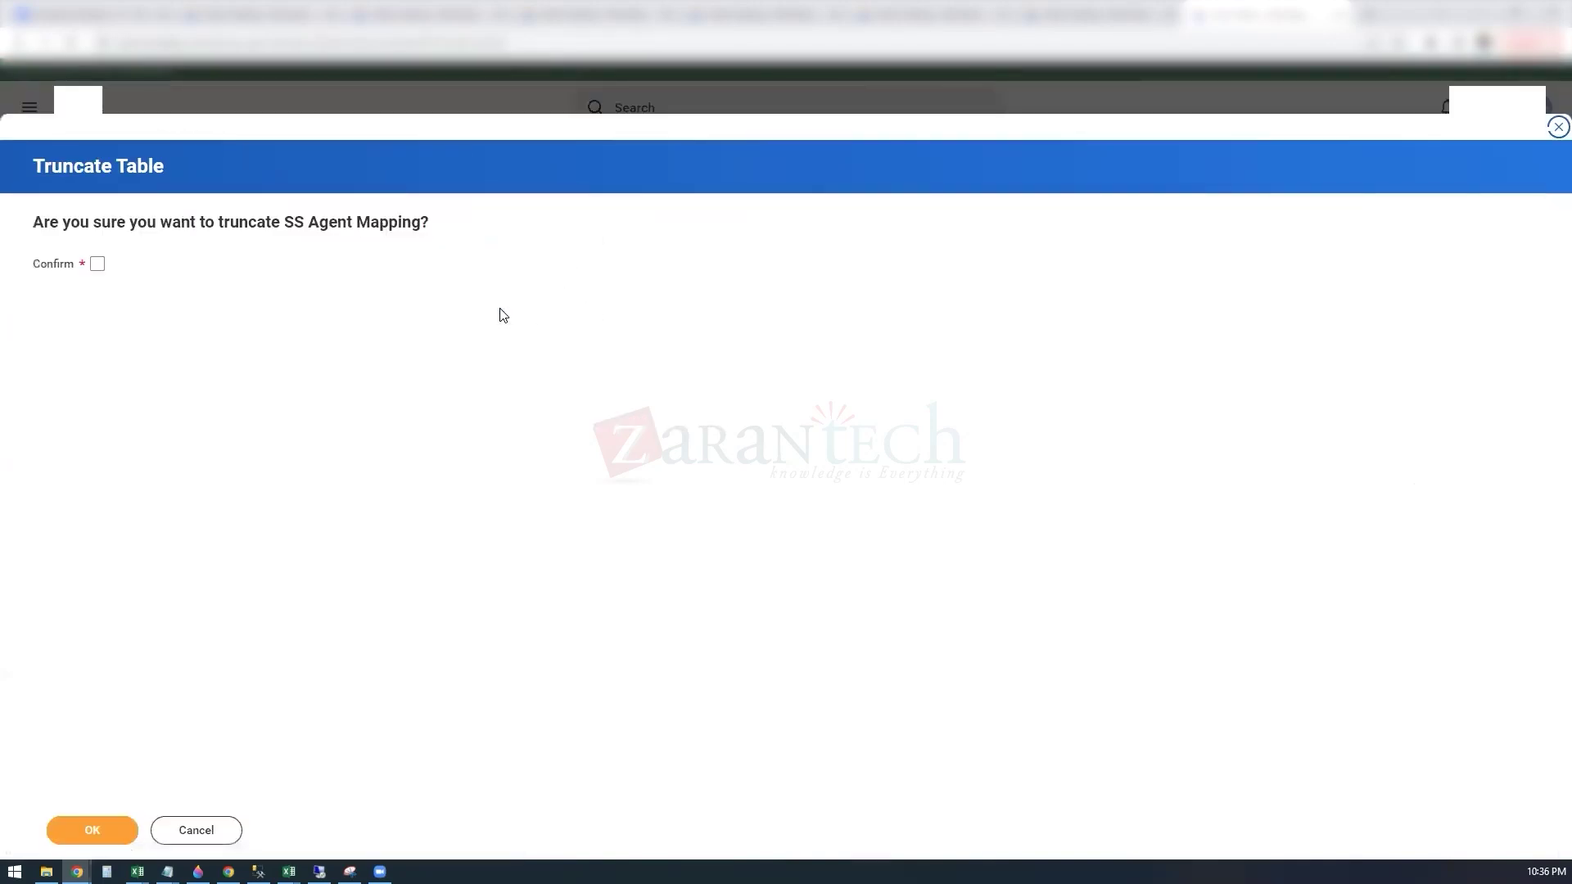
pyautogui.click(98, 263)
pyautogui.click(92, 830)
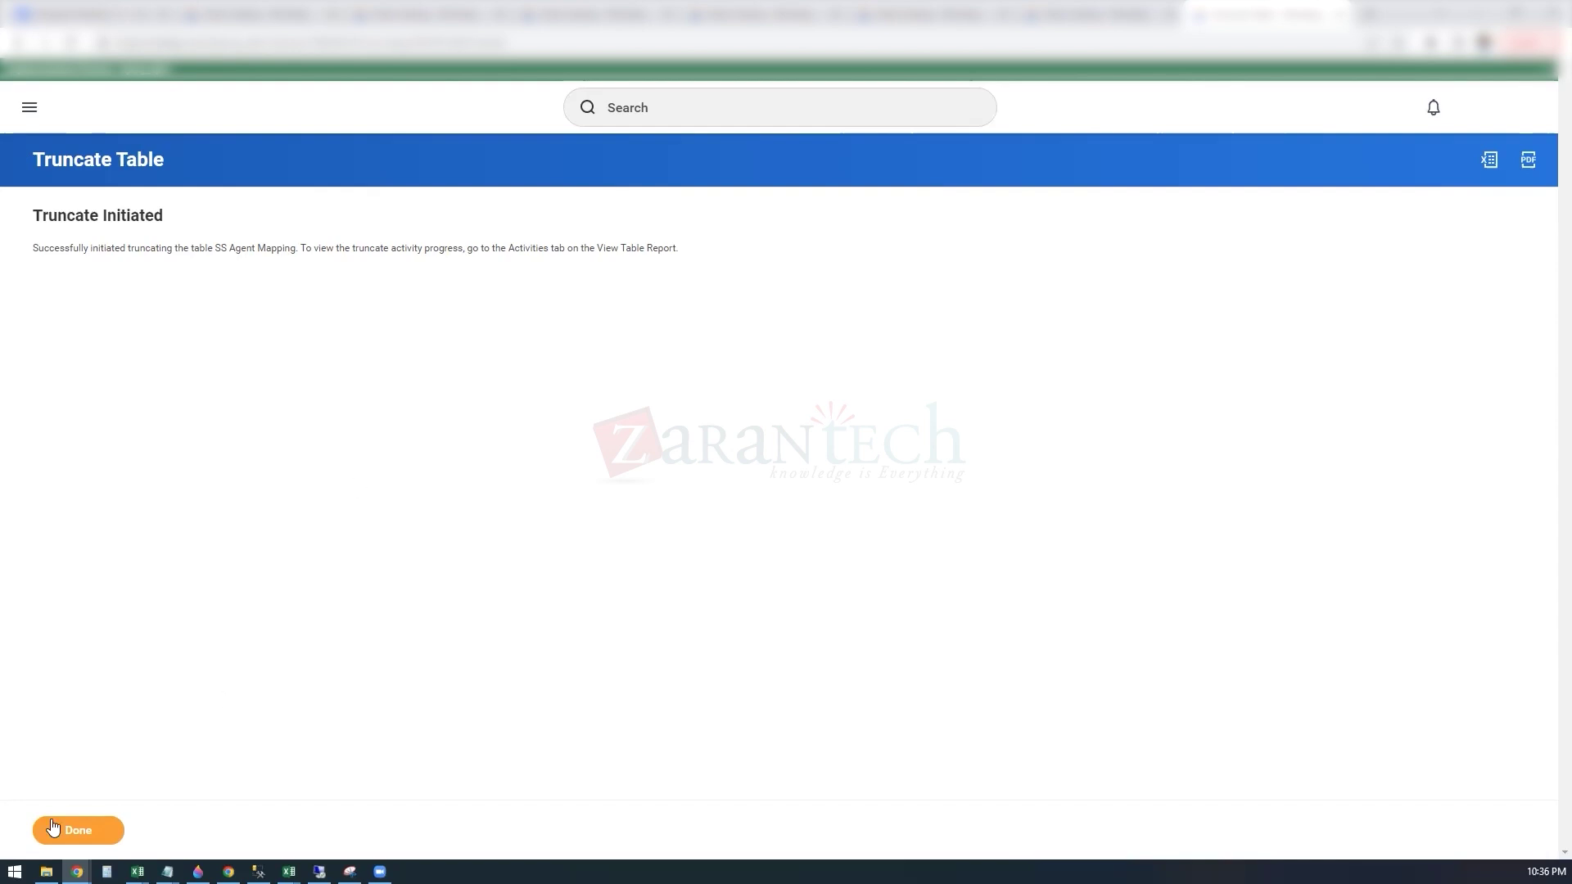
# - Close the truncate confirmation and check the SS Agent Mapping table's activity history and sample rows, refreshing the table view
pyautogui.click(96, 833)
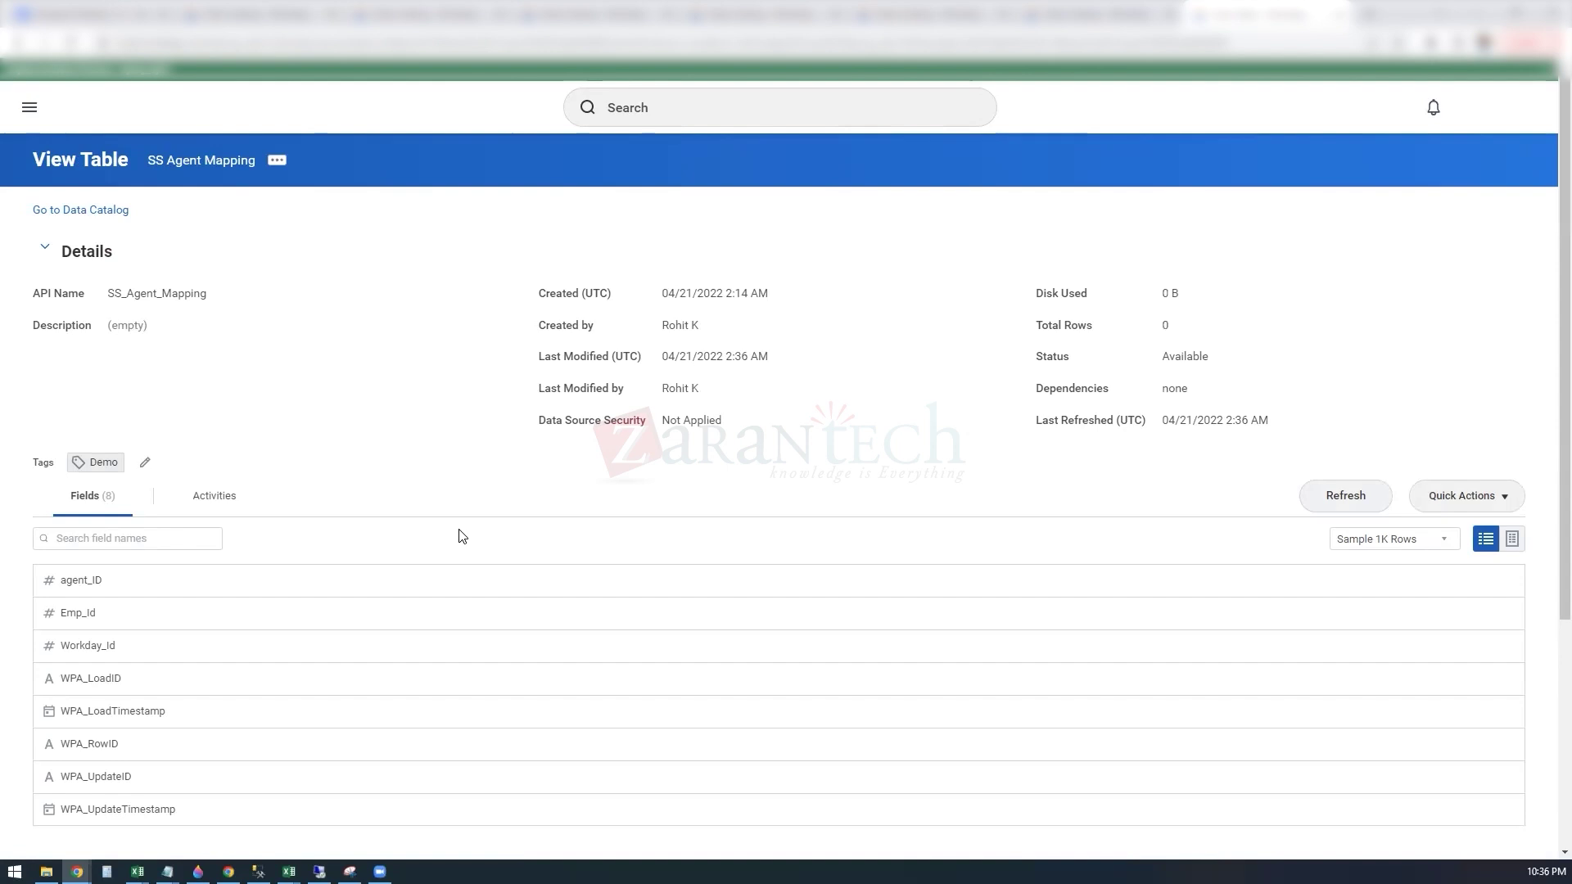
pyautogui.click(231, 497)
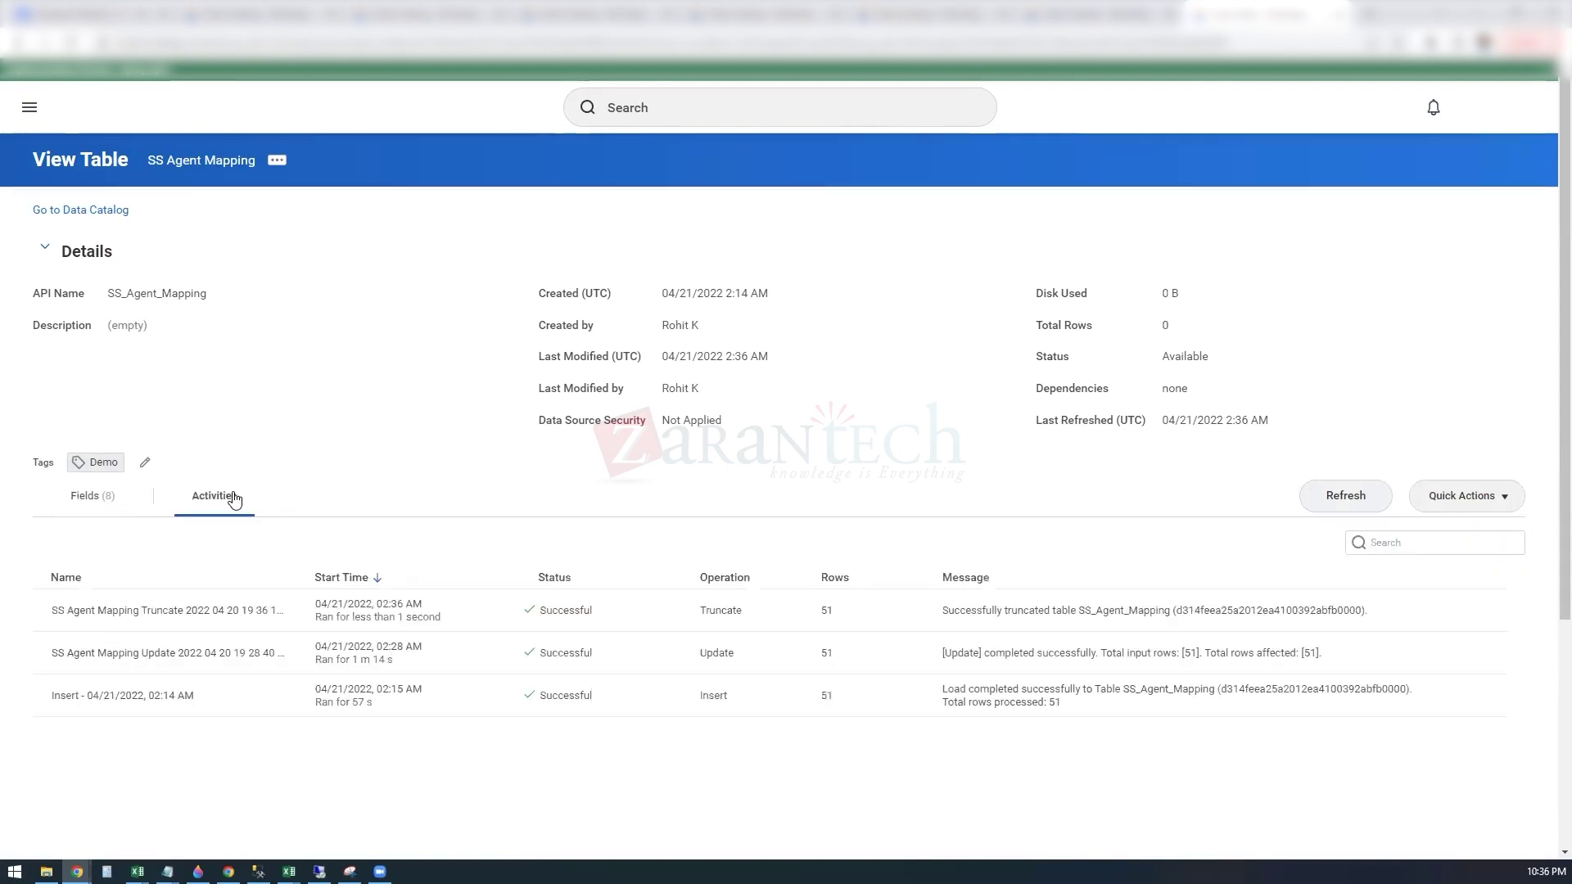
pyautogui.click(1343, 500)
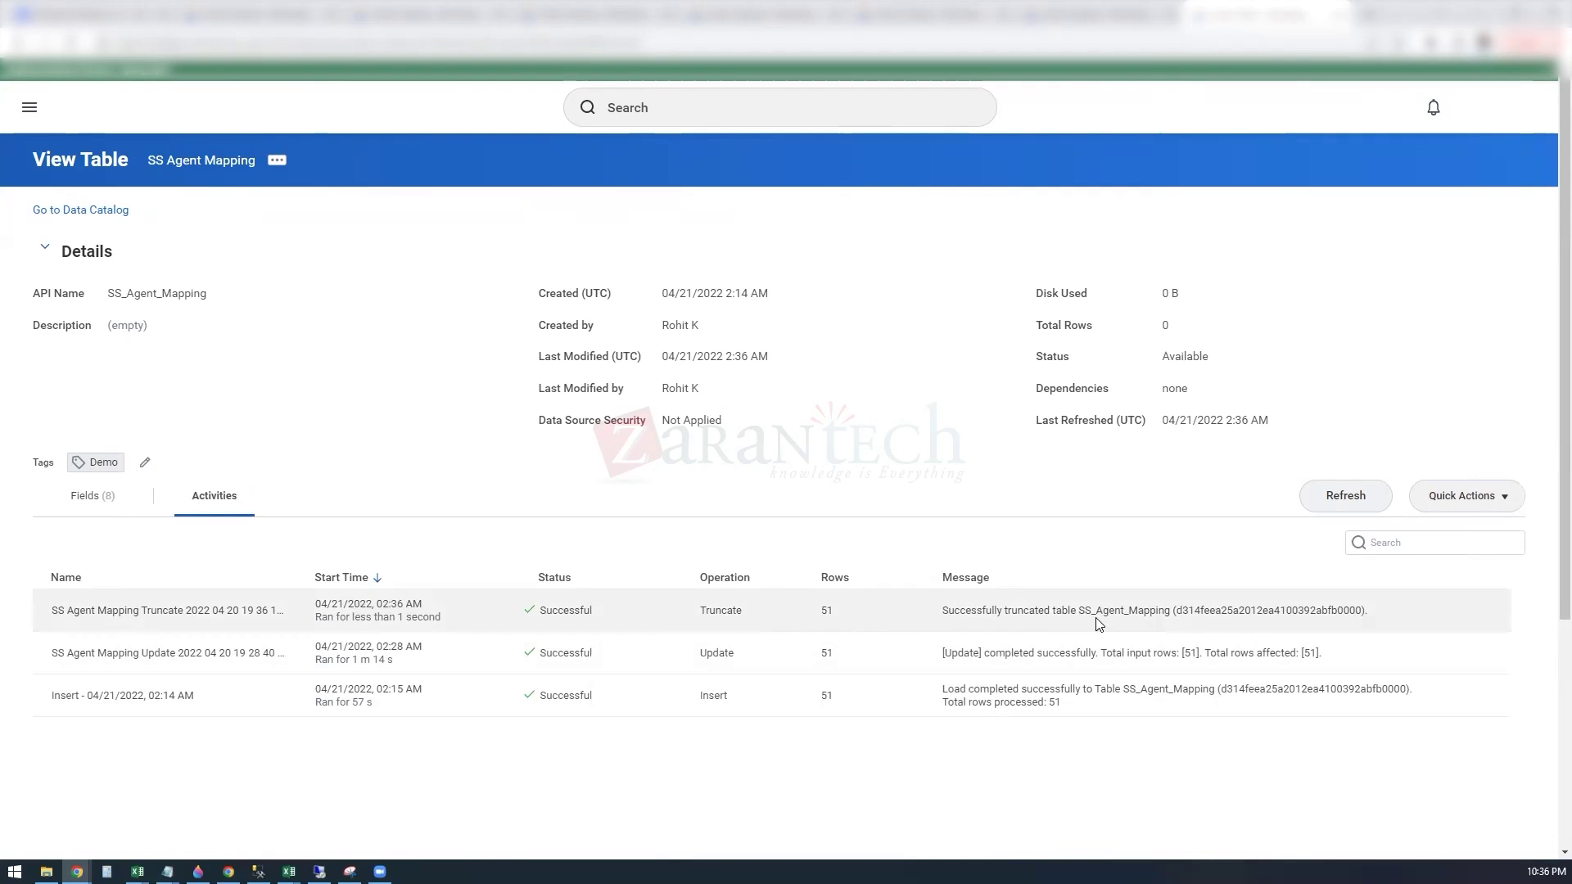
pyautogui.click(122, 500)
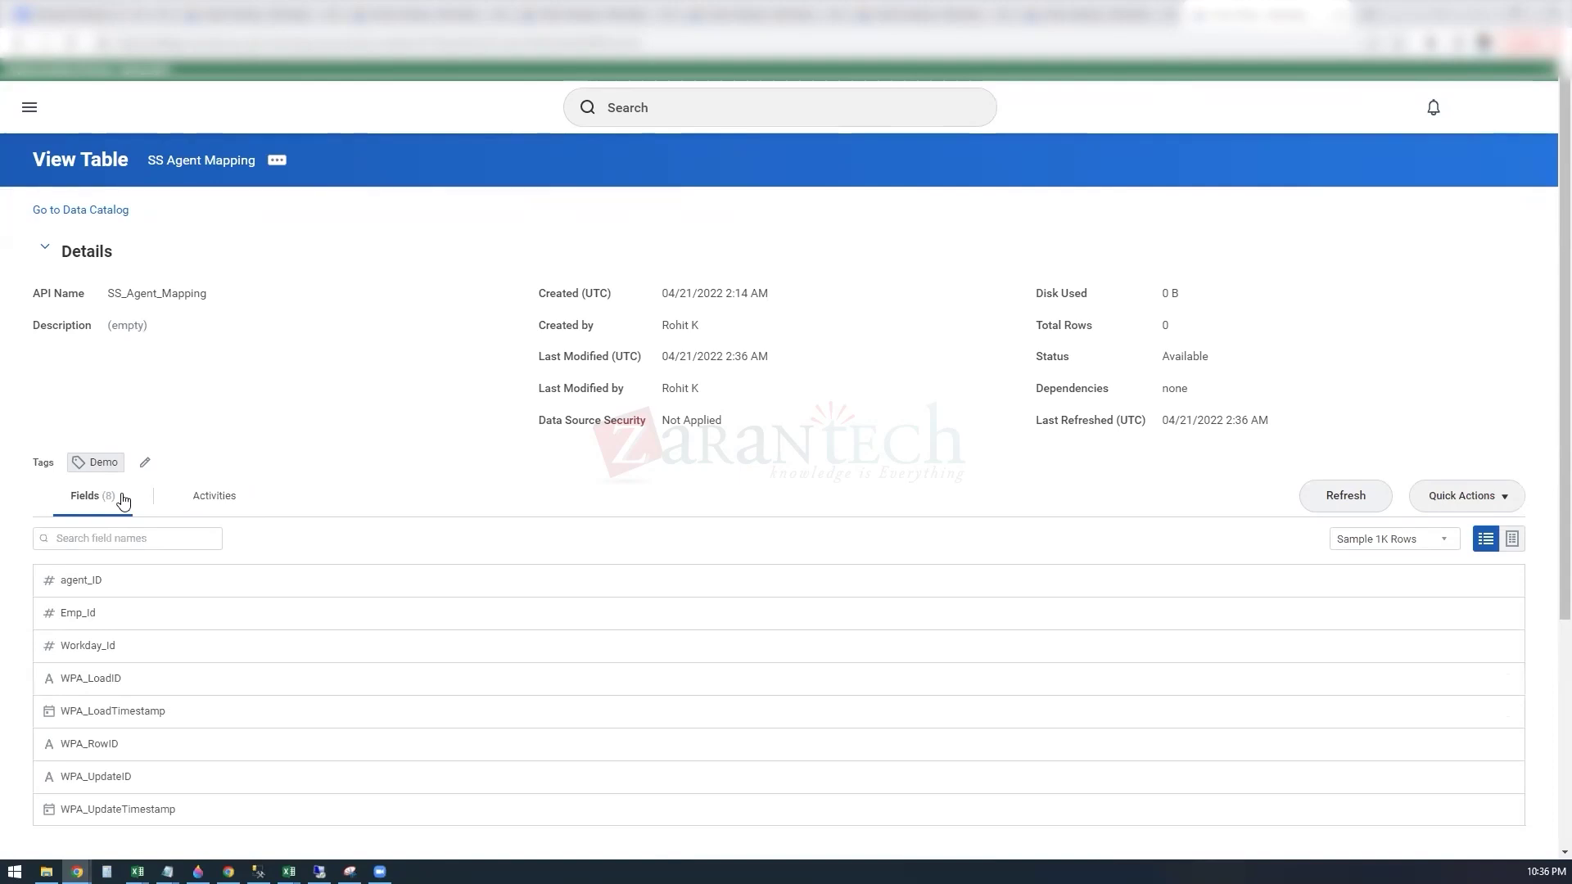
pyautogui.click(1511, 539)
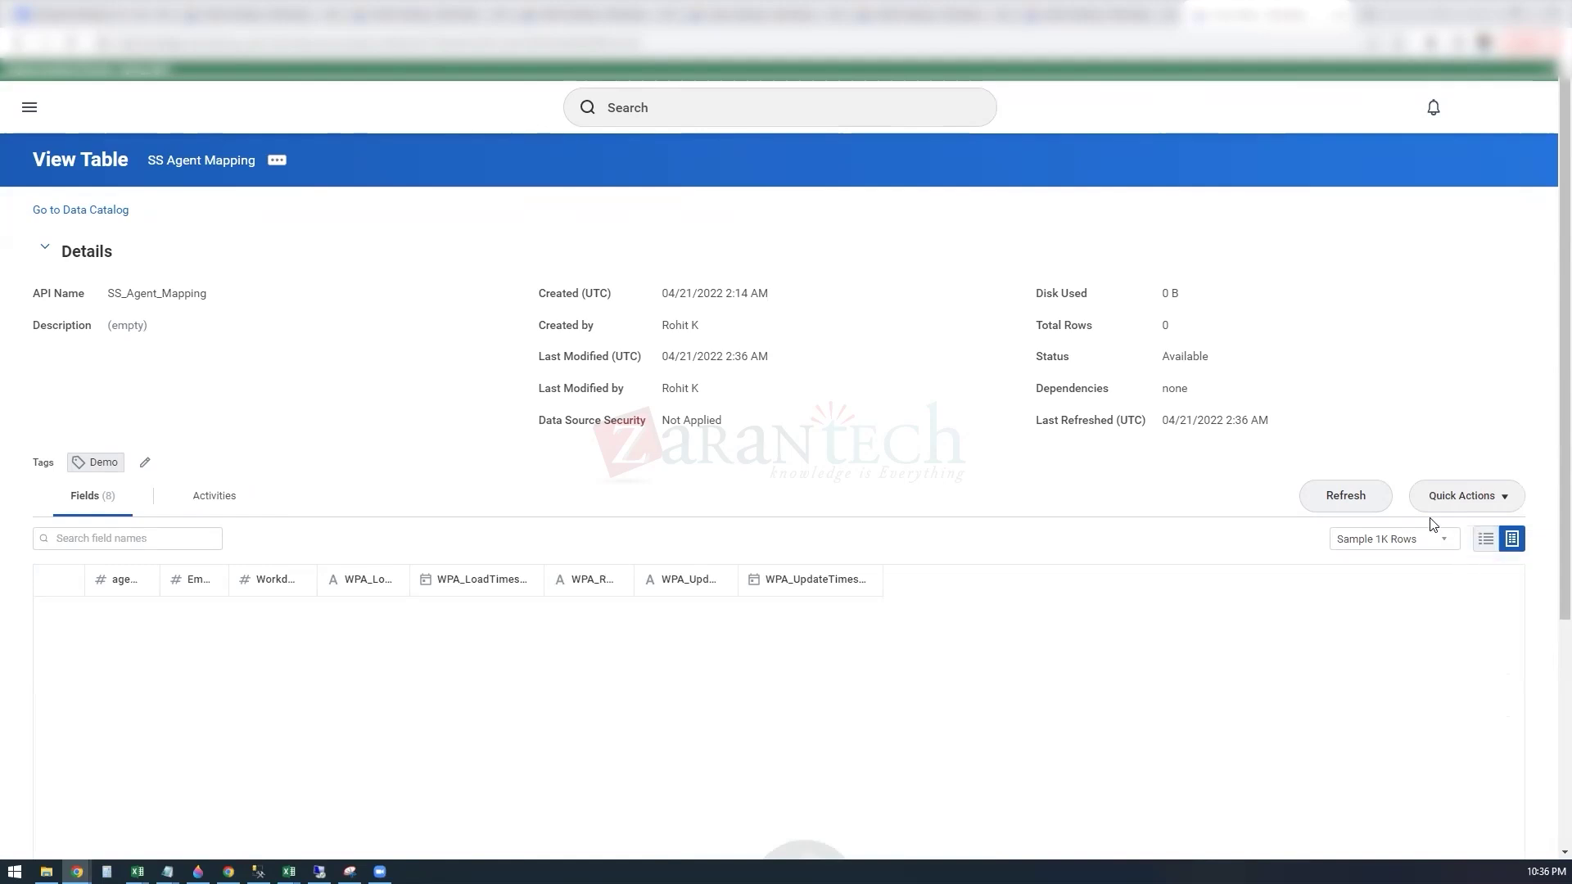
pyautogui.click(1337, 505)
# - Edit the SS Agent Mapping table, change the Emp_Id field type to Text, and finish the edit with the table name kept
pyautogui.click(282, 159)
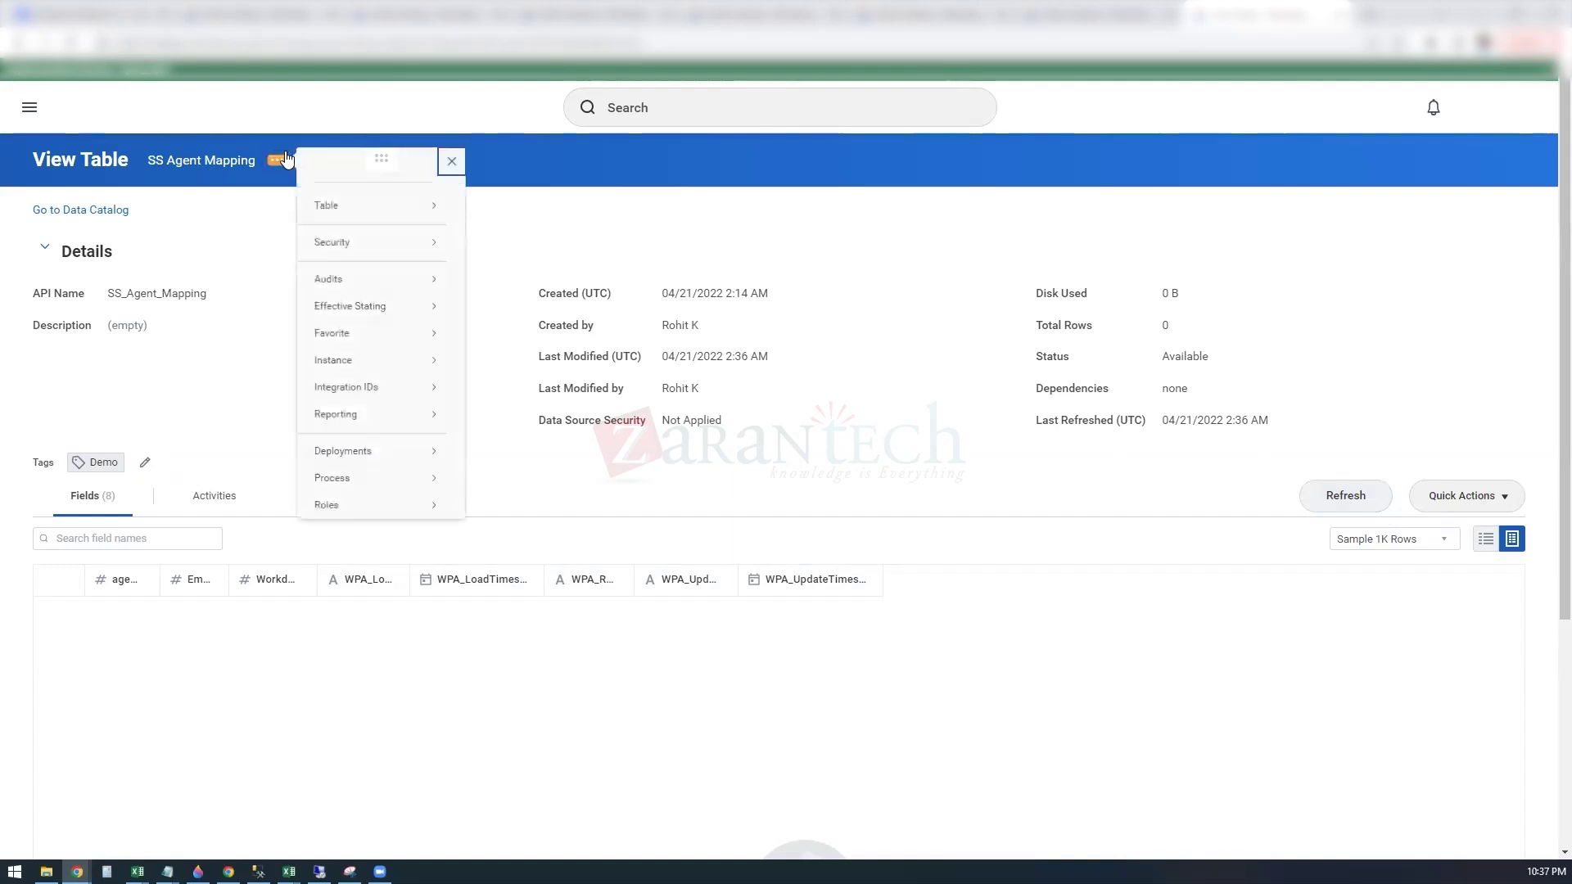
pyautogui.moveTo(368, 239)
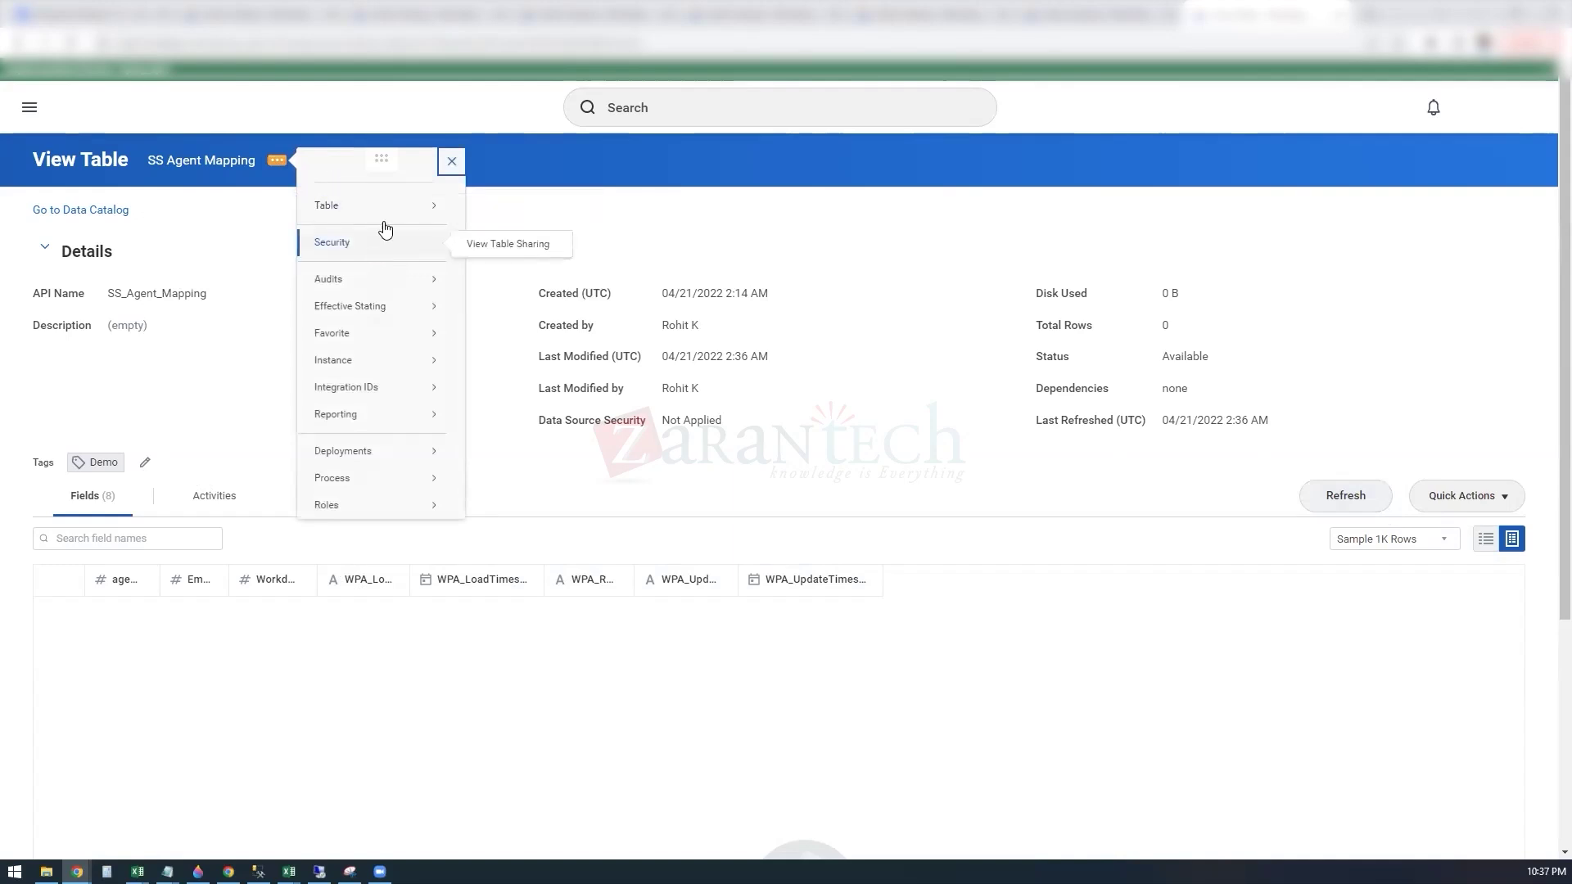
pyautogui.moveTo(405, 209)
pyautogui.click(526, 246)
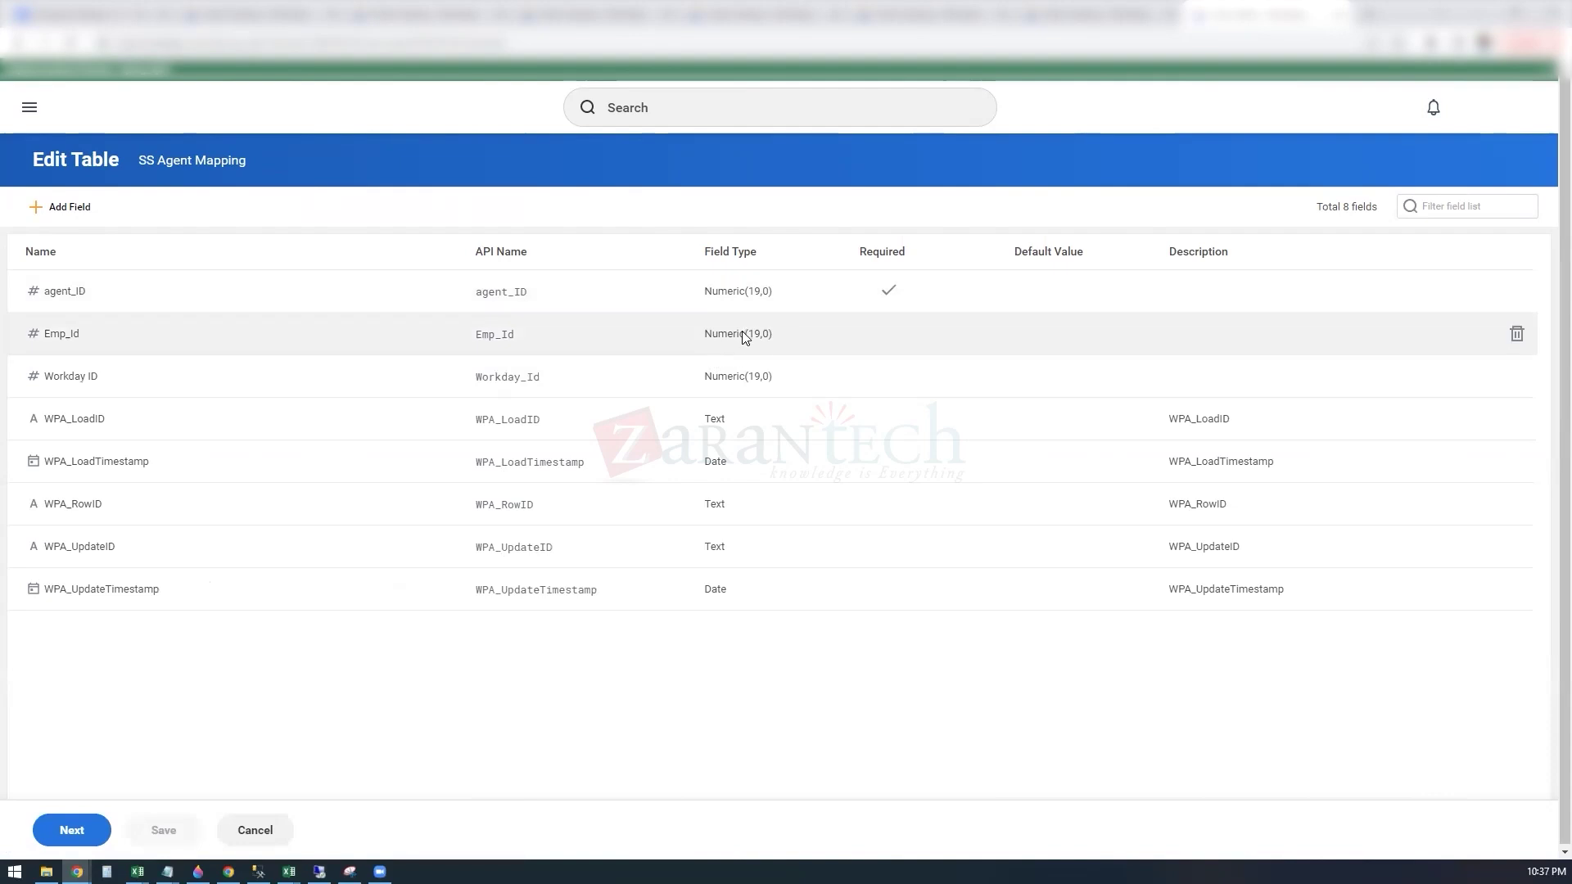
pyautogui.click(744, 335)
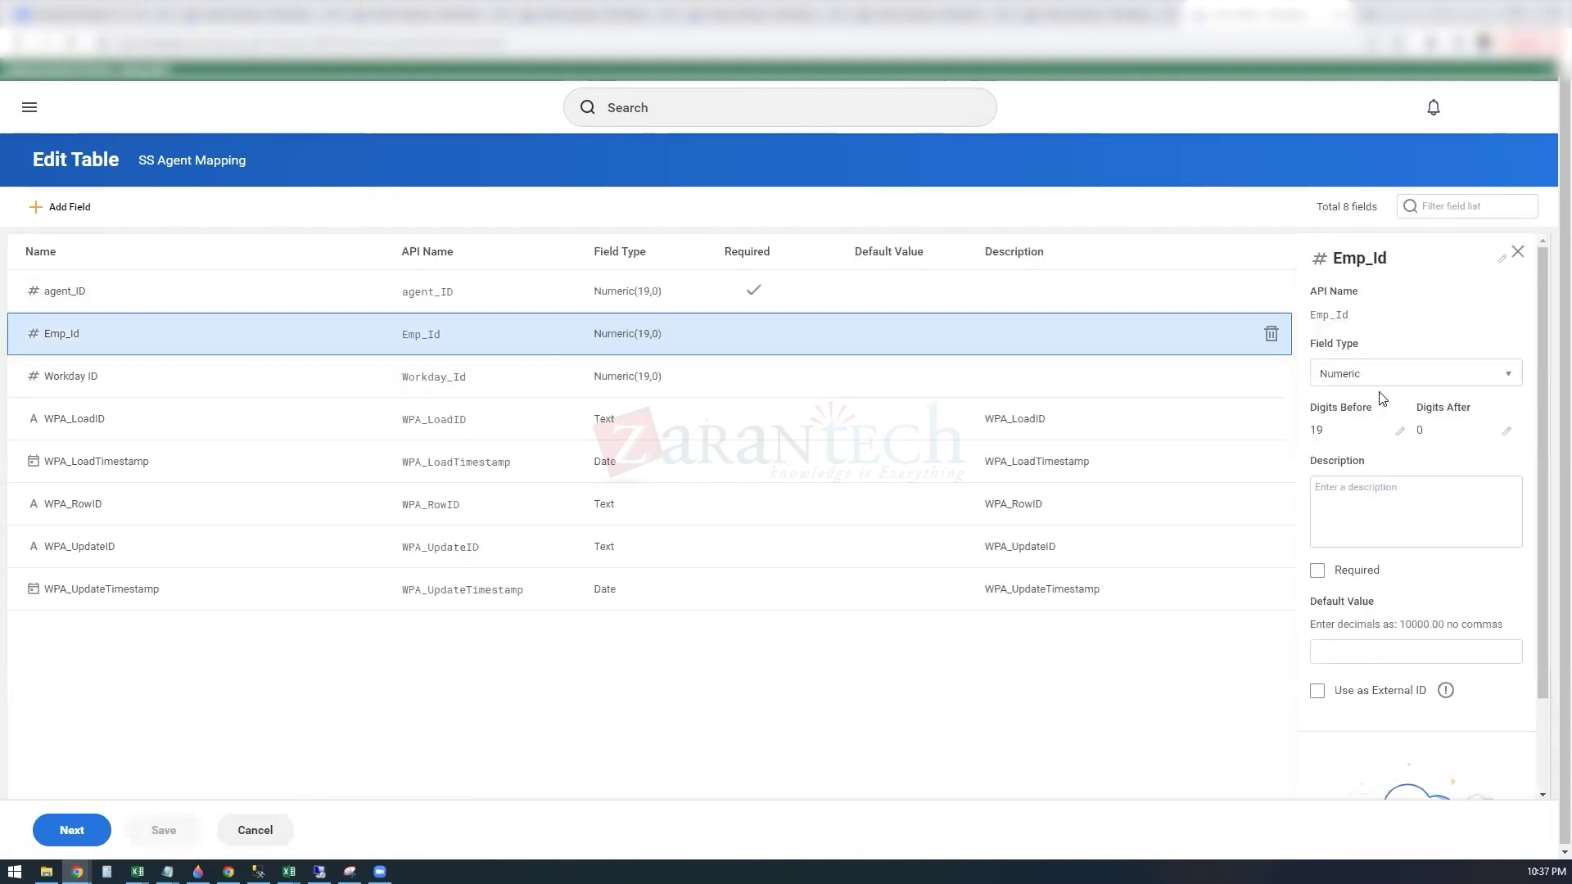
pyautogui.click(1507, 377)
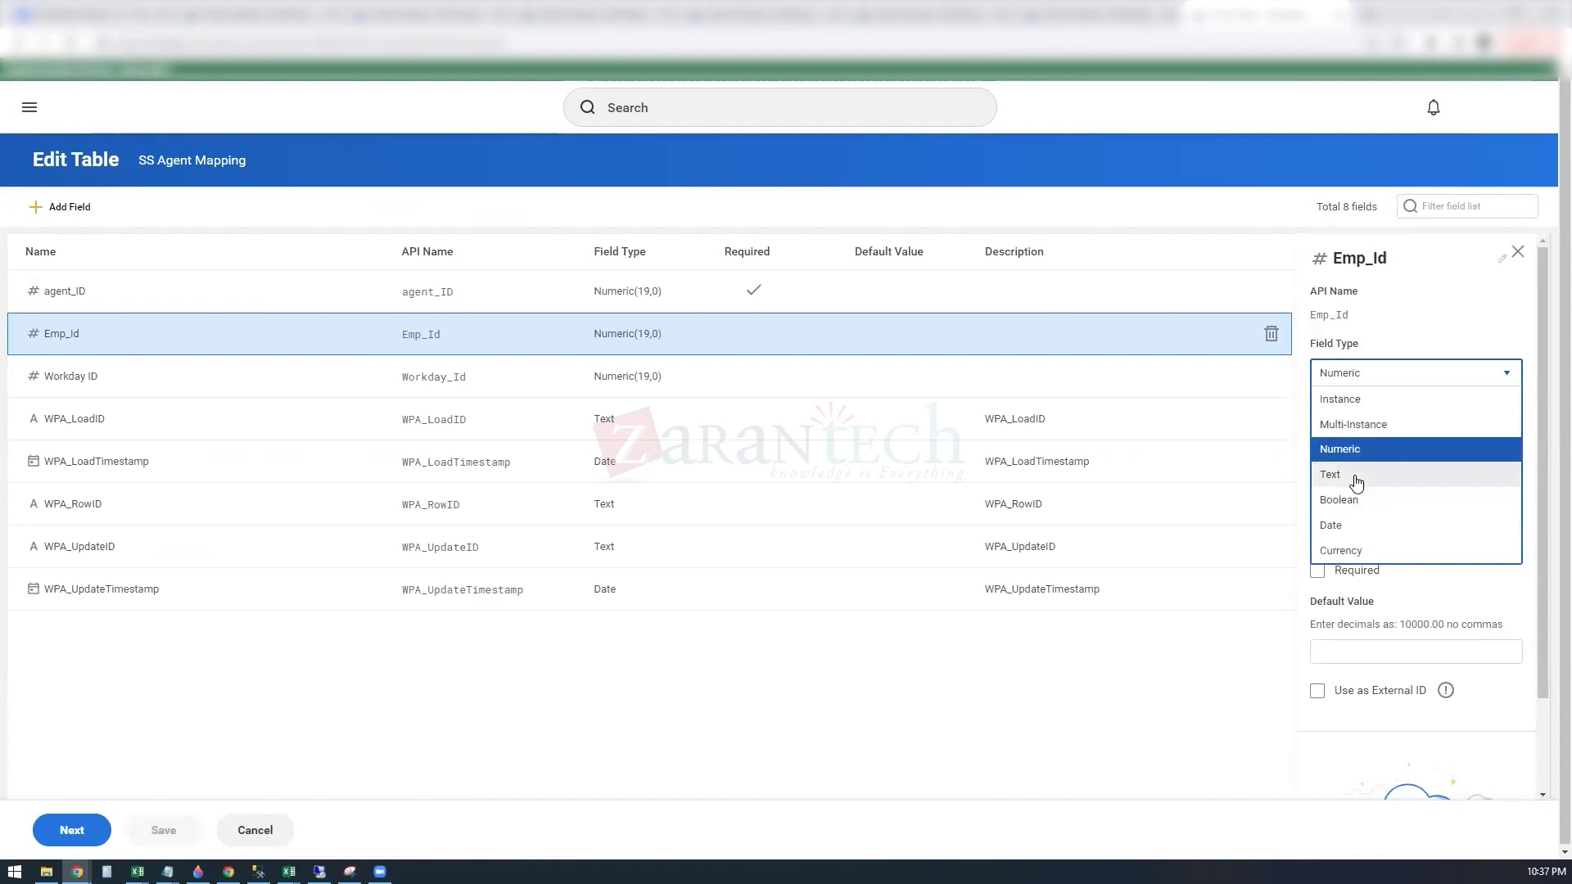
pyautogui.click(1355, 477)
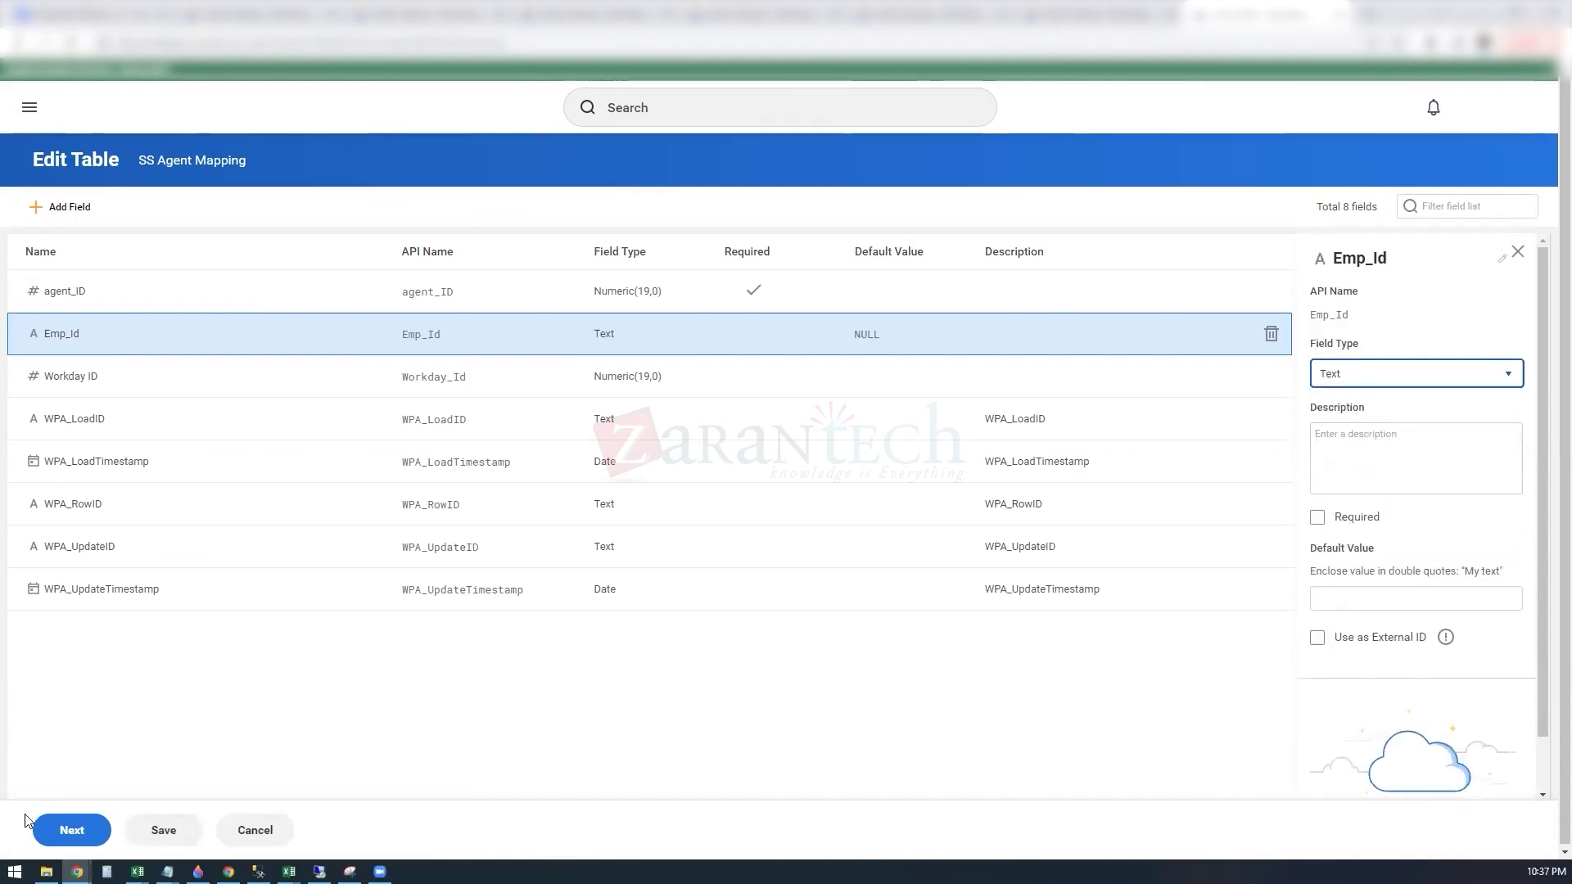
pyautogui.click(72, 831)
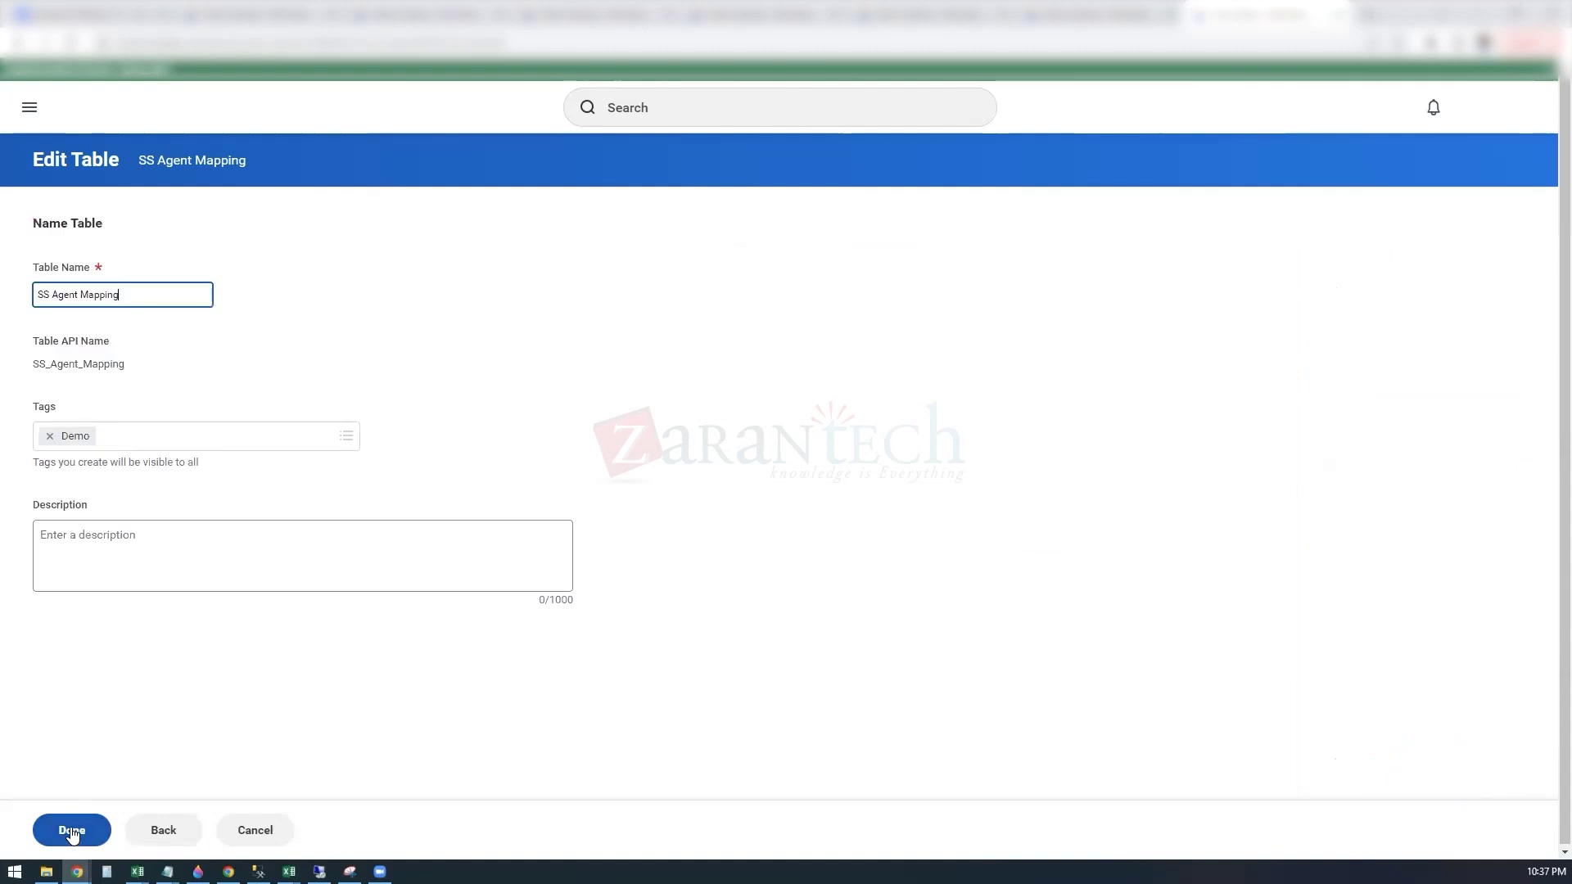
pyautogui.click(72, 834)
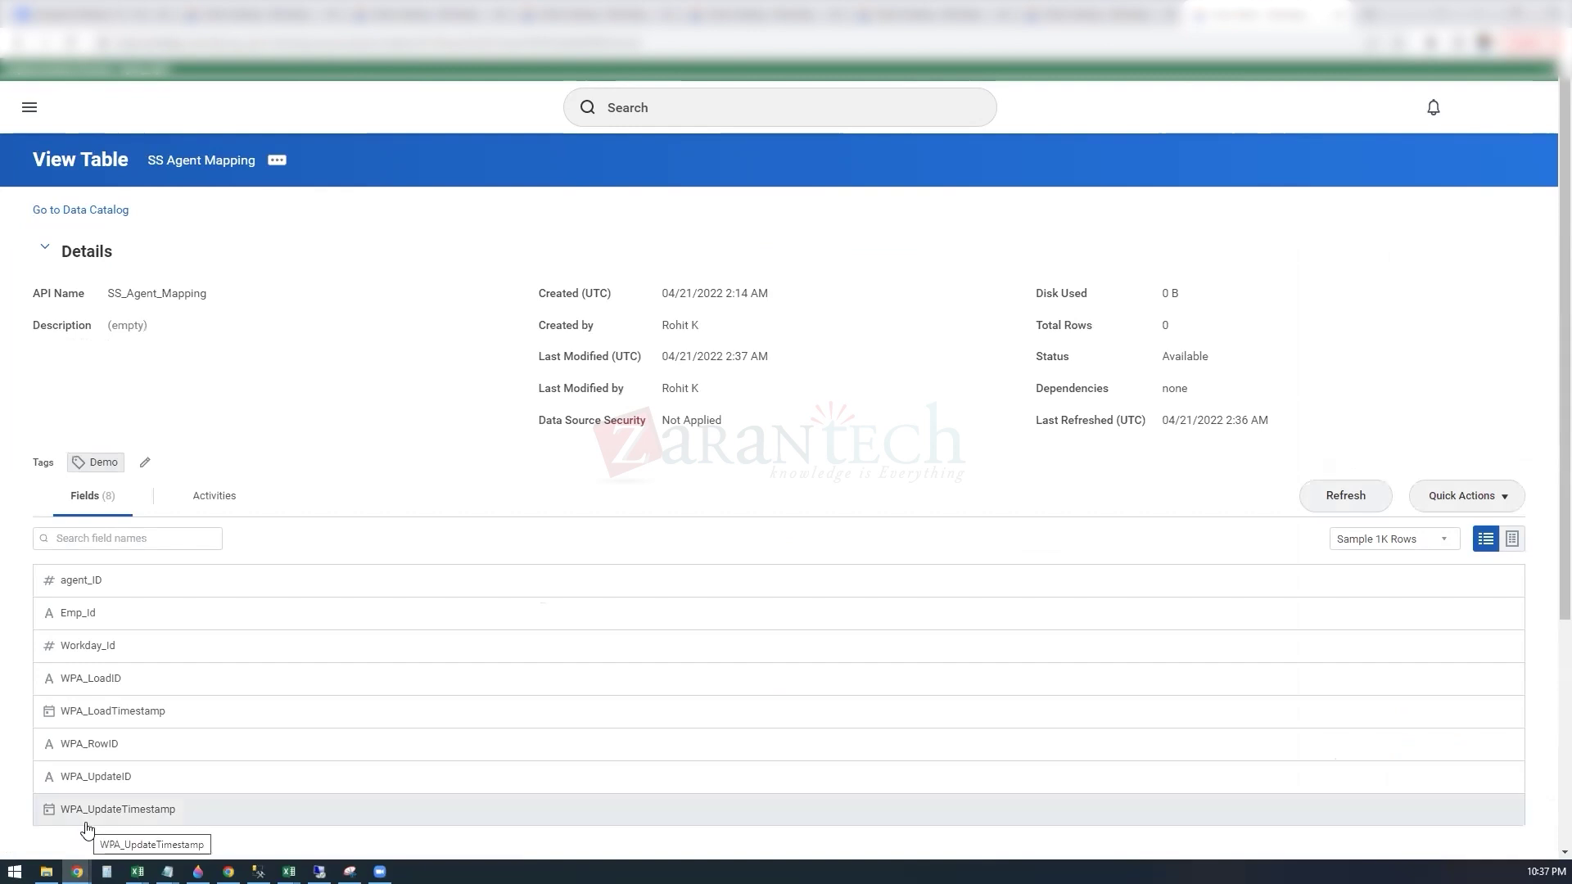
# - Create a data change task for the SS Agent Mapping table, upload Agent_Mapping.csv as its source, and continue to the source options
pyautogui.click(1498, 499)
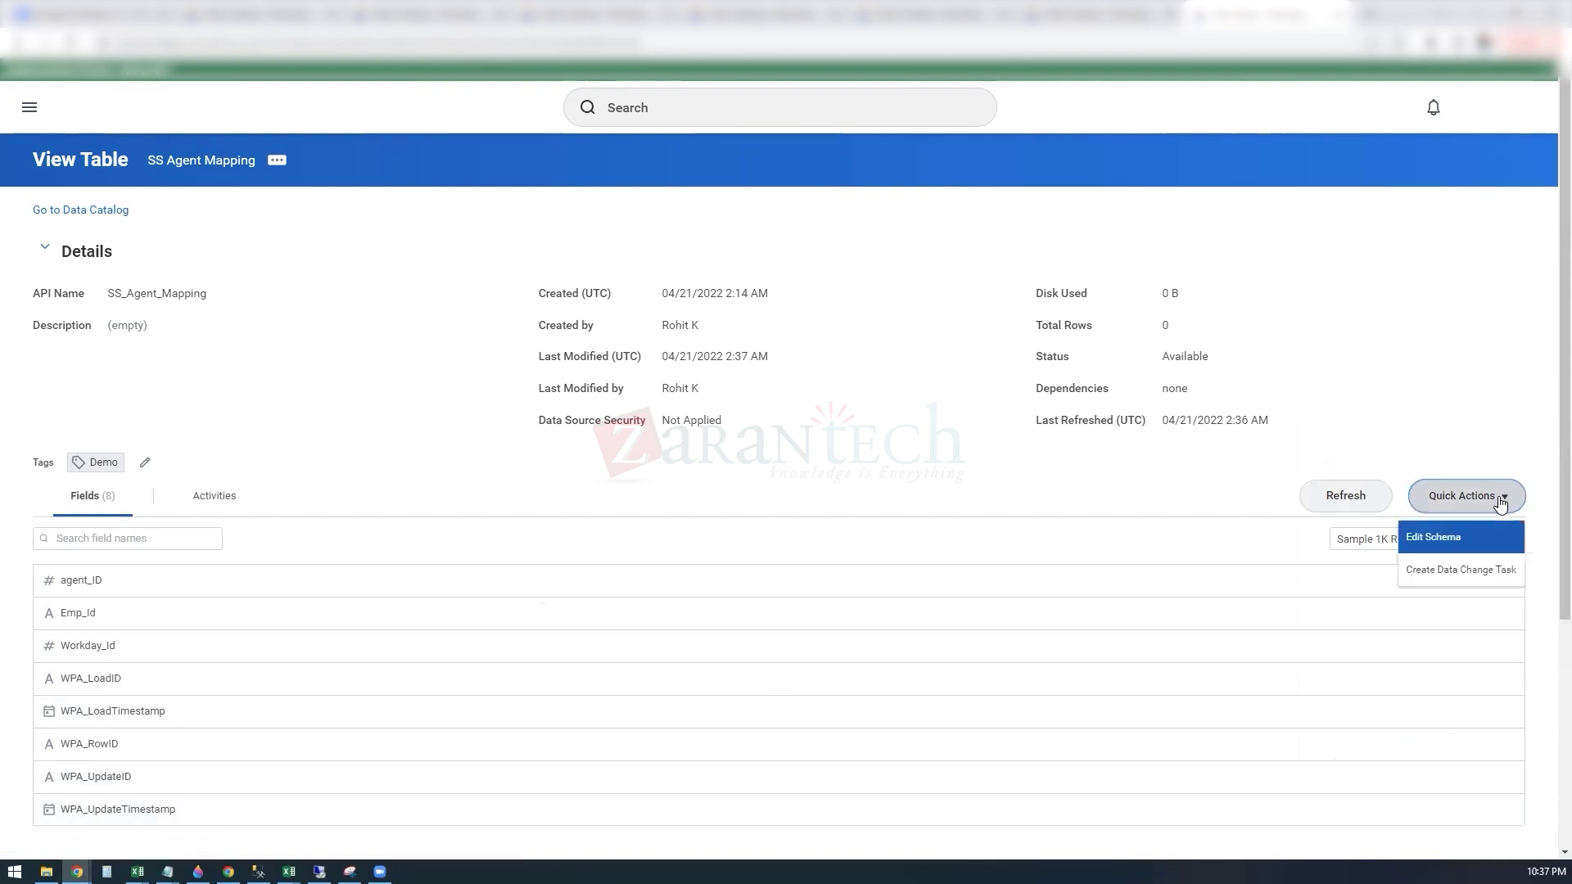
pyautogui.click(1471, 570)
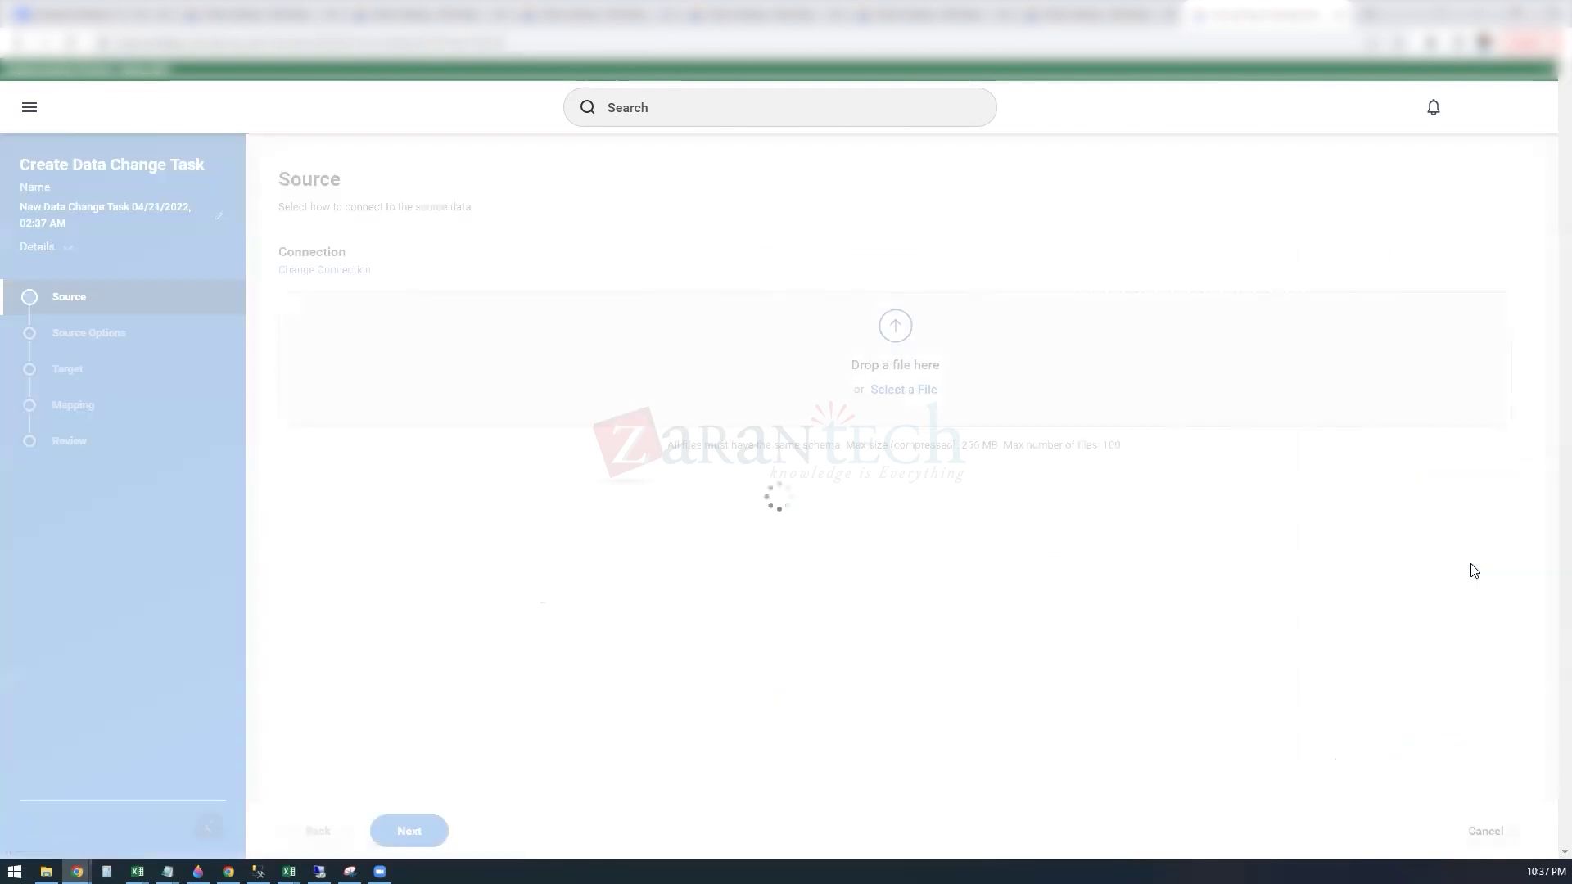
pyautogui.click(912, 389)
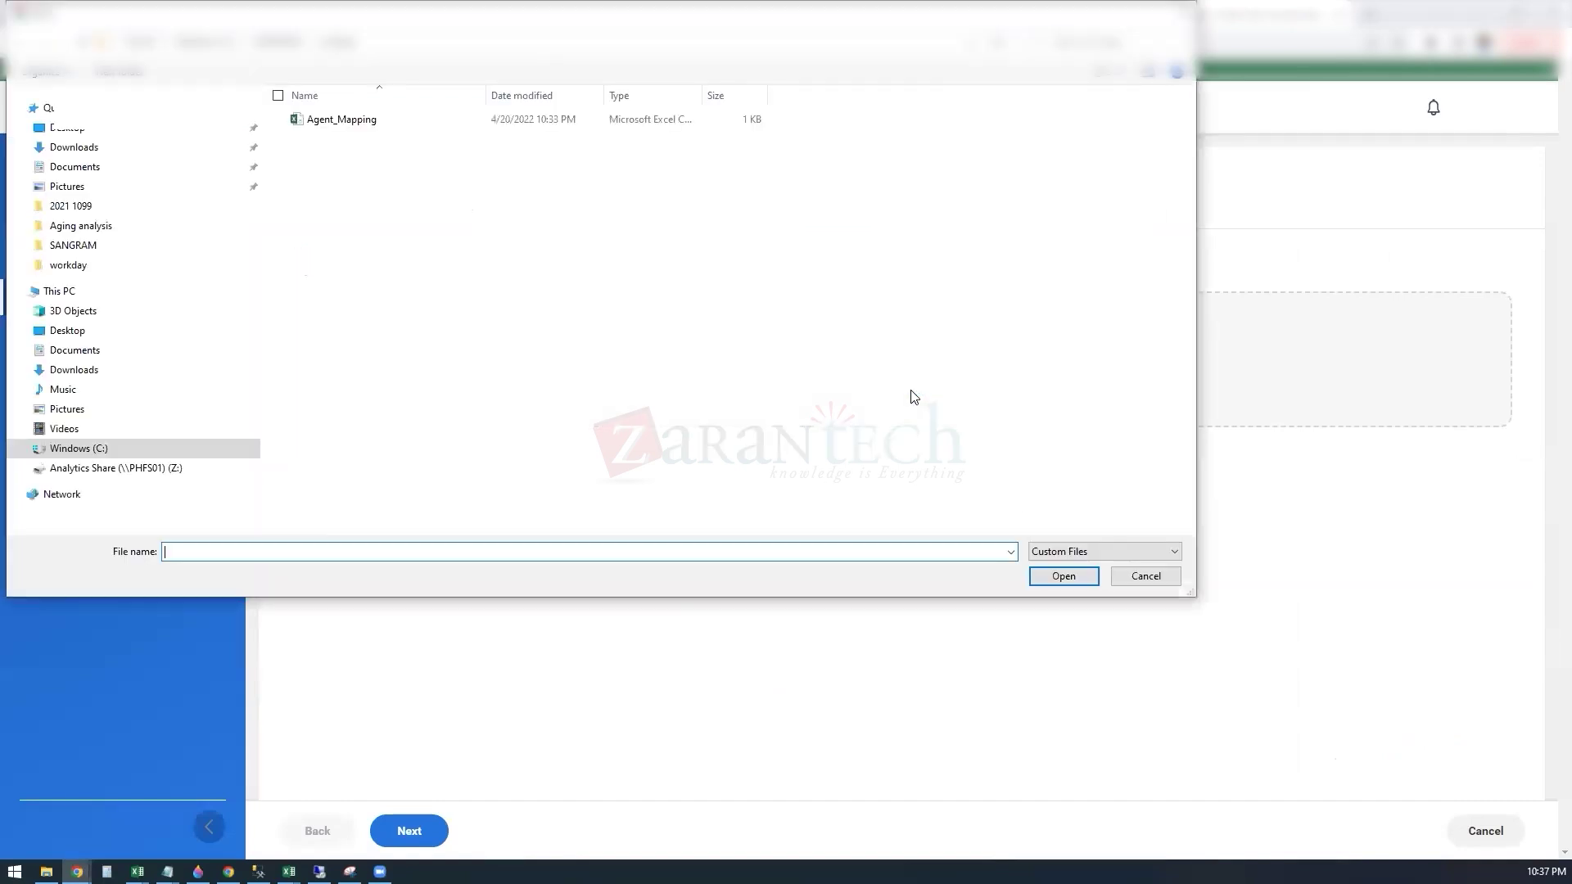
pyautogui.click(342, 123)
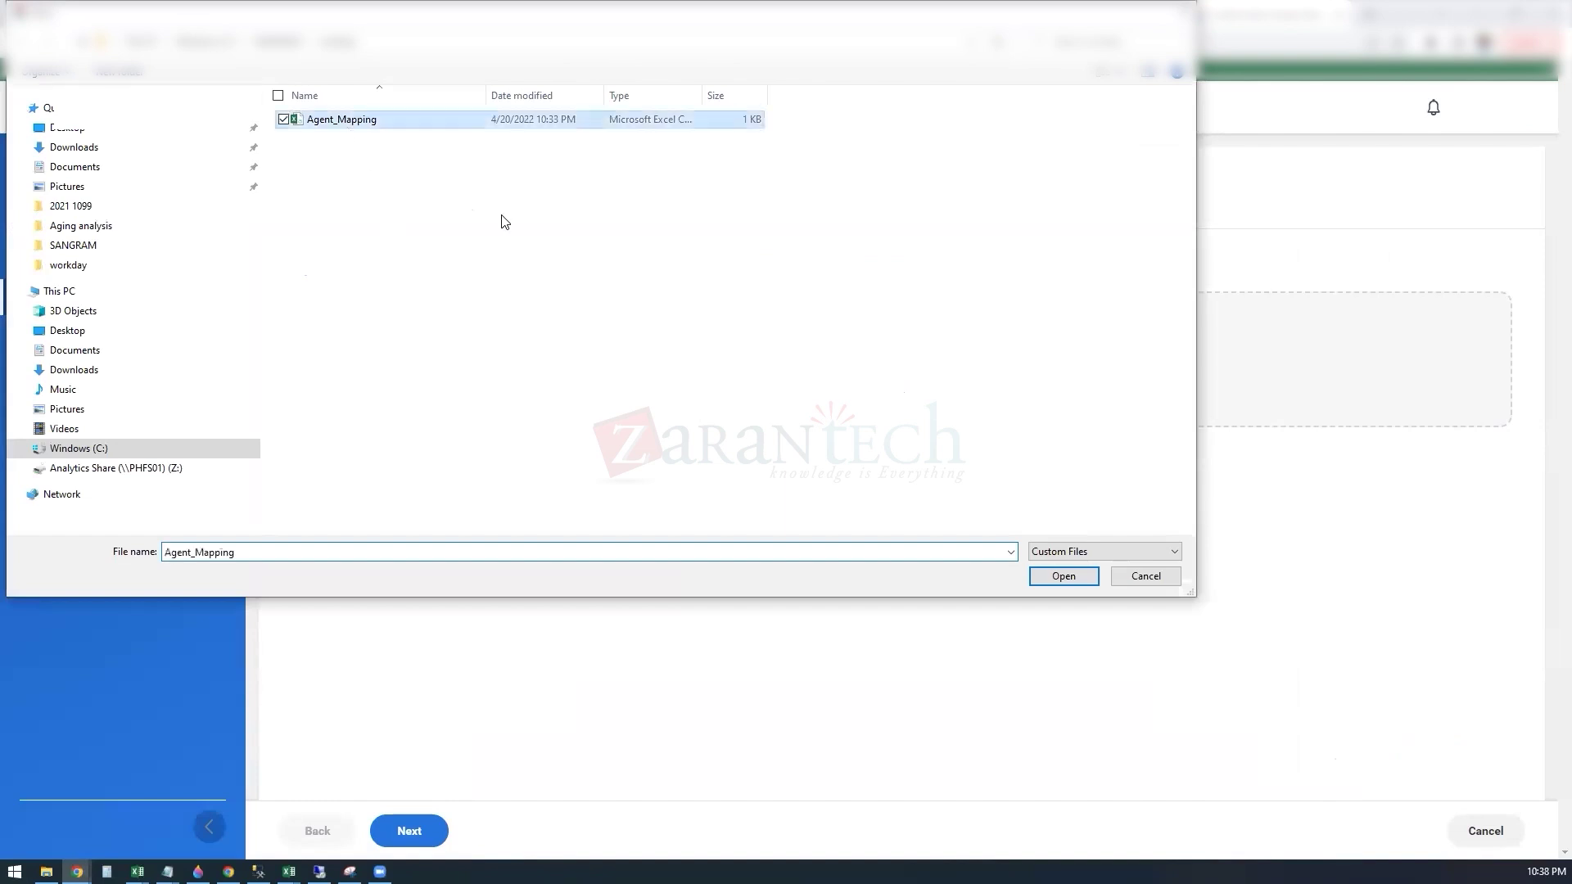
pyautogui.click(1066, 576)
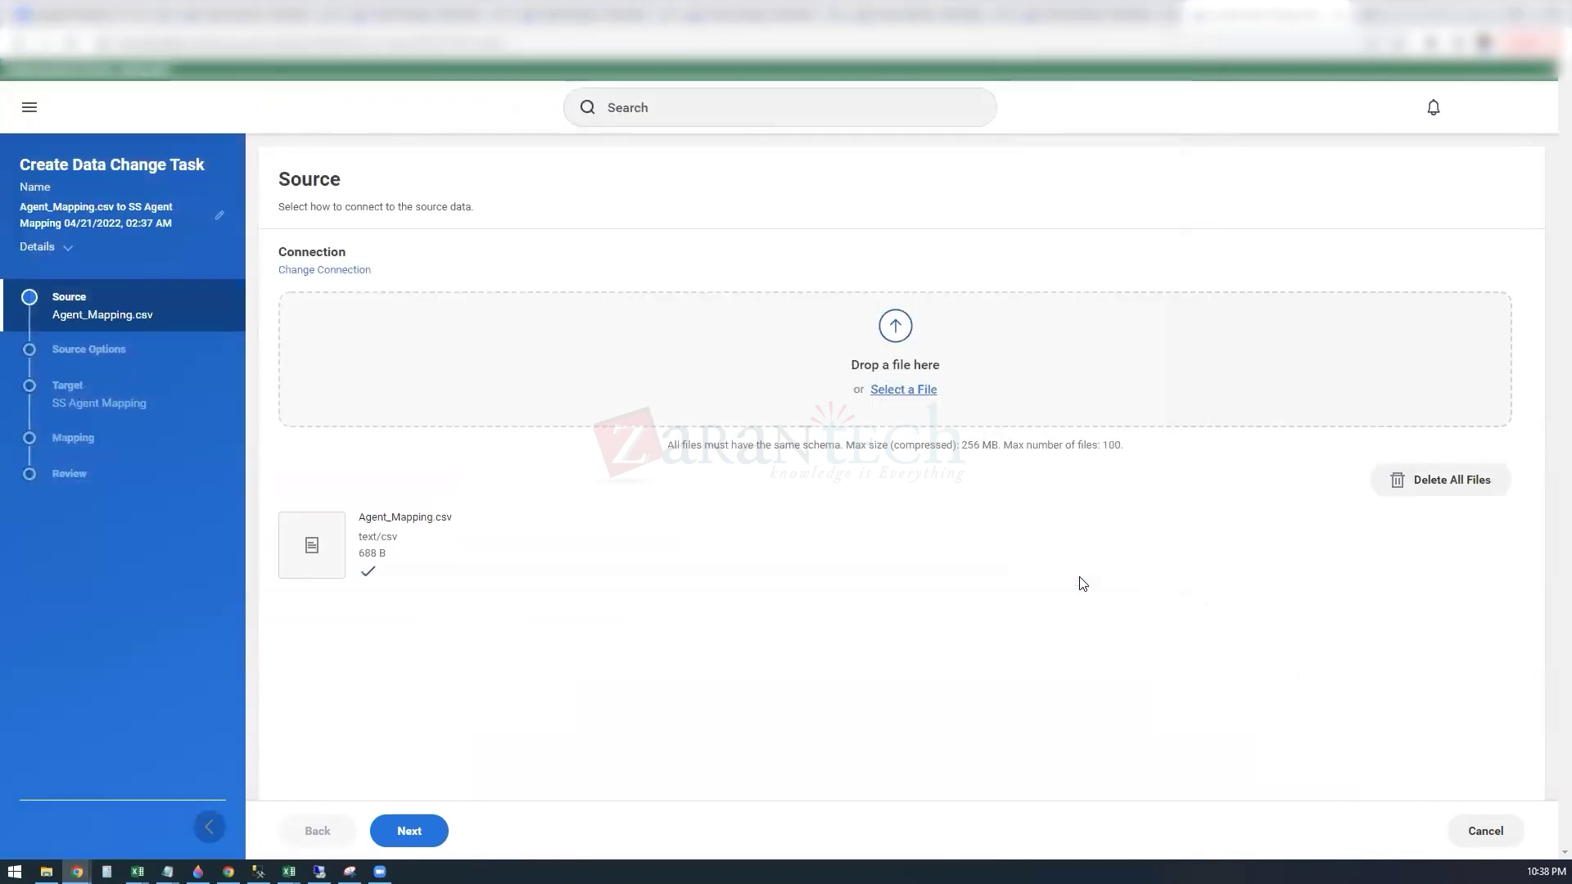
pyautogui.click(400, 829)
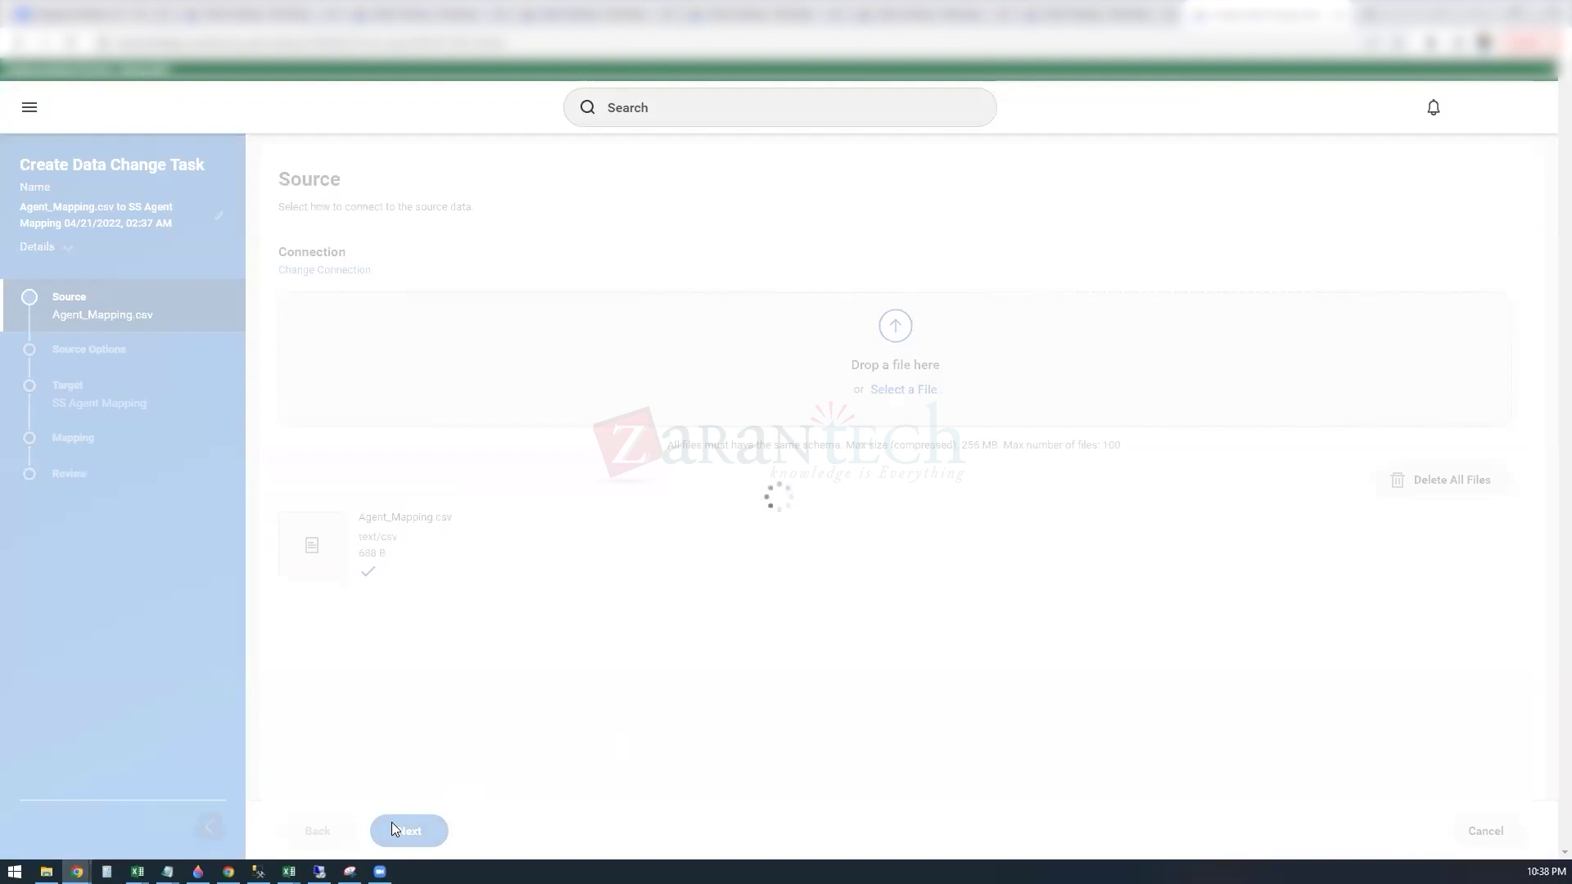
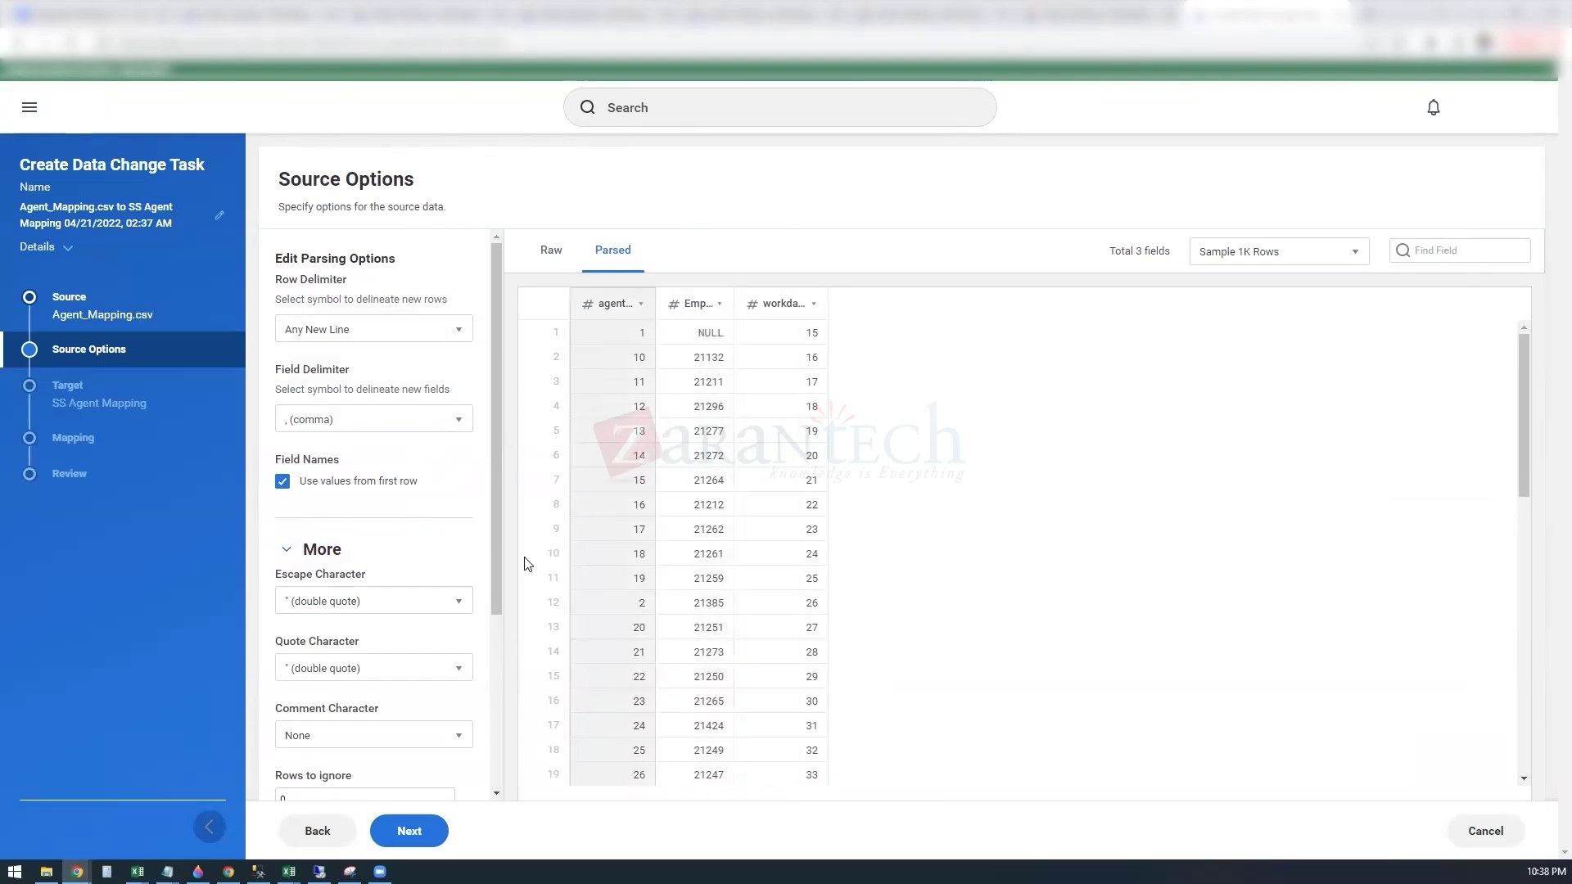
# - Set the field type of the source's Emp Id column to Text and close its field details
pyautogui.click(725, 303)
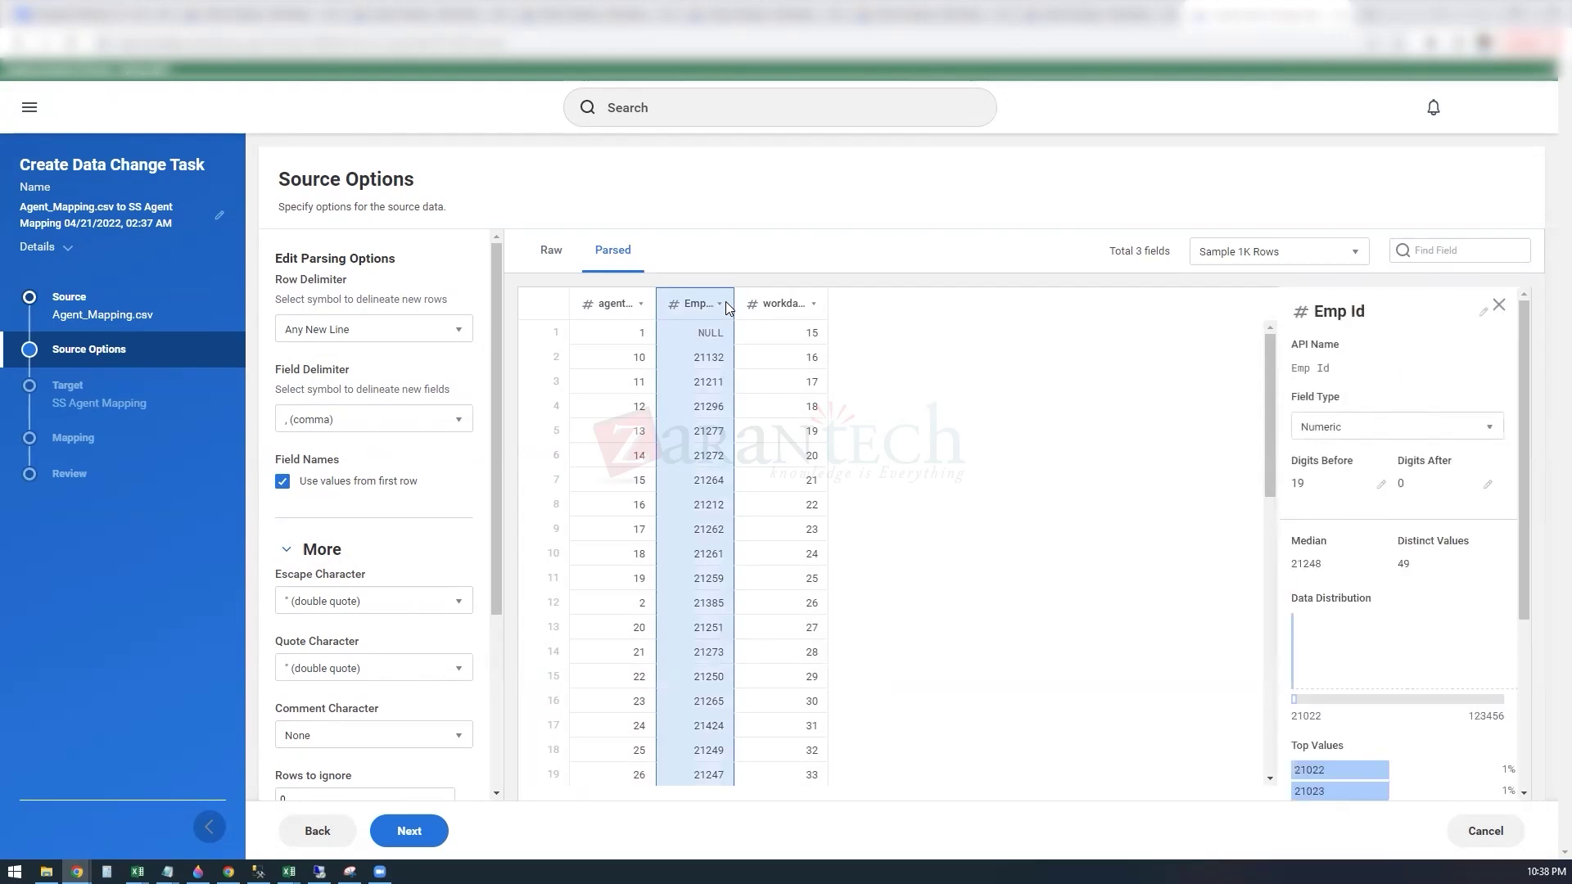
pyautogui.click(1490, 432)
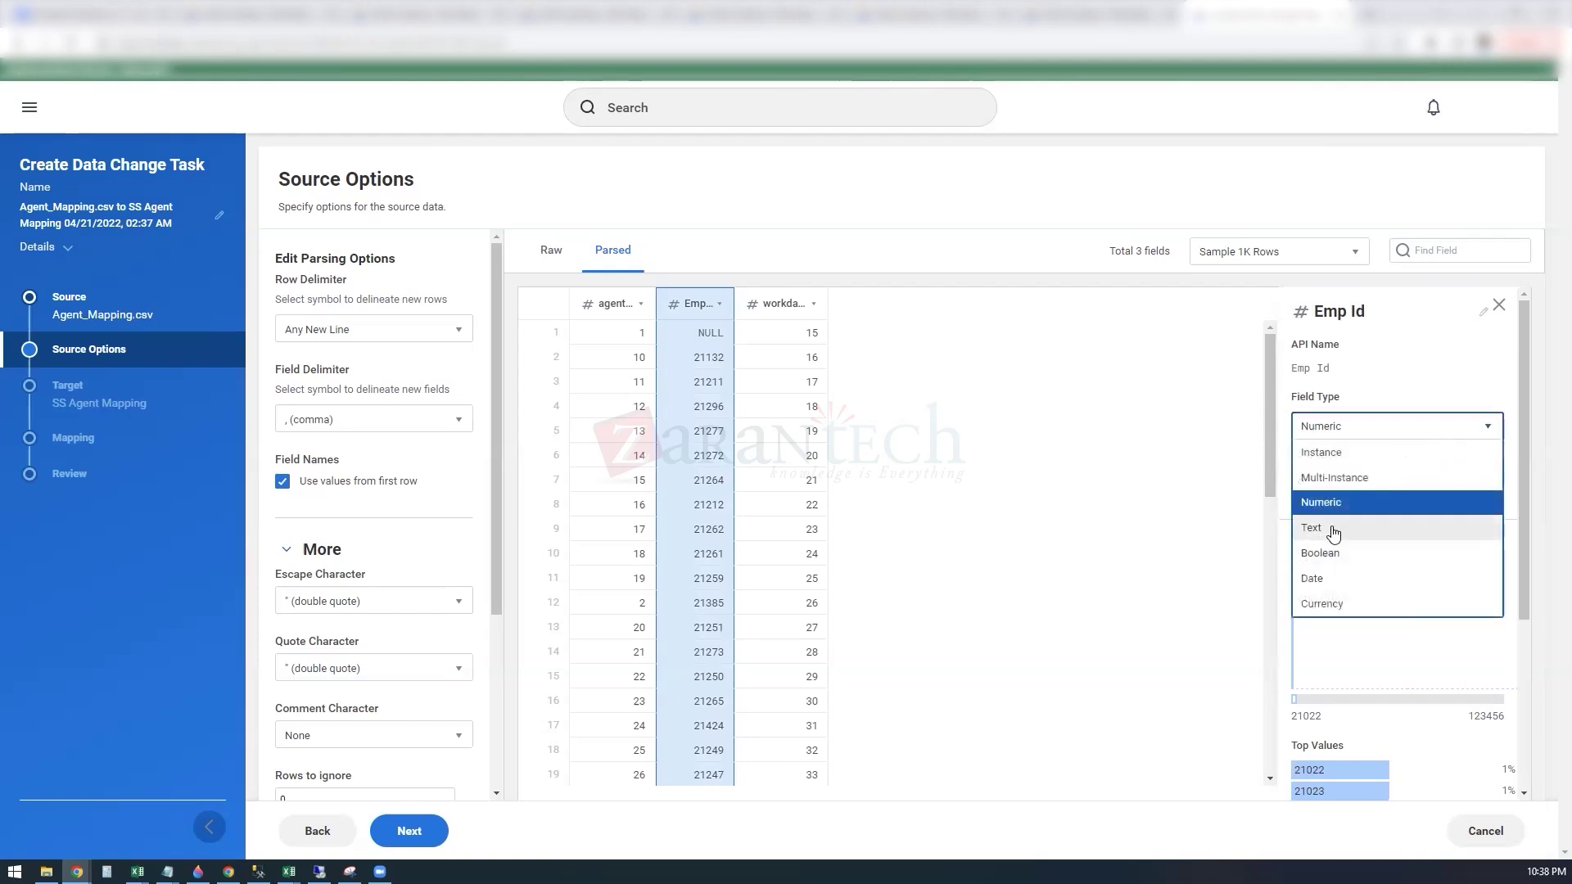
pyautogui.click(1332, 533)
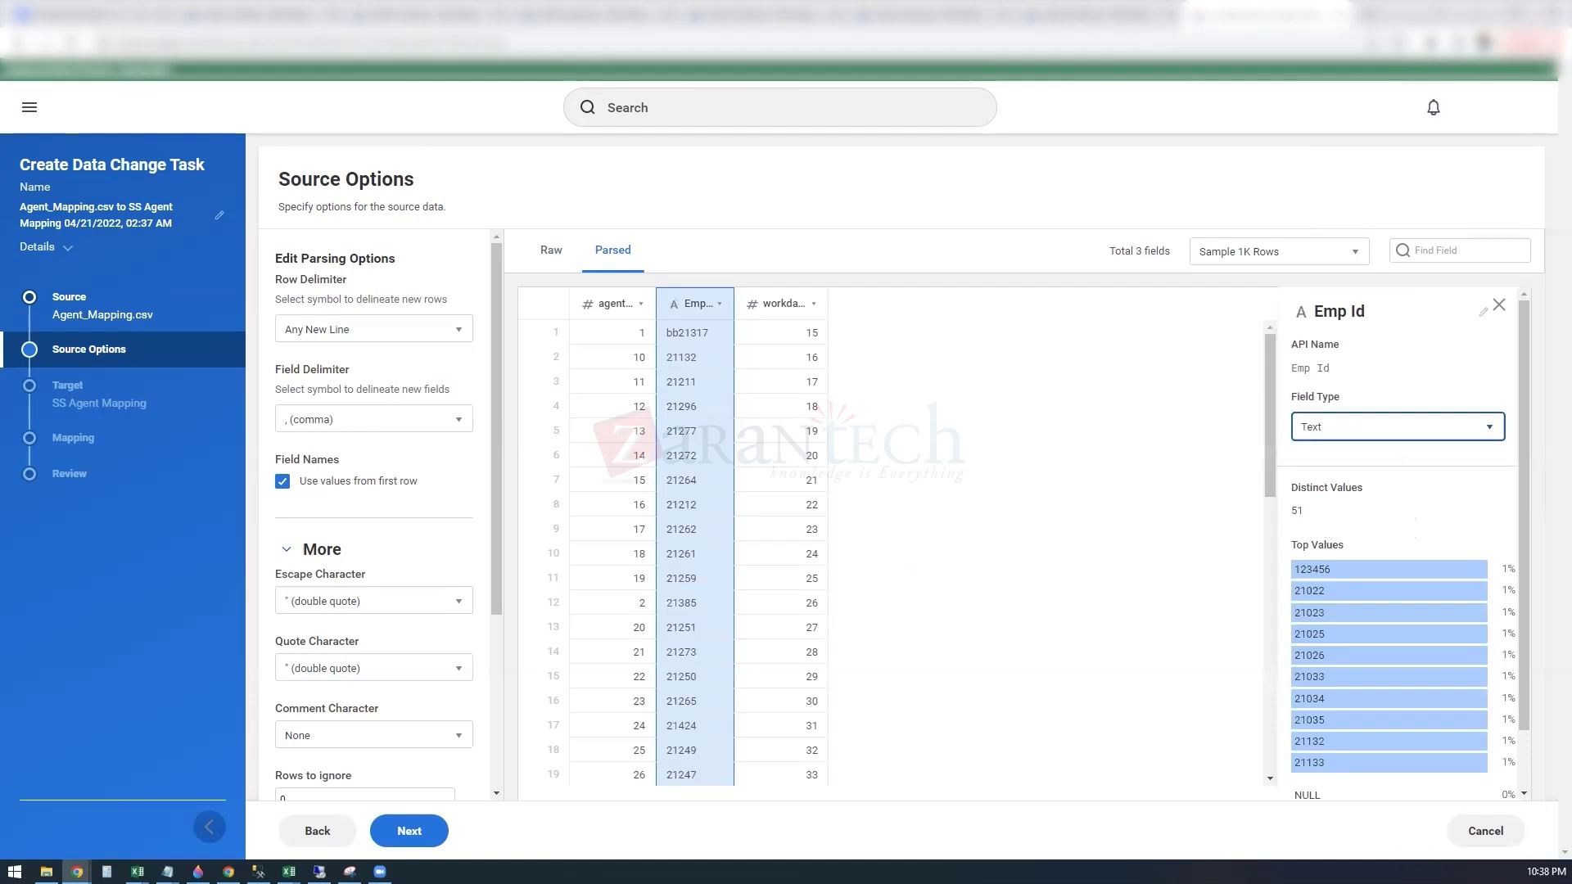
pyautogui.click(437, 838)
pyautogui.click(1499, 305)
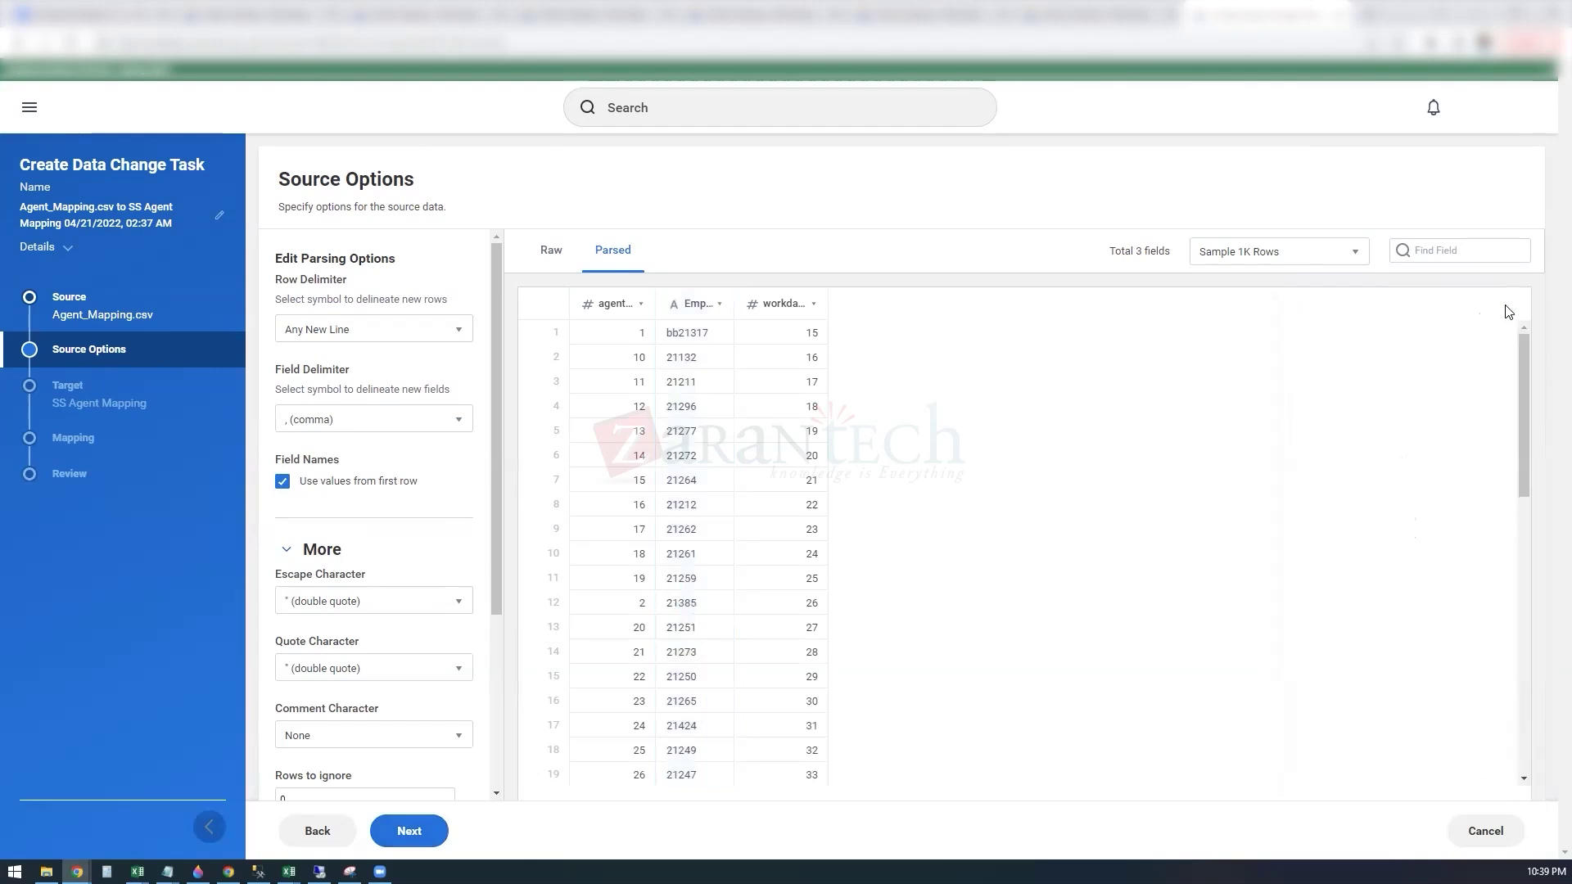
# - Keep Insert as the target operation, accept the three field mappings, and finish the data change task with Save and Run Now
pyautogui.click(419, 834)
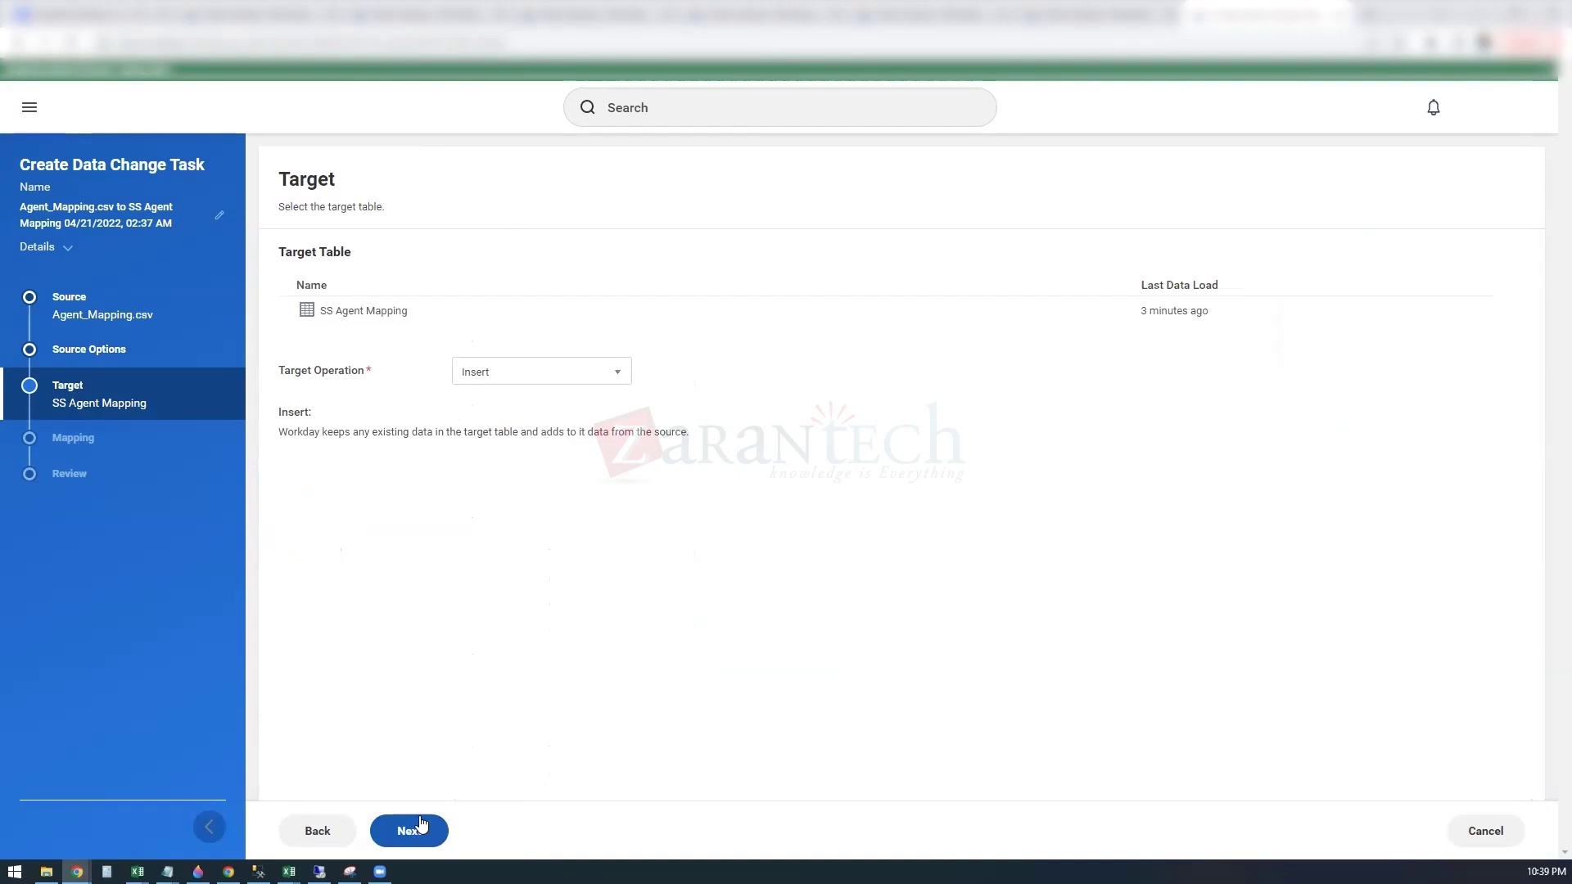
pyautogui.click(420, 825)
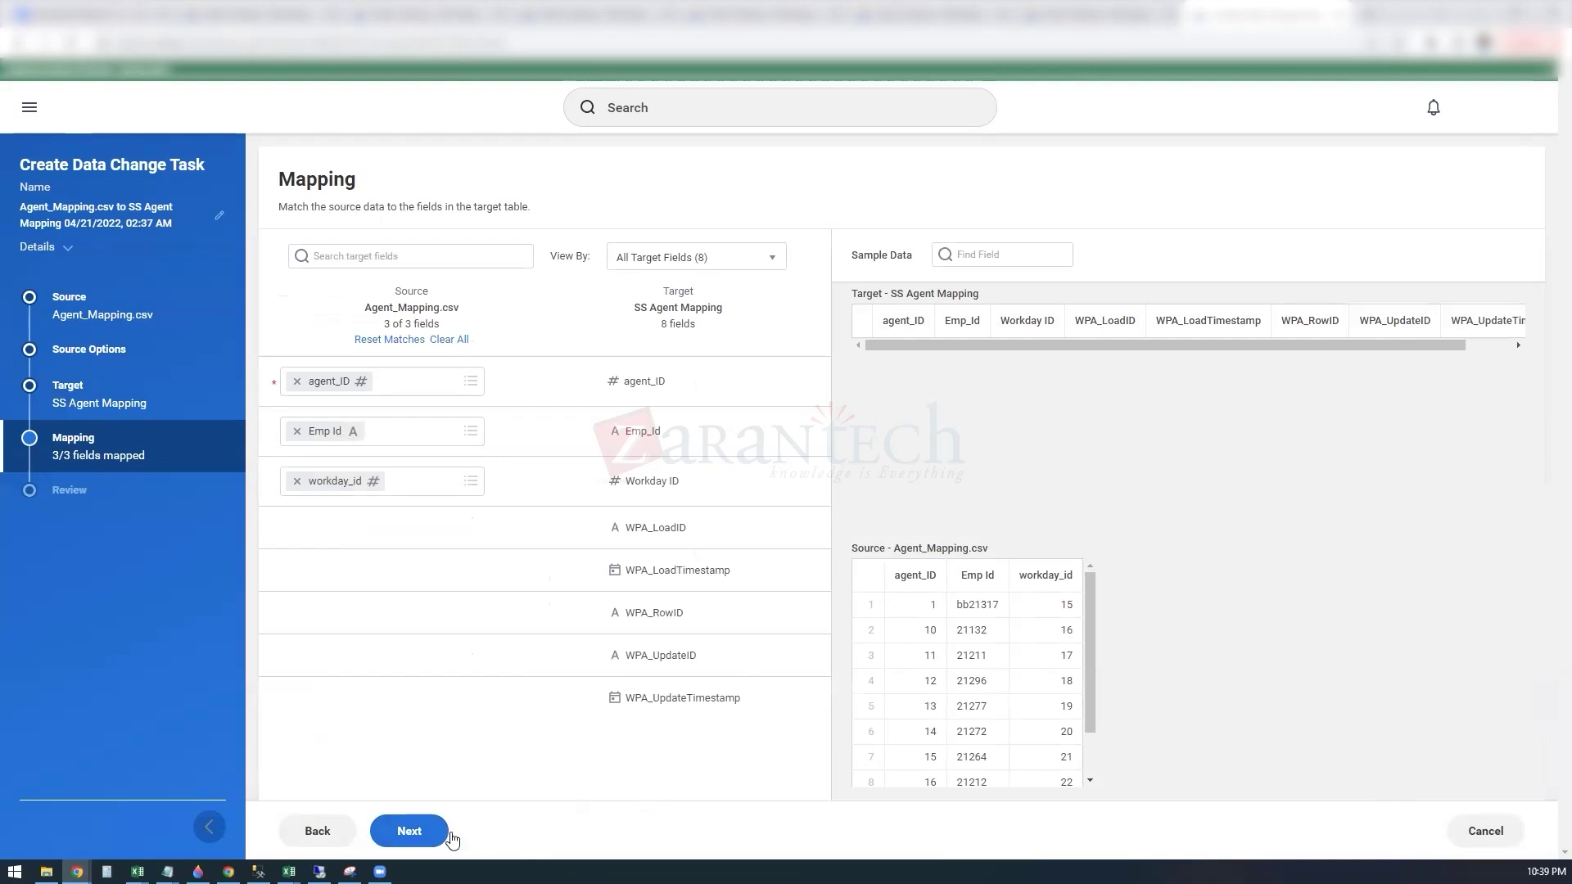
pyautogui.click(419, 830)
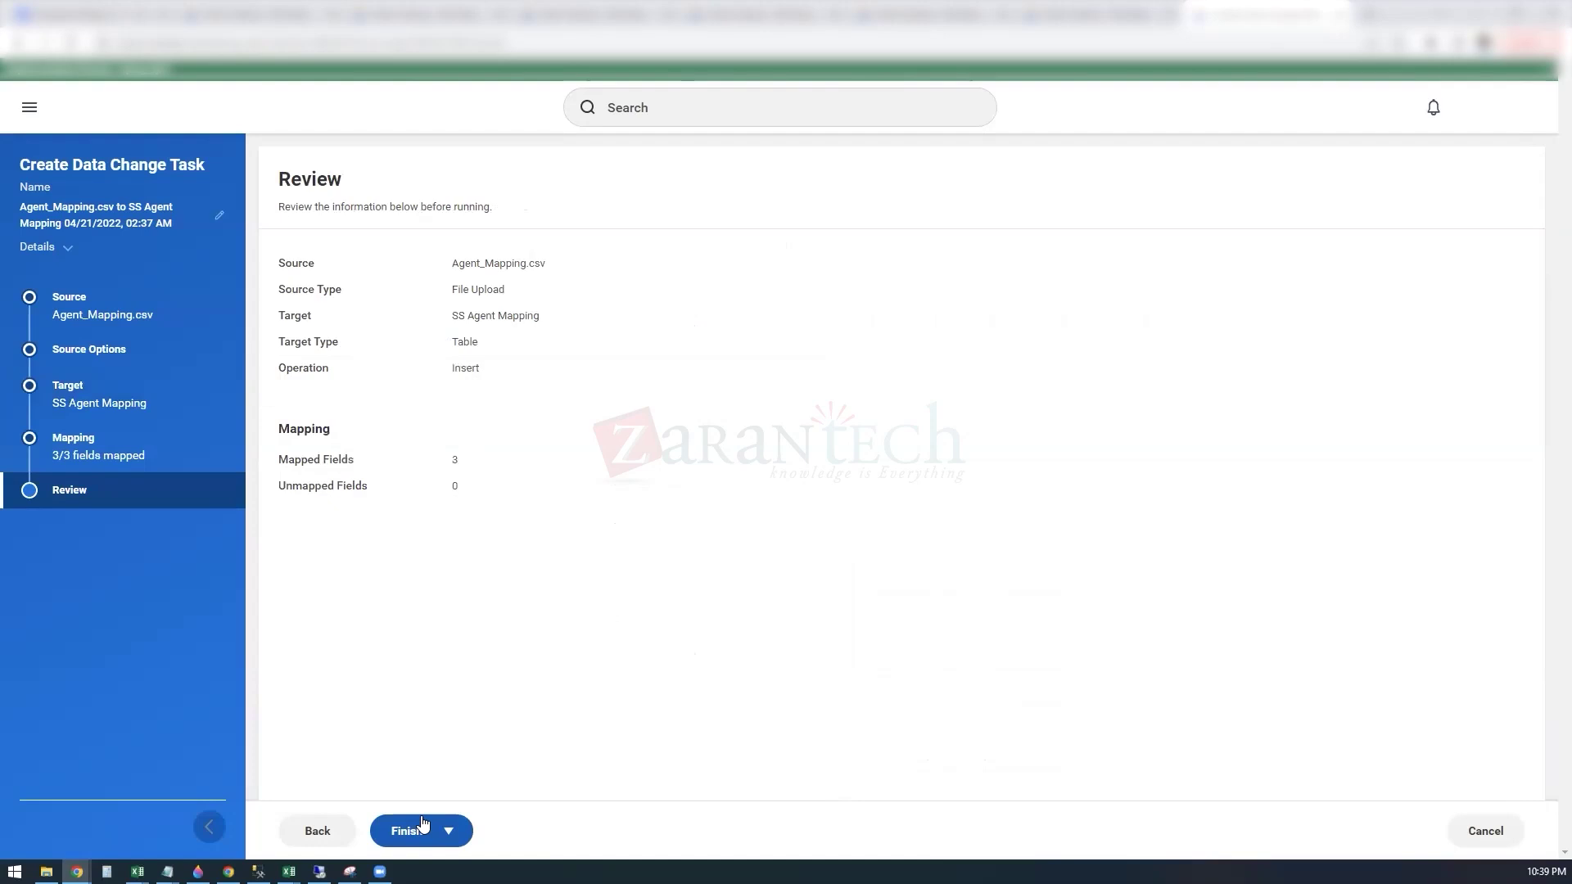
pyautogui.click(423, 823)
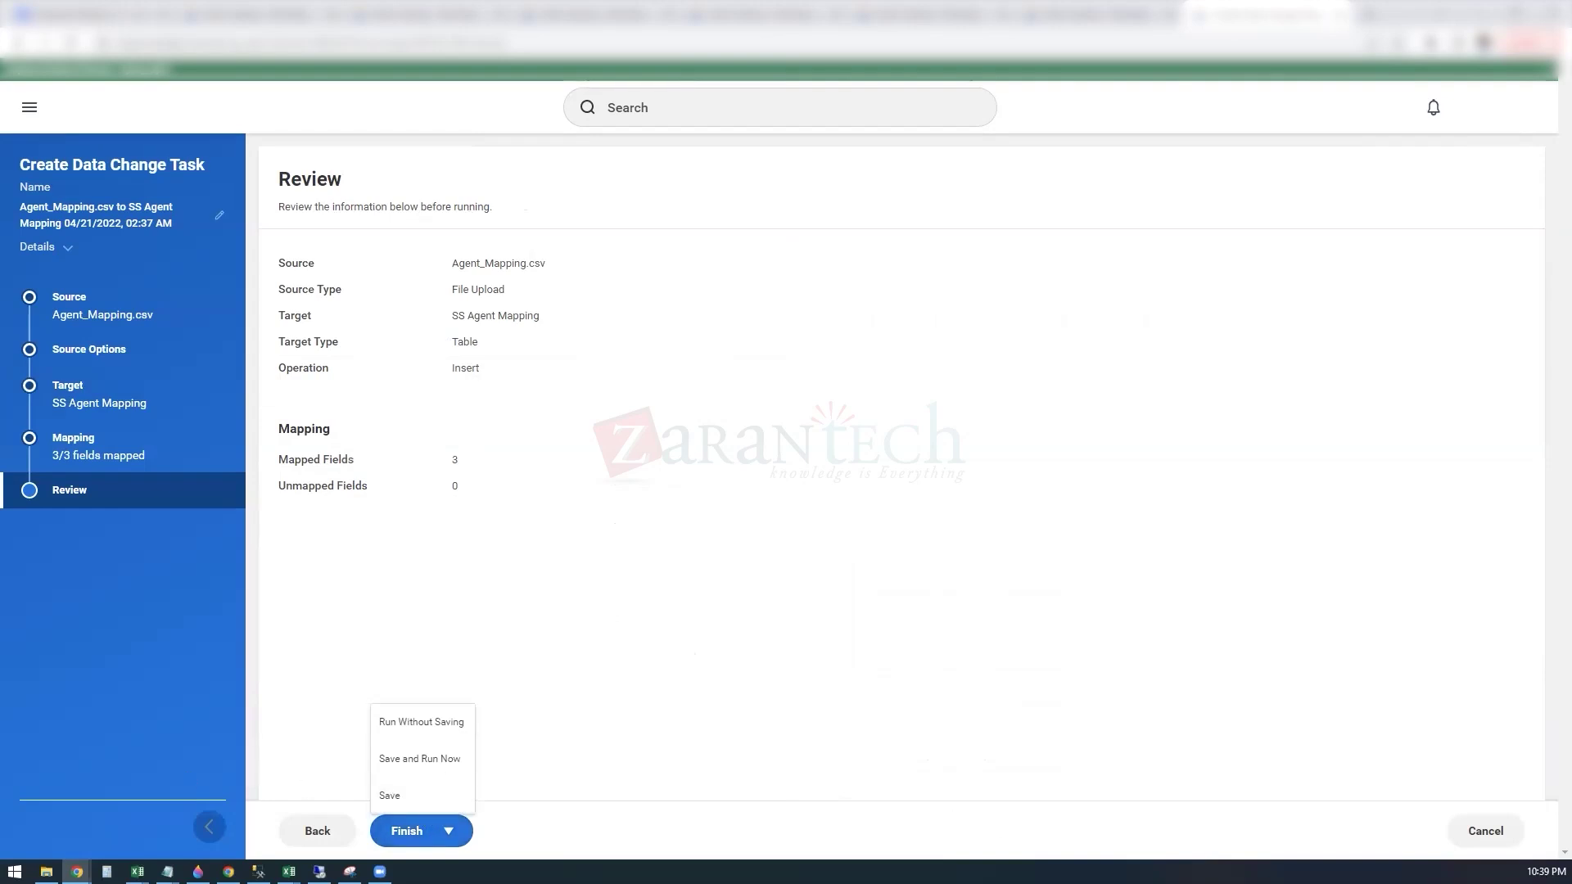
pyautogui.click(472, 763)
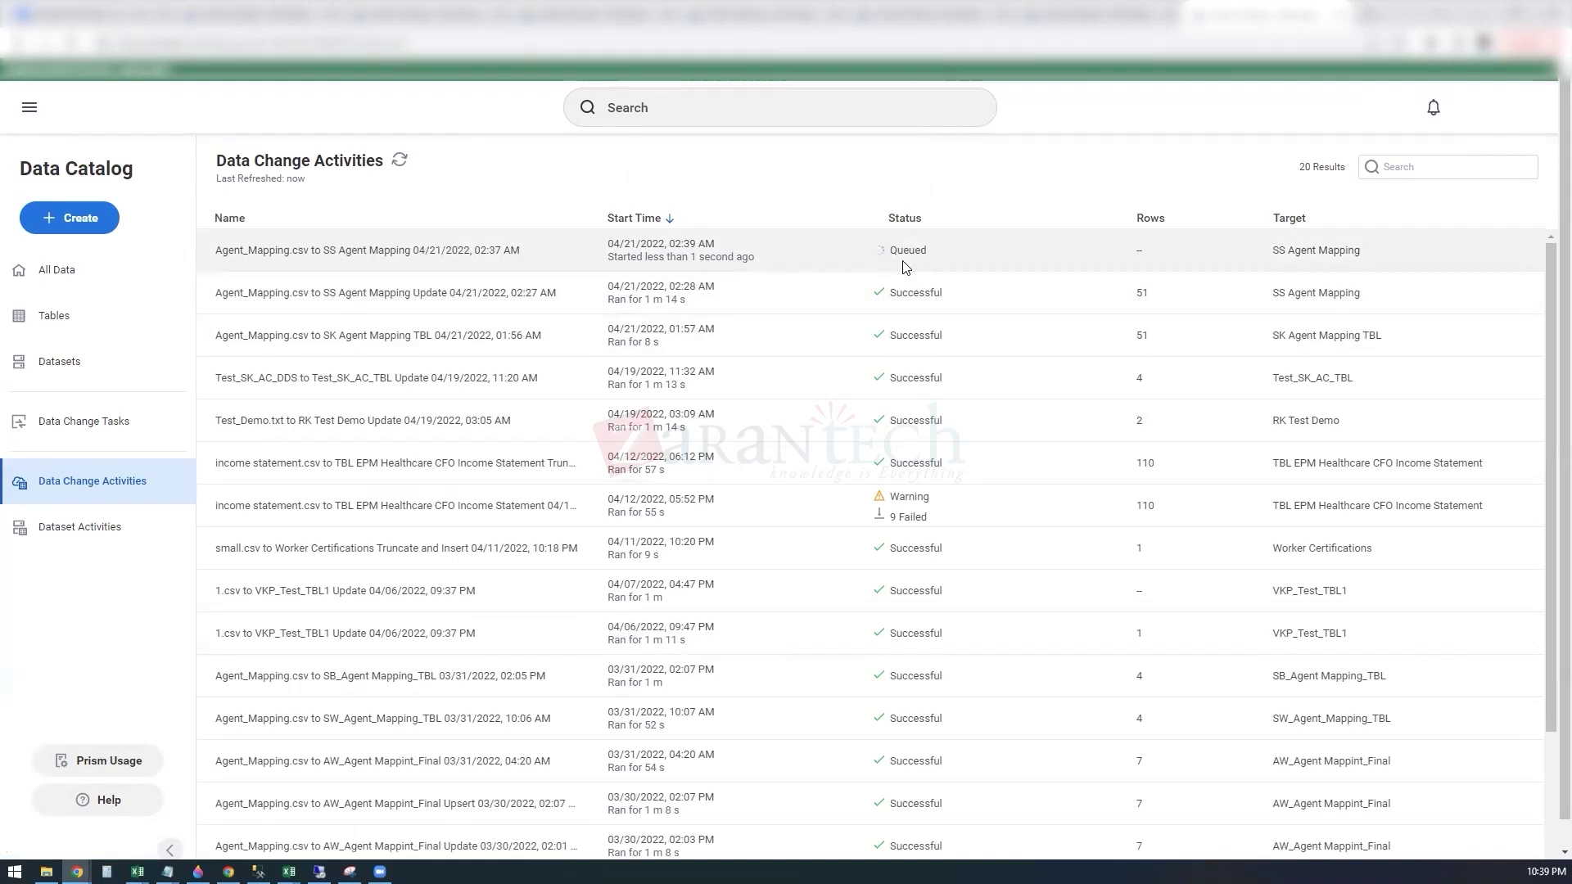
# - Check the details of the newest SS Agent Mapping data change activity and refresh the activities list to follow its status
pyautogui.click(299, 256)
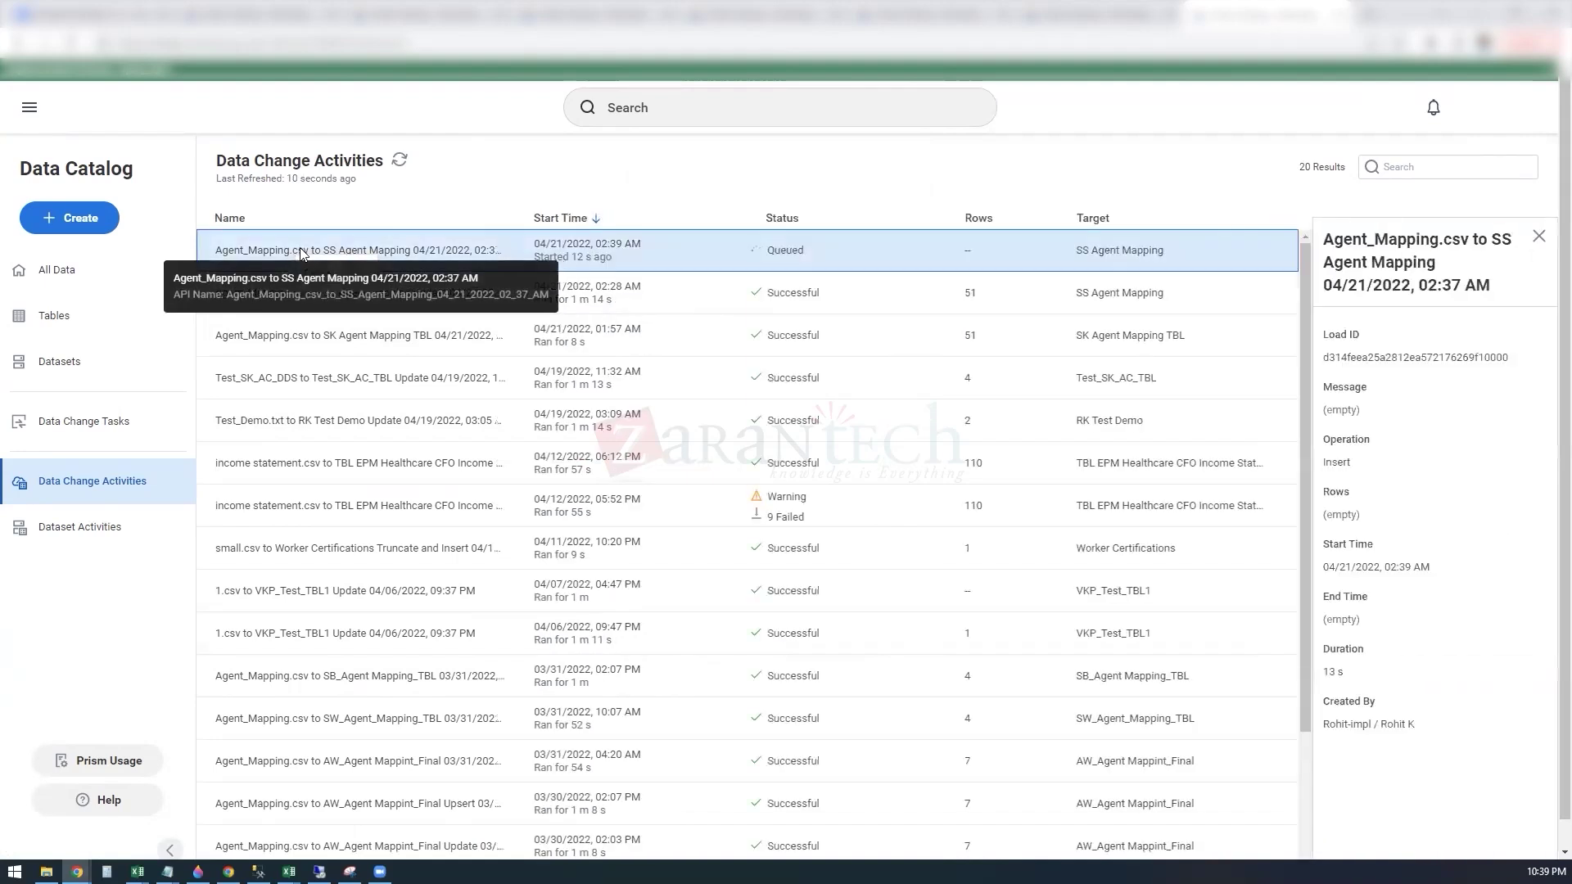
pyautogui.rightClick(301, 256)
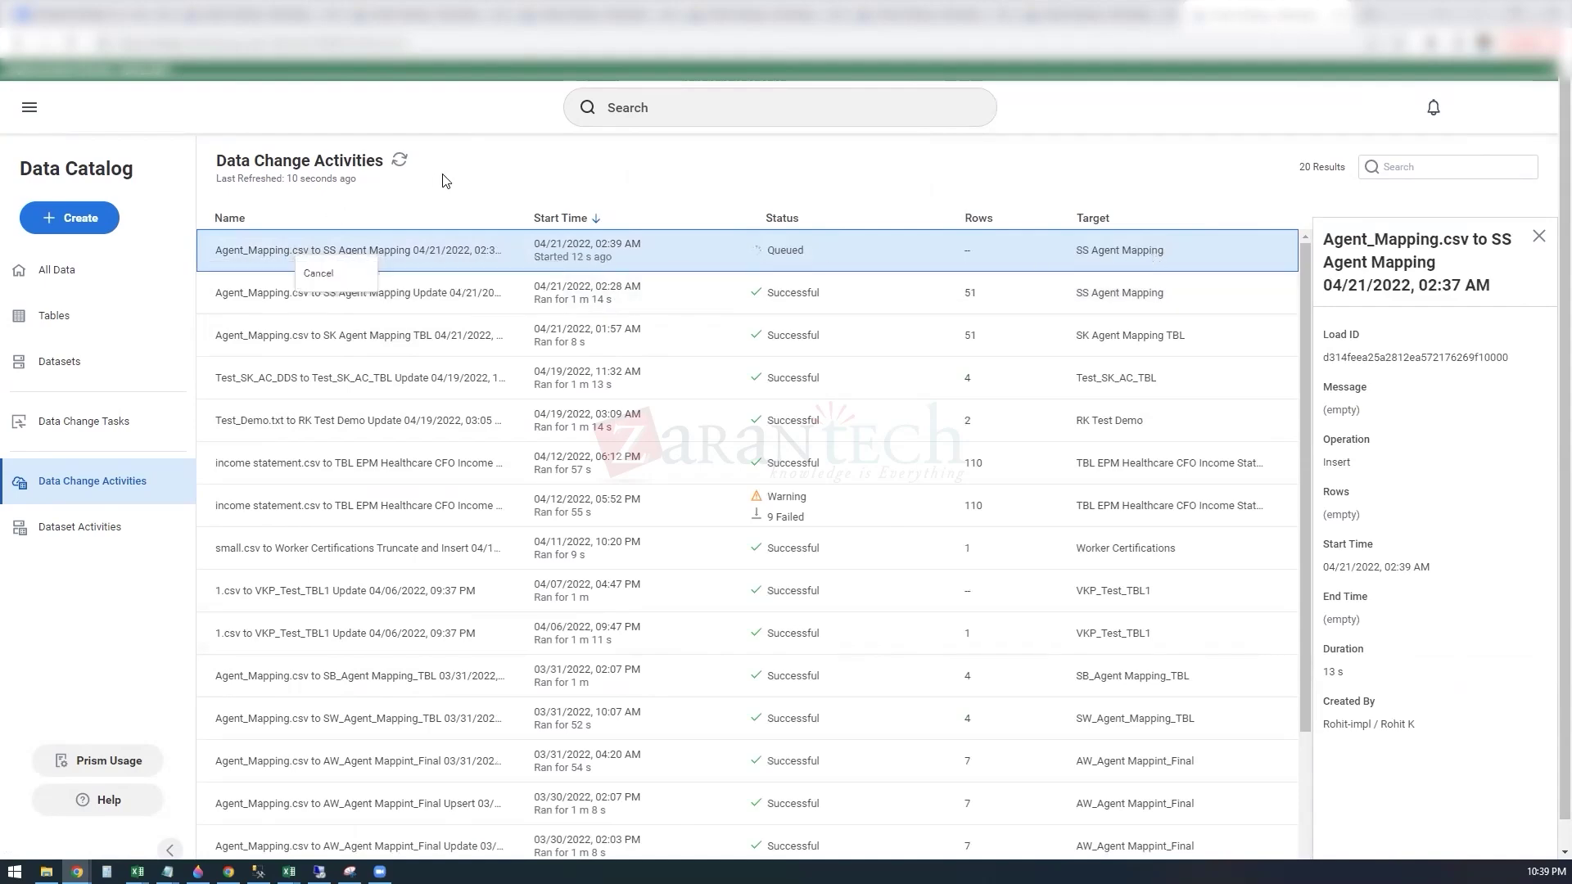
pyautogui.click(400, 161)
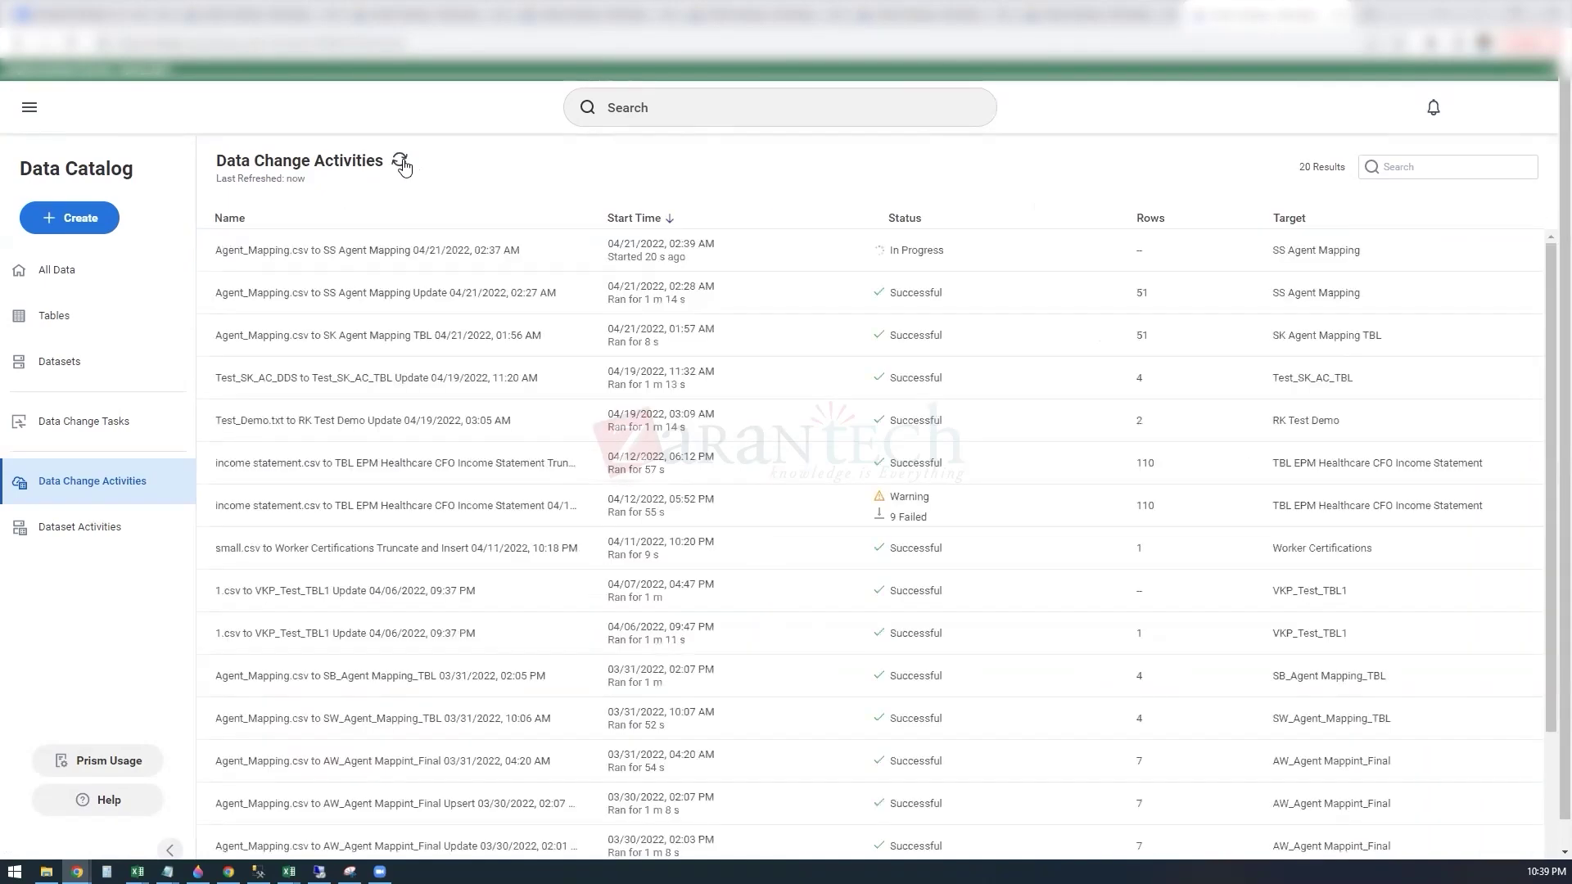
pyautogui.click(400, 160)
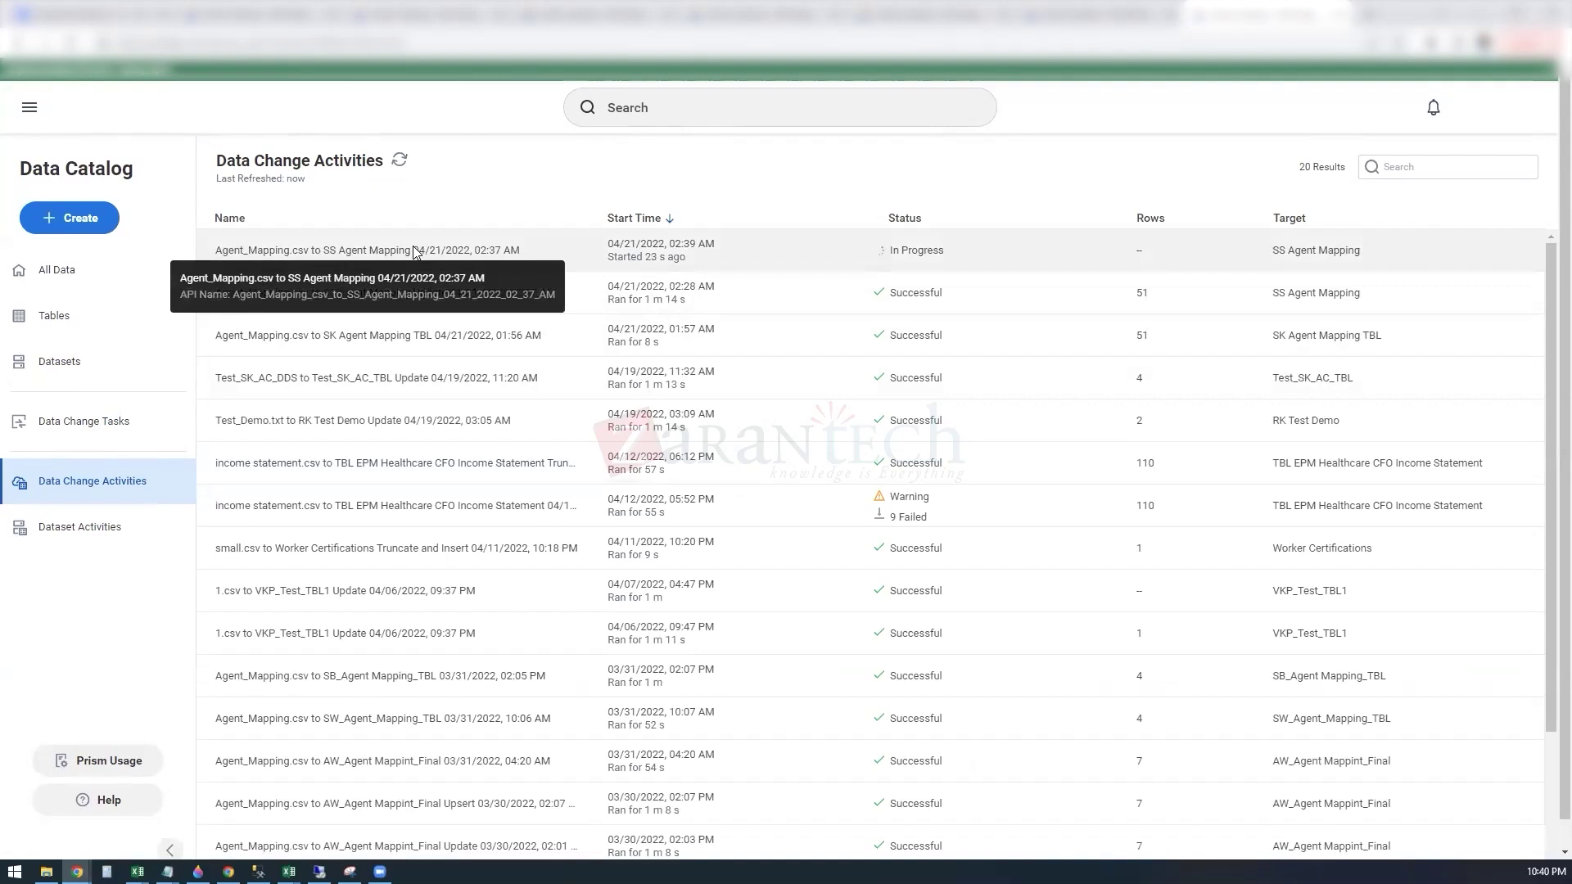
pyautogui.click(414, 251)
pyautogui.rightClick(413, 252)
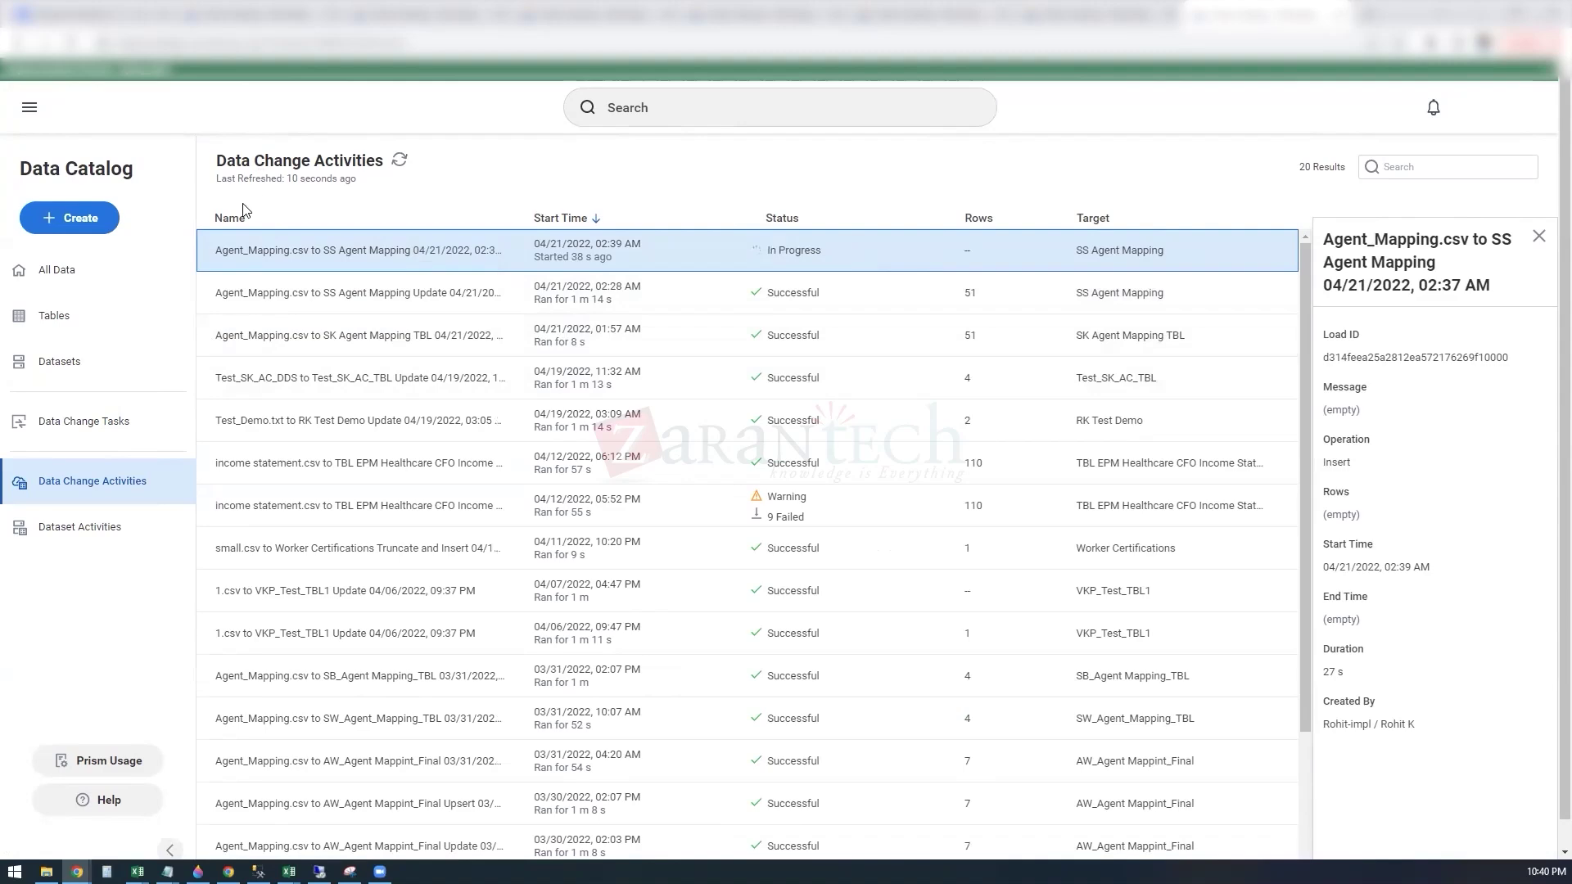
pyautogui.click(399, 164)
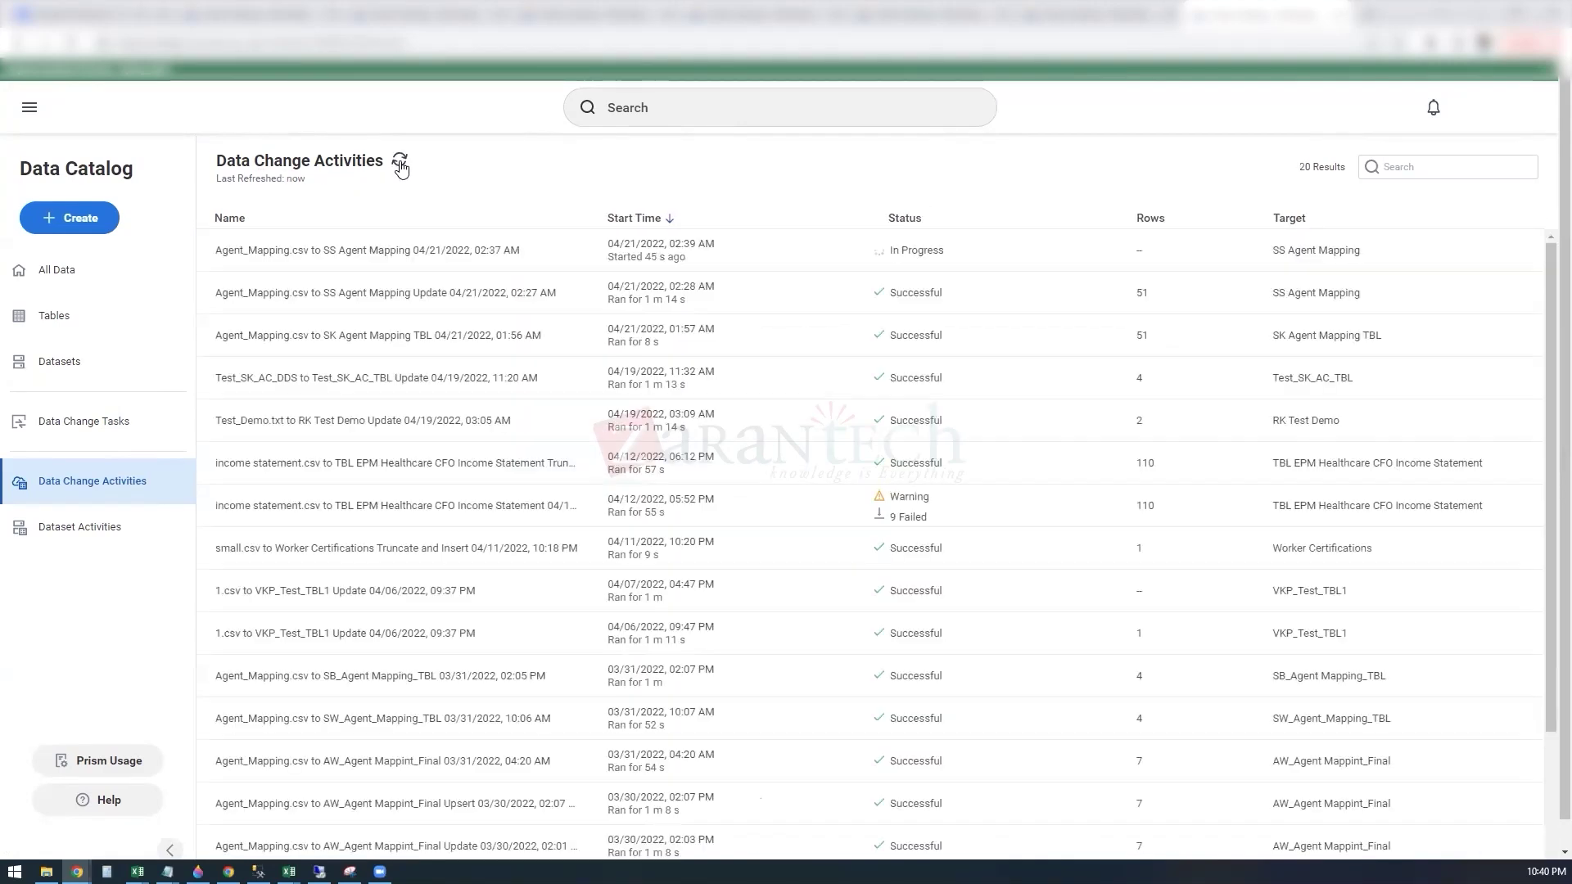
# - Refresh the data change activities list to check whether the newest SS Agent Mapping load has completed
pyautogui.click(399, 164)
pyautogui.click(400, 164)
pyautogui.click(400, 165)
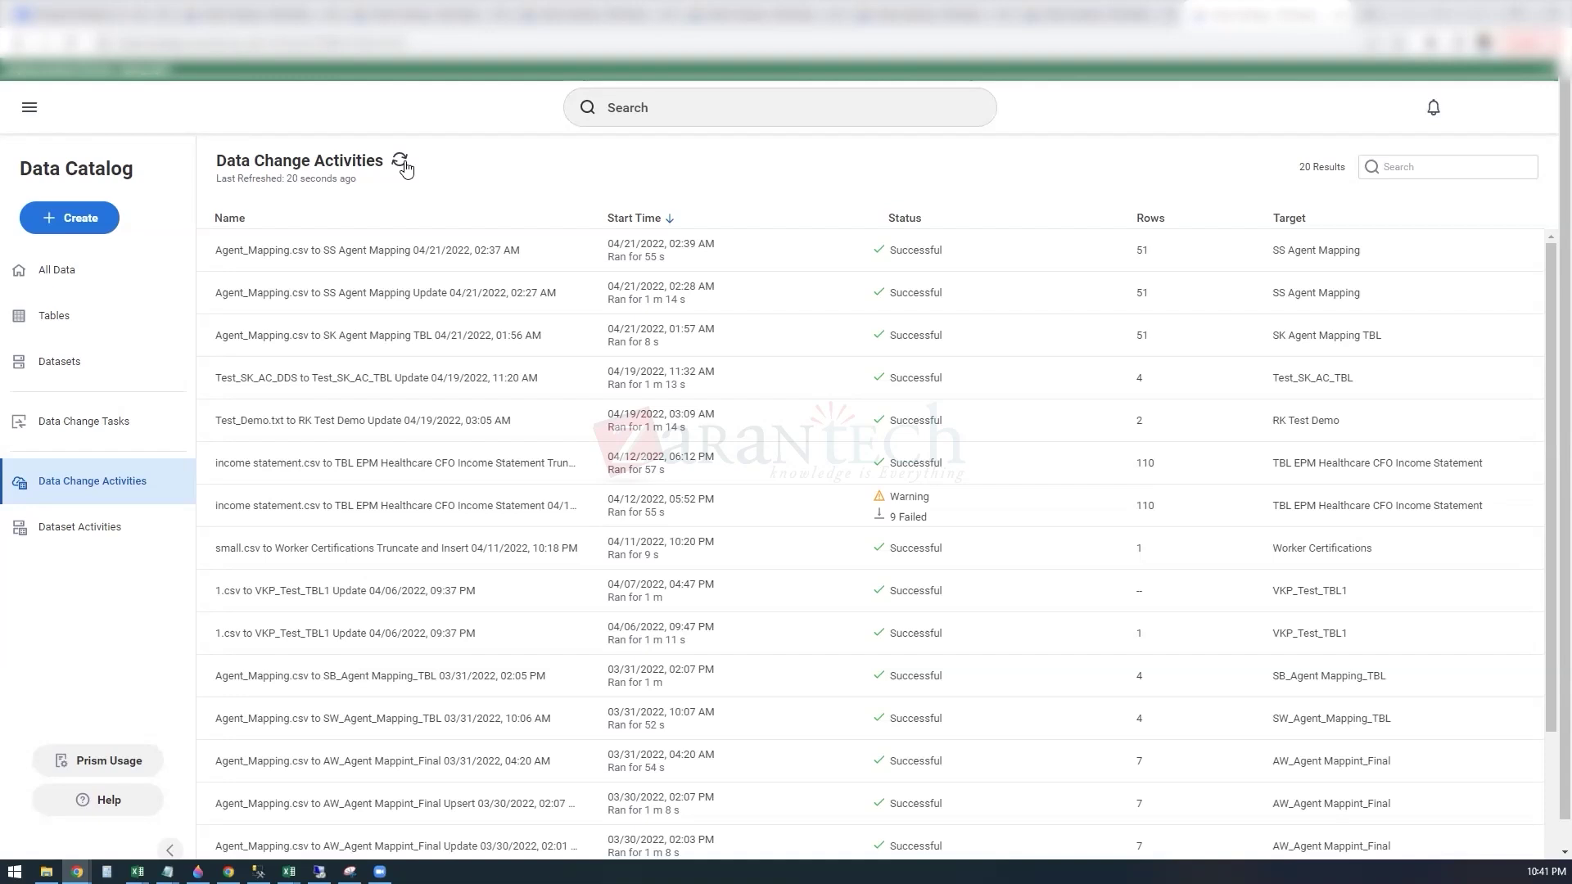
pyautogui.click(401, 162)
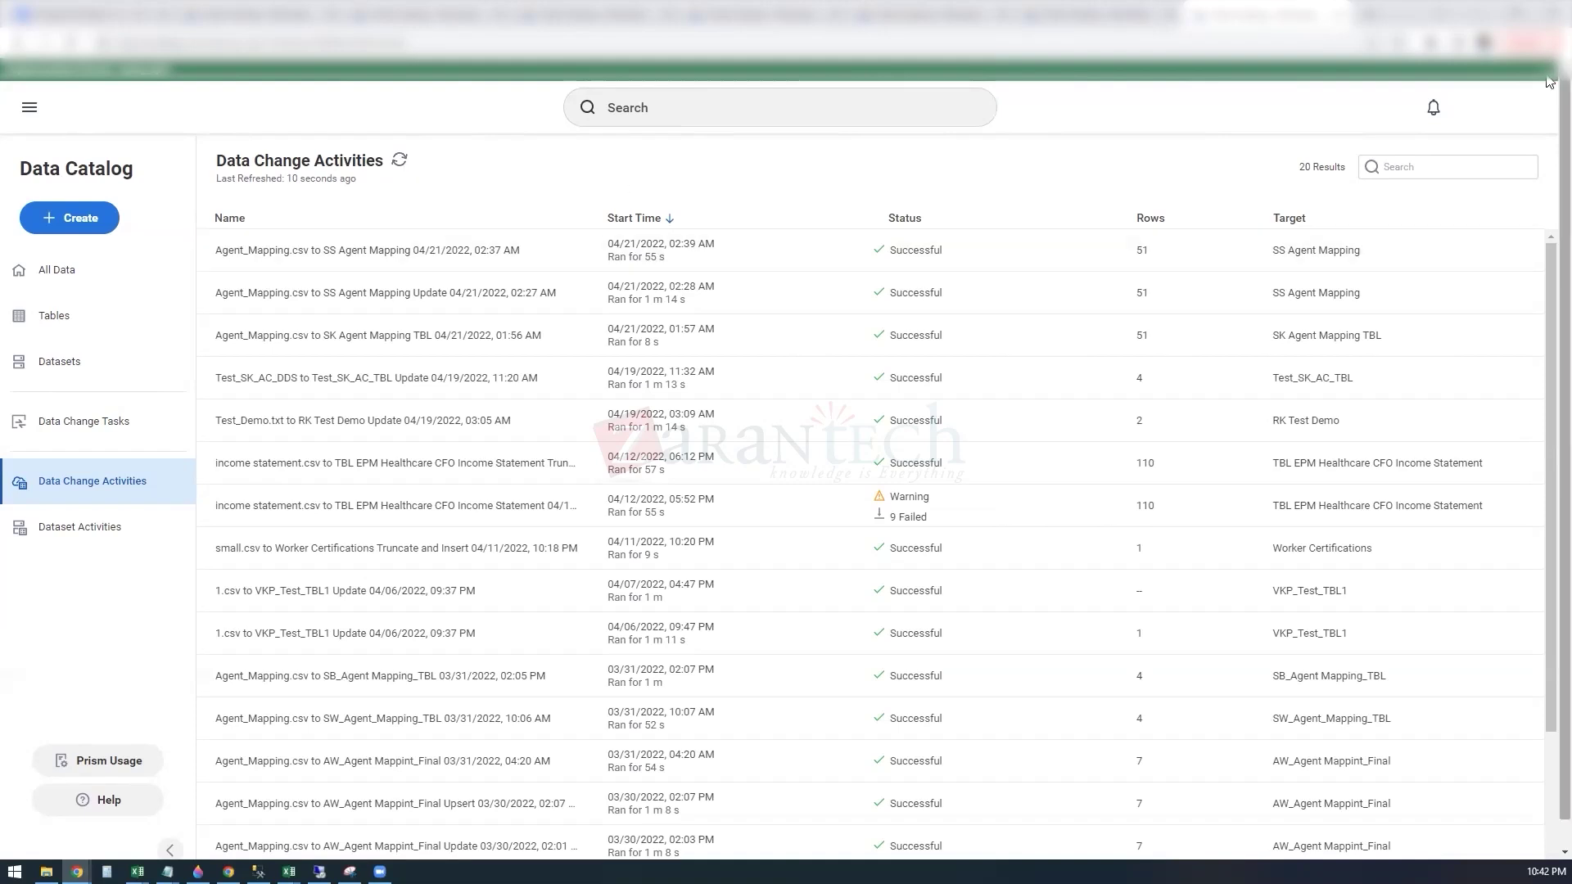
pyautogui.click(1544, 42)
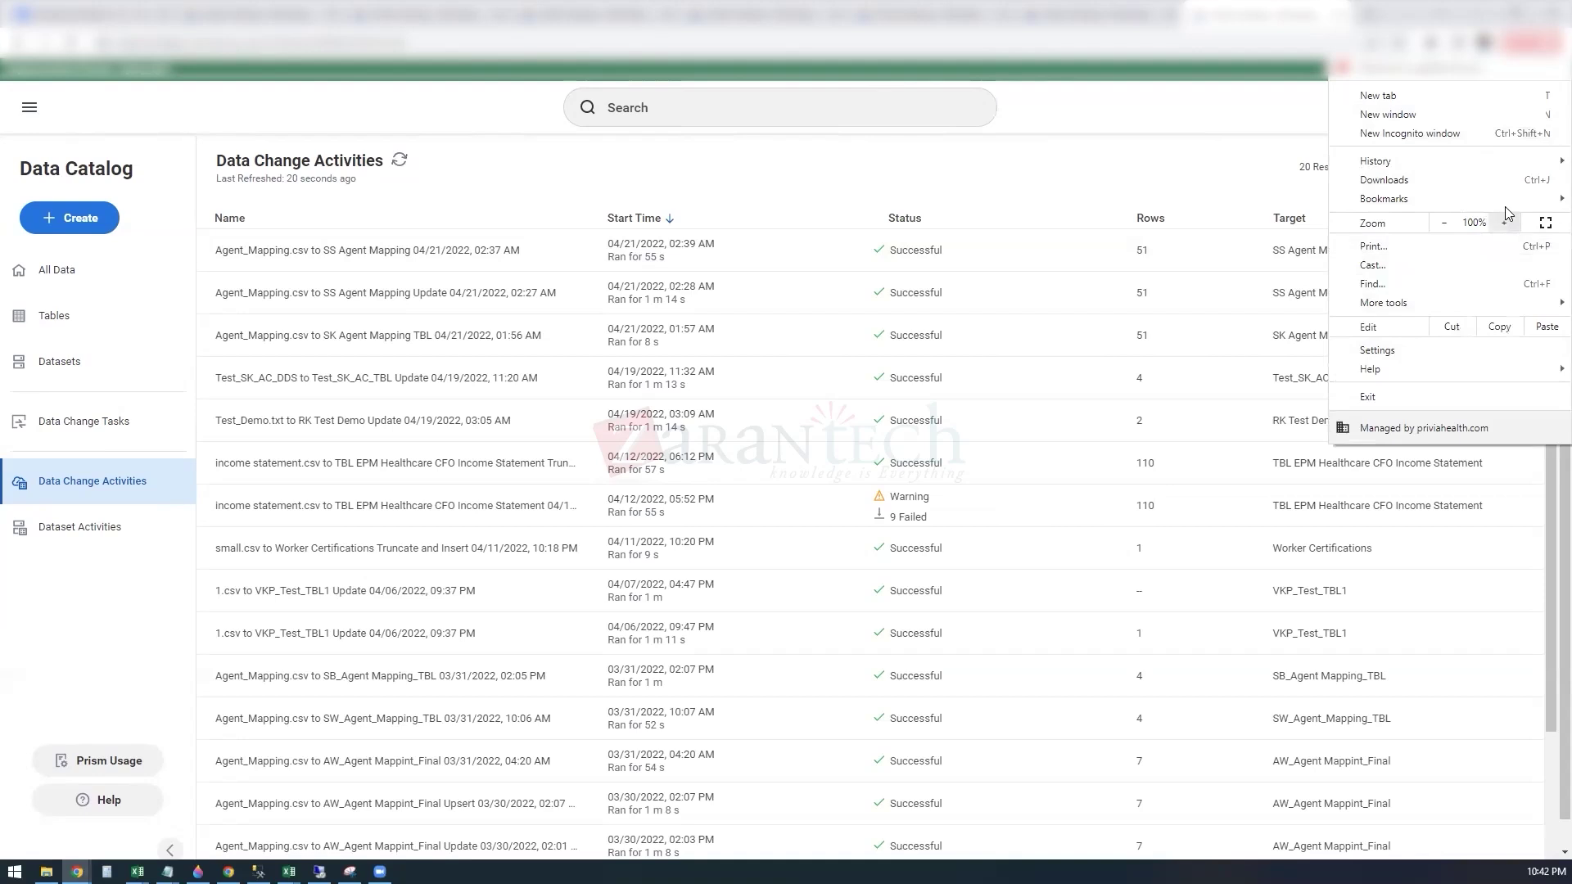
pyautogui.moveTo(1498, 196)
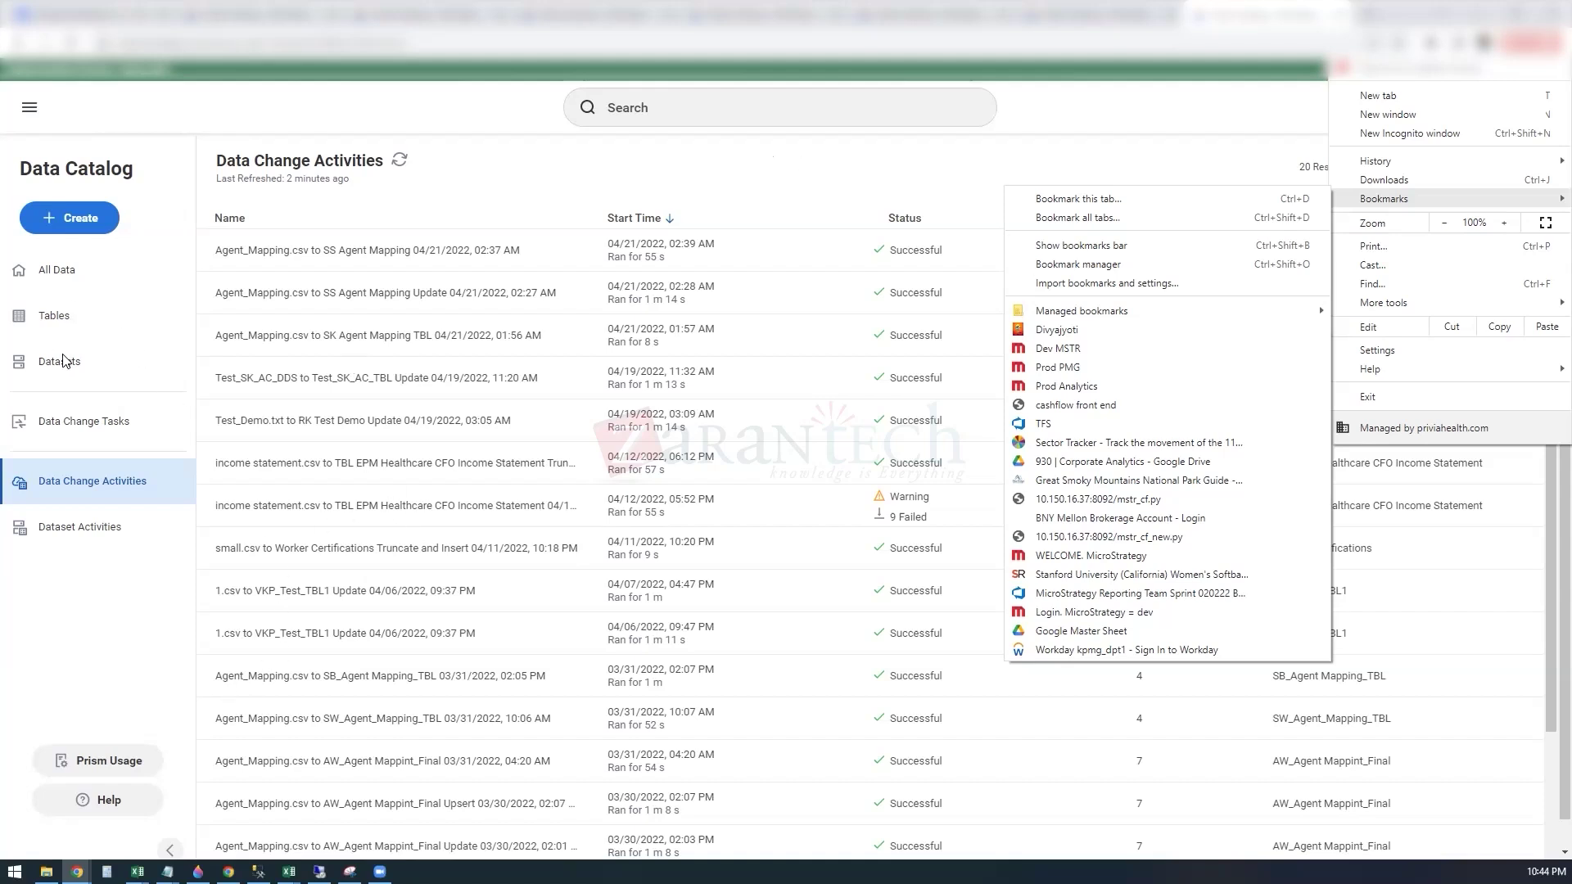
# - View the VRU_Survey_Data base dataset from the catalog's full data list and examine its sample rows in a grid
pyautogui.click(52, 271)
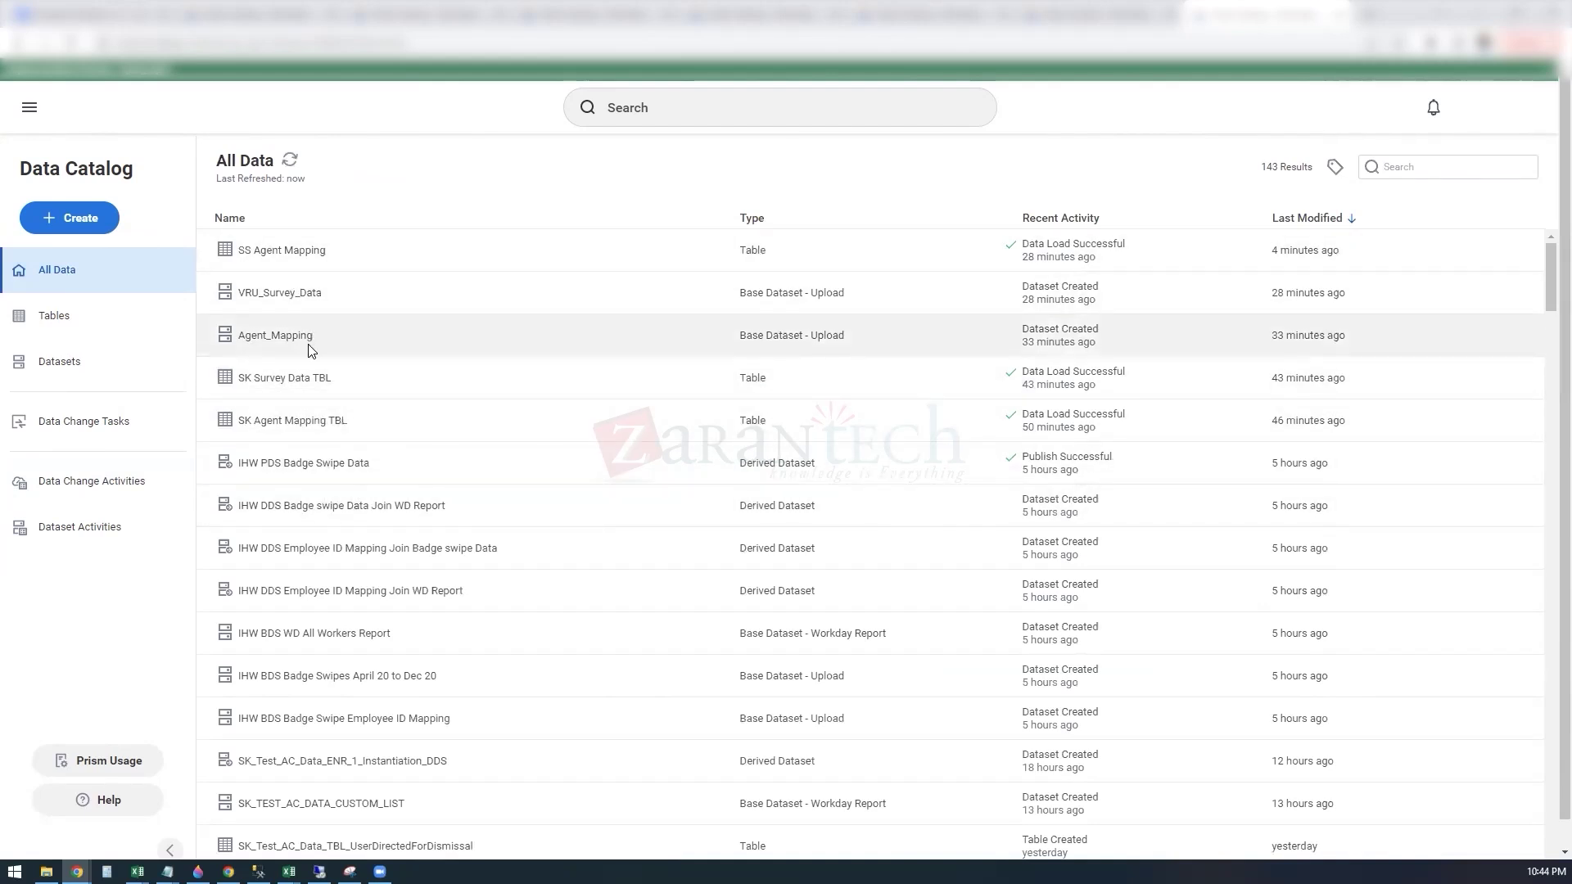
pyautogui.click(272, 292)
pyautogui.rightClick(272, 292)
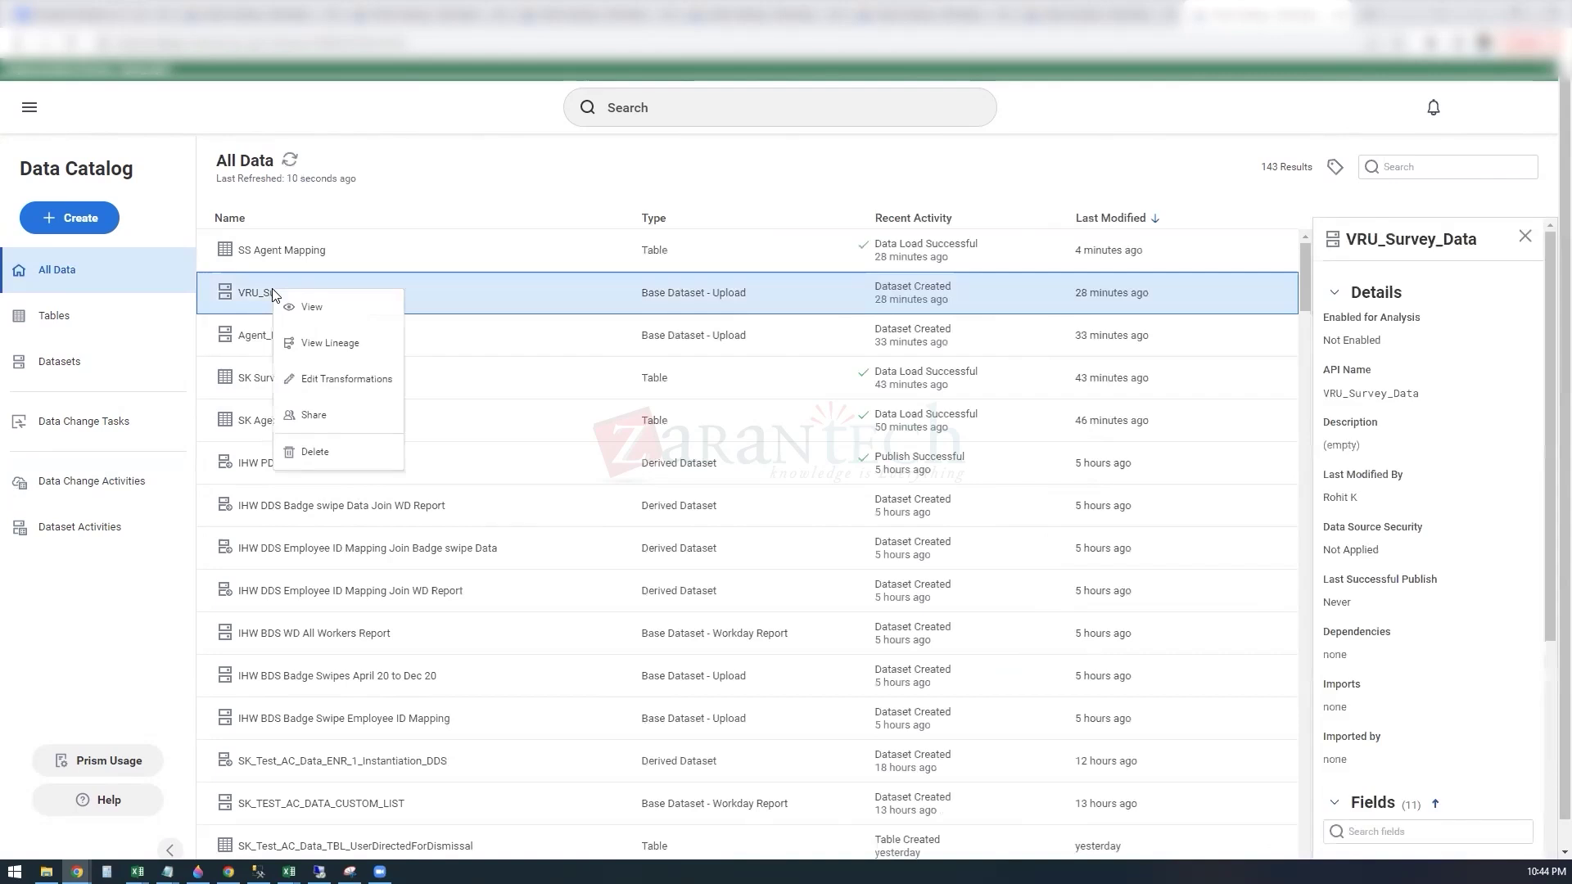
pyautogui.click(310, 309)
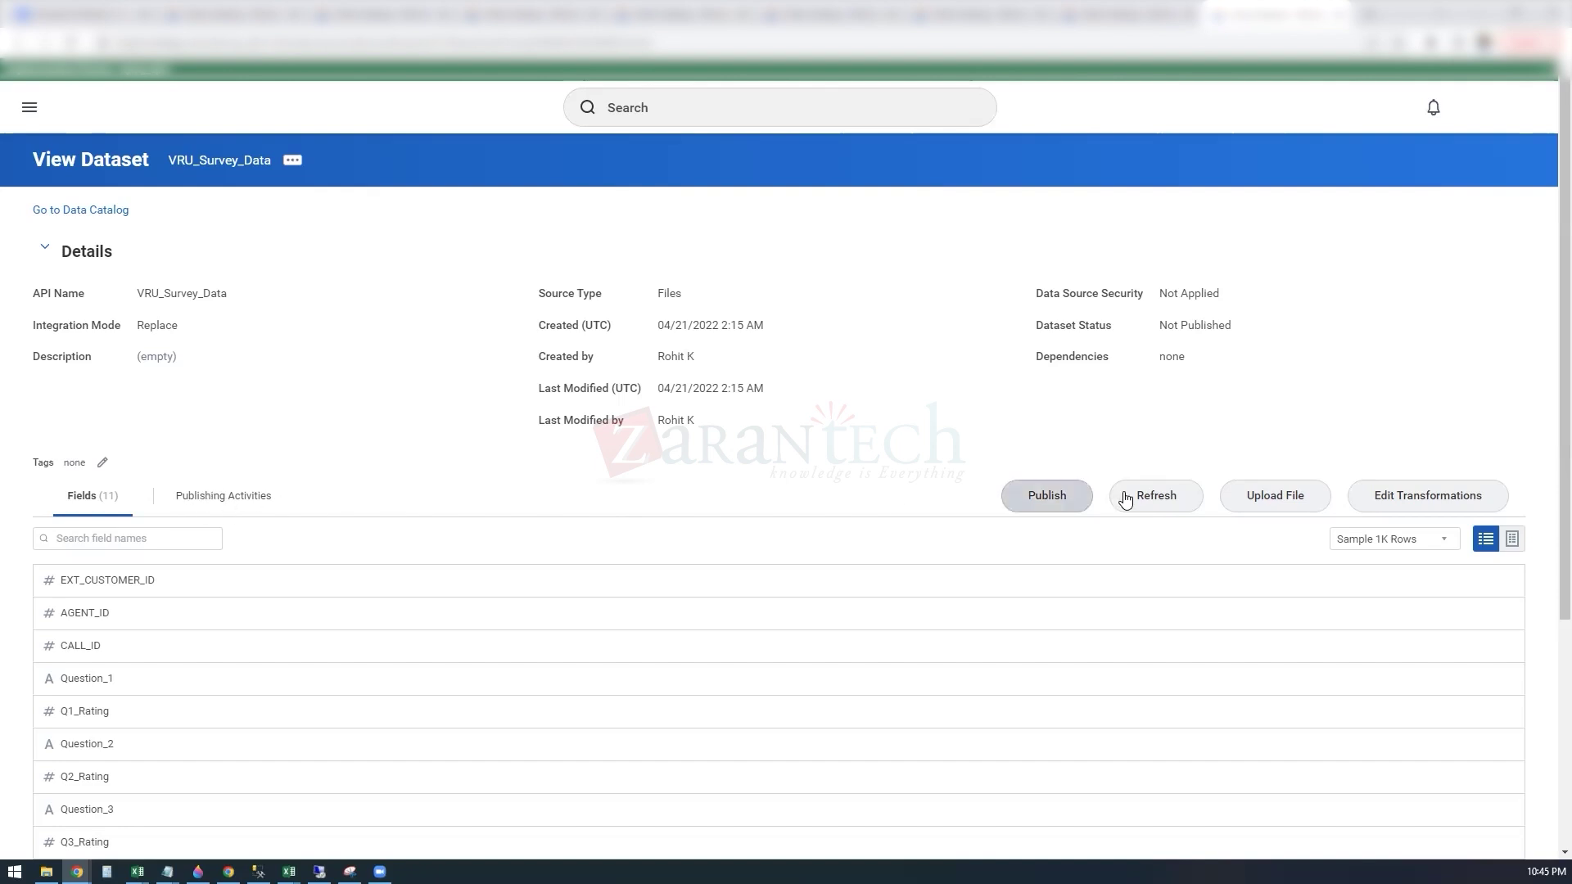
pyautogui.click(1512, 539)
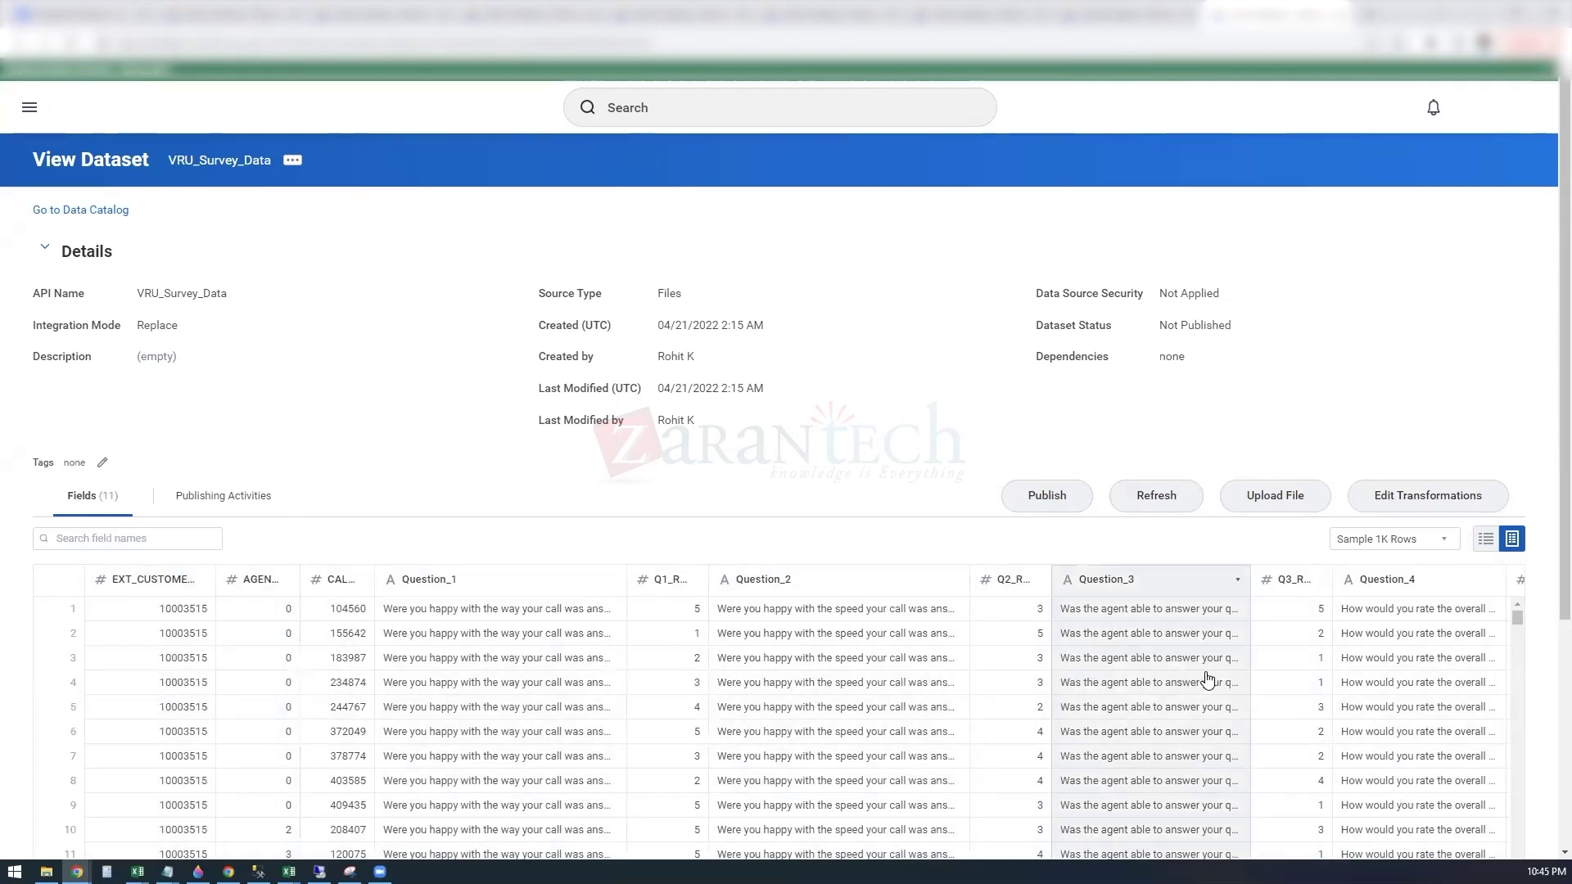
pyautogui.scroll(-8, 385, 679)
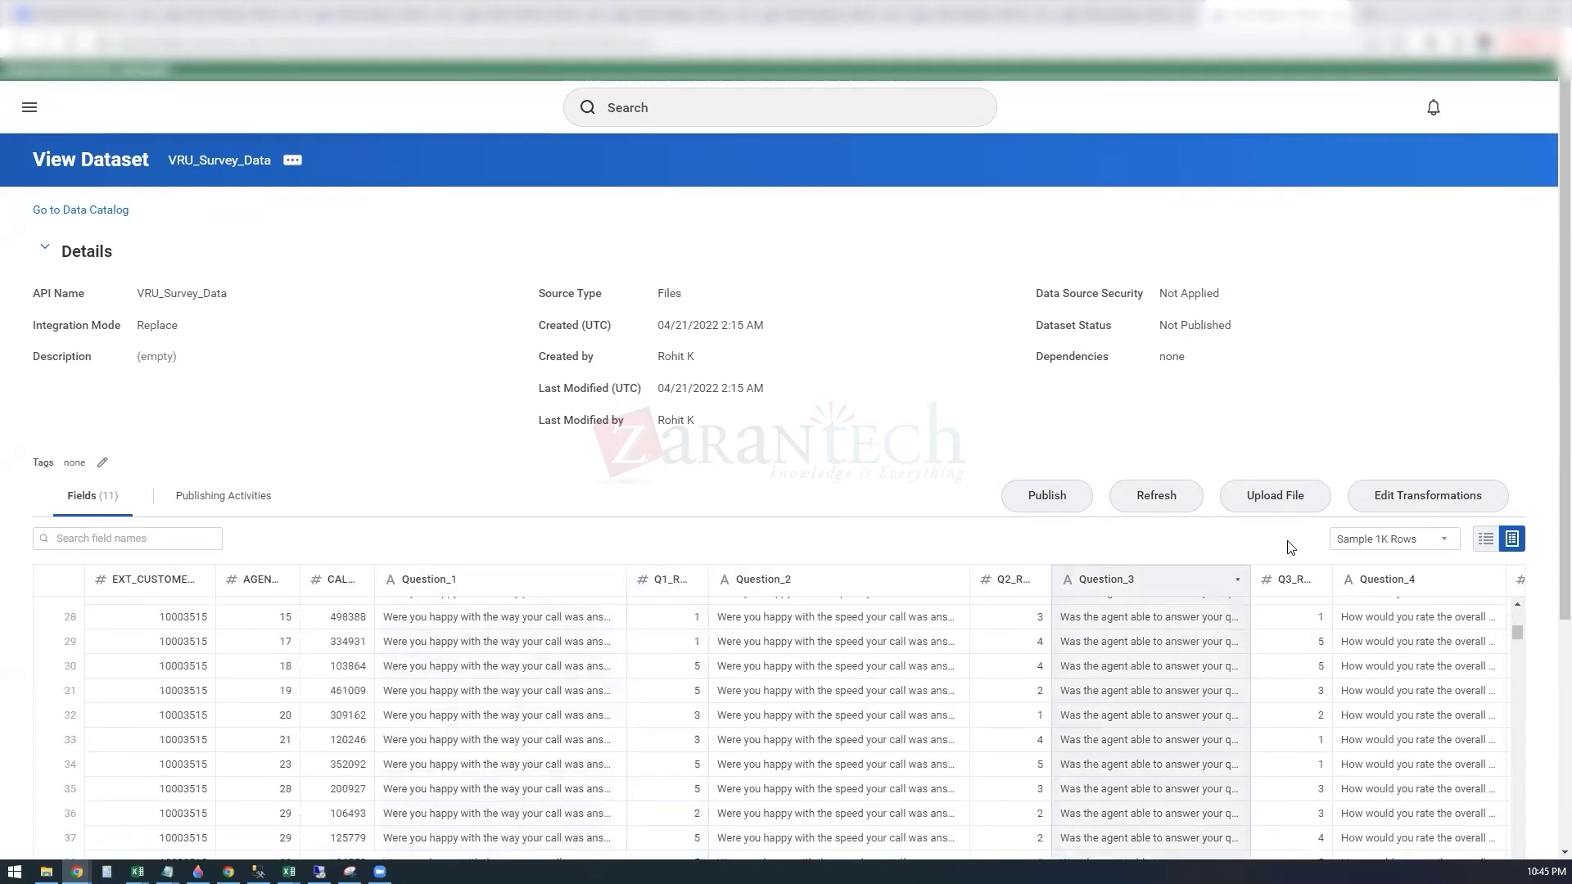
pyautogui.scroll(-6, 1198, 653)
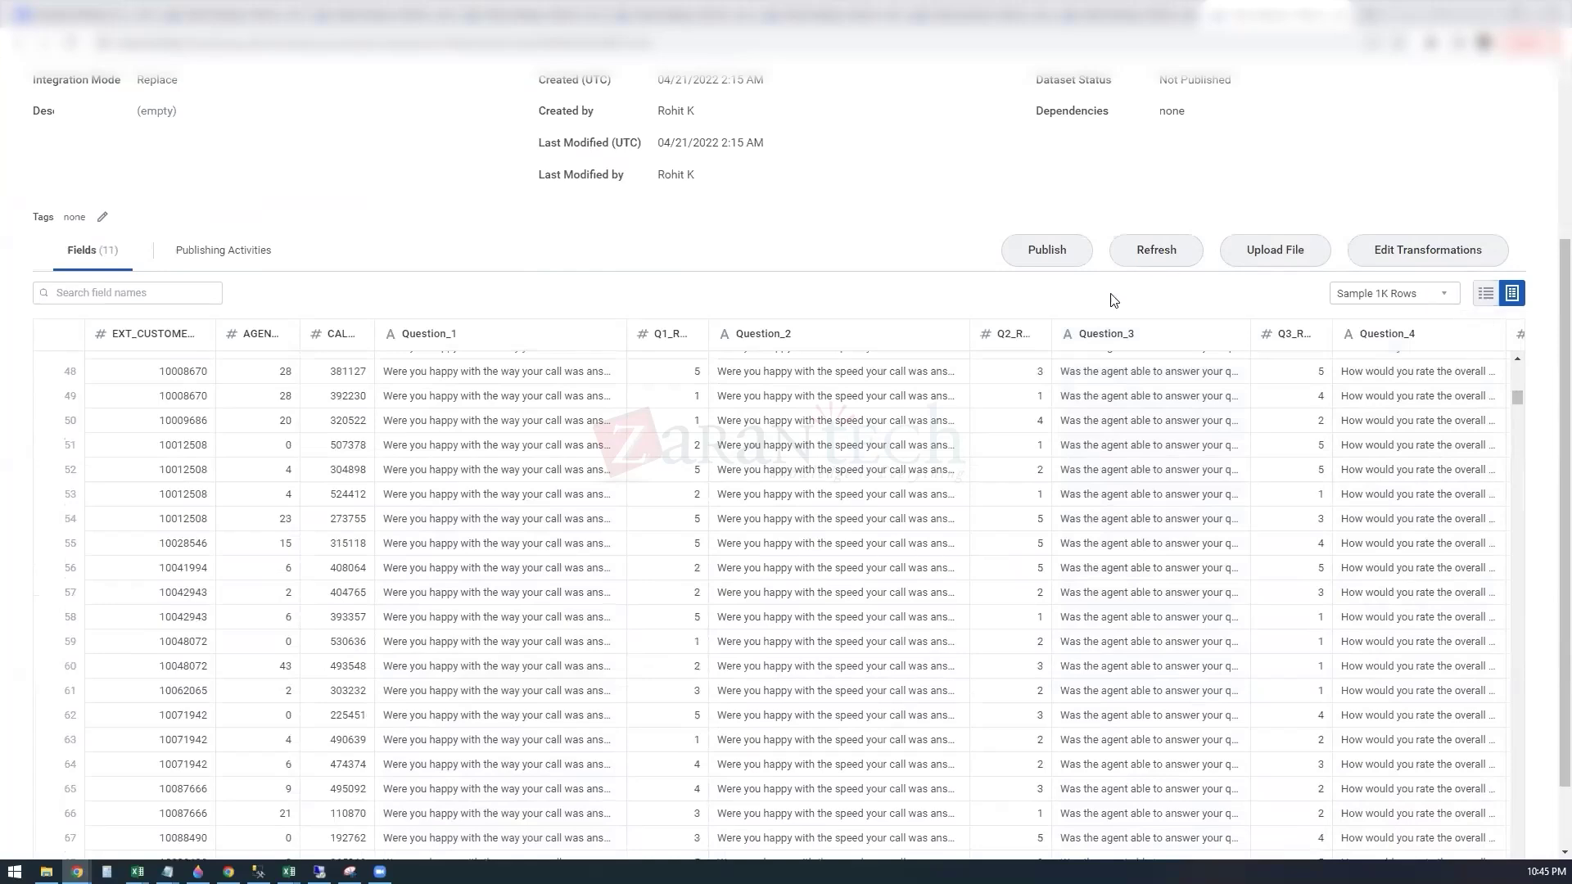
# - Refresh the VRU_Survey_Data dataset, check its publishing activities, and return to its field list
pyautogui.click(1156, 249)
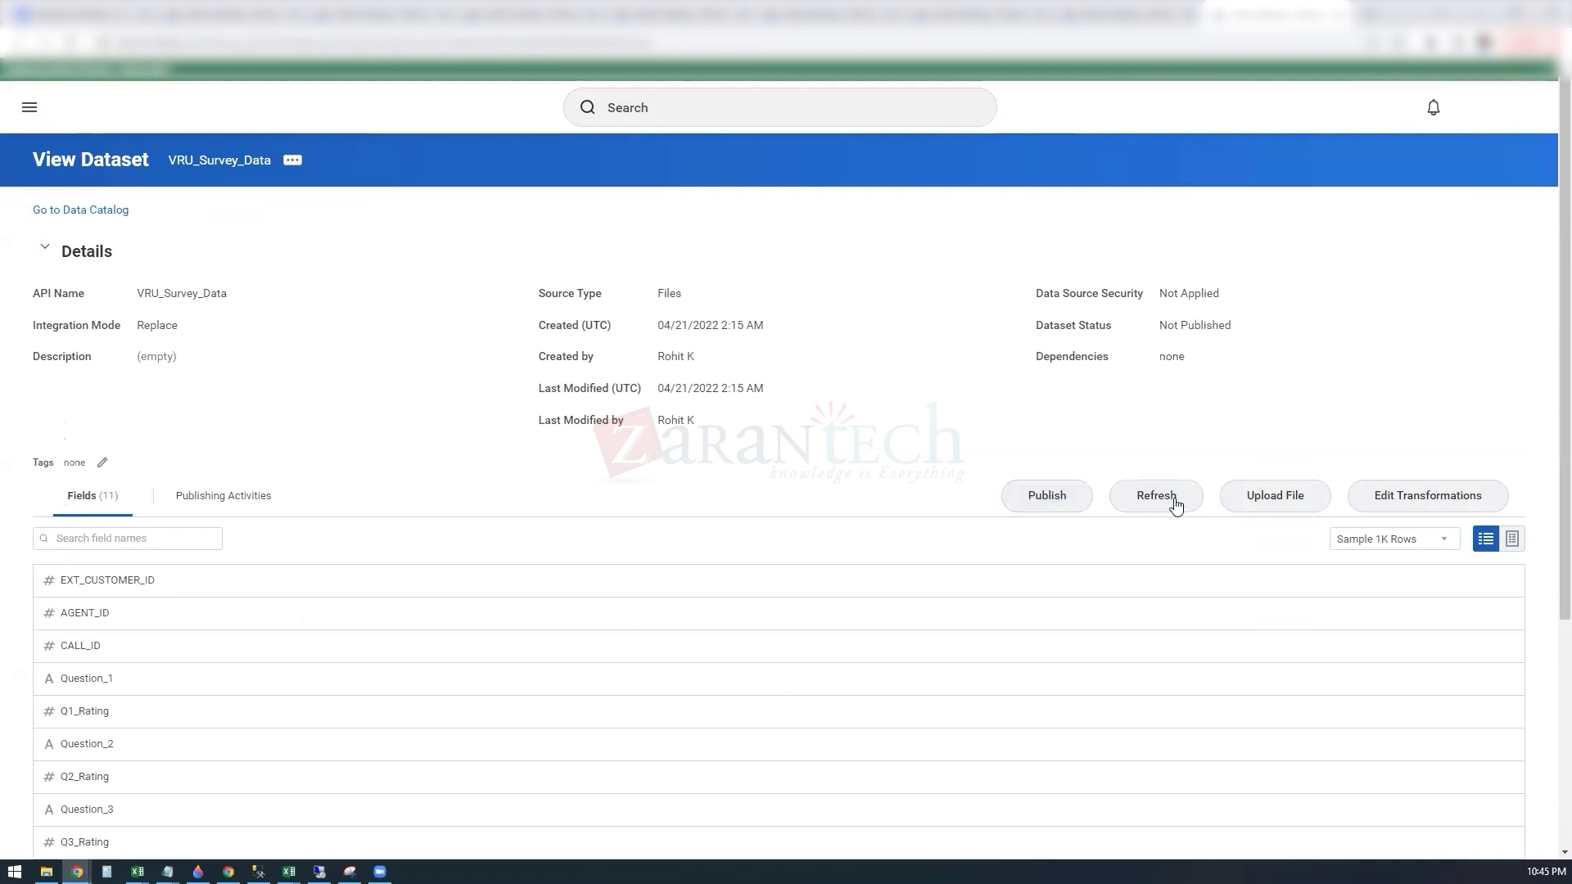
pyautogui.click(239, 497)
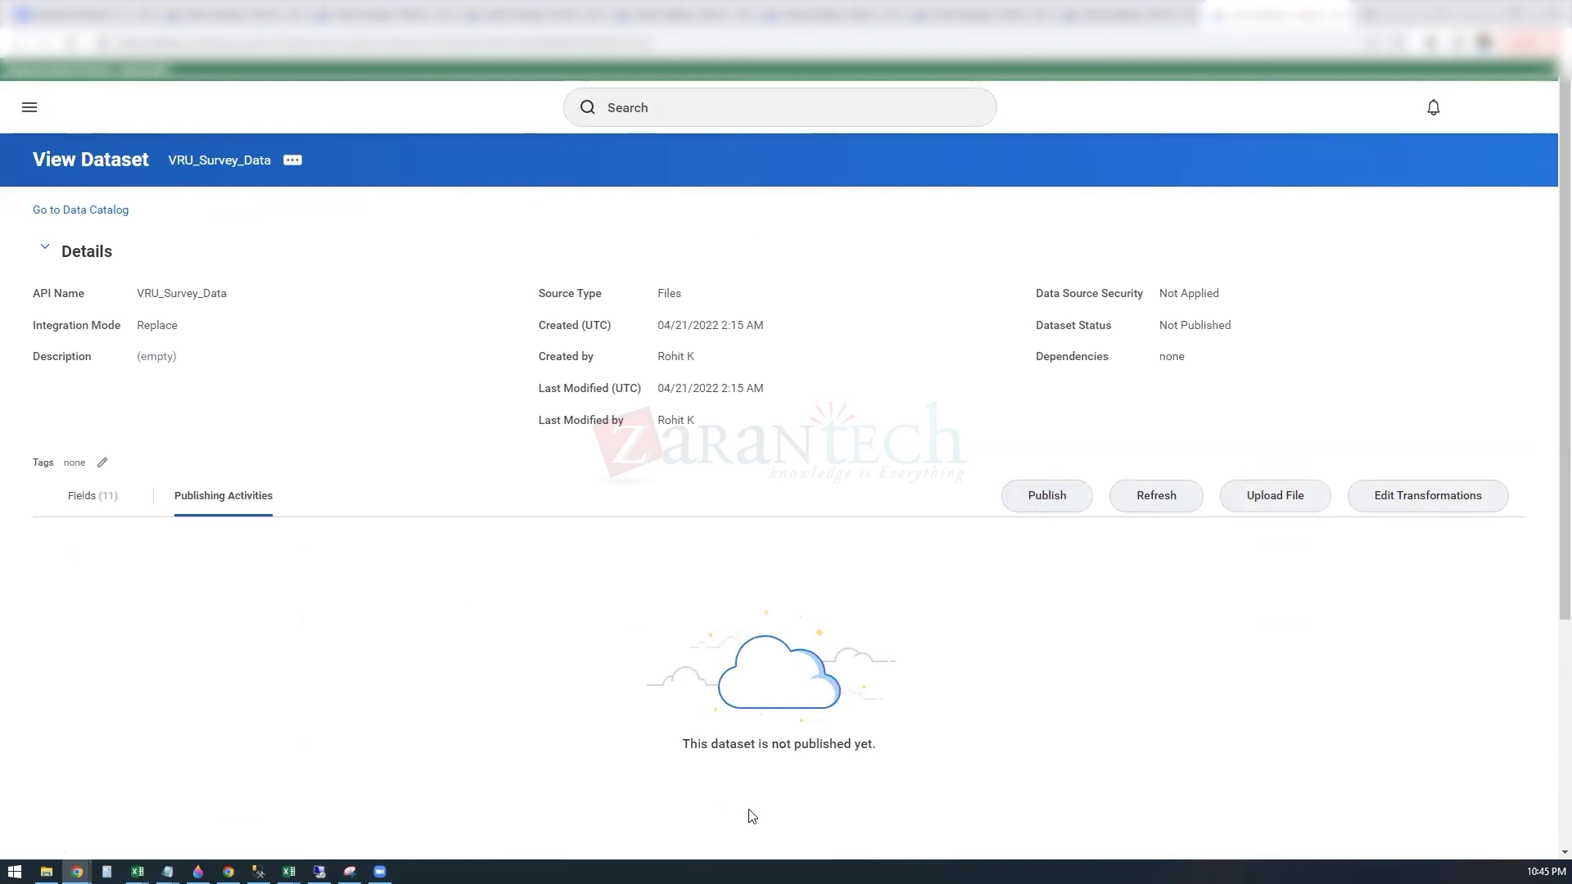
pyautogui.click(99, 496)
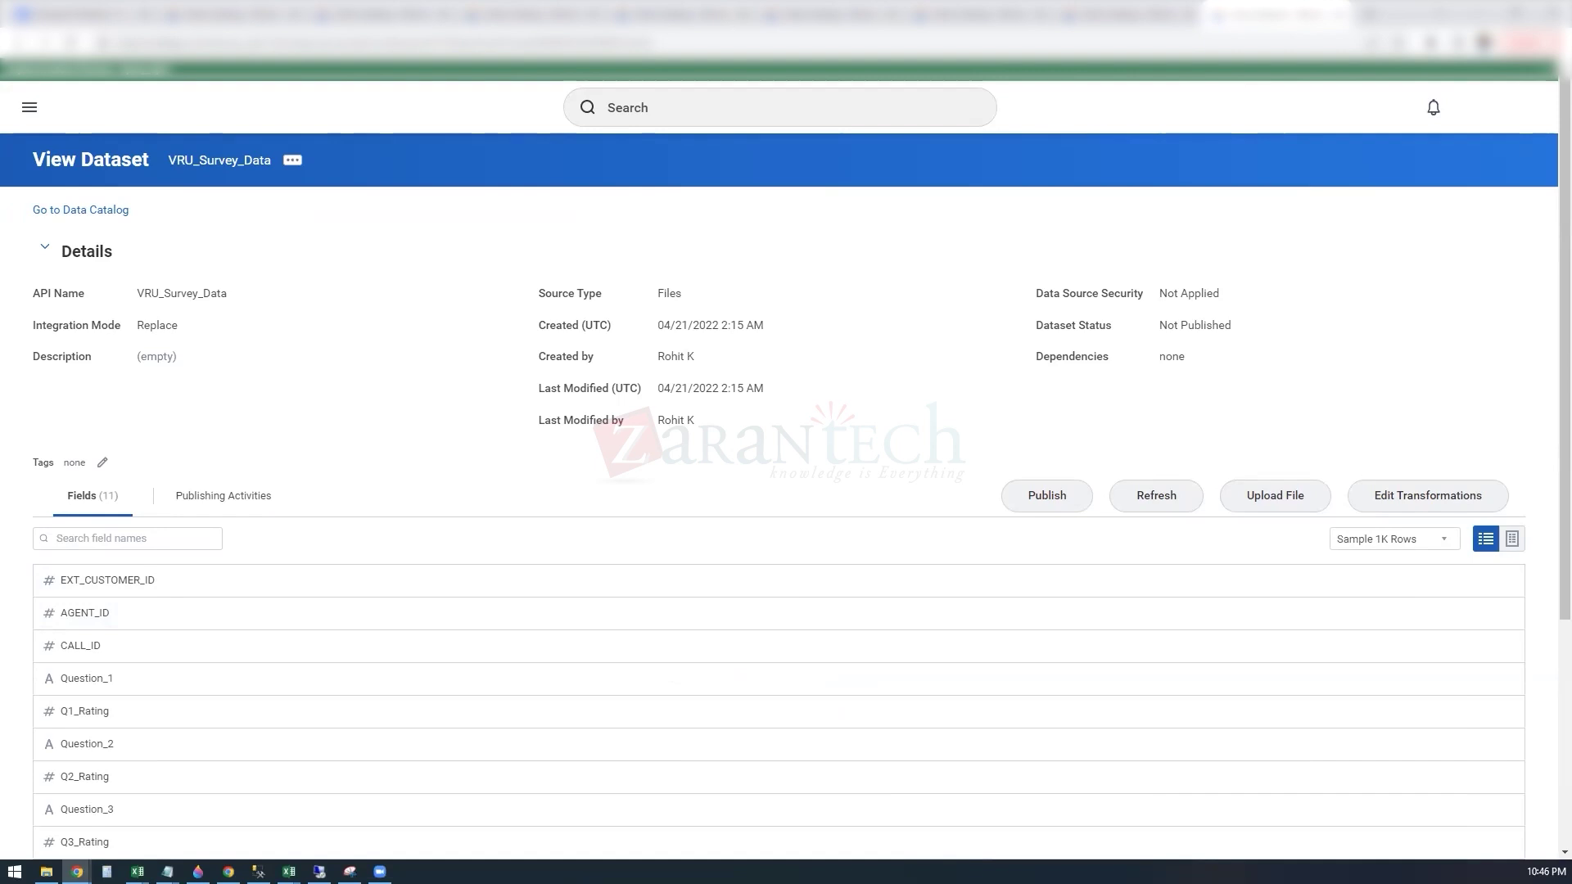
# - Open VRU_Survey_Data for editing its transformations through the dataset's related actions and look over the Parse stage rows
pyautogui.click(286, 161)
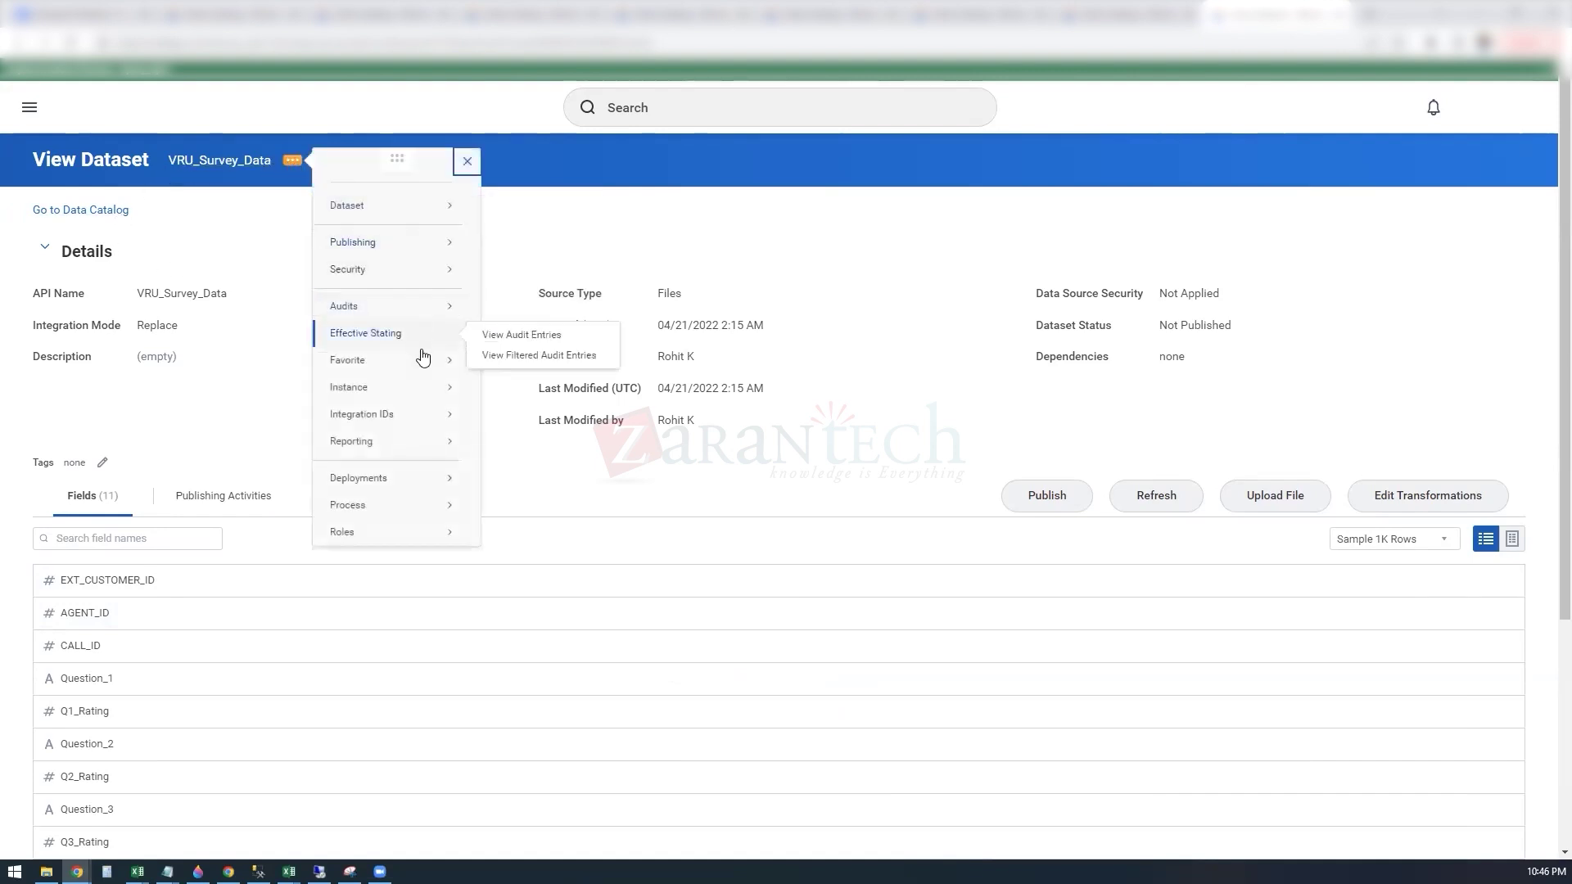
pyautogui.moveTo(372, 278)
pyautogui.moveTo(377, 206)
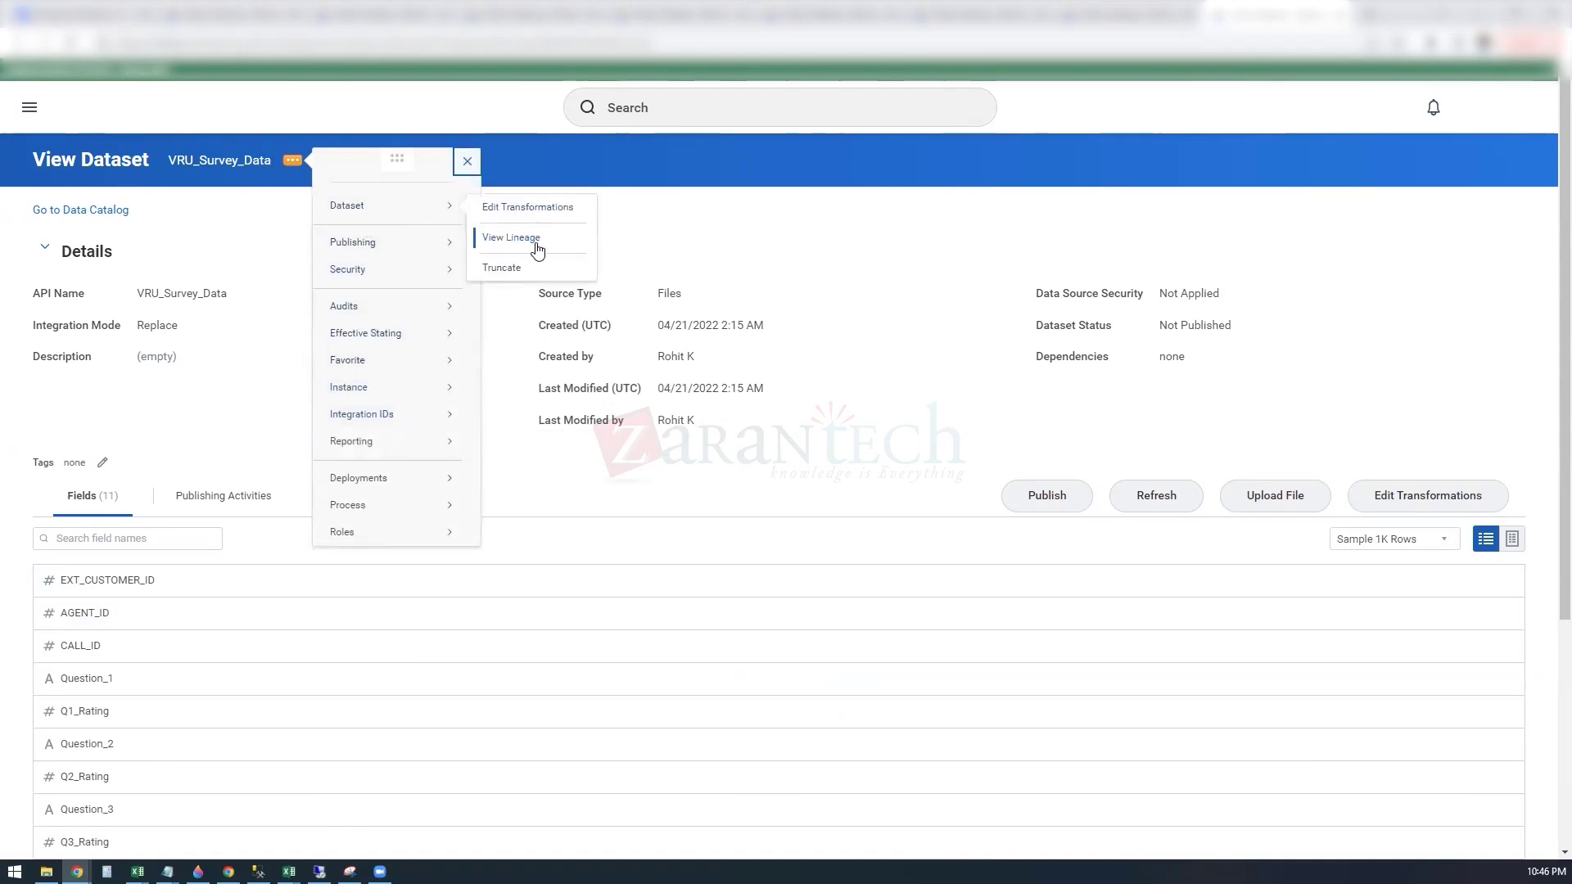
pyautogui.click(540, 211)
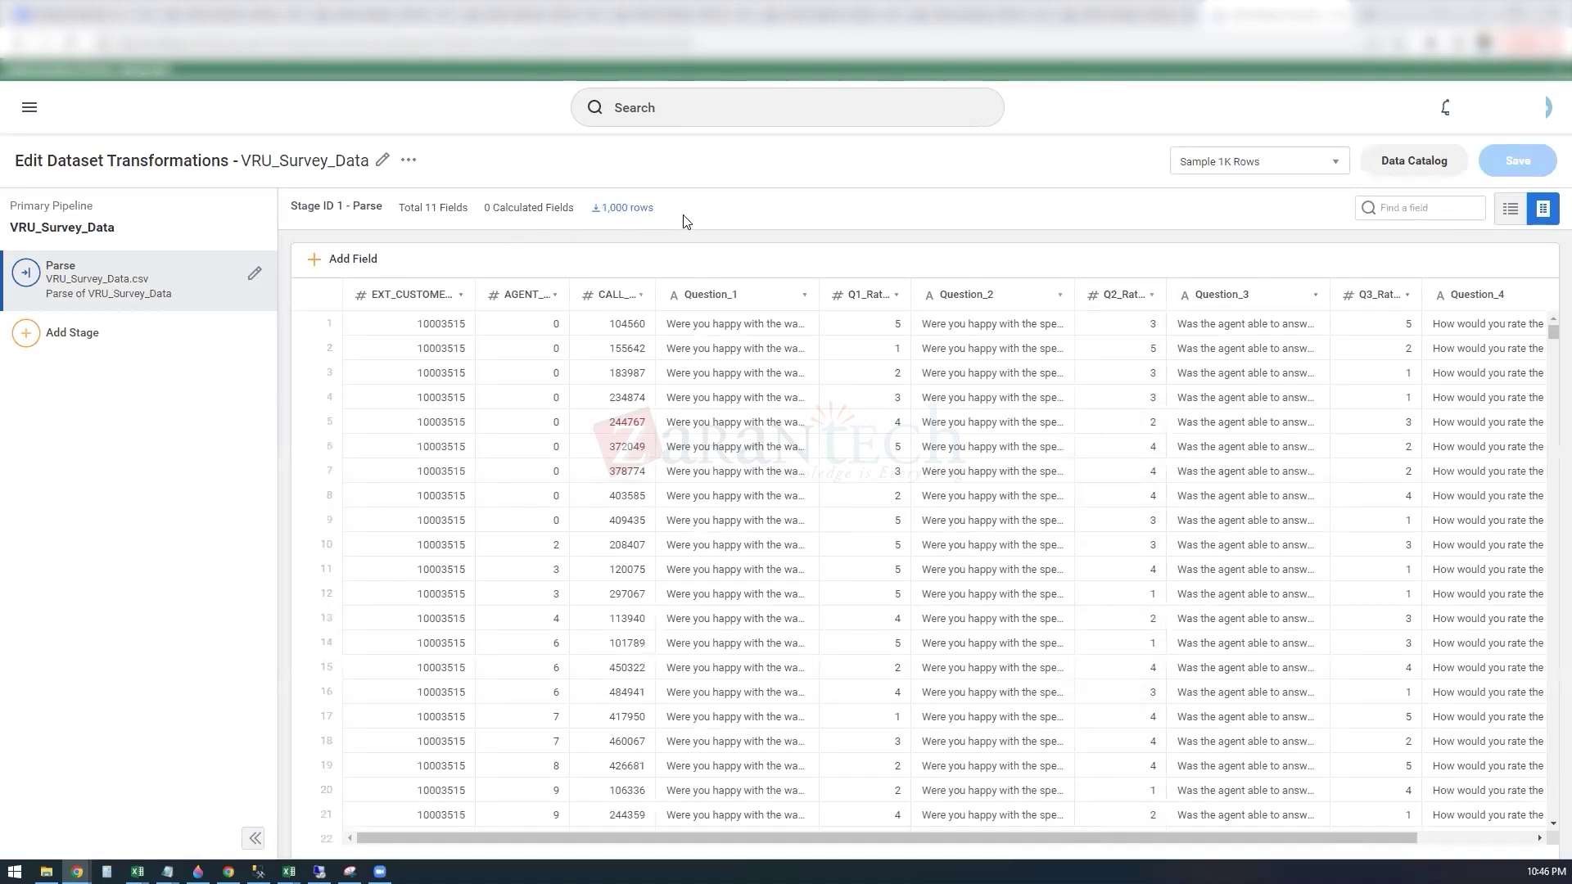
pyautogui.scroll(-8, 752, 578)
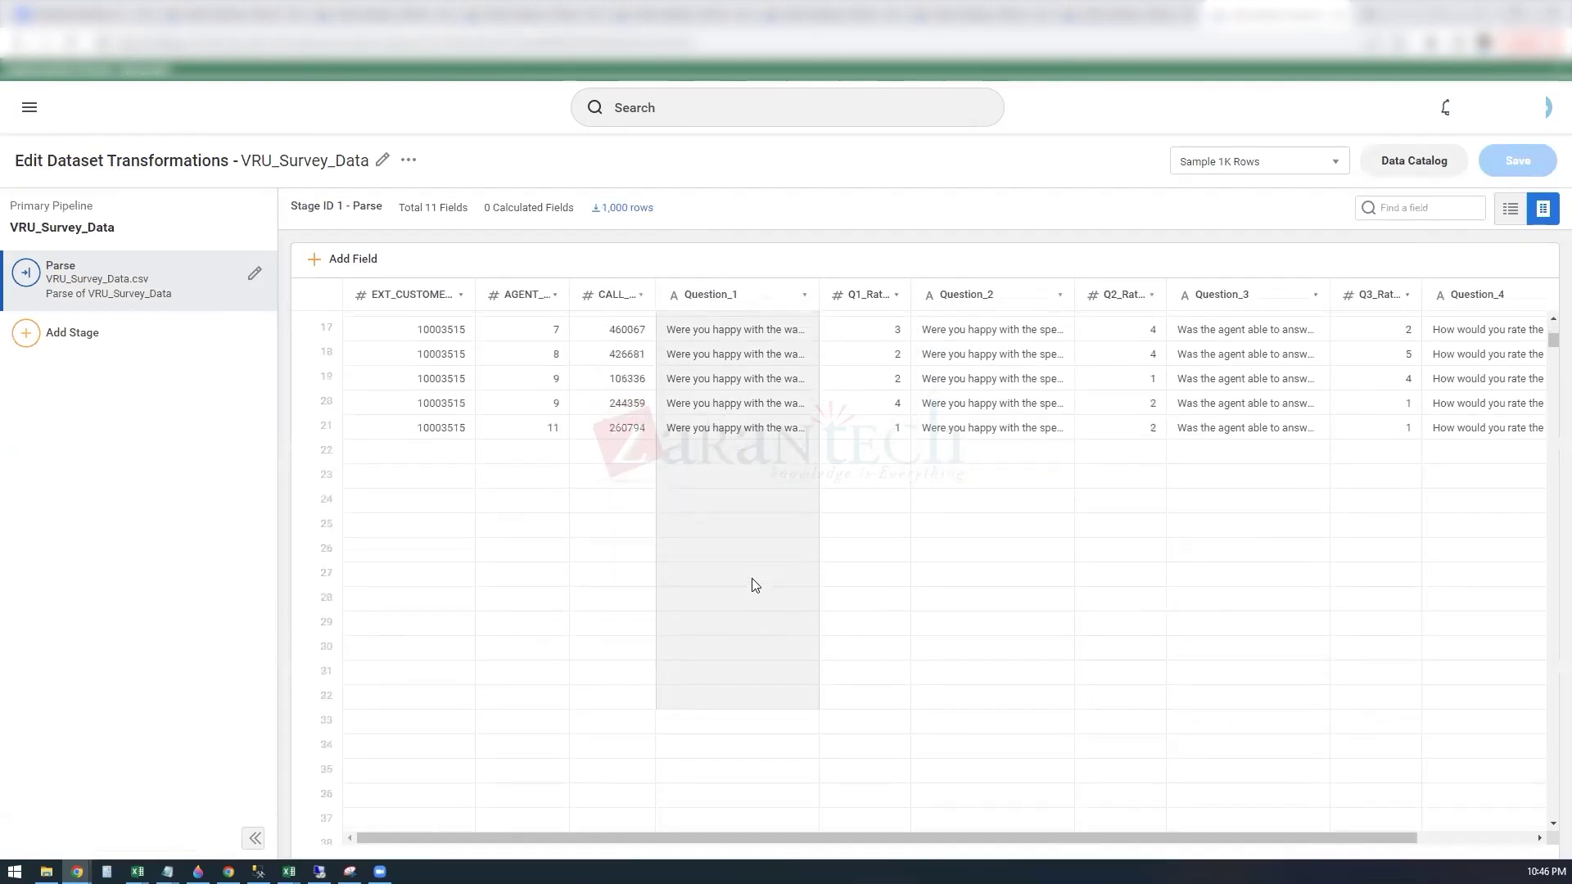
pyautogui.scroll(8, 752, 578)
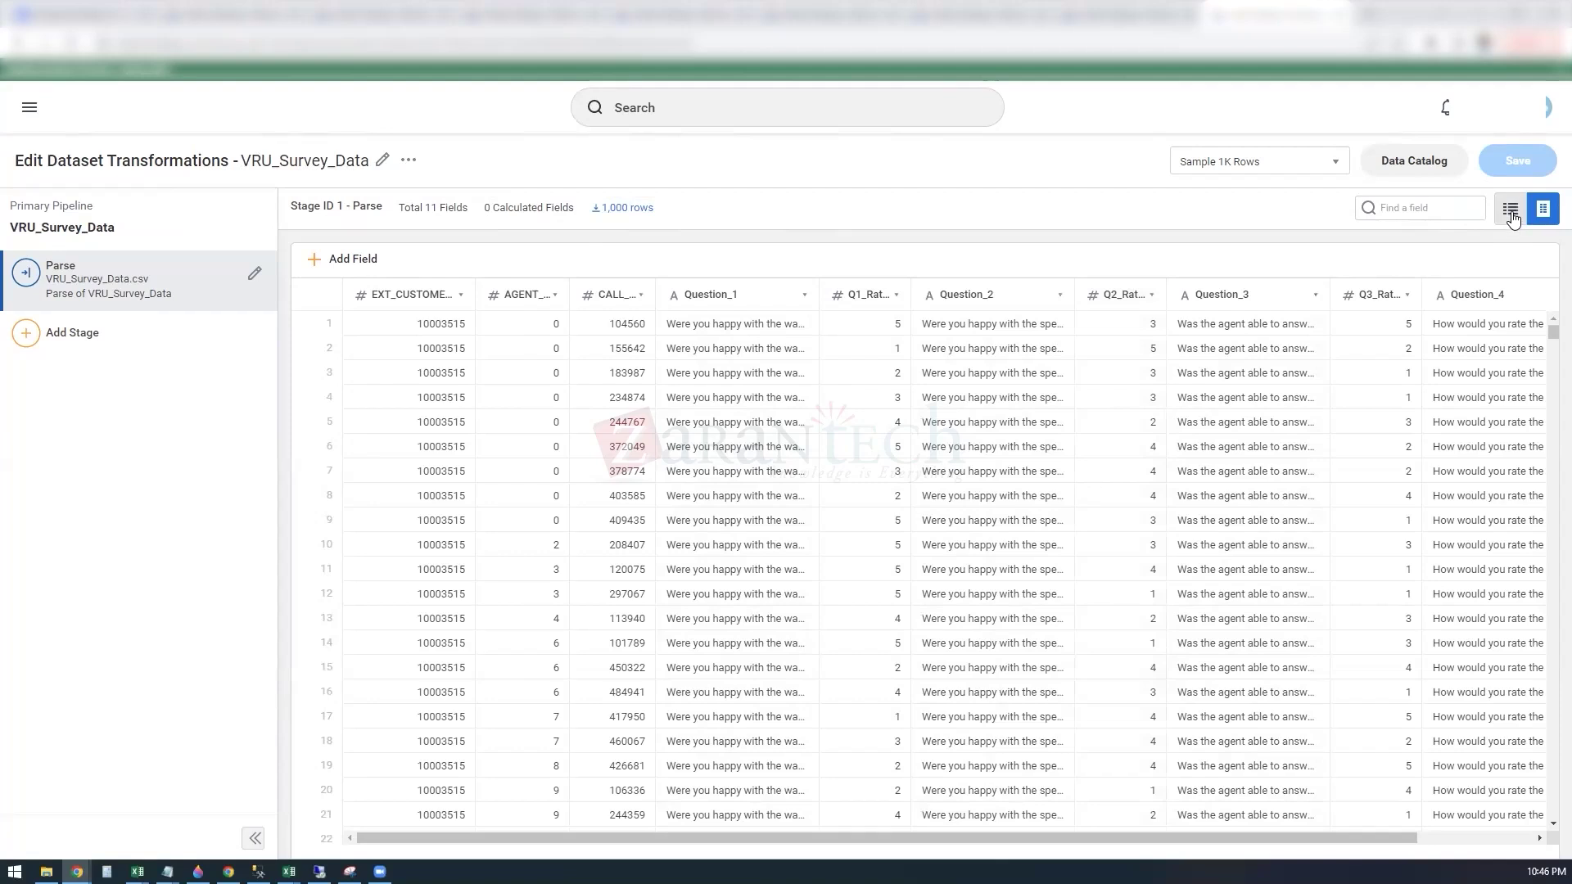
# - Set the sample size to 20K rows and download the Parse stage rows of VRU_Survey_Data
pyautogui.click(1290, 163)
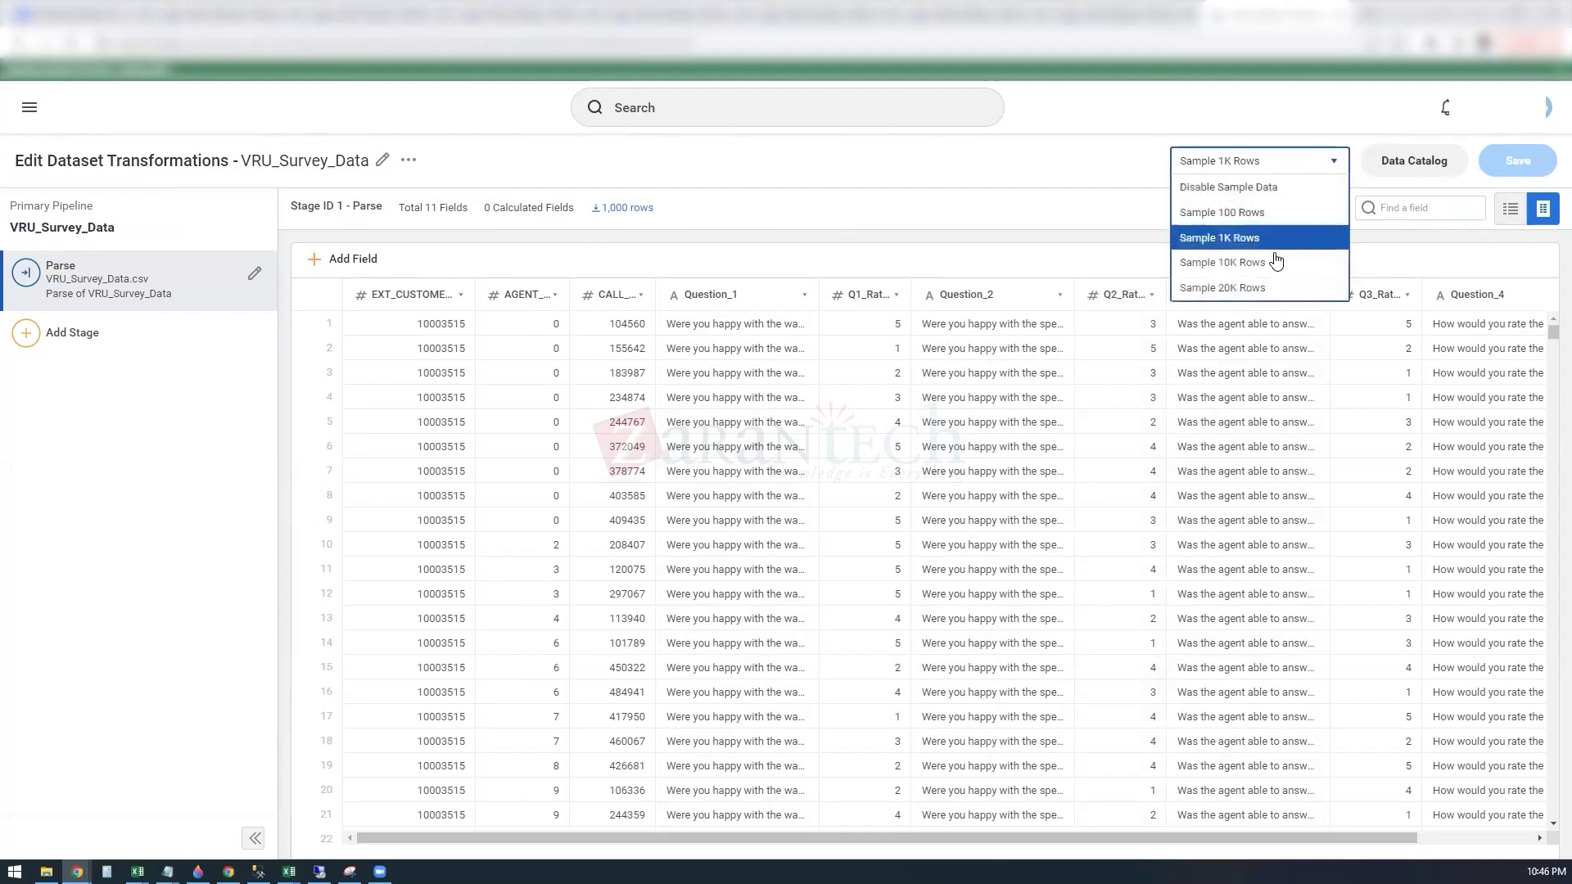
pyautogui.click(1268, 287)
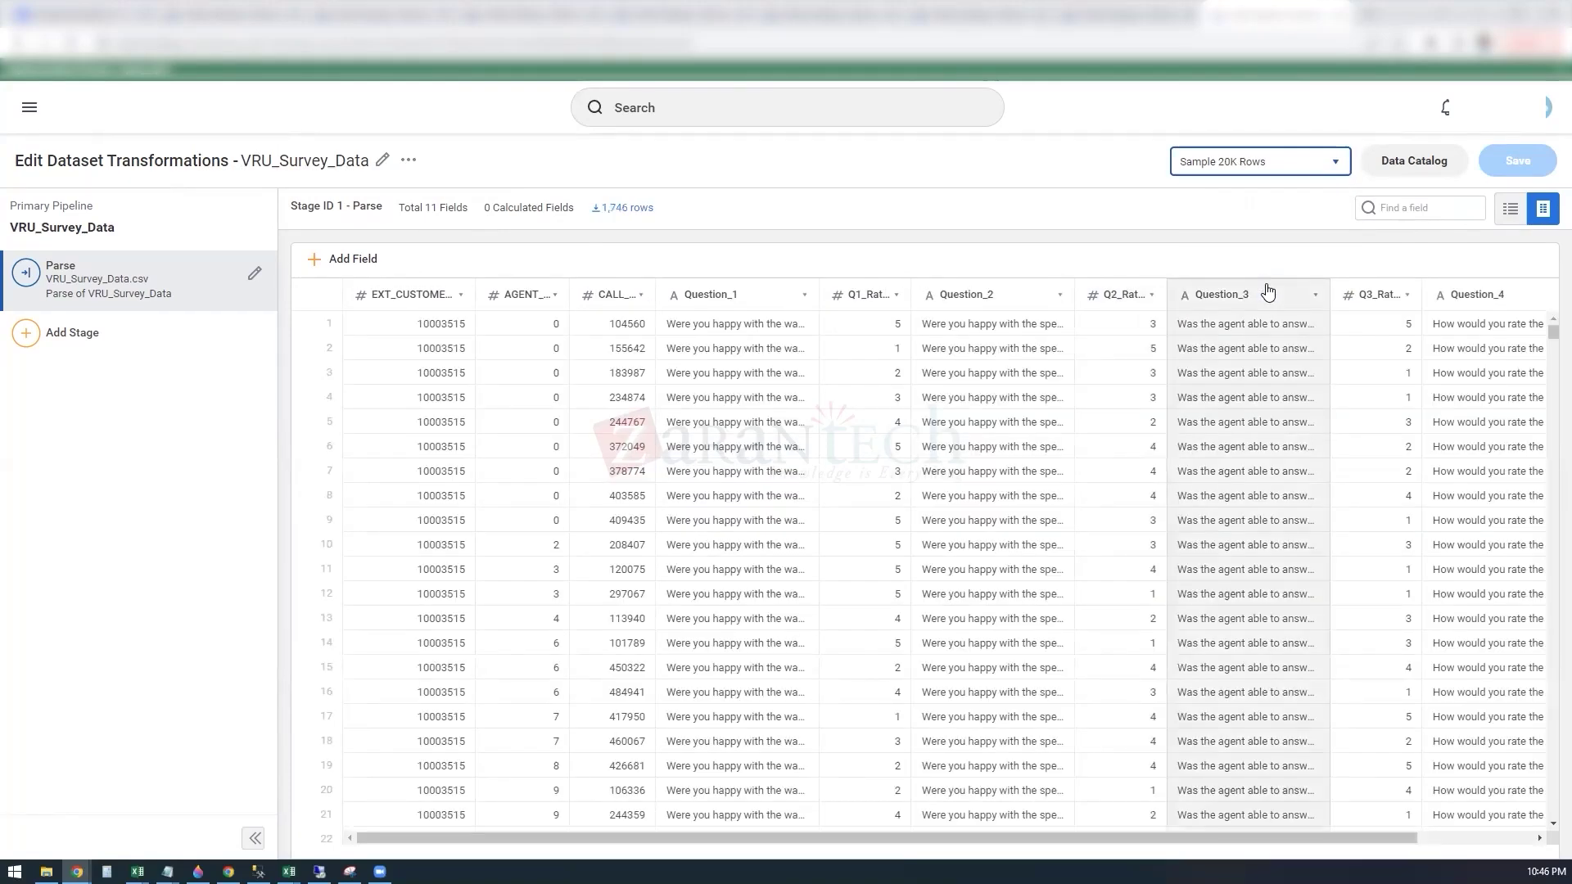
pyautogui.click(635, 209)
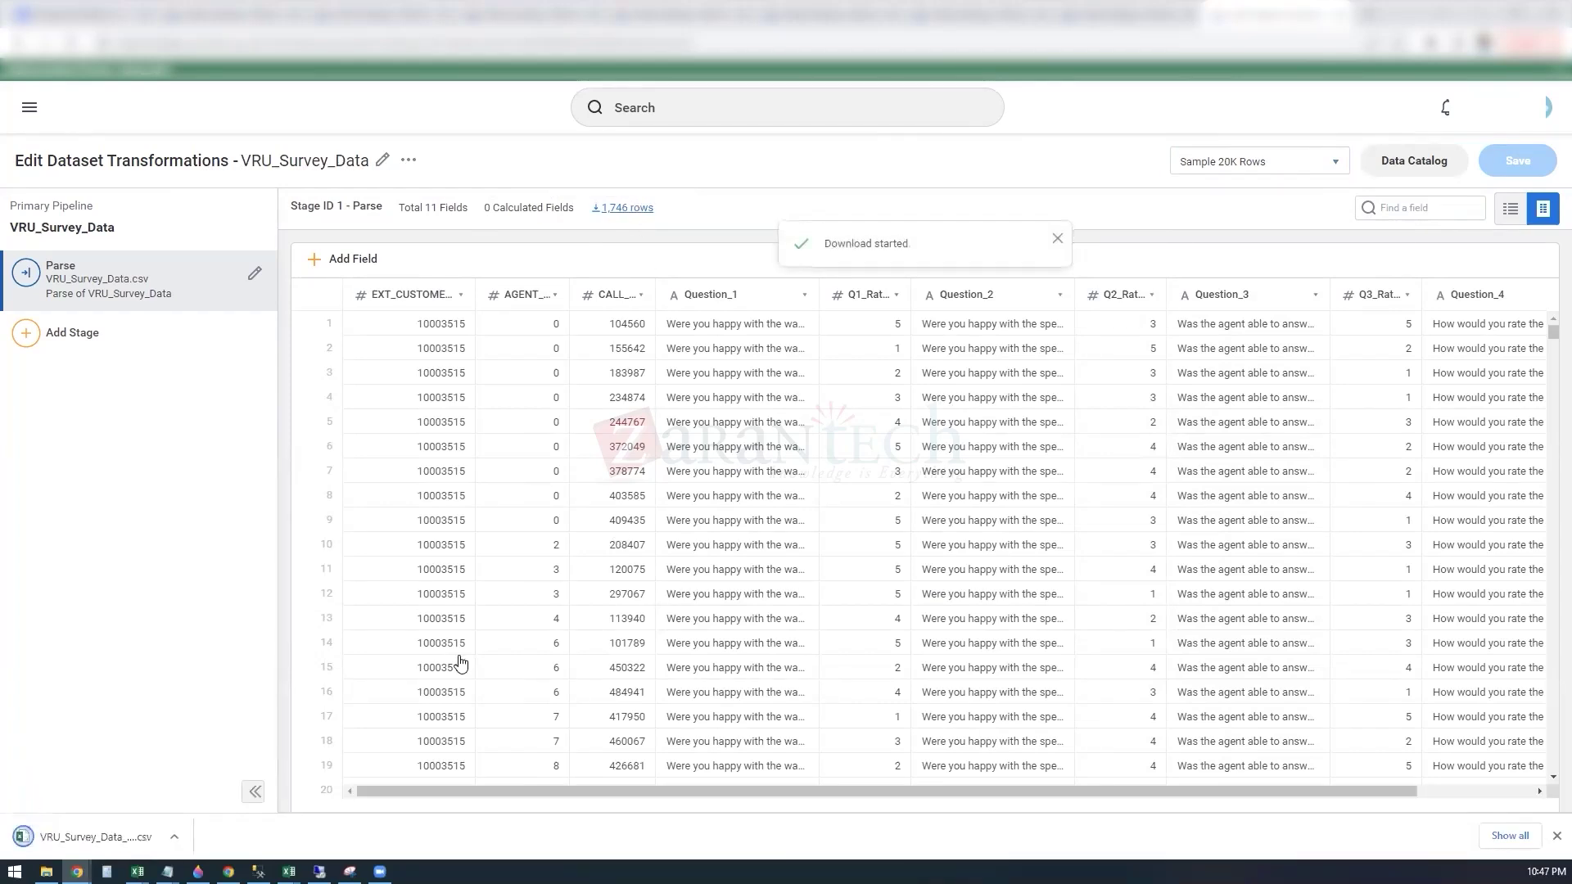
# - Open the downloaded survey file in Excel and save it as VRU_Survey_Data in CSV format, in the folder containing Agent_Mapping
pyautogui.click(128, 839)
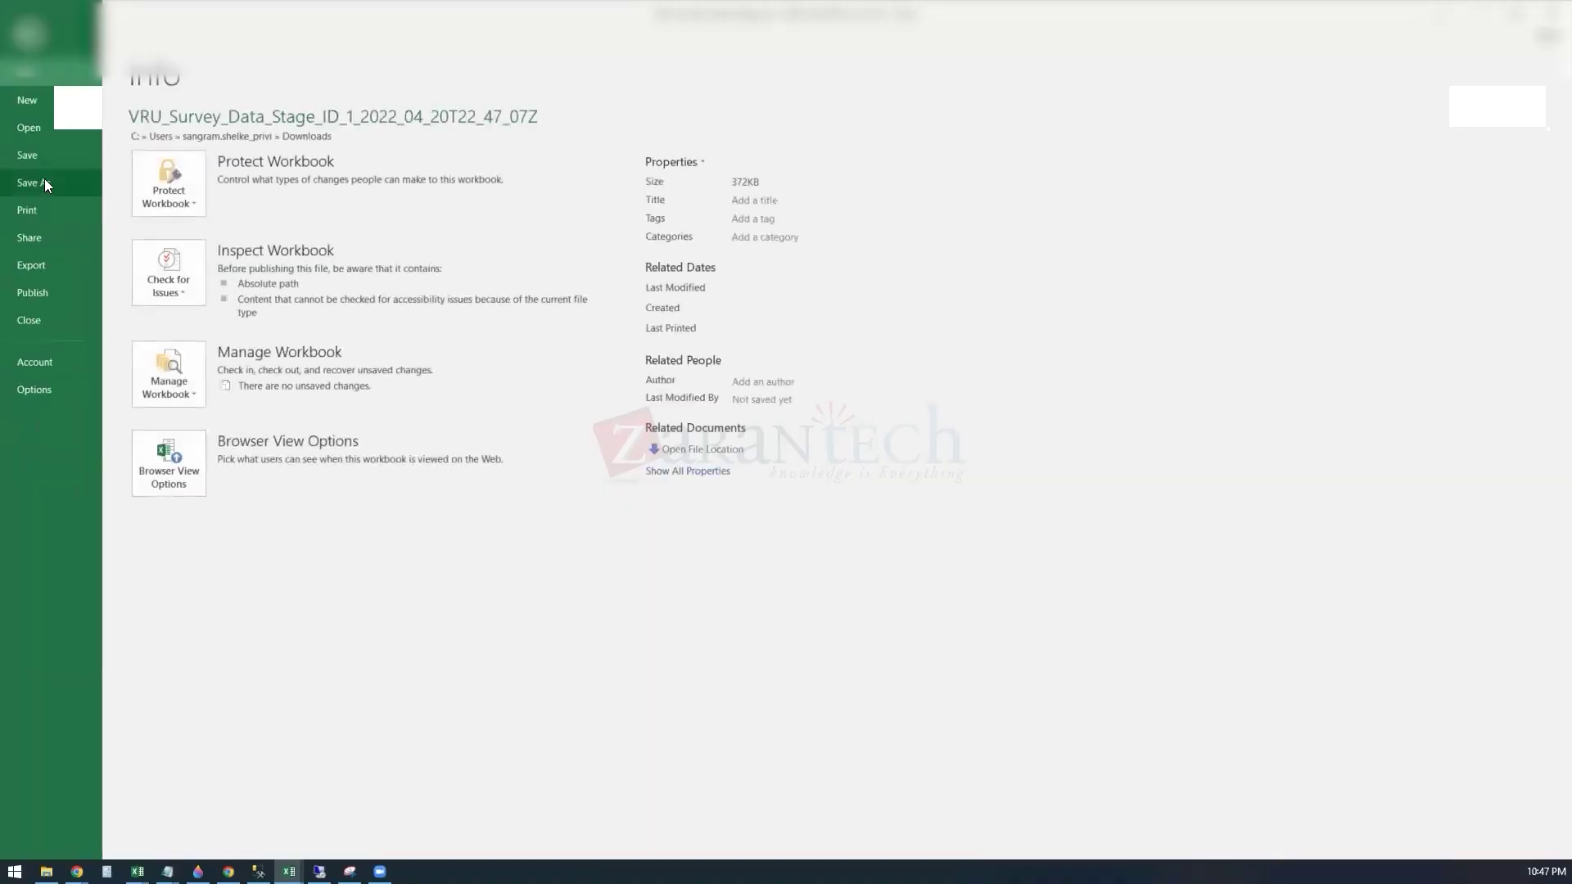
pyautogui.click(44, 179)
pyautogui.click(510, 262)
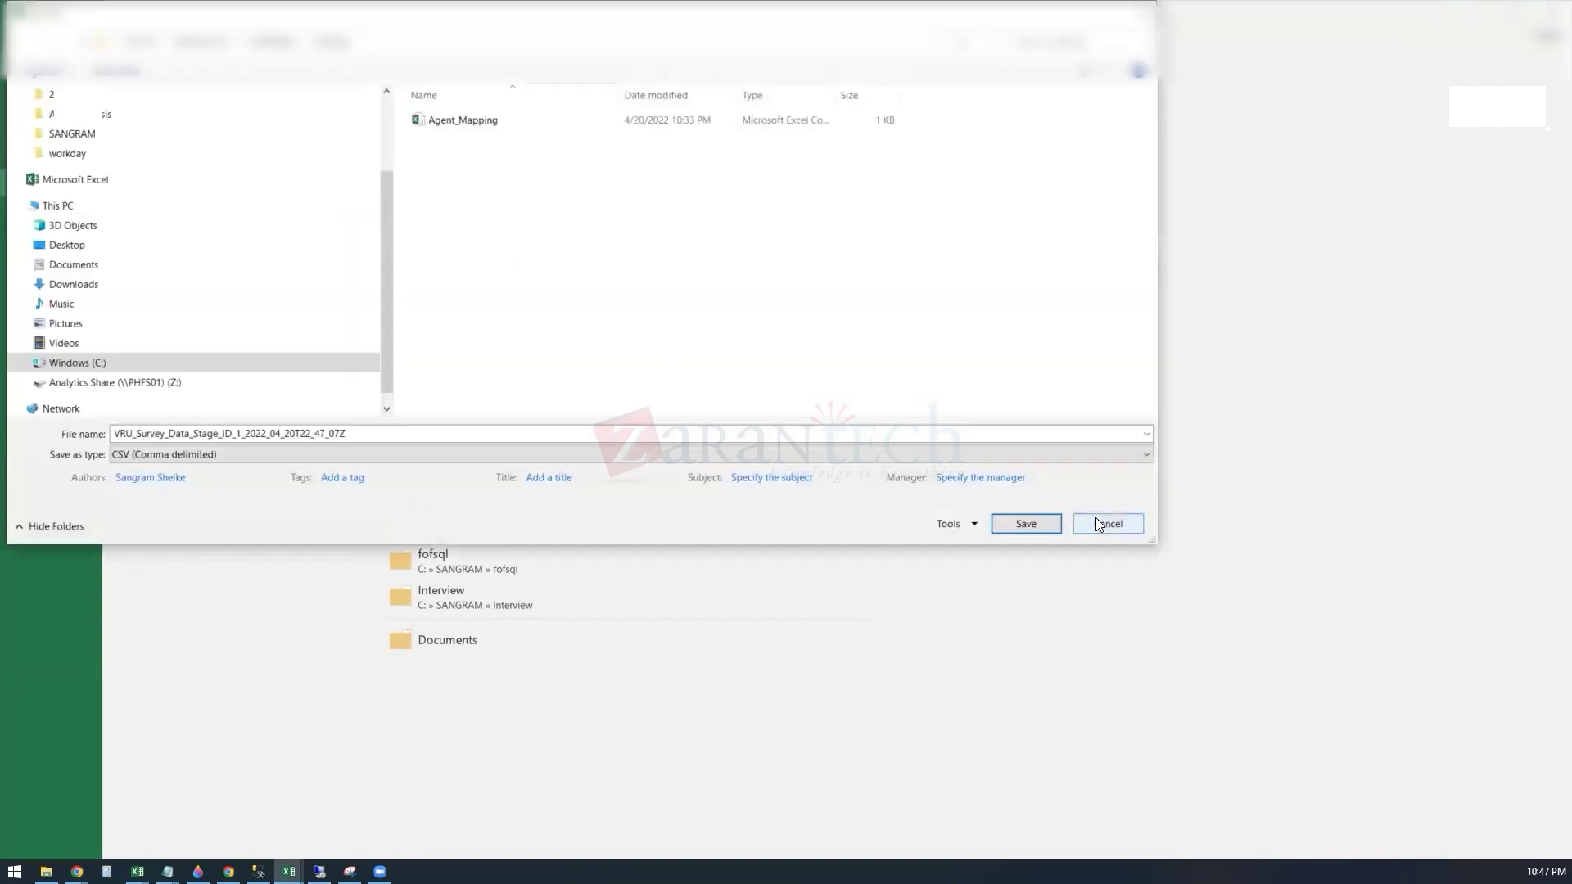
pyautogui.doubleClick(370, 431)
pyautogui.click(370, 431)
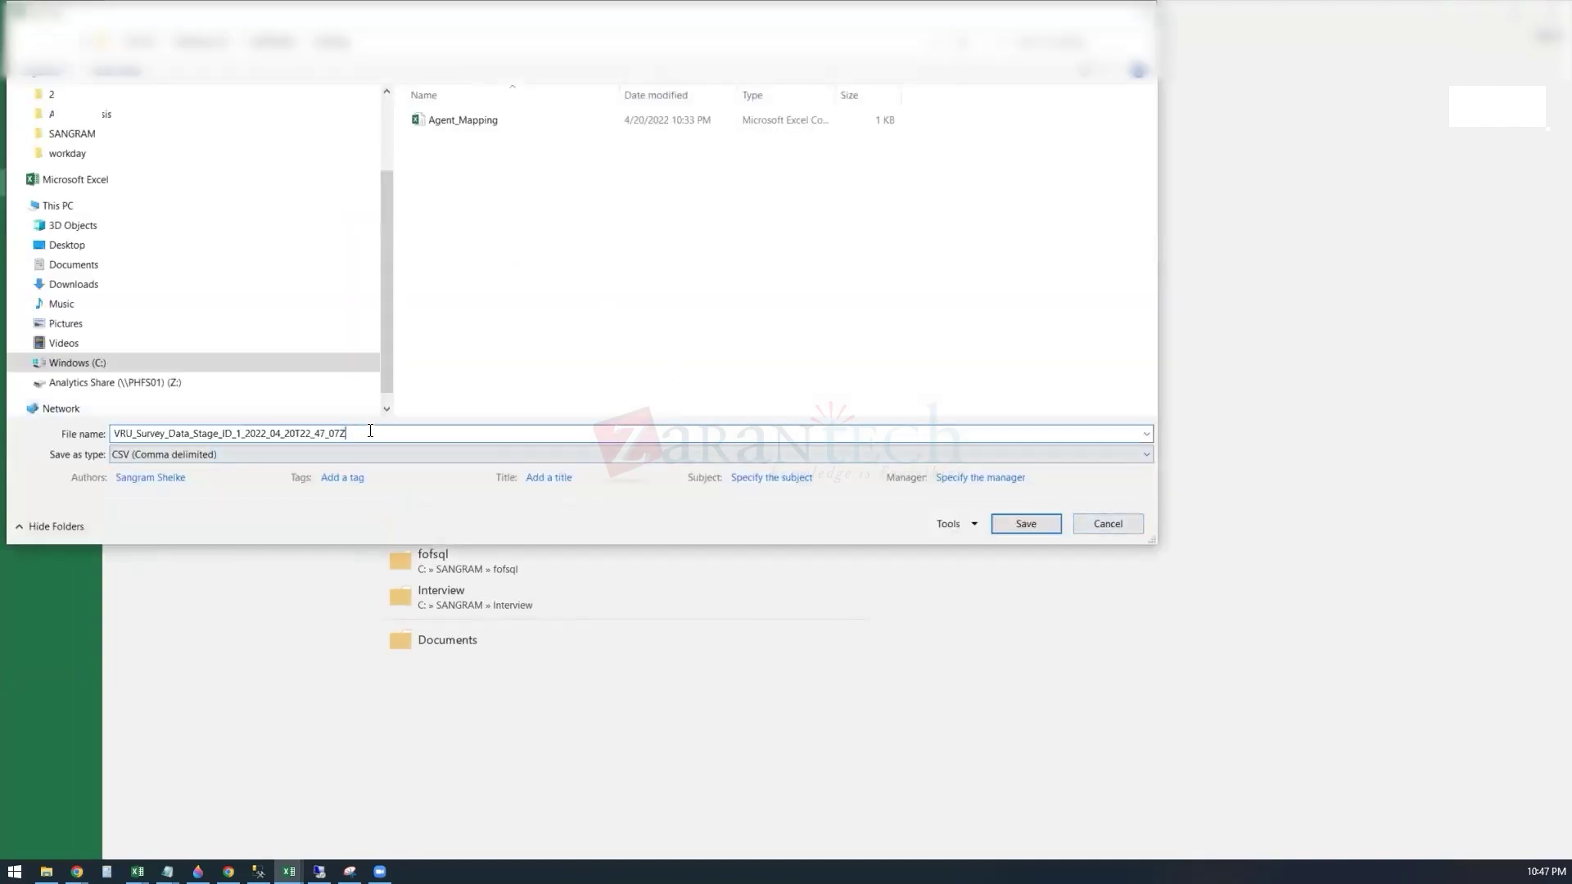
pyautogui.press('BackSpace')
pyautogui.press('BackSpace')
pyautogui.press('BackSpace')
pyautogui.press('BackSpace')
pyautogui.press('BackSpace')
pyautogui.press('BackSpace')
pyautogui.press('BackSpace')
pyautogui.press('BackSpace')
pyautogui.press('BackSpace')
pyautogui.press('BackSpace')
pyautogui.press('BackSpace')
pyautogui.press('BackSpace')
pyautogui.press('BackSpace')
pyautogui.press('BackSpace')
pyautogui.press('BackSpace')
pyautogui.press('BackSpace')
pyautogui.press('BackSpace')
pyautogui.press('BackSpace')
pyautogui.press('BackSpace')
pyautogui.press('BackSpace')
pyautogui.press('BackSpace')
pyautogui.press('BackSpace')
pyautogui.press('BackSpace')
pyautogui.click(1036, 525)
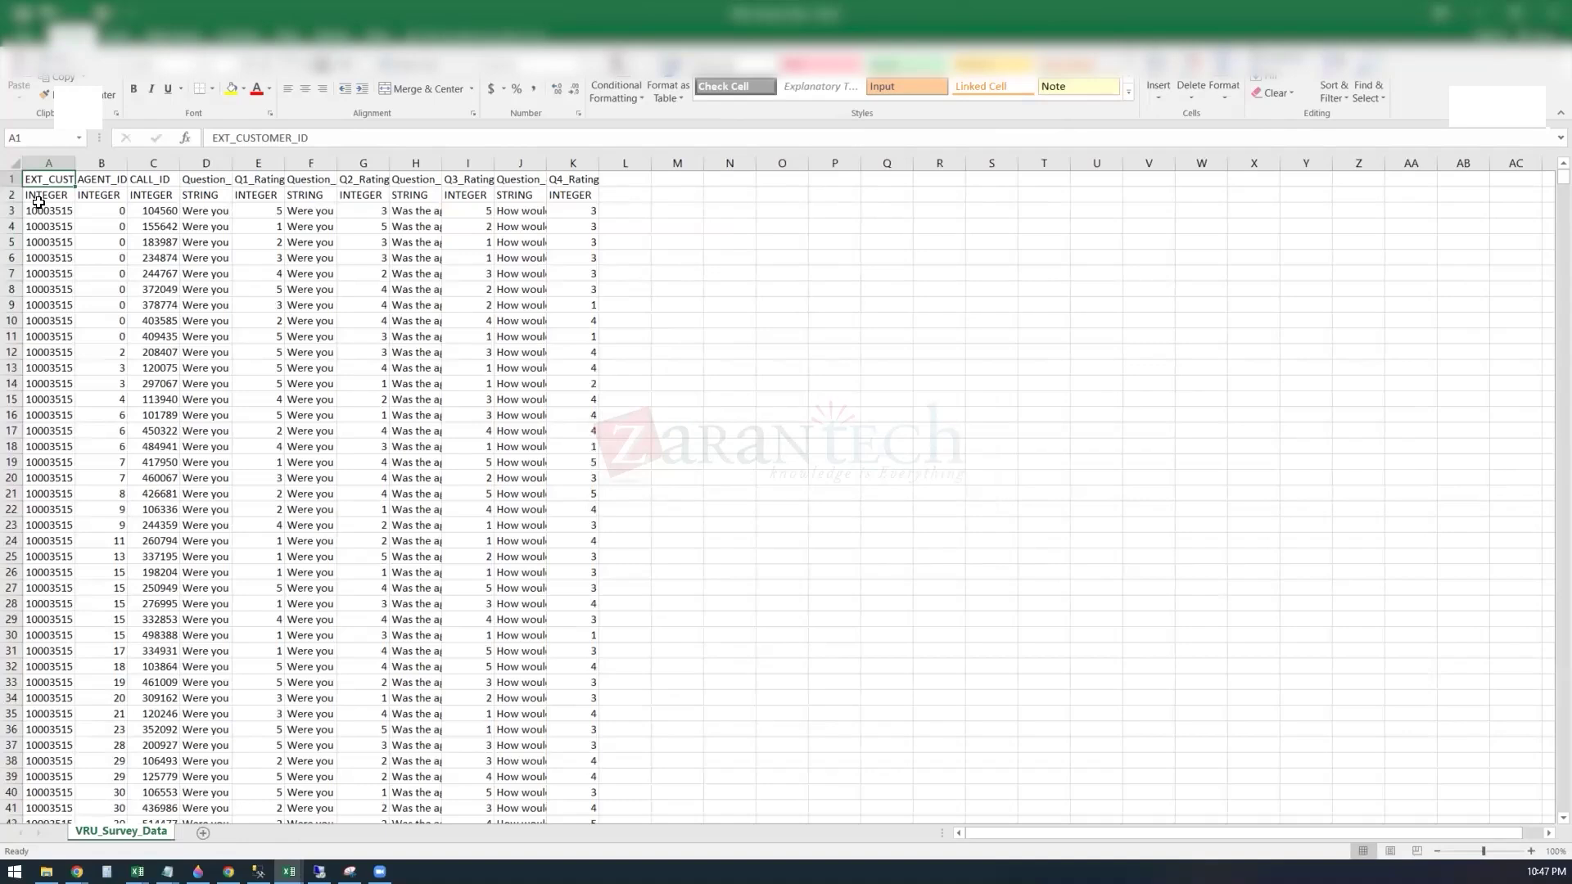
# - Delete row 2 with the data types from the VRU_Survey_Data sheet, save the file keeping the CSV format, and leave the workbook
pyautogui.click(12, 195)
pyautogui.rightClick(12, 195)
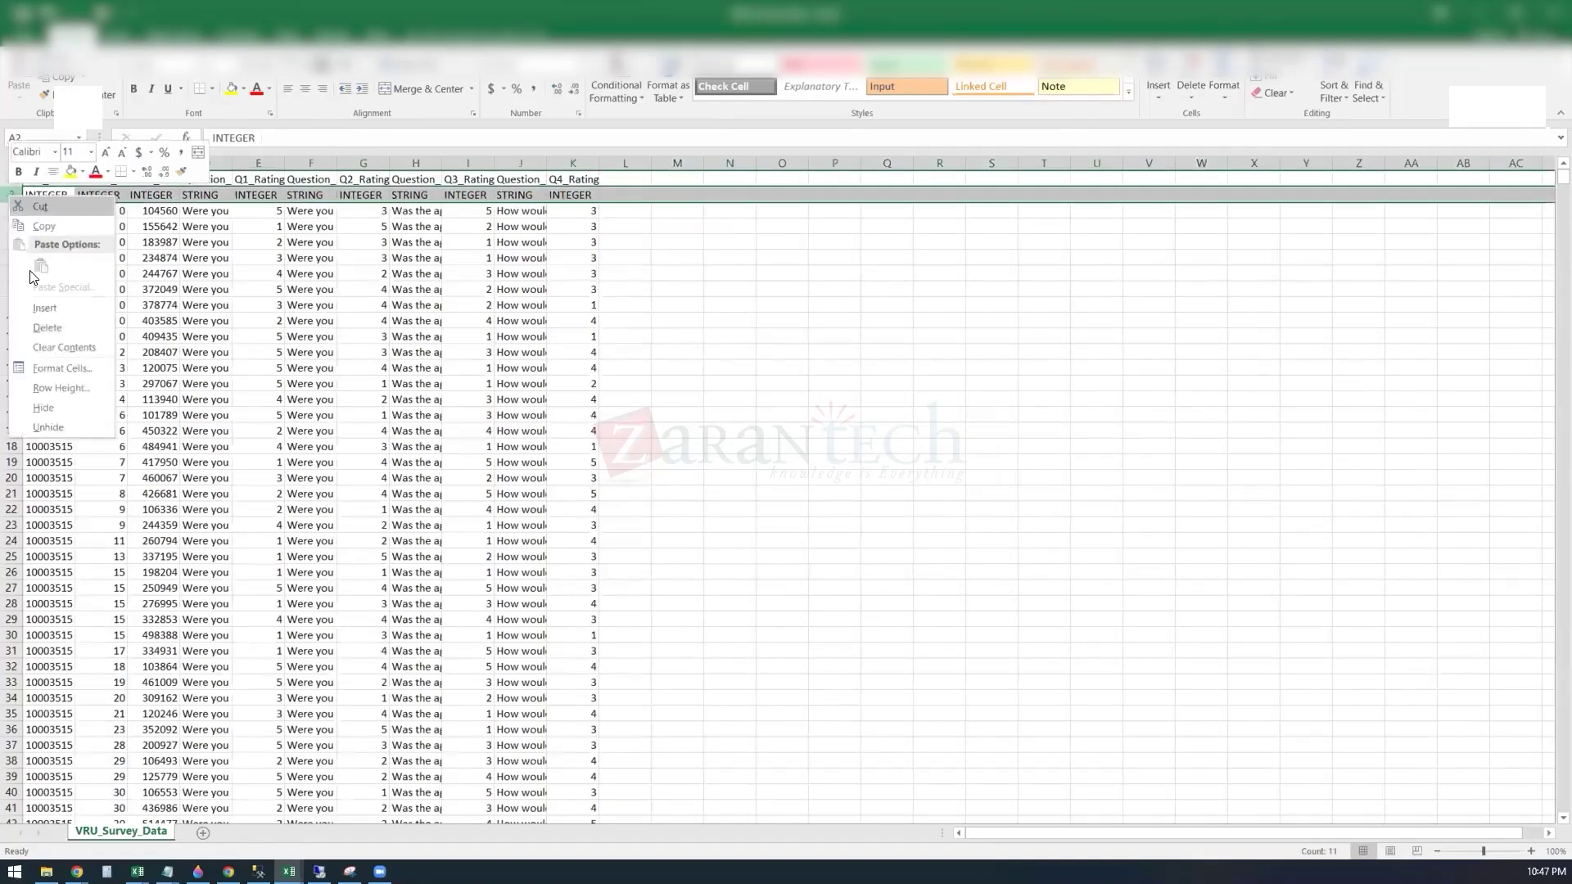
pyautogui.click(54, 319)
pyautogui.hotkey('ctrl', 's')
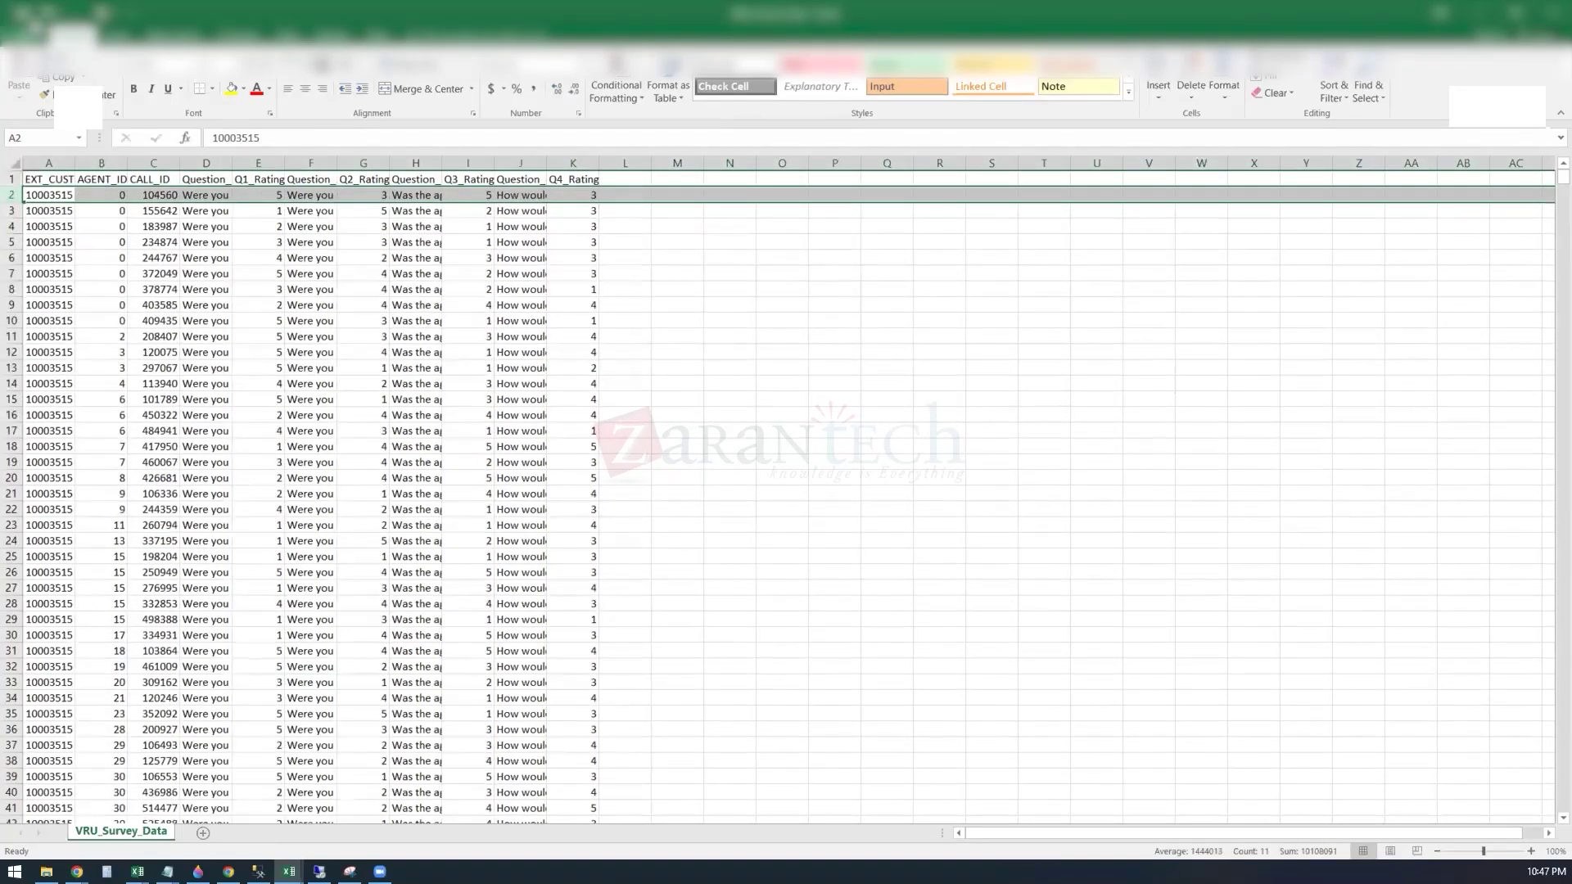
pyautogui.click(731, 490)
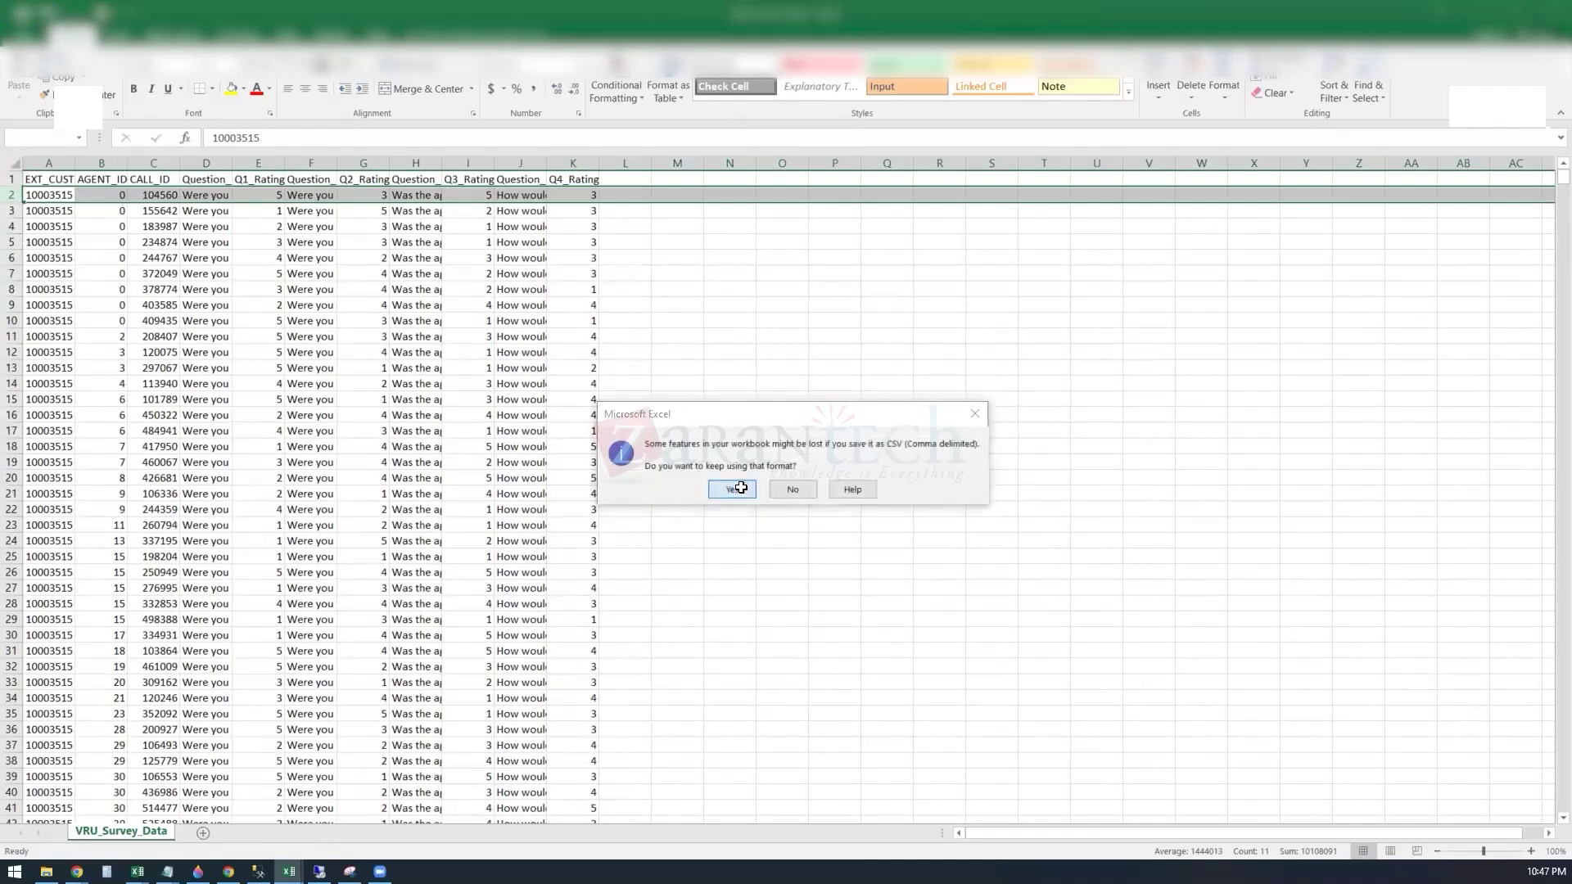
pyautogui.click(745, 337)
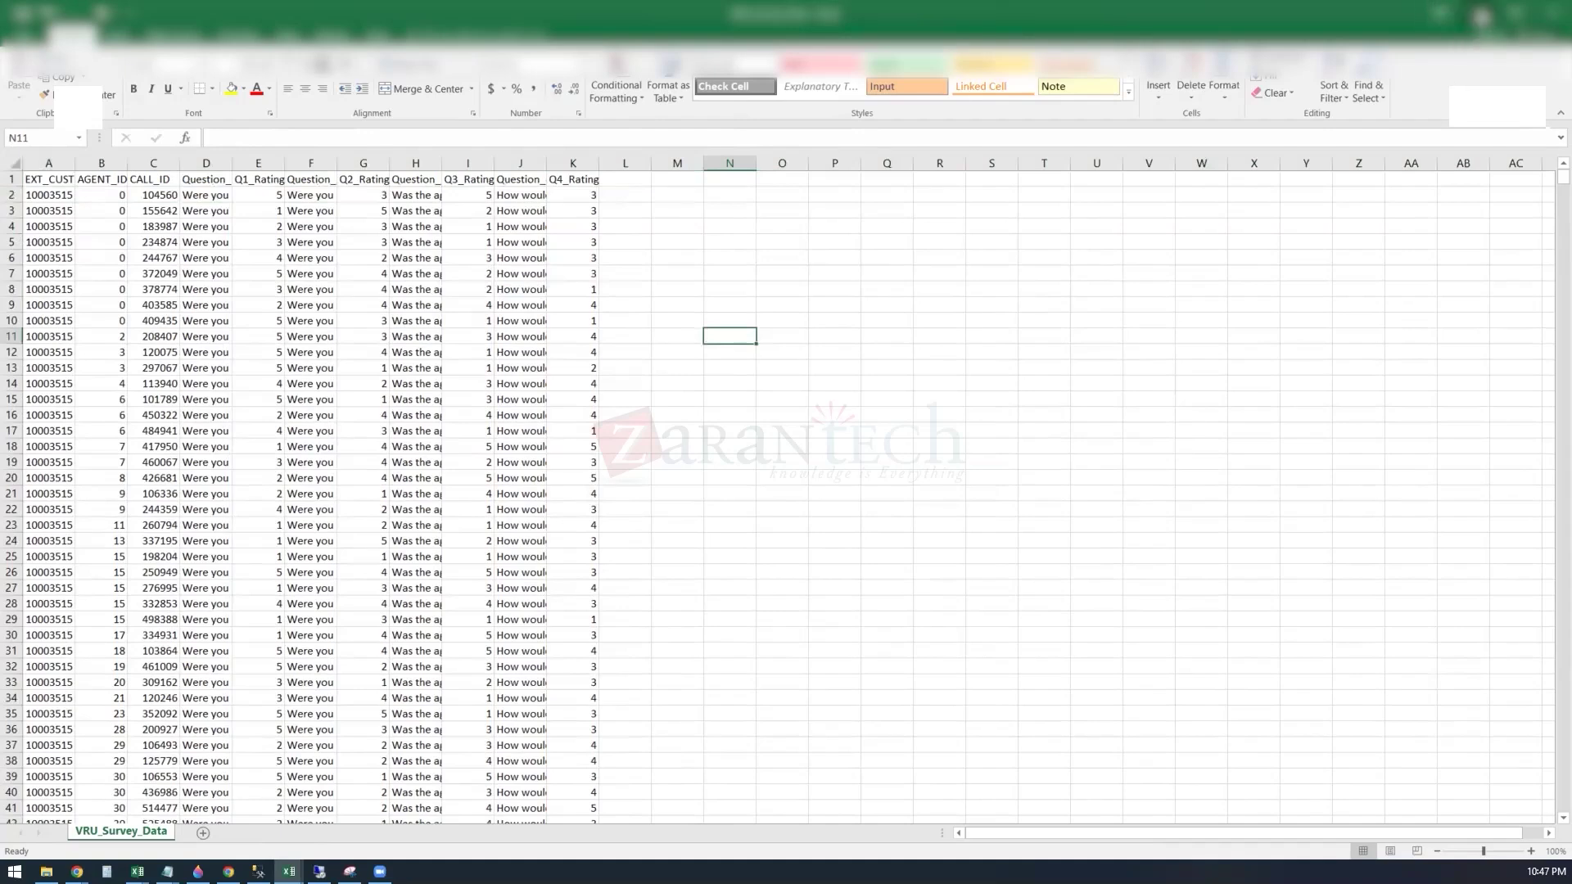
pyautogui.click(1477, 13)
pyautogui.click(1477, 13)
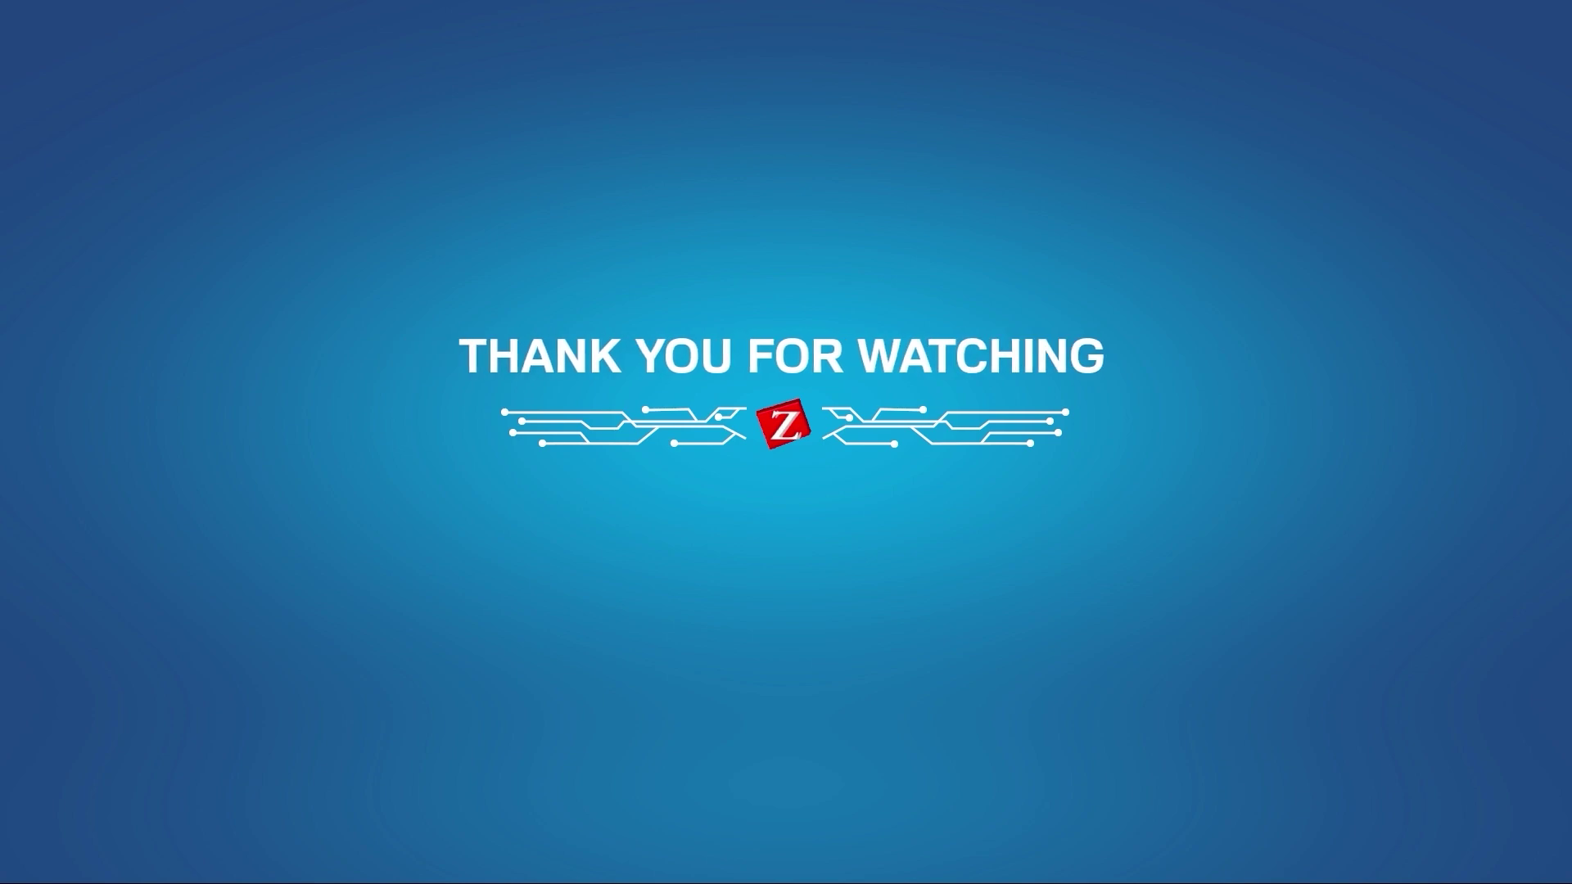
pyautogui.press('space')
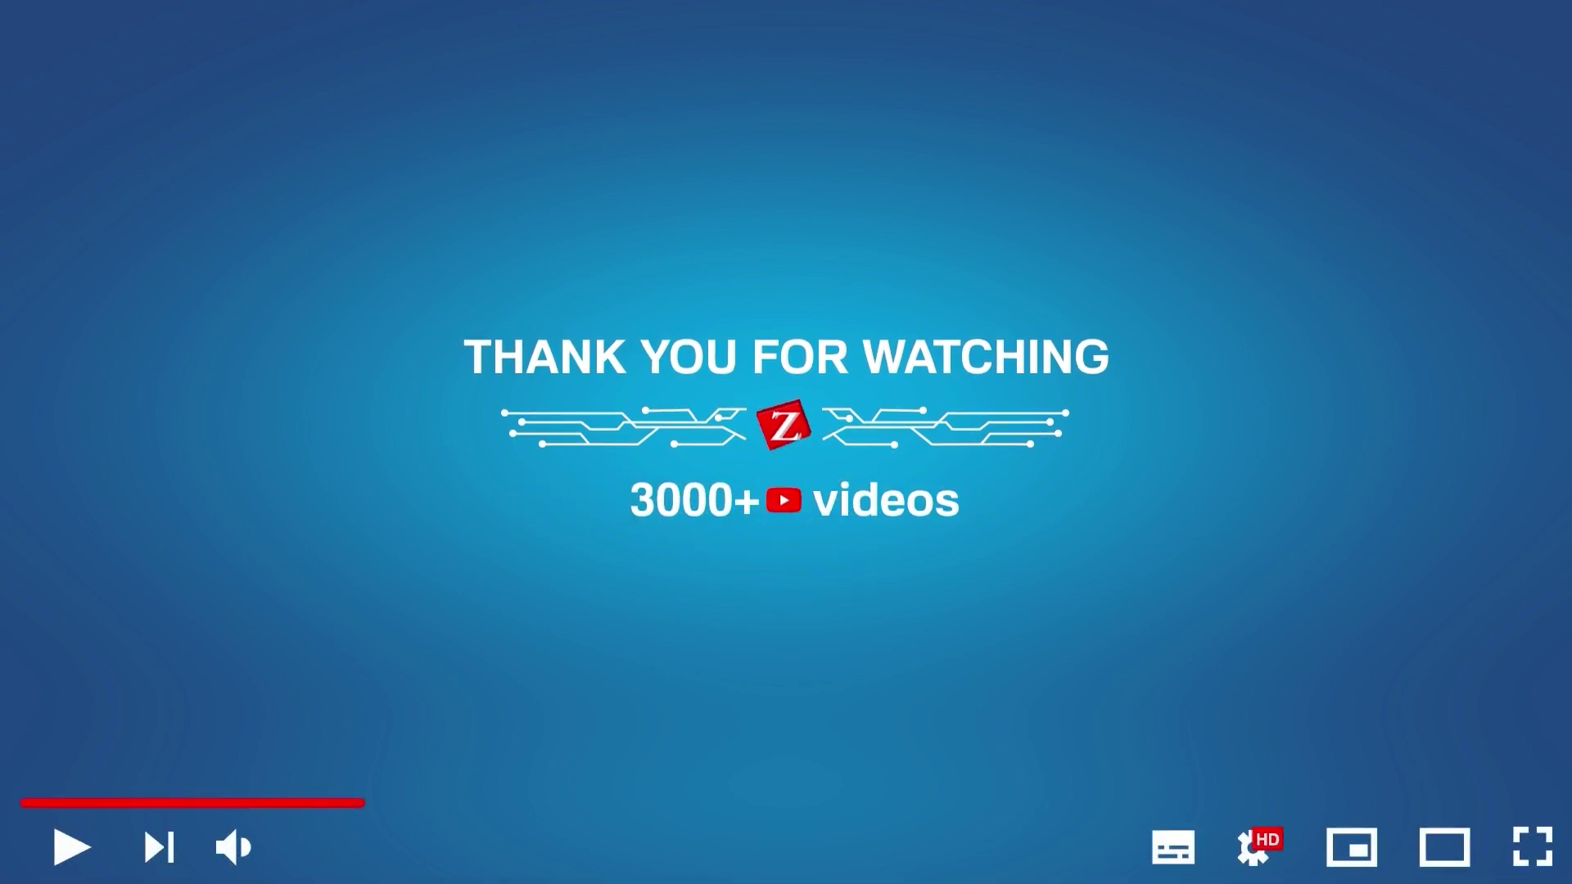